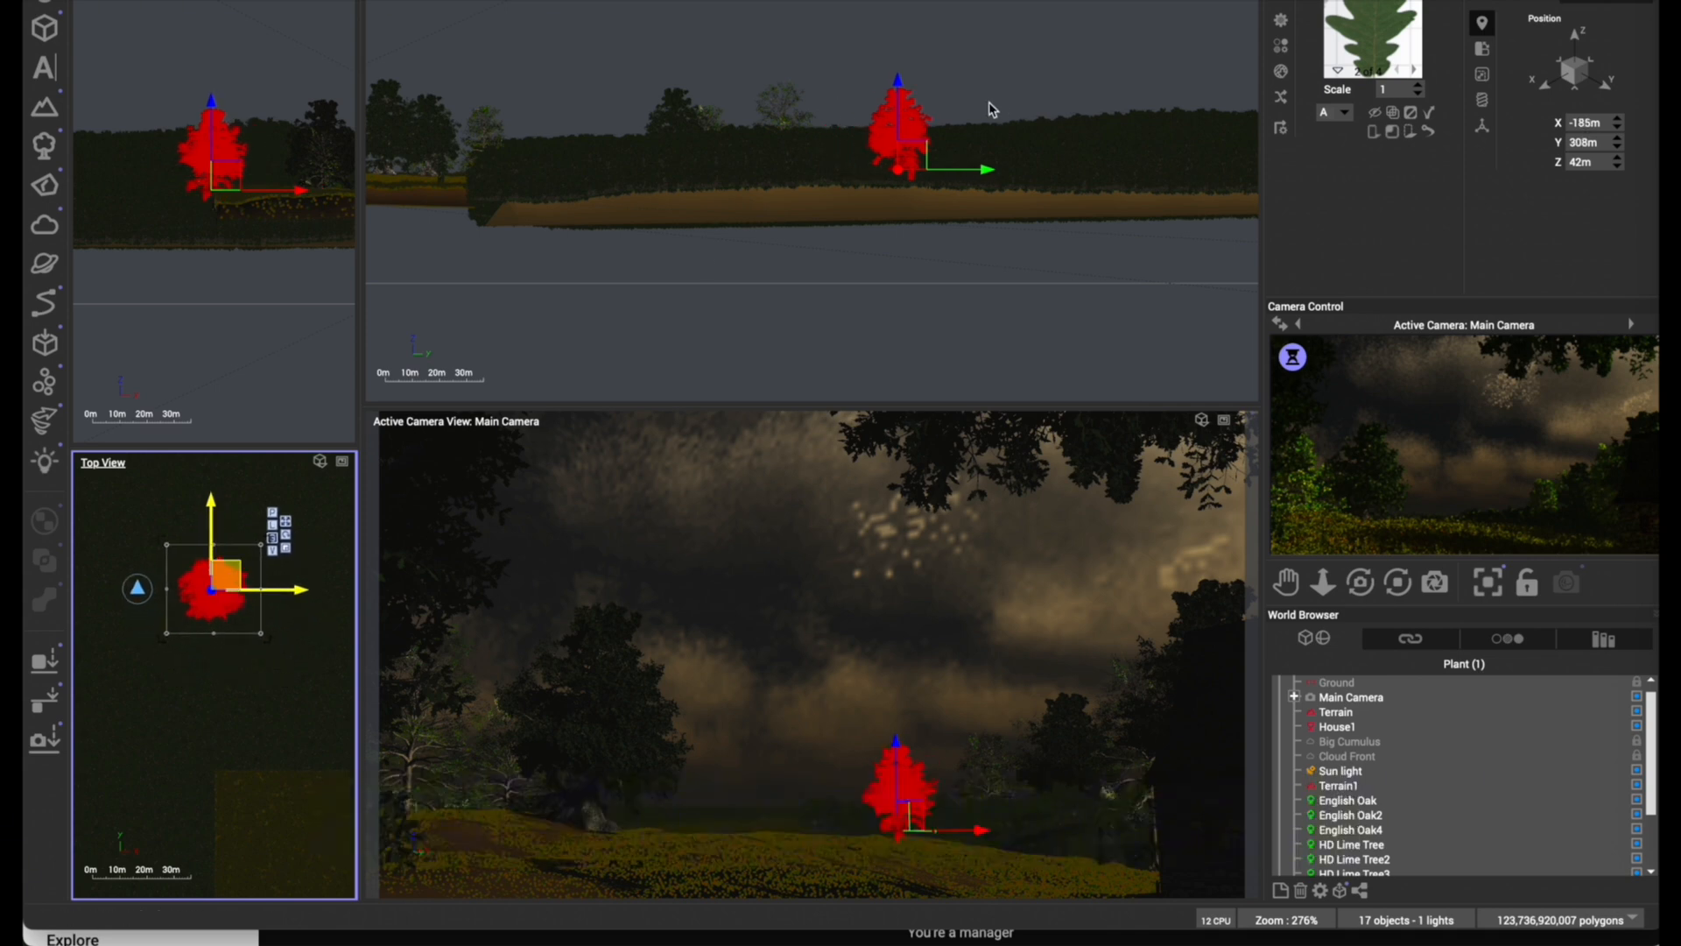
Lower the selected tree to a Z position of 40.2 m, deselect it and refresh the main camera preview.
{"action": "left_click", "coordinate": [911, 144]}
{"action": "left_click_drag", "start_coordinate": [916, 153], "coordinate": [920, 160]}
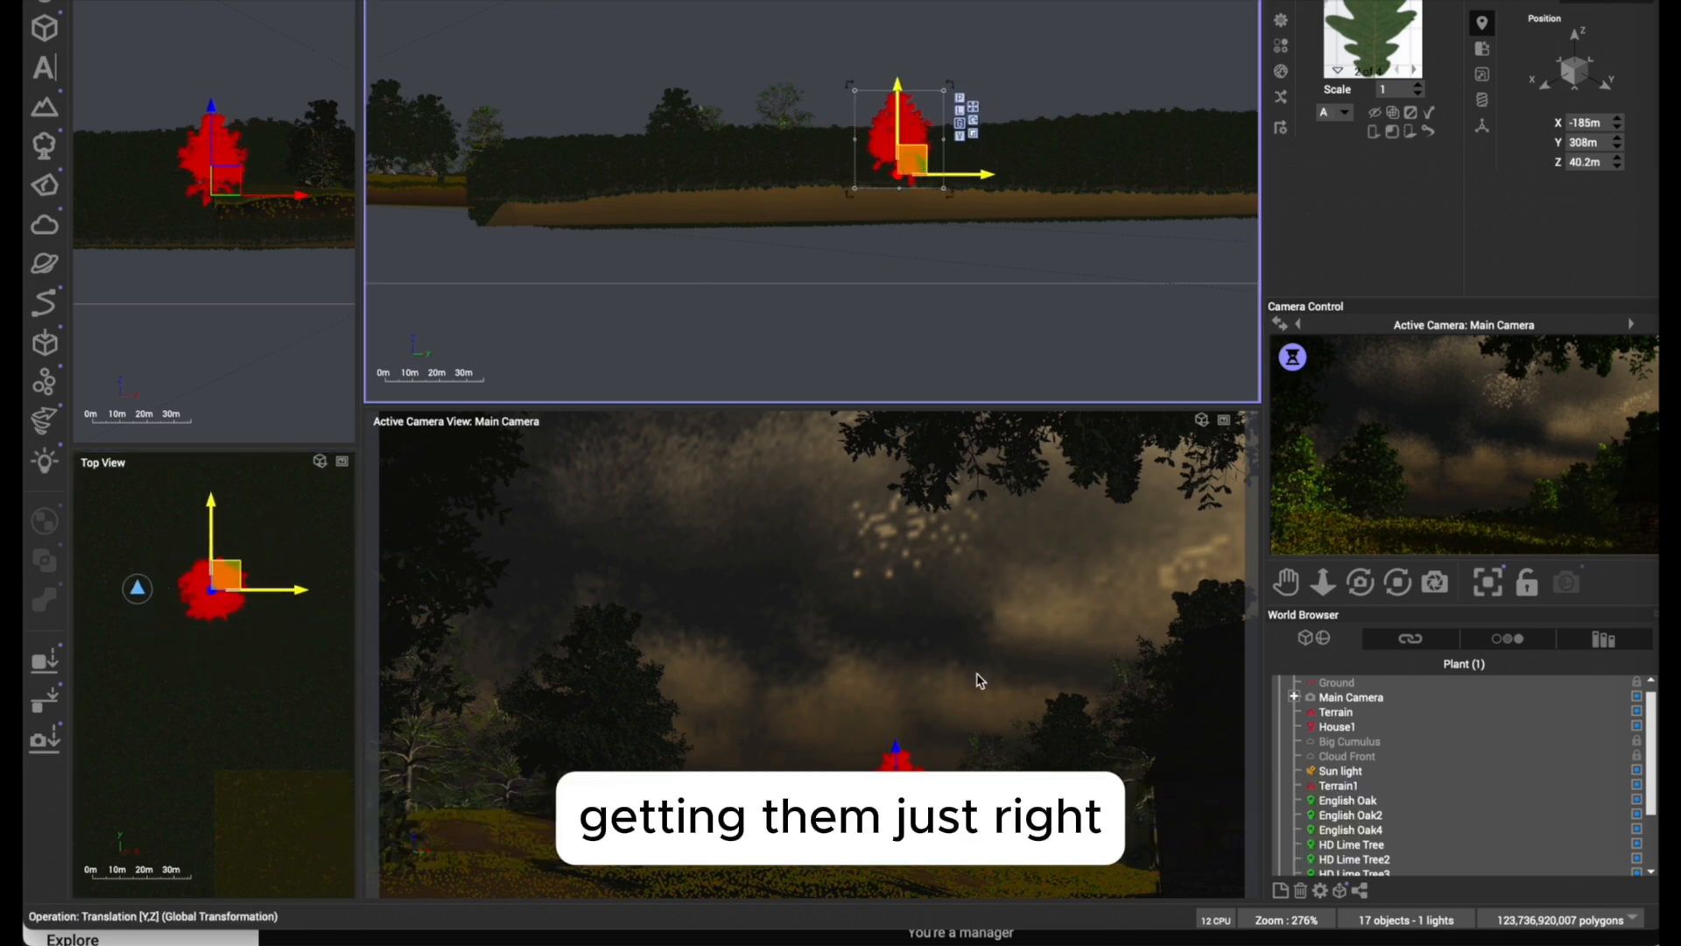
{"action": "left_click", "coordinate": [878, 345]}
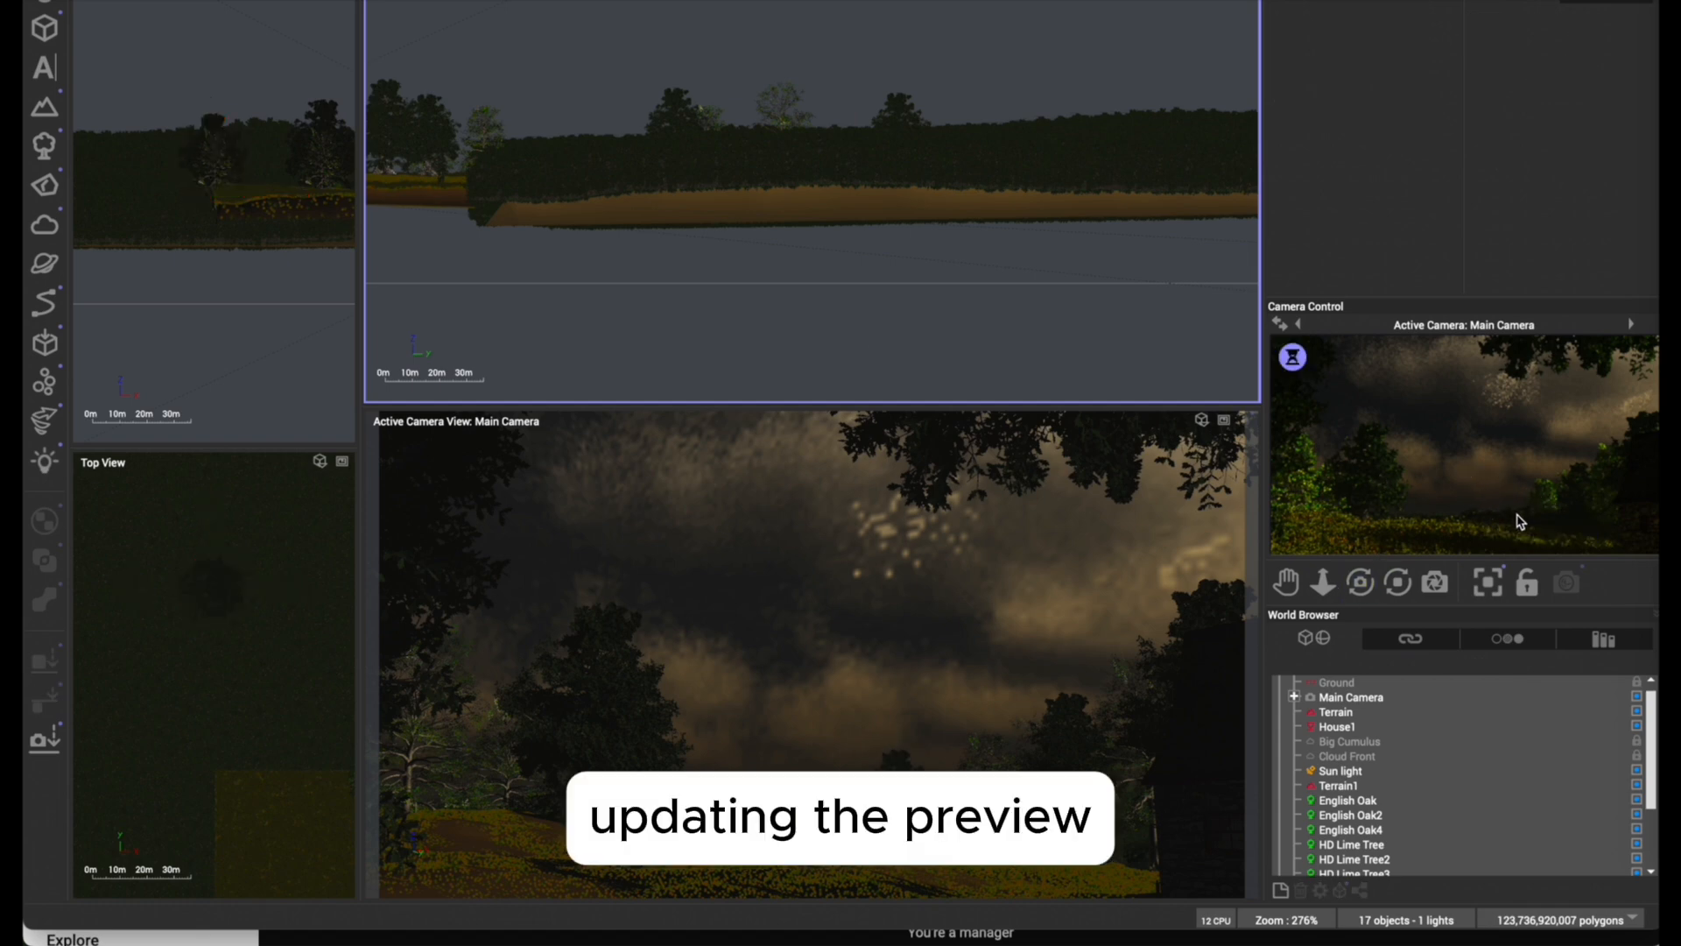
{"action": "right_click", "coordinate": [1518, 523]}
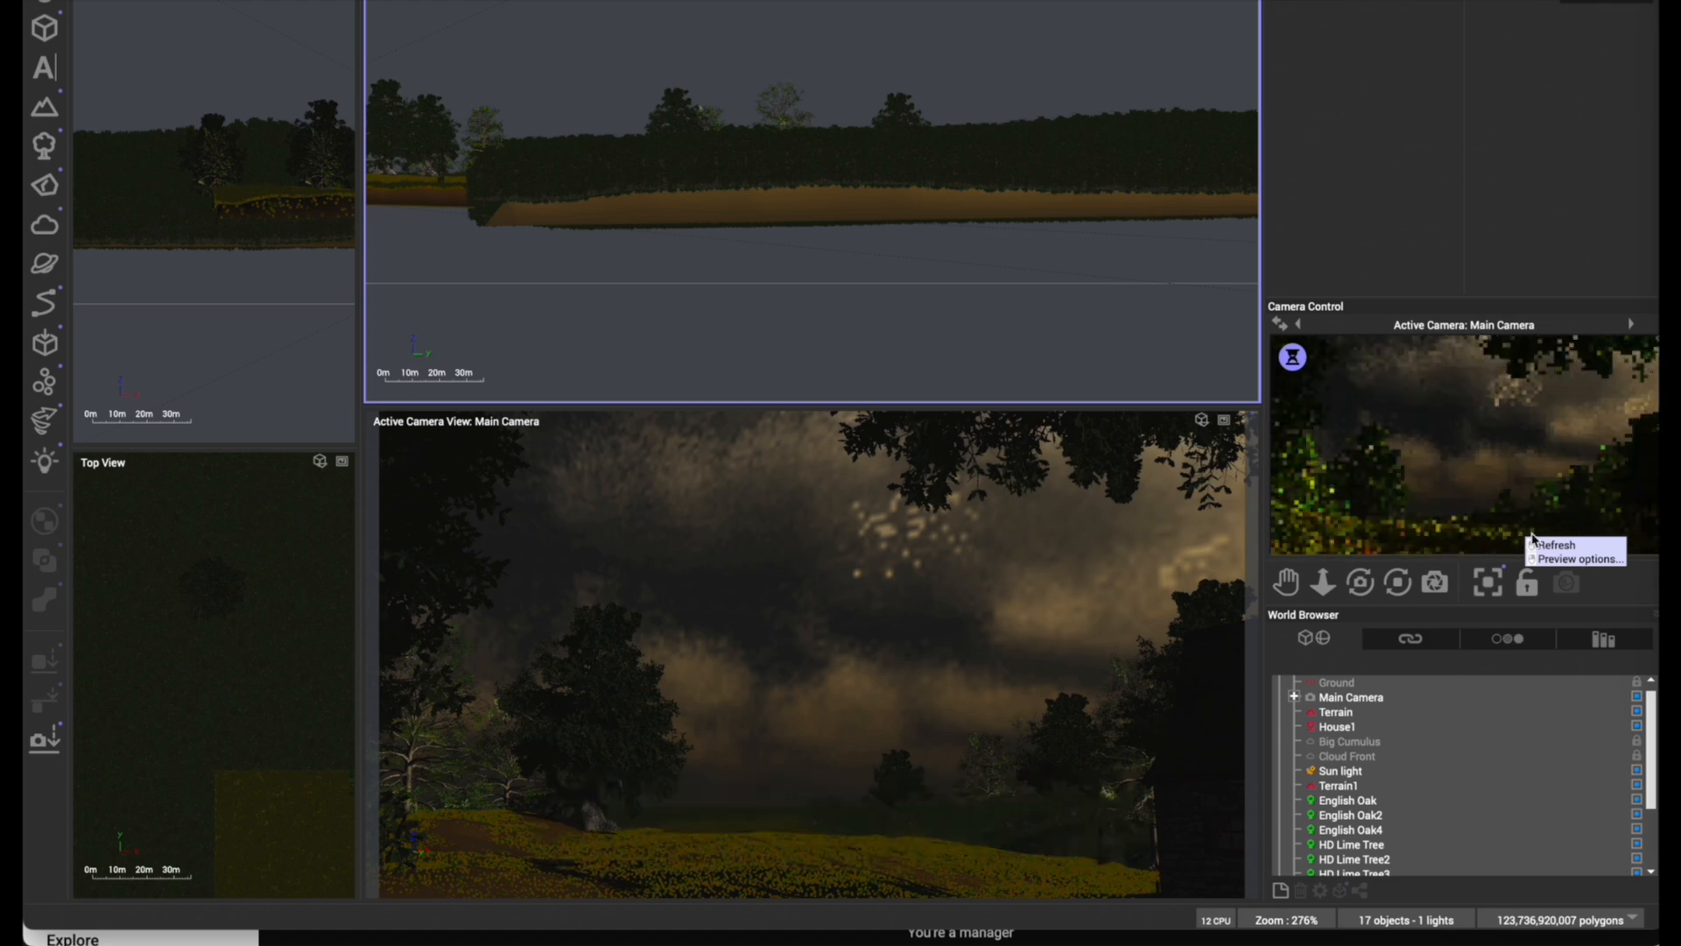
{"action": "left_click", "coordinate": [1552, 545]}
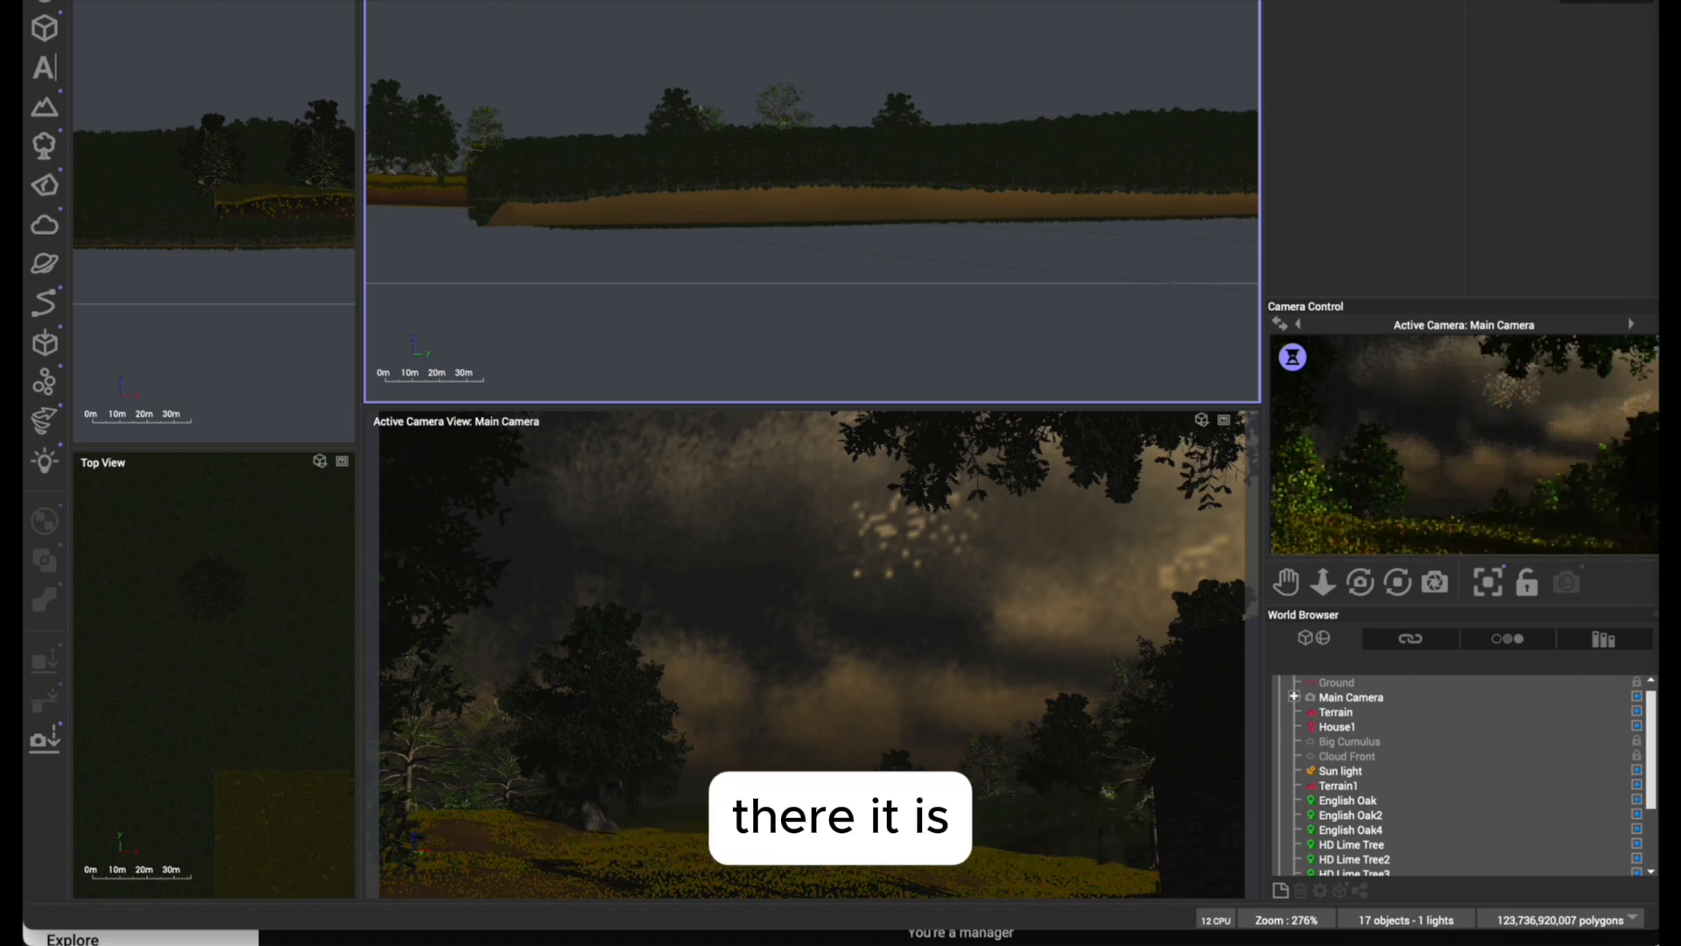
Open the atmosphere settings and set the Big Cumulus cloud layer's height to 914 m.
{"action": "left_click", "coordinate": [293, 2]}
{"action": "left_click", "coordinate": [324, 131]}
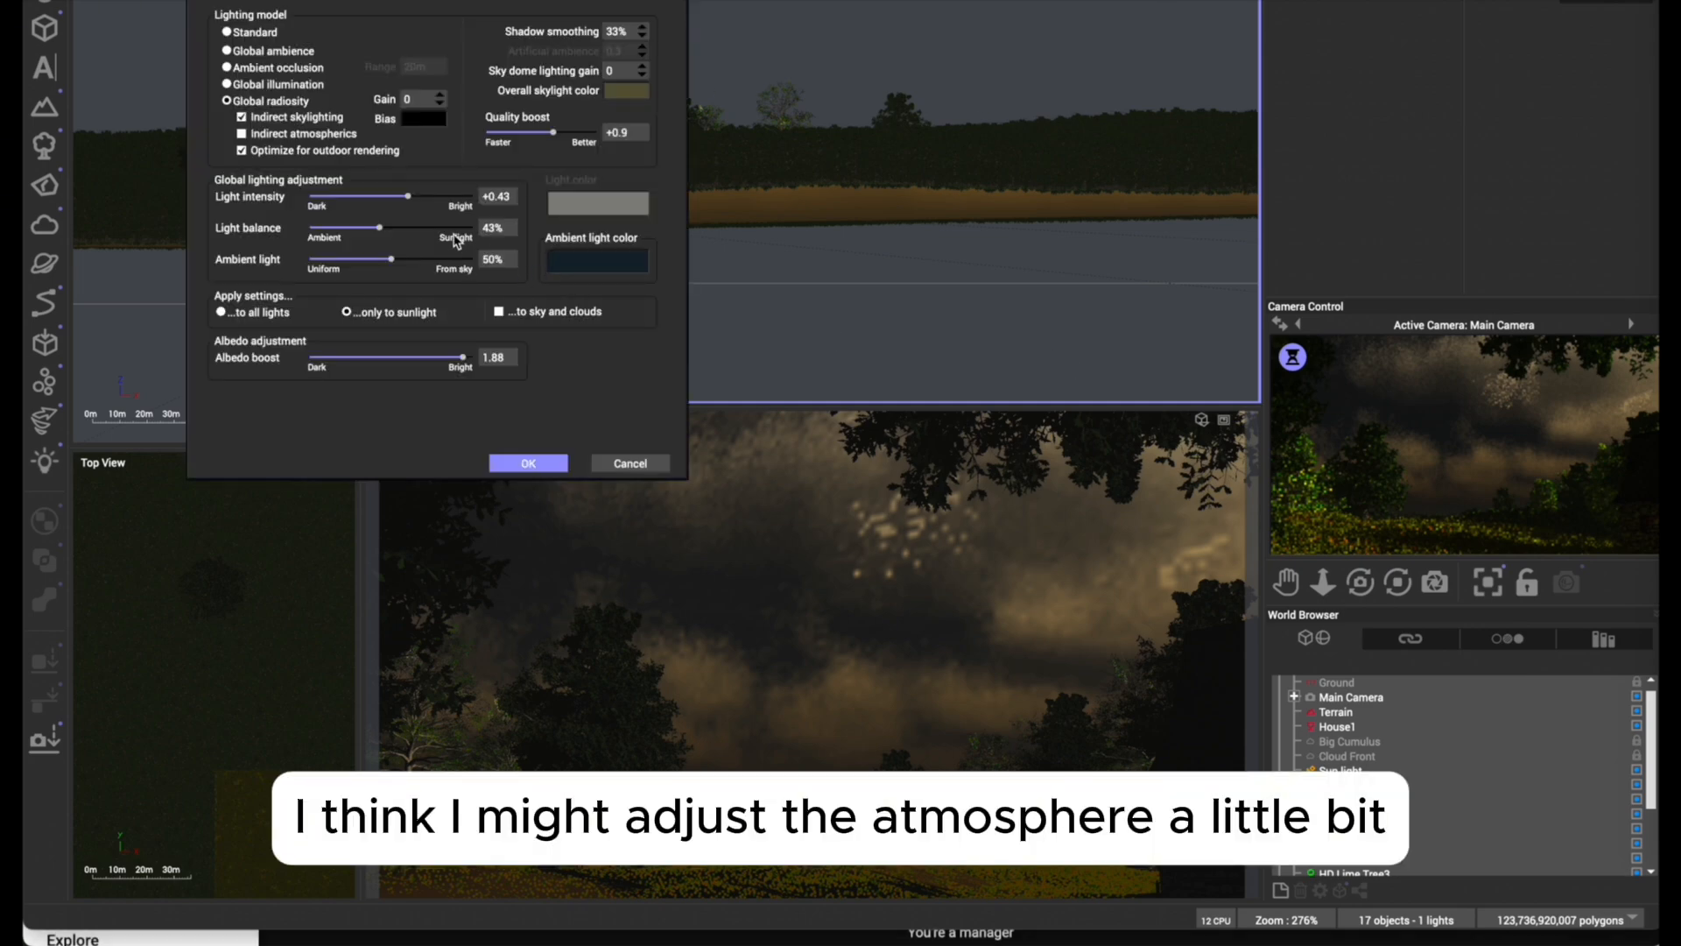
{"action": "left_click_drag", "start_coordinate": [368, 0], "coordinate": [453, 175]}
{"action": "left_click", "coordinate": [393, 239]}
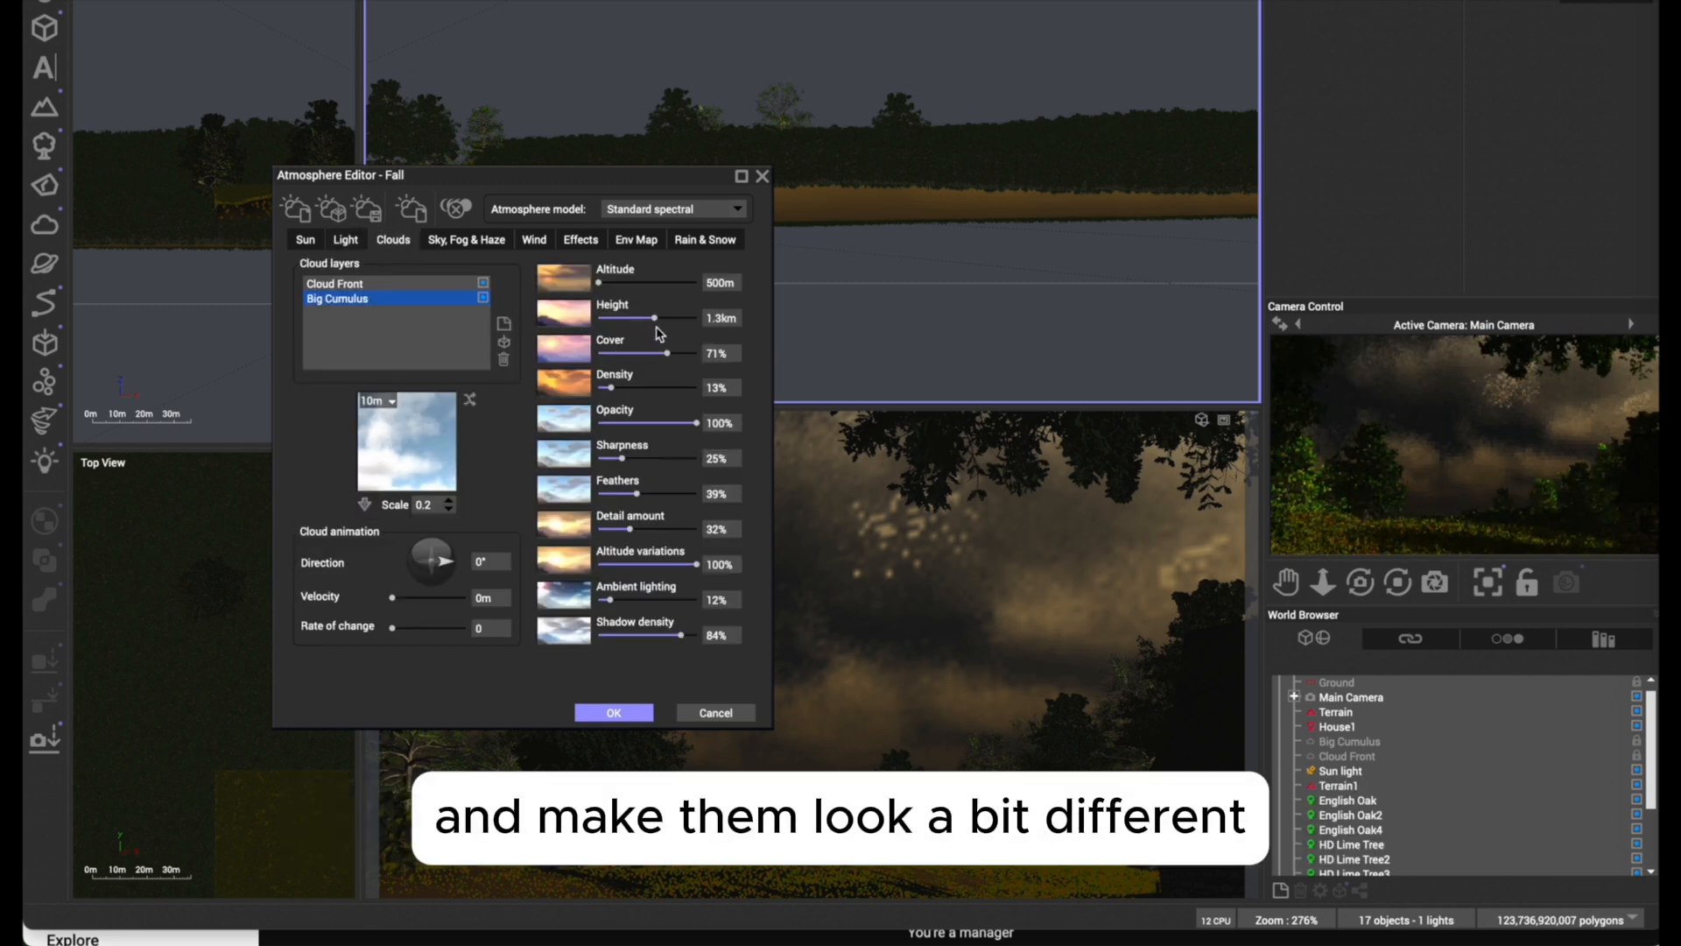
{"action": "left_click_drag", "start_coordinate": [655, 318], "coordinate": [647, 323]}
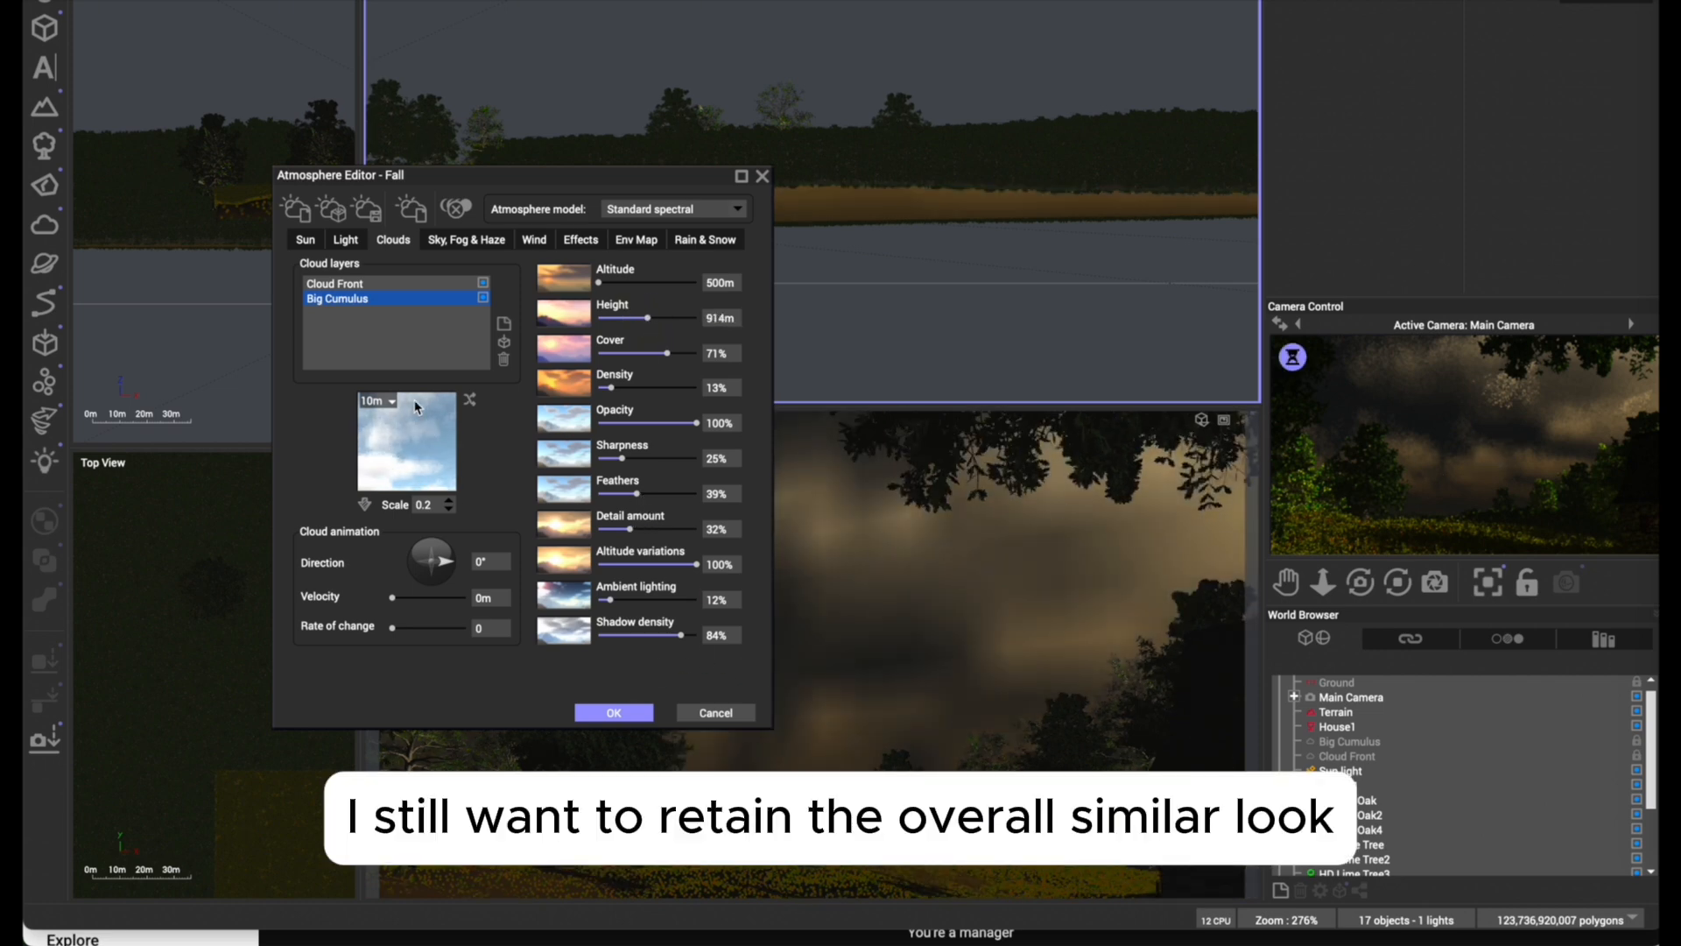
Set the Cloud Front layer's altitude to 1.2 km, sharpness to 42% and cover to 69%, and refresh the camera preview.
{"action": "left_click", "coordinate": [350, 289]}
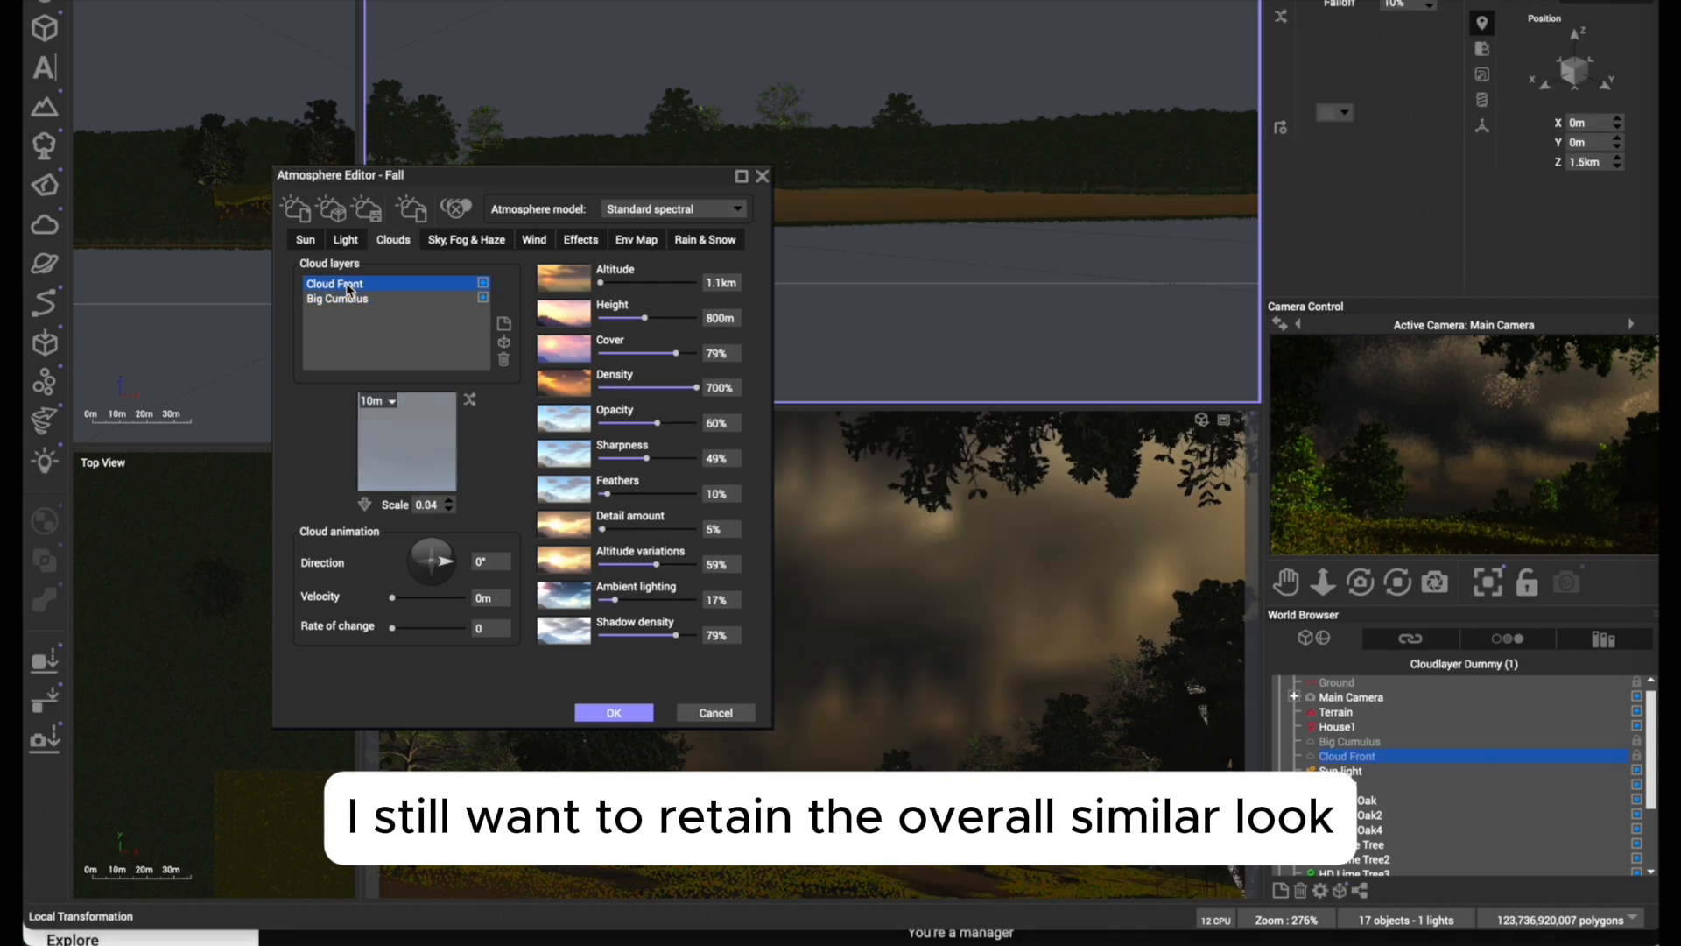
{"action": "left_click", "coordinate": [484, 285]}
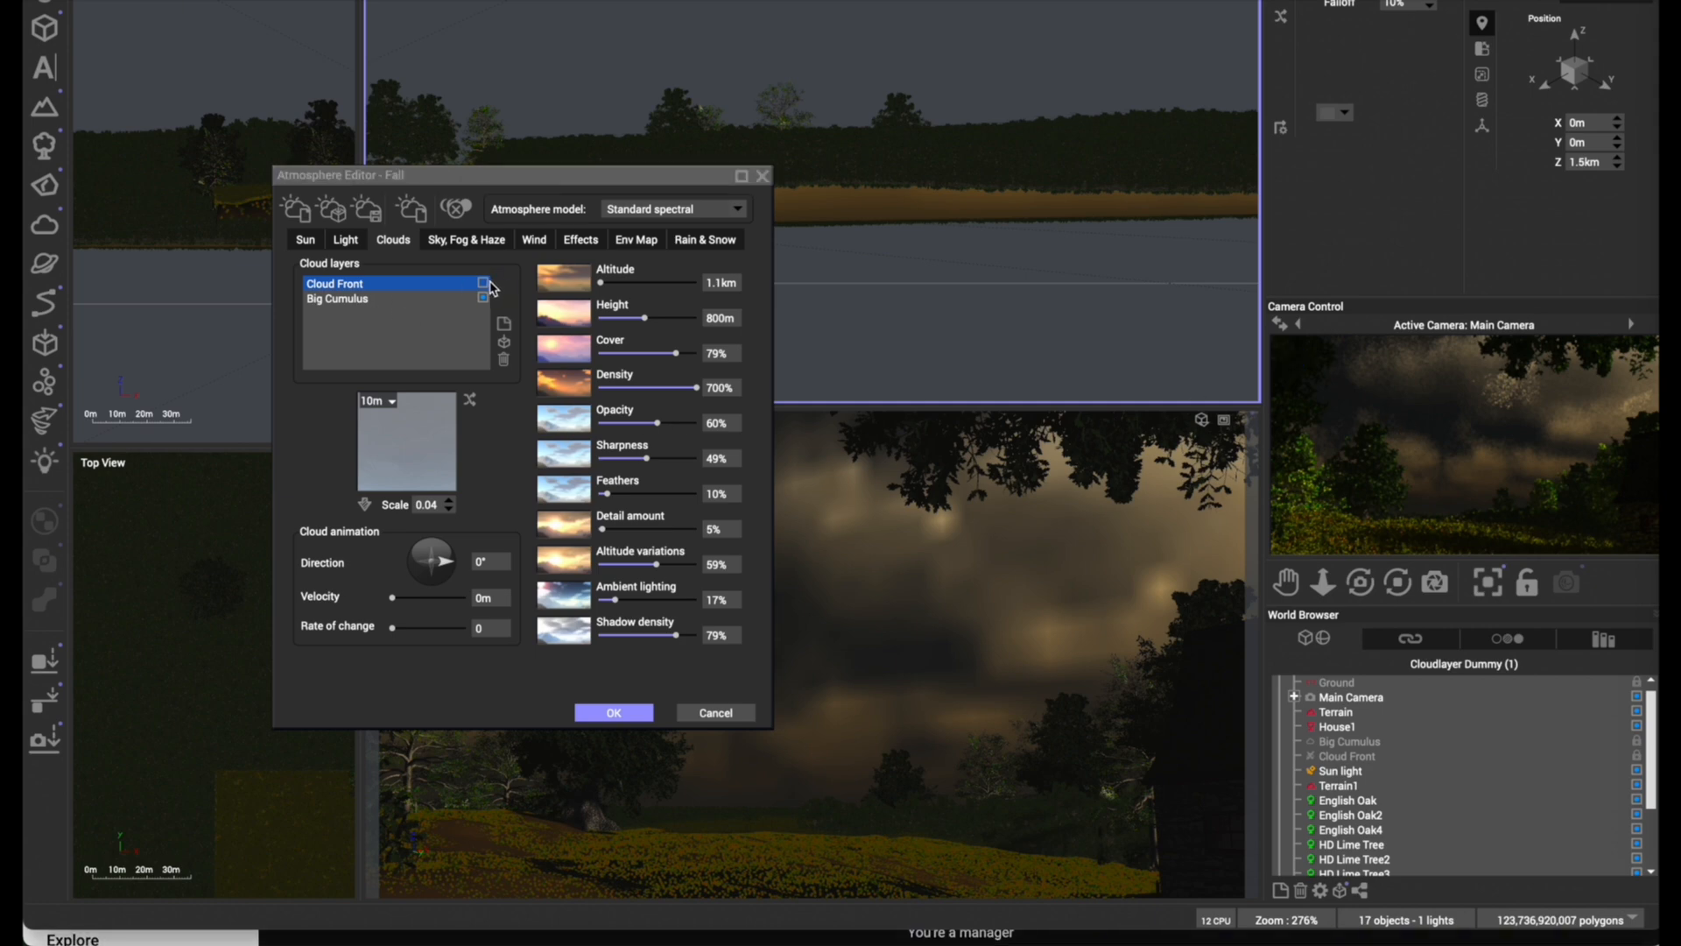
{"action": "left_click", "coordinate": [485, 283]}
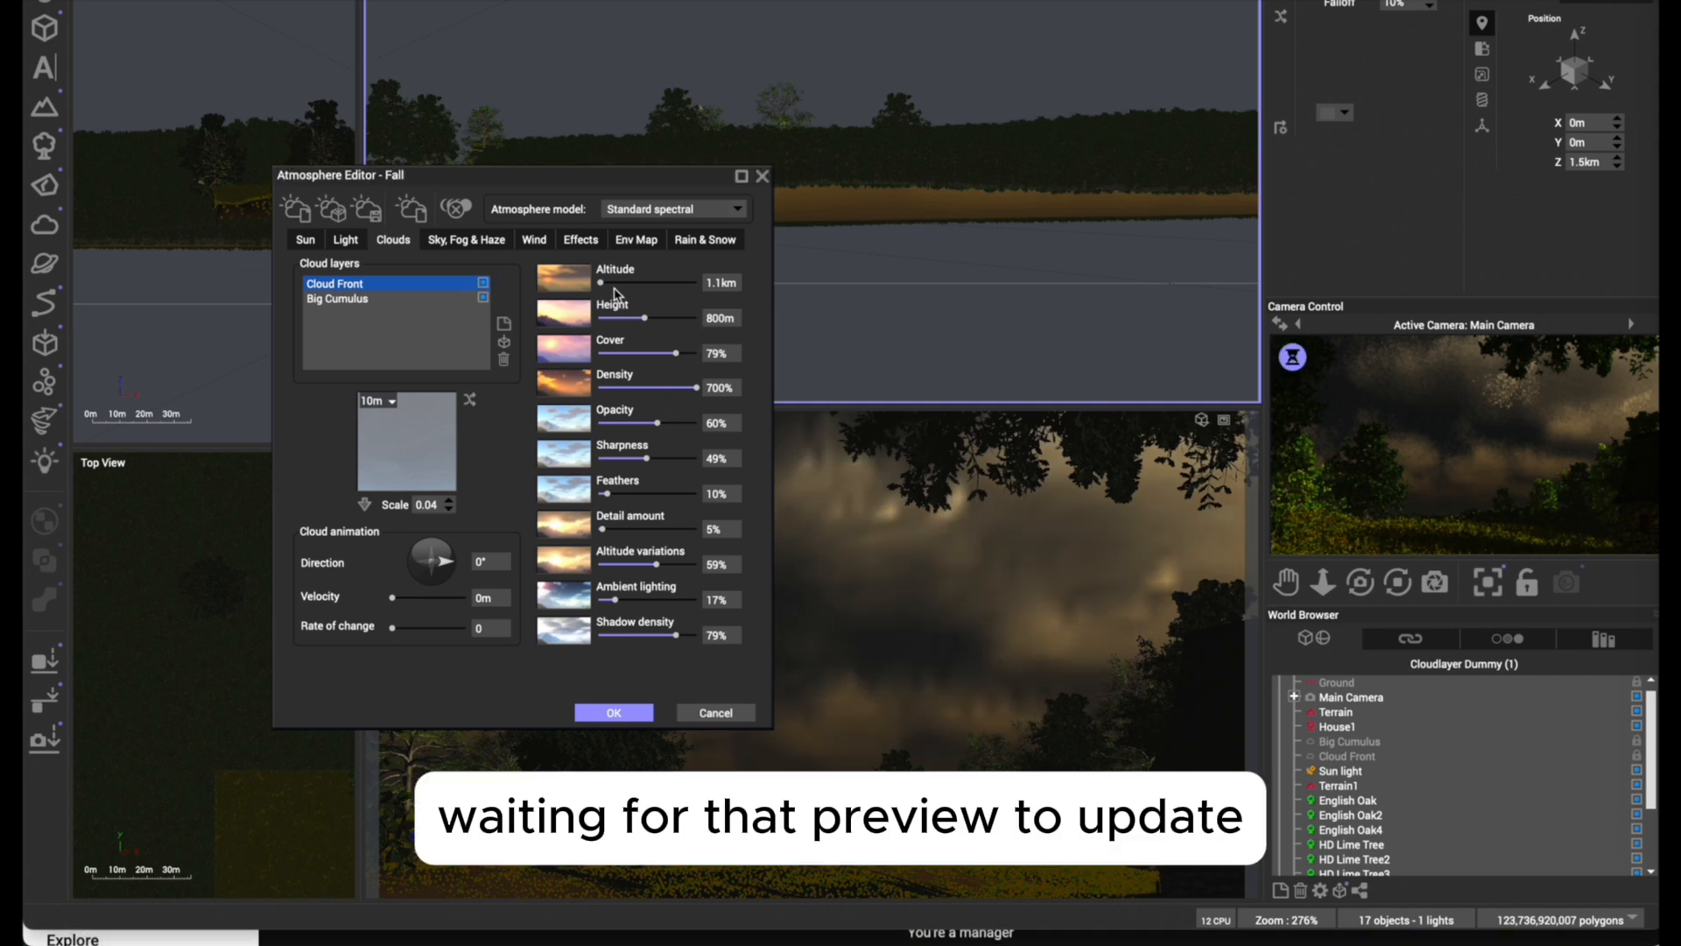
{"action": "left_click", "coordinate": [602, 282]}
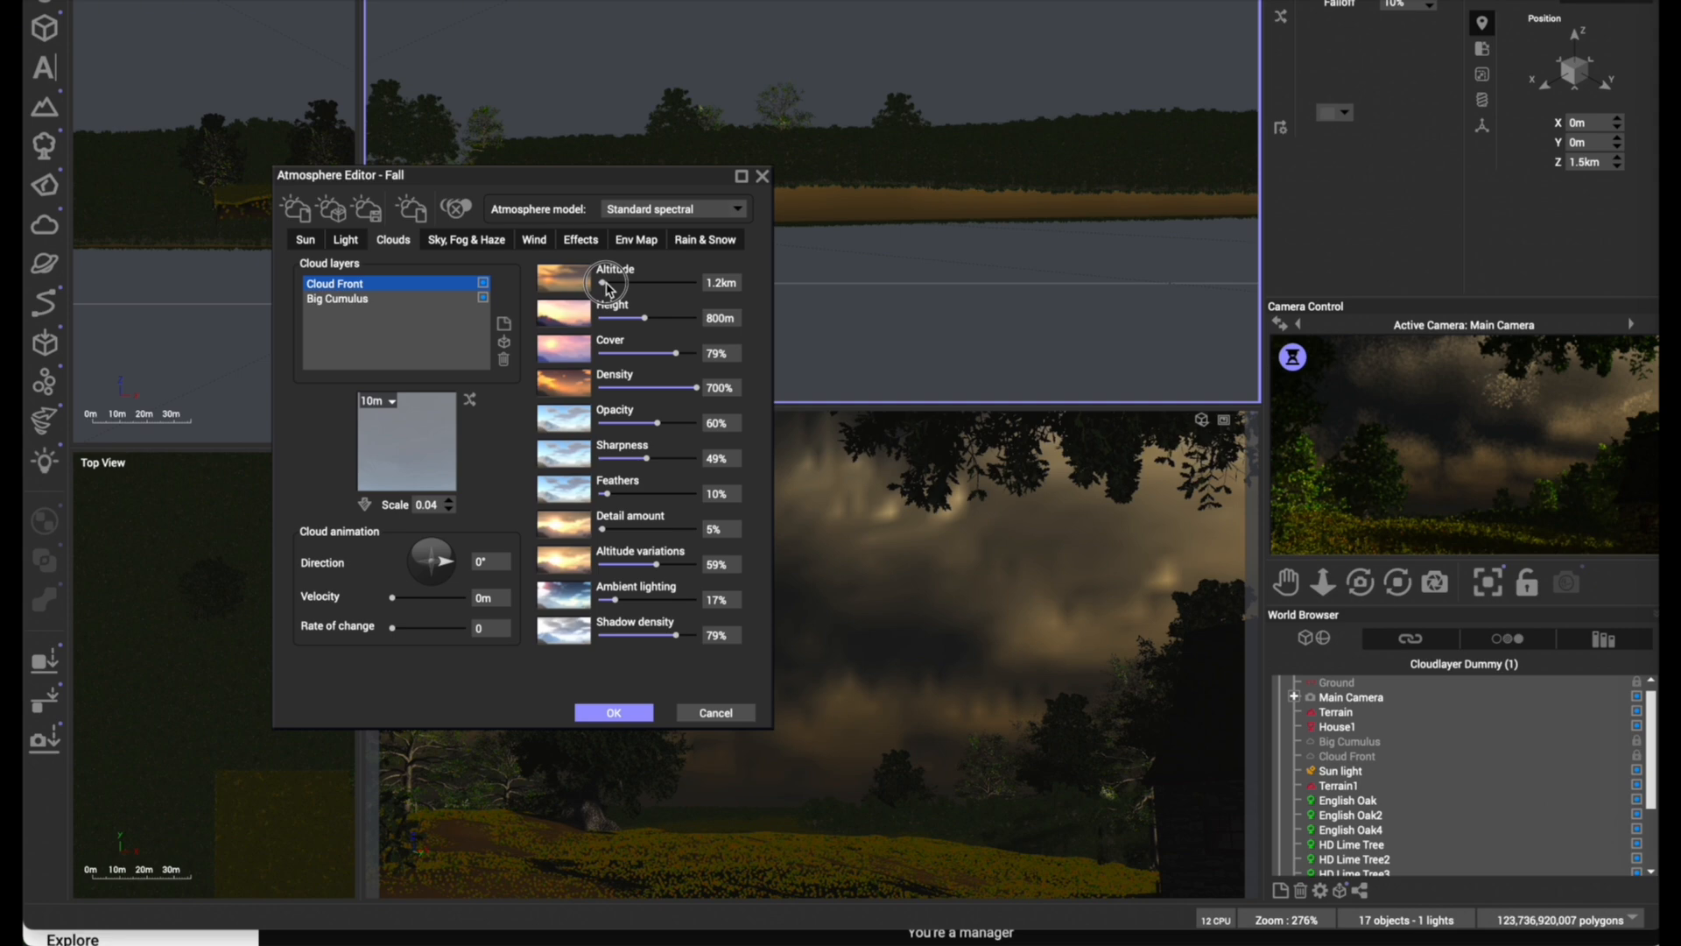
{"action": "left_click_drag", "start_coordinate": [647, 458], "coordinate": [641, 459]}
{"action": "left_click", "coordinate": [662, 353]}
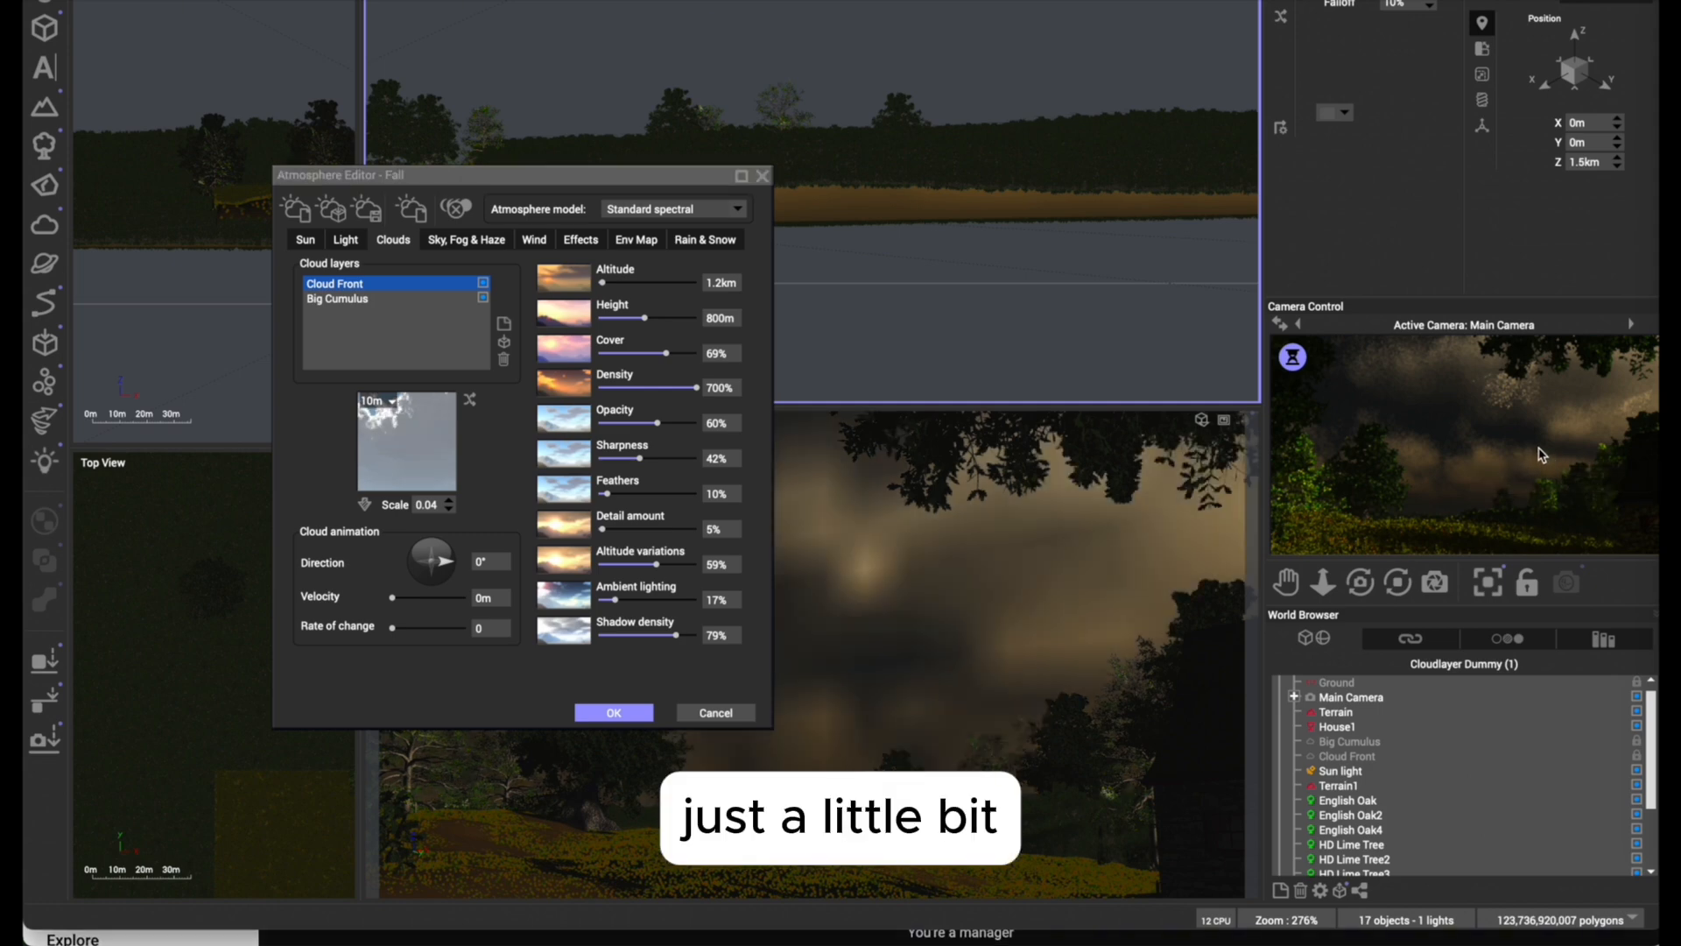
{"action": "right_click", "coordinate": [1541, 455]}
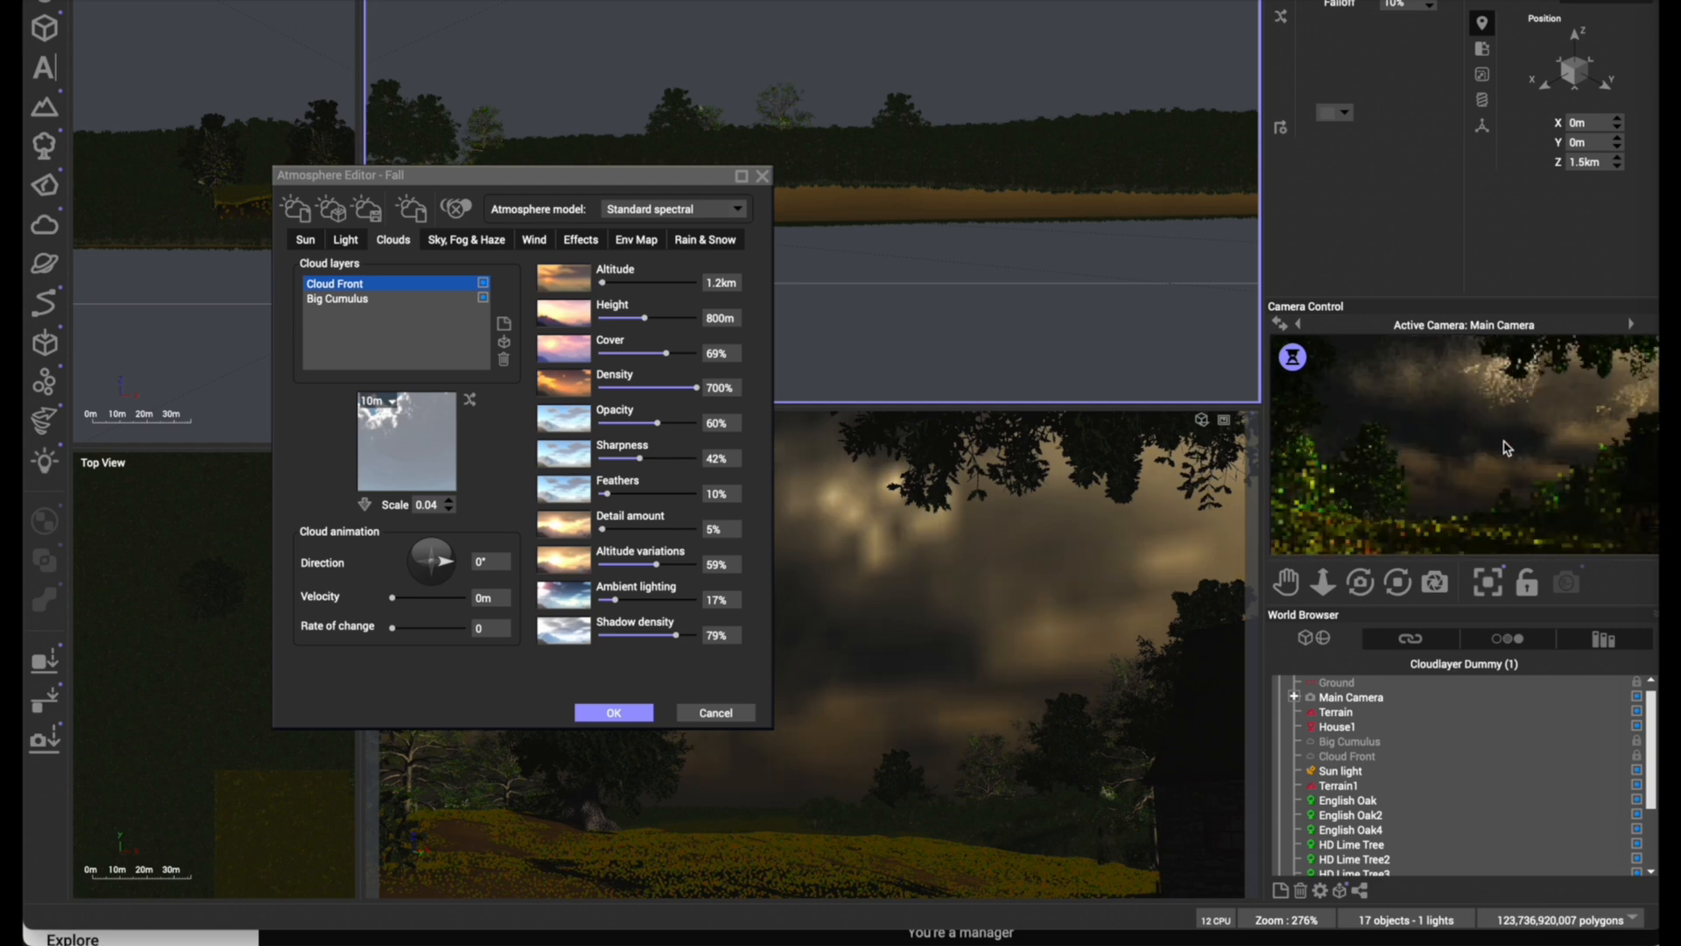
{"action": "left_click", "coordinate": [601, 718]}
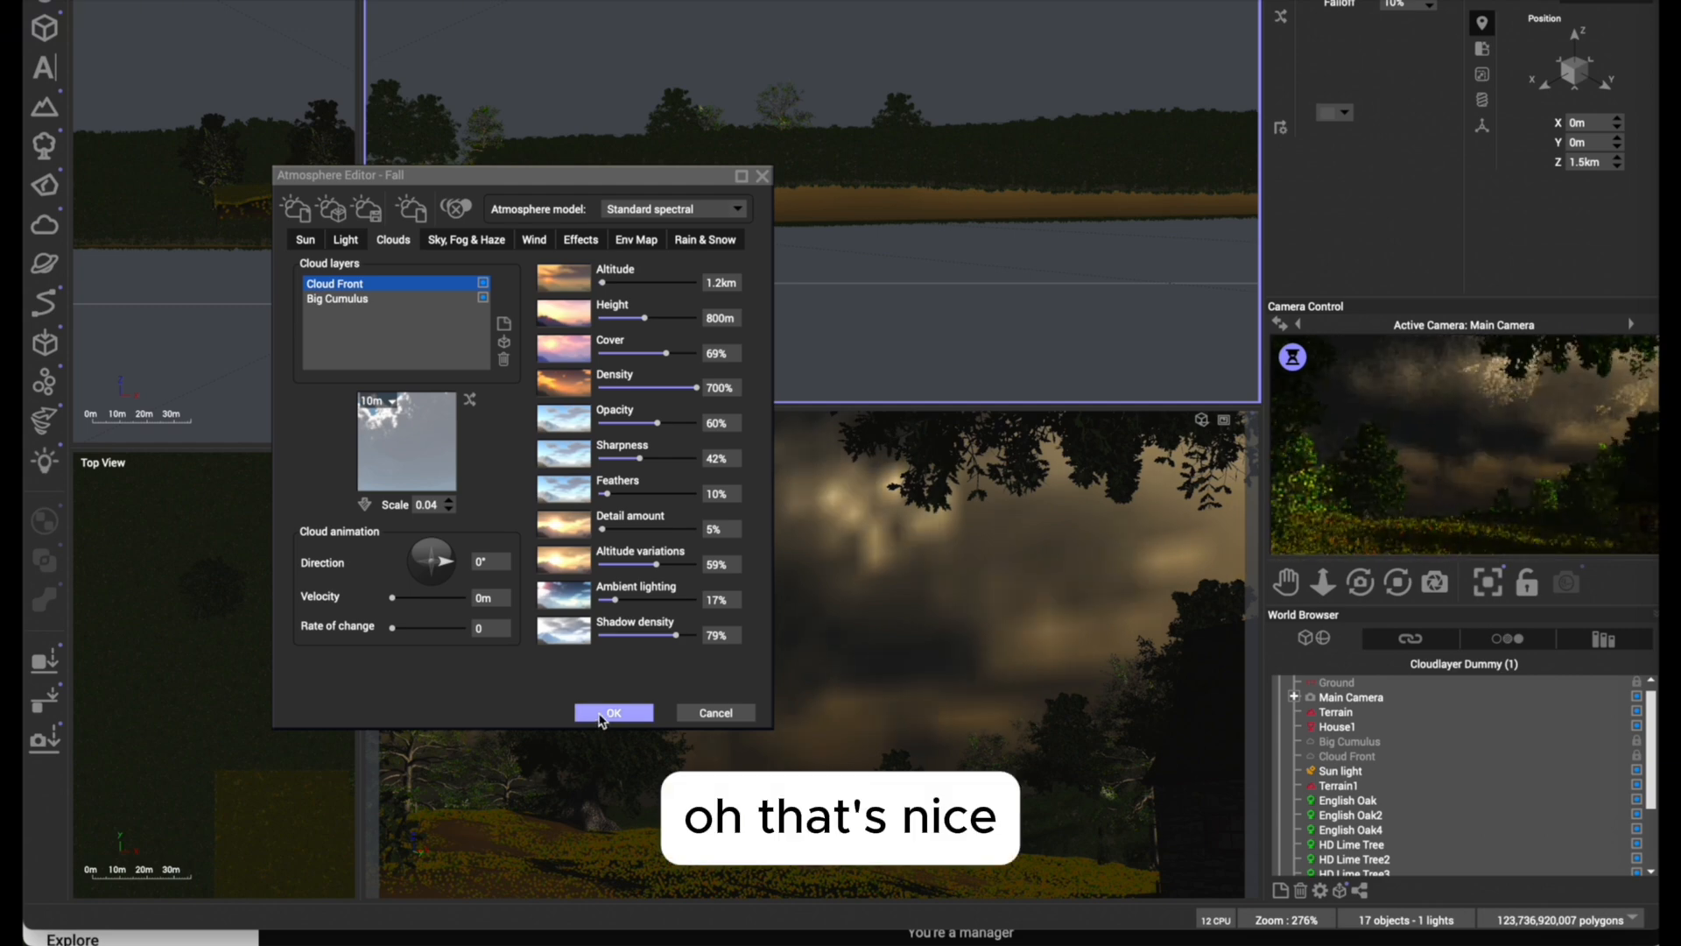
Reduce the sky's decay amount to 71% and the haze ground density to 19%.
{"action": "left_click", "coordinate": [466, 240]}
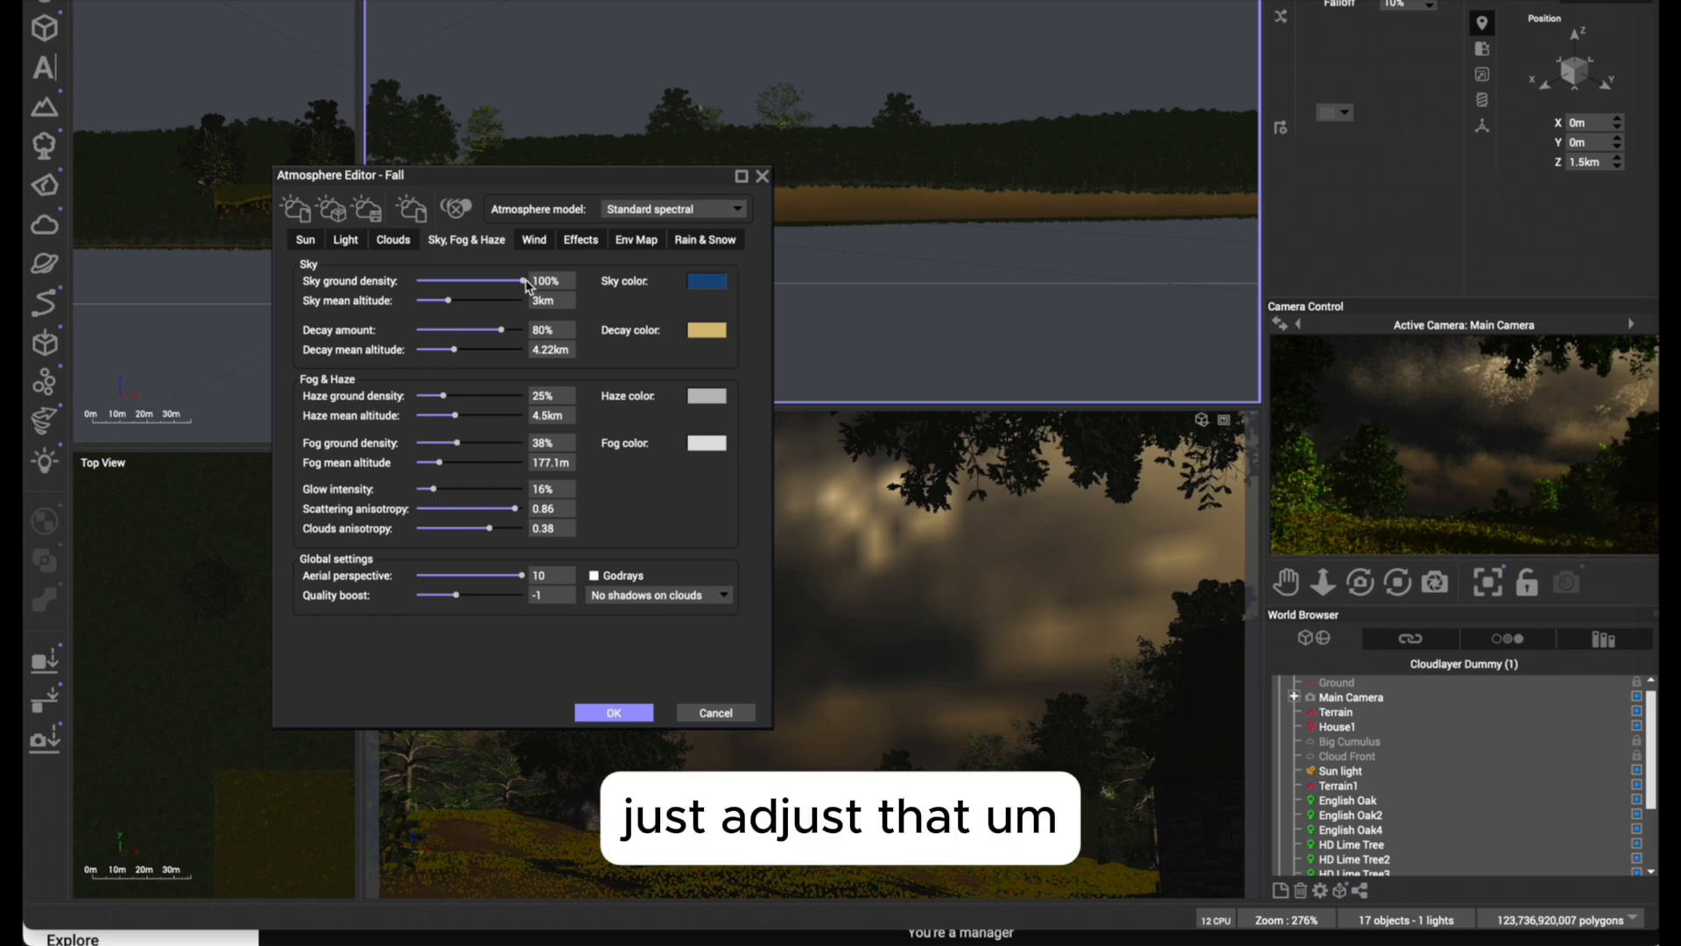
{"action": "left_click_drag", "start_coordinate": [500, 330], "coordinate": [495, 335]}
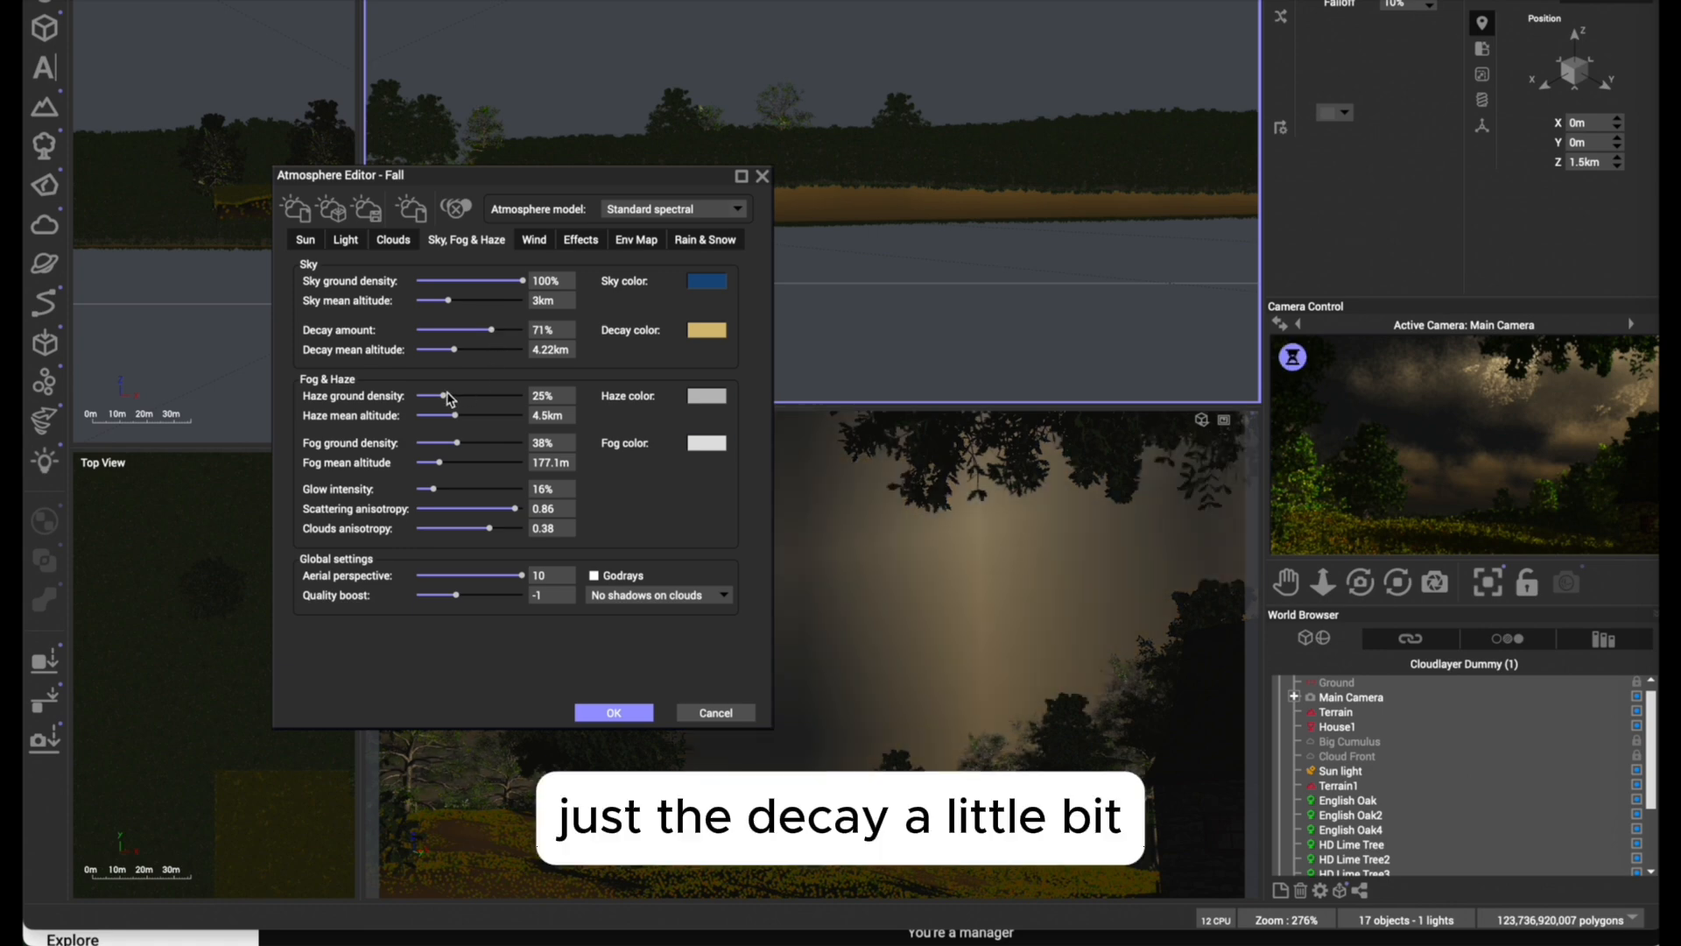
{"action": "left_click_drag", "start_coordinate": [444, 395], "coordinate": [440, 401]}
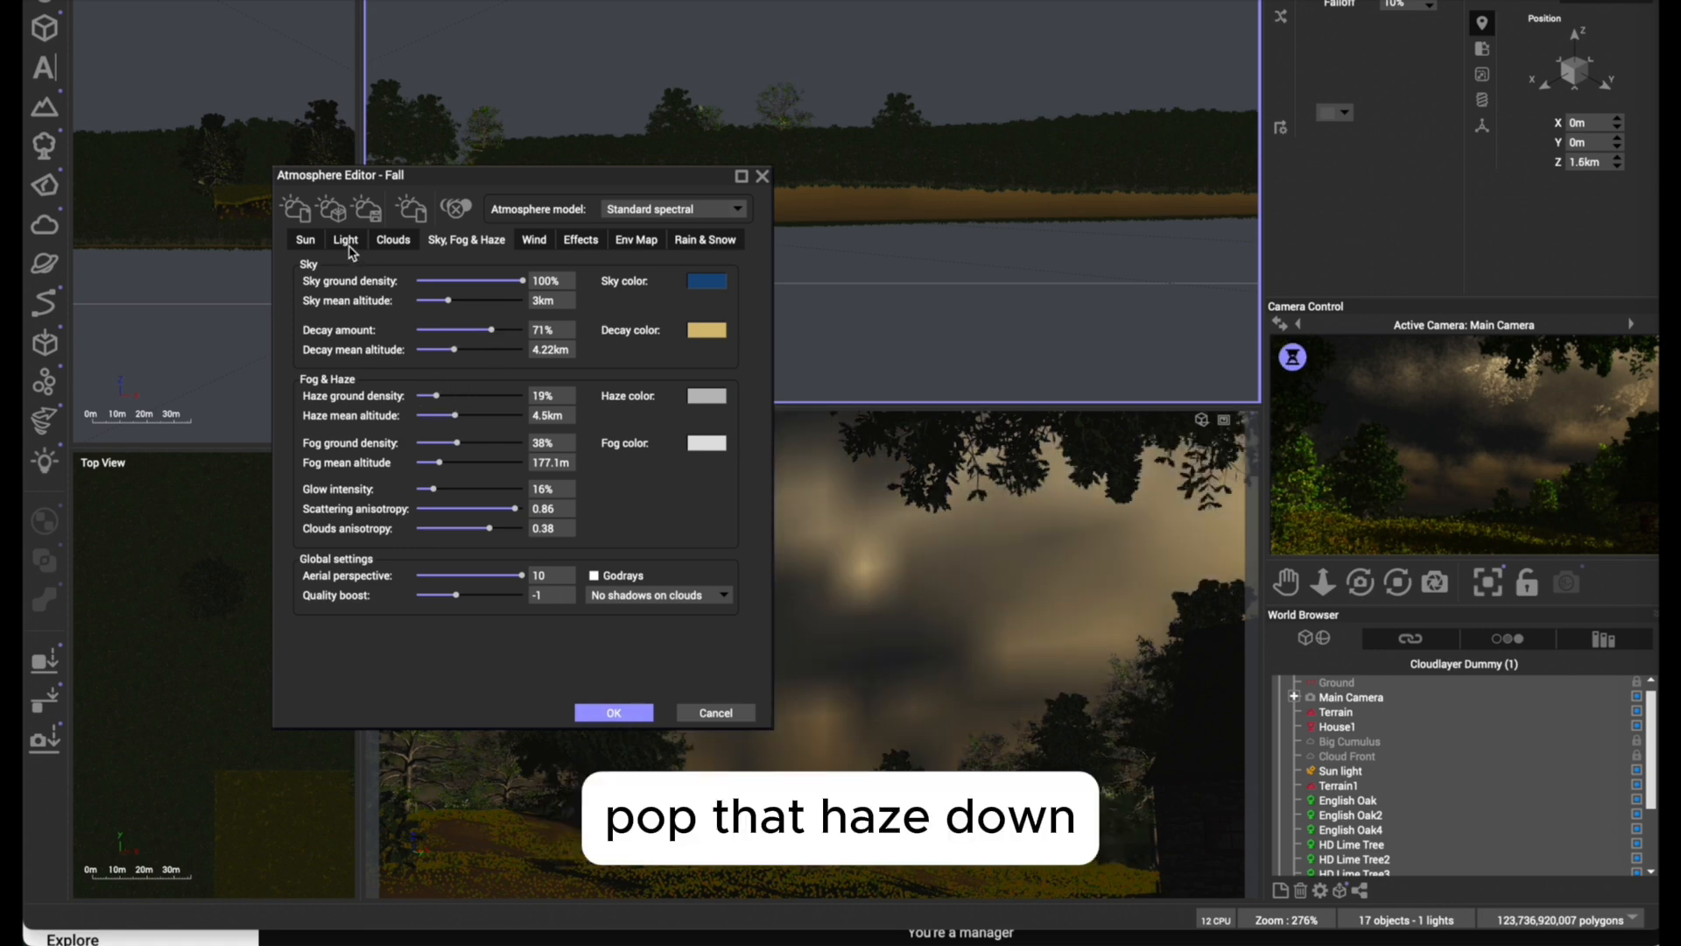
Set the albedo boost to 1.86, accept the atmosphere edits and refresh the camera preview.
{"action": "left_click", "coordinate": [347, 241]}
{"action": "left_click", "coordinate": [545, 609]}
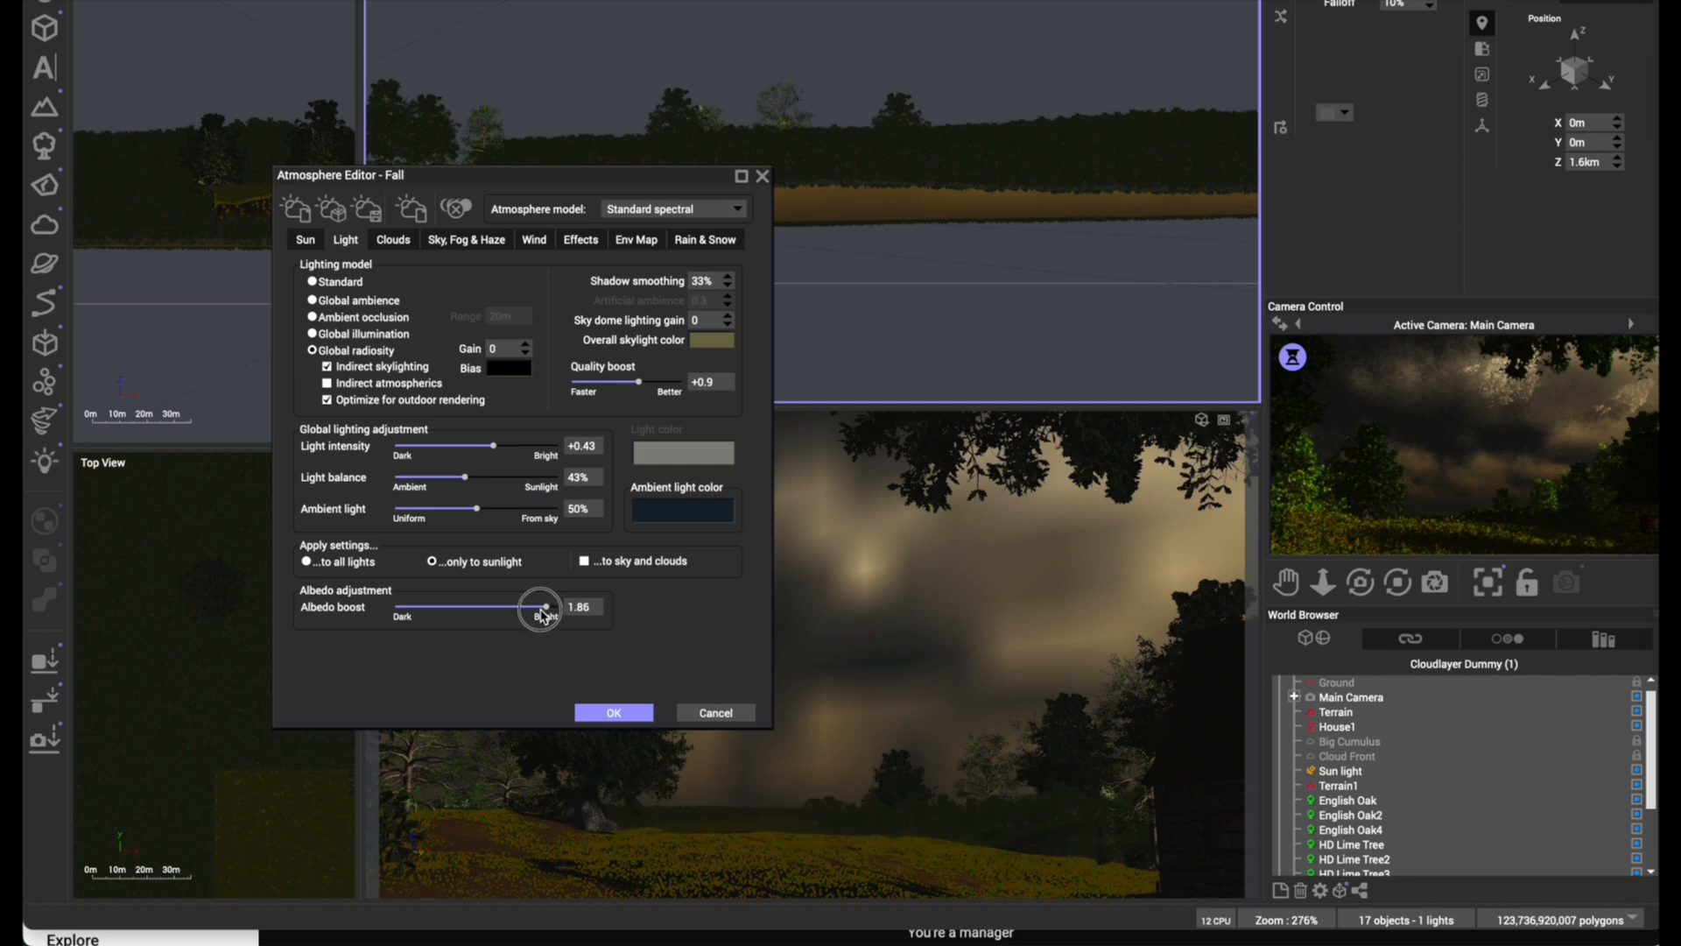
{"action": "left_click", "coordinate": [614, 711]}
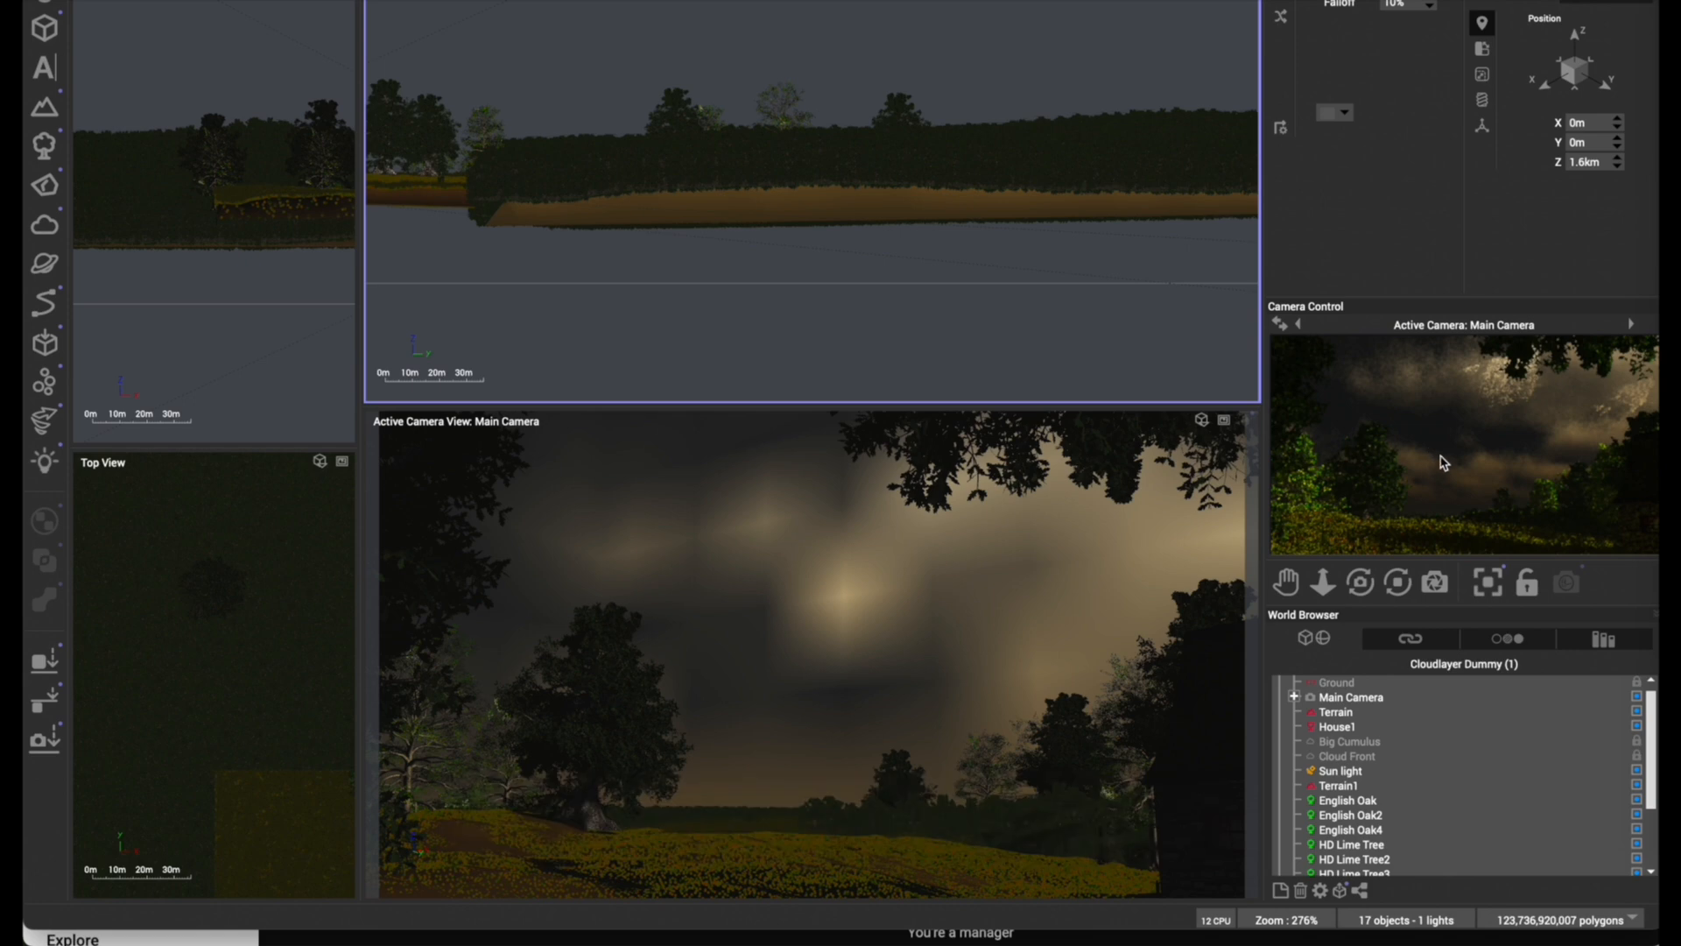
{"action": "right_click", "coordinate": [1437, 465]}
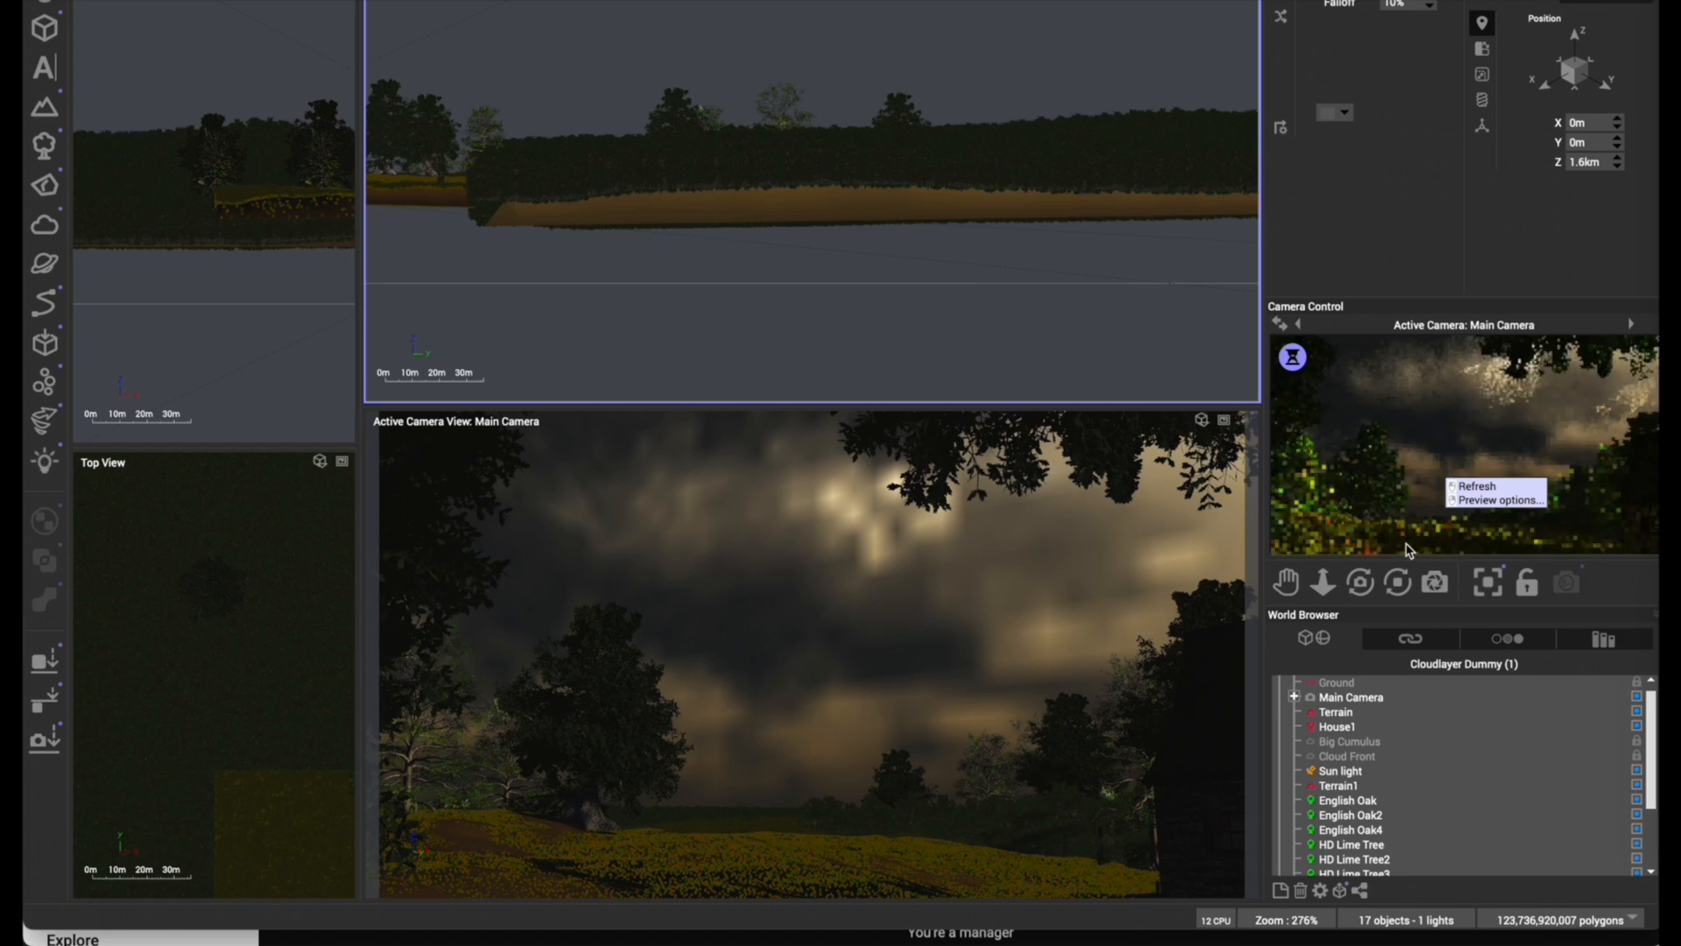
{"action": "left_click", "coordinate": [1358, 475]}
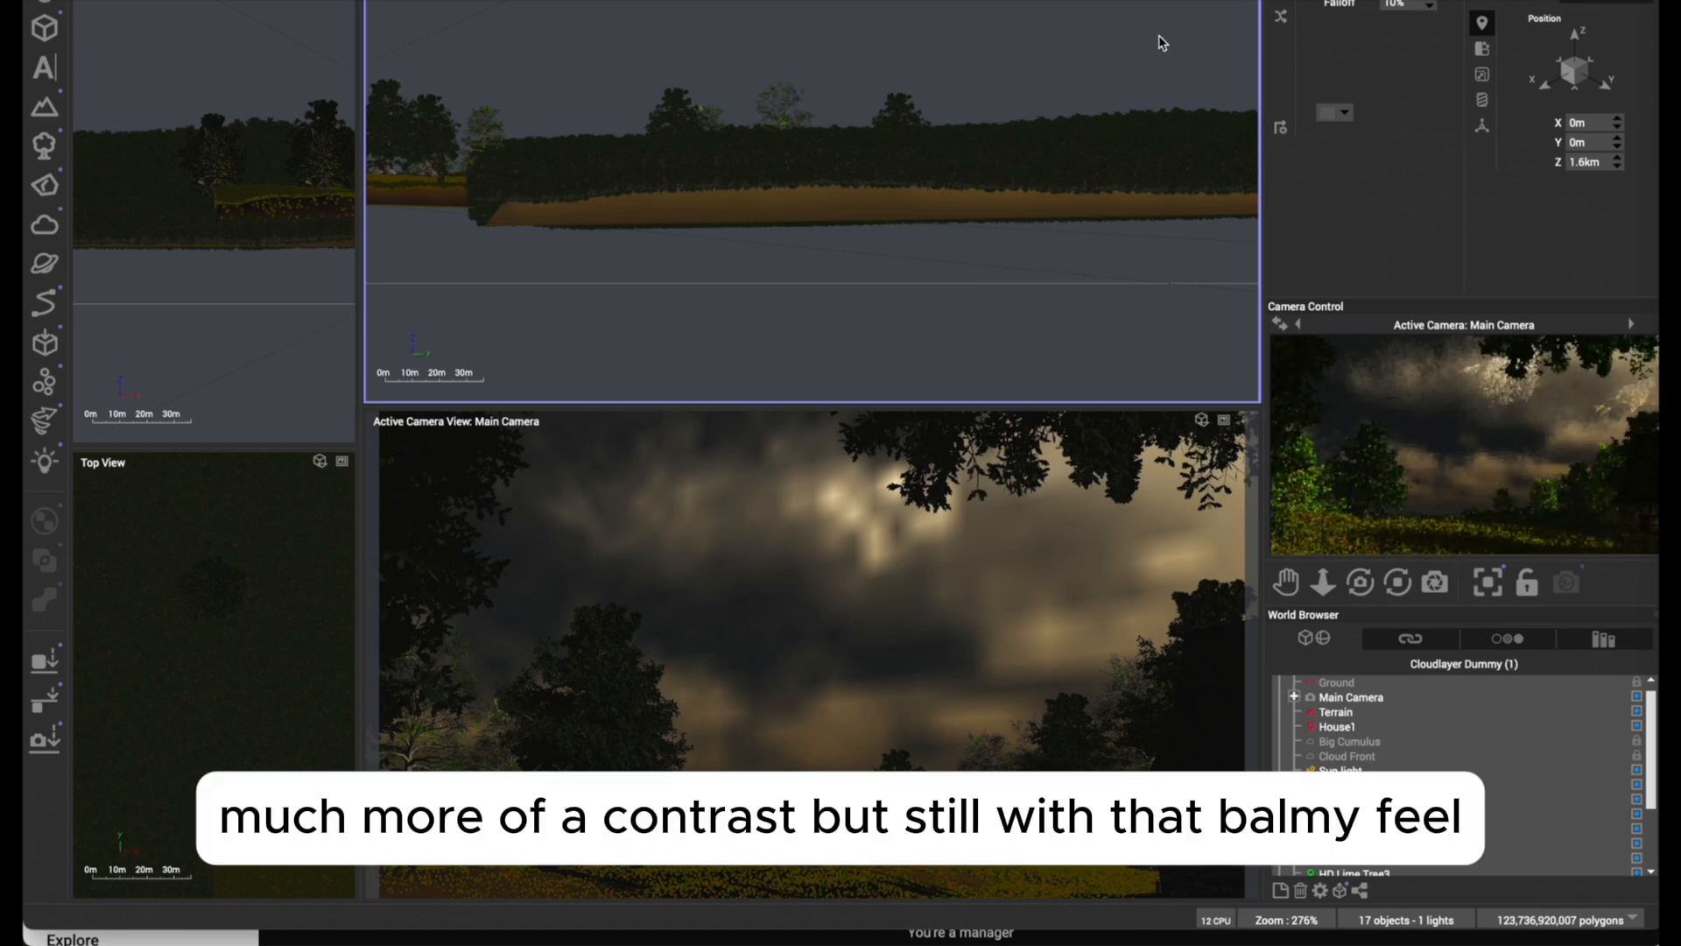
Inspect the foreground terrain's material layers: New Layer eco, Dry grass and Vegetation & Orange Roc.
{"action": "left_click", "coordinate": [856, 868]}
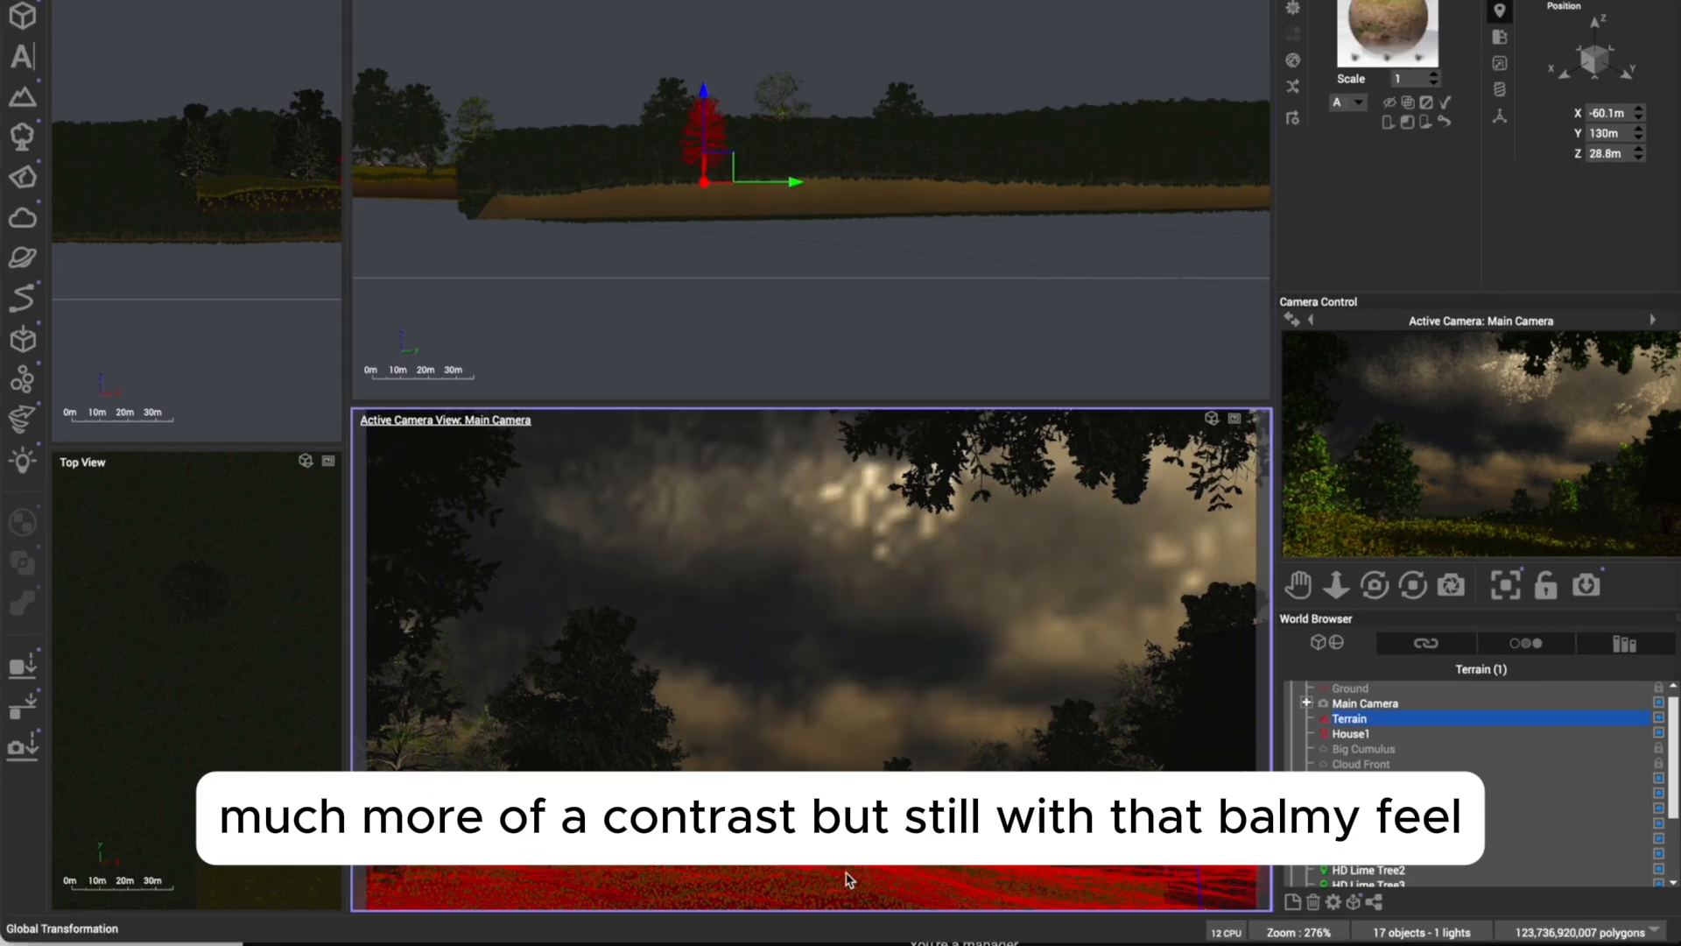
{"action": "double_click", "coordinate": [1406, 35]}
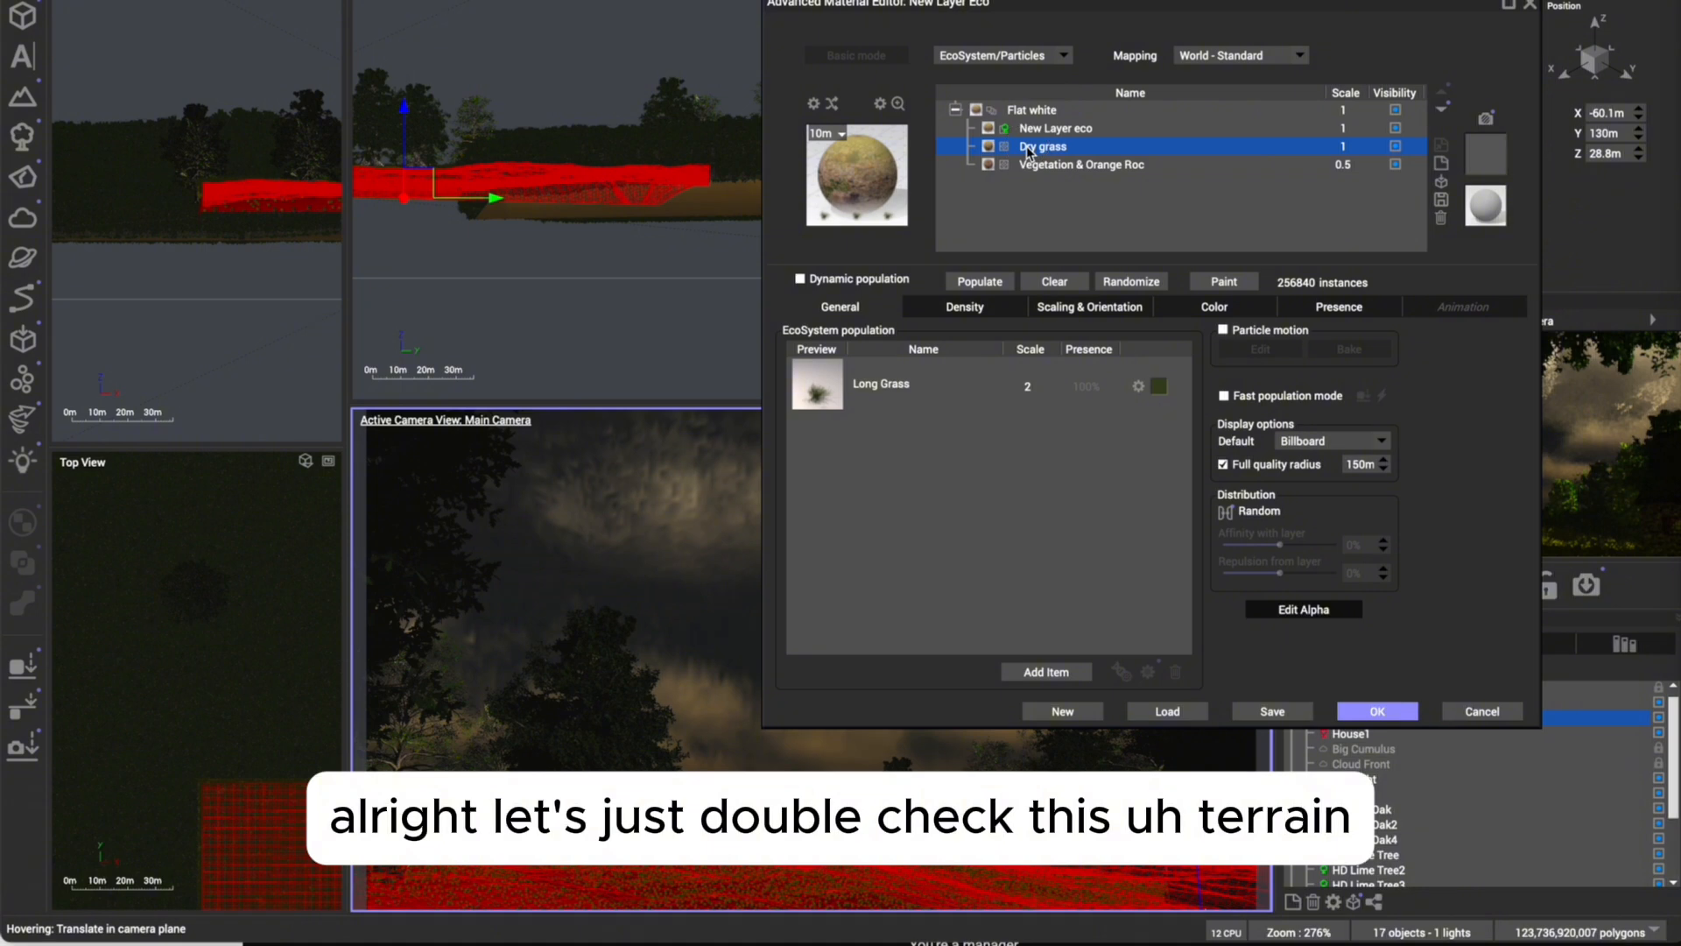
{"action": "left_click", "coordinate": [808, 305]}
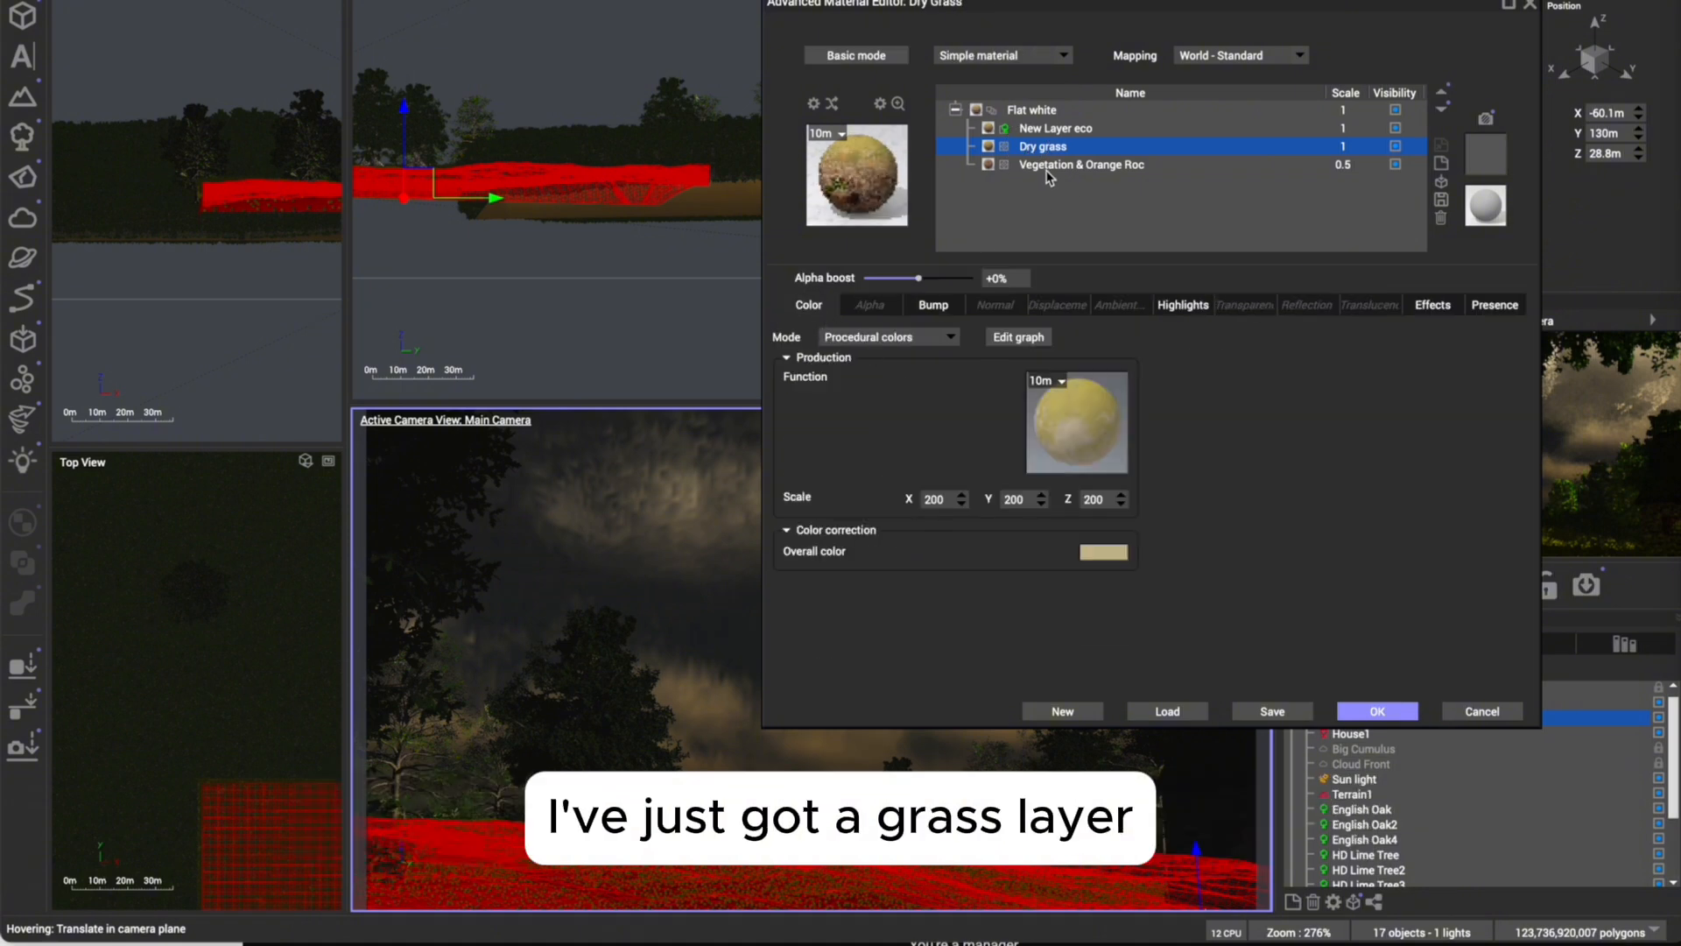
{"action": "left_click", "coordinate": [1046, 166]}
{"action": "left_click", "coordinate": [1055, 128]}
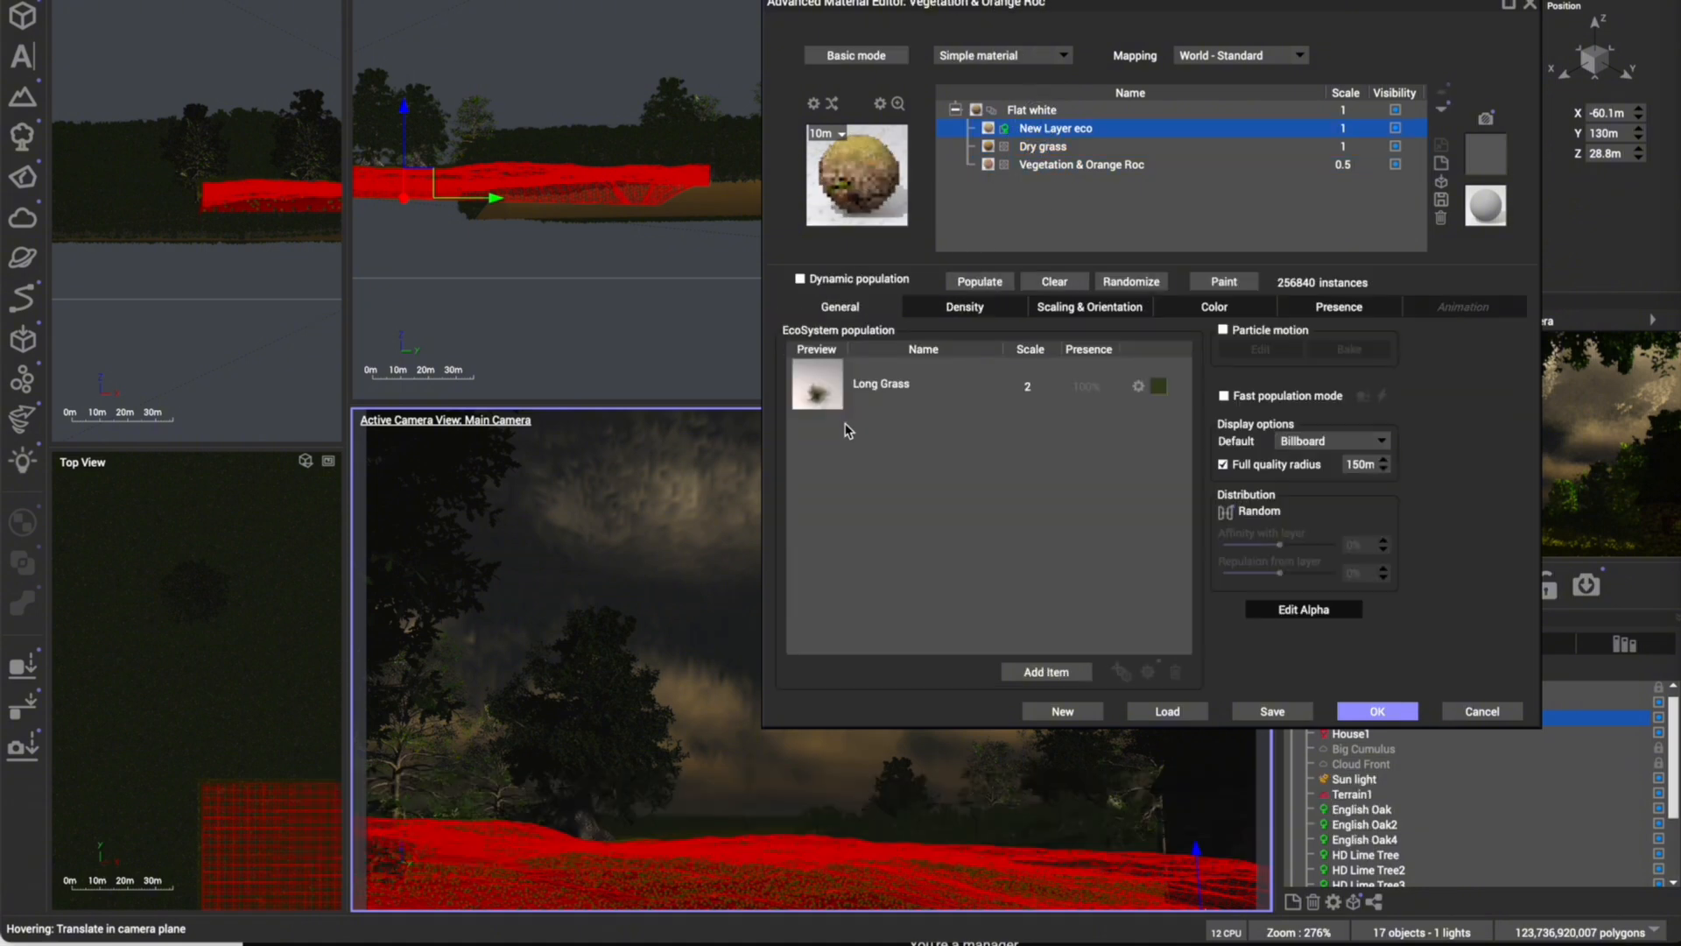
{"action": "left_click", "coordinate": [1377, 711]}
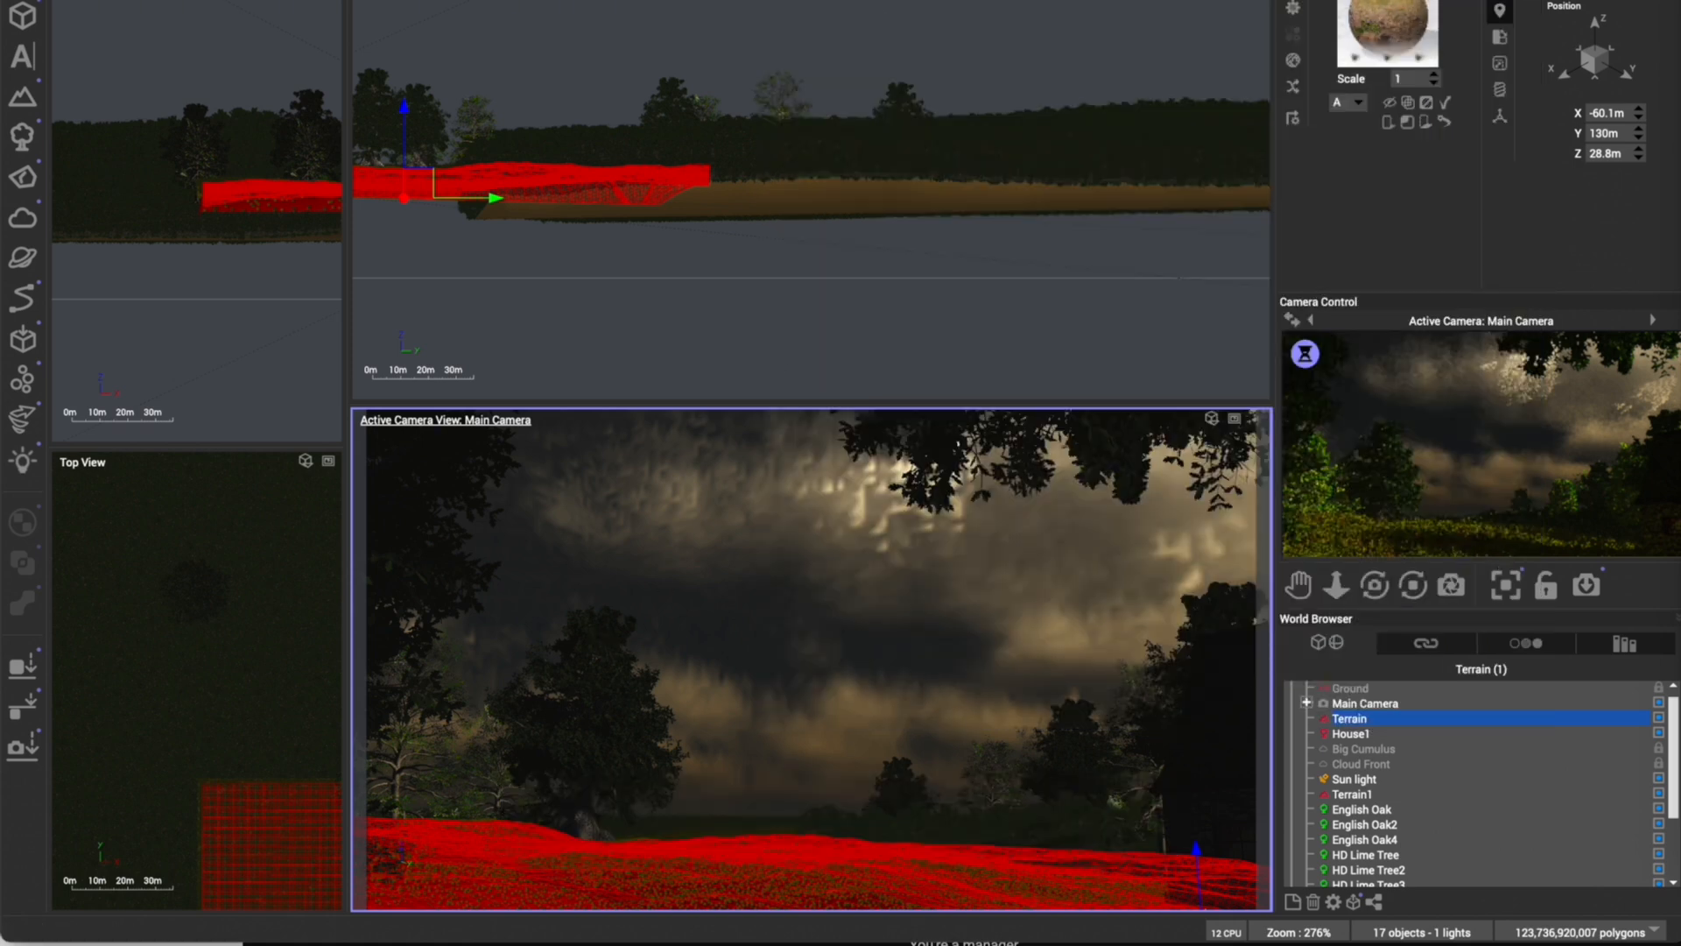
Render the scene to screen with the Final preset at 3840 x 2160 pixels.
{"action": "key", "text": "F9"}
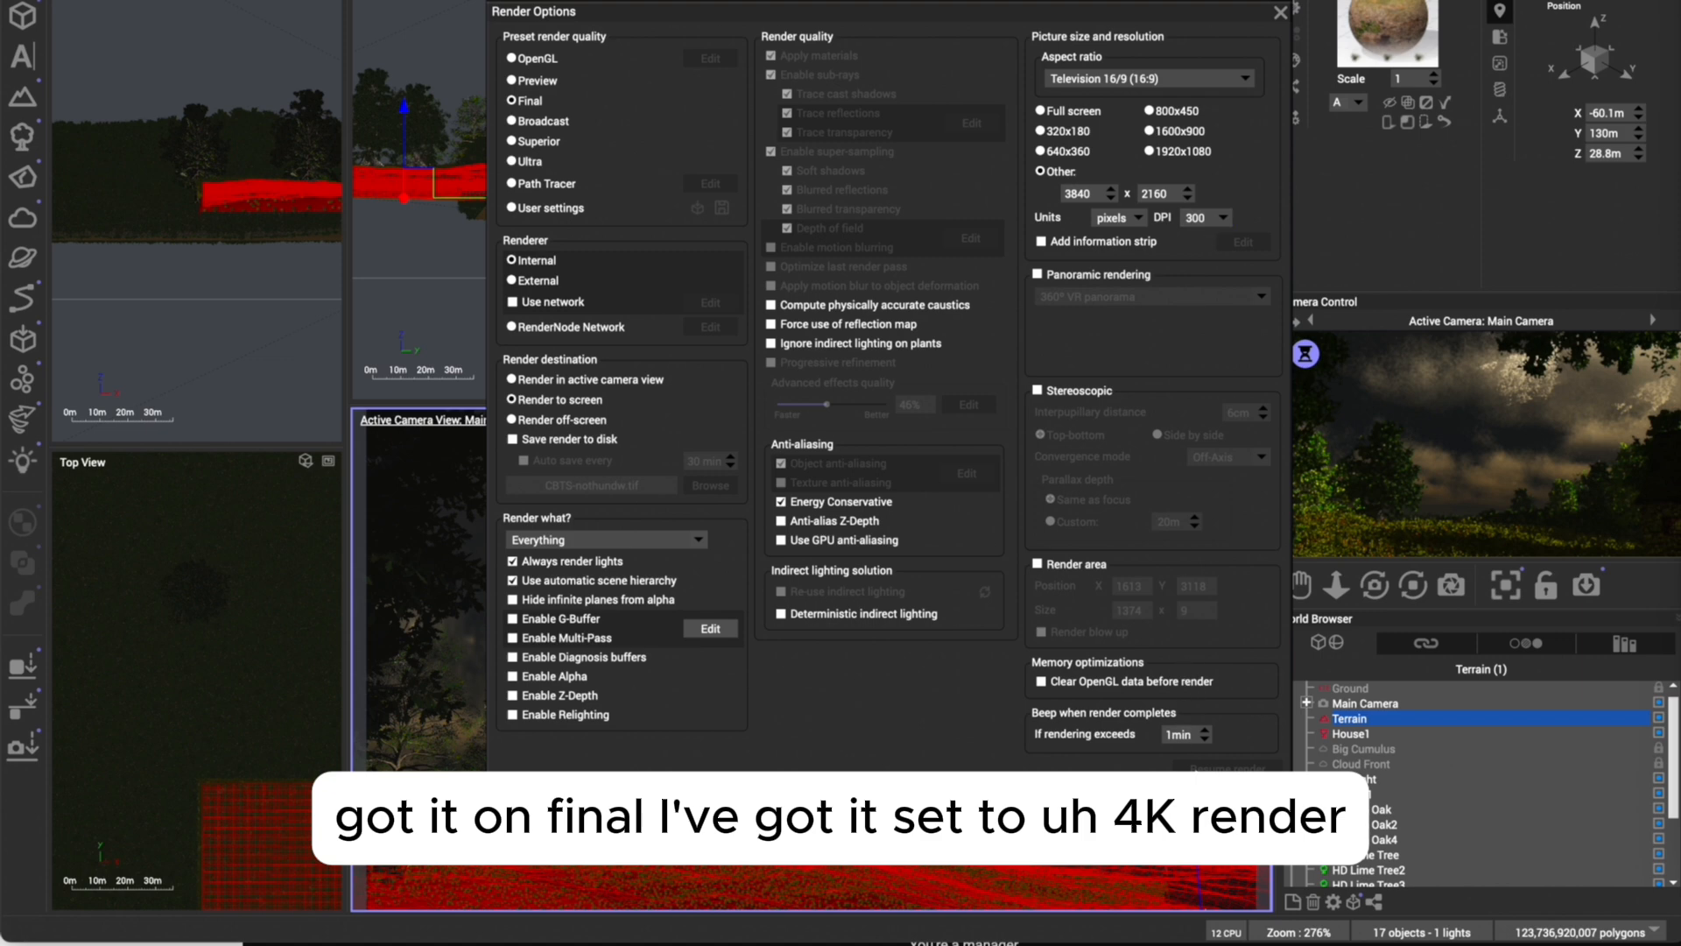
{"action": "left_click", "coordinate": [1227, 797]}
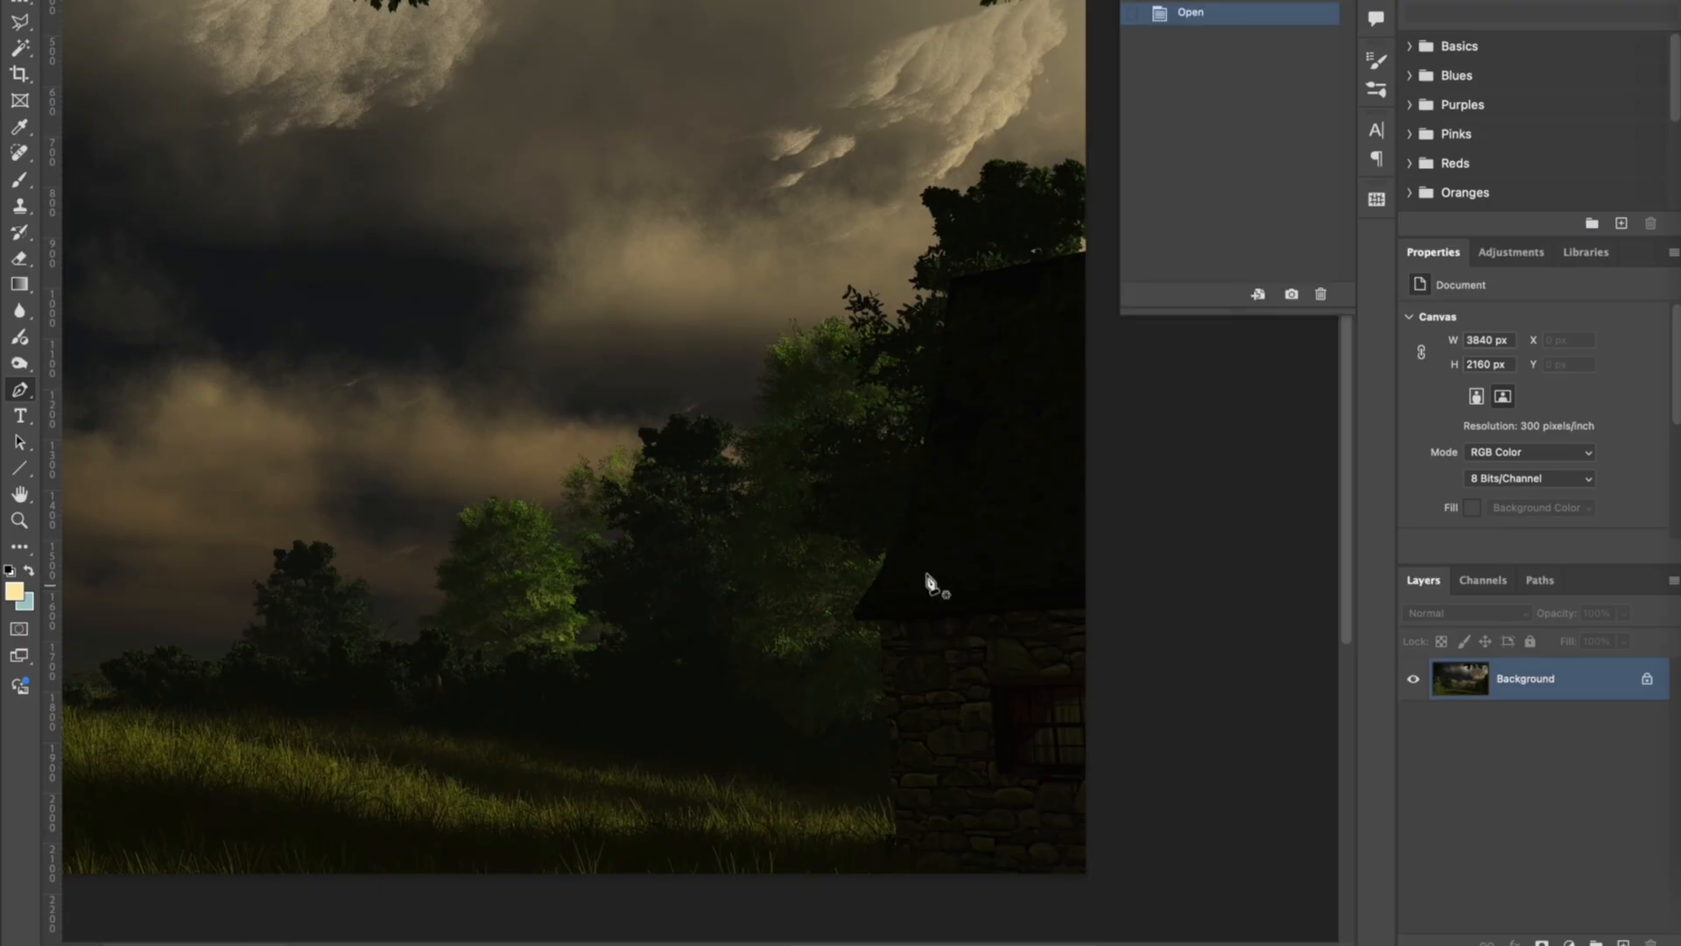
In Photoshop, trace a Pen path from the image edge along the cottage window's lower frame and up the curved curtain edge.
{"action": "left_click", "coordinate": [1078, 755]}
{"action": "left_click", "coordinate": [1079, 755]}
{"action": "left_click", "coordinate": [1070, 757]}
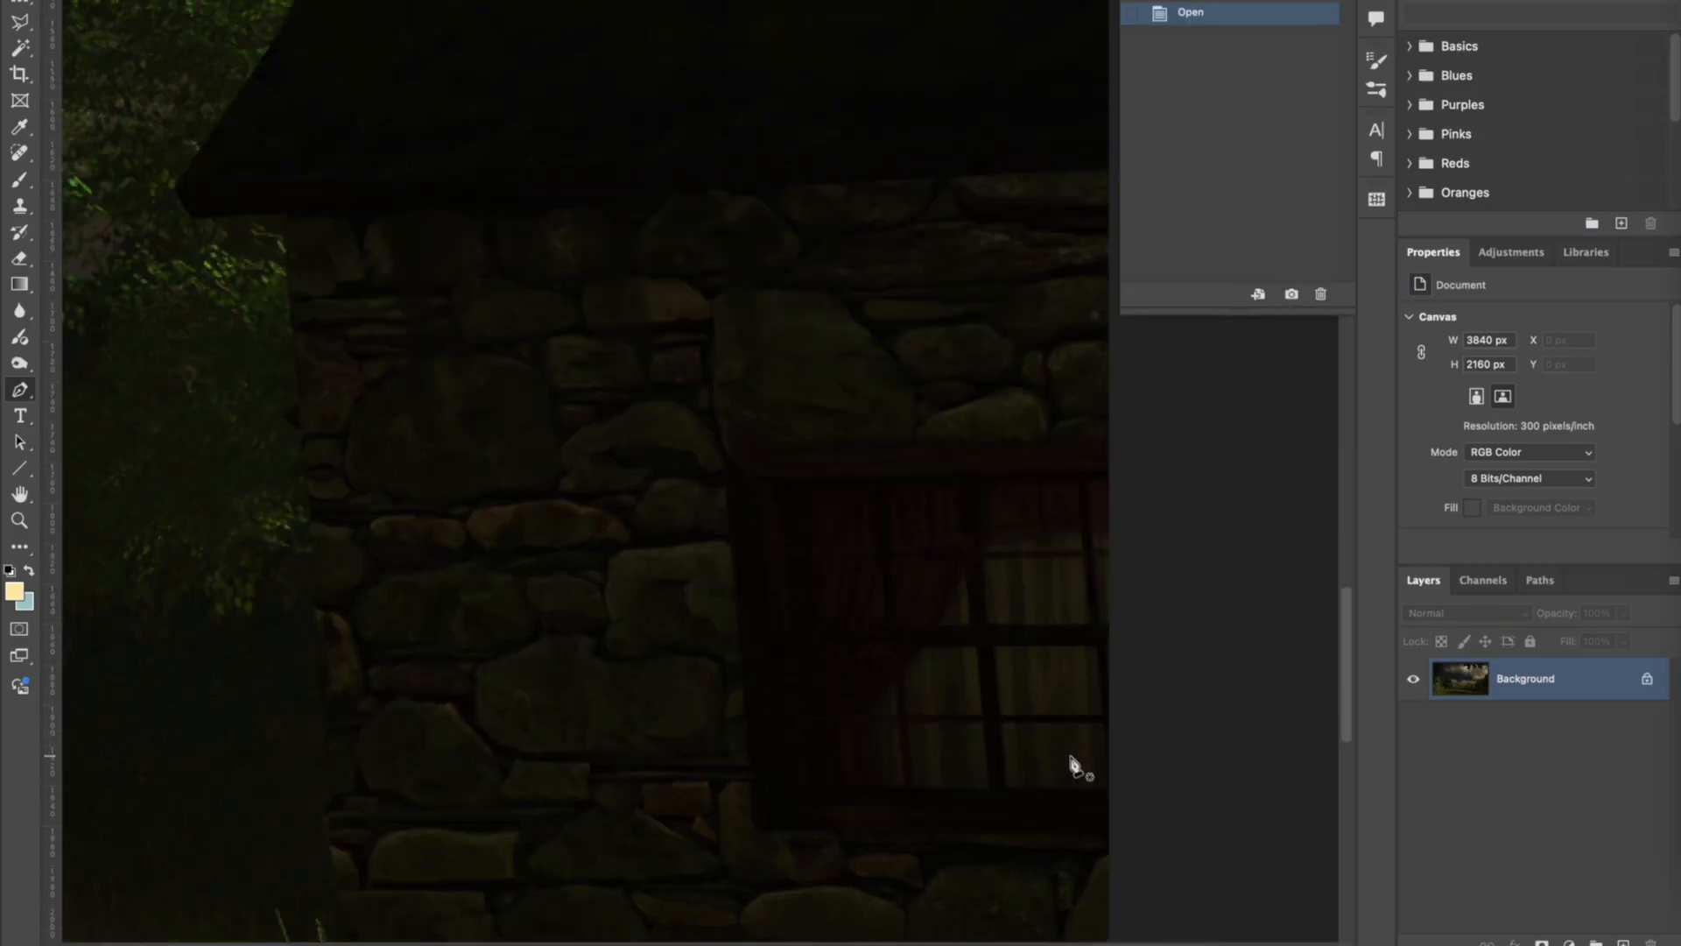
{"action": "left_click", "coordinate": [1055, 734]}
{"action": "left_click_drag", "start_coordinate": [1046, 738], "coordinate": [874, 574]}
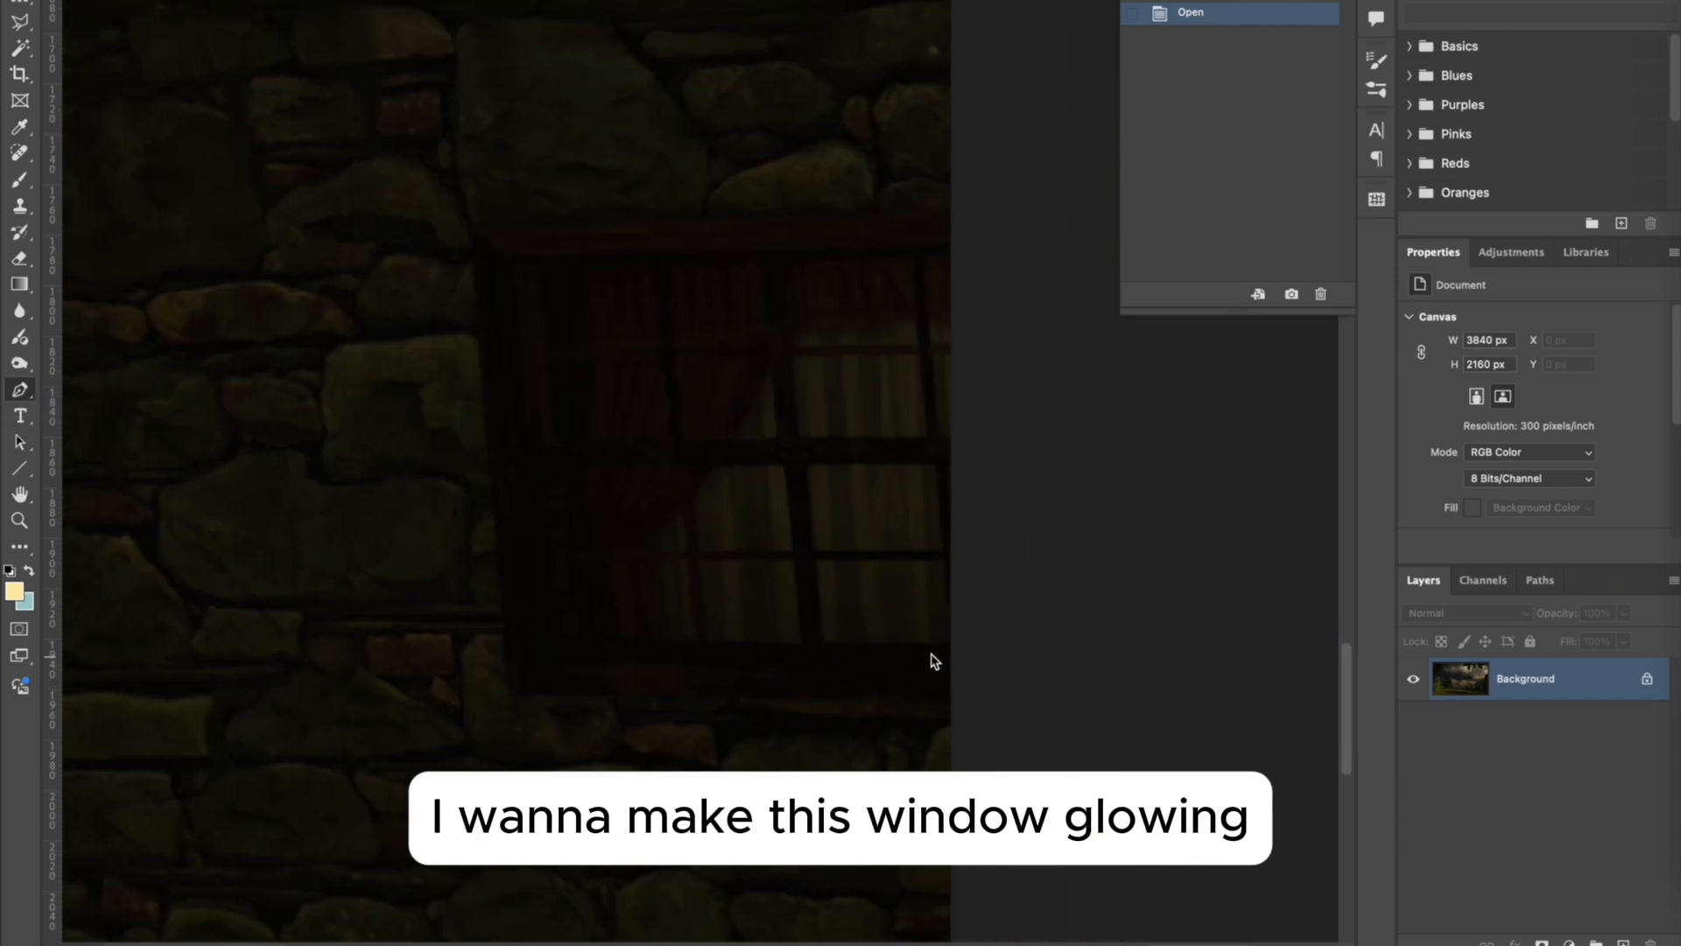
{"action": "scroll", "coordinate": [932, 655], "scroll_direction": "up", "scroll_amount": 2}
{"action": "left_click", "coordinate": [958, 645]}
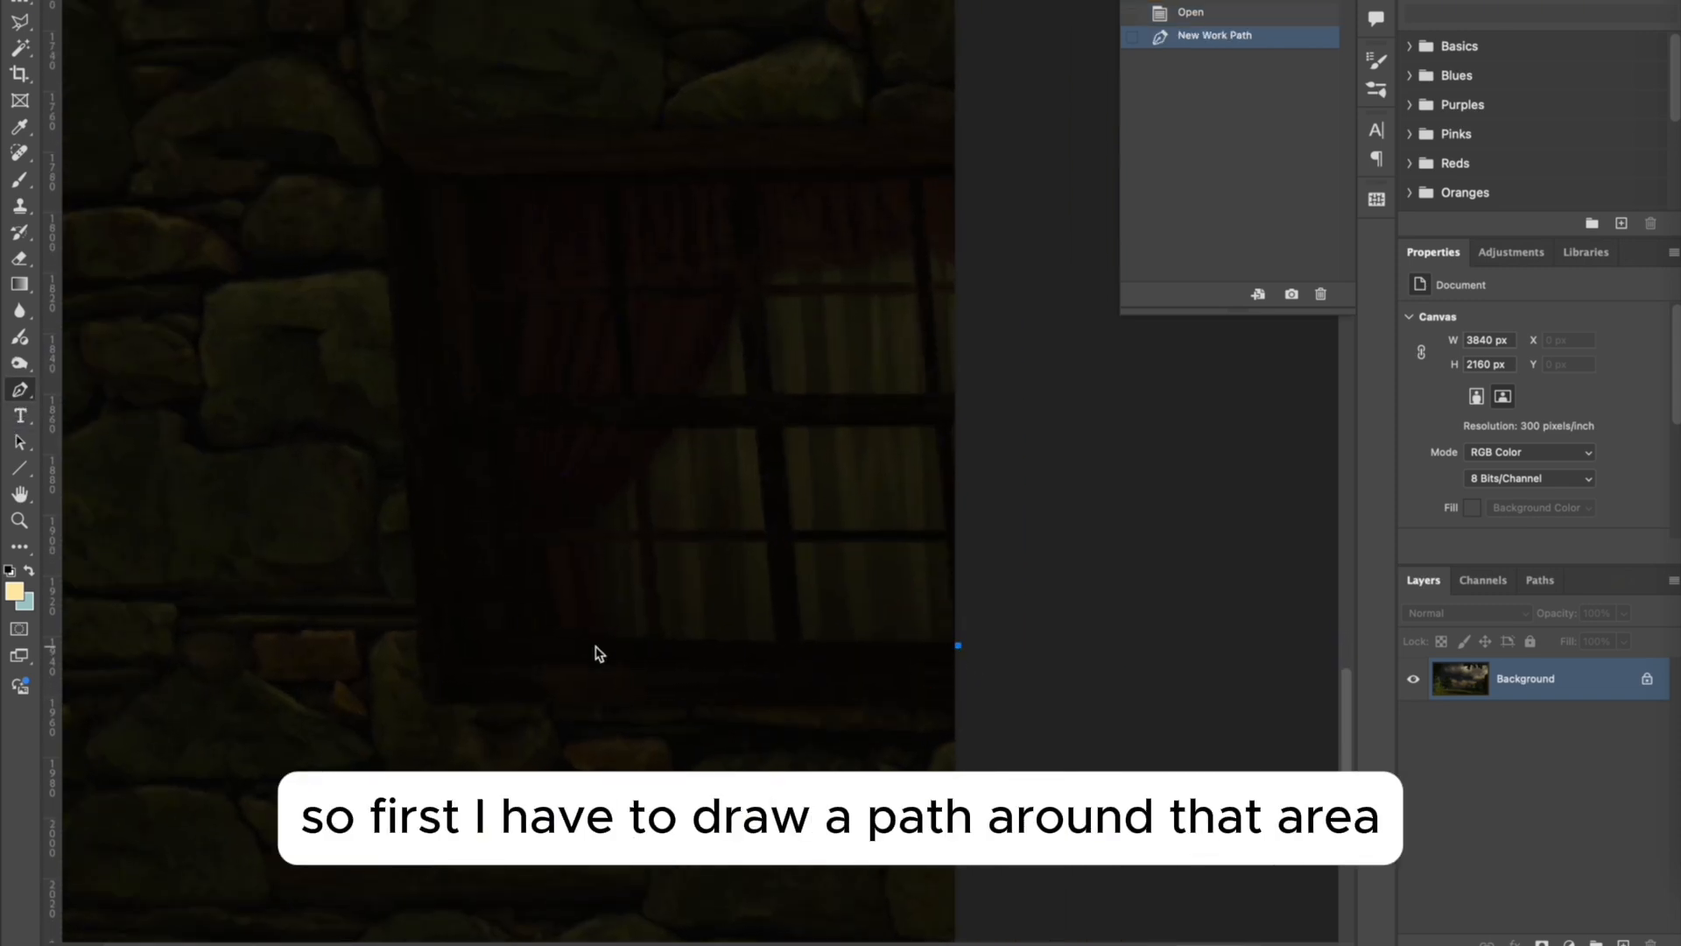
{"action": "left_click", "coordinate": [598, 647]}
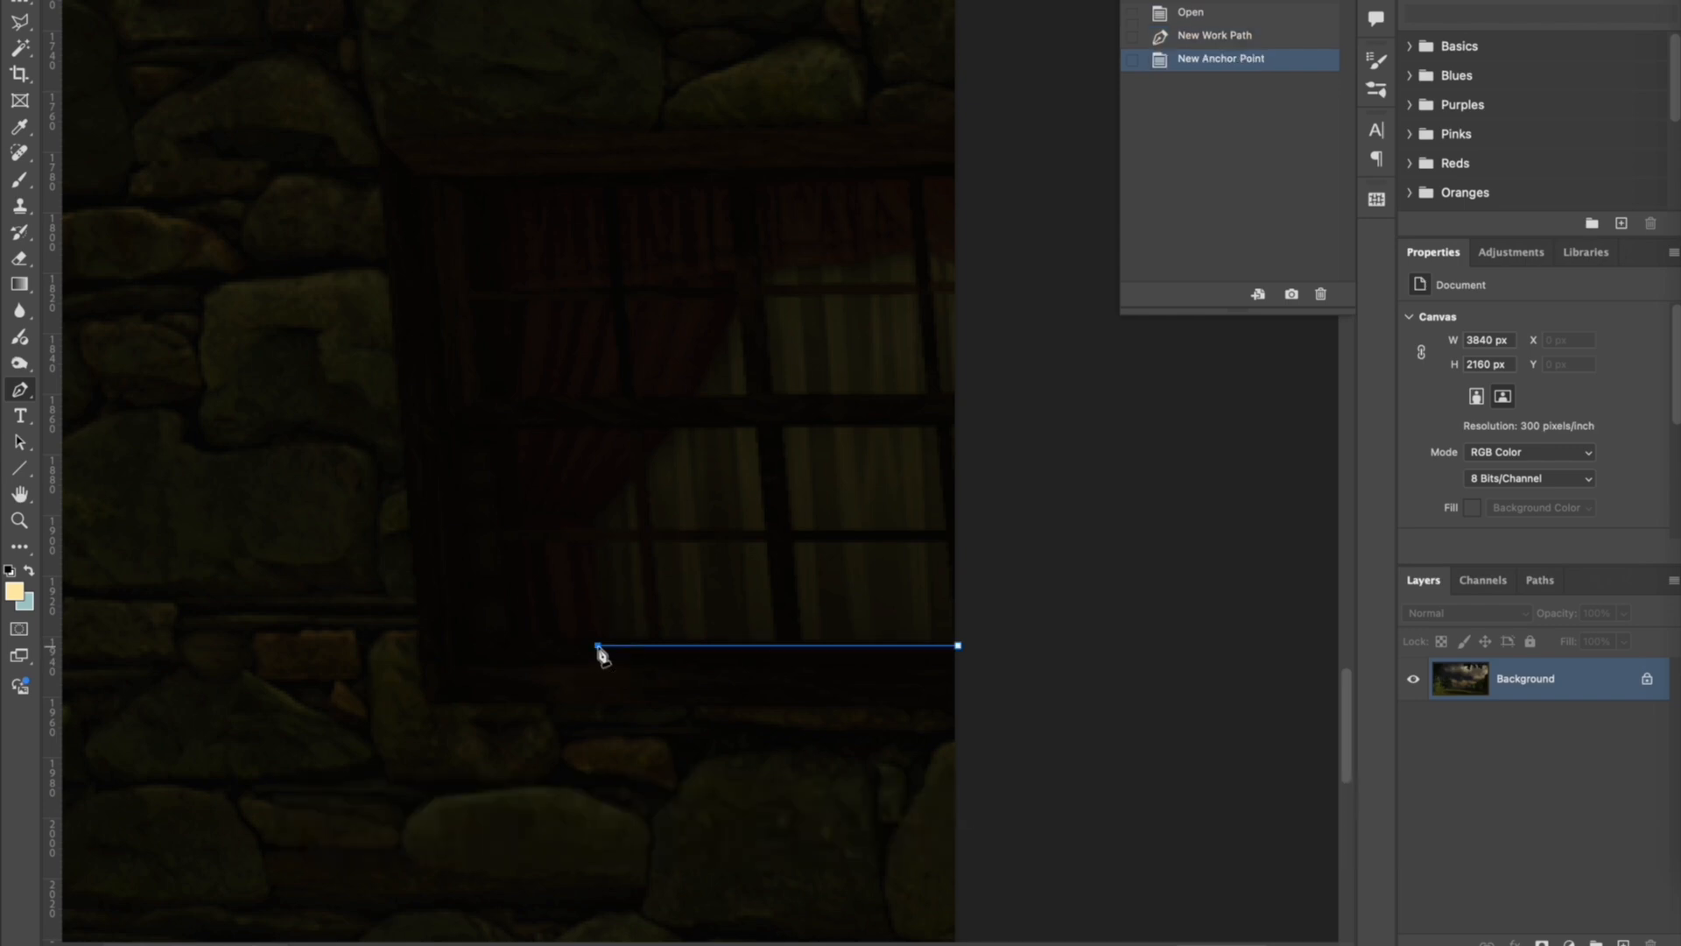
{"action": "left_click", "coordinate": [589, 531]}
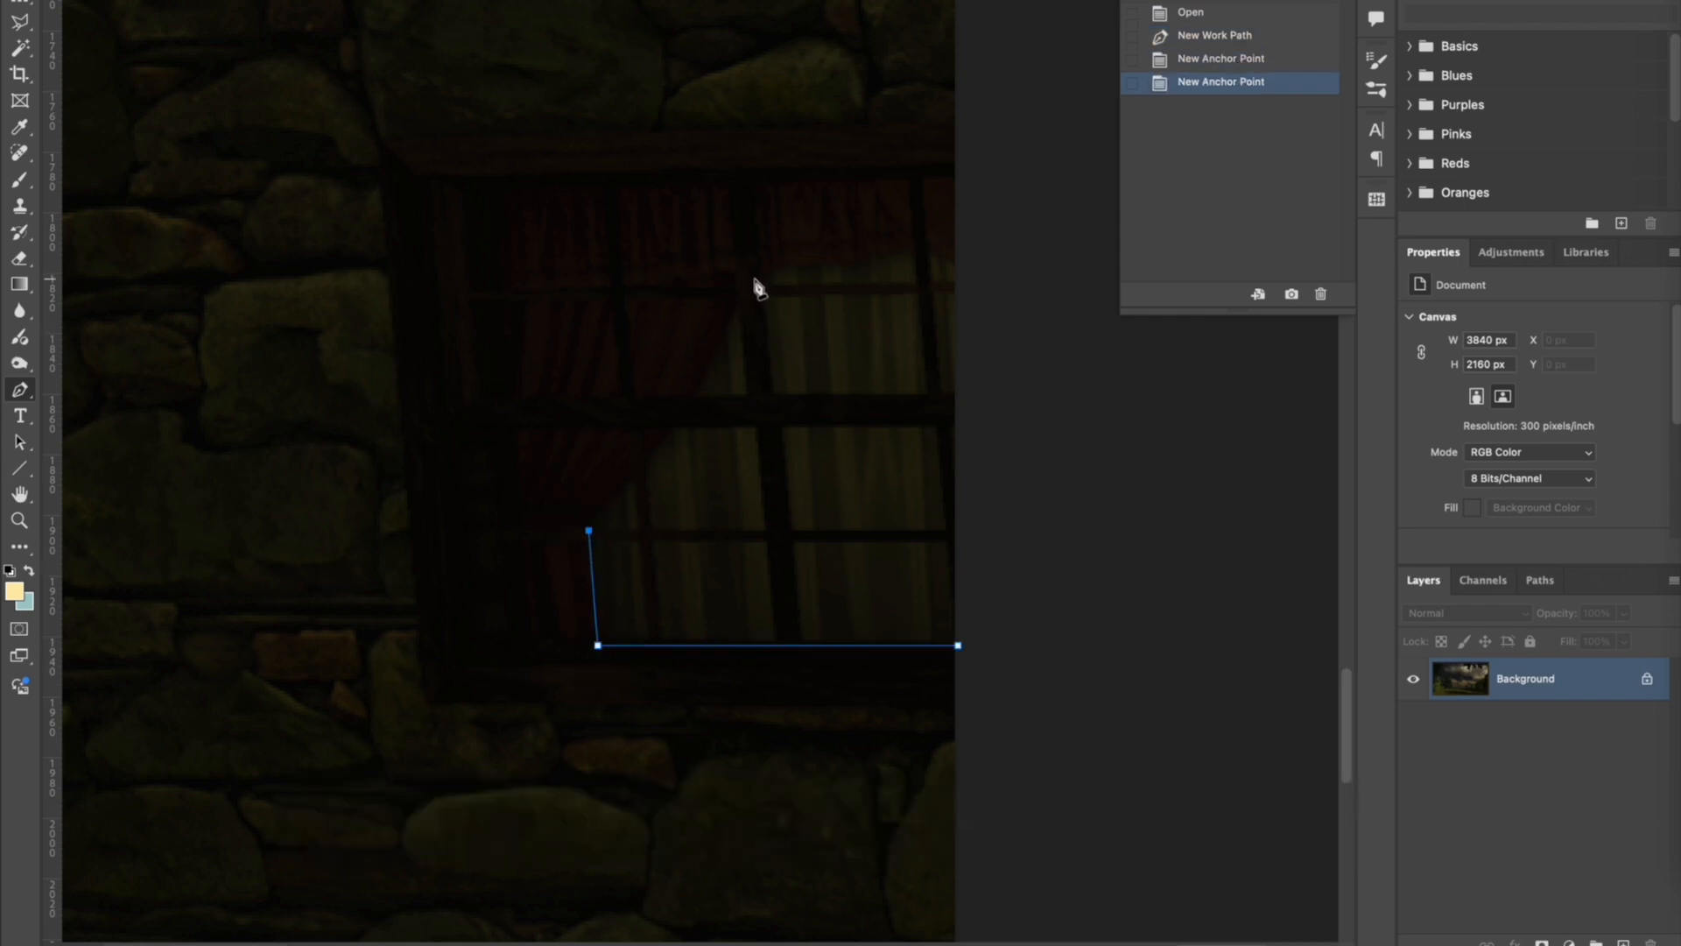
{"action": "left_click_drag", "start_coordinate": [755, 278], "coordinate": [792, 180]}
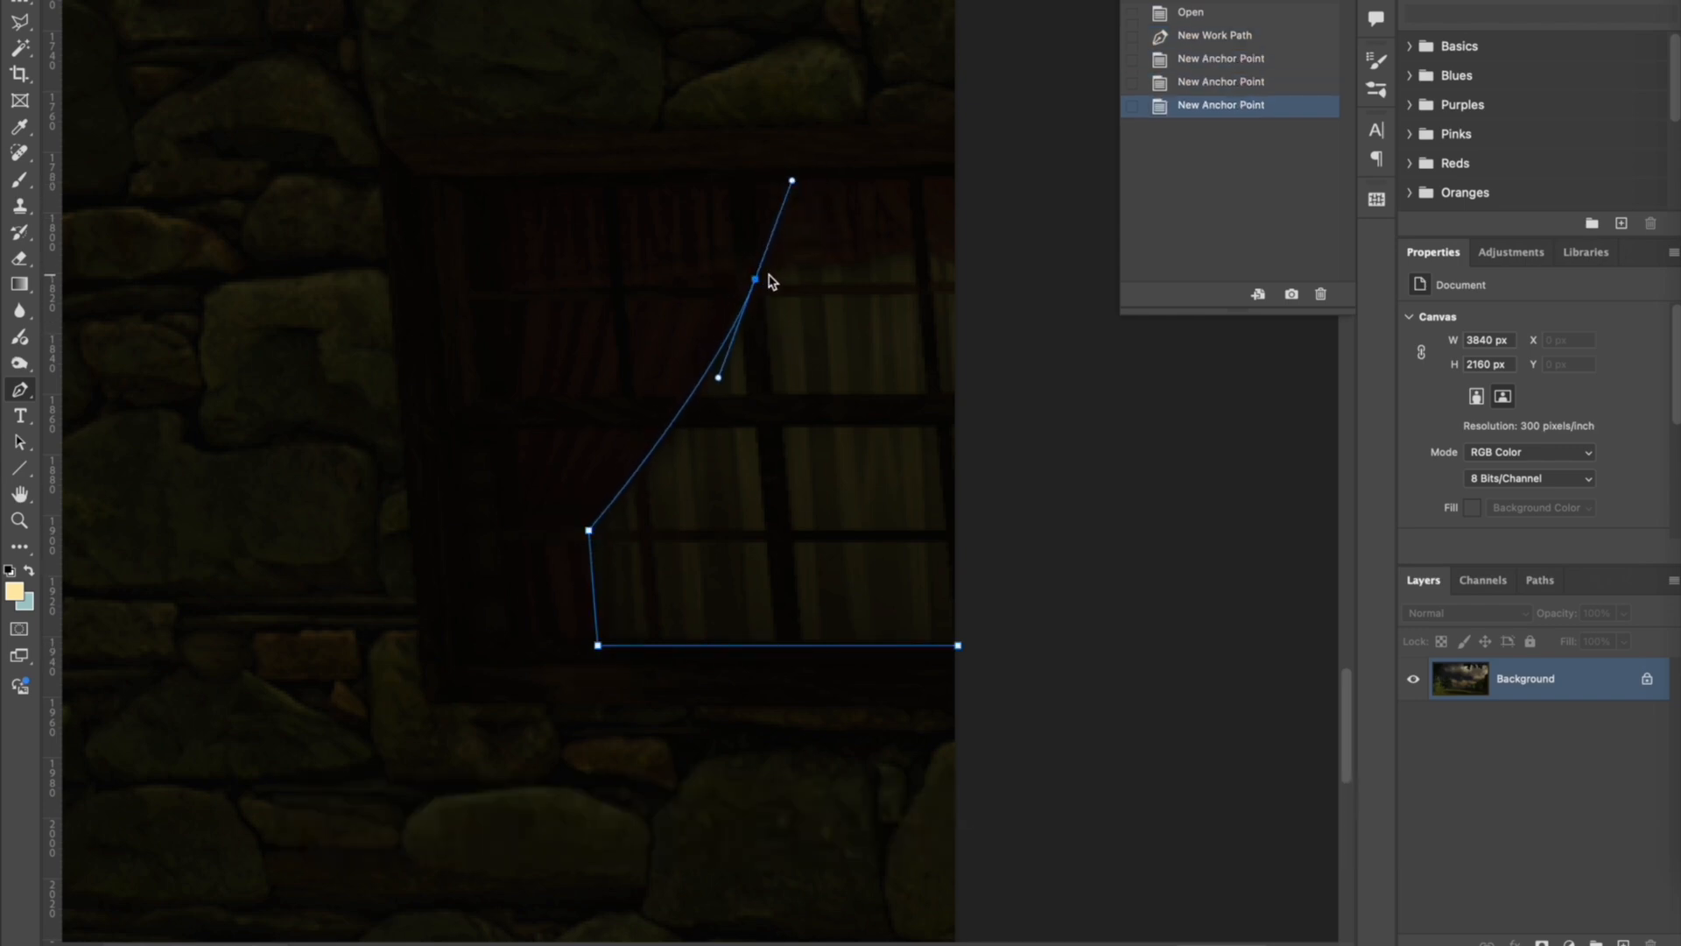
Pick the path up again at the top of the curtain curve and trace the curtain's hem across to the image edge.
{"action": "left_click", "coordinate": [758, 281]}
{"action": "key", "text": "super+z"}
{"action": "left_click_drag", "start_coordinate": [744, 269], "coordinate": [801, 311]}
{"action": "left_click", "coordinate": [796, 307]}
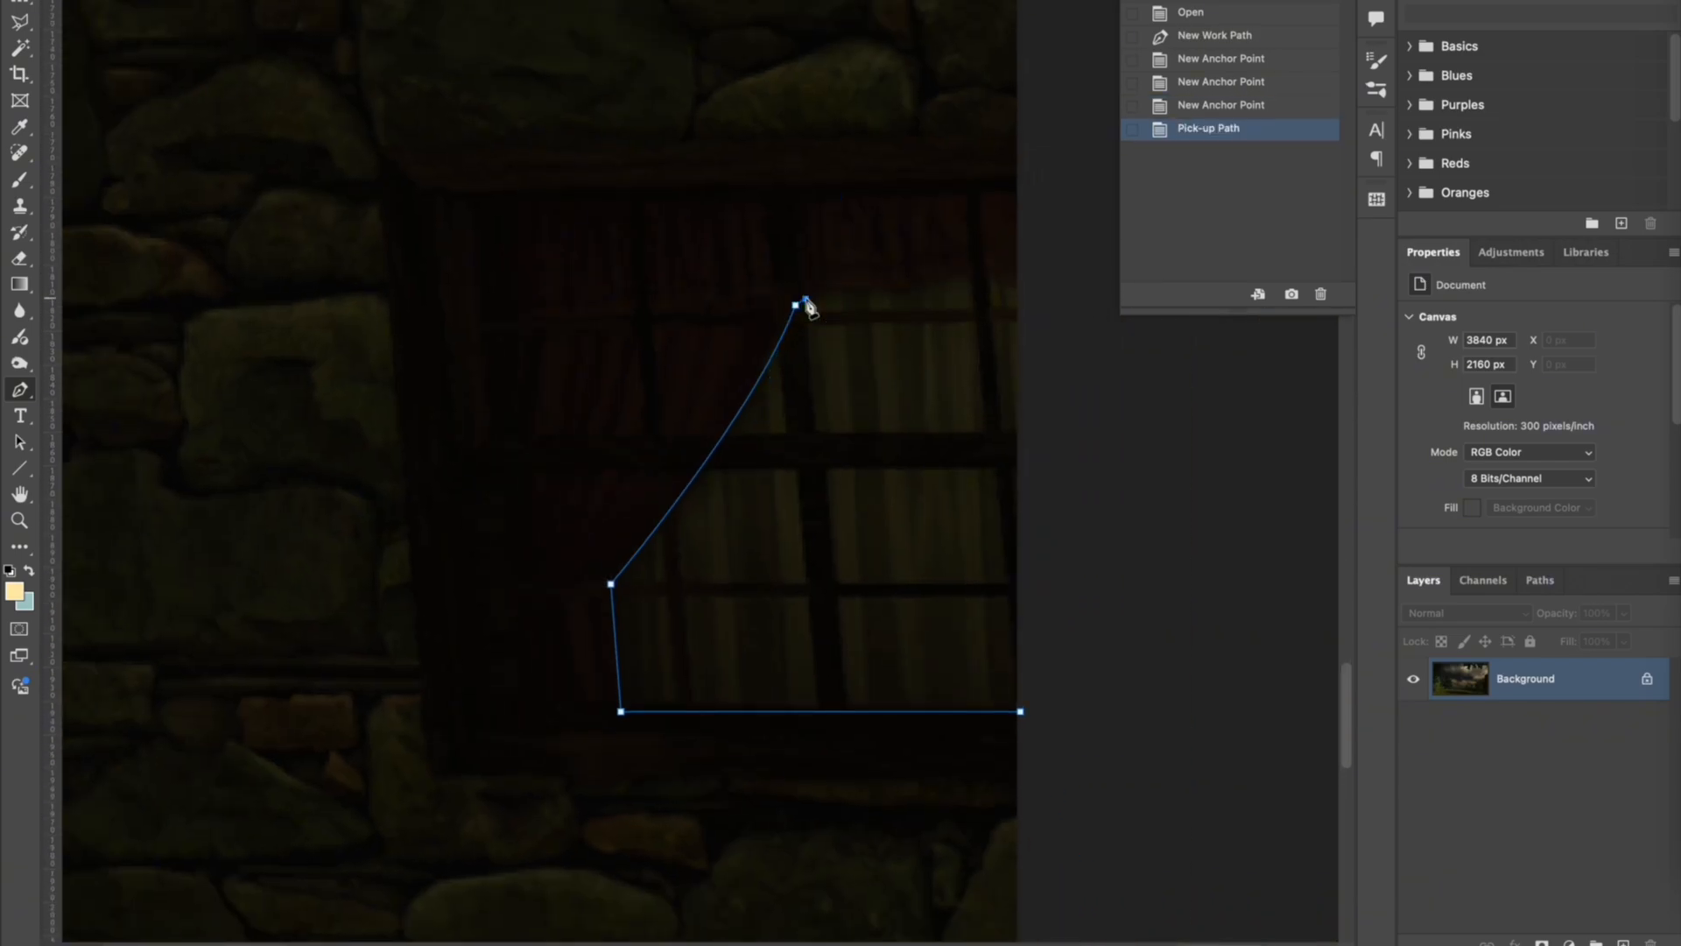
{"action": "left_click", "coordinate": [805, 298]}
{"action": "left_click", "coordinate": [886, 296]}
{"action": "left_click", "coordinate": [935, 288]}
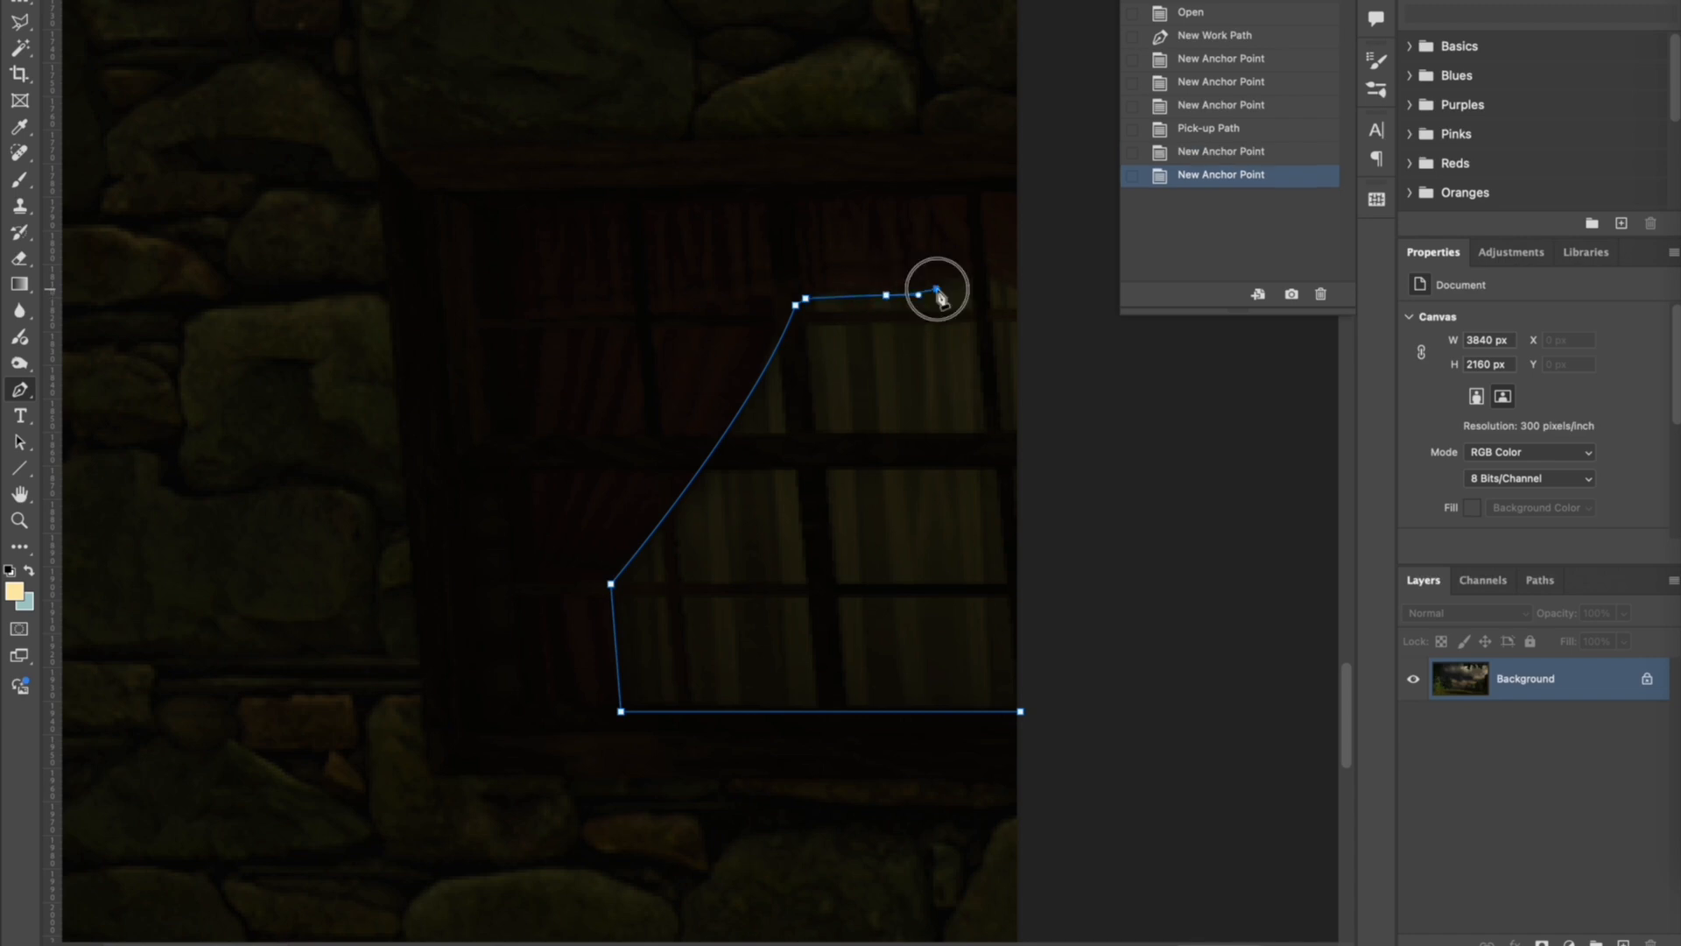
{"action": "left_click", "coordinate": [970, 278]}
{"action": "left_click", "coordinate": [1021, 302]}
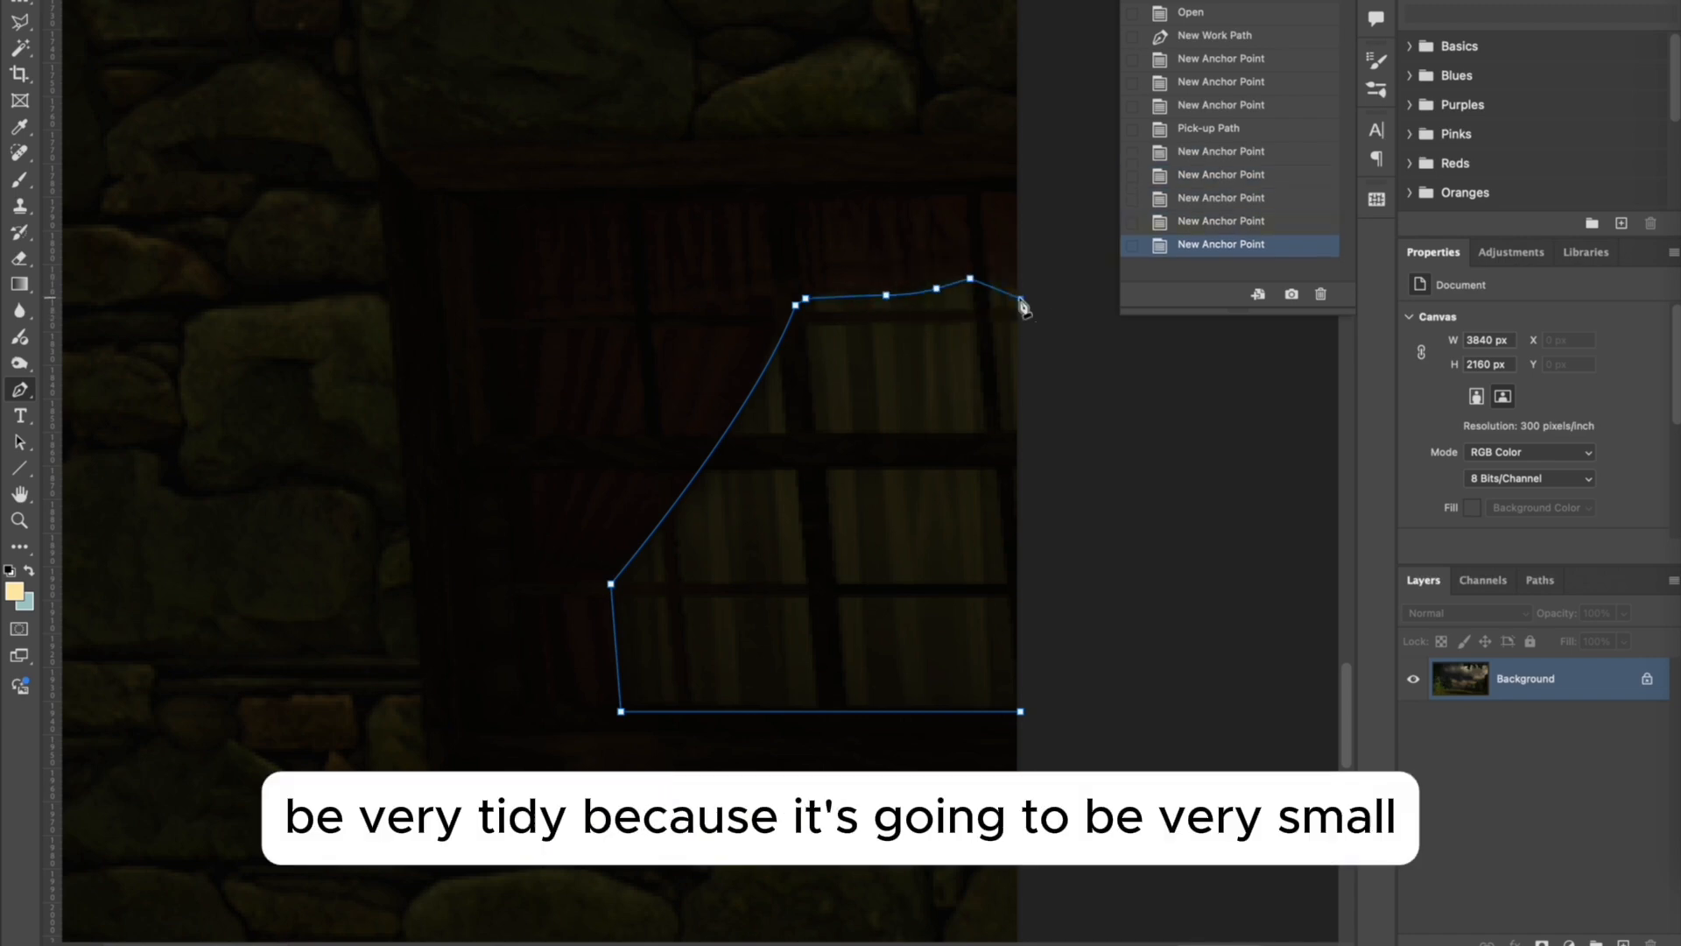
Redo the upper anchor point on the image edge and close the path at its starting corner.
{"action": "key", "text": "ctrl+z"}
{"action": "left_click", "coordinate": [1016, 295]}
{"action": "left_click", "coordinate": [1020, 712]}
{"action": "scroll", "coordinate": [858, 666], "scroll_direction": "down", "scroll_amount": 5}
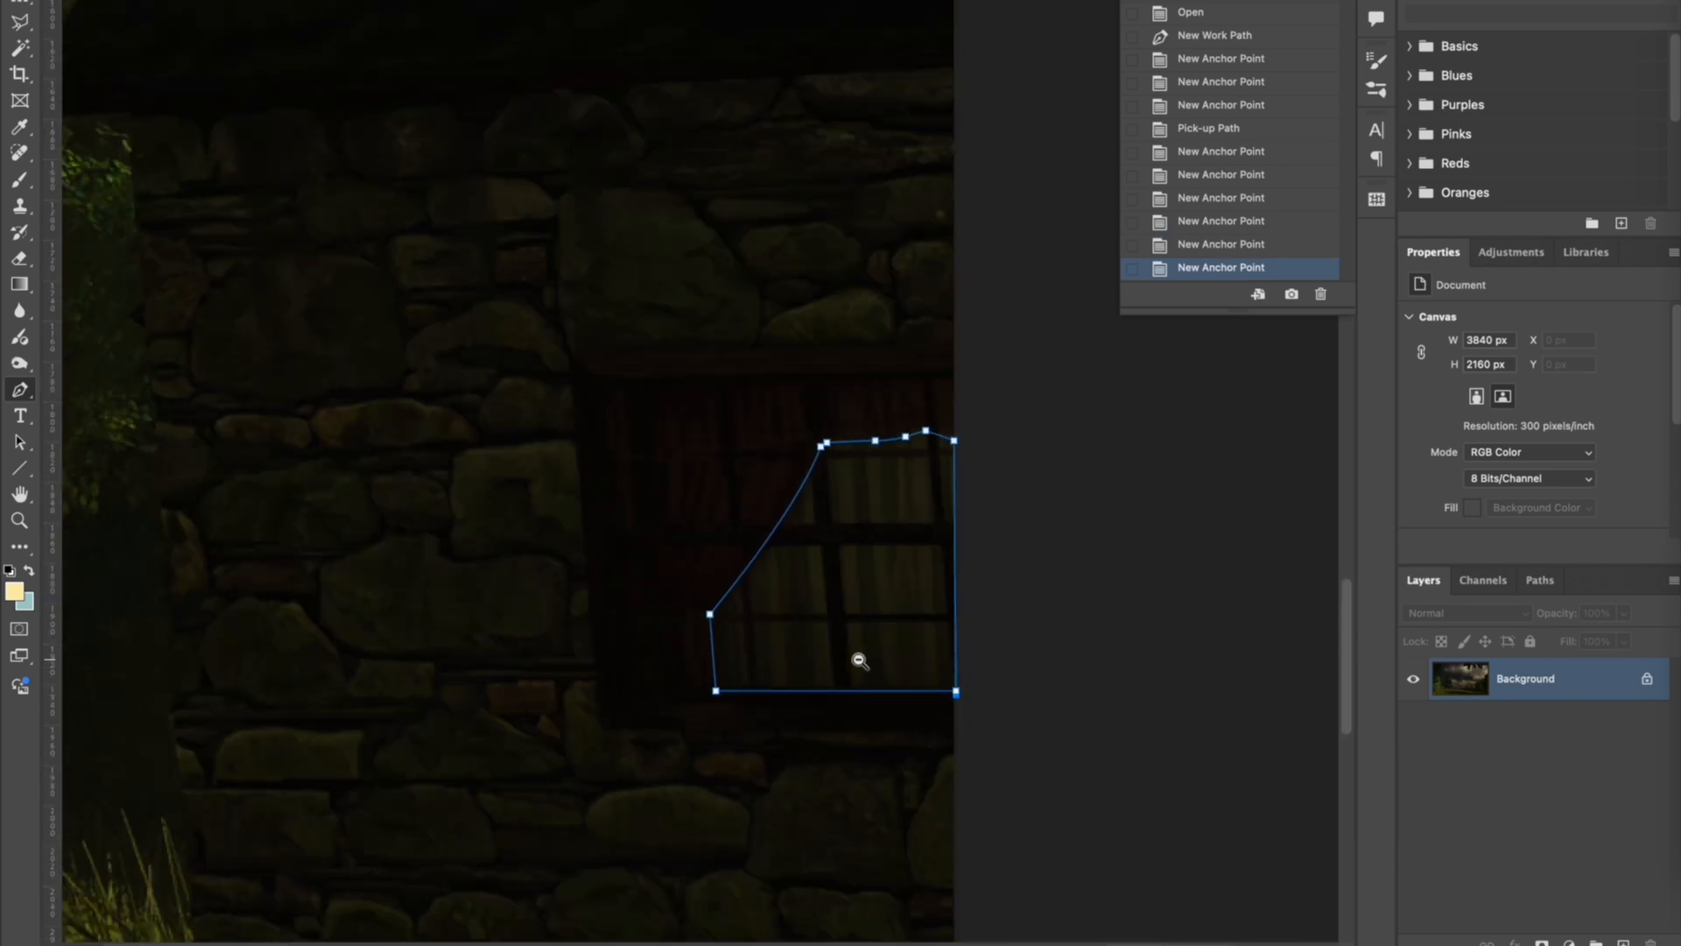
Save the window's work path as Path 1.
{"action": "left_click", "coordinate": [1541, 583]}
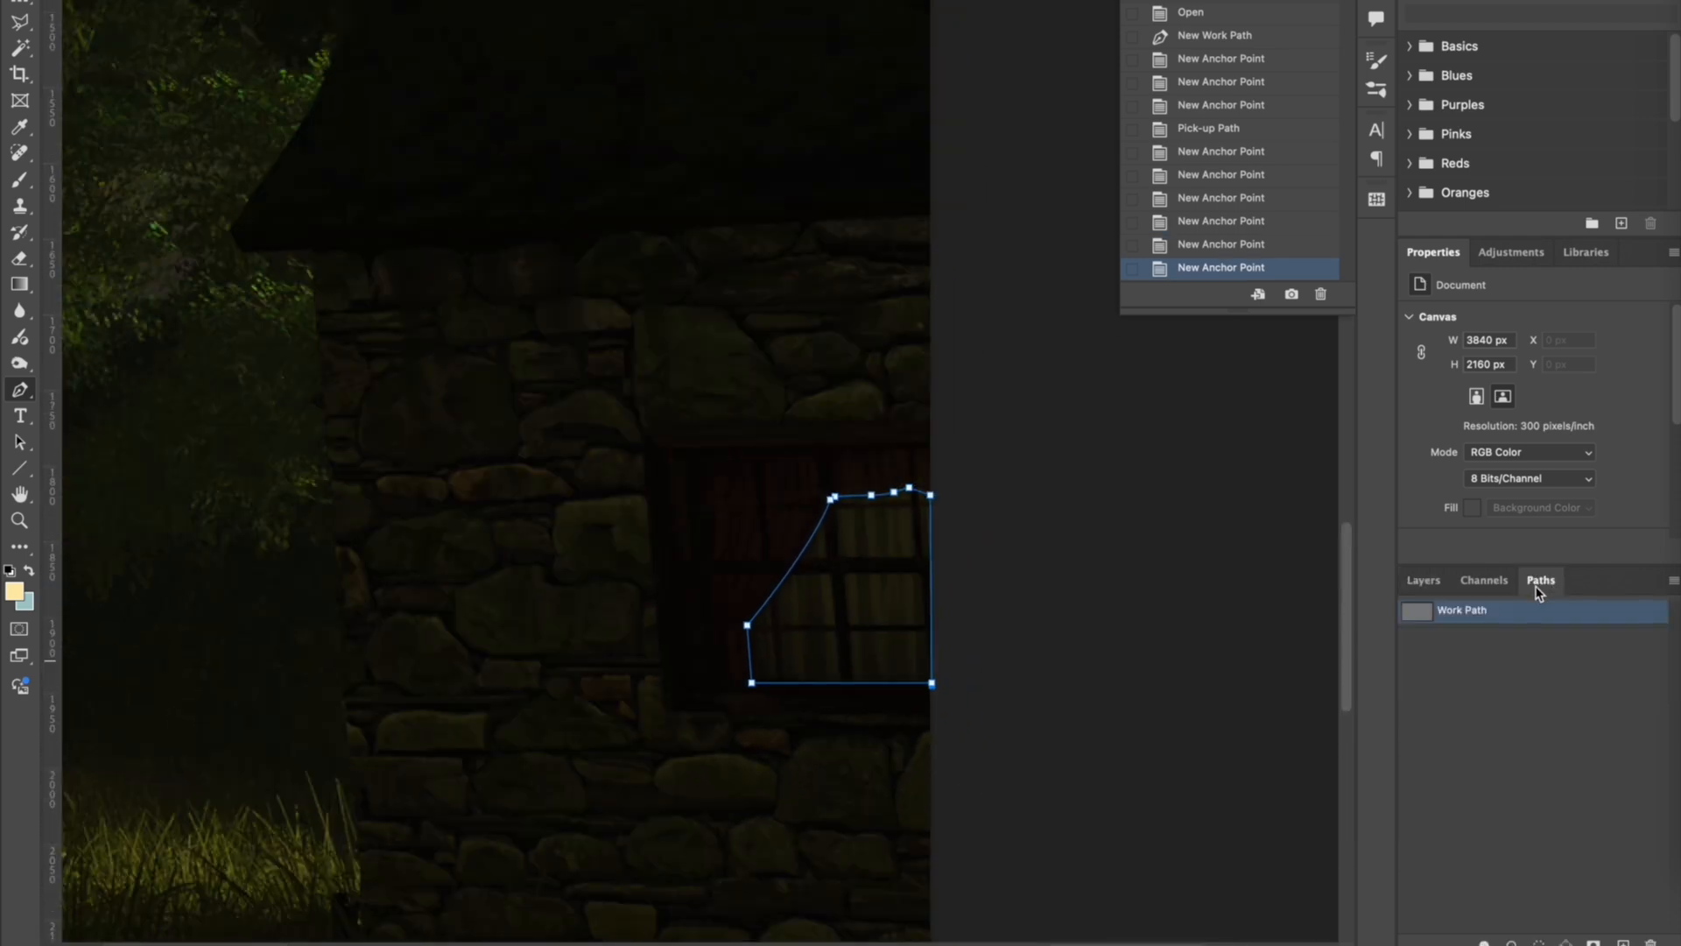
{"action": "left_click", "coordinate": [1674, 581]}
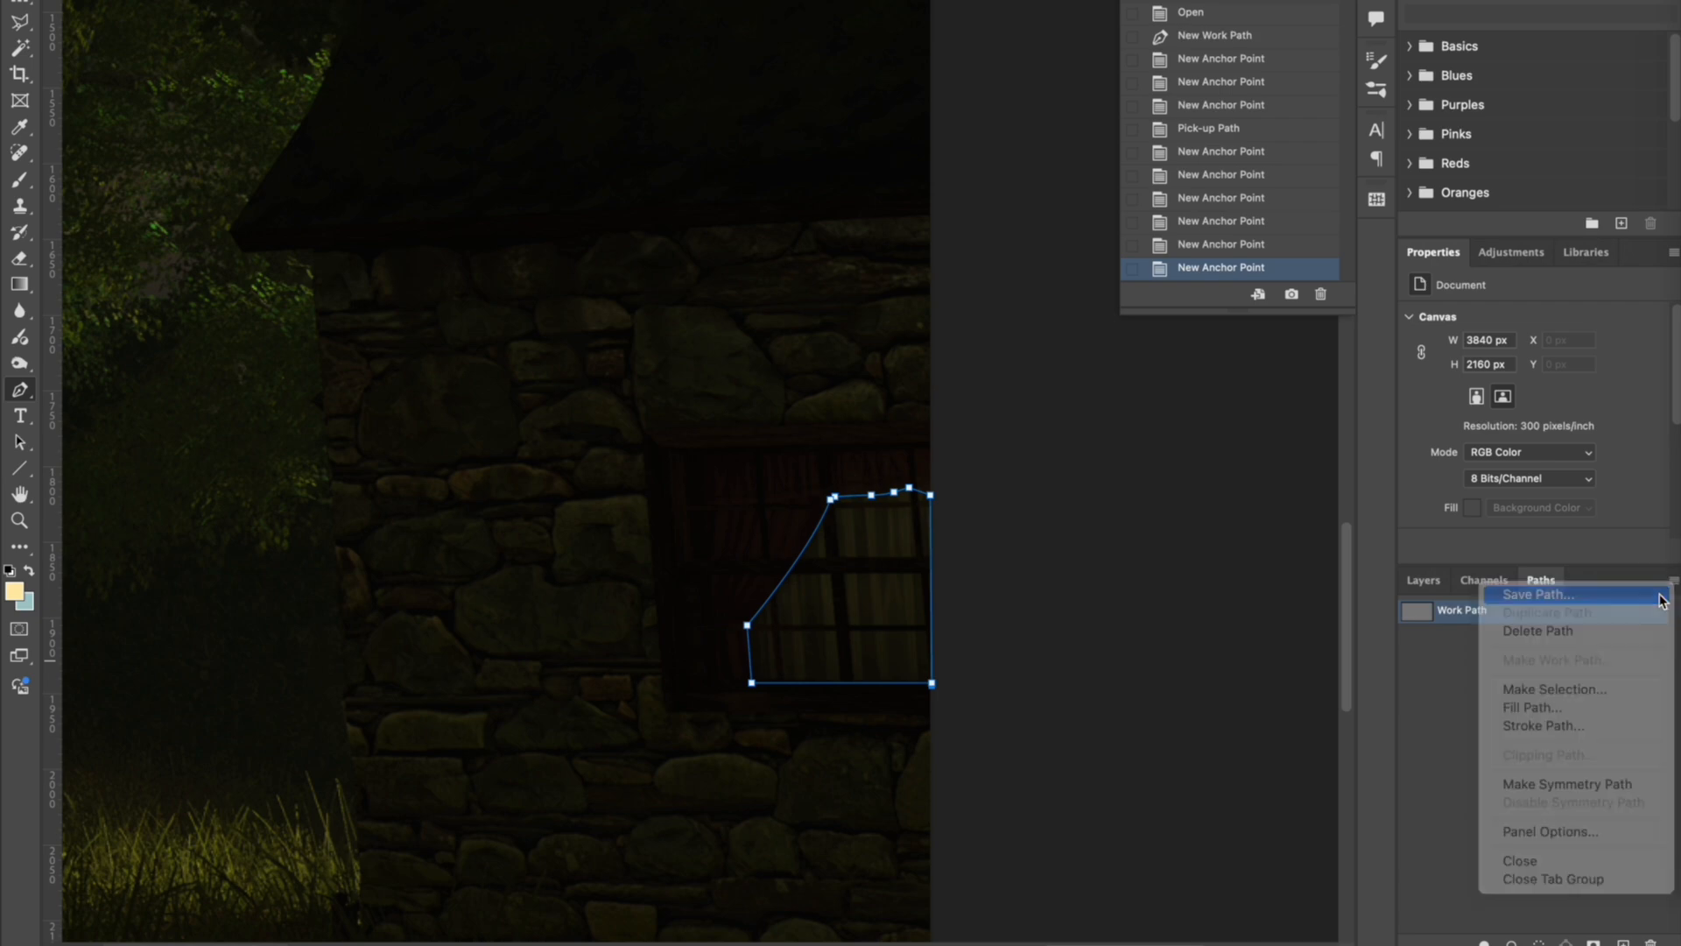
{"action": "left_click", "coordinate": [1655, 591]}
{"action": "key", "text": "Return"}
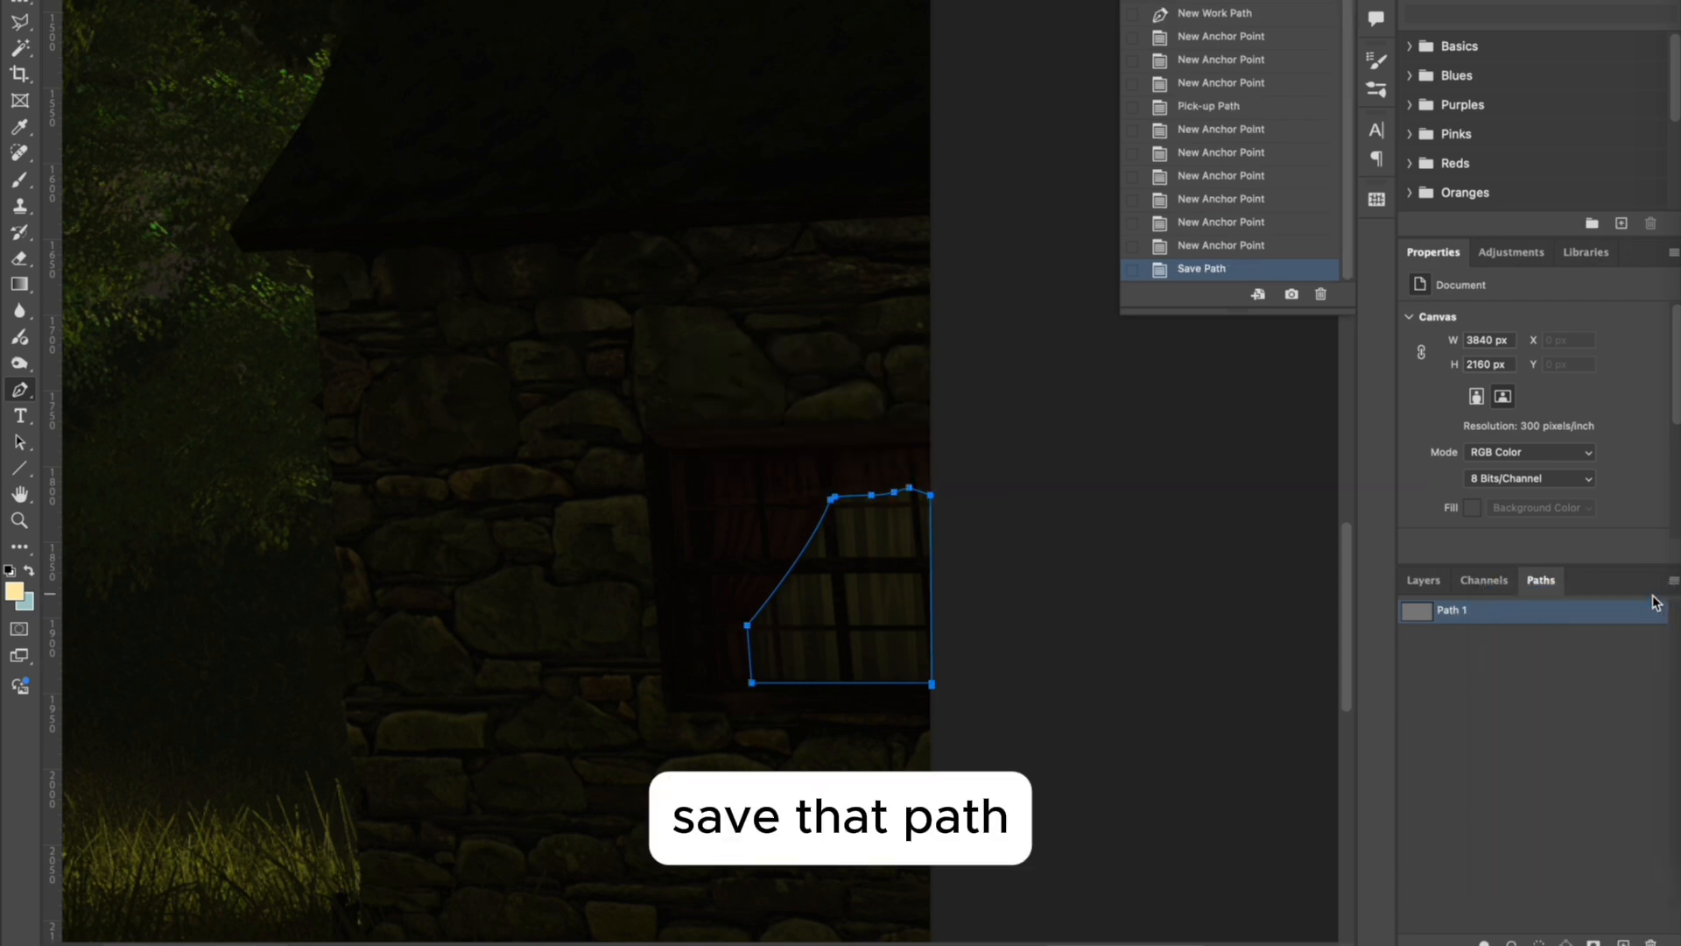
Make a new anti-aliased selection with a very slight feather from the saved window path.
{"action": "right_click", "coordinate": [1496, 627]}
{"action": "left_click", "coordinate": [1537, 684]}
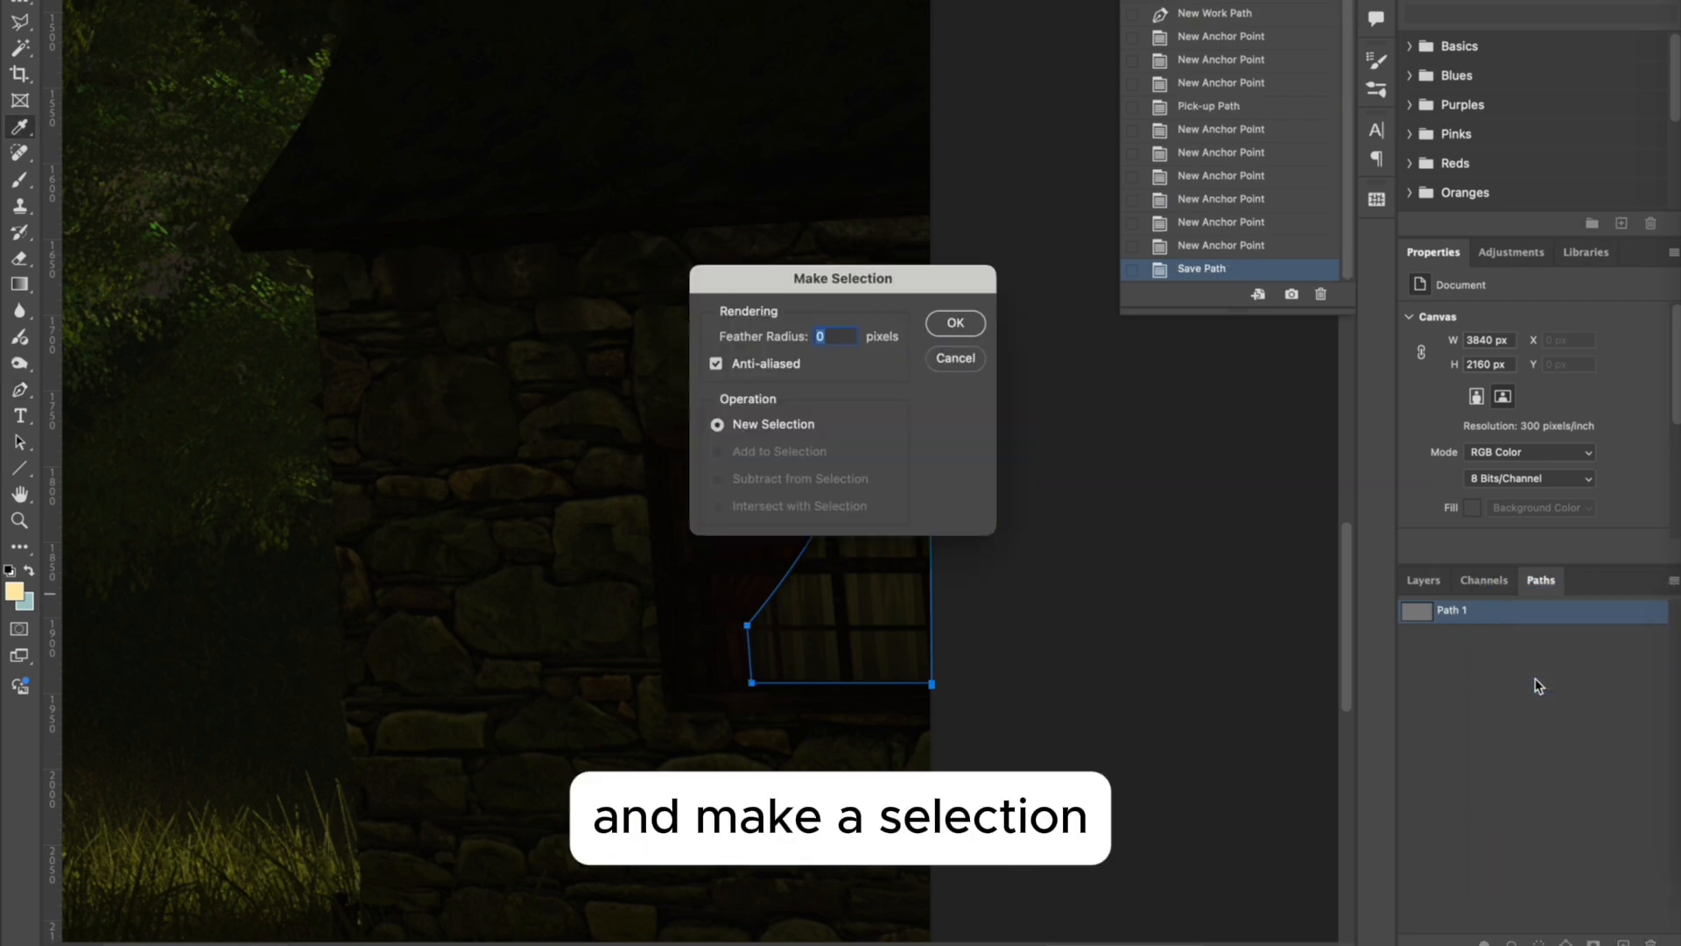
{"action": "key", "text": "Return"}
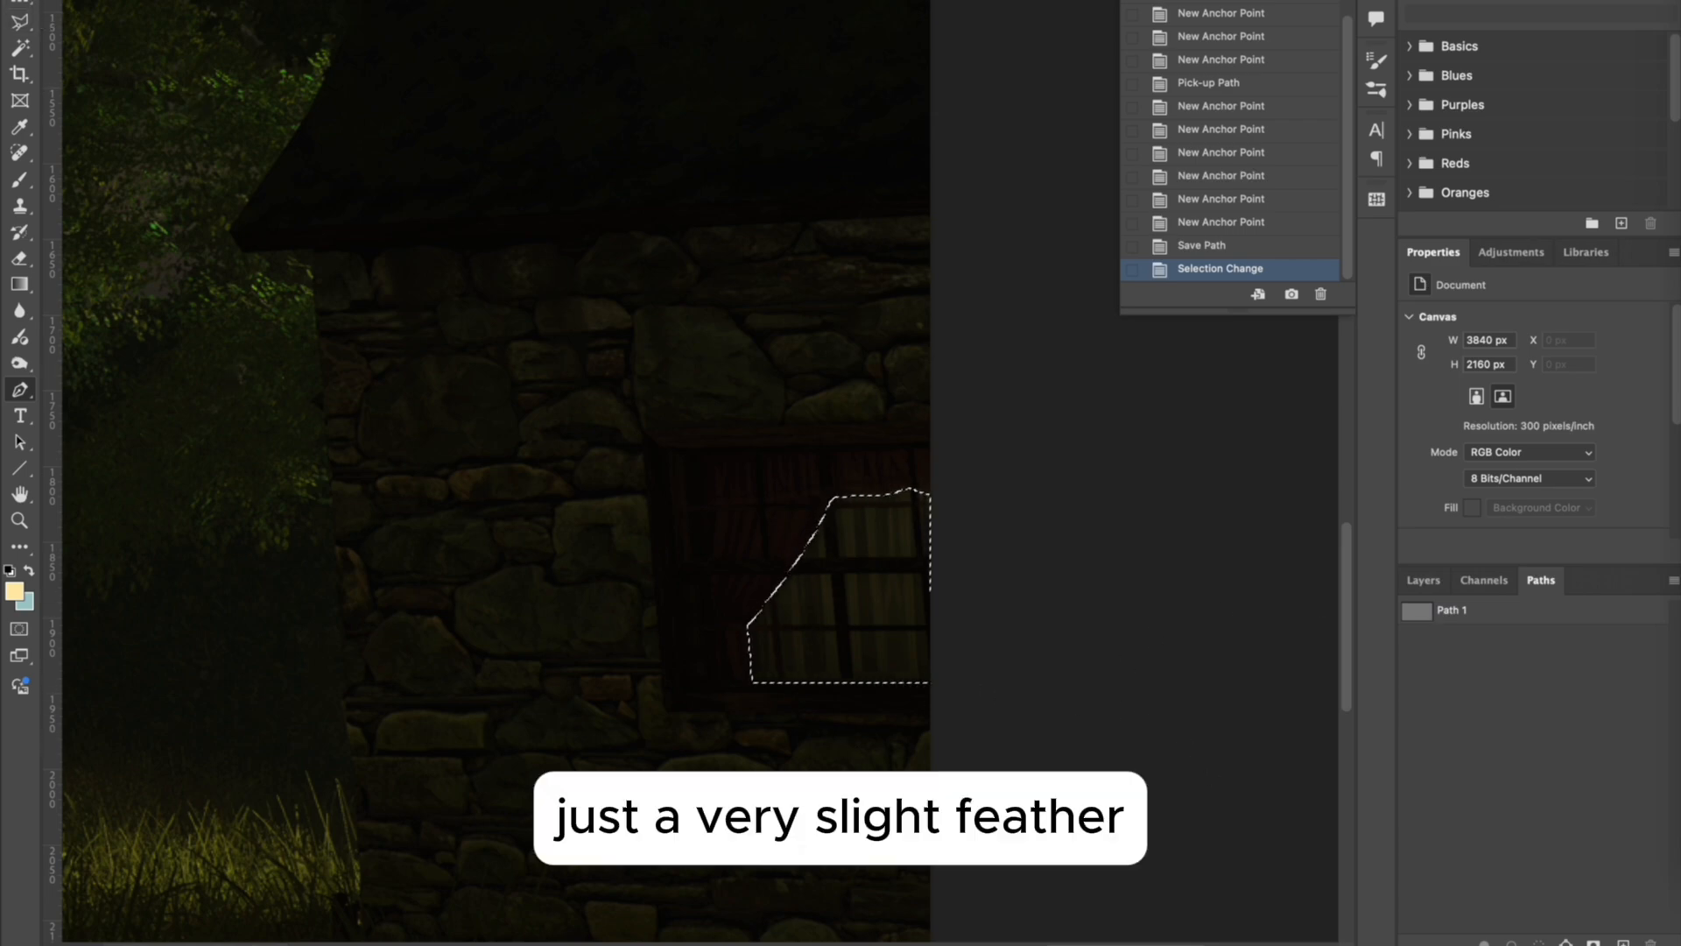
Paste a copy of the selected window area in place on a new layer above the background.
{"action": "key", "text": "v"}
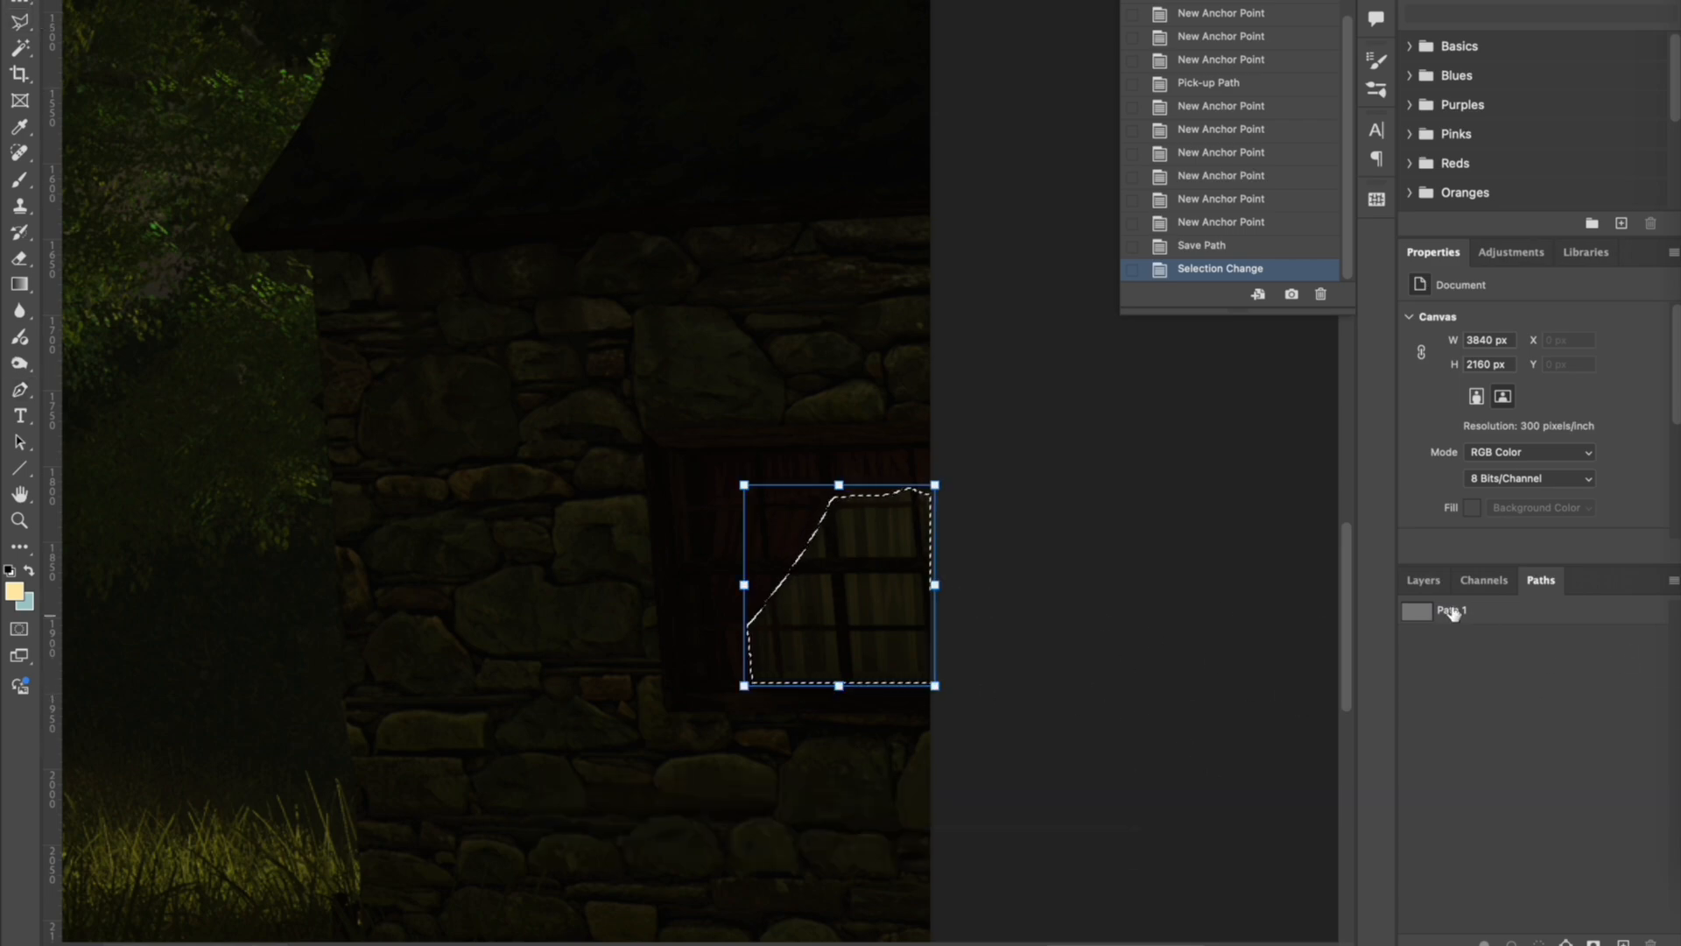
{"action": "left_click", "coordinate": [1423, 580]}
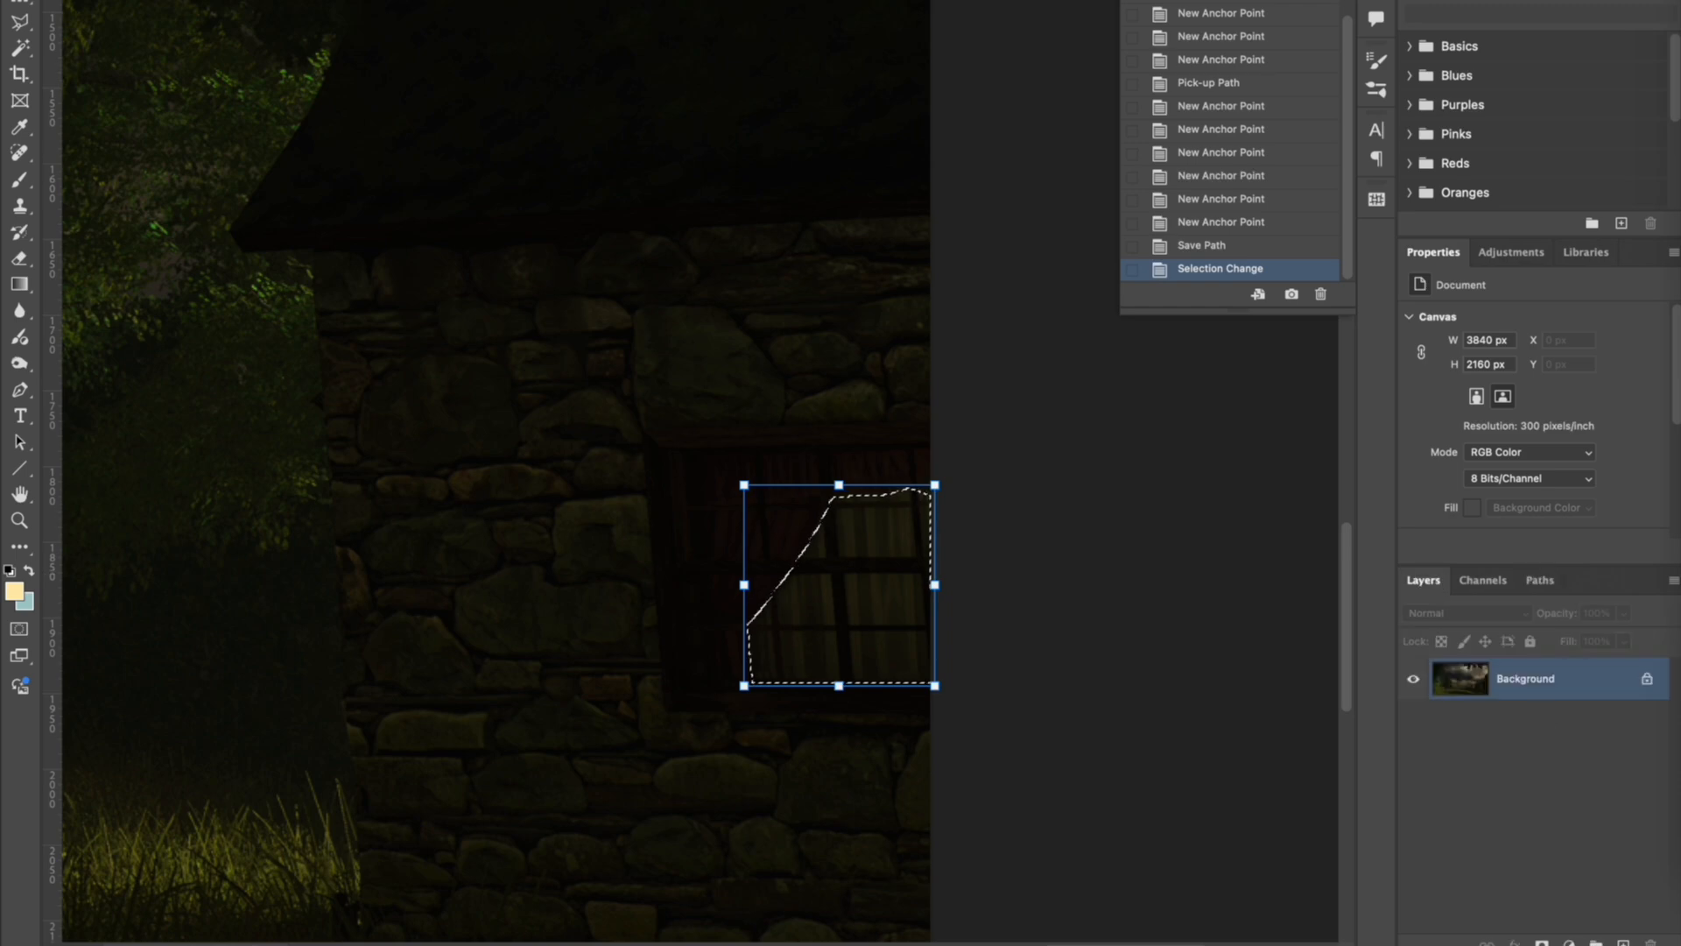
{"action": "left_click", "coordinate": [1624, 941]}
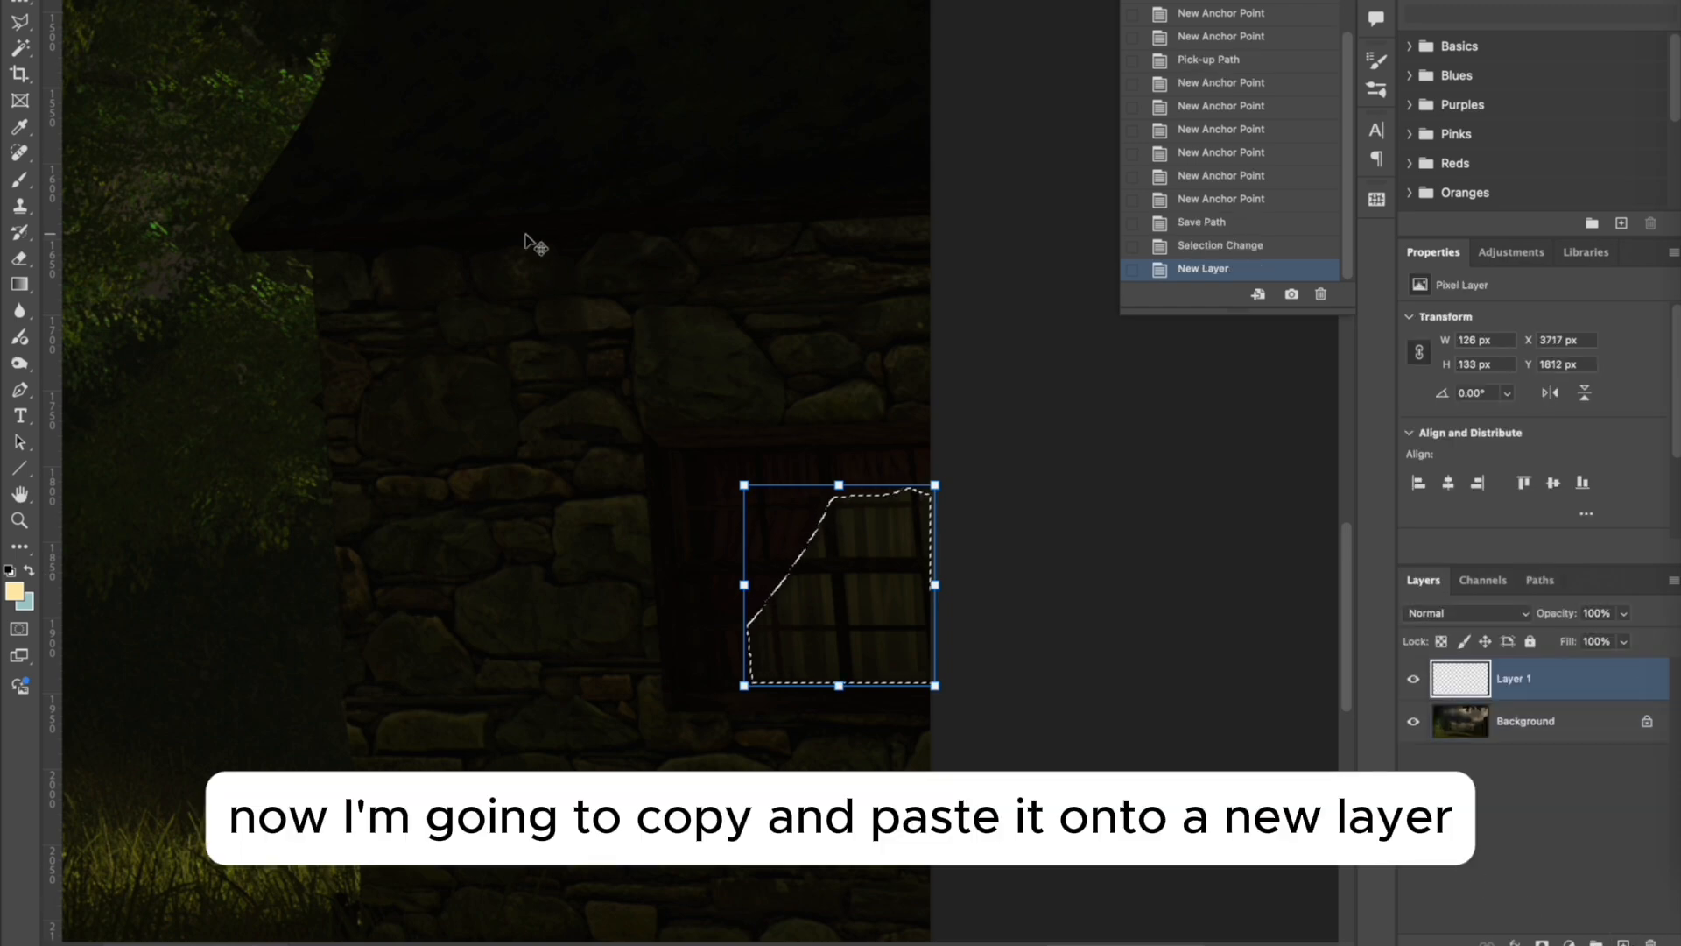
{"action": "left_click", "coordinate": [231, 0]}
{"action": "mouse_move", "coordinate": [285, 53]}
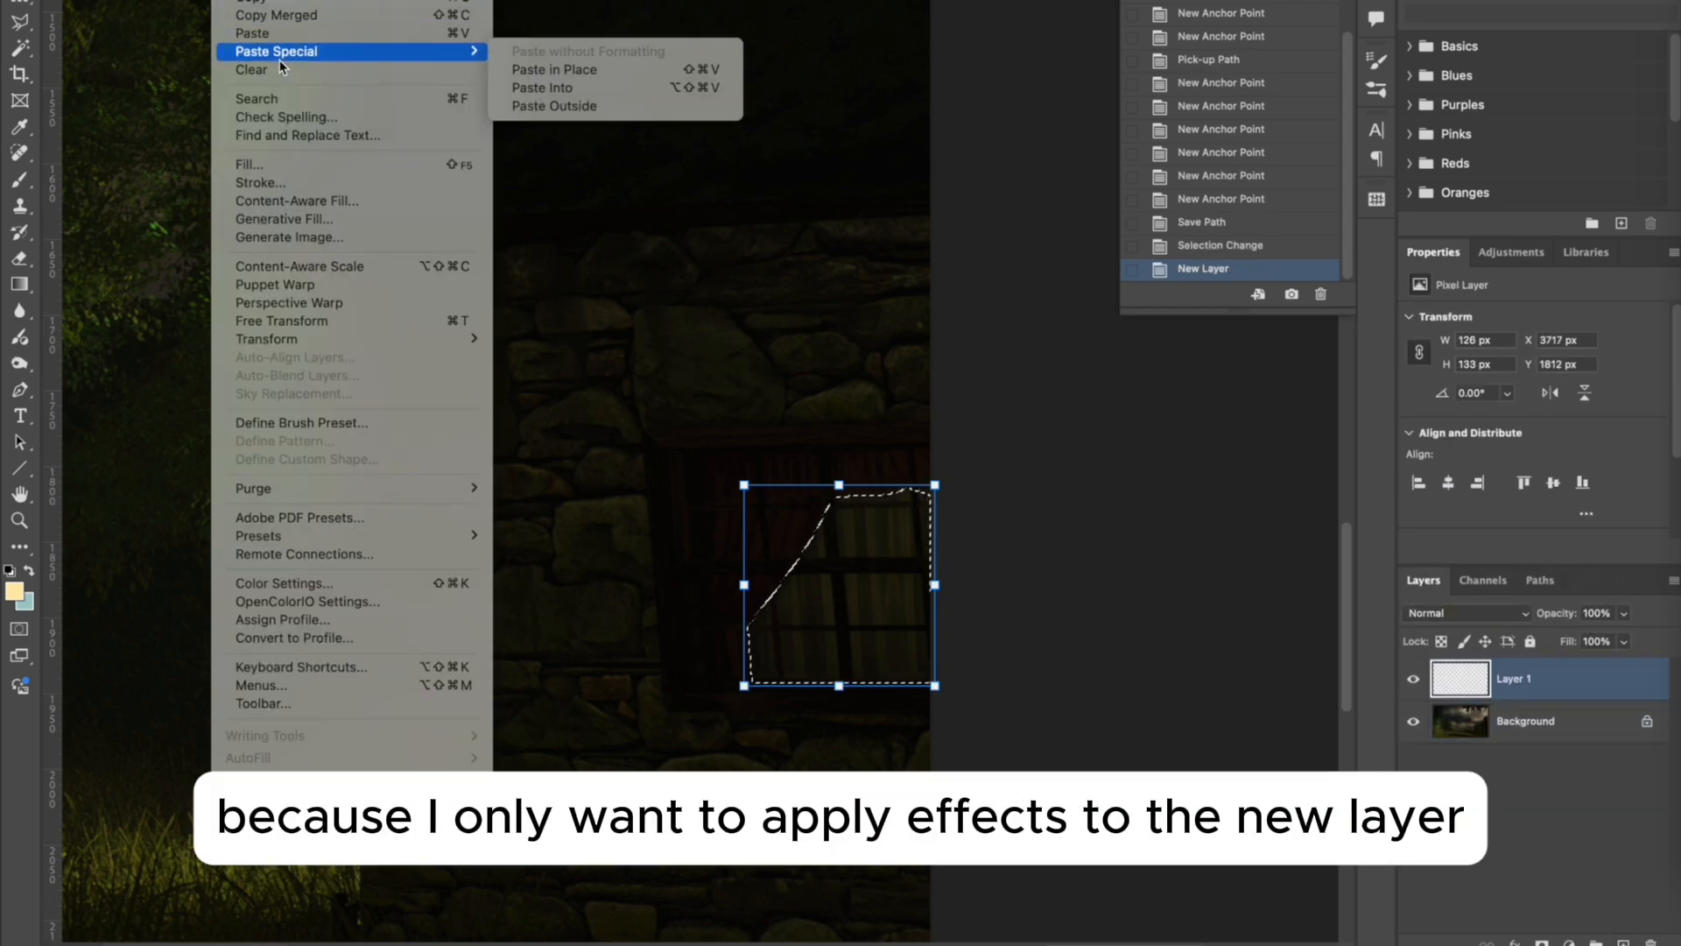
{"action": "left_click", "coordinate": [540, 74]}
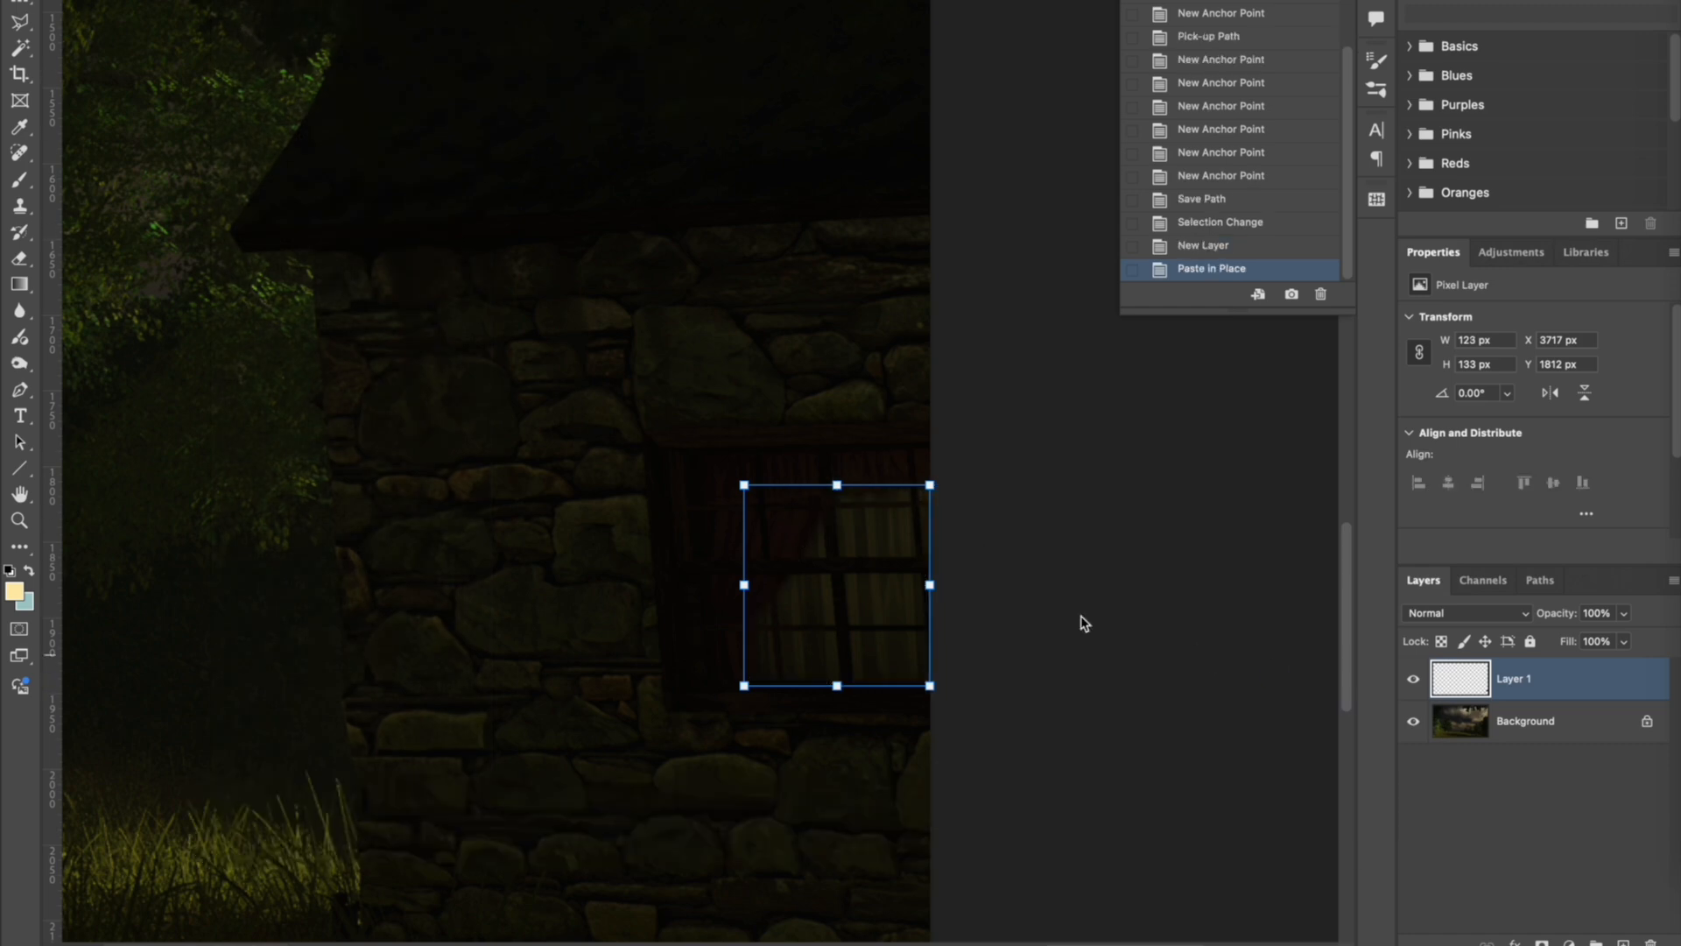
Add a Color Overlay effect in brownish orange #814f26 to the pasted window layer.
{"action": "left_click", "coordinate": [1505, 937]}
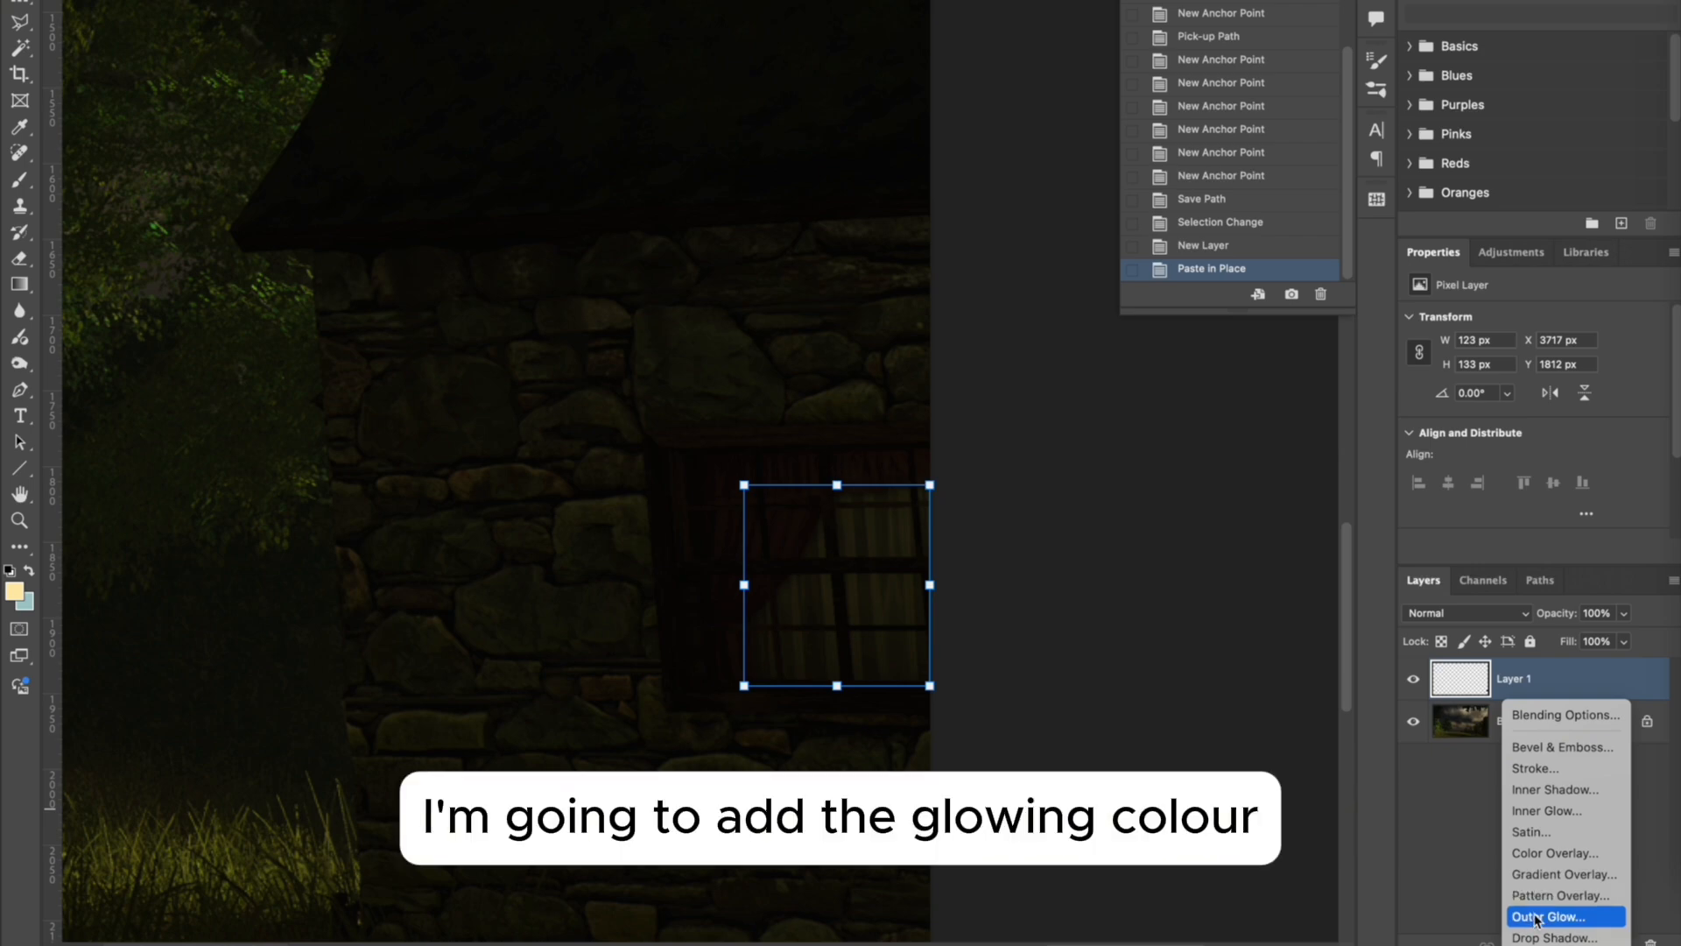
{"action": "left_click", "coordinate": [1460, 823]}
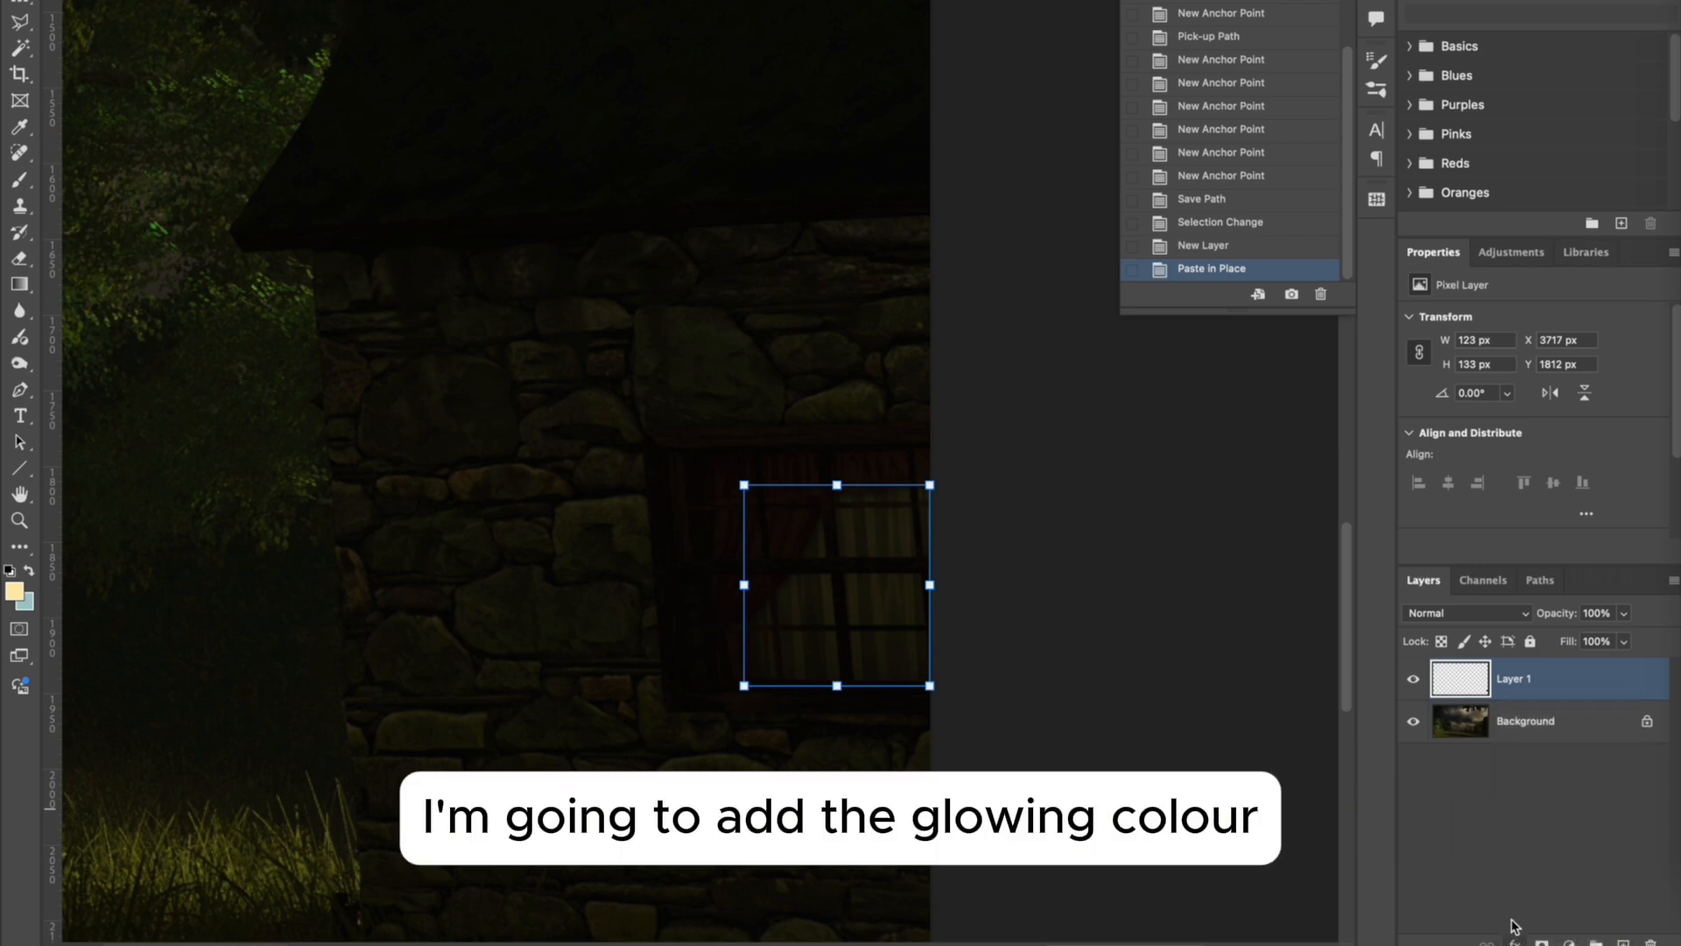
{"action": "left_click", "coordinate": [1512, 940]}
{"action": "left_click", "coordinate": [1550, 893]}
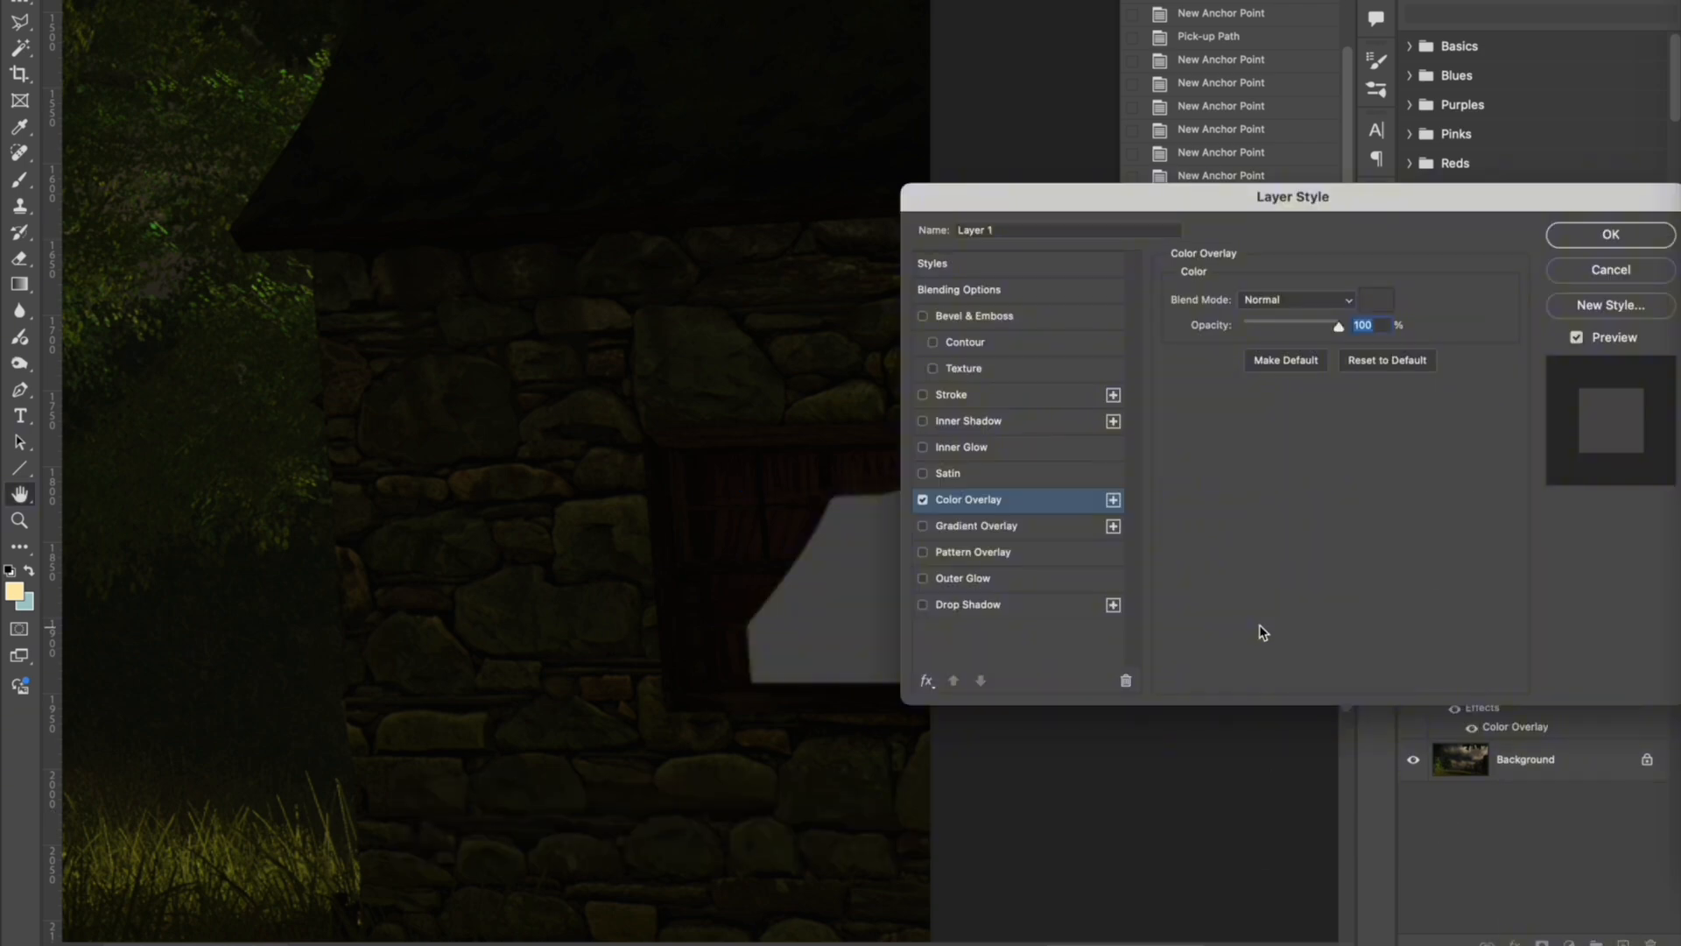
{"action": "left_click", "coordinate": [1373, 302]}
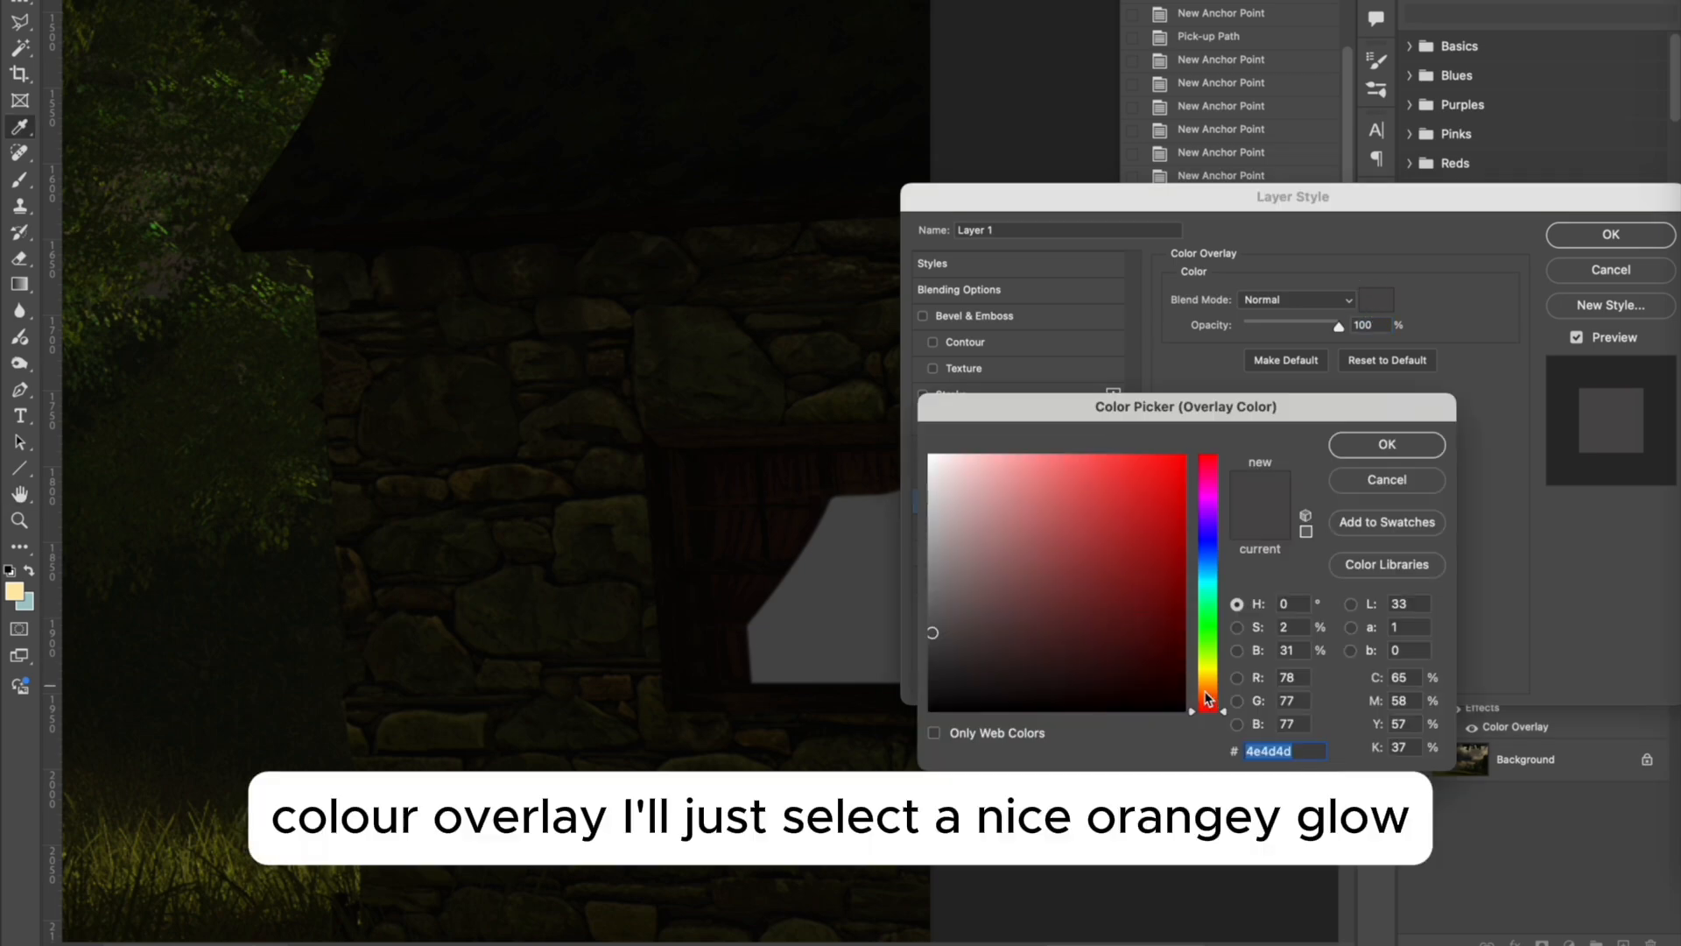
{"action": "left_click_drag", "start_coordinate": [1209, 709], "coordinate": [1209, 693]}
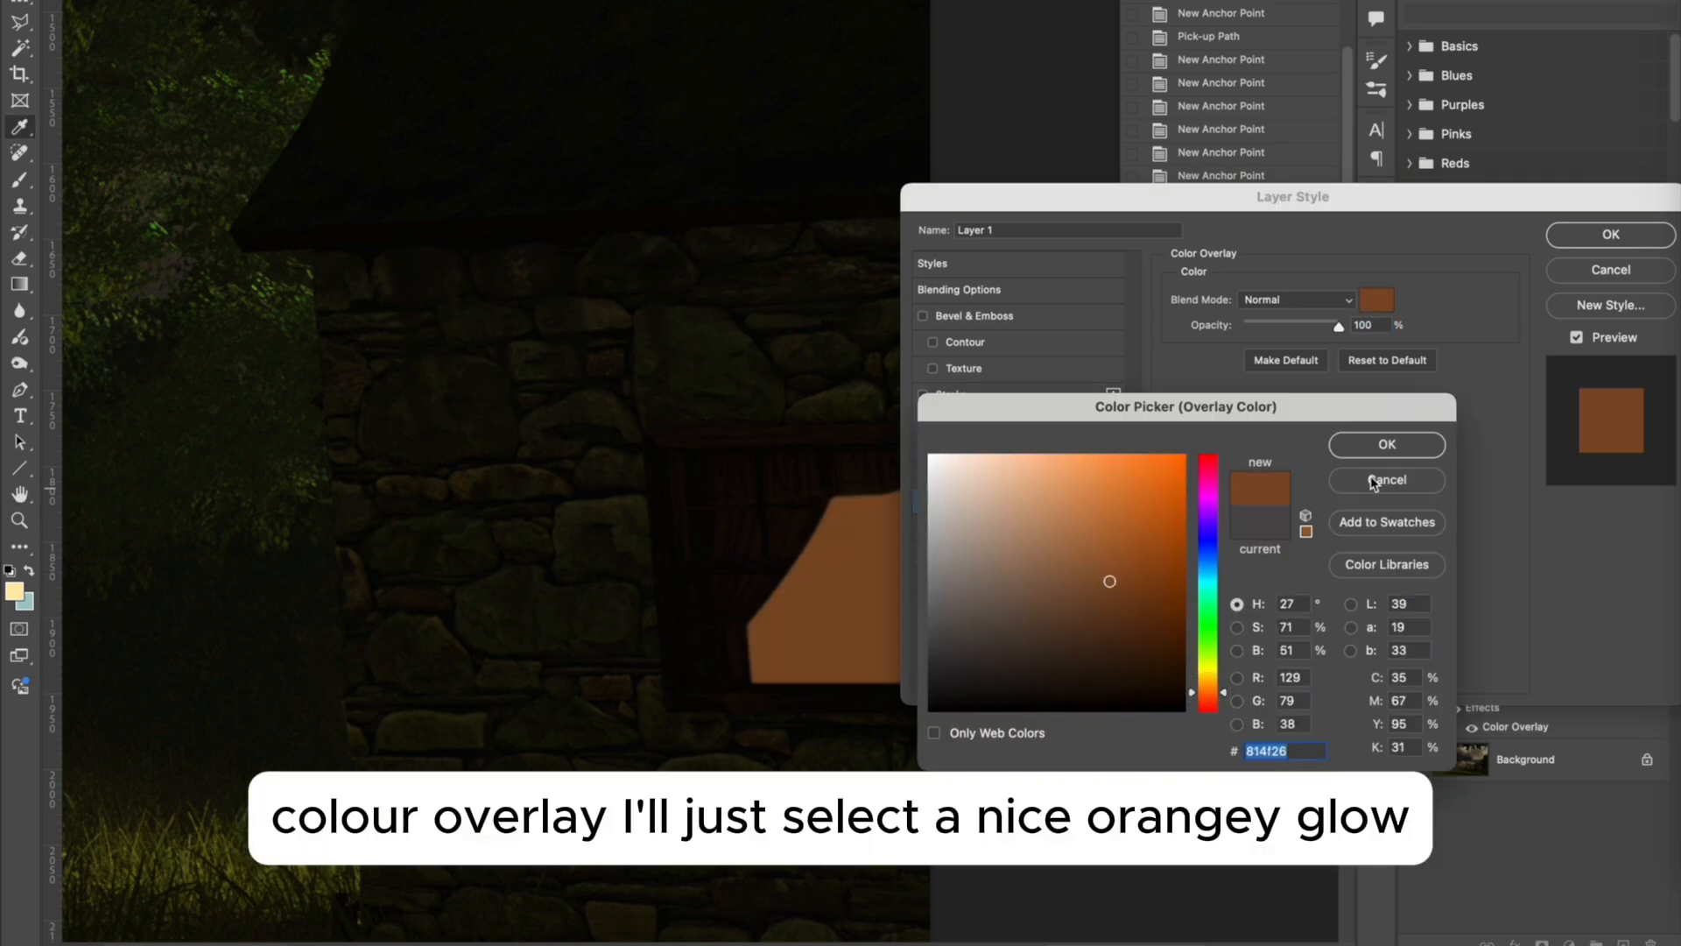
{"action": "left_click", "coordinate": [1387, 444]}
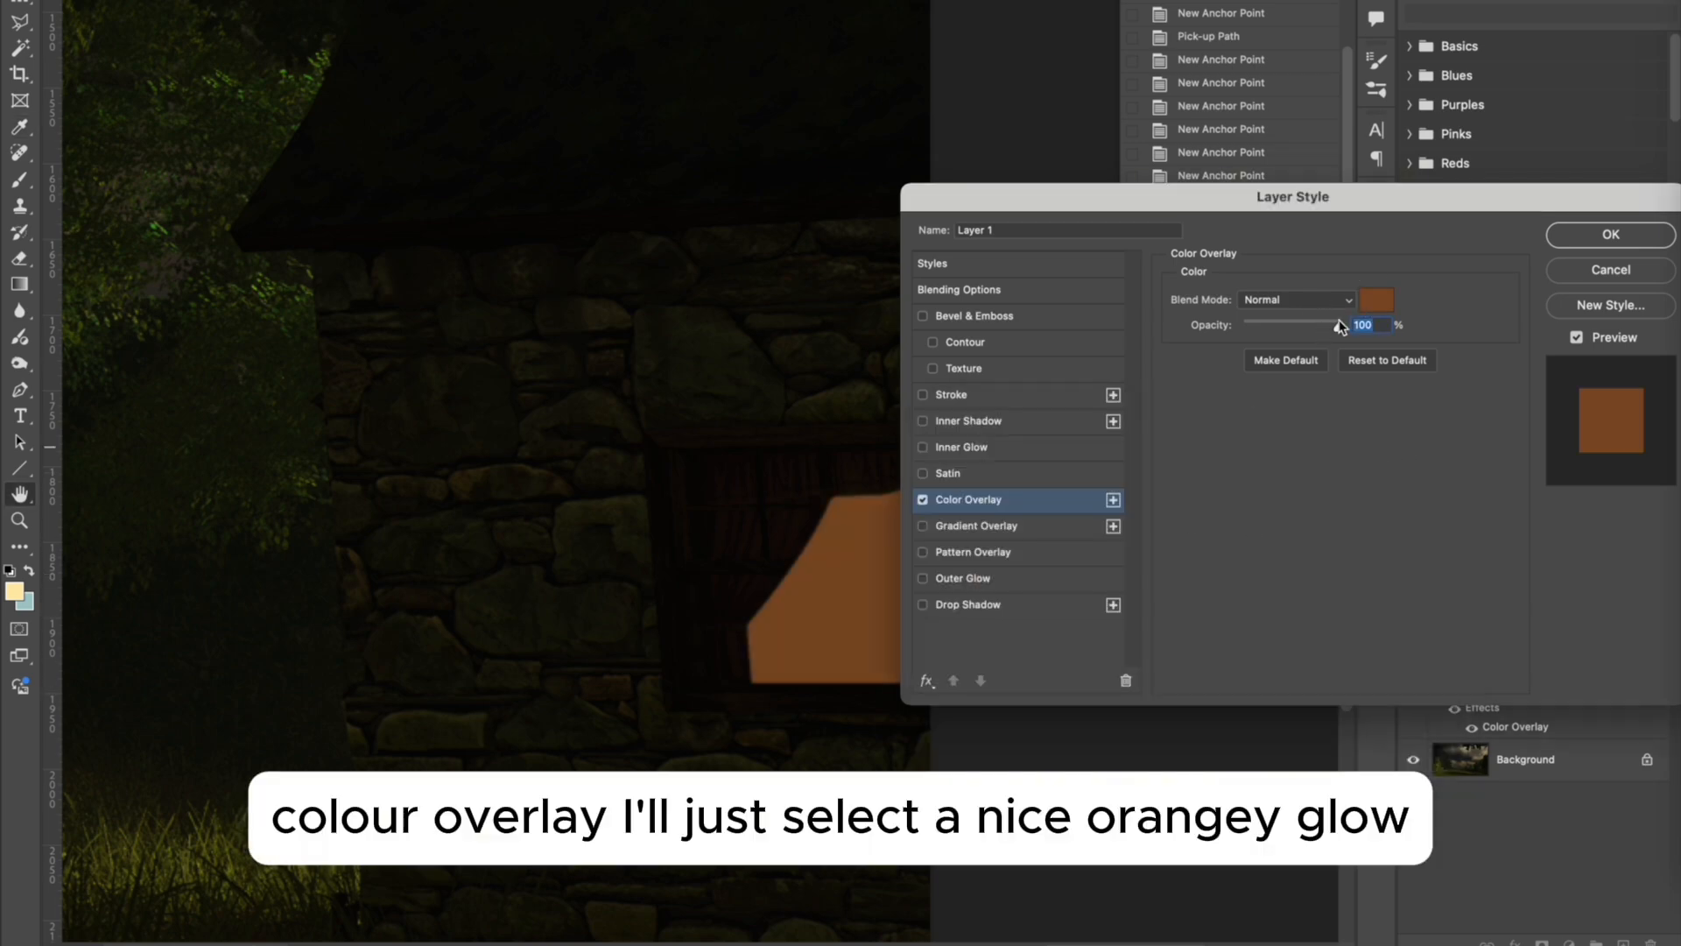
Set the Color Overlay's blend mode to Screen and its opacity to 59%.
{"action": "left_click", "coordinate": [1296, 300]}
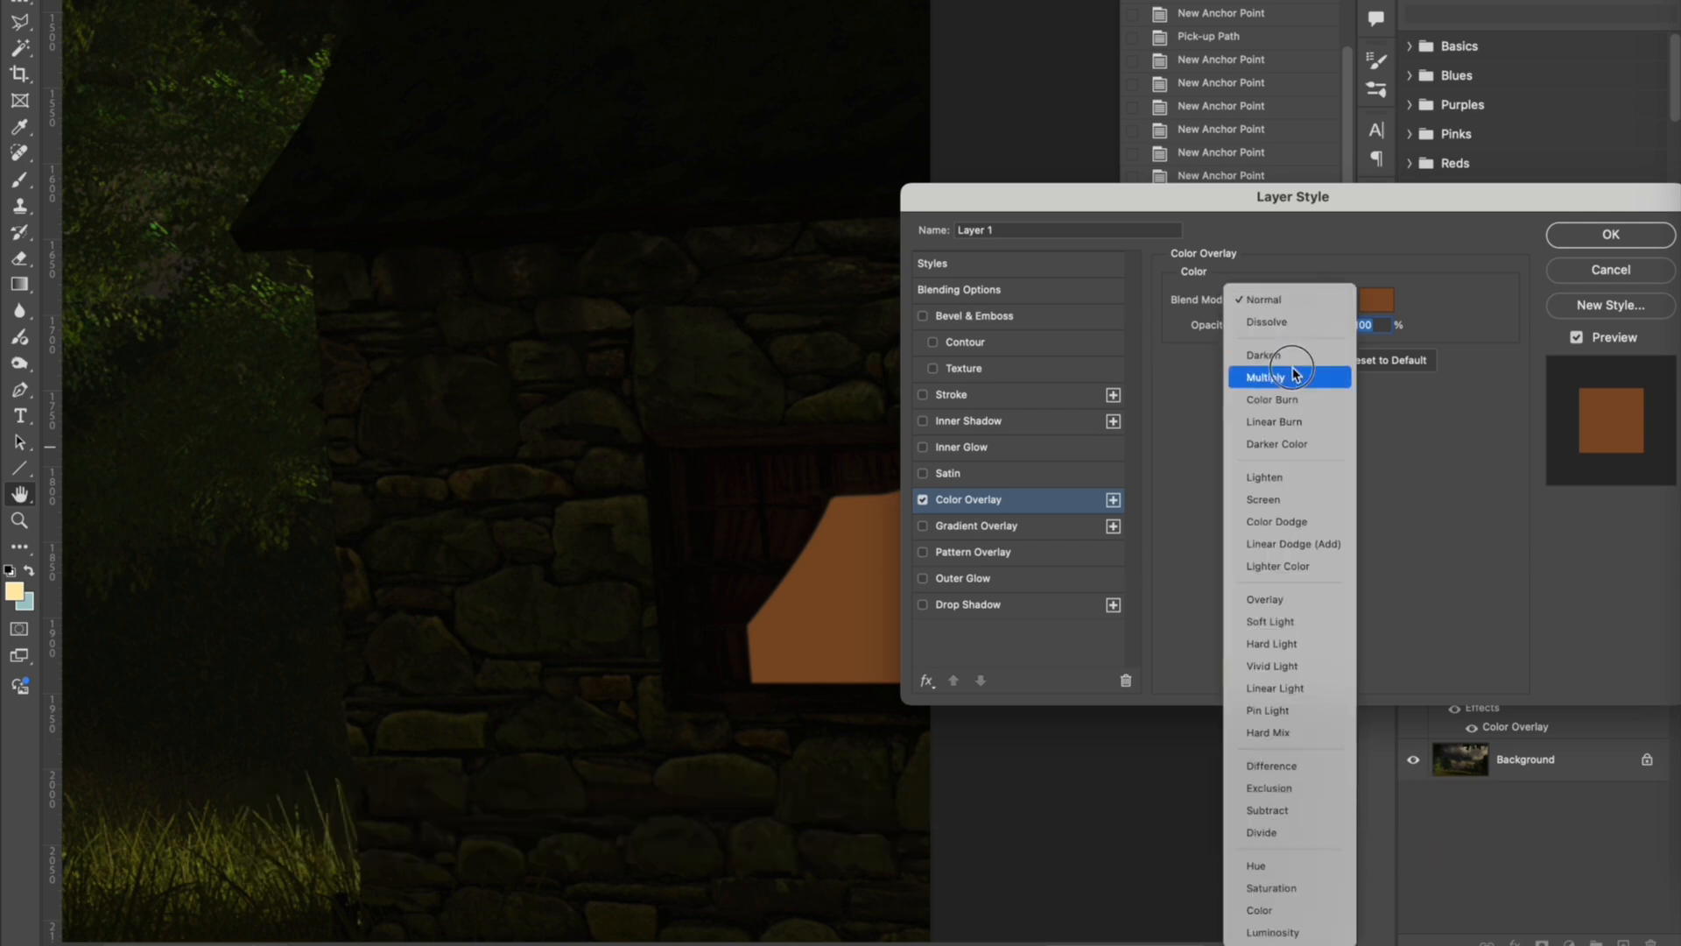
{"action": "left_click", "coordinate": [1277, 376]}
{"action": "left_click", "coordinate": [1278, 301]}
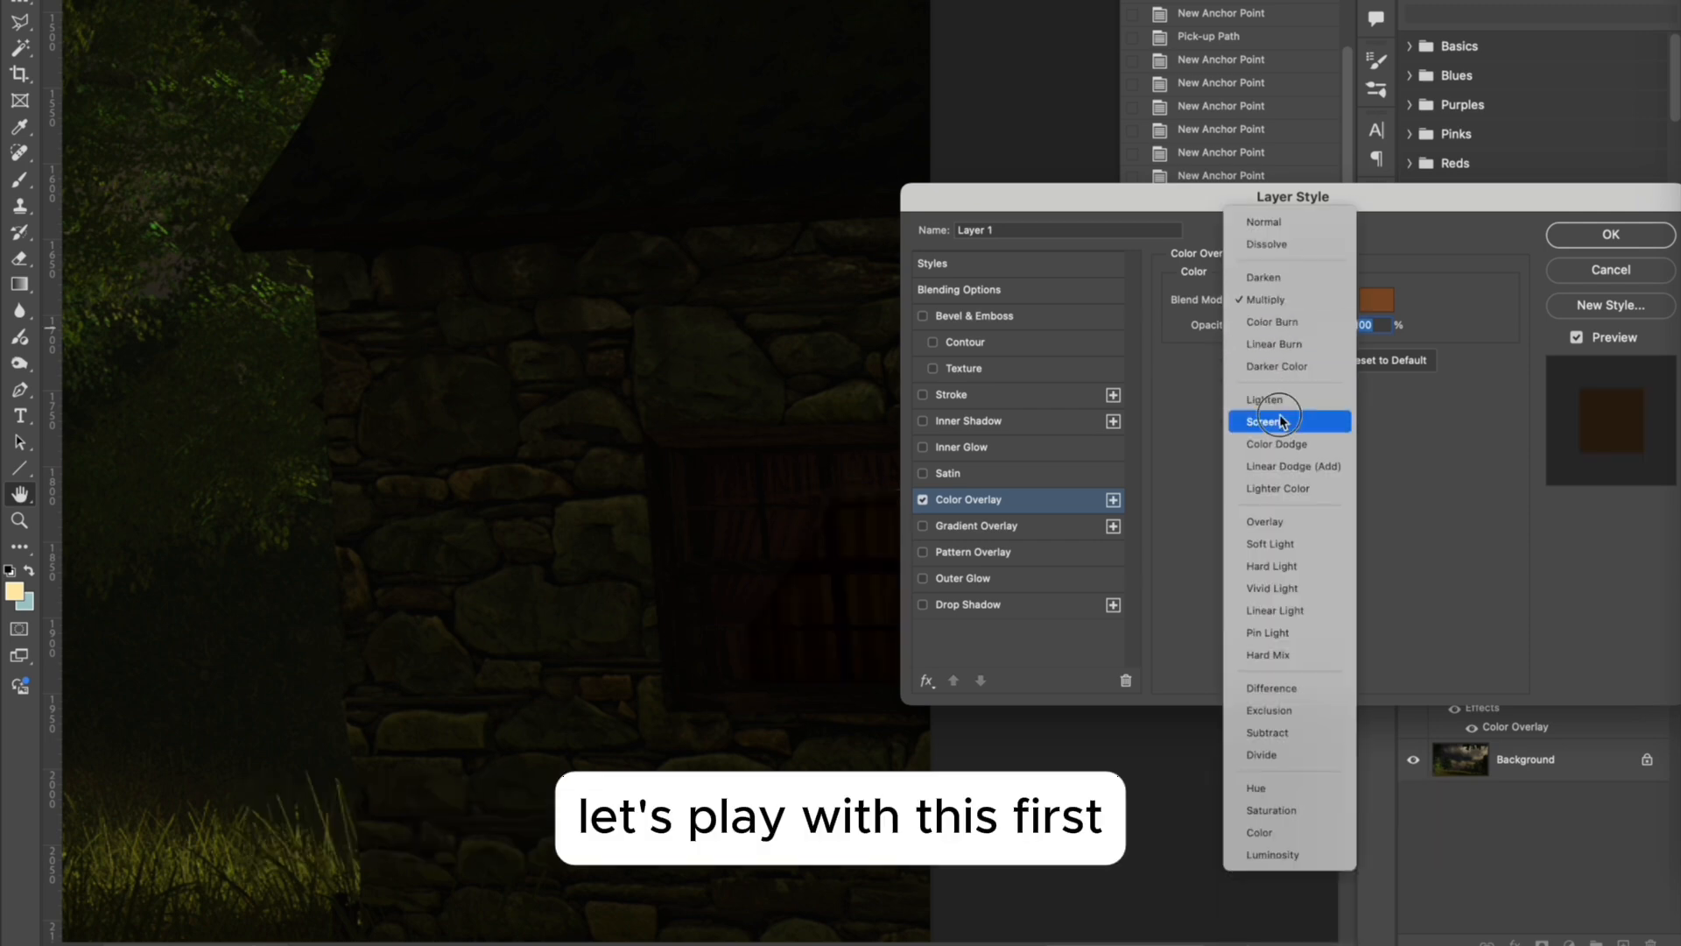
{"action": "left_click", "coordinate": [1280, 413]}
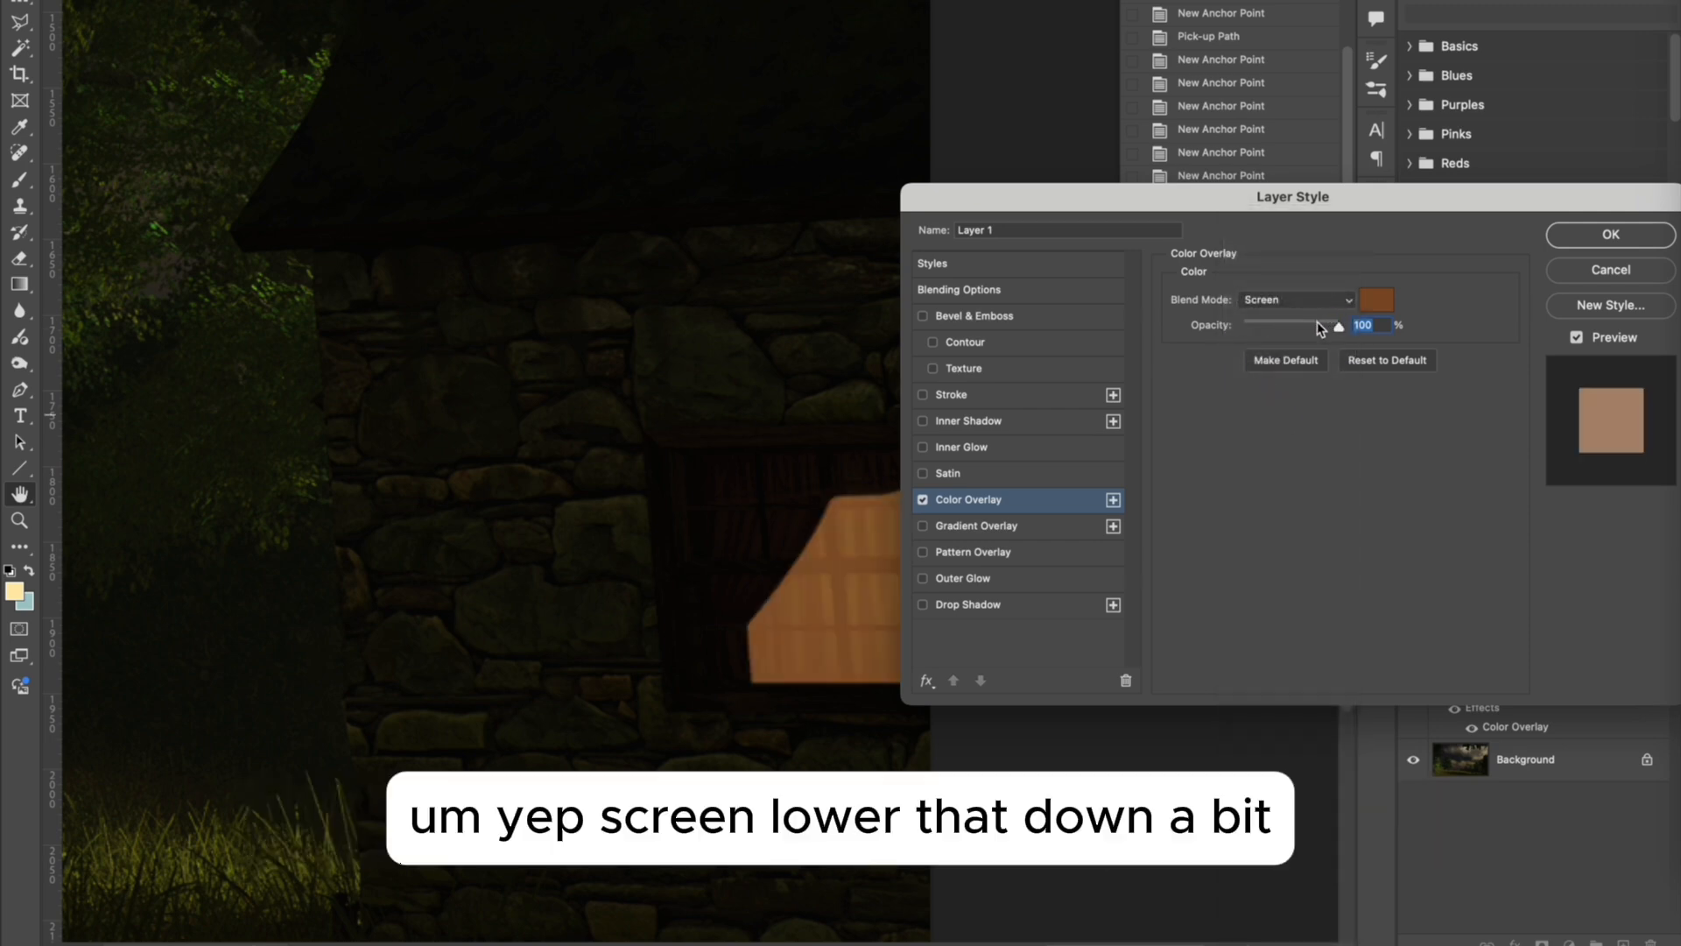
{"action": "left_click_drag", "start_coordinate": [1317, 323], "coordinate": [1300, 328]}
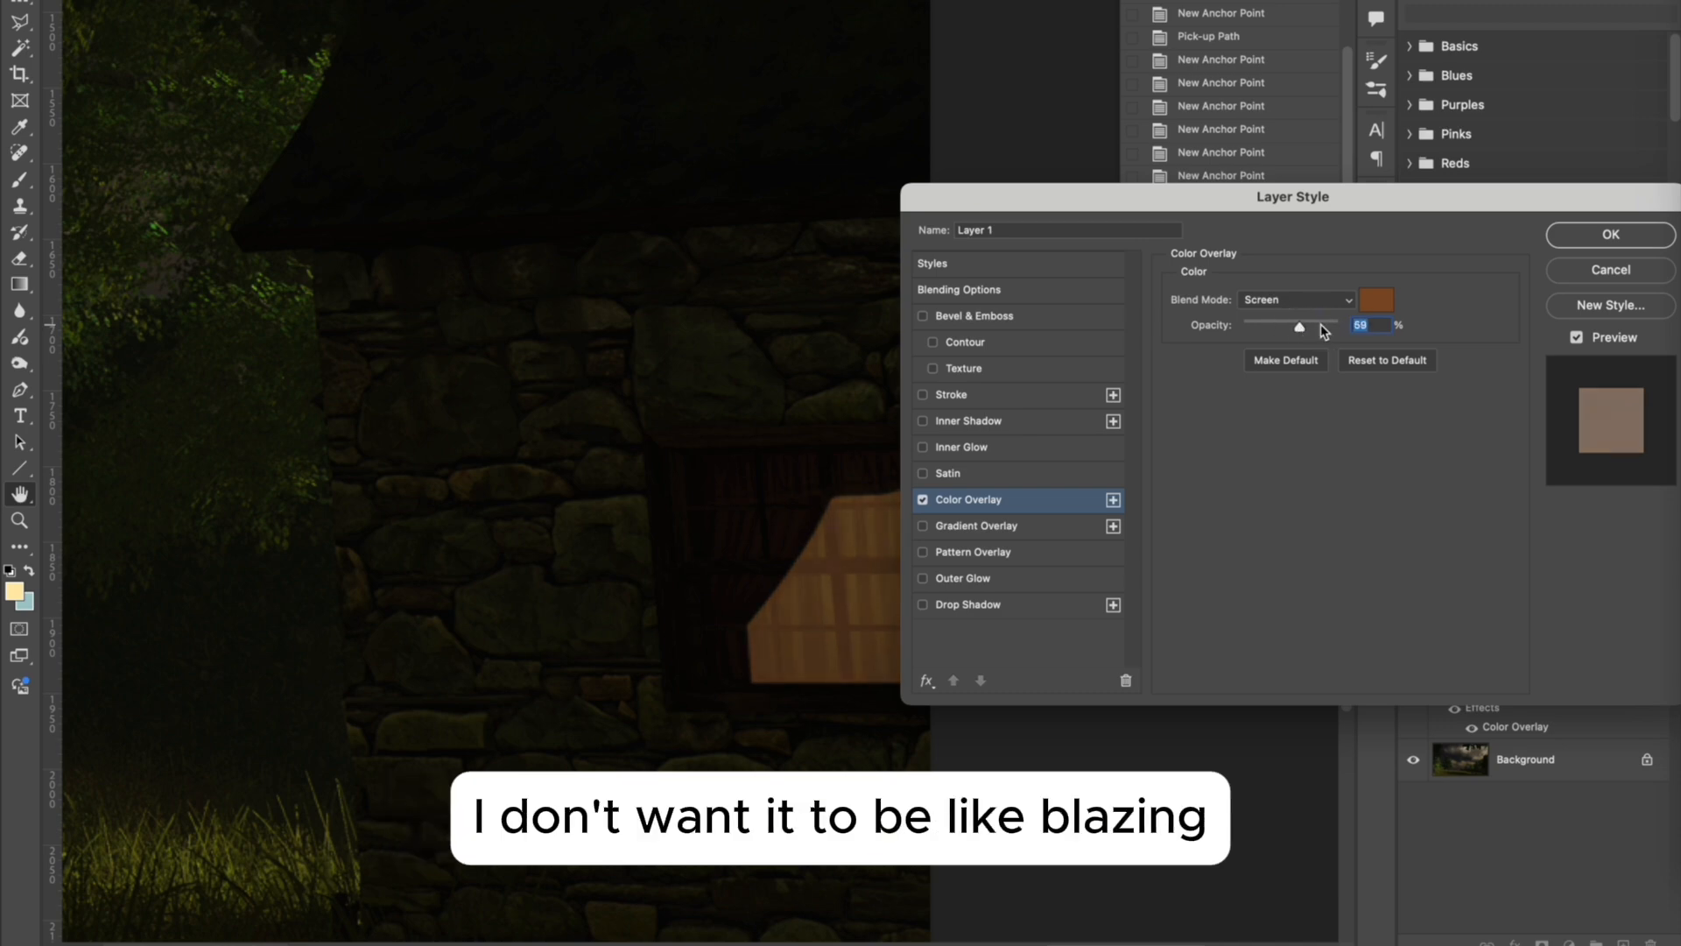
Change the overlay color to the candlelit orange #9e692a and accept the layer style.
{"action": "left_click", "coordinate": [1377, 303]}
{"action": "left_click", "coordinate": [1108, 545]}
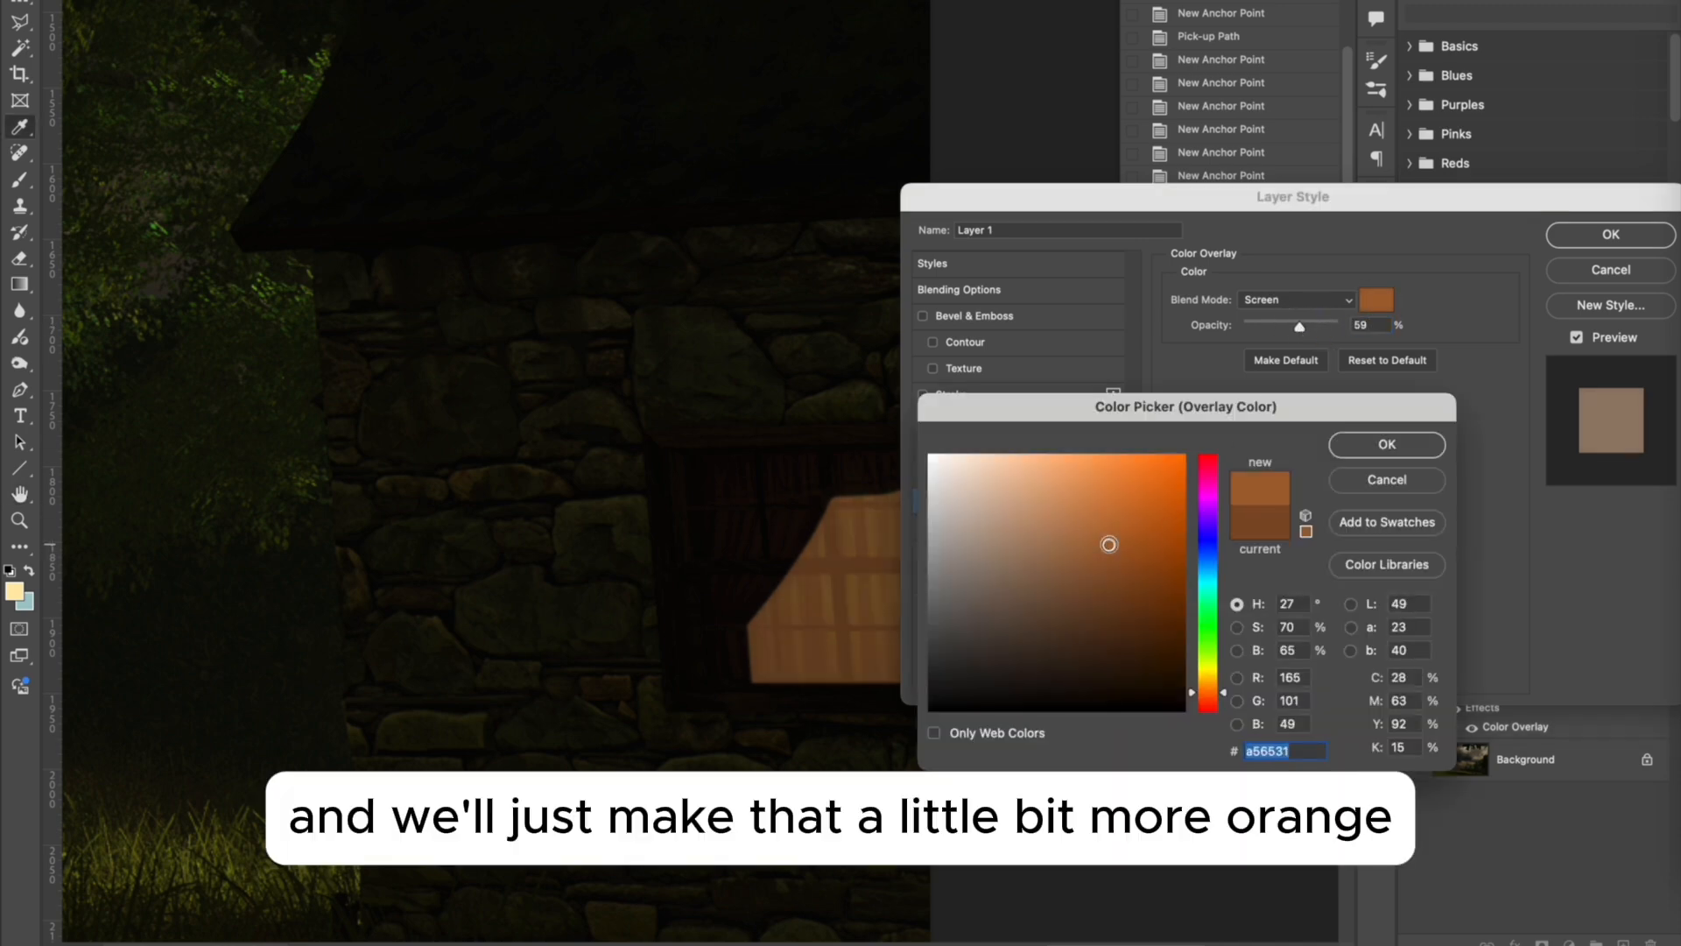
{"action": "left_click", "coordinate": [1118, 552]}
{"action": "left_click", "coordinate": [1212, 686]}
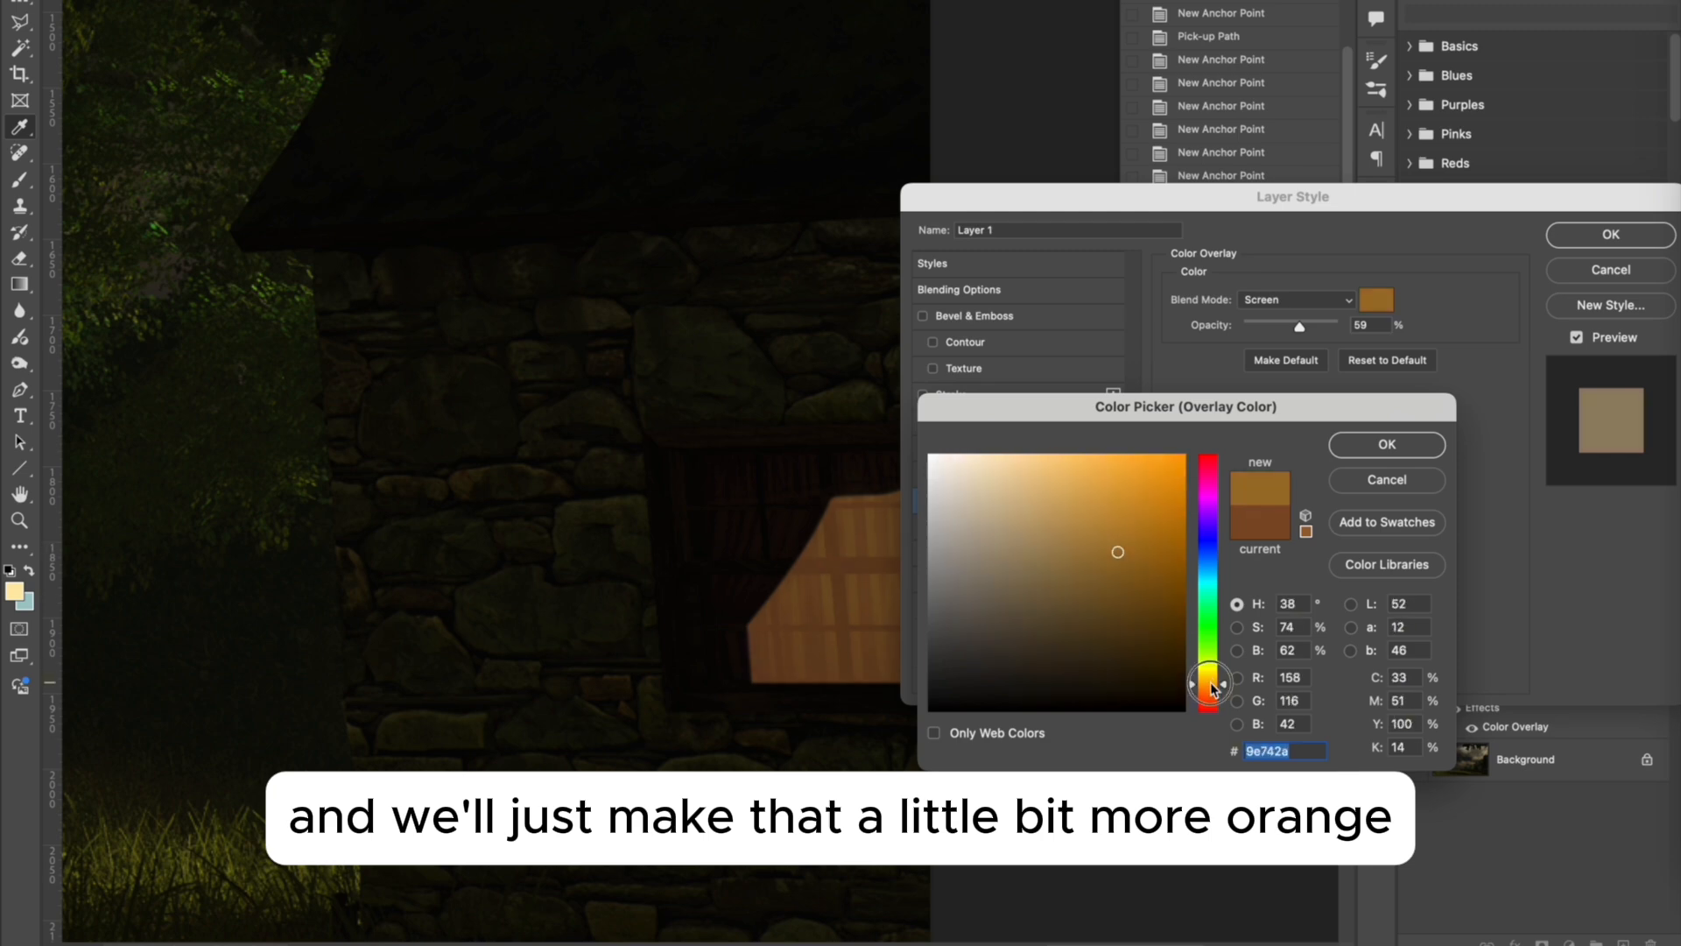
{"action": "left_click", "coordinate": [1211, 689]}
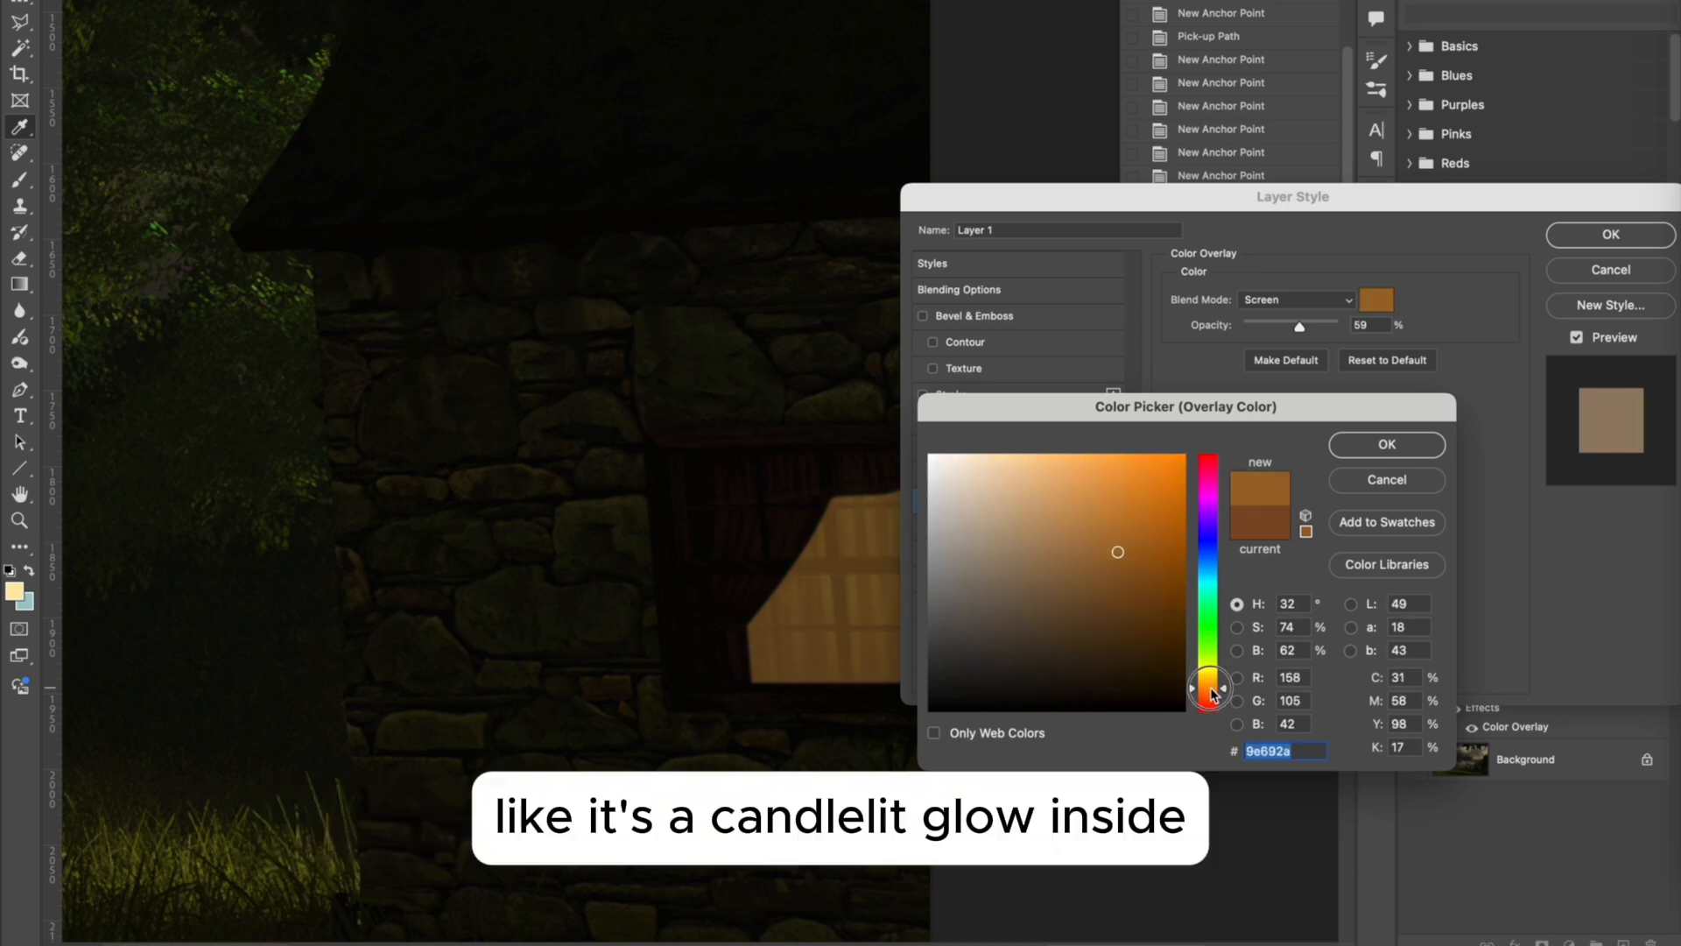
{"action": "left_click", "coordinate": [1401, 444]}
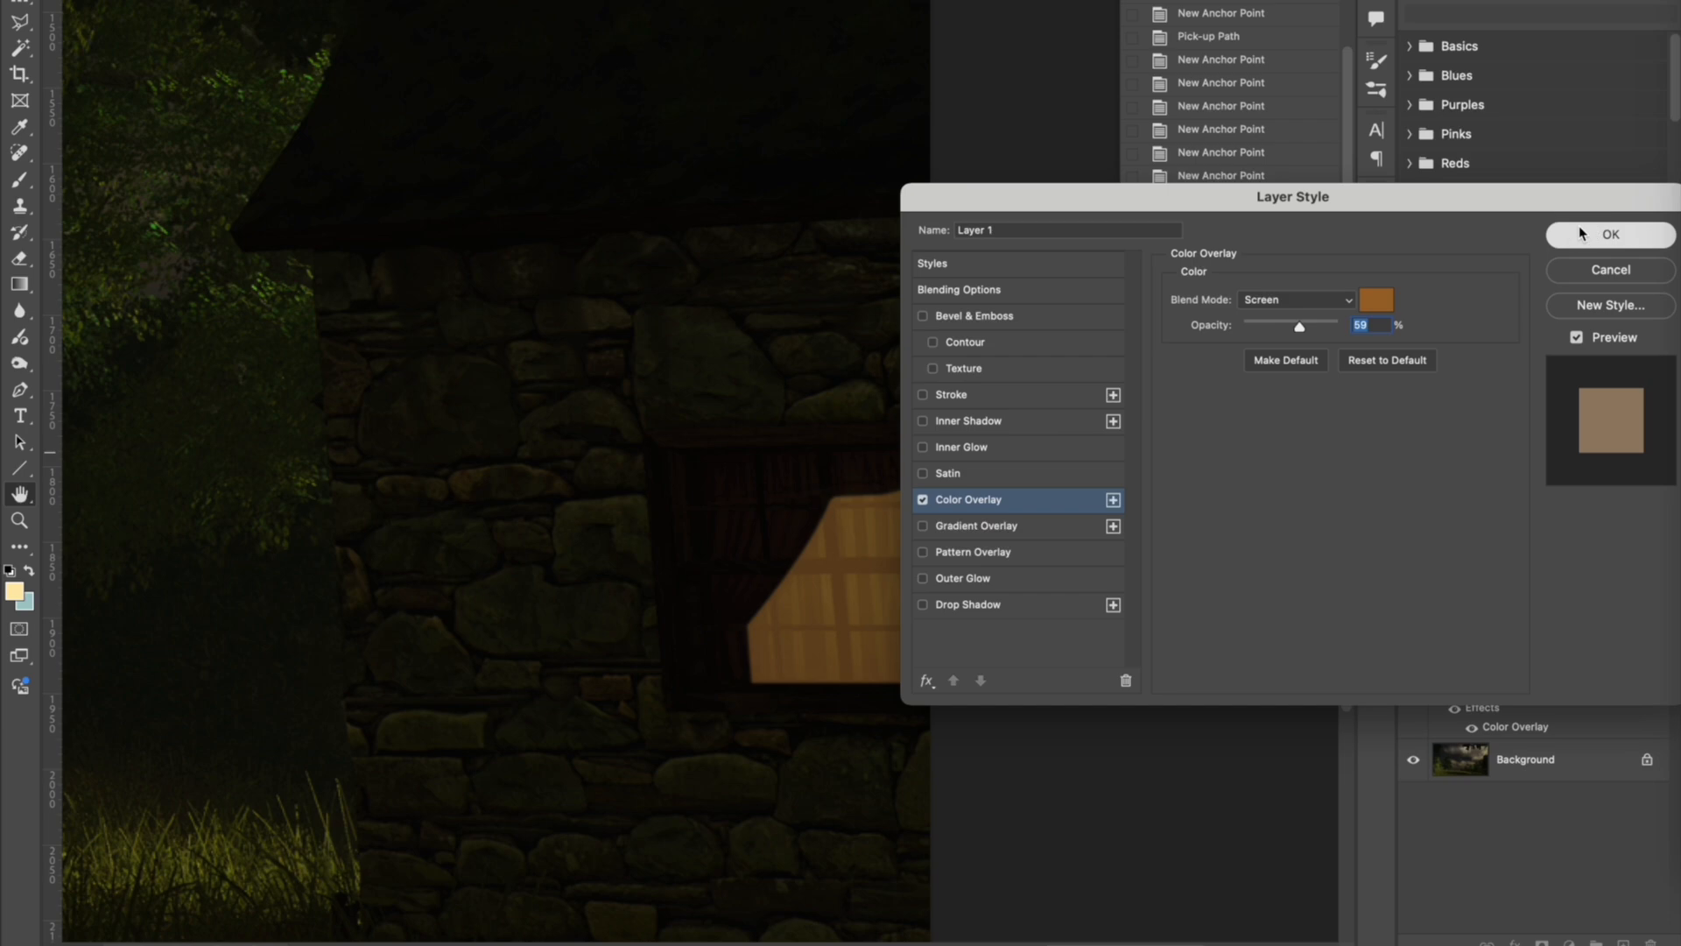
{"action": "left_click", "coordinate": [1611, 235]}
{"action": "key", "text": "ctrl+0"}
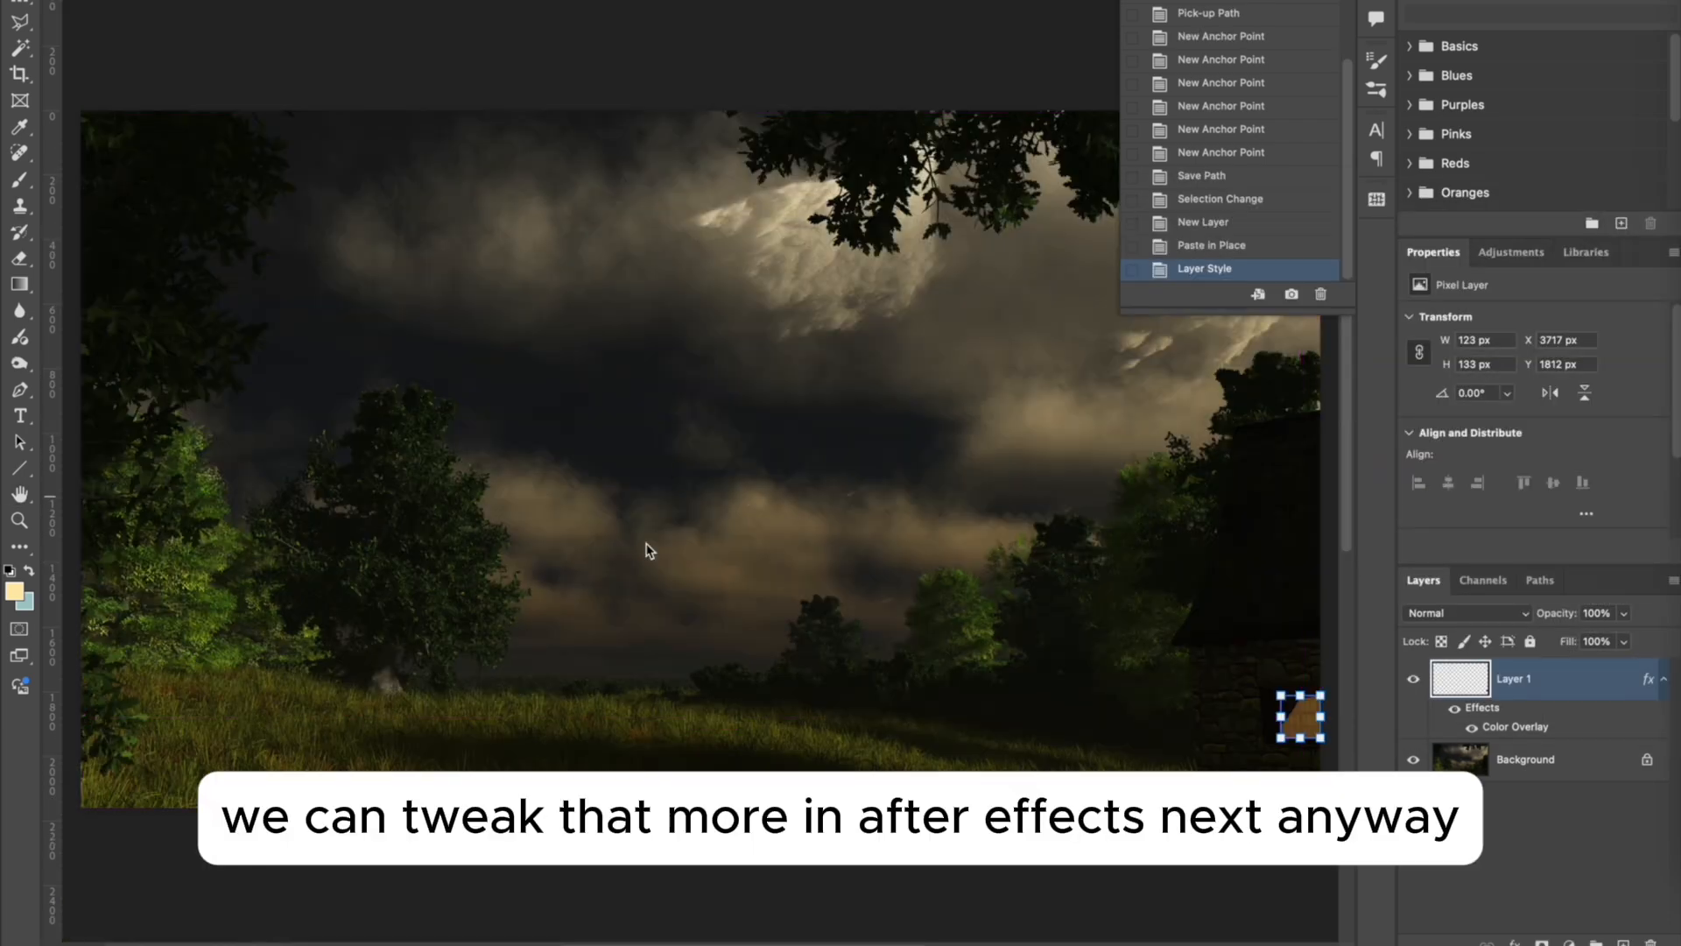
Add an Outer Glow effect to the window layer, Layer 1.
{"action": "left_click", "coordinate": [1259, 870]}
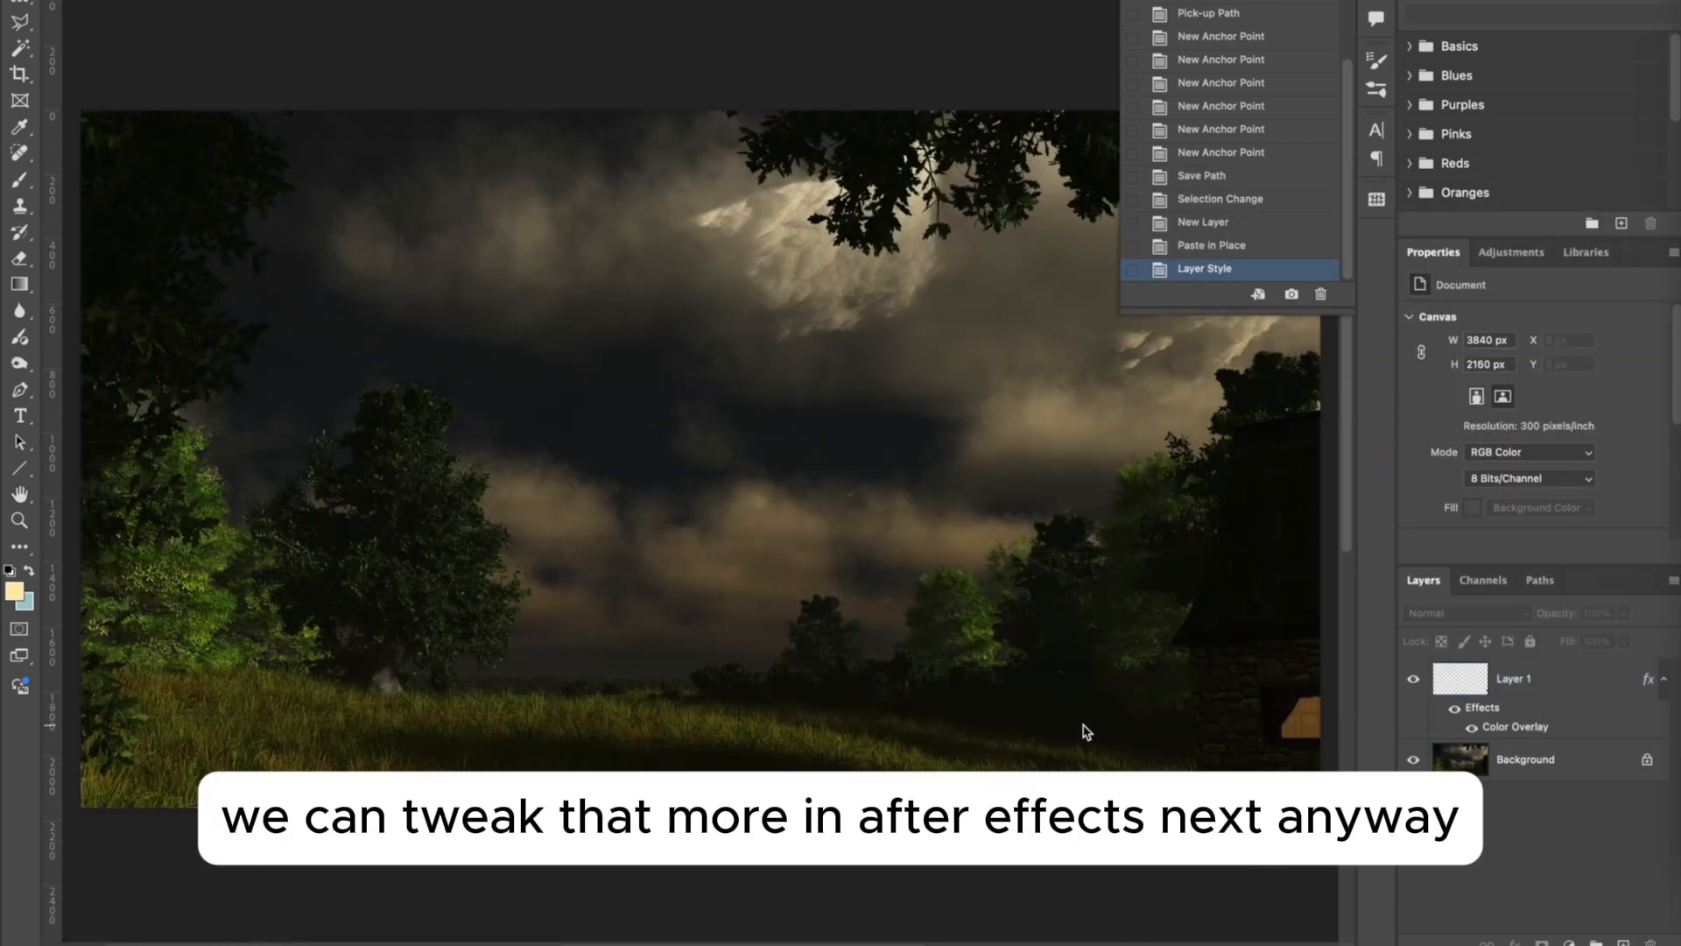
{"action": "scroll", "coordinate": [1083, 725], "scroll_direction": "up", "scroll_amount": 1}
{"action": "left_click_drag", "start_coordinate": [1185, 730], "coordinate": [1051, 729]}
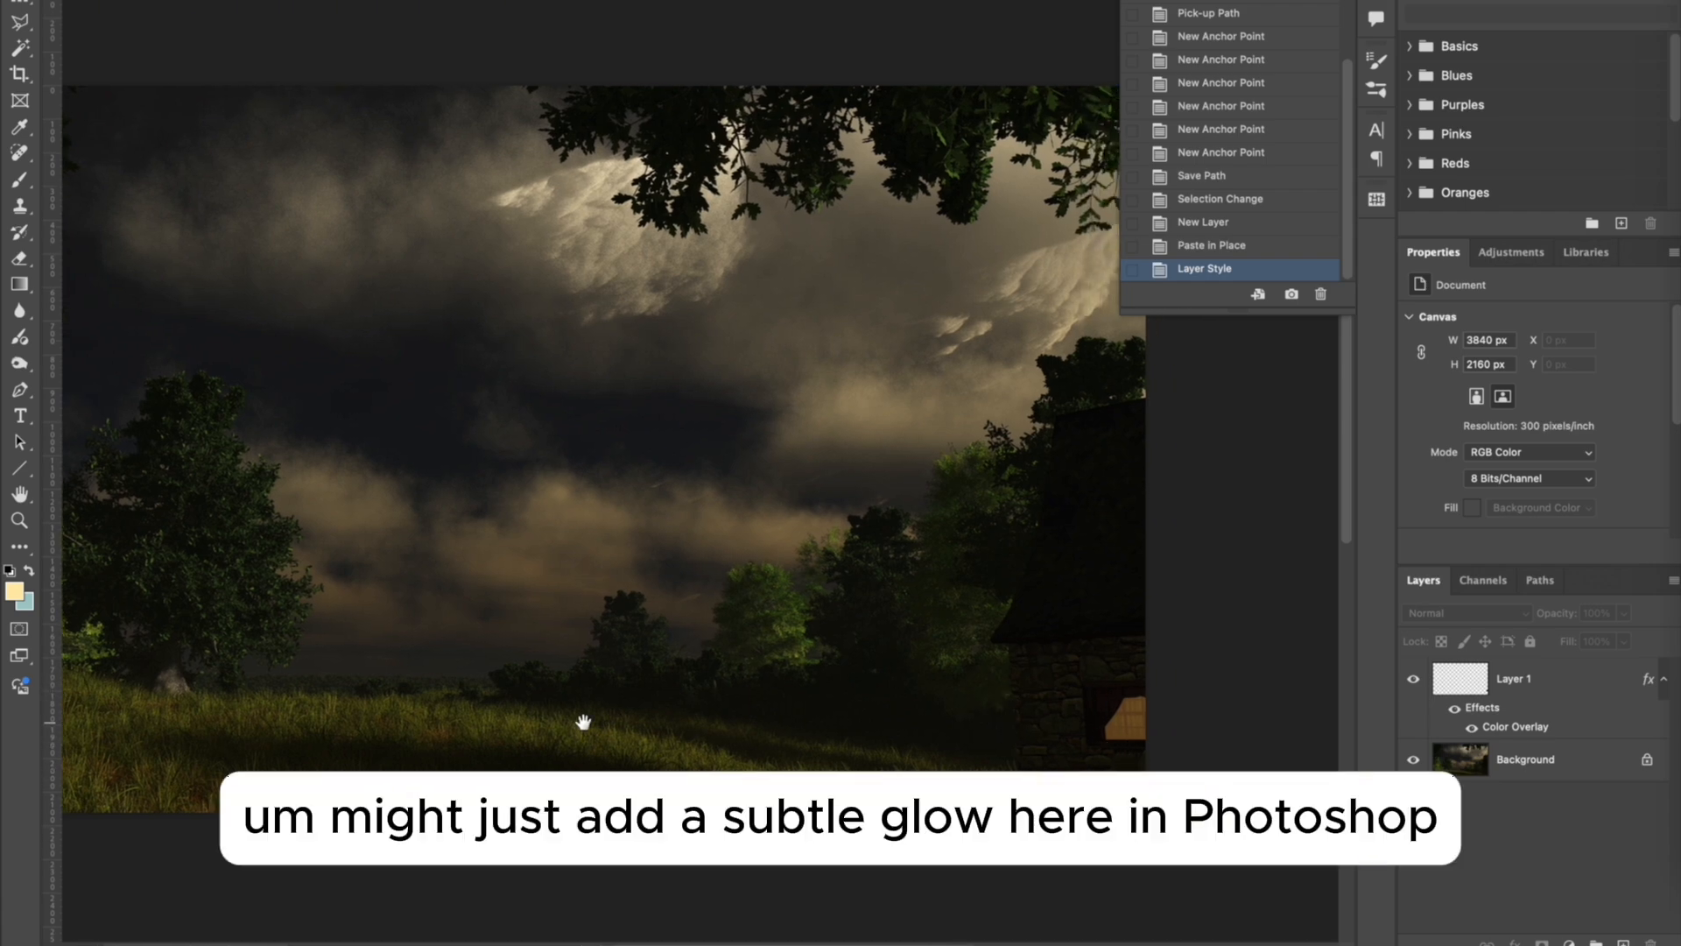
{"action": "left_click", "coordinate": [1496, 690]}
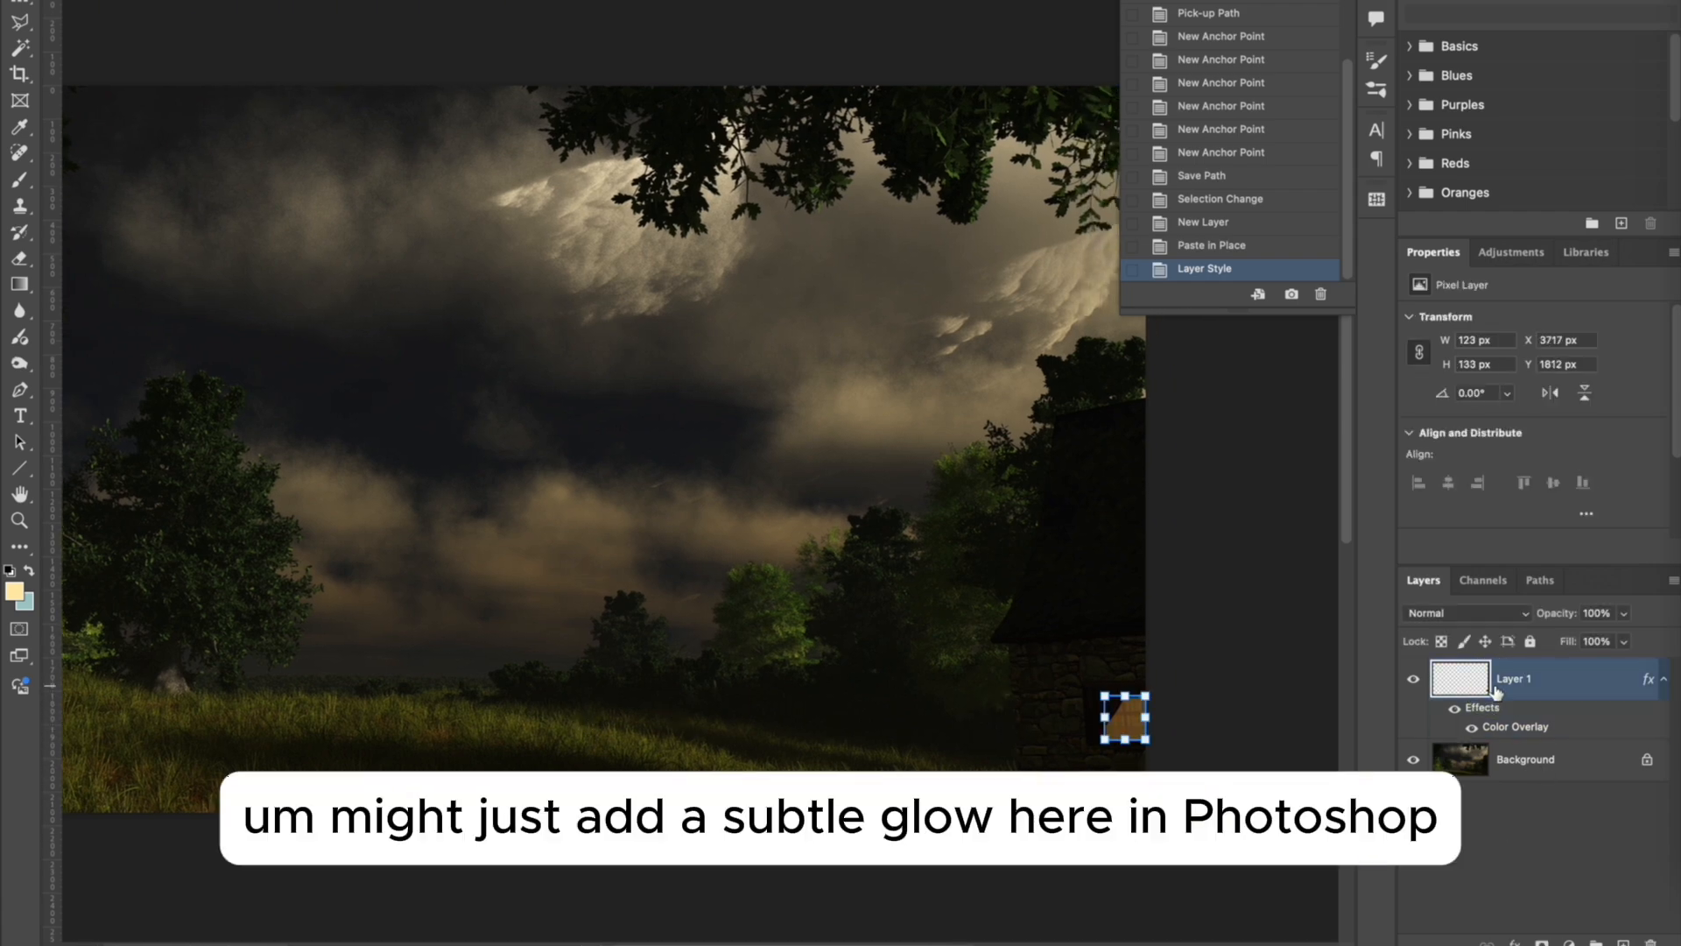
{"action": "left_click", "coordinate": [1512, 941]}
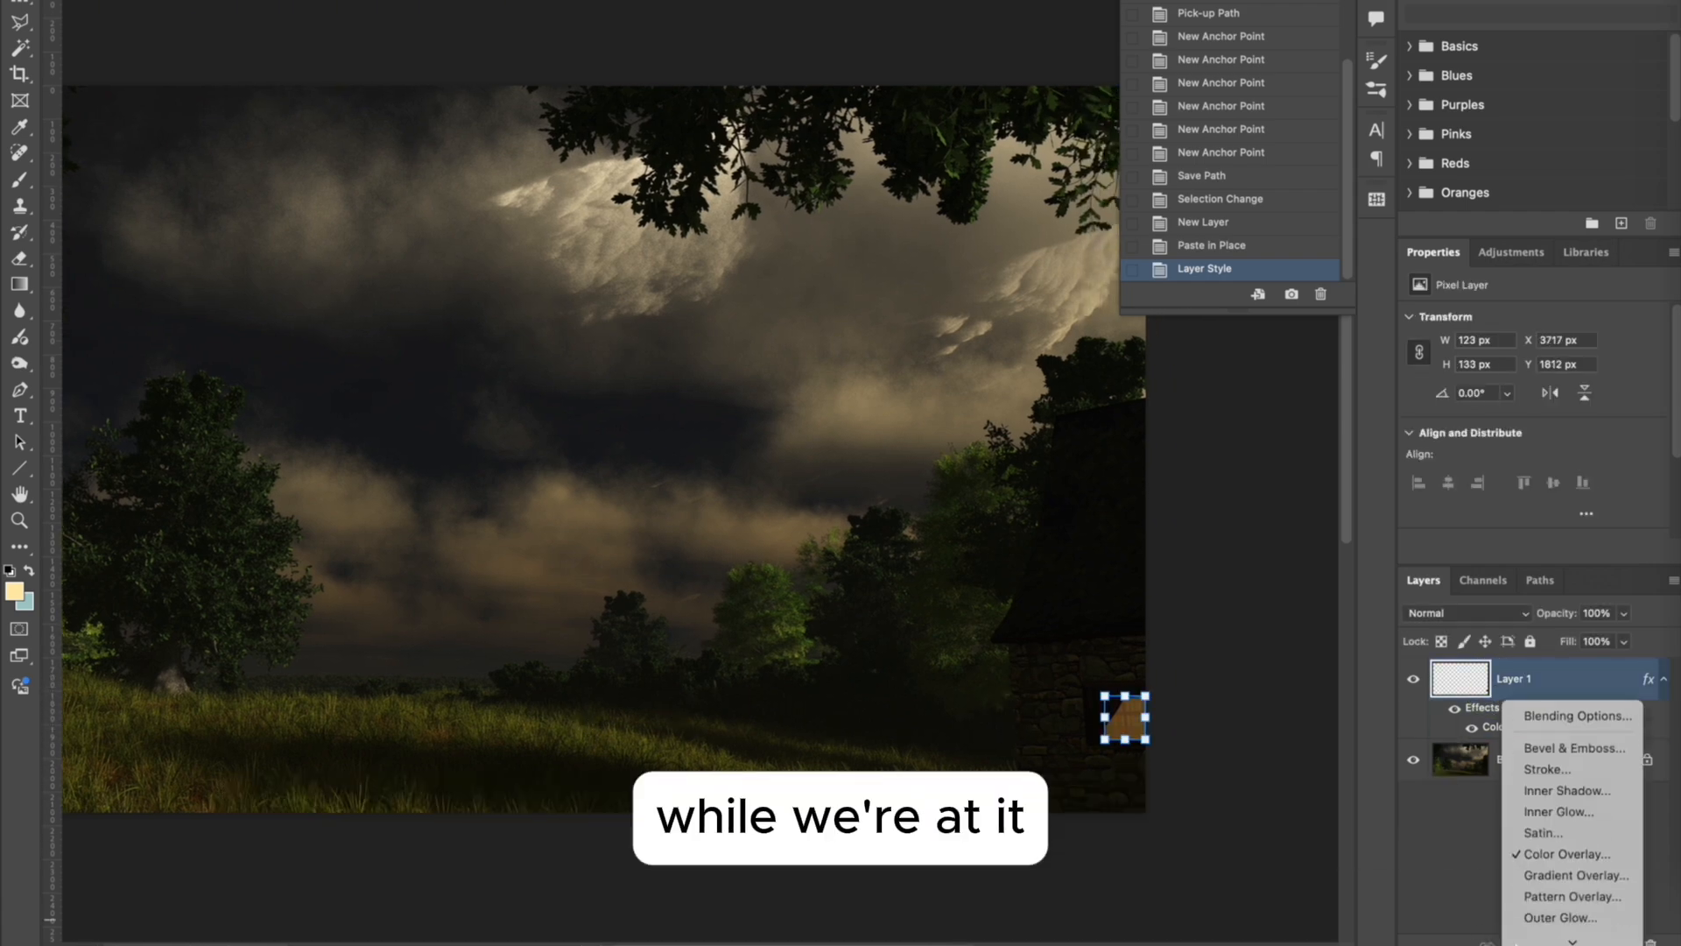
{"action": "left_click", "coordinate": [1554, 912]}
{"action": "left_click_drag", "start_coordinate": [1280, 206], "coordinate": [1144, 0]}
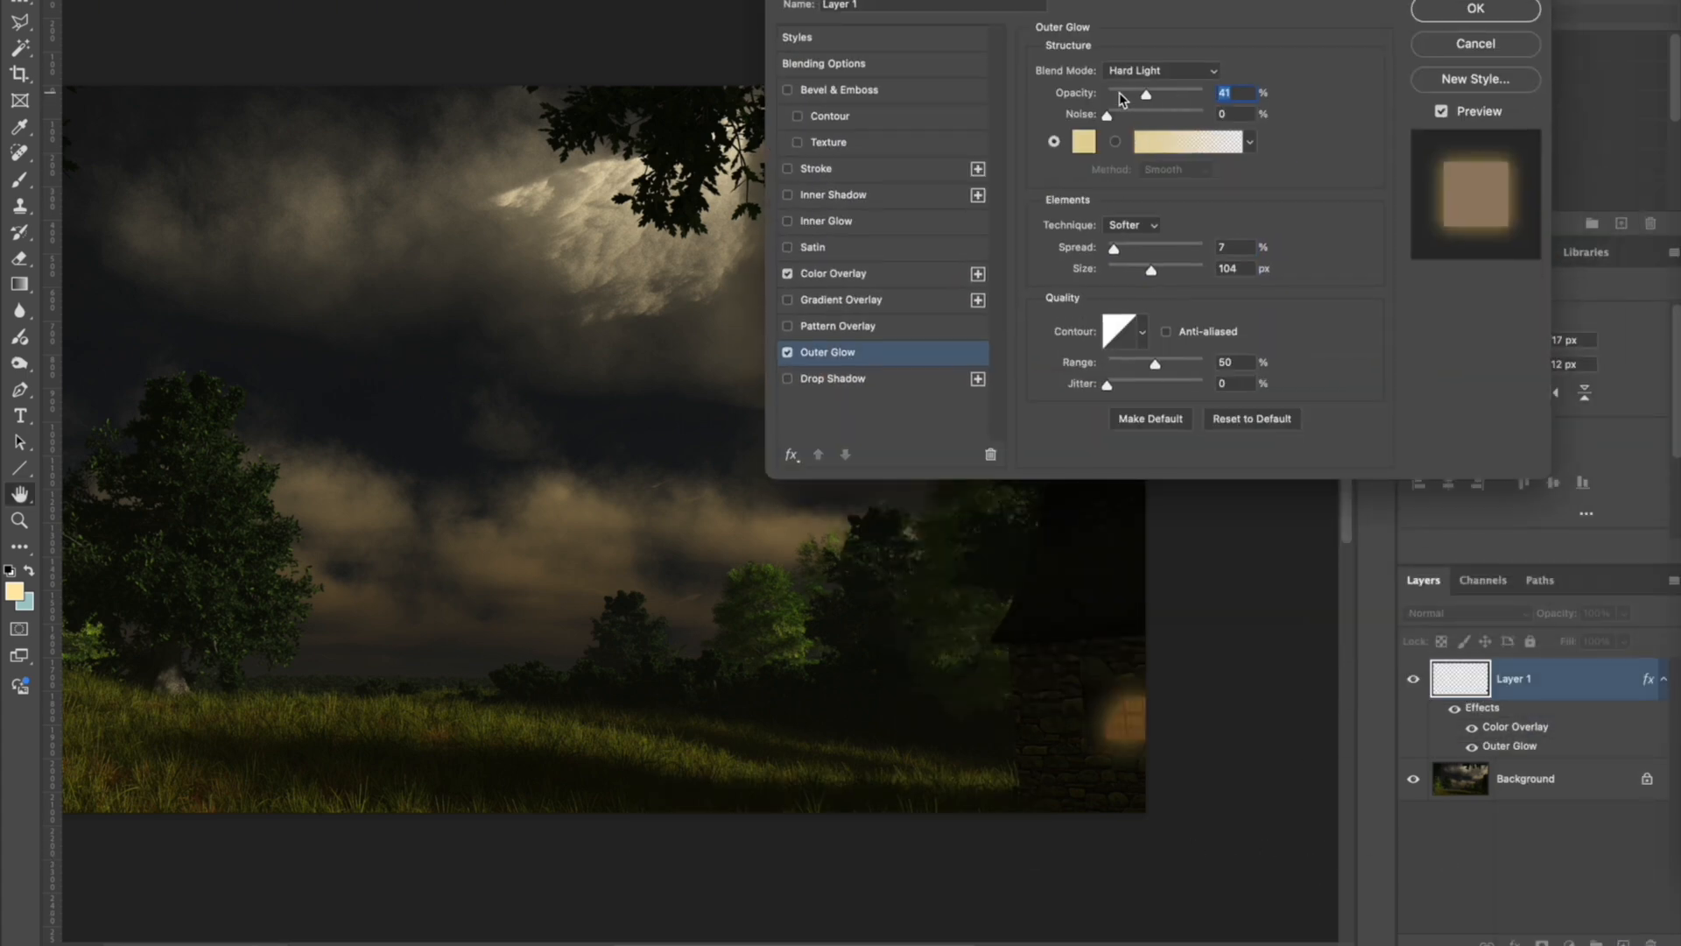
Set the Outer Glow to 16% opacity, 0% spread and 43 px size, compare with the preview off, and accept the style.
{"action": "left_click_drag", "start_coordinate": [1120, 97], "coordinate": [1129, 130]}
{"action": "left_click", "coordinate": [1124, 271]}
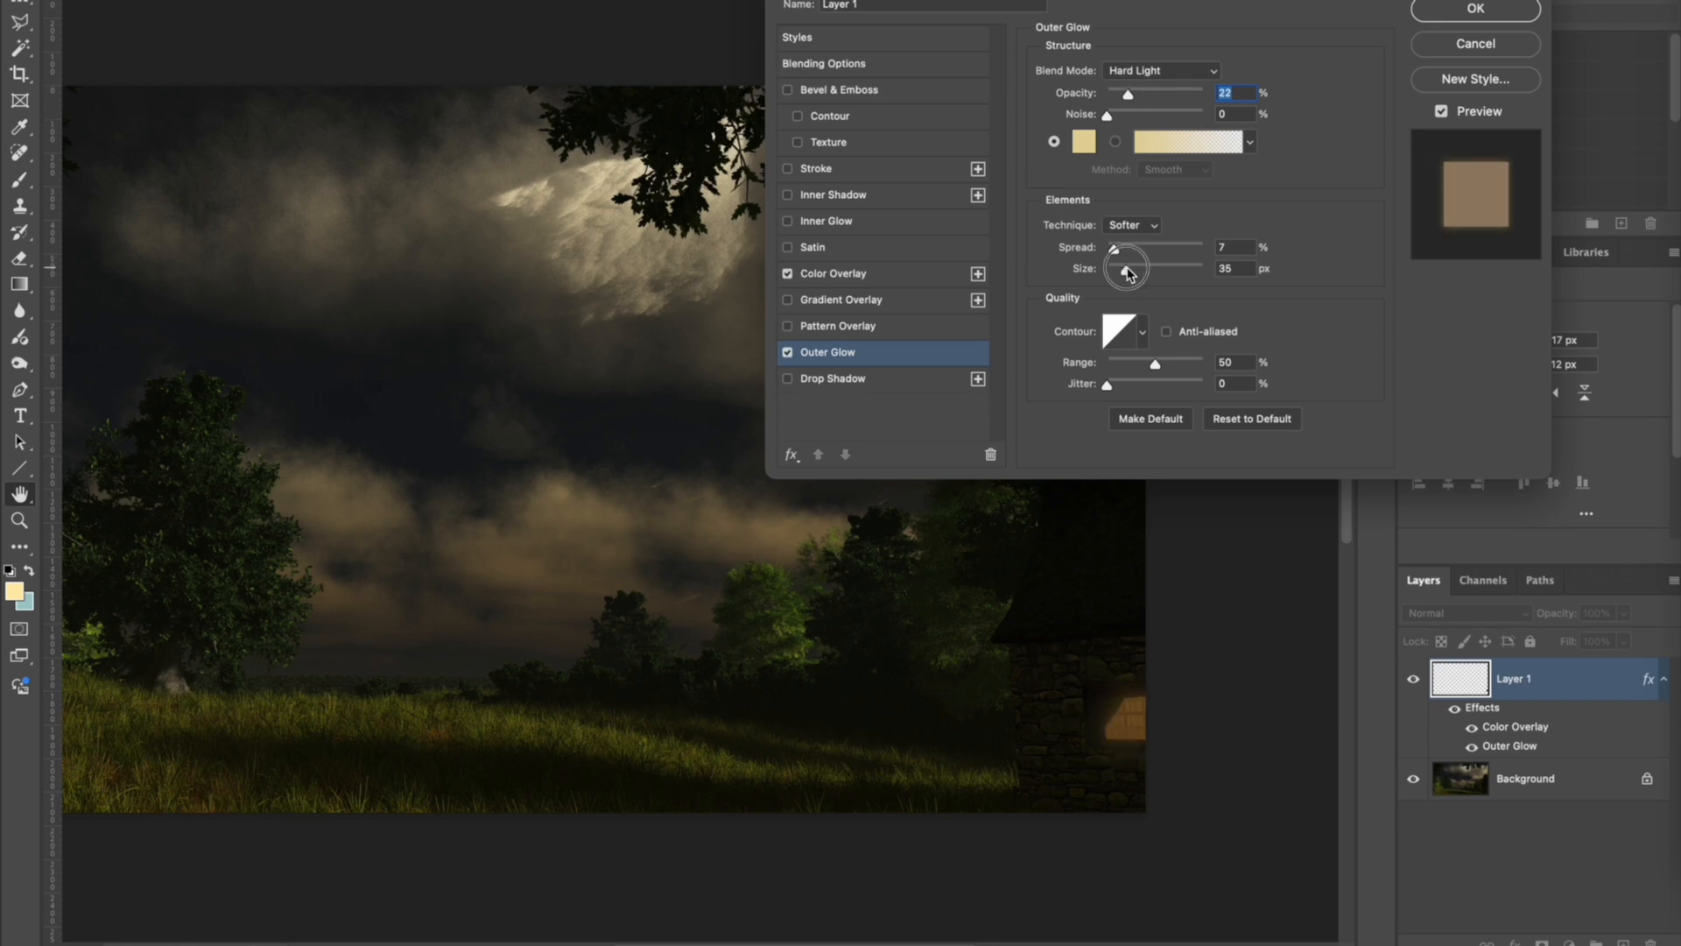
{"action": "left_click_drag", "start_coordinate": [1125, 272], "coordinate": [1106, 249]}
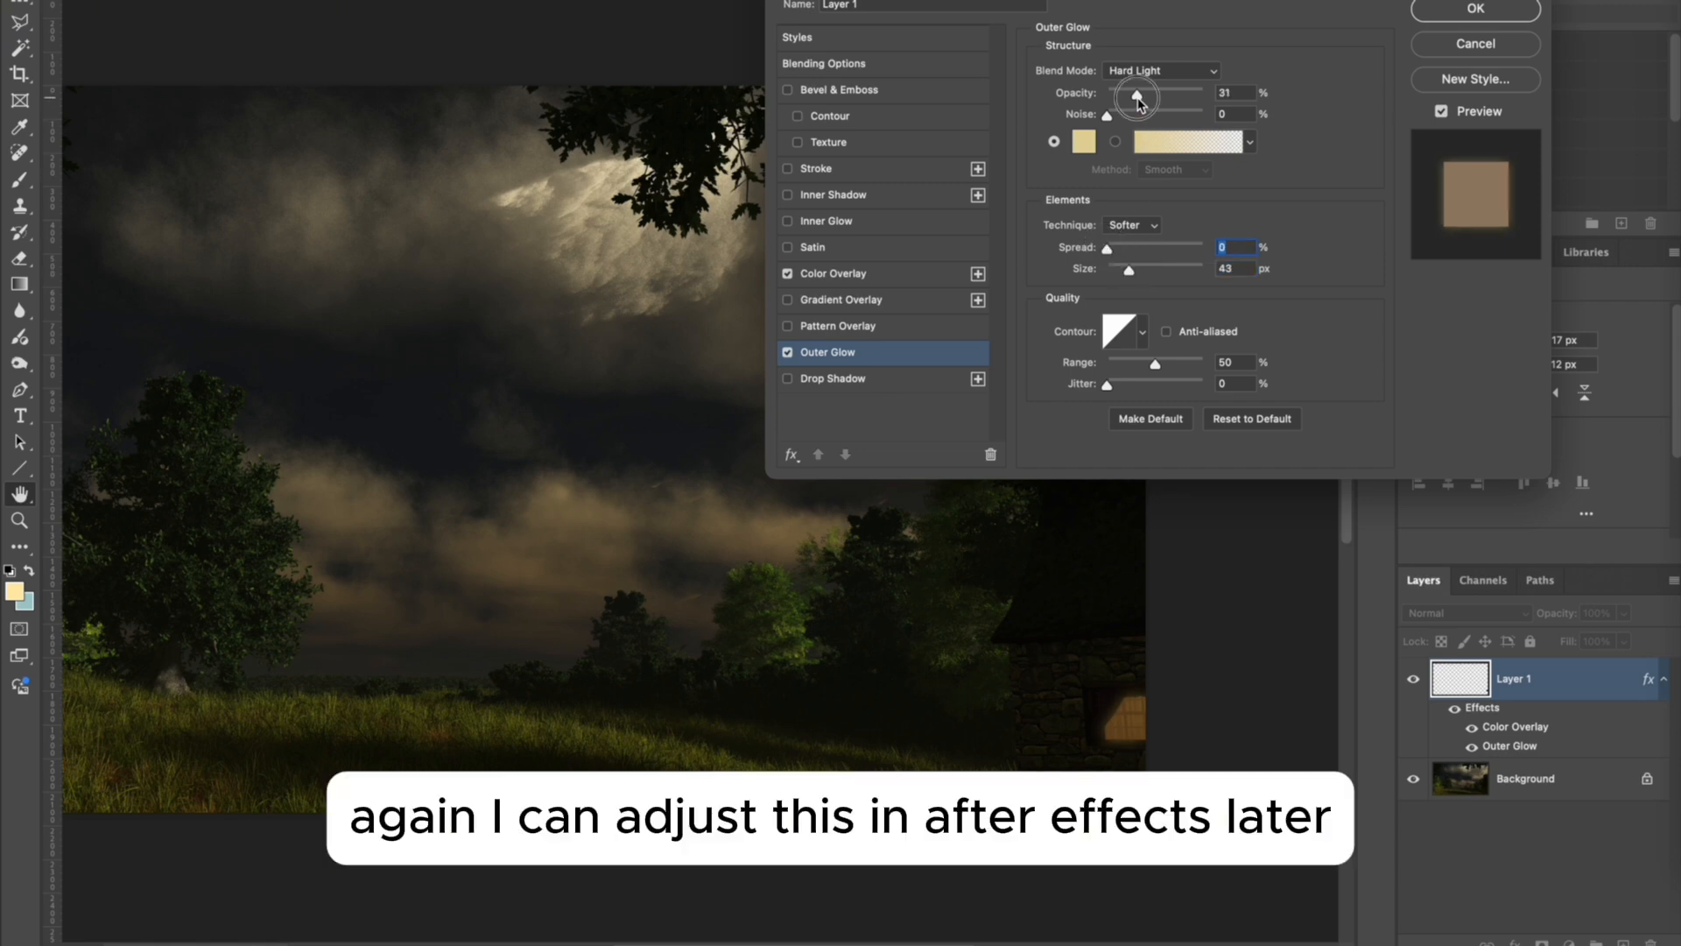
{"action": "left_click_drag", "start_coordinate": [1136, 97], "coordinate": [1122, 101]}
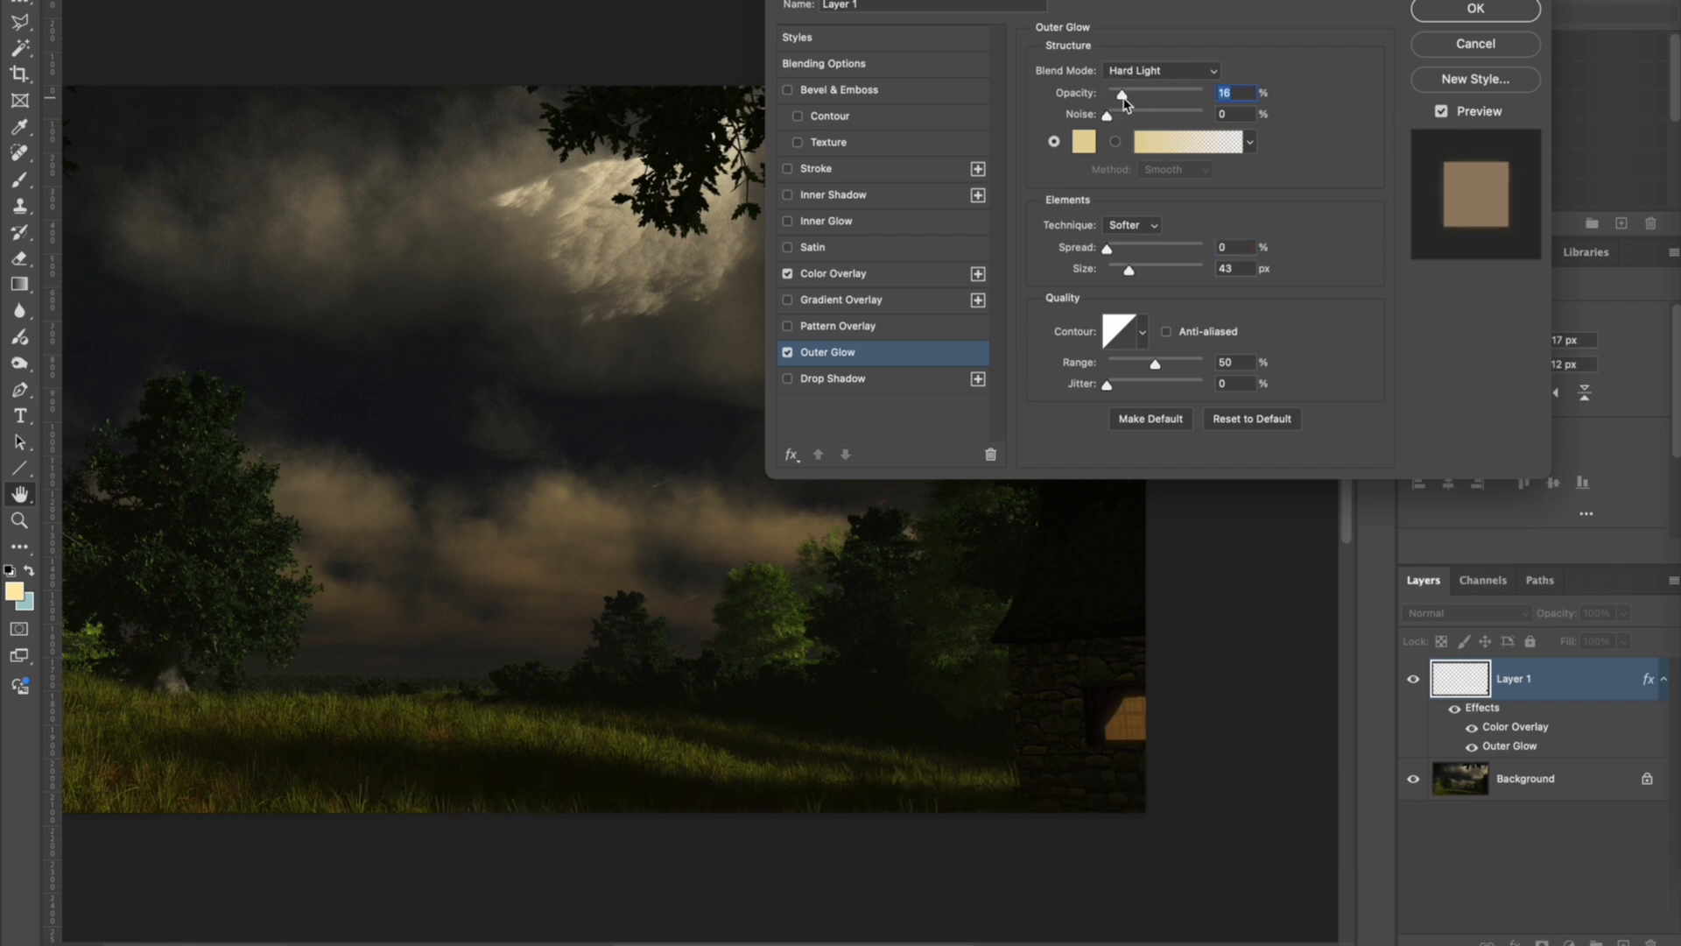
{"action": "left_click", "coordinate": [1441, 111]}
{"action": "left_click", "coordinate": [1441, 111]}
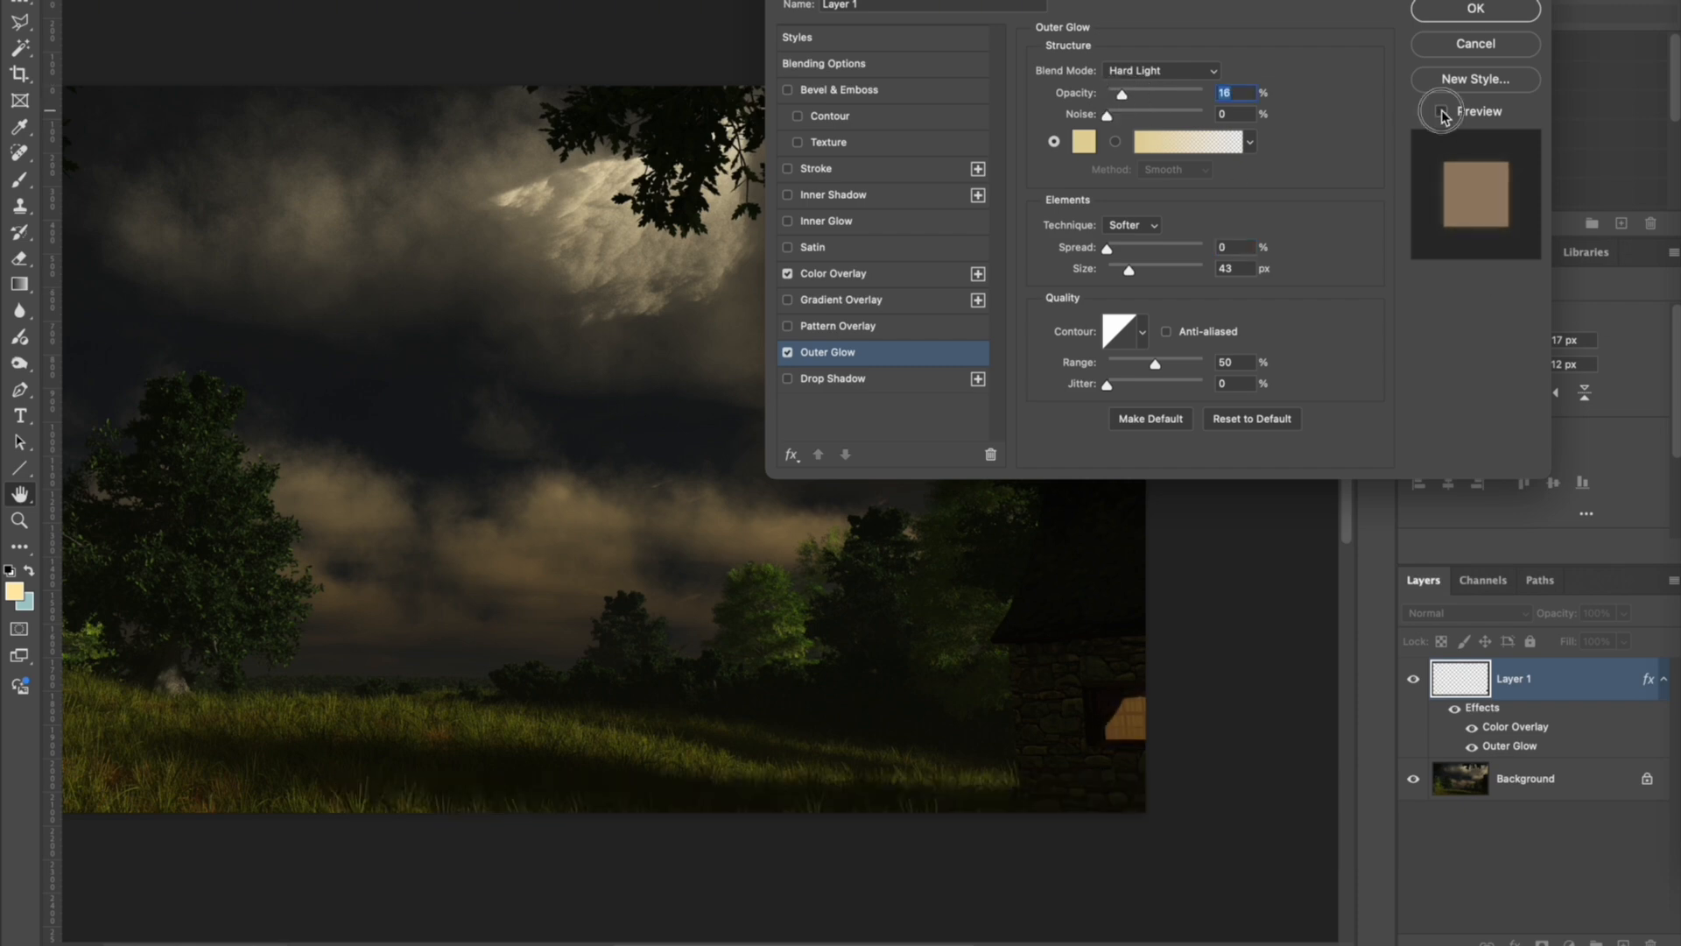
{"action": "left_click", "coordinate": [1475, 9]}
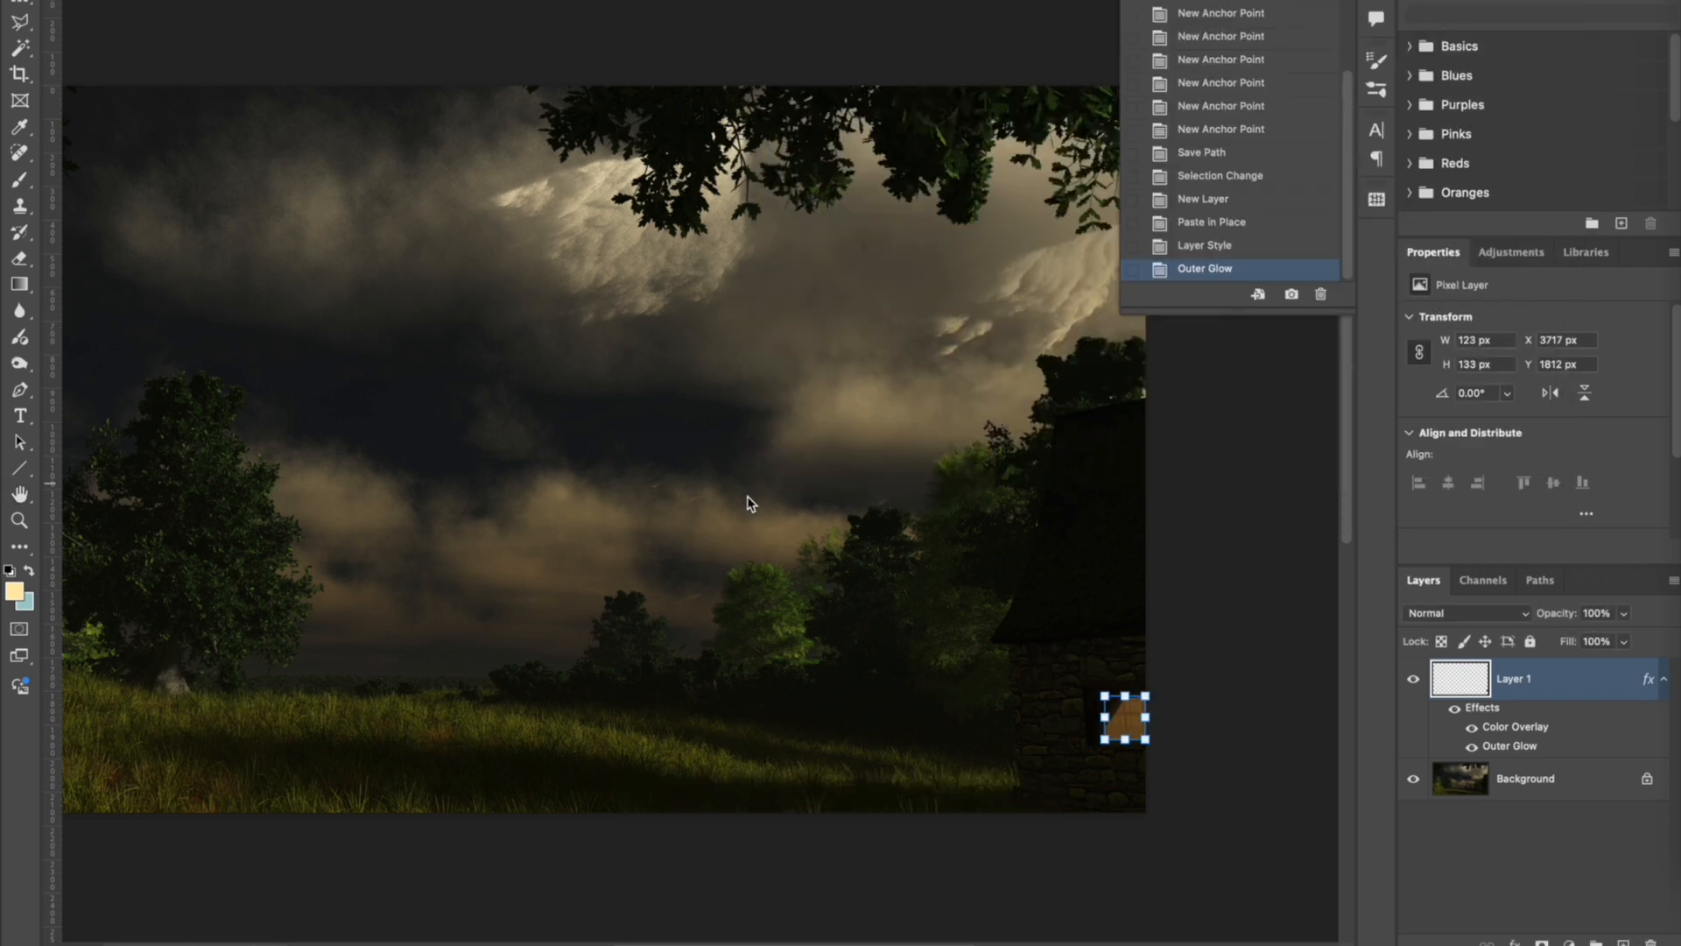
Save the layered image as a TIFF with LZW image compression and RLE layer compression.
{"action": "left_click", "coordinate": [816, 561]}
{"action": "left_click", "coordinate": [748, 704], "text": "alt"}
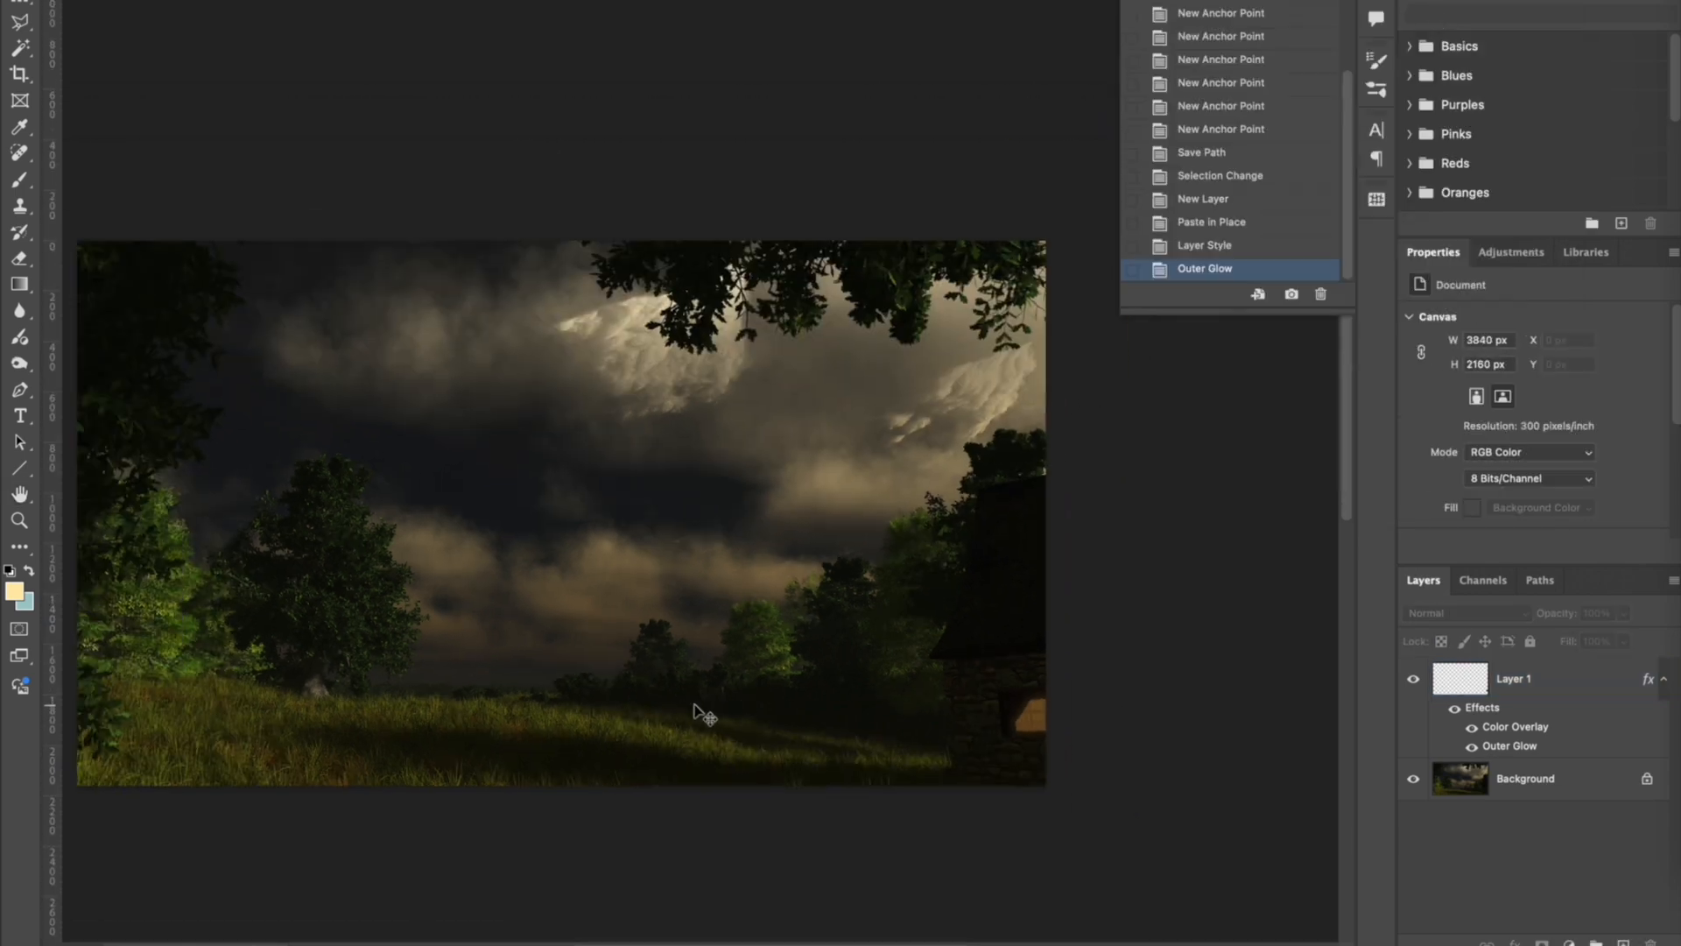
{"action": "left_click_drag", "start_coordinate": [660, 698], "coordinate": [861, 771]}
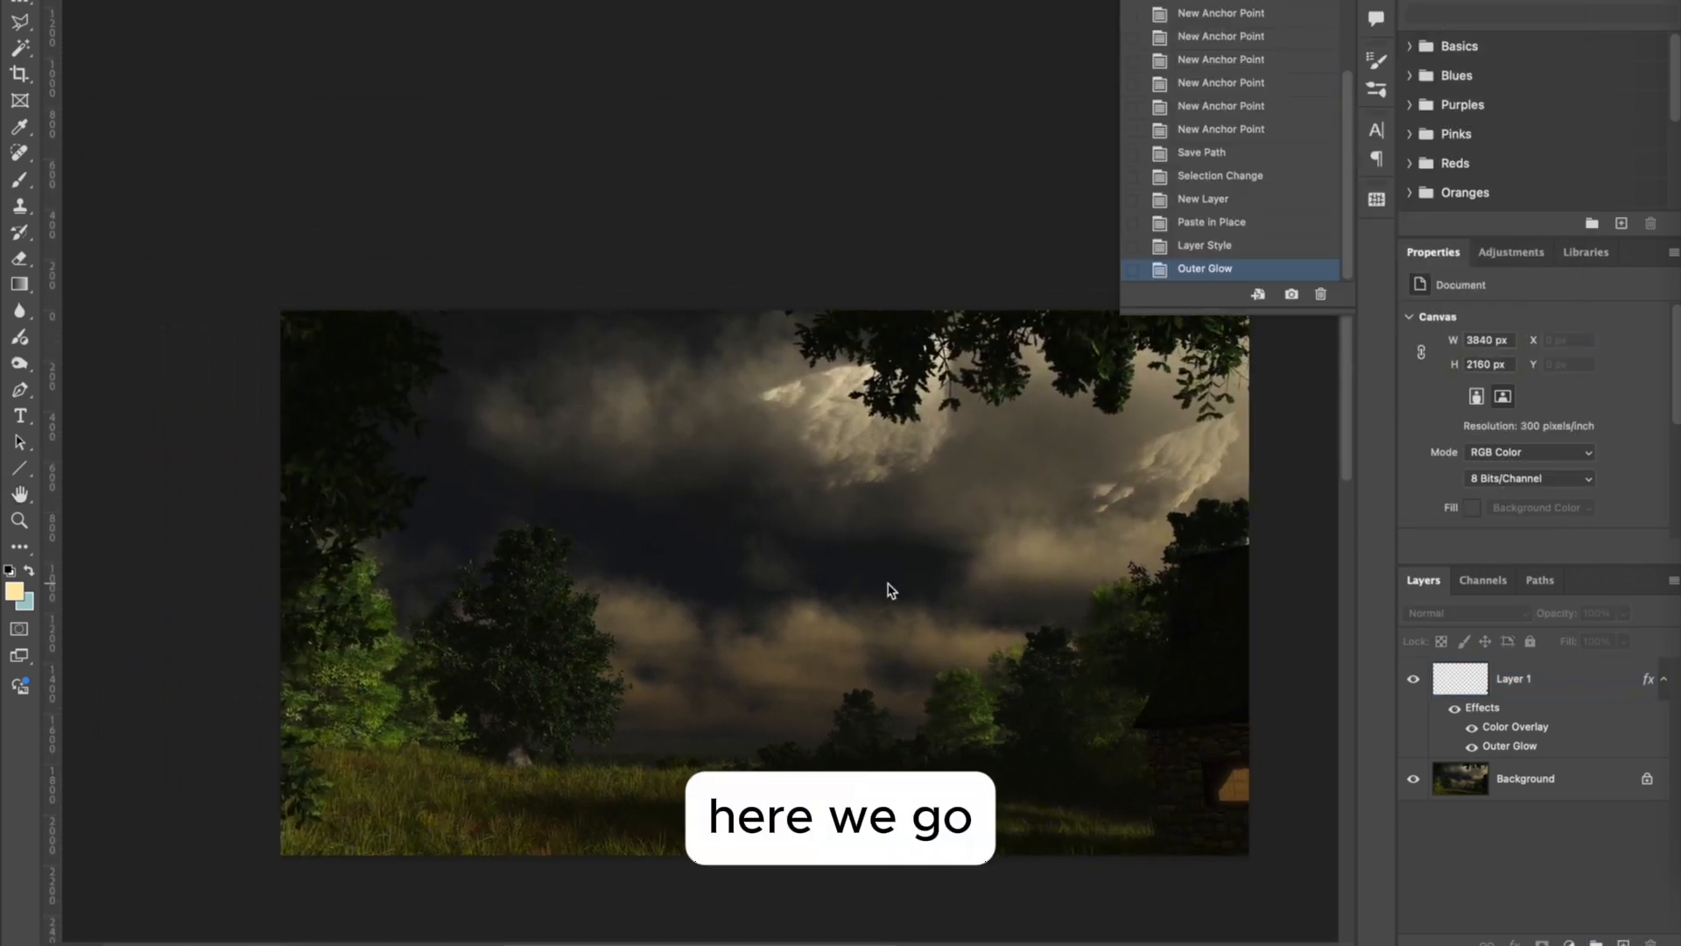
{"action": "key", "text": "ctrl+s"}
{"action": "left_click", "coordinate": [1100, 294]}
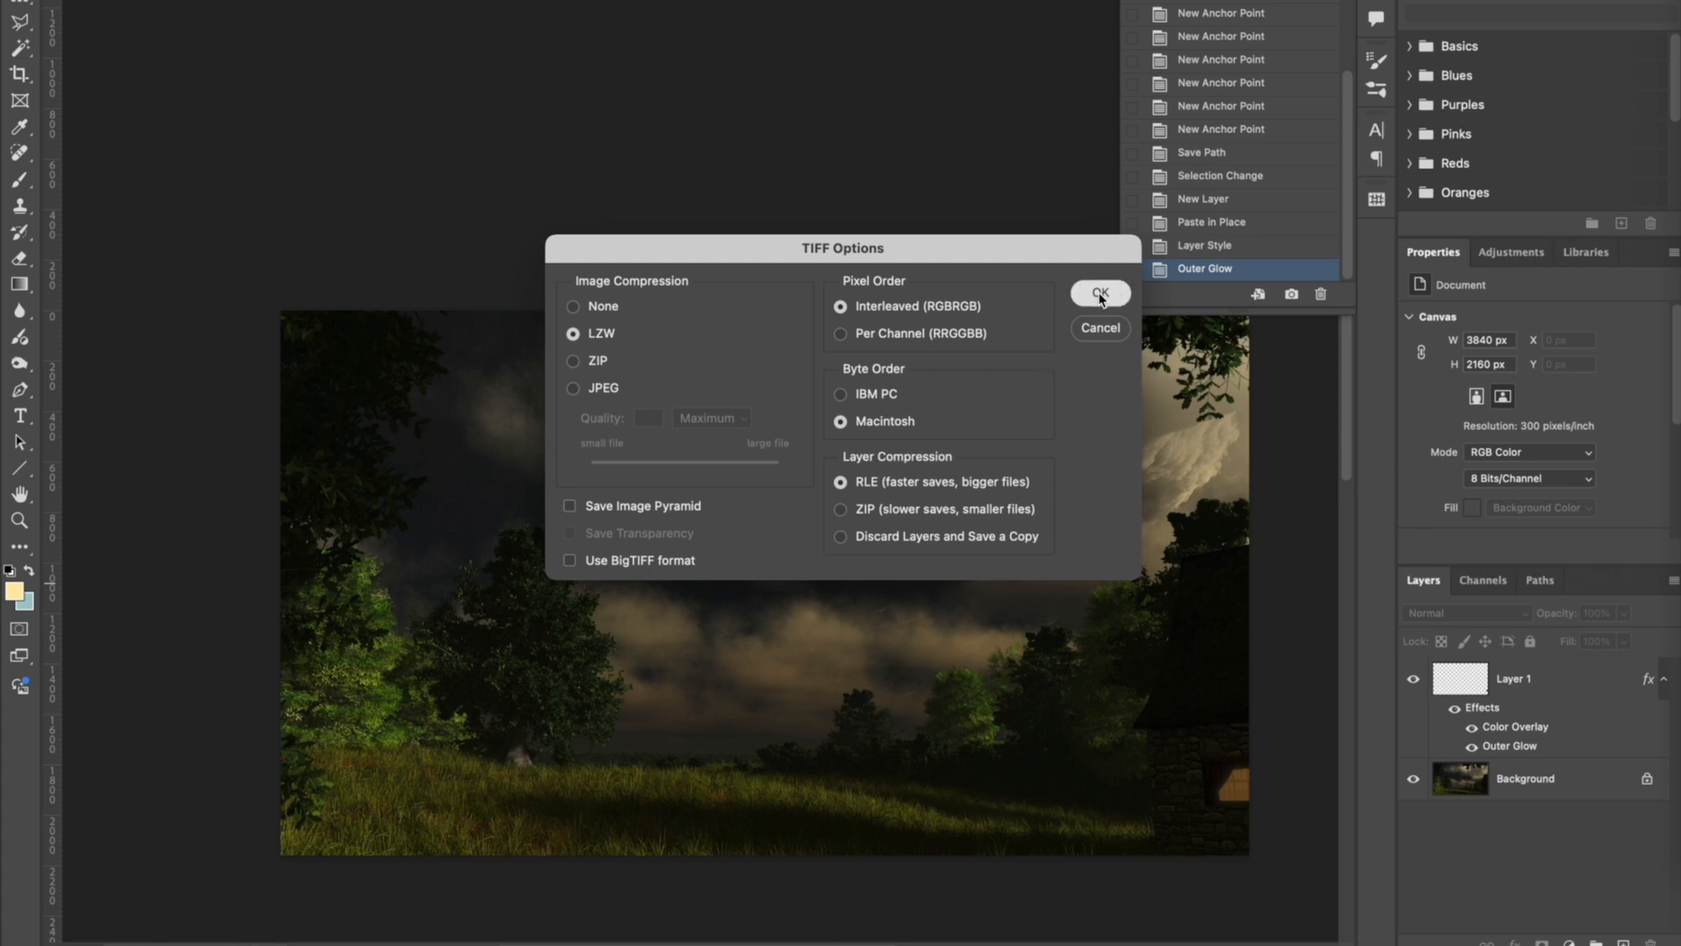
{"action": "left_click", "coordinate": [901, 253]}
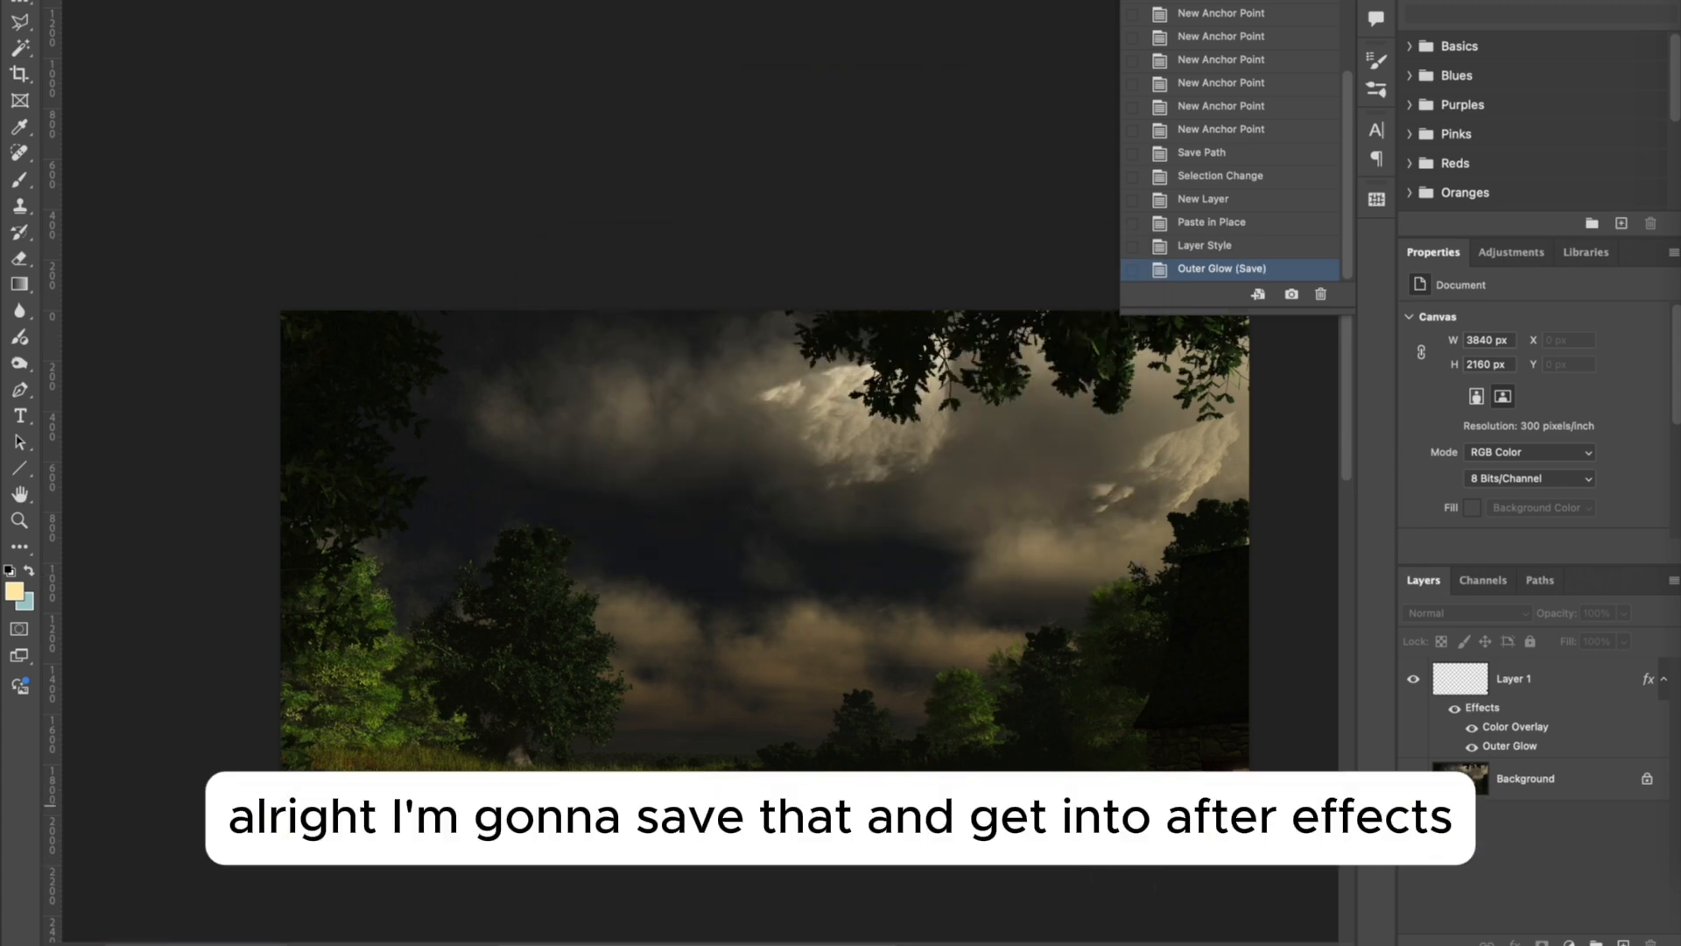
Darken the Background layer with Levels, using input values of 4 for shadows, 0.89 for midtones and 250 for highlights.
{"action": "left_click_drag", "start_coordinate": [931, 769], "coordinate": [873, 718]}
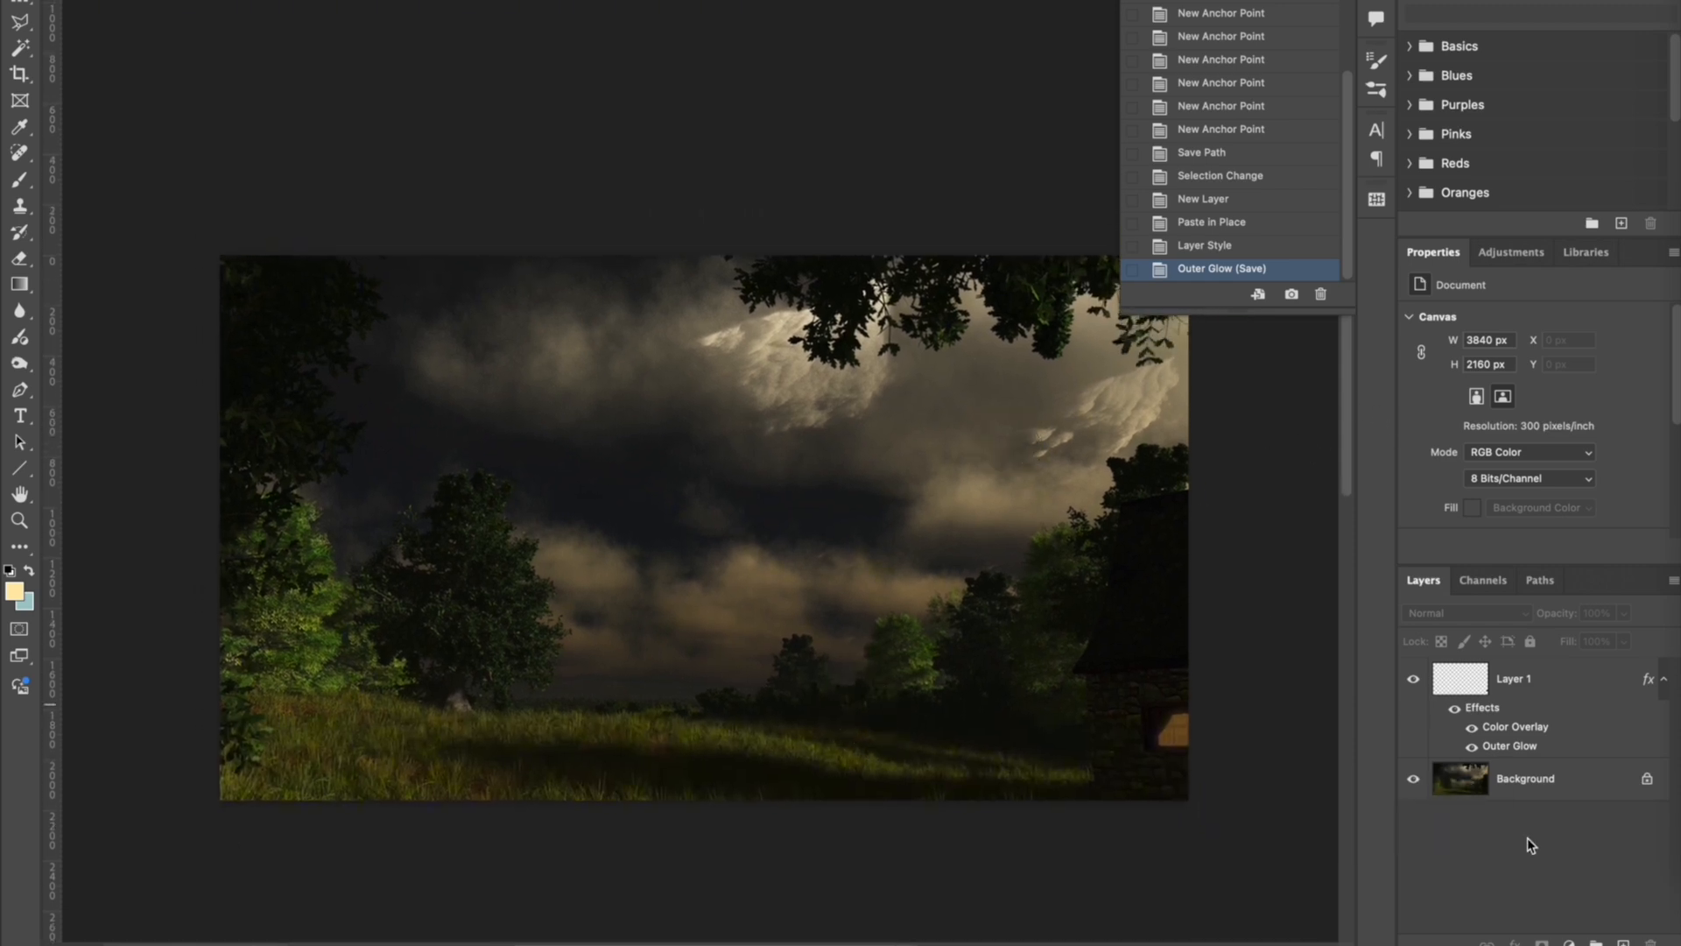
{"action": "left_click", "coordinate": [1503, 788]}
{"action": "key", "text": "ctrl+l"}
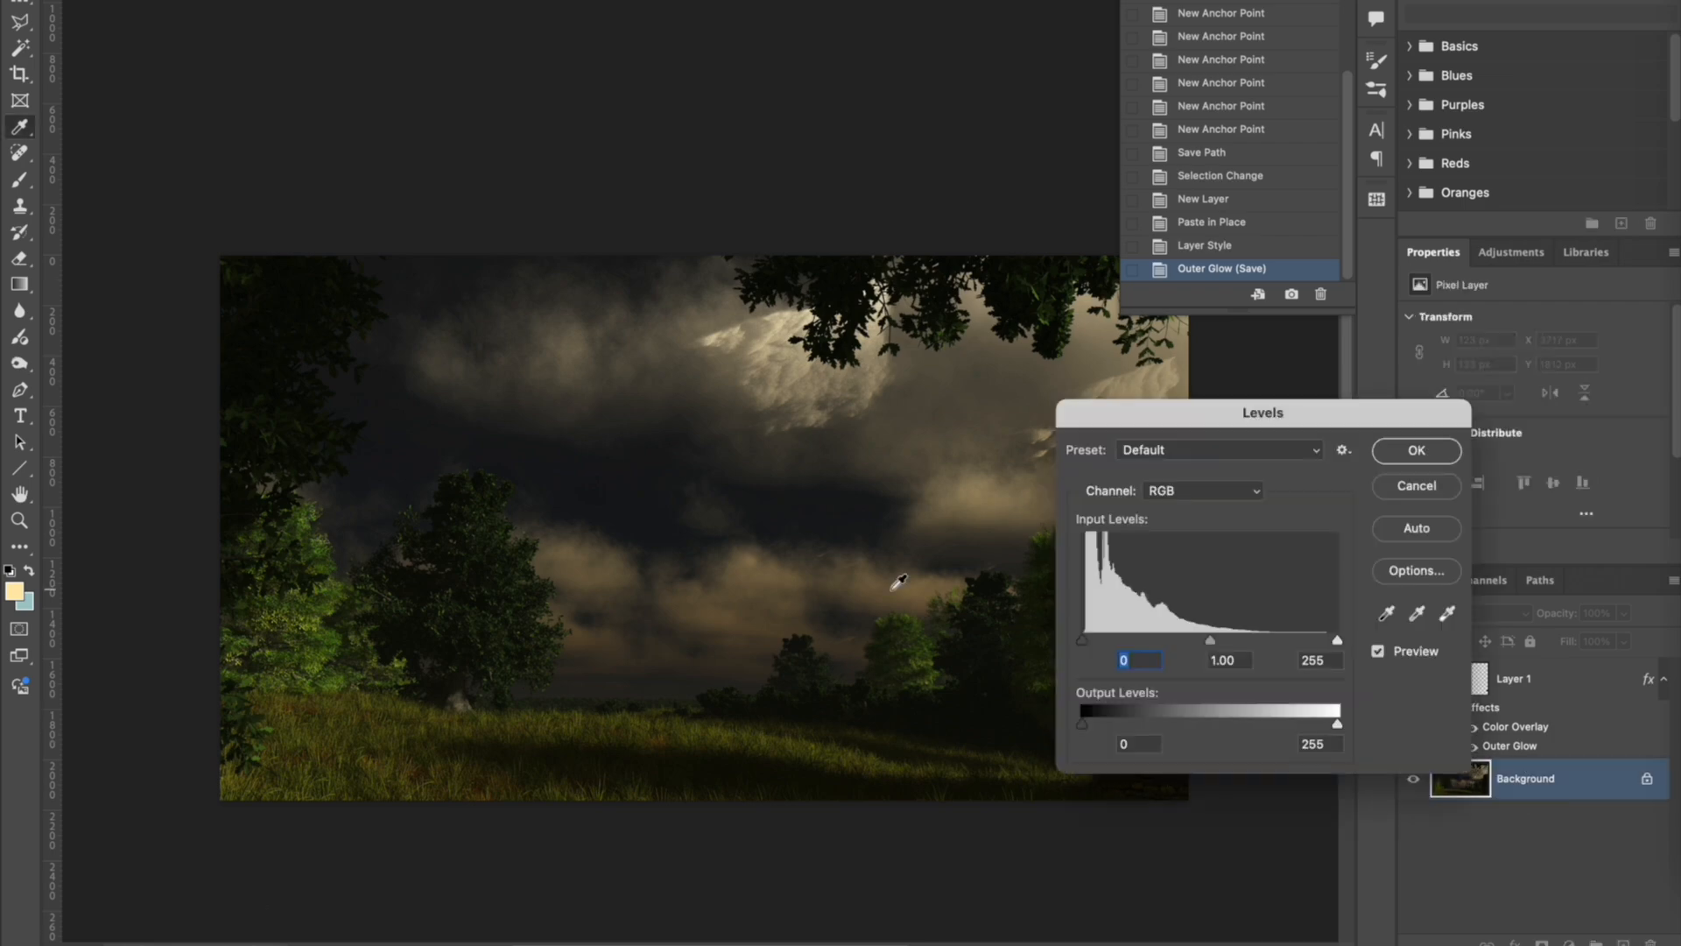
{"action": "left_click_drag", "start_coordinate": [1134, 427], "coordinate": [1244, 135]}
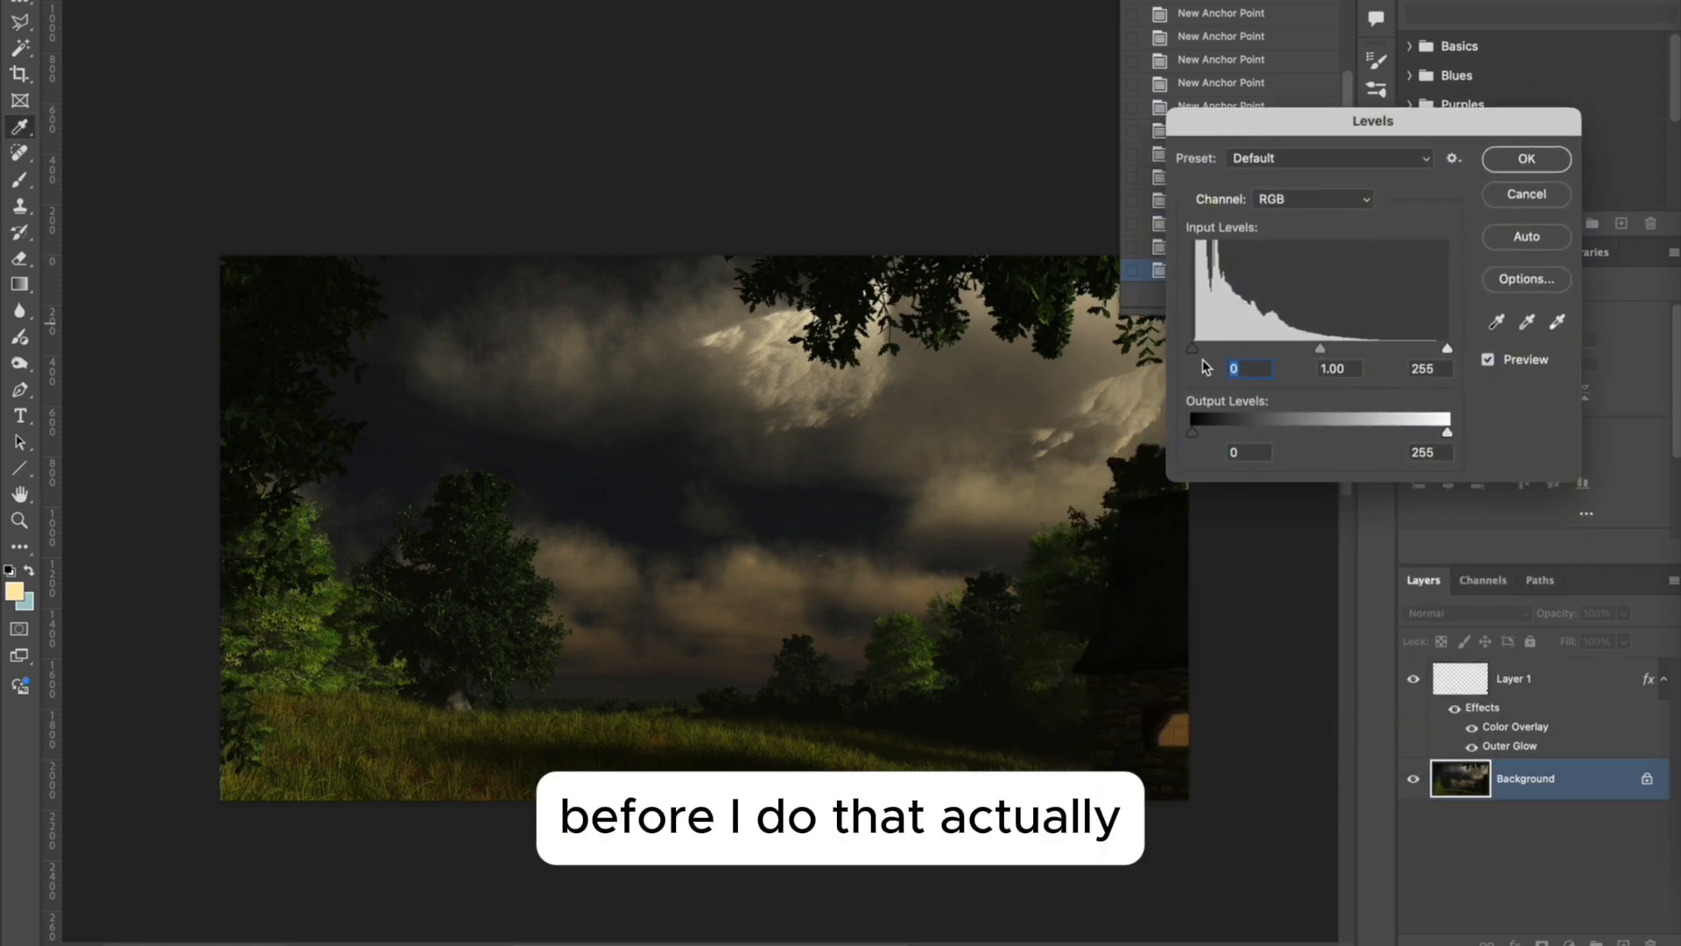
{"action": "left_click_drag", "start_coordinate": [1200, 354], "coordinate": [1203, 353]}
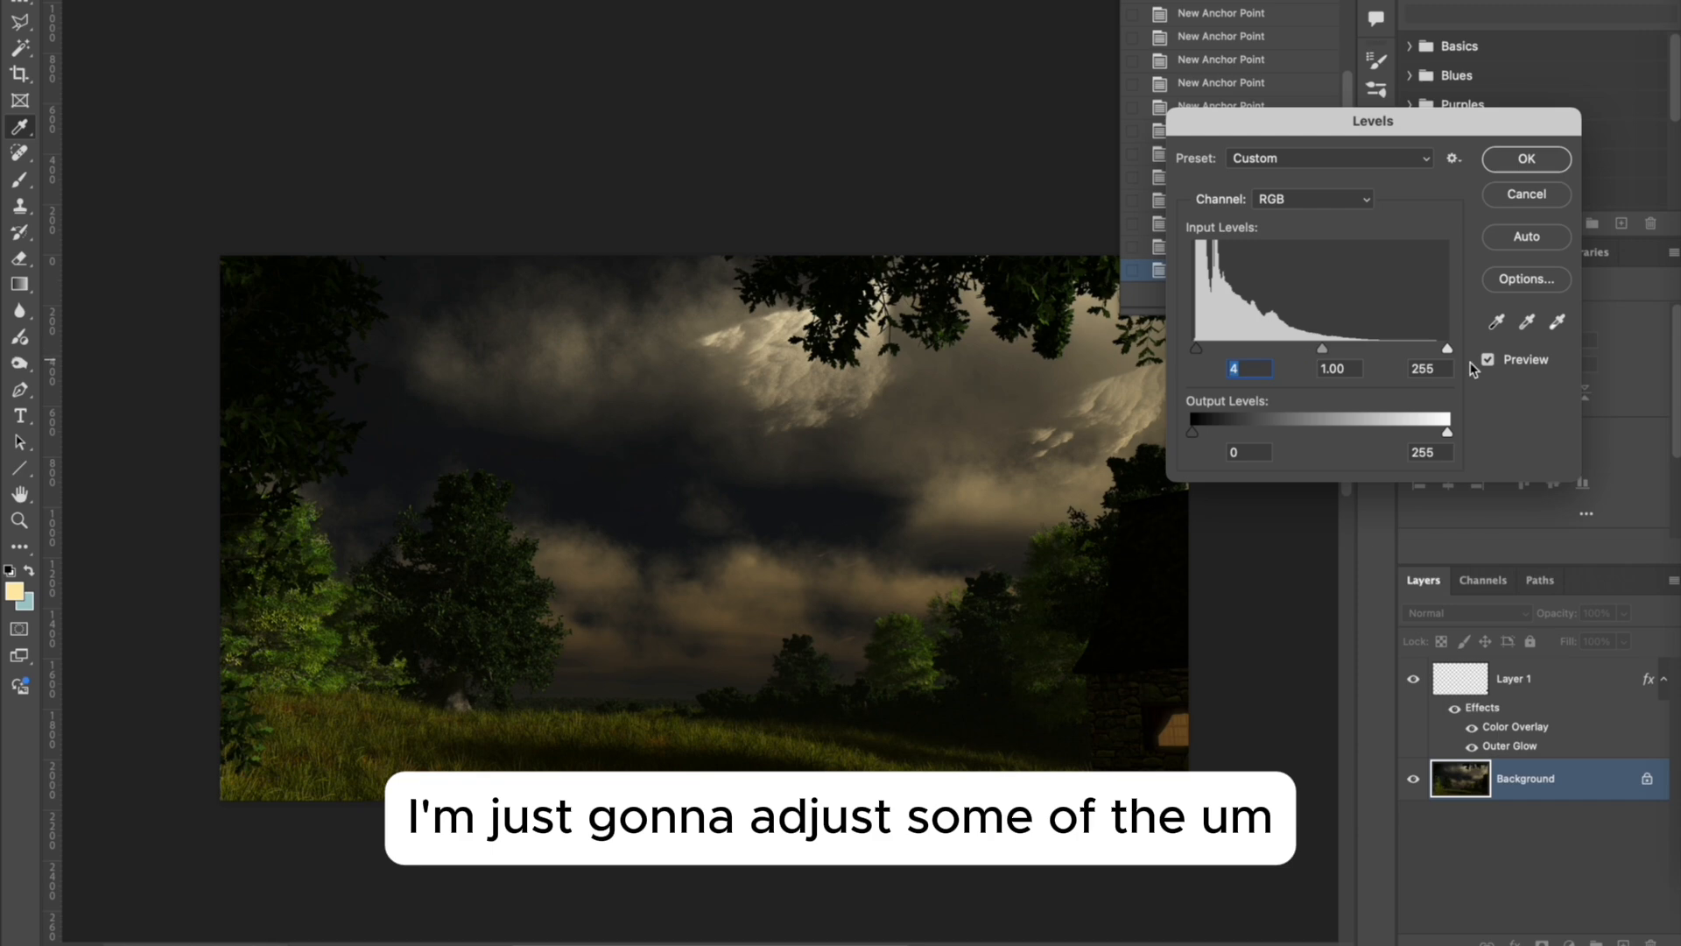
{"action": "left_click_drag", "start_coordinate": [1446, 350], "coordinate": [1441, 350]}
{"action": "left_click_drag", "start_coordinate": [1320, 354], "coordinate": [1330, 354]}
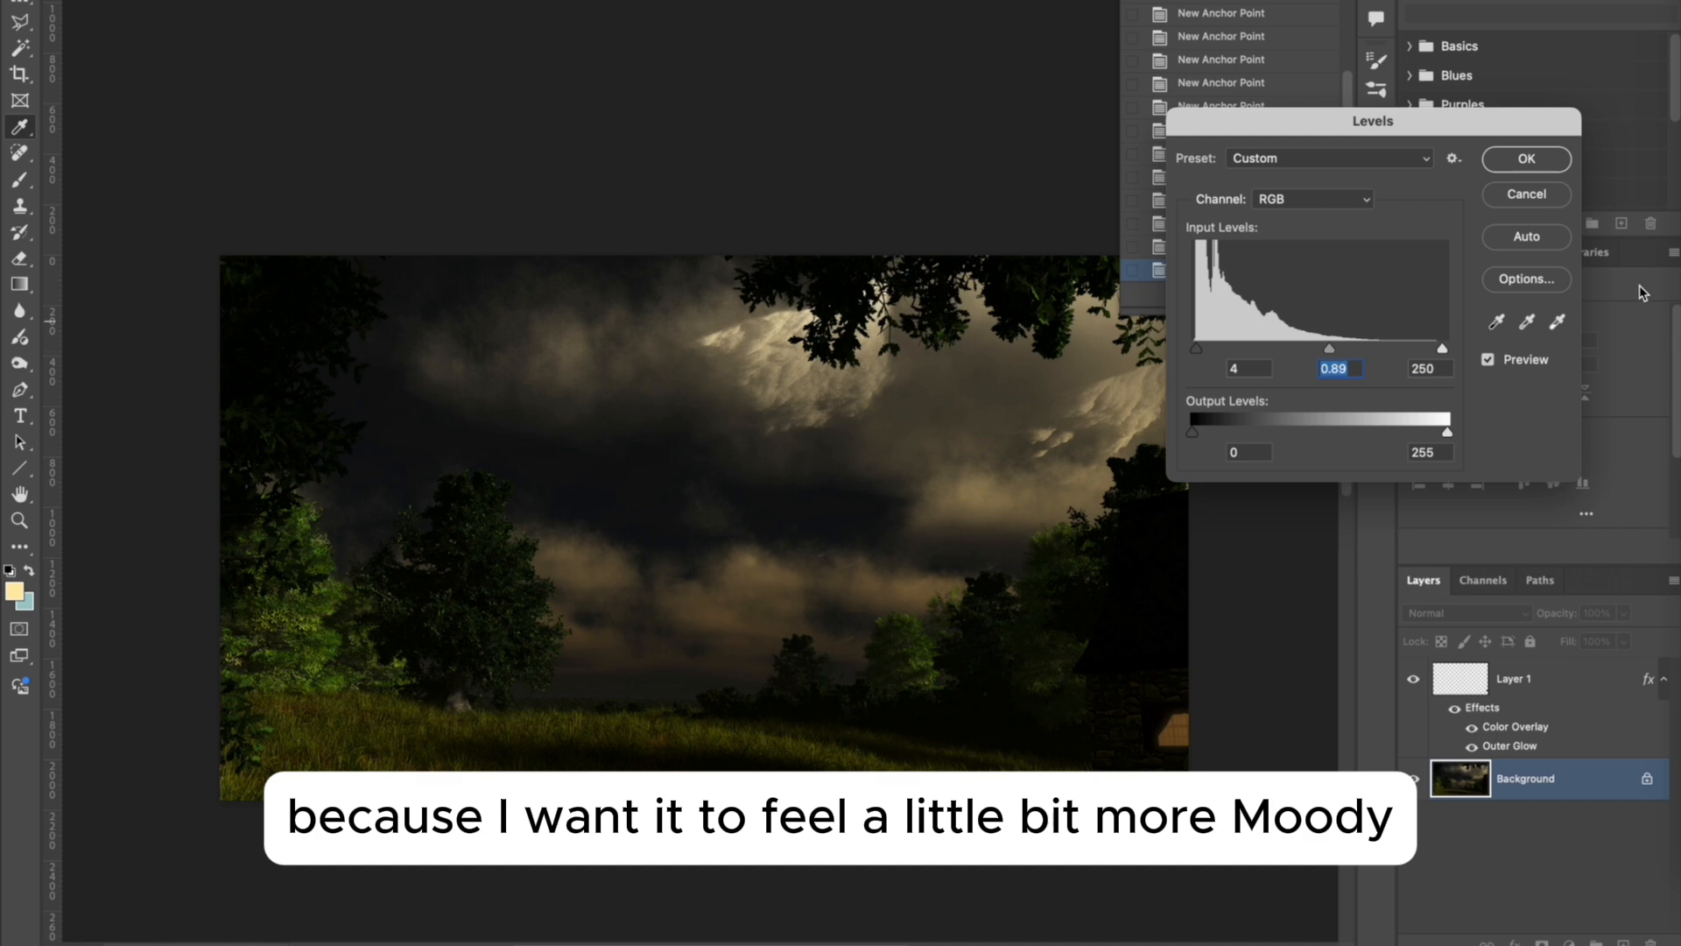
{"action": "left_click", "coordinate": [1508, 355]}
{"action": "left_click", "coordinate": [1508, 354]}
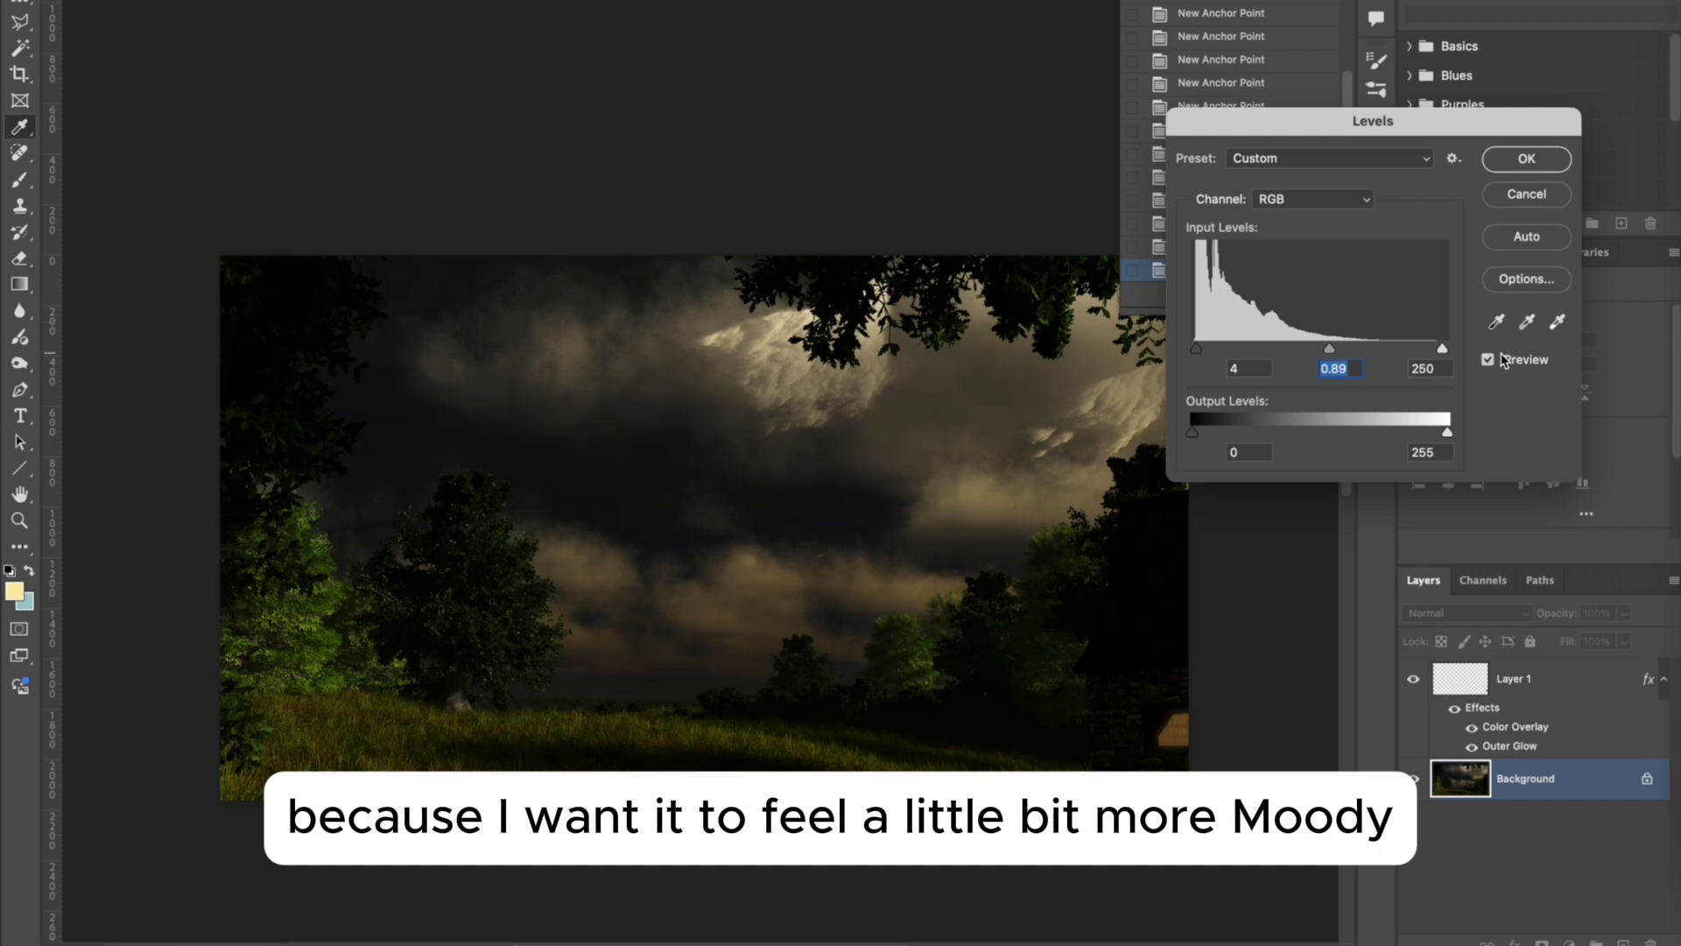
{"action": "left_click", "coordinate": [1509, 166]}
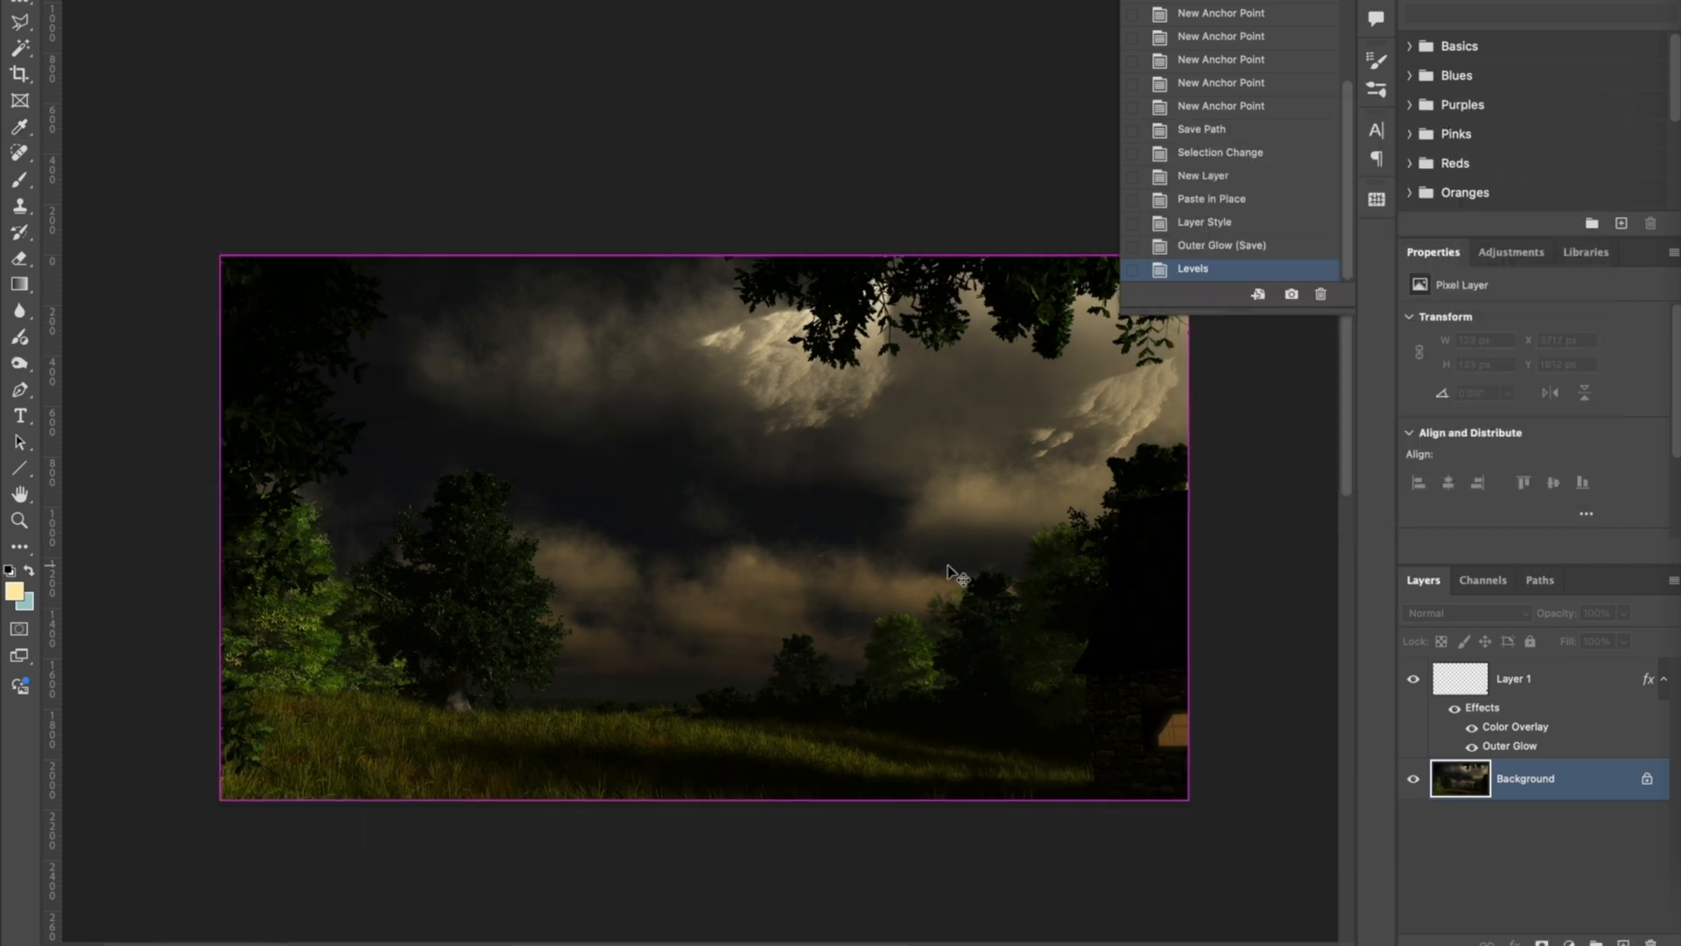
Apply Curves to the Background layer with an RGB point at input 86 and output 91.
{"action": "key", "text": "super+m"}
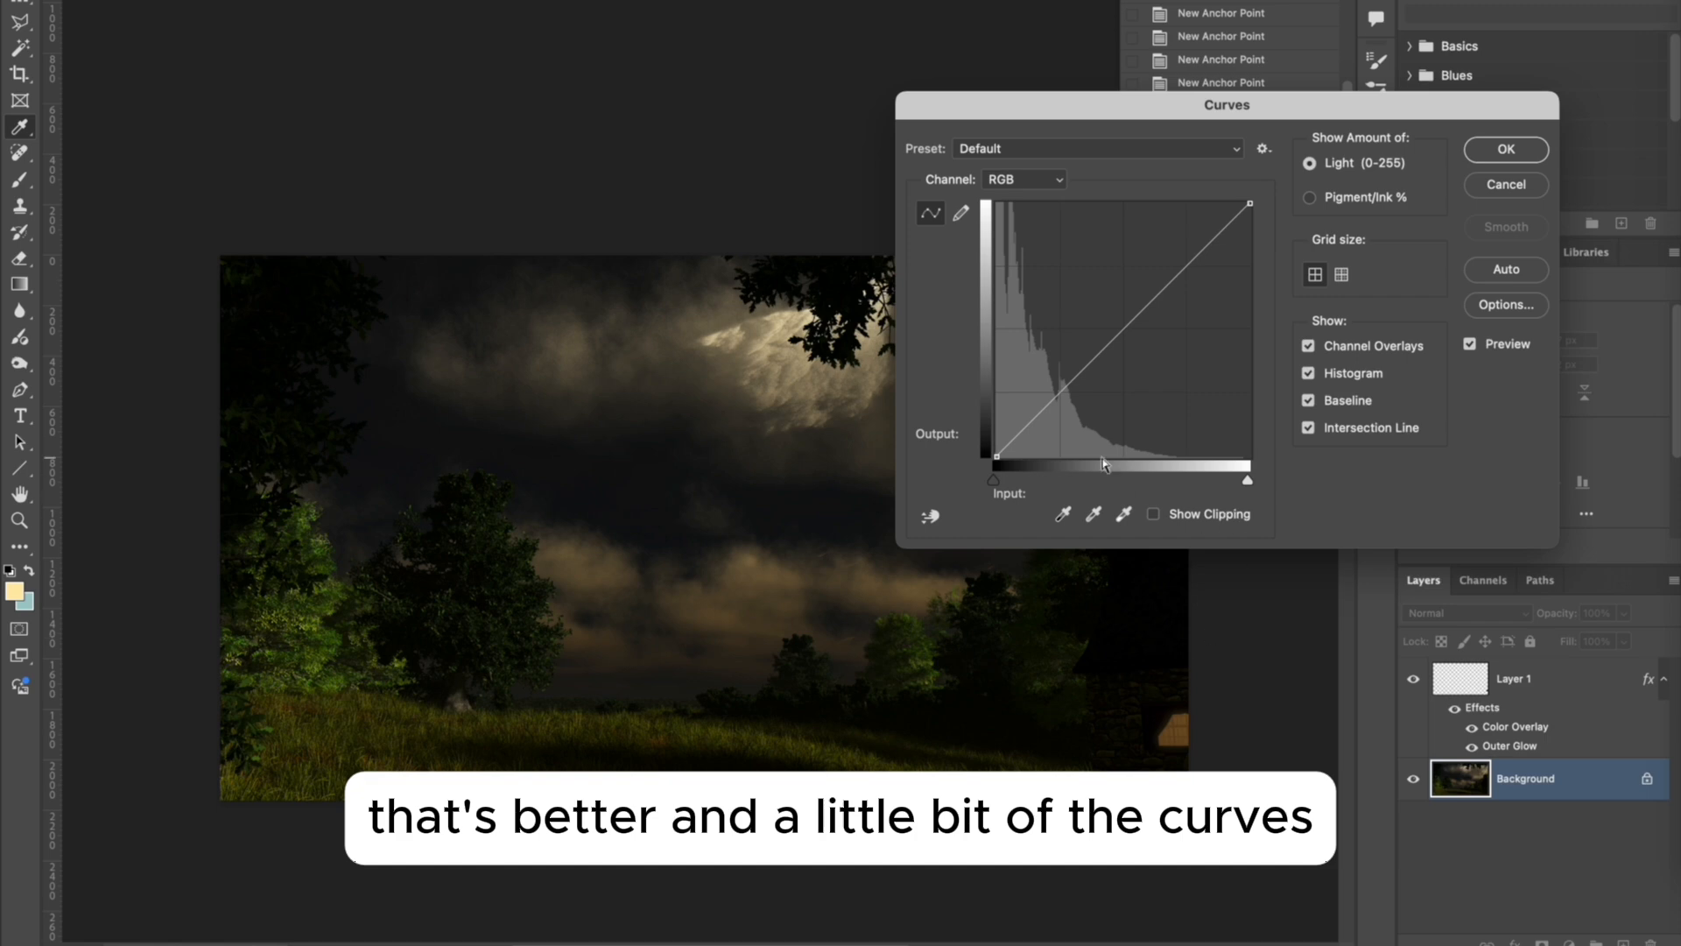
{"action": "left_click", "coordinate": [1087, 367]}
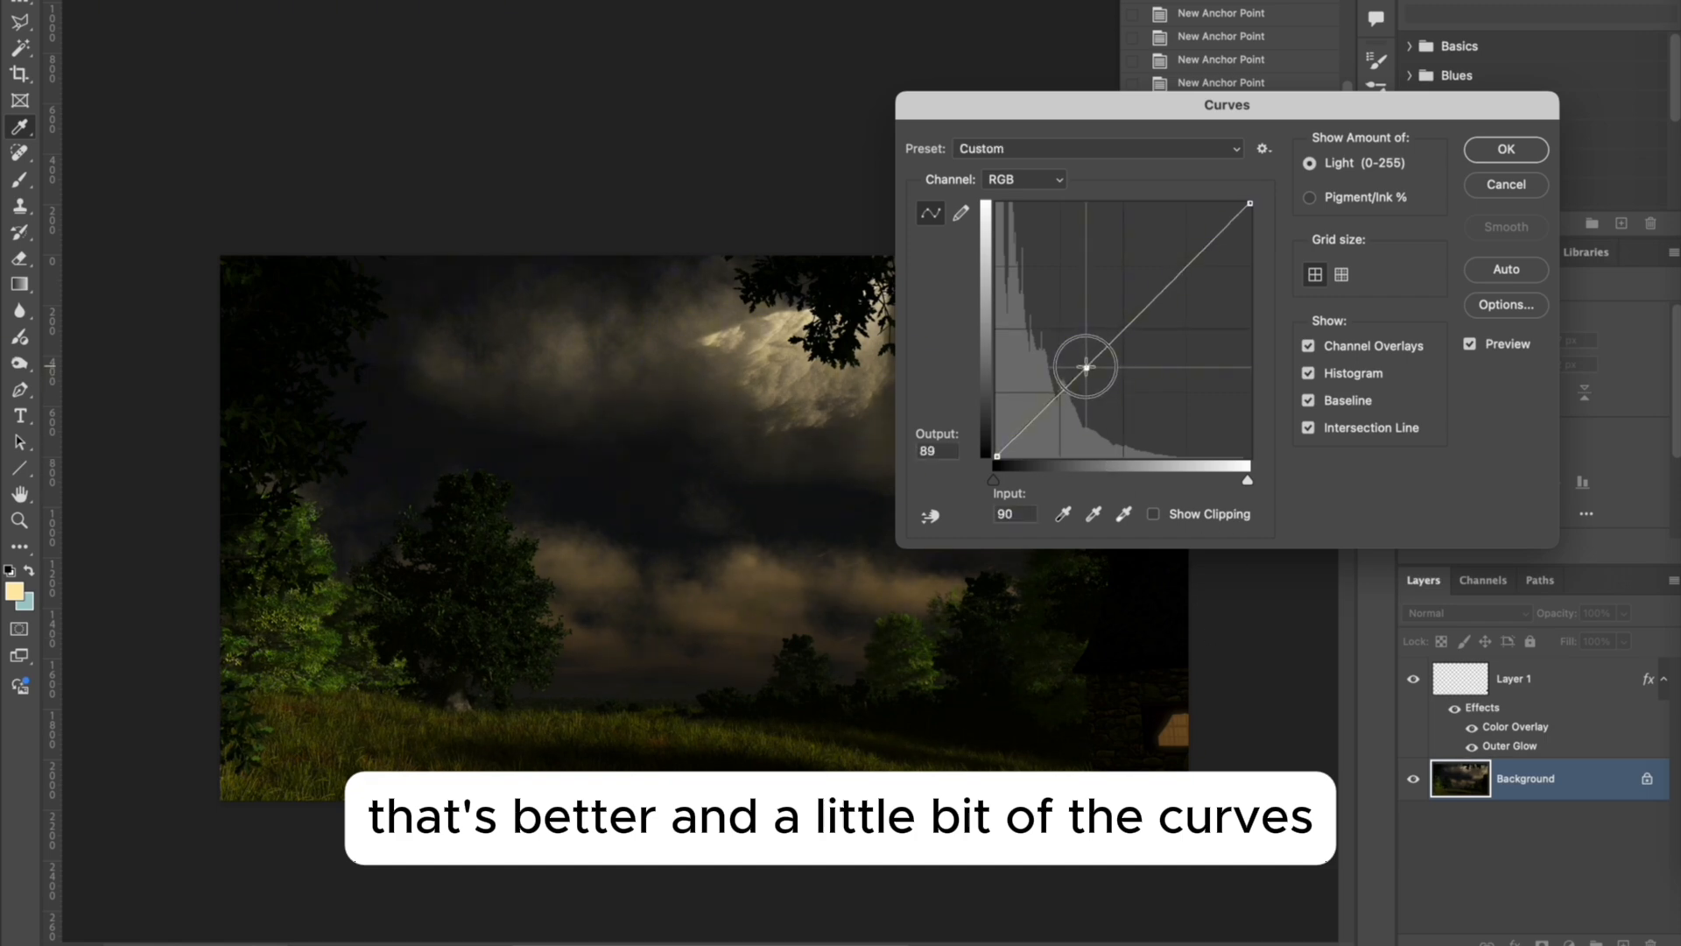
{"action": "left_click_drag", "start_coordinate": [1087, 367], "coordinate": [1082, 364]}
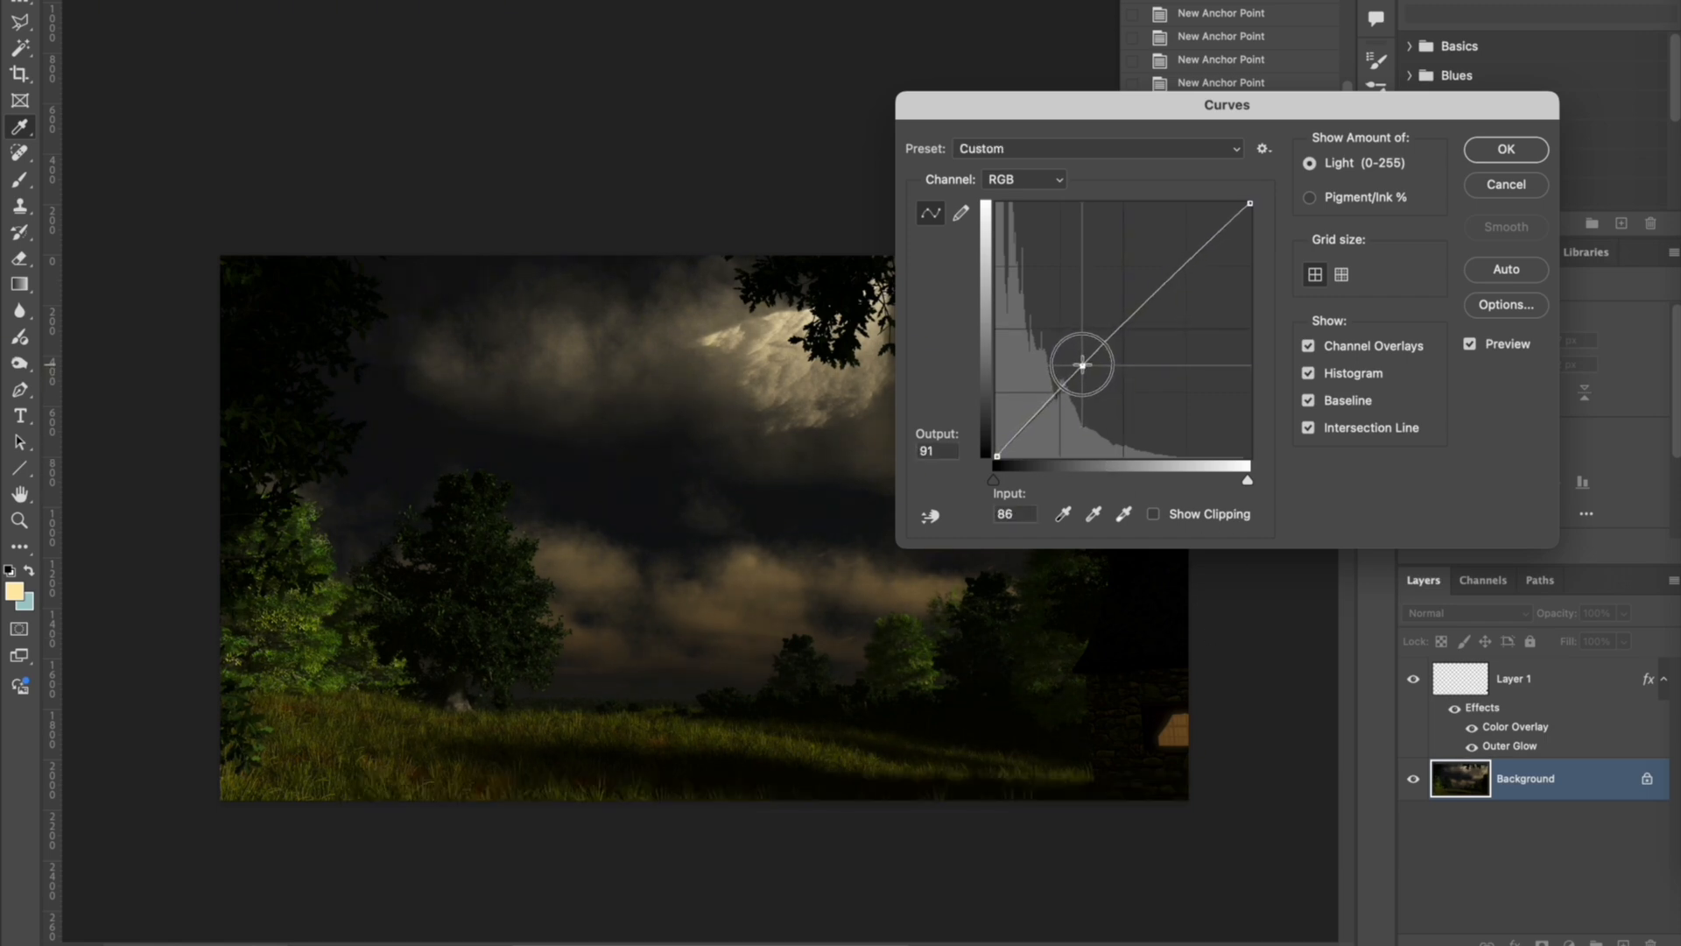
{"action": "left_click", "coordinate": [1514, 345]}
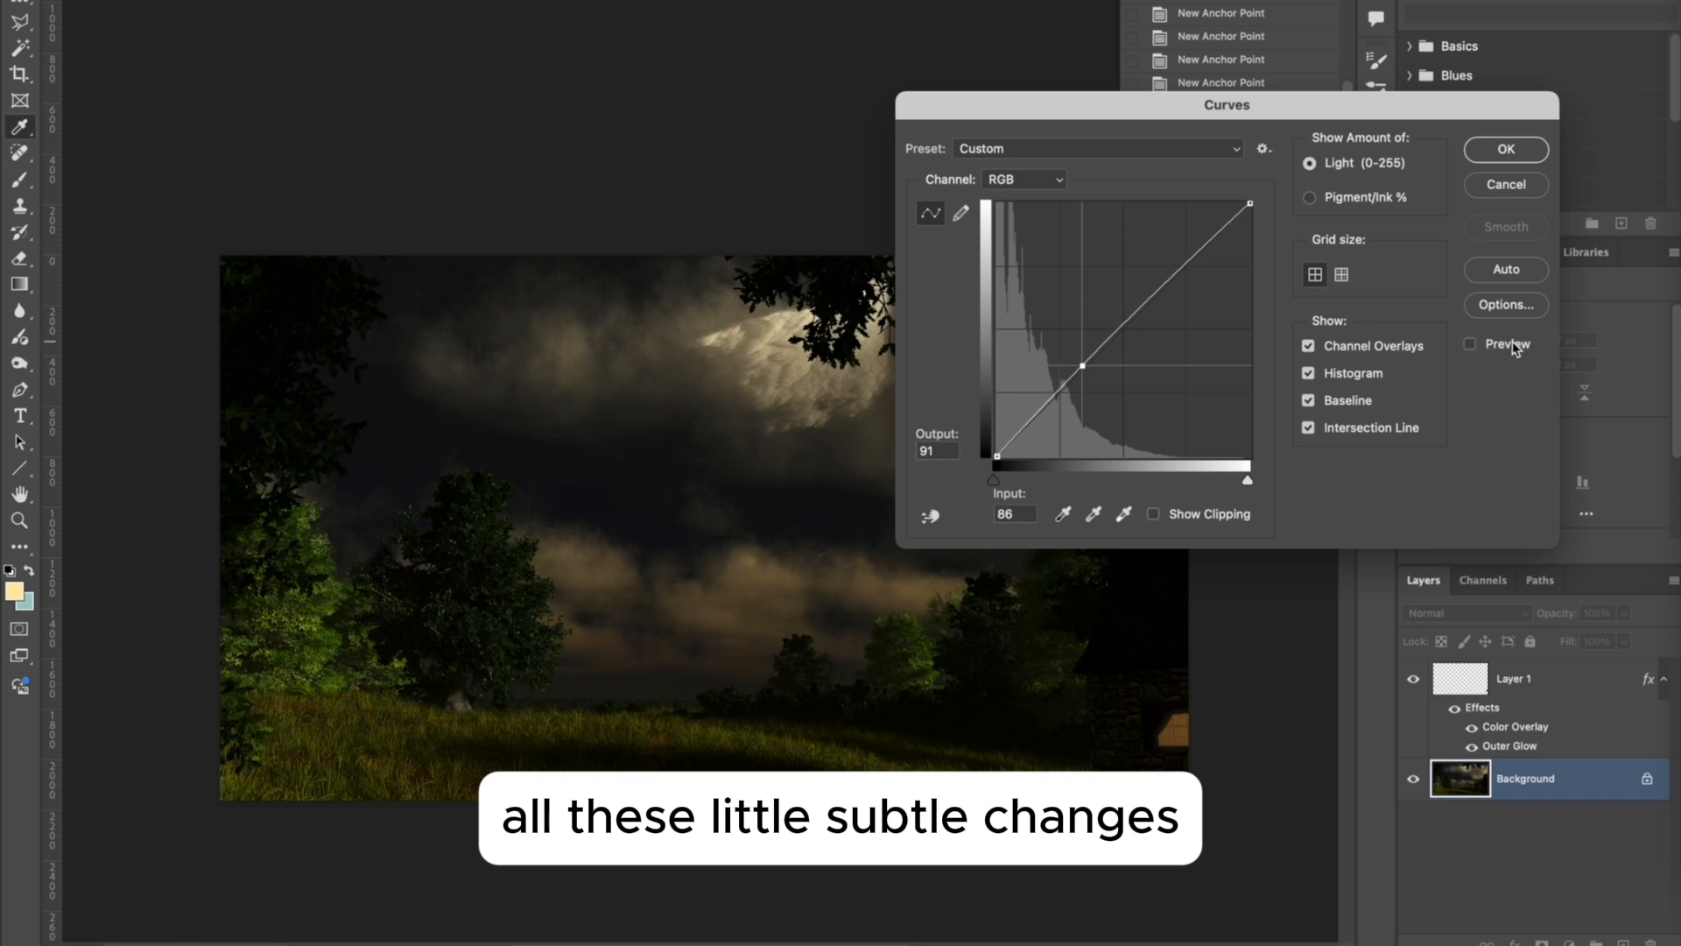
{"action": "key", "text": "Return"}
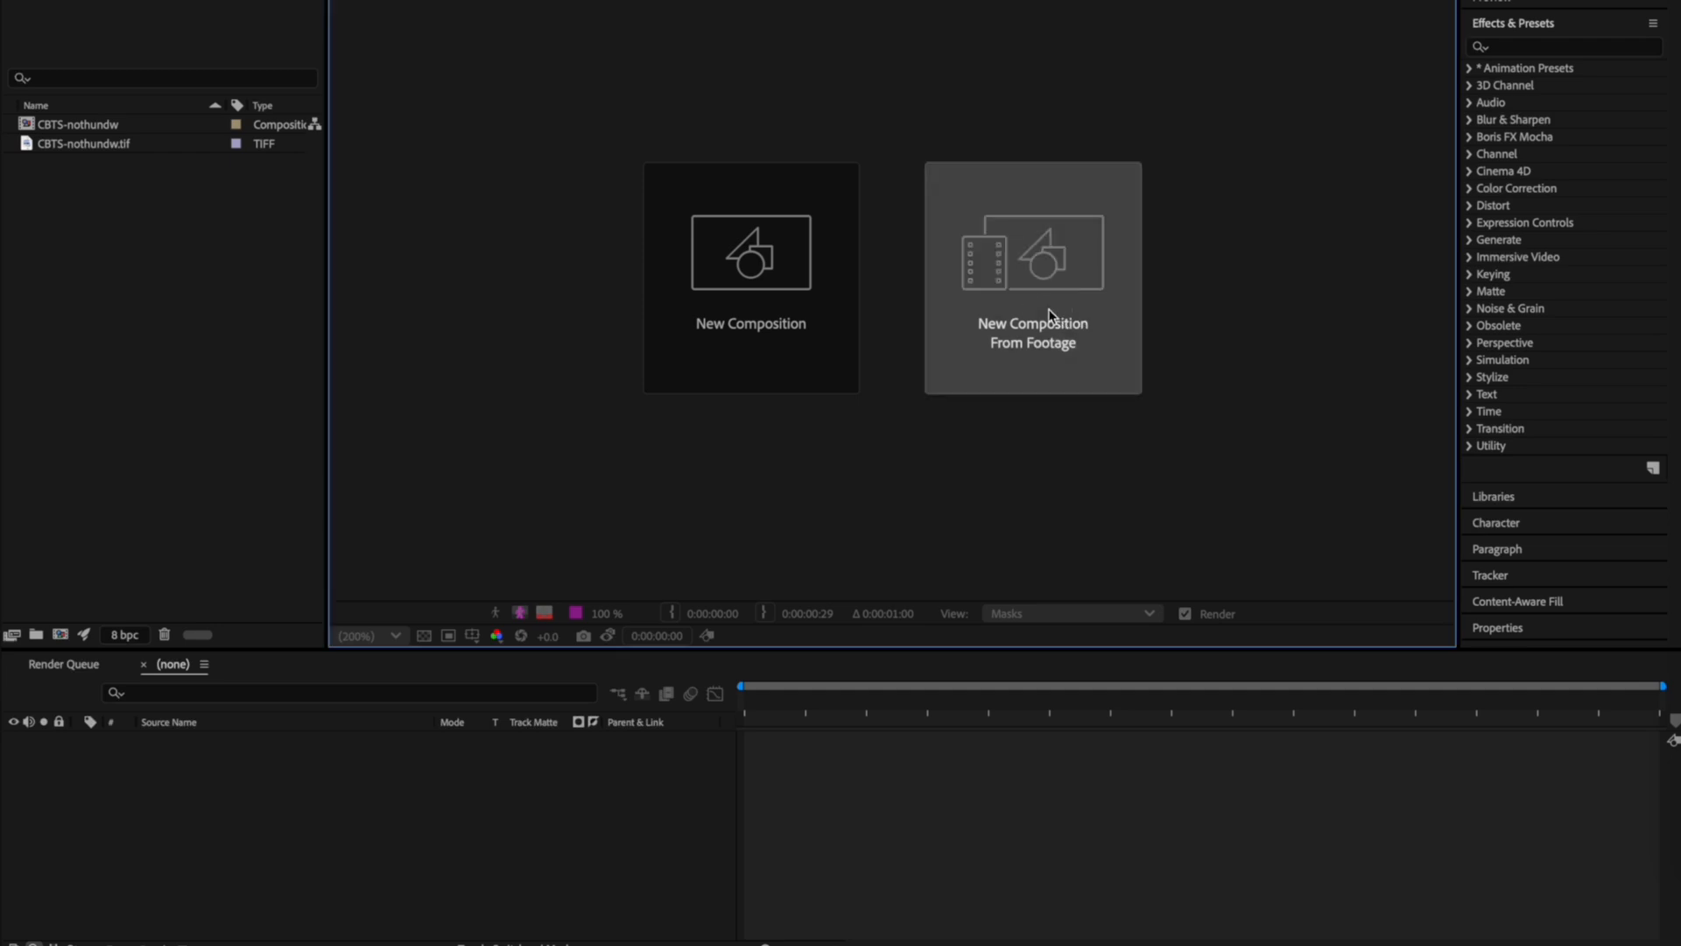
In After Effects, create a composition from CBTS-nothundw.psd with its layers retained, and open the nested CBTS-nothundw 2 composition.
{"action": "left_click", "coordinate": [1079, 317]}
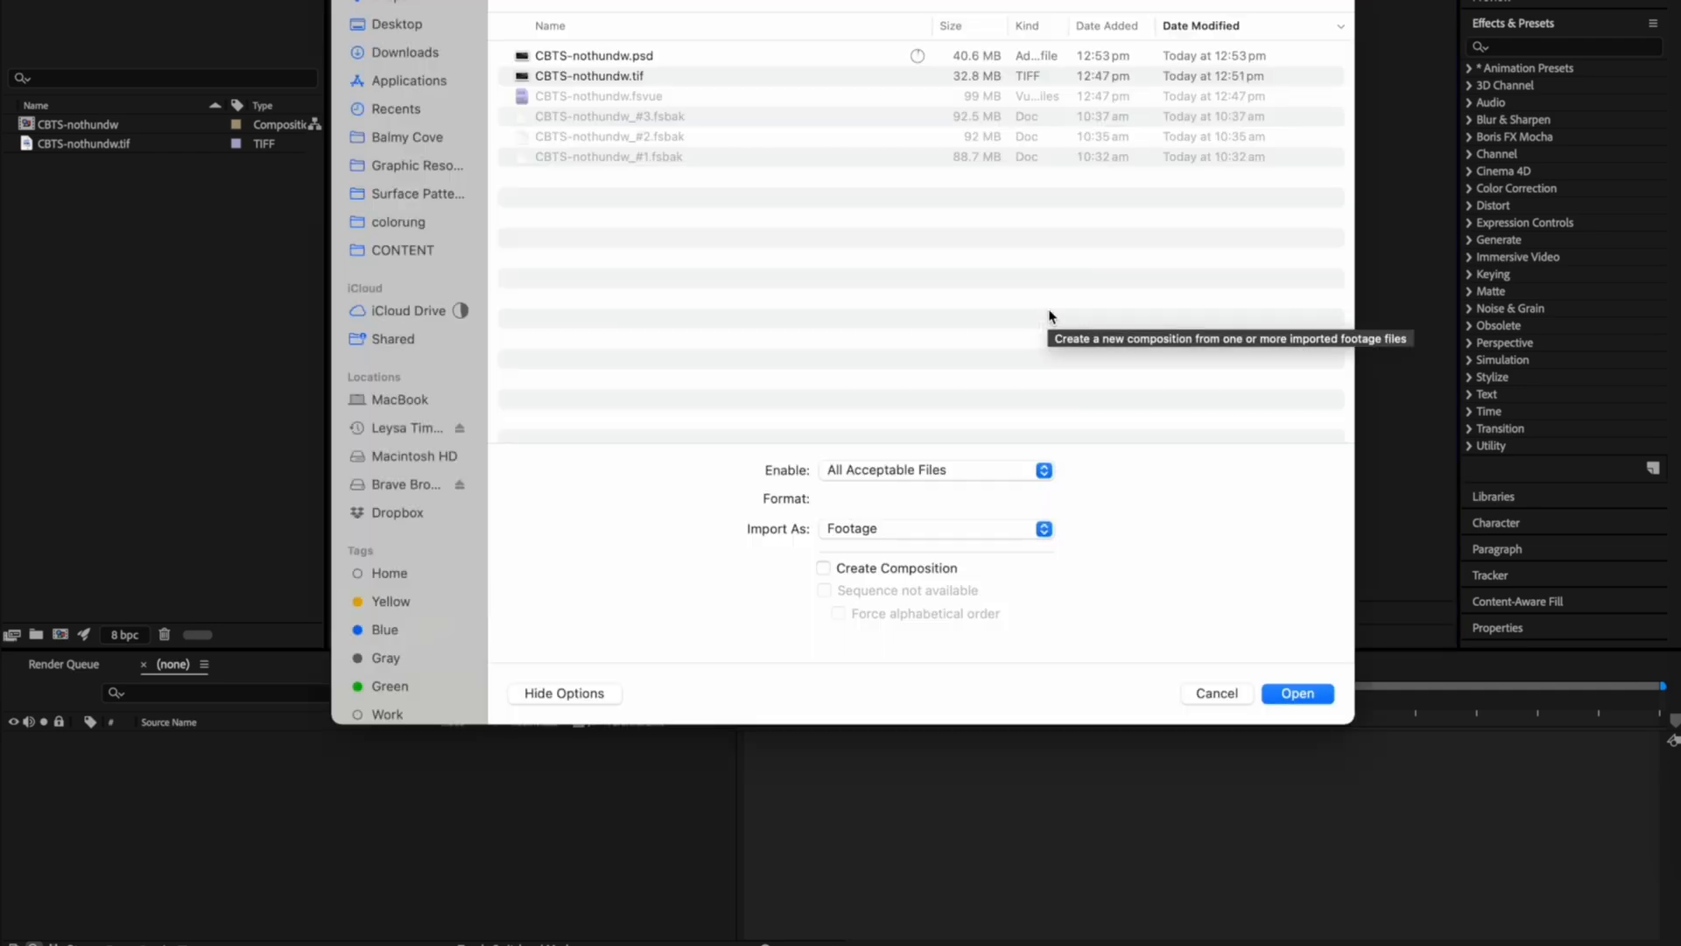
{"action": "double_click", "coordinate": [609, 58]}
{"action": "left_click", "coordinate": [915, 489]}
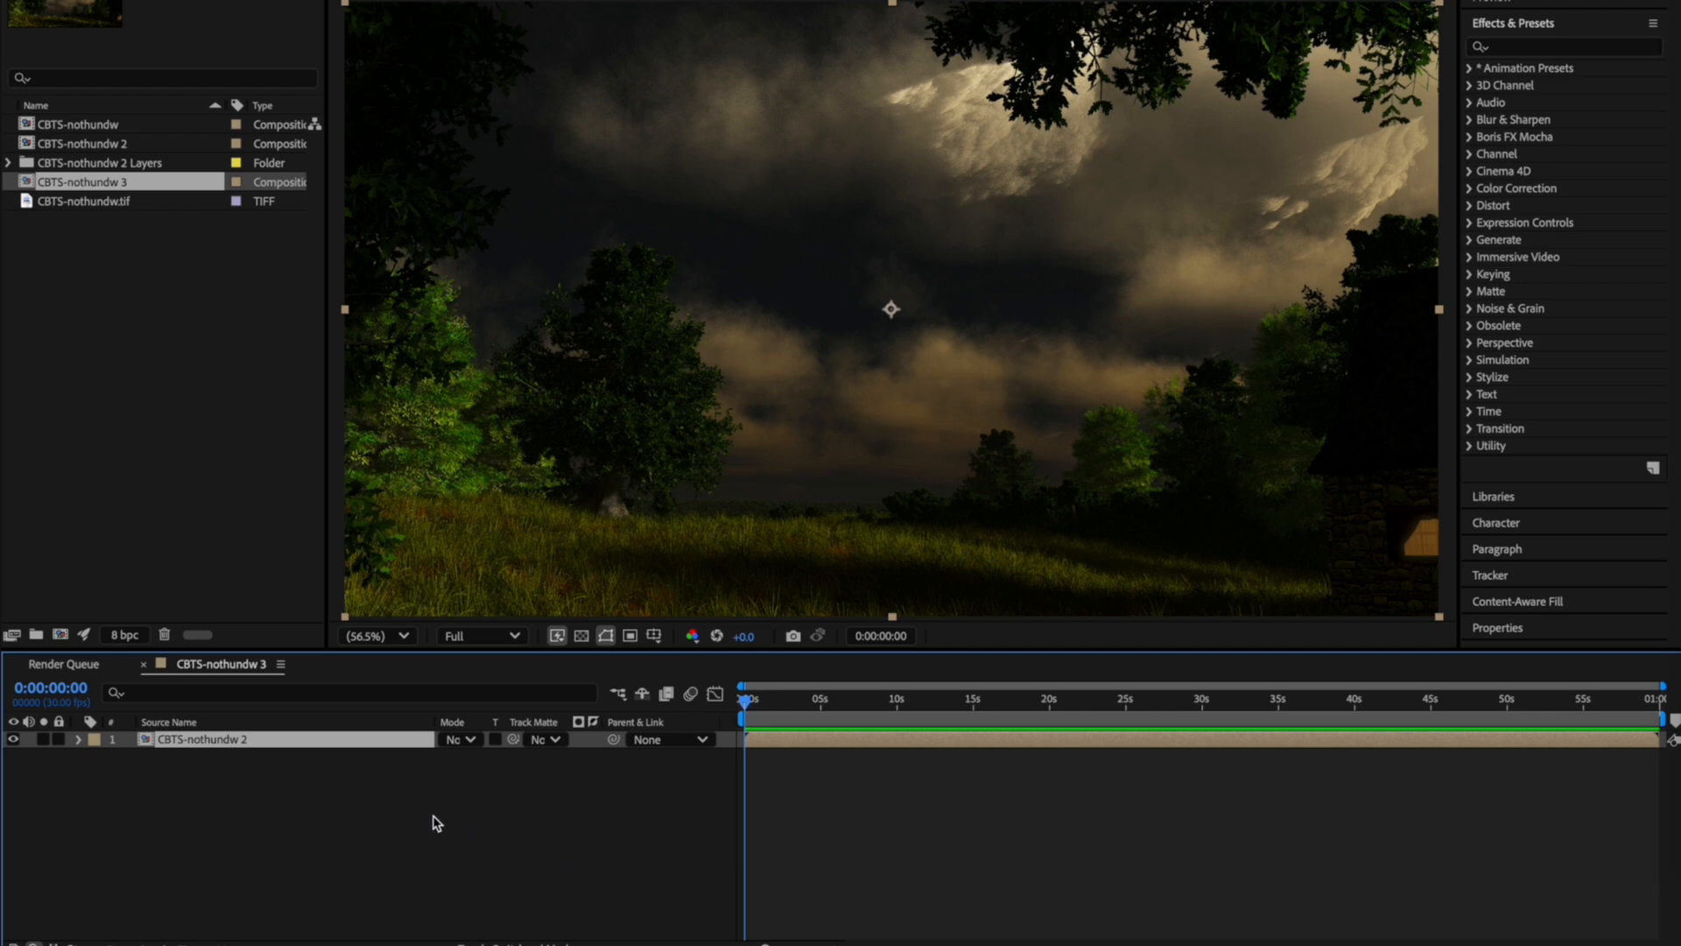
{"action": "double_click", "coordinate": [347, 741]}
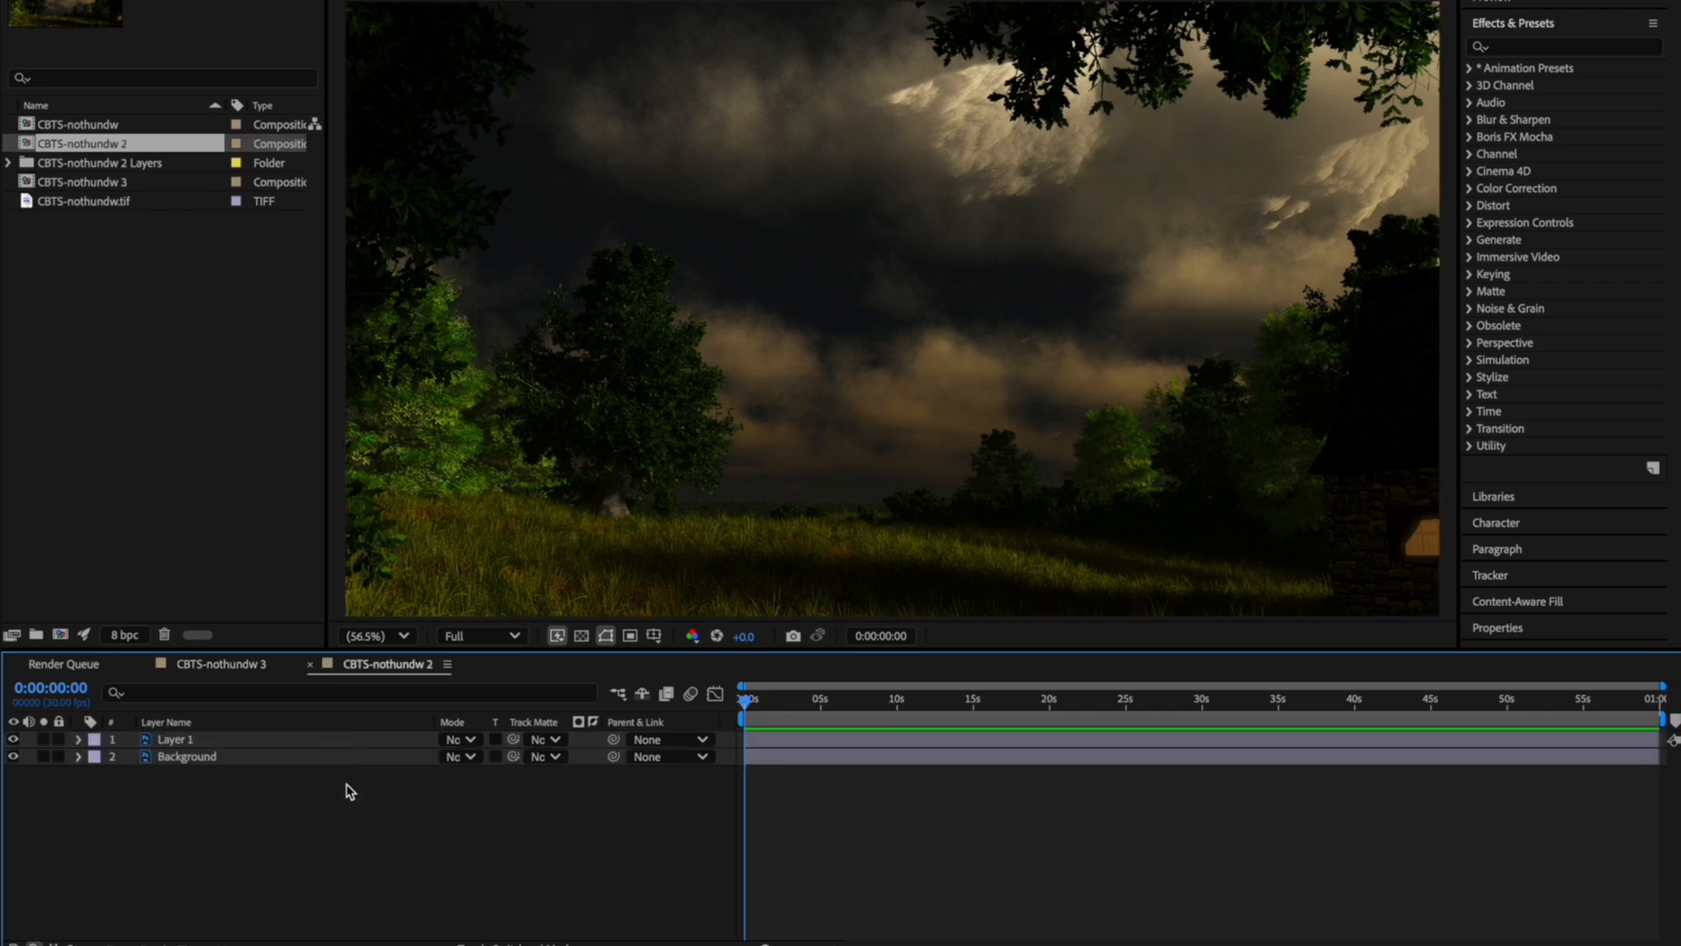
Apply the Stylize Glow effect to Layer 1 with a Glow Threshold of 27.5% and a Glow Radius of 46.
{"action": "left_click", "coordinate": [258, 740]}
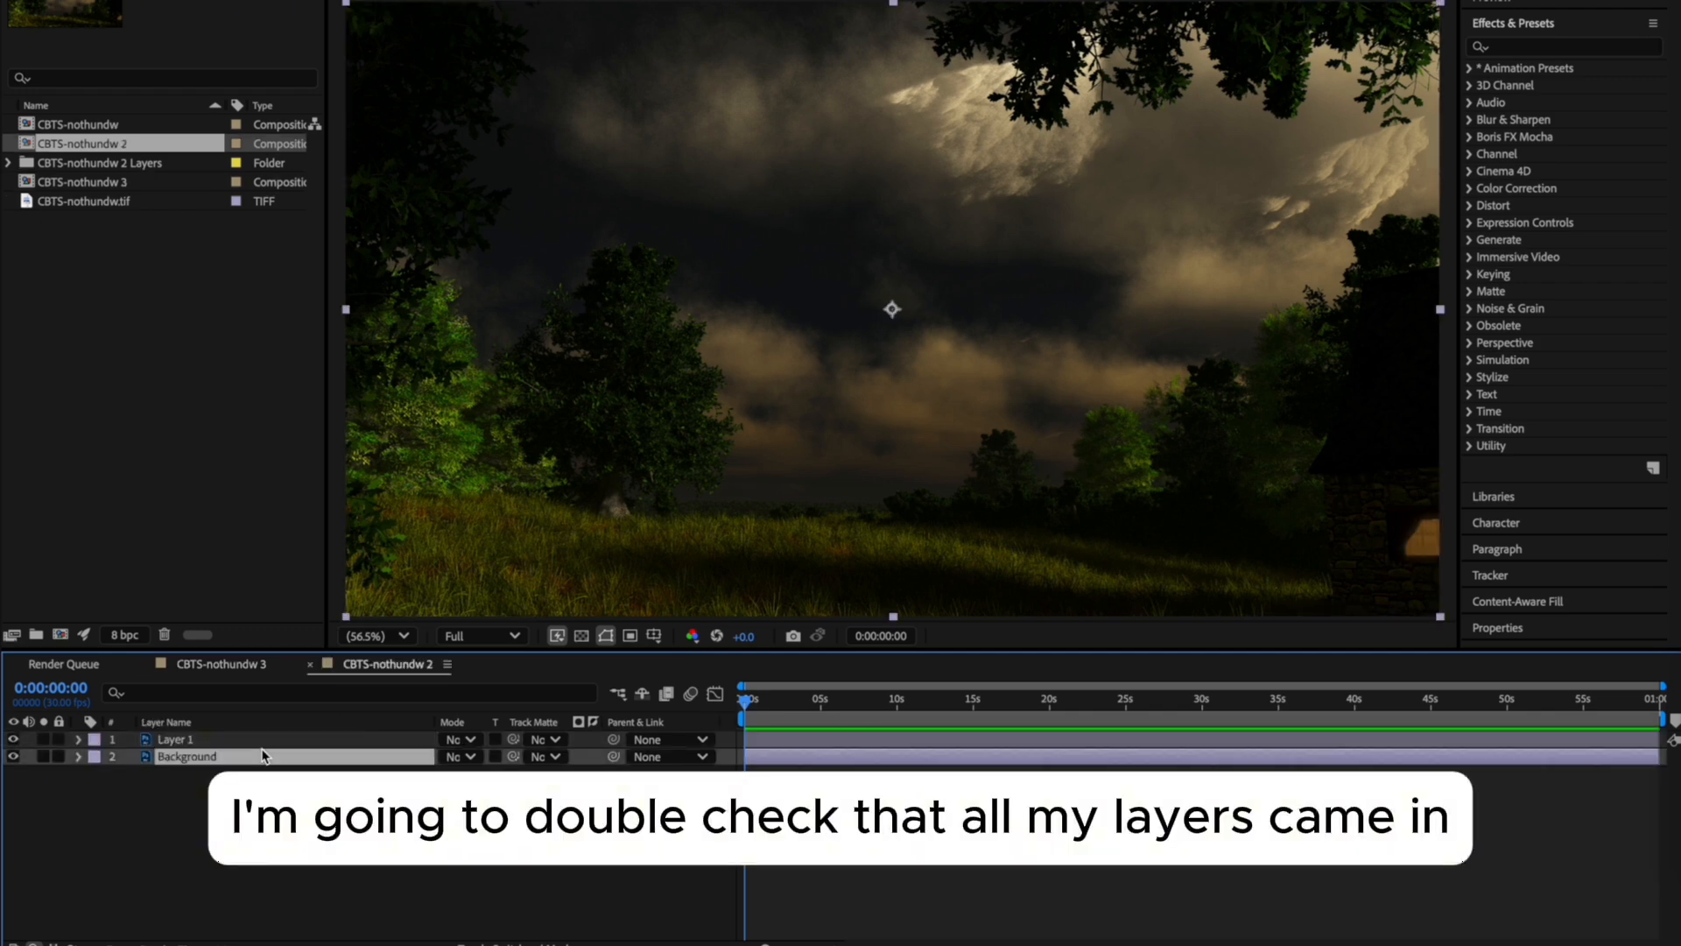
{"action": "left_click", "coordinate": [1535, 49]}
{"action": "type", "text": "glow"}
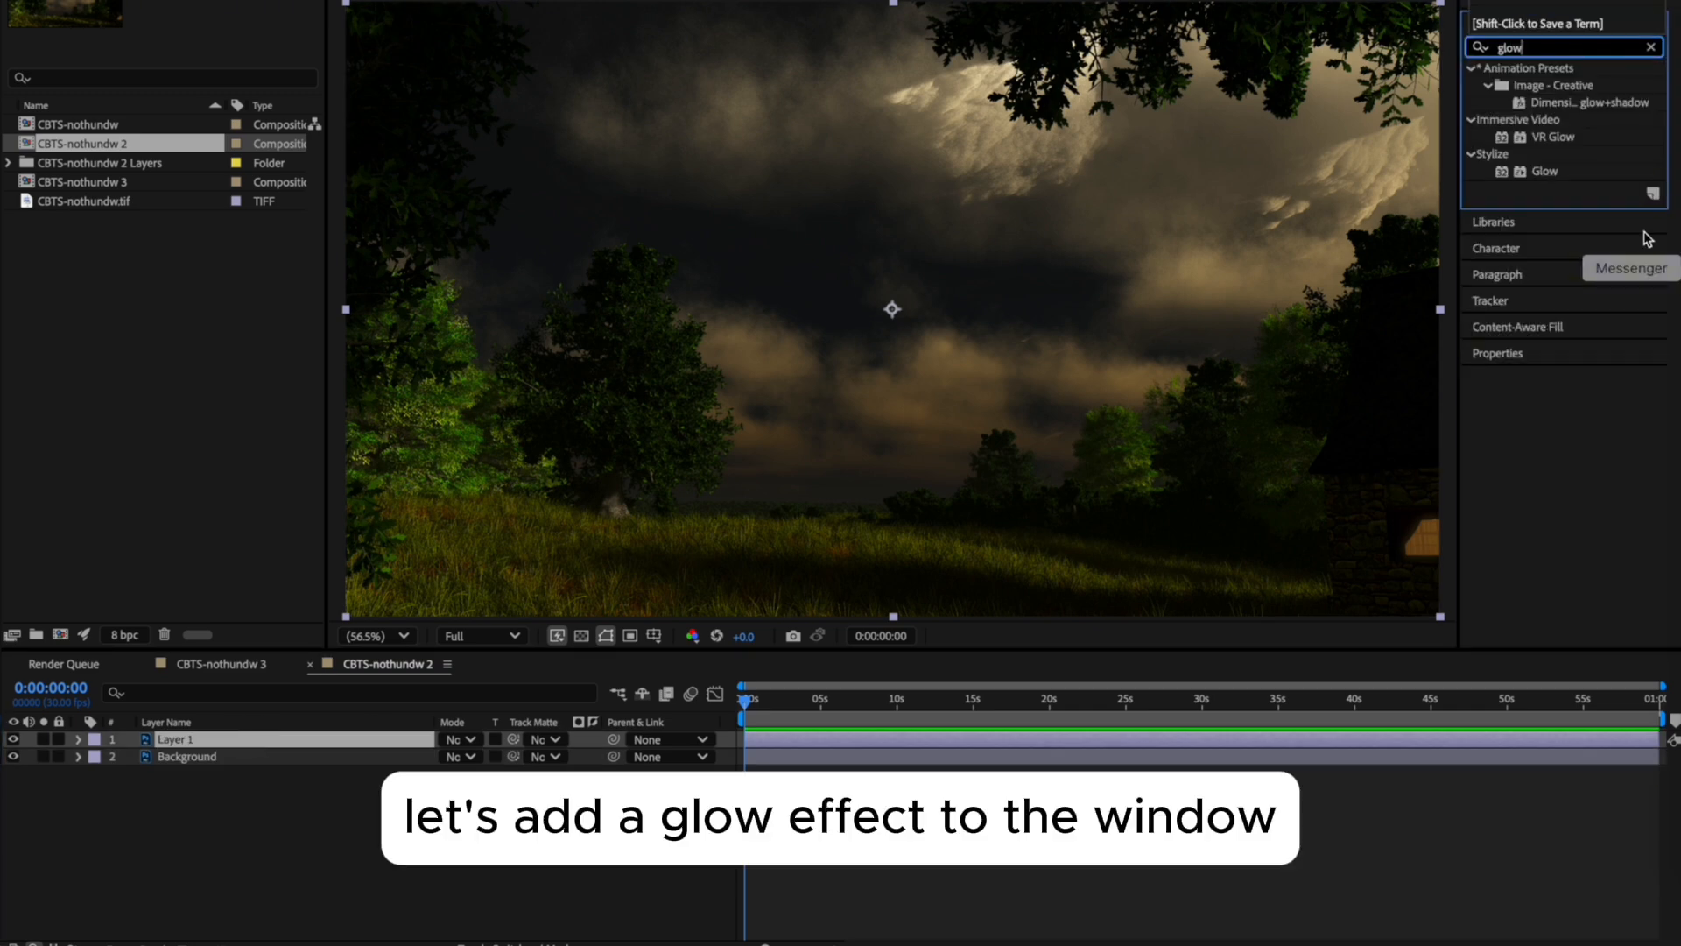
{"action": "left_click_drag", "start_coordinate": [1545, 172], "coordinate": [275, 740]}
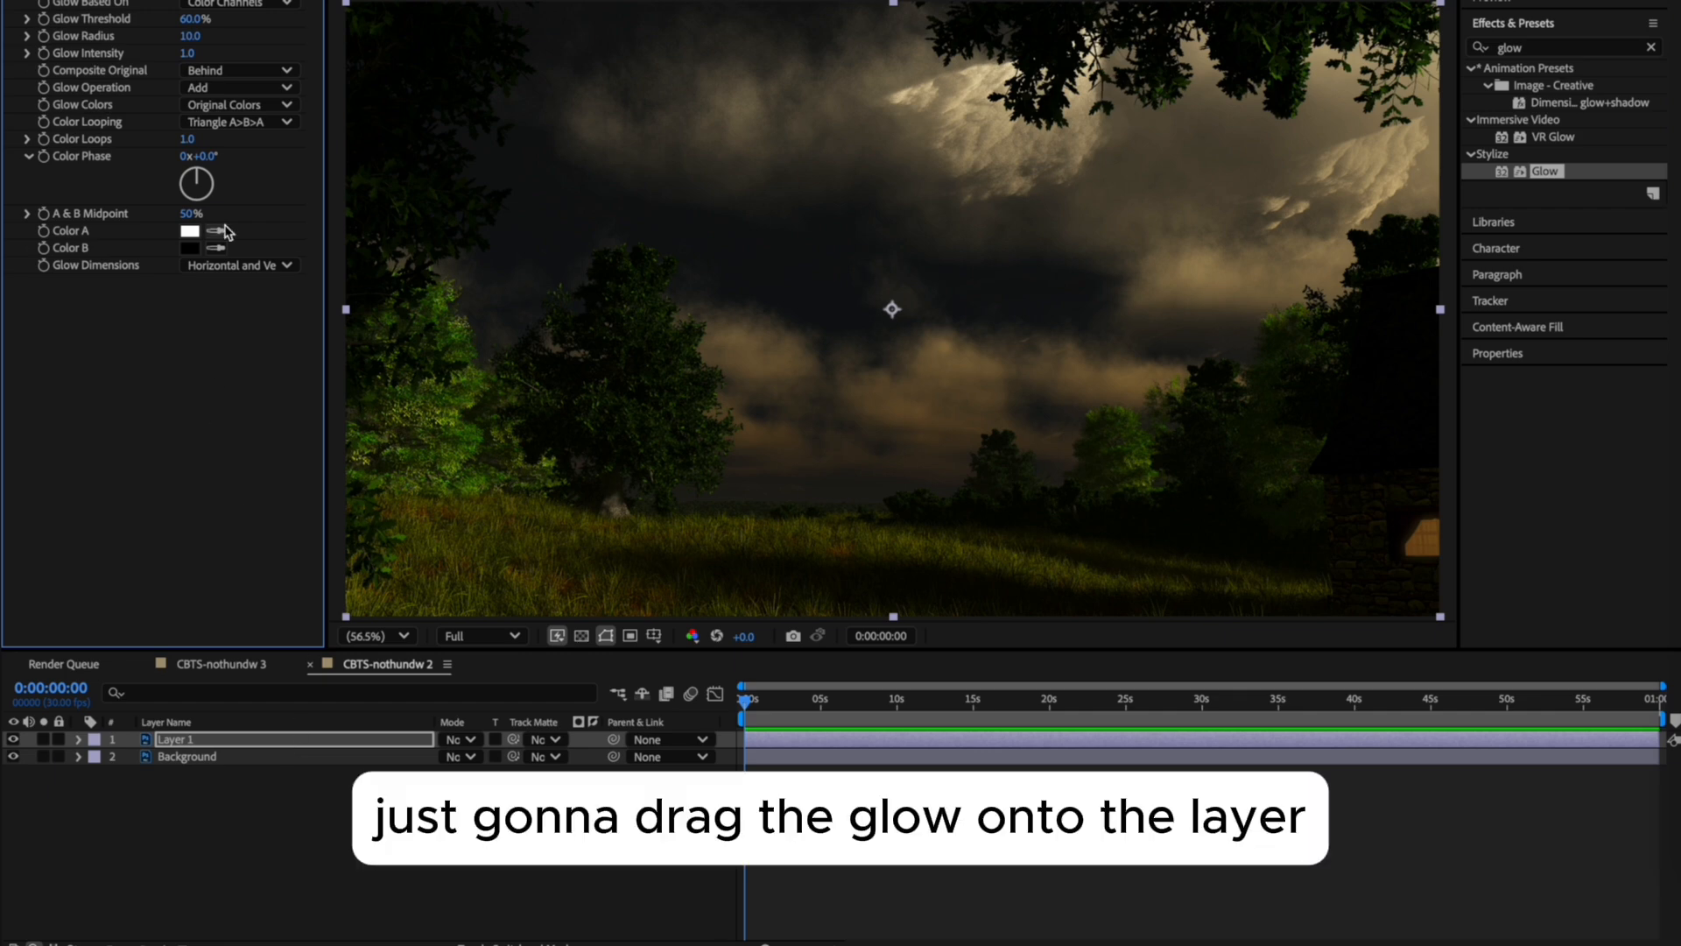
{"action": "left_click", "coordinate": [183, 37]}
{"action": "left_click_drag", "start_coordinate": [184, 36], "coordinate": [118, 22]}
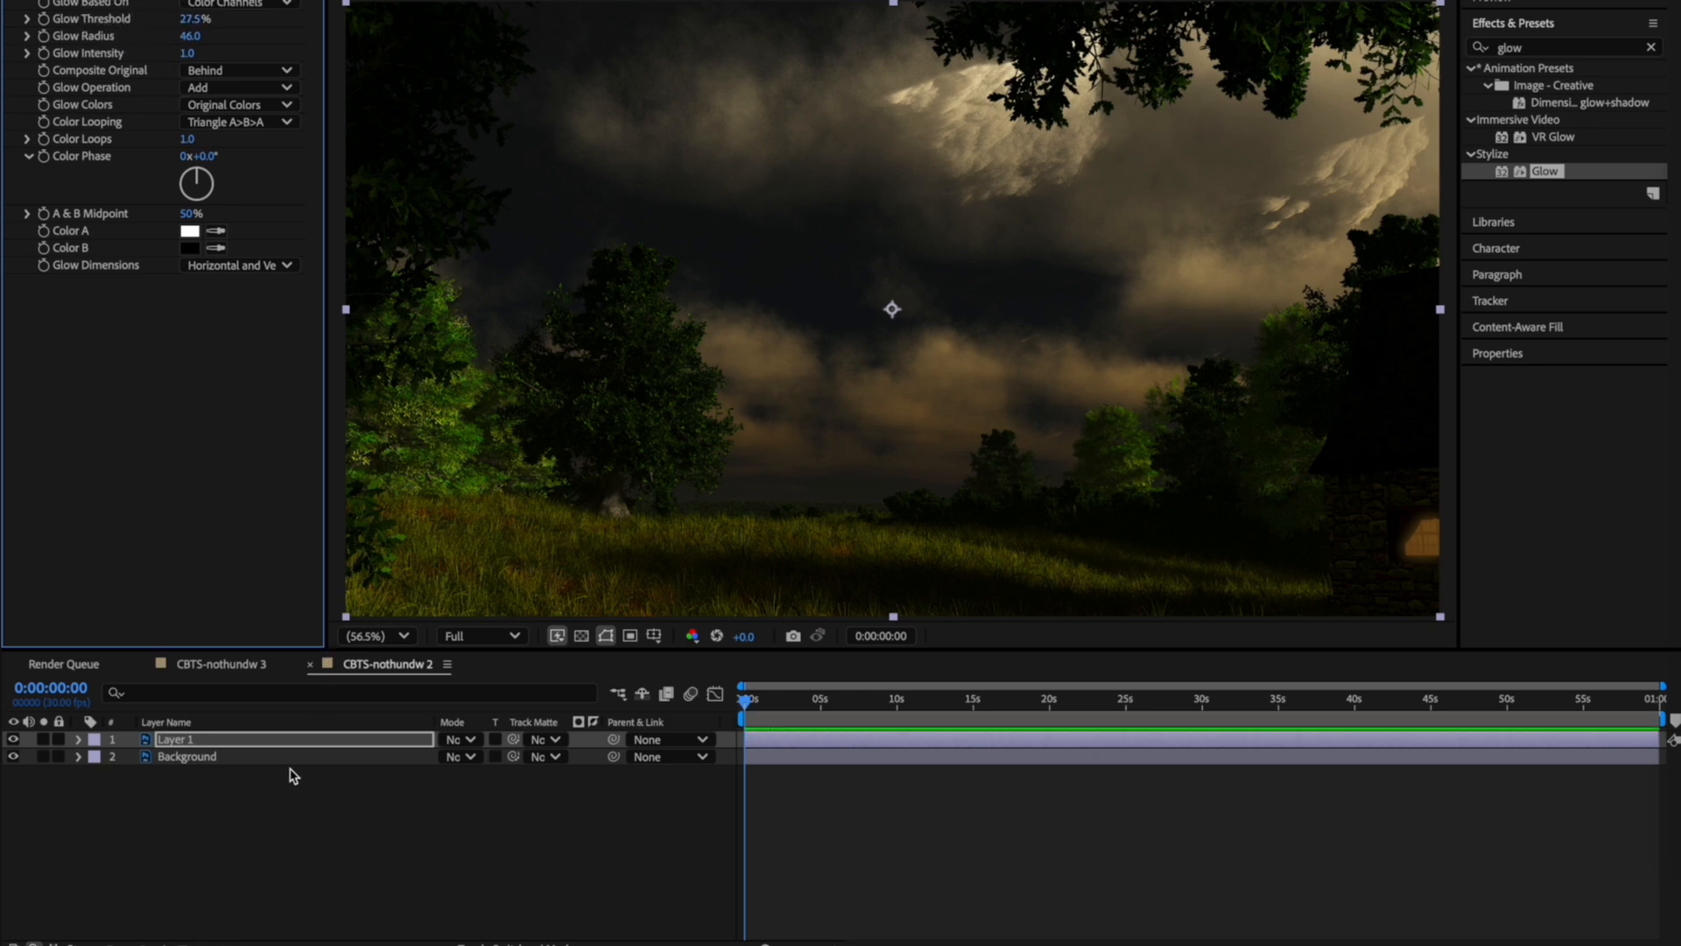
Reveal Layer 1's Opacity property and give it the expression wiggle(20,2).
{"action": "key", "text": "t"}
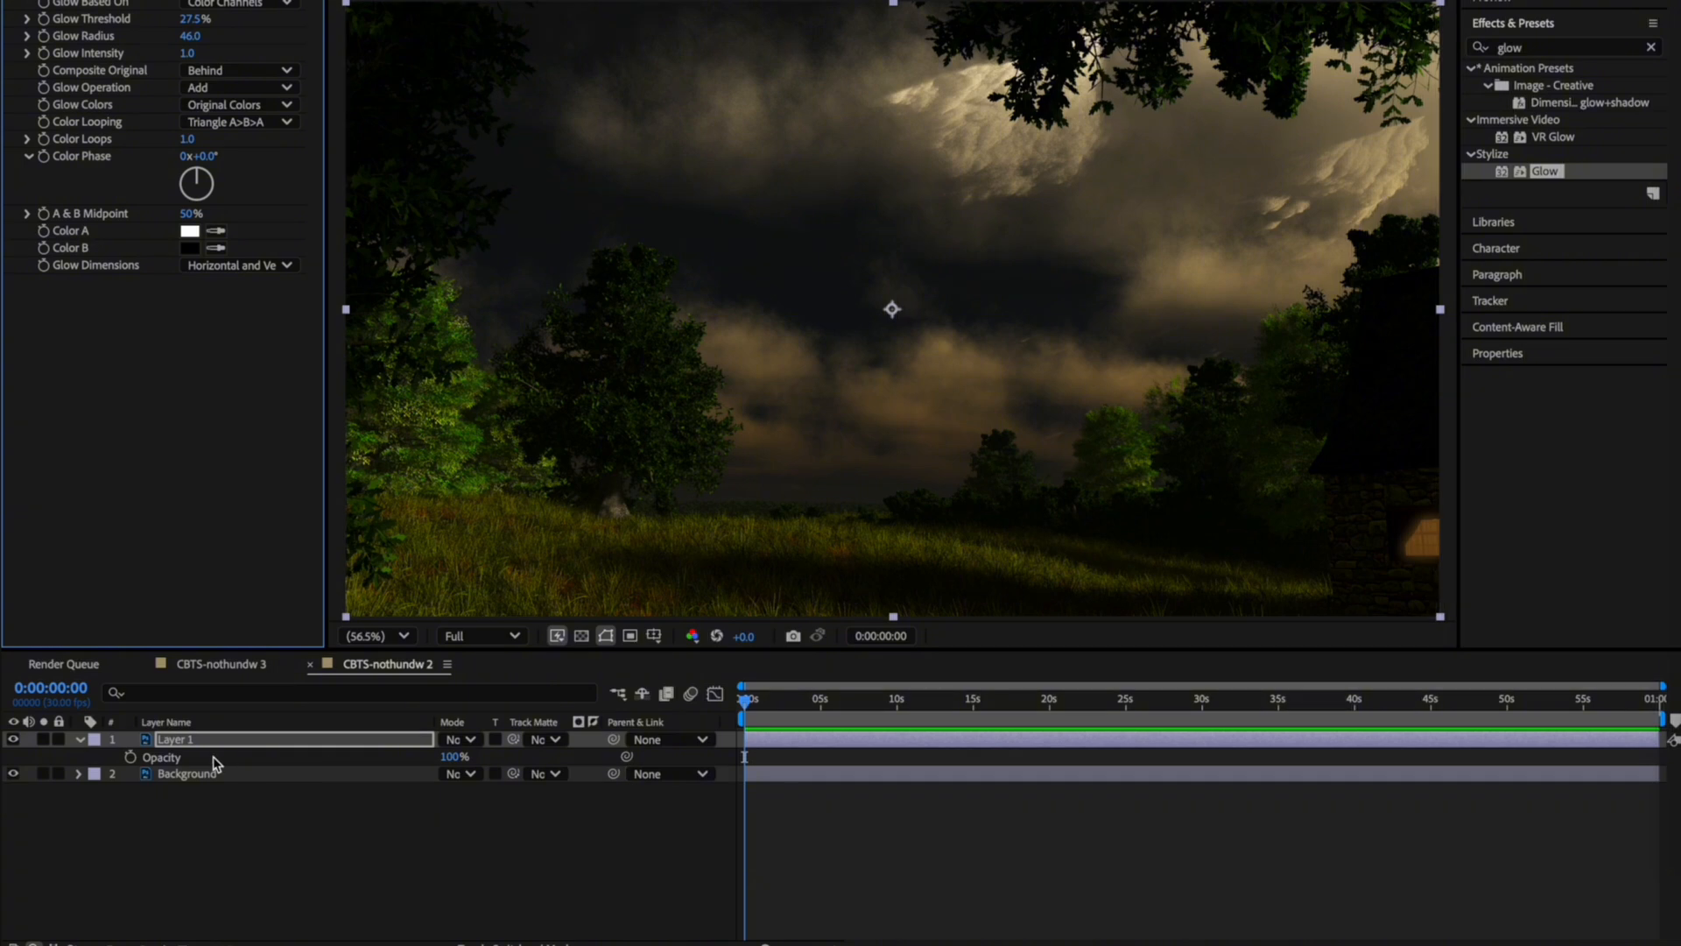
{"action": "left_click", "coordinate": [131, 758], "text": "alt"}
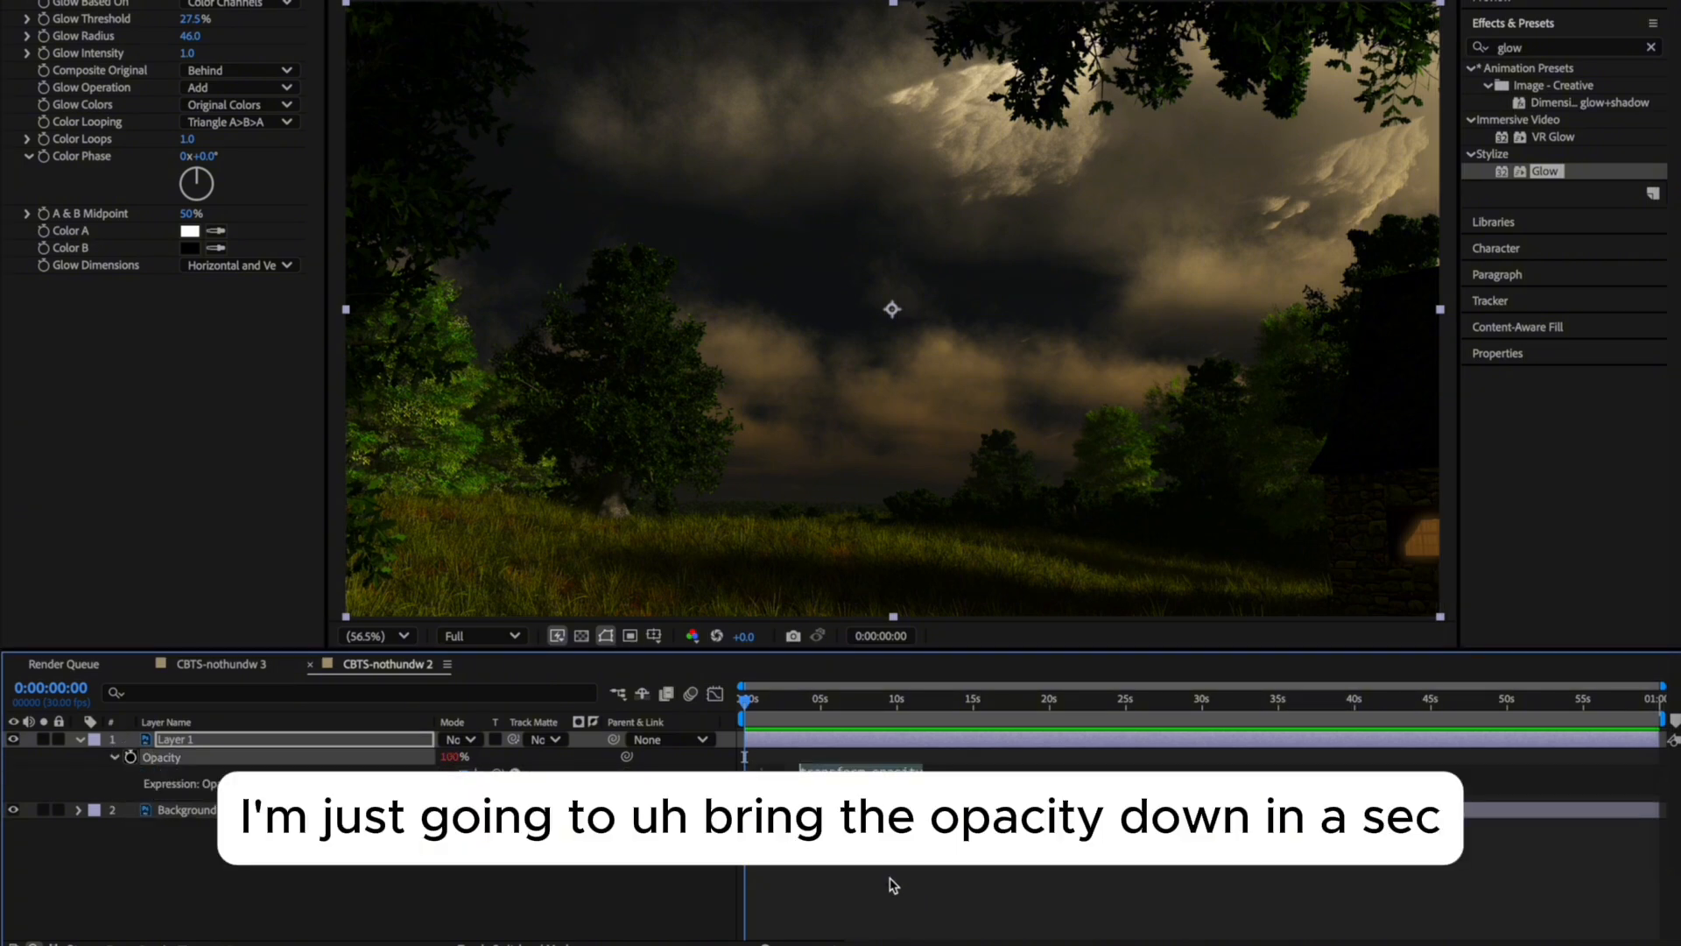
{"action": "type", "text": "wiggle"}
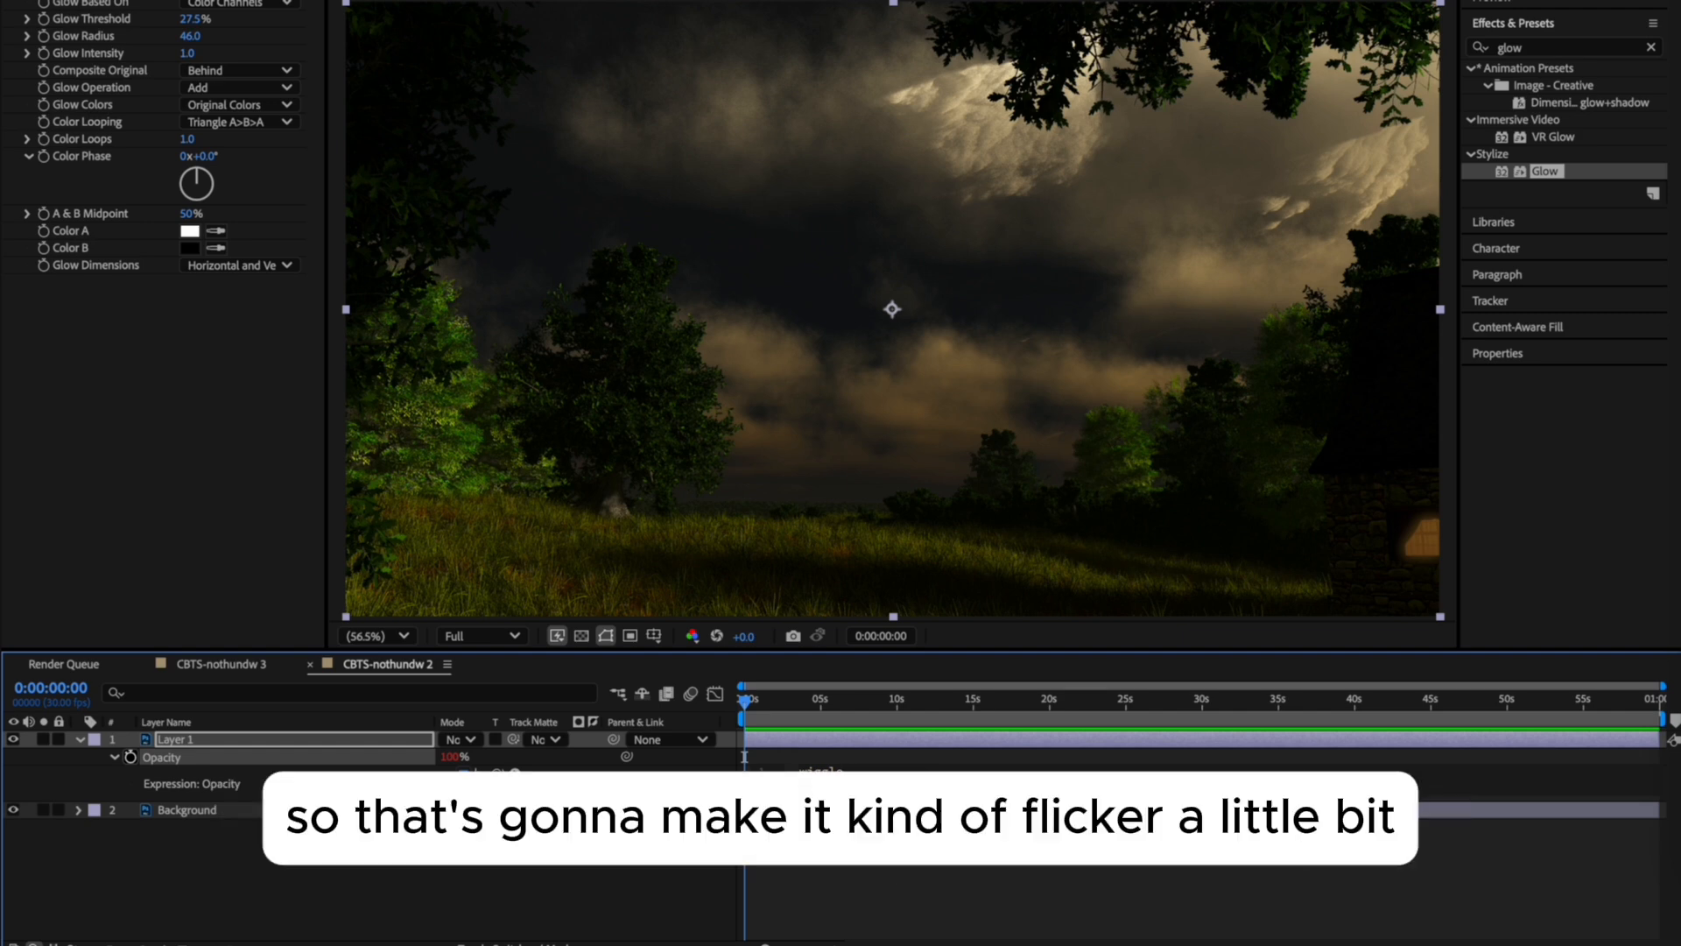
{"action": "type", "text": "("}
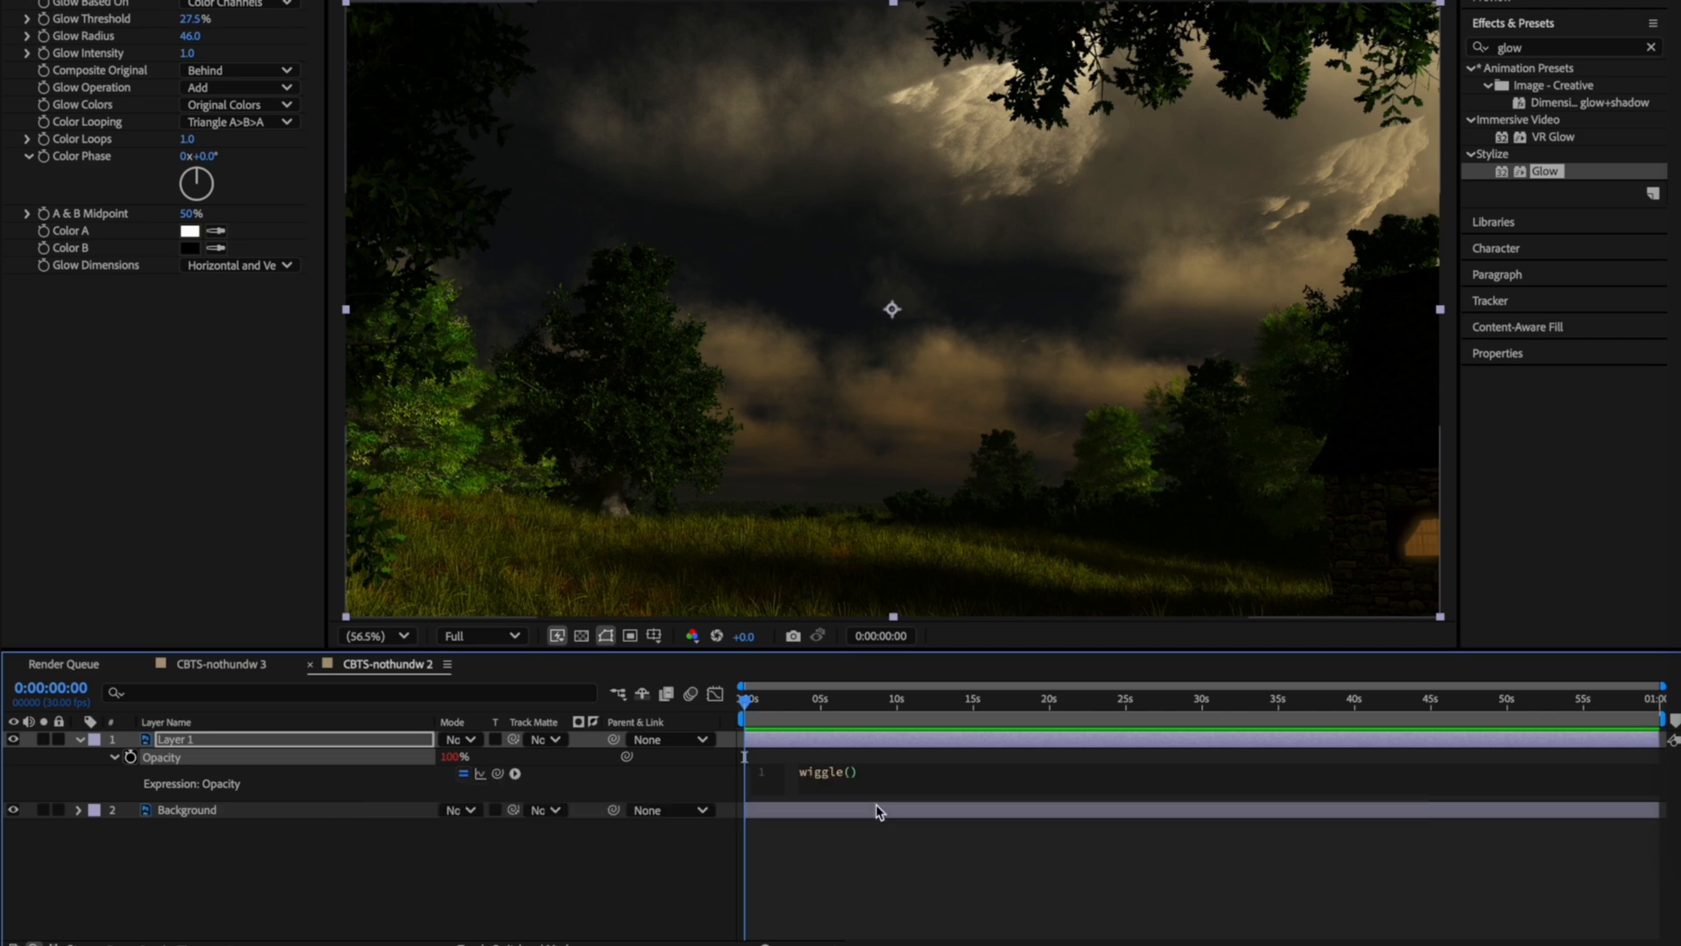
{"action": "type", "text": "2"}
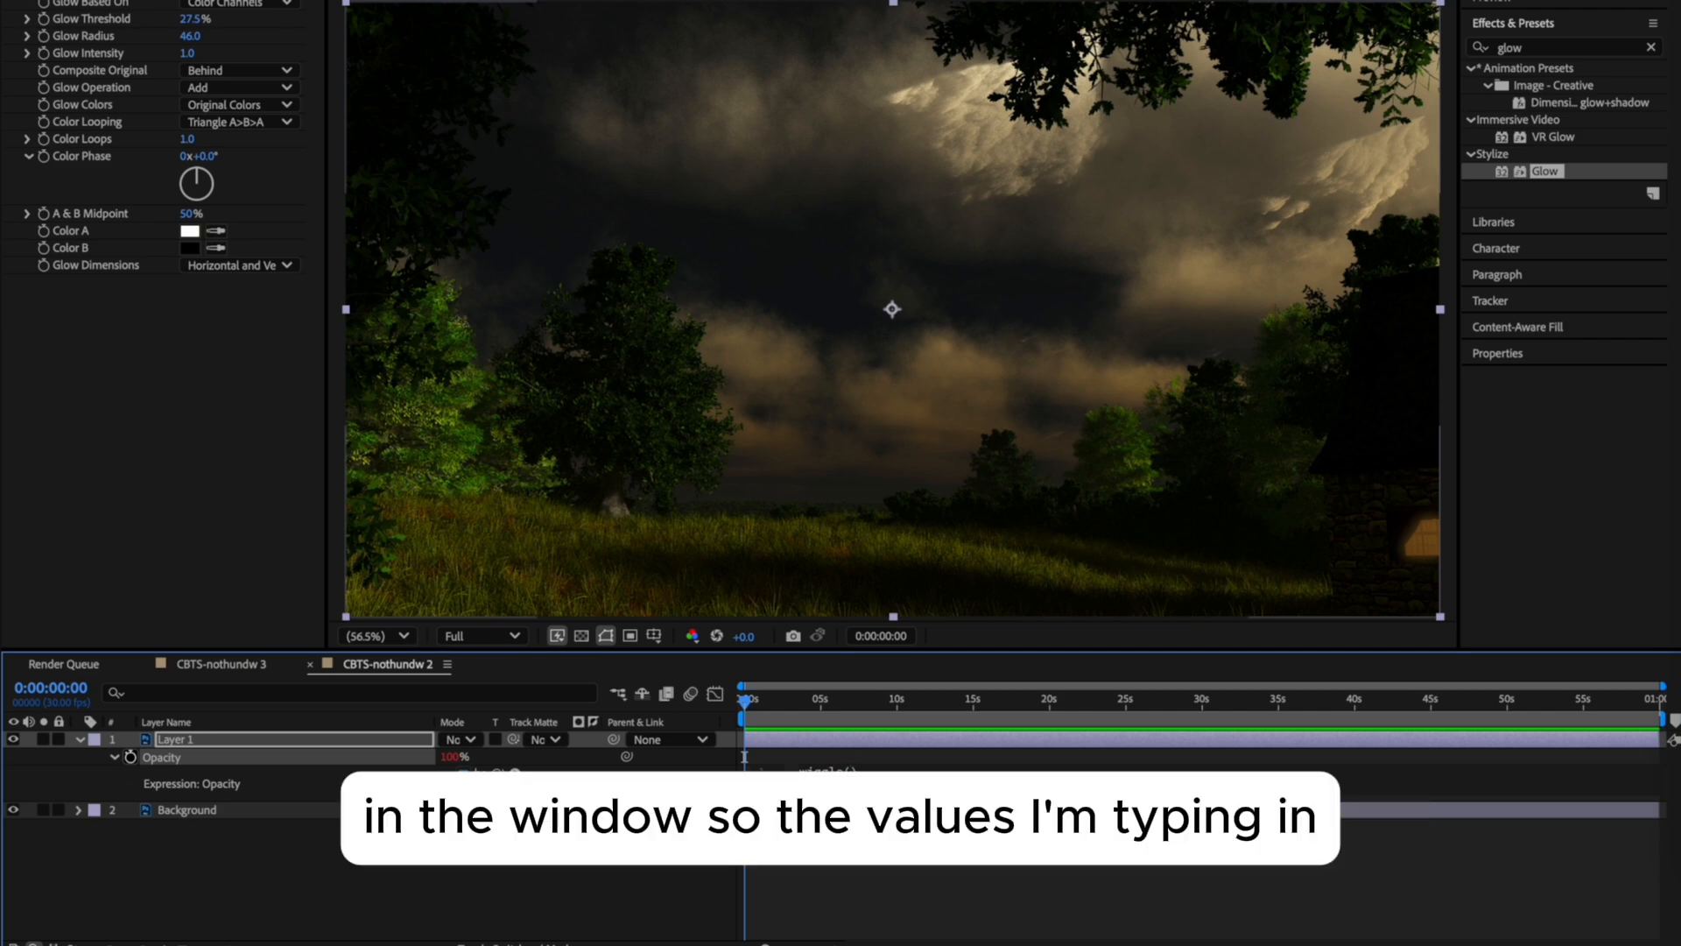
{"action": "type", "text": "0,"}
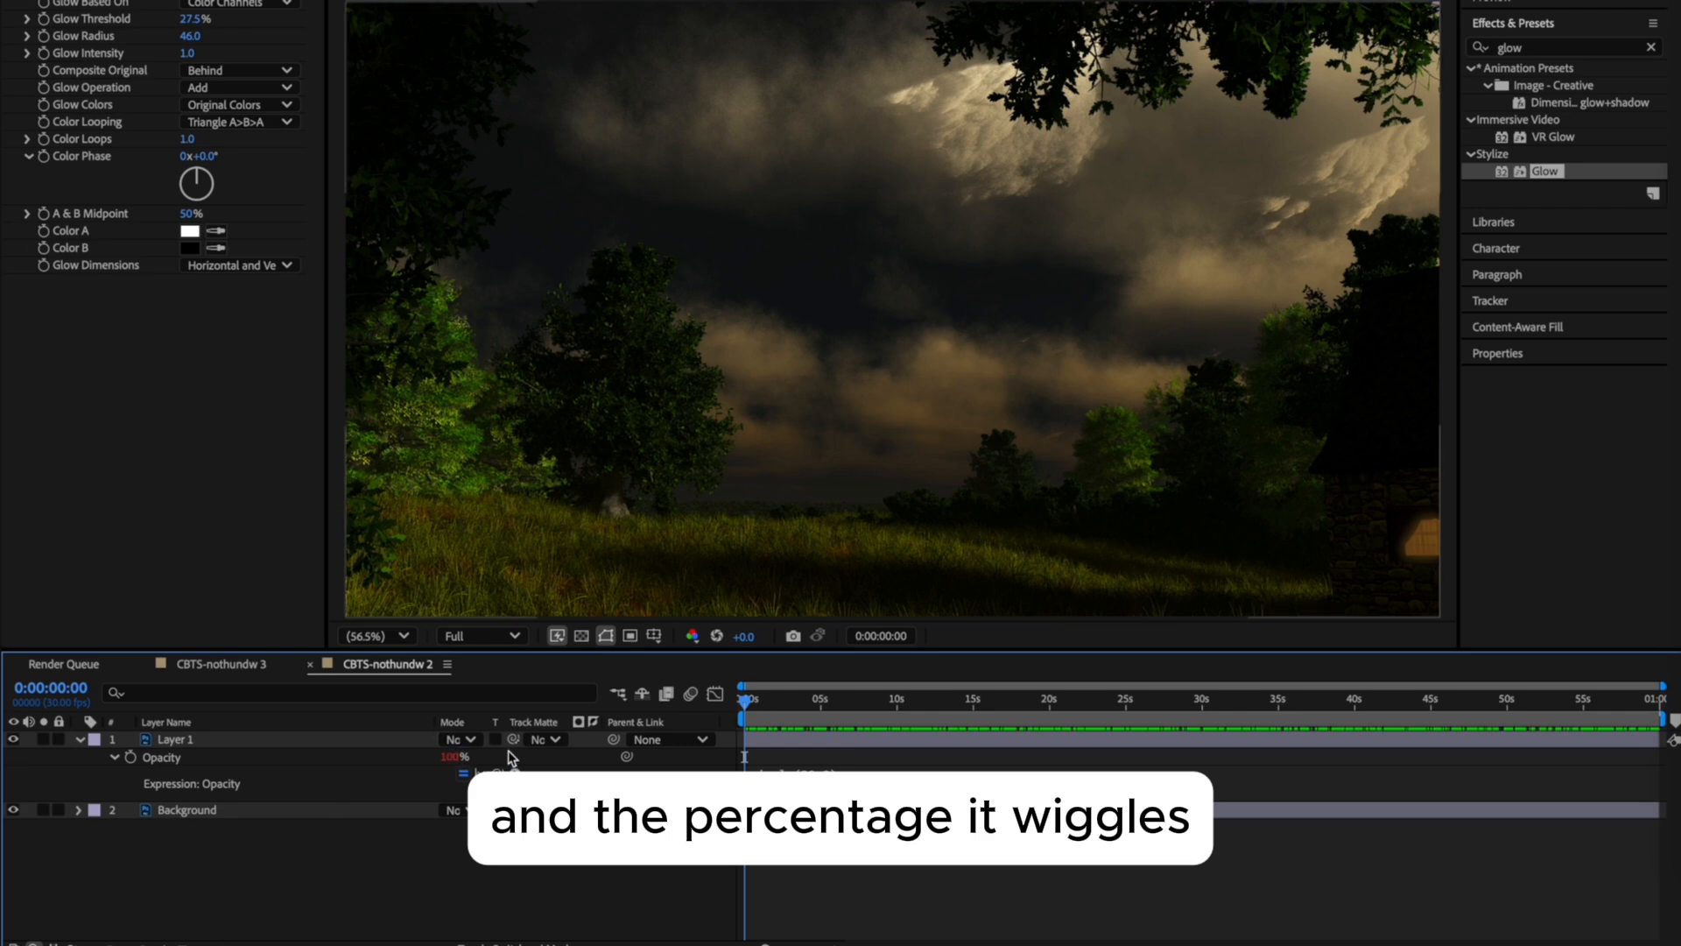
Set Layer 1's base opacity to 80%, after trying 20%.
{"action": "left_click", "coordinate": [446, 757]}
{"action": "type", "text": "80"}
{"action": "key", "text": "Return"}
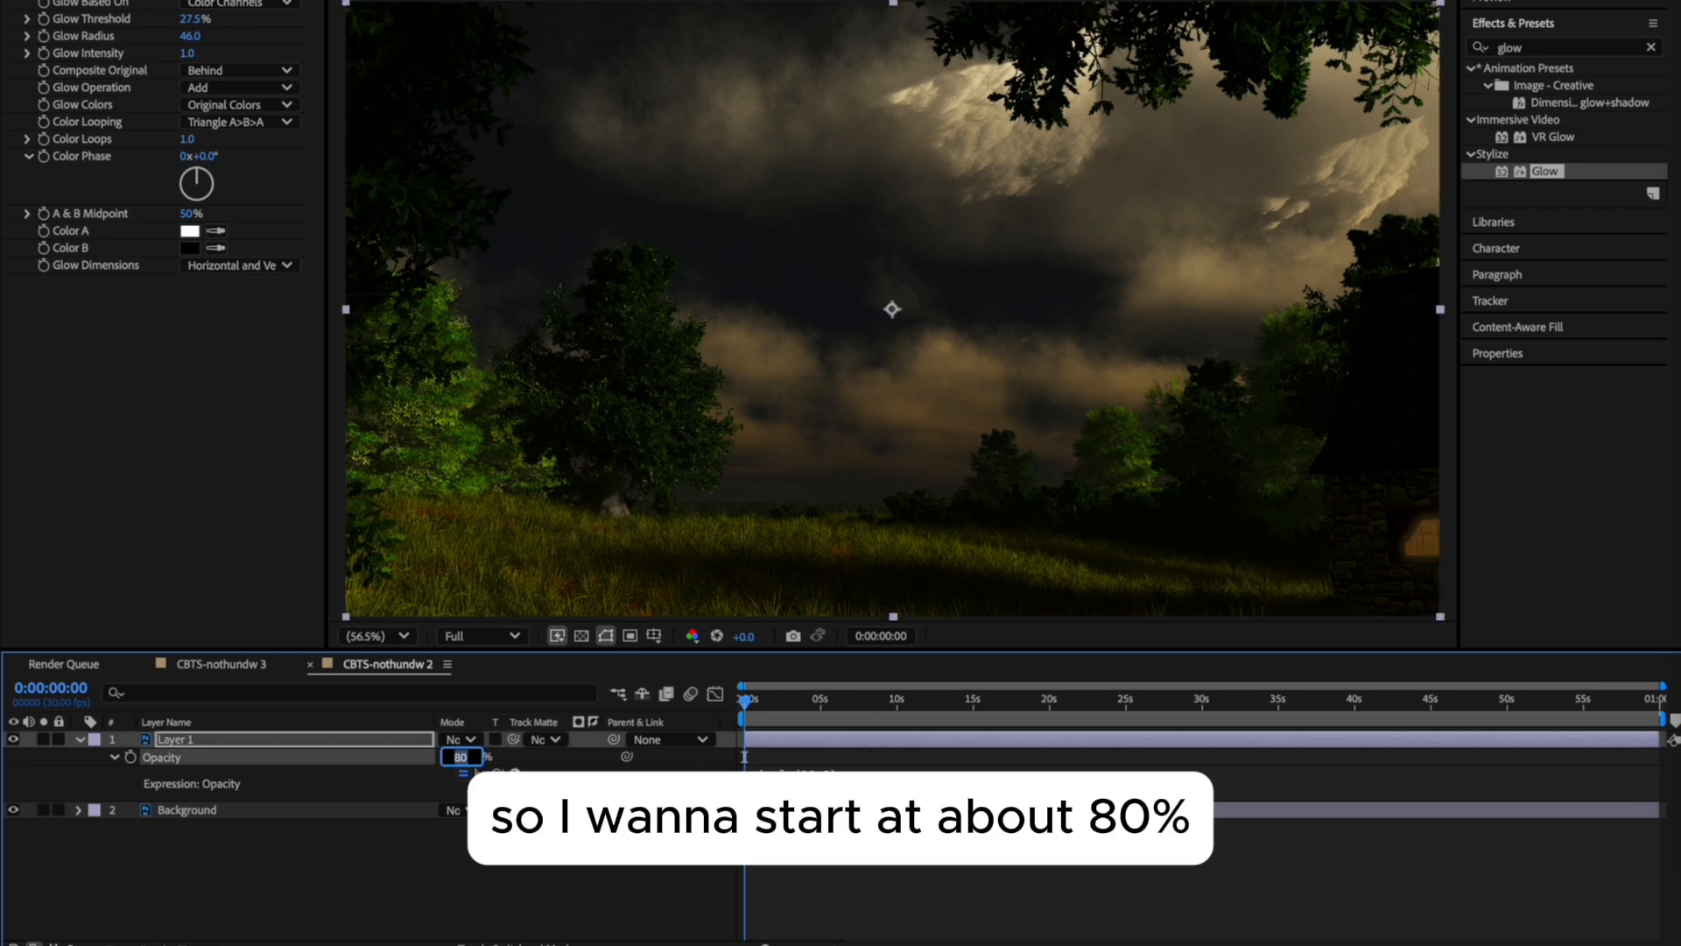
{"action": "key", "text": "BackSpace"}
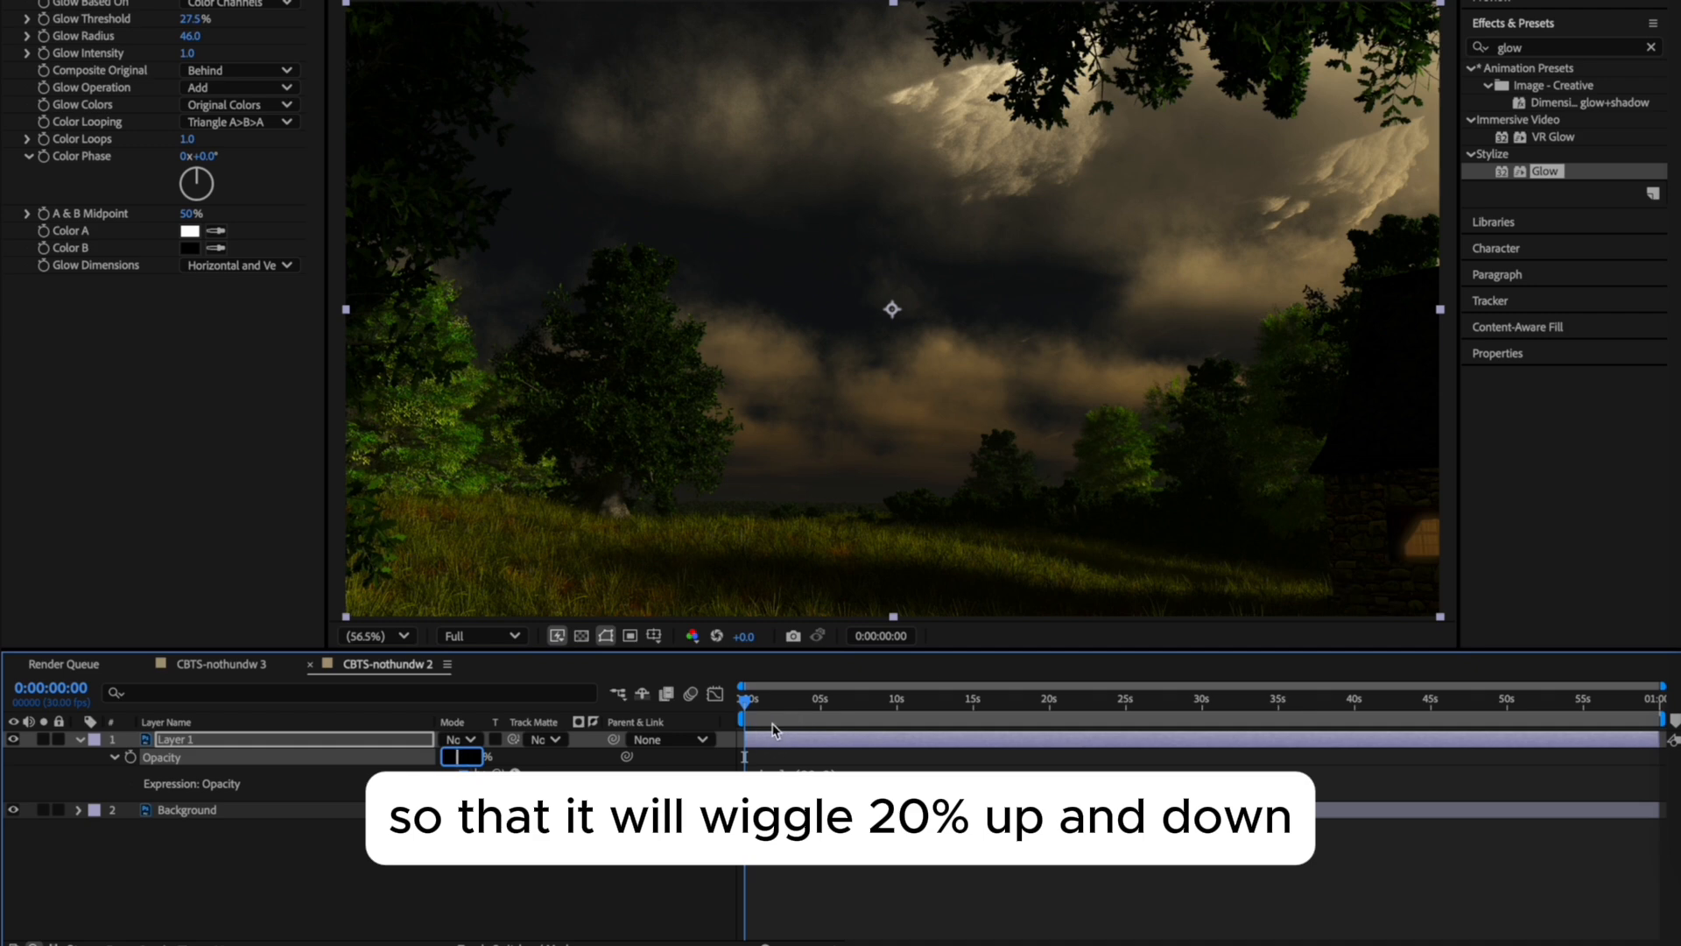
{"action": "type", "text": "20"}
{"action": "key", "text": "Return"}
{"action": "left_click", "coordinate": [683, 849]}
{"action": "left_click", "coordinate": [450, 756]}
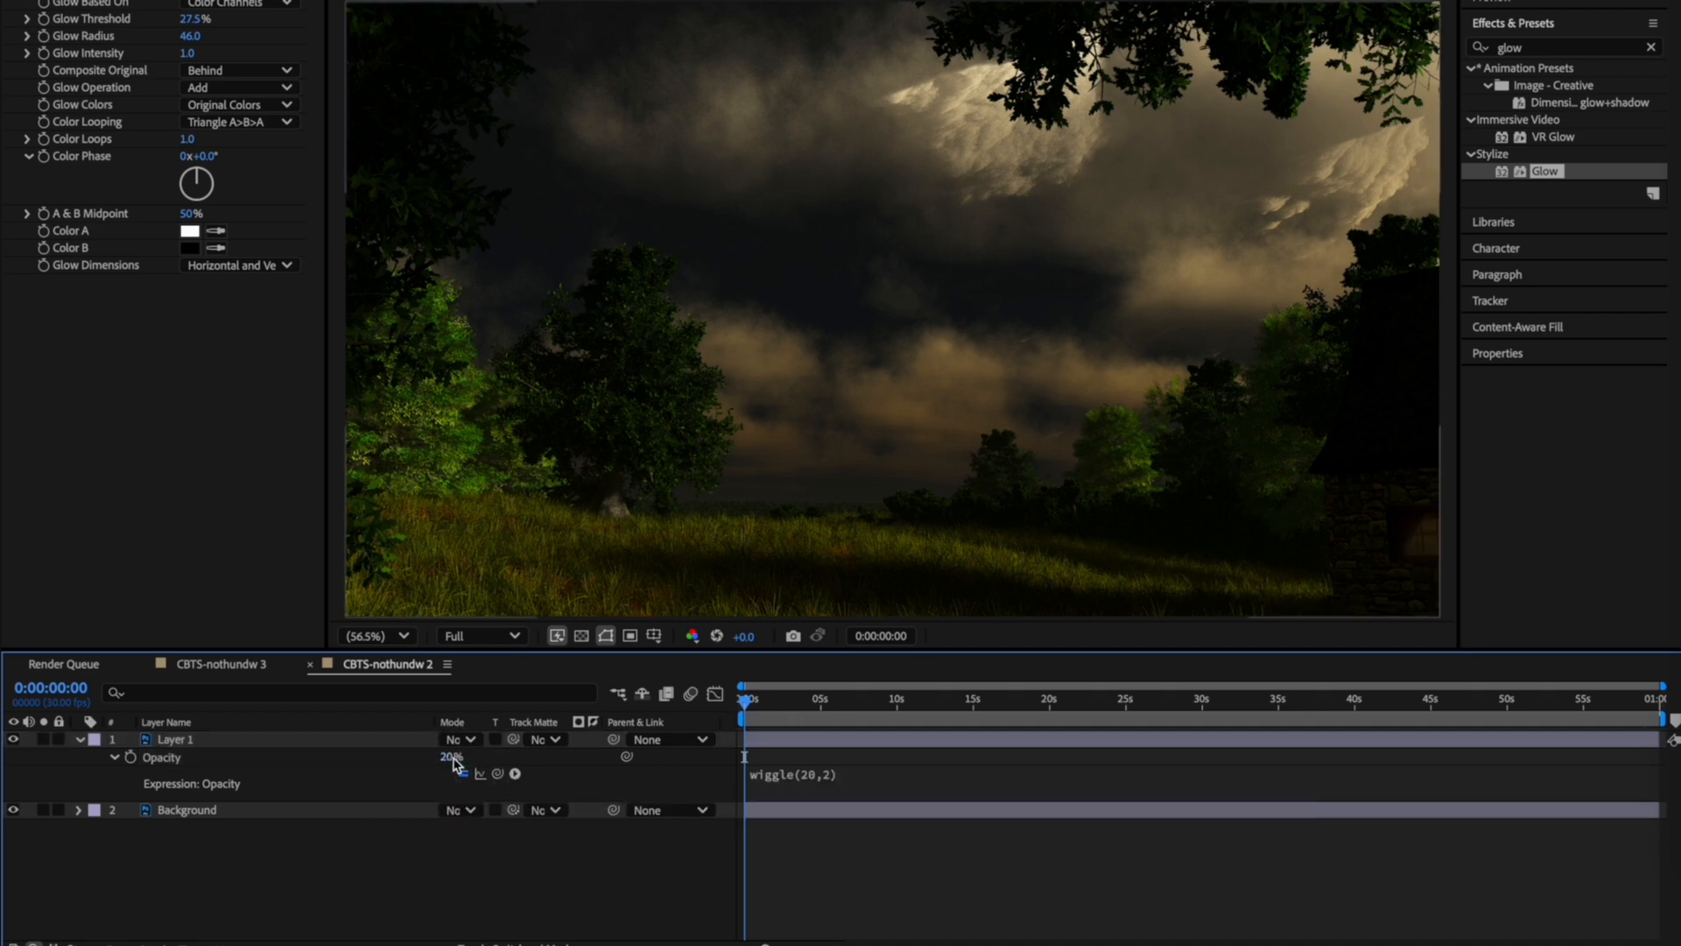
{"action": "type", "text": "80"}
{"action": "key", "text": "Return"}
{"action": "left_click", "coordinate": [538, 900]}
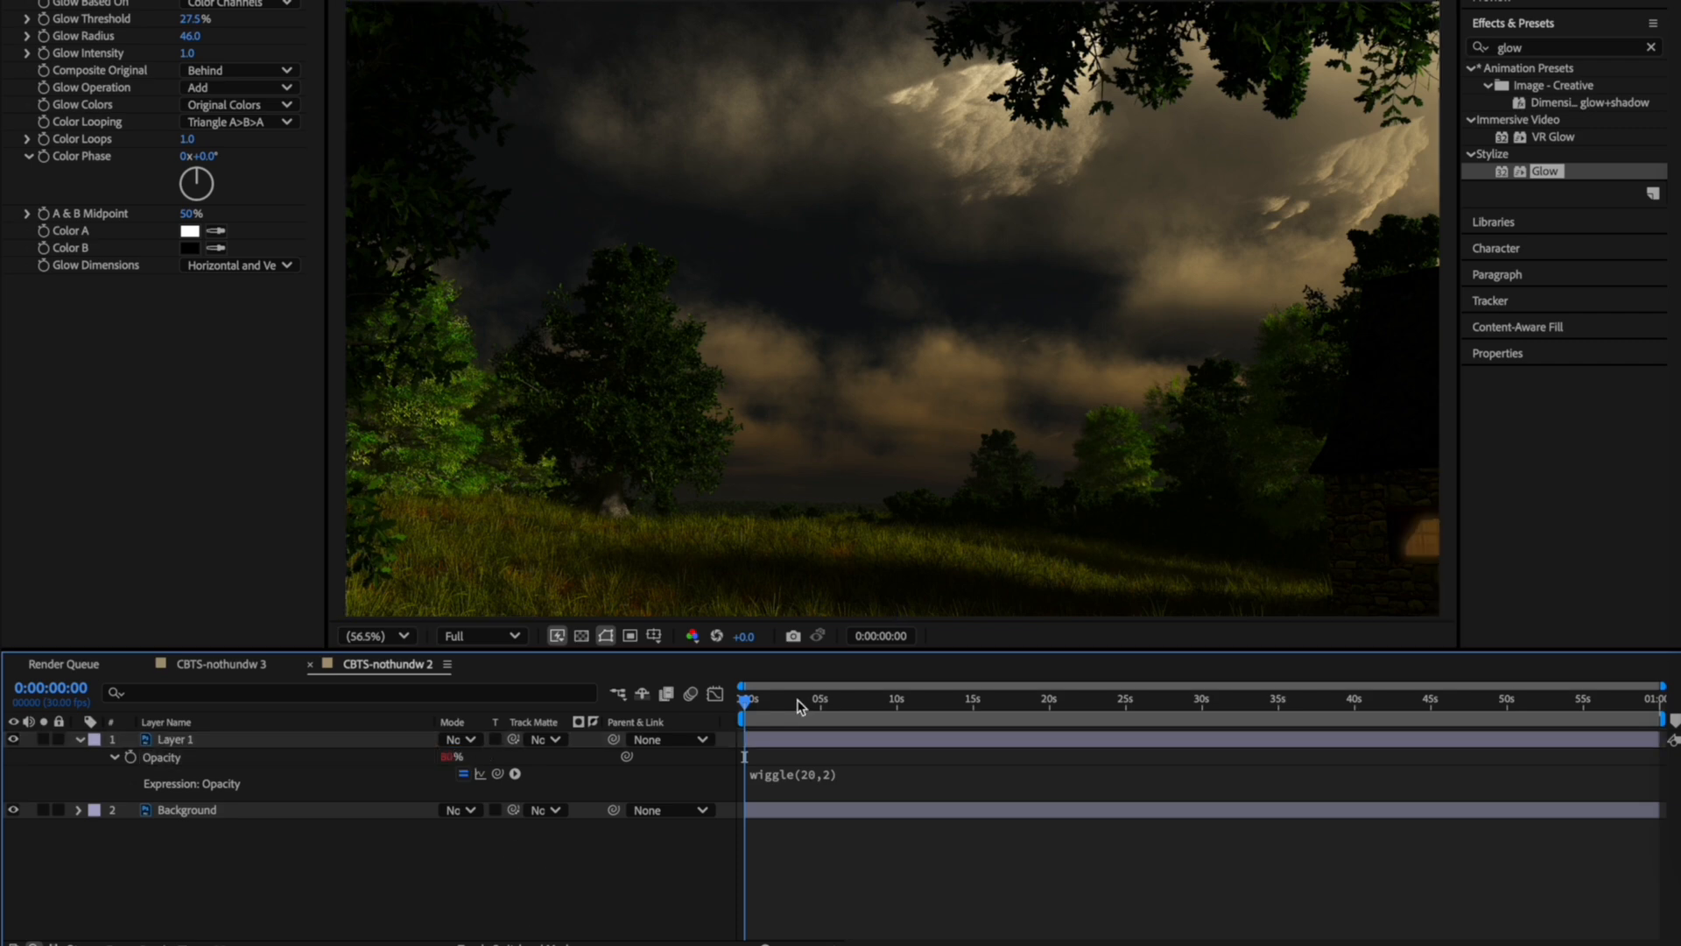
Preview the flicker from the start with a close view of the cottage window.
{"action": "key", "text": "space"}
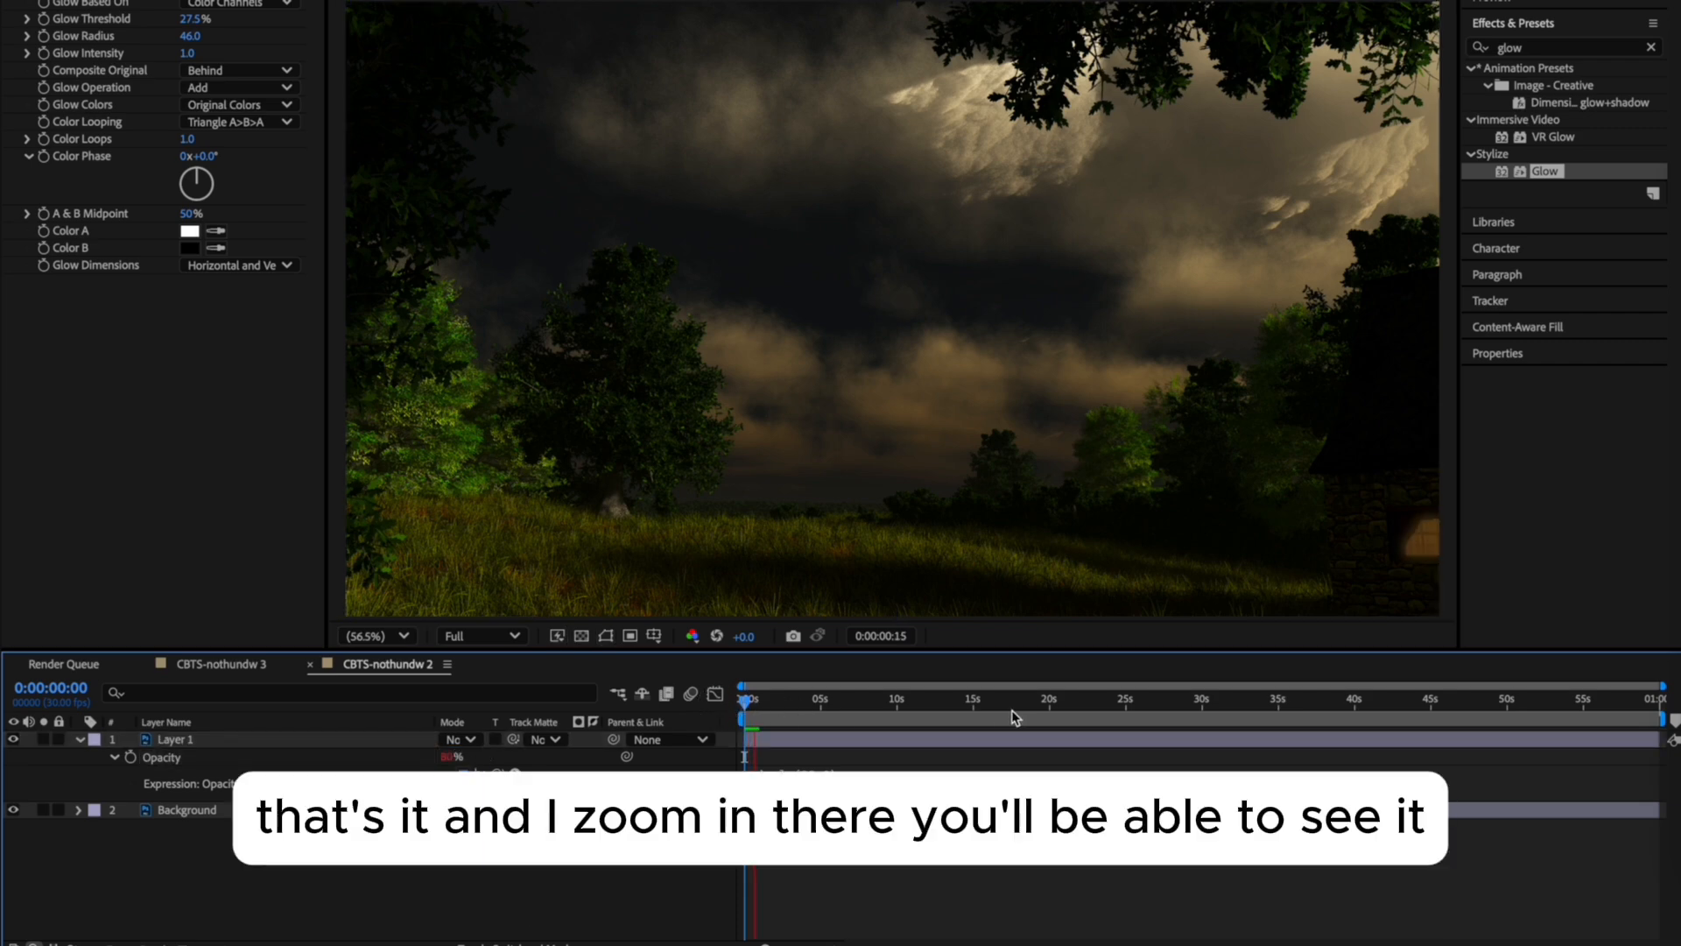
{"action": "scroll", "coordinate": [1403, 564], "scroll_direction": "up", "scroll_amount": 7}
{"action": "left_click", "coordinate": [1407, 555]}
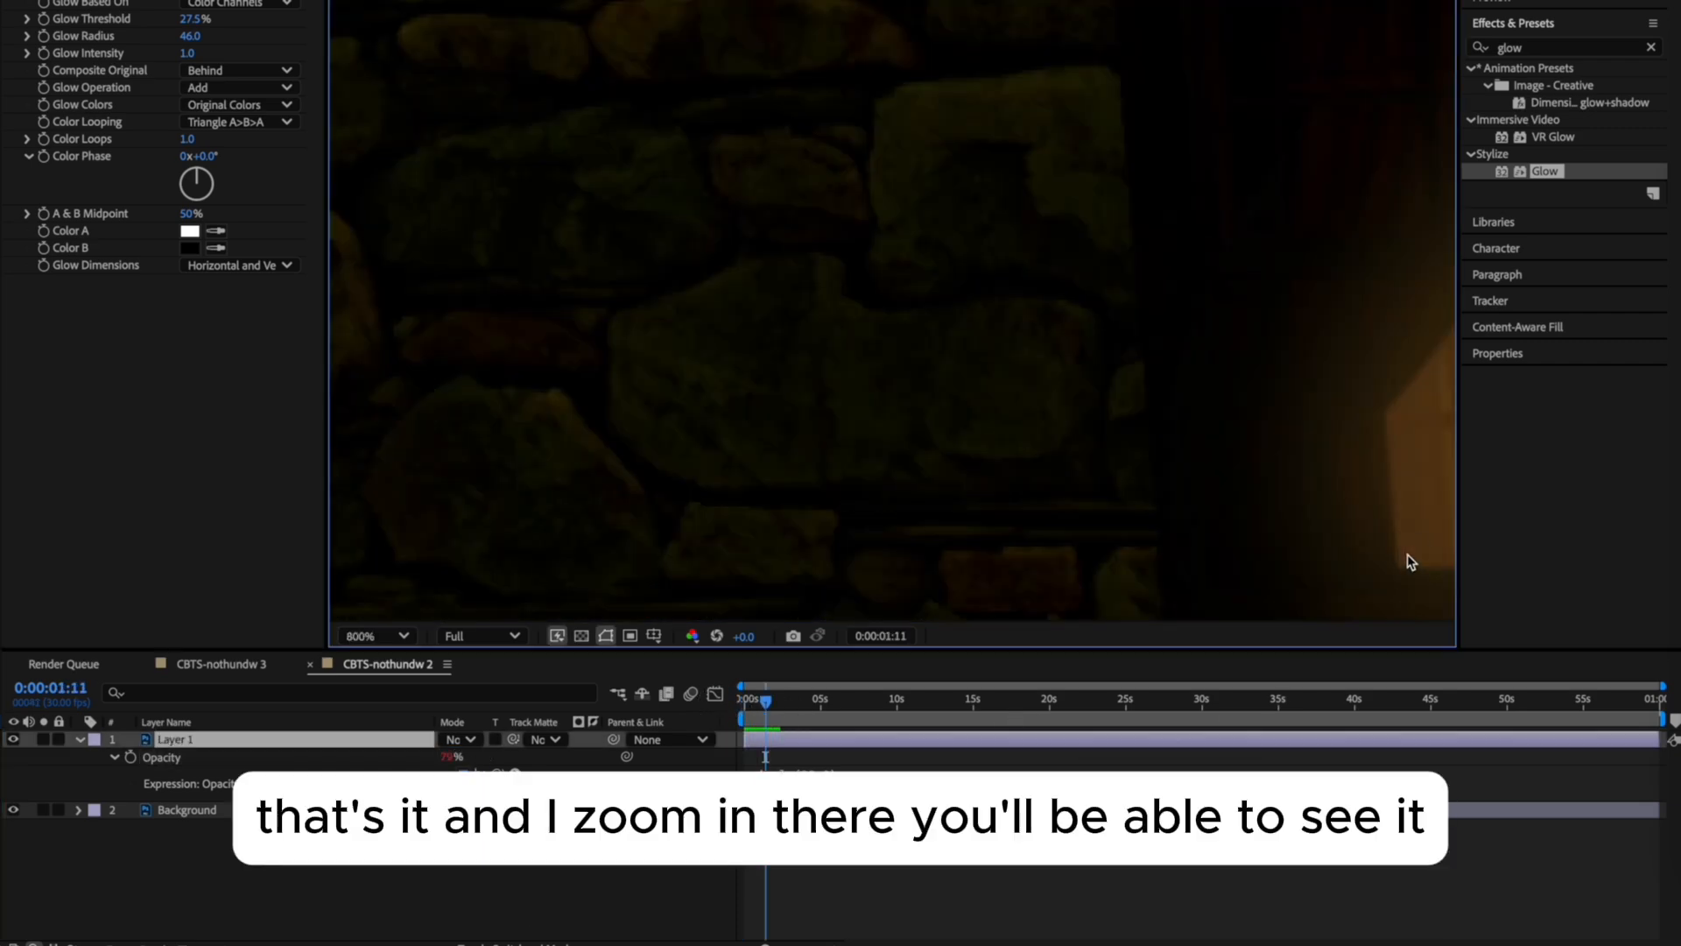
{"action": "left_click_drag", "start_coordinate": [1381, 491], "coordinate": [735, 461]}
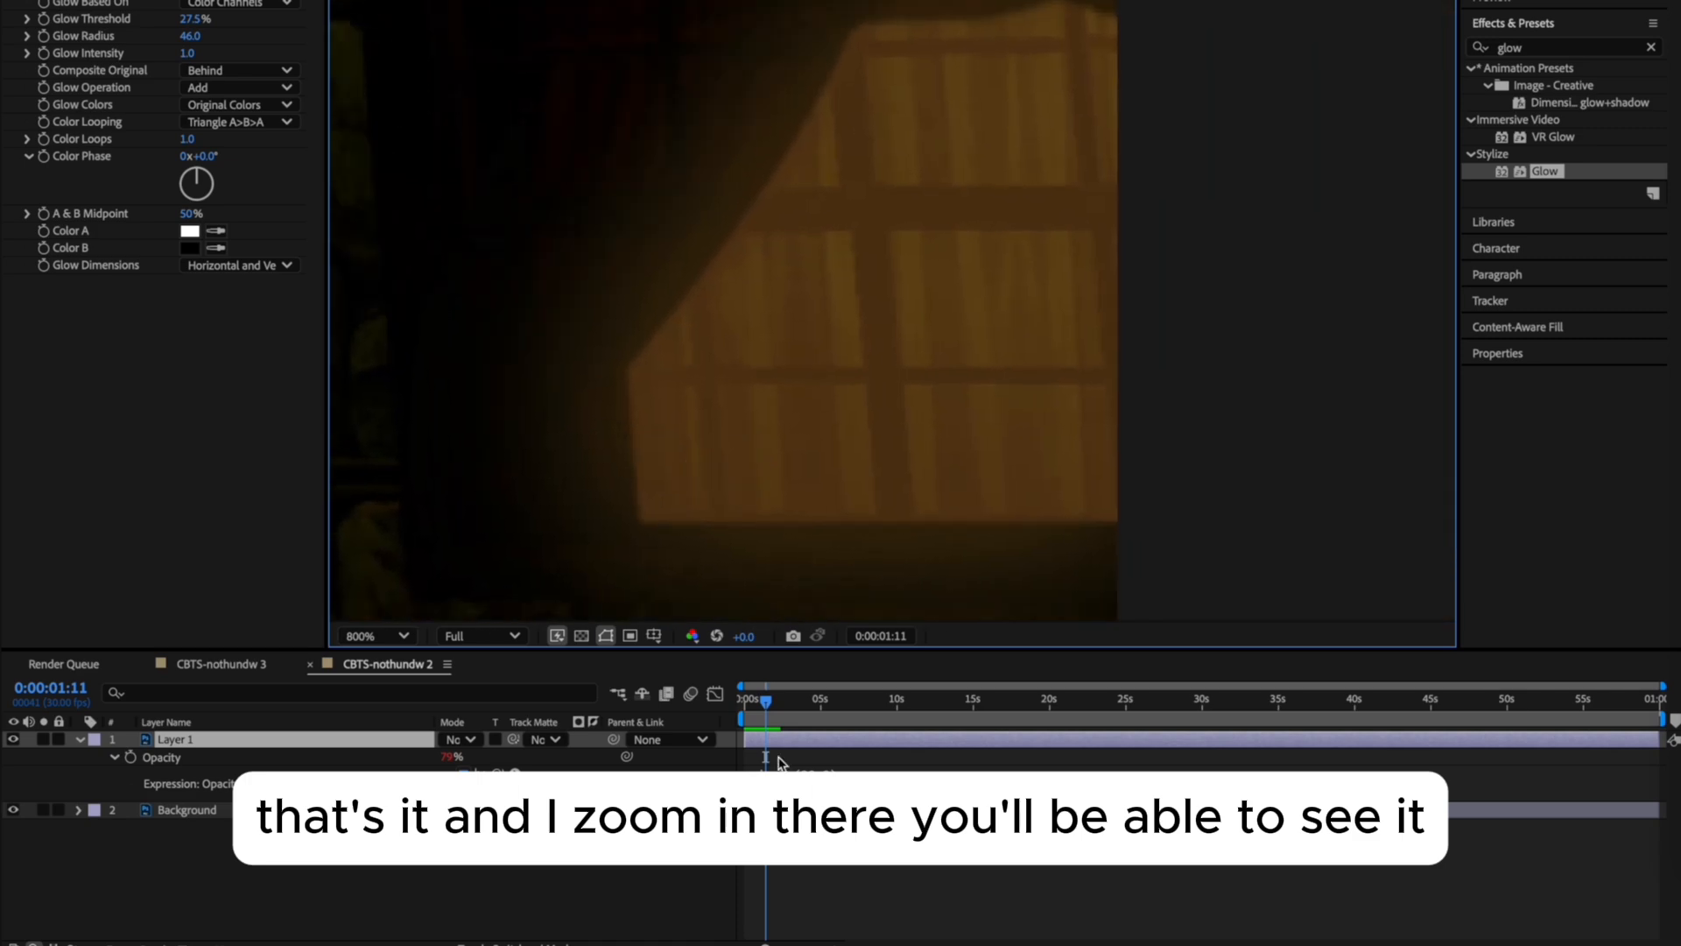
{"action": "left_click_drag", "start_coordinate": [769, 709], "coordinate": [674, 713]}
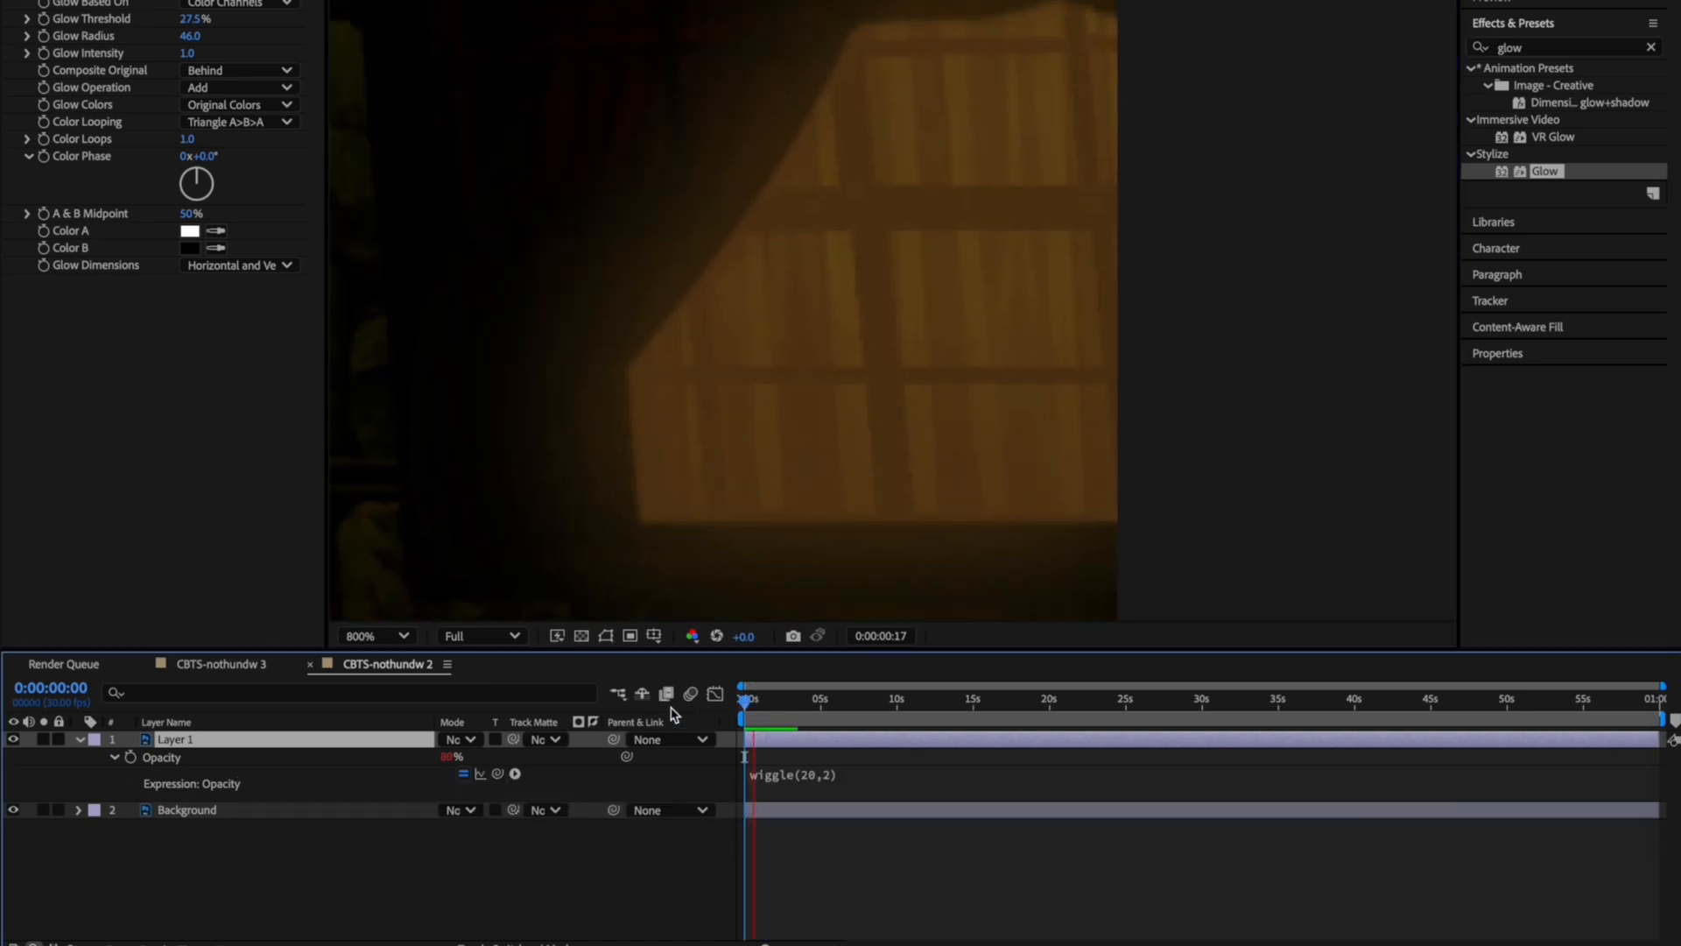
{"action": "key", "text": "space"}
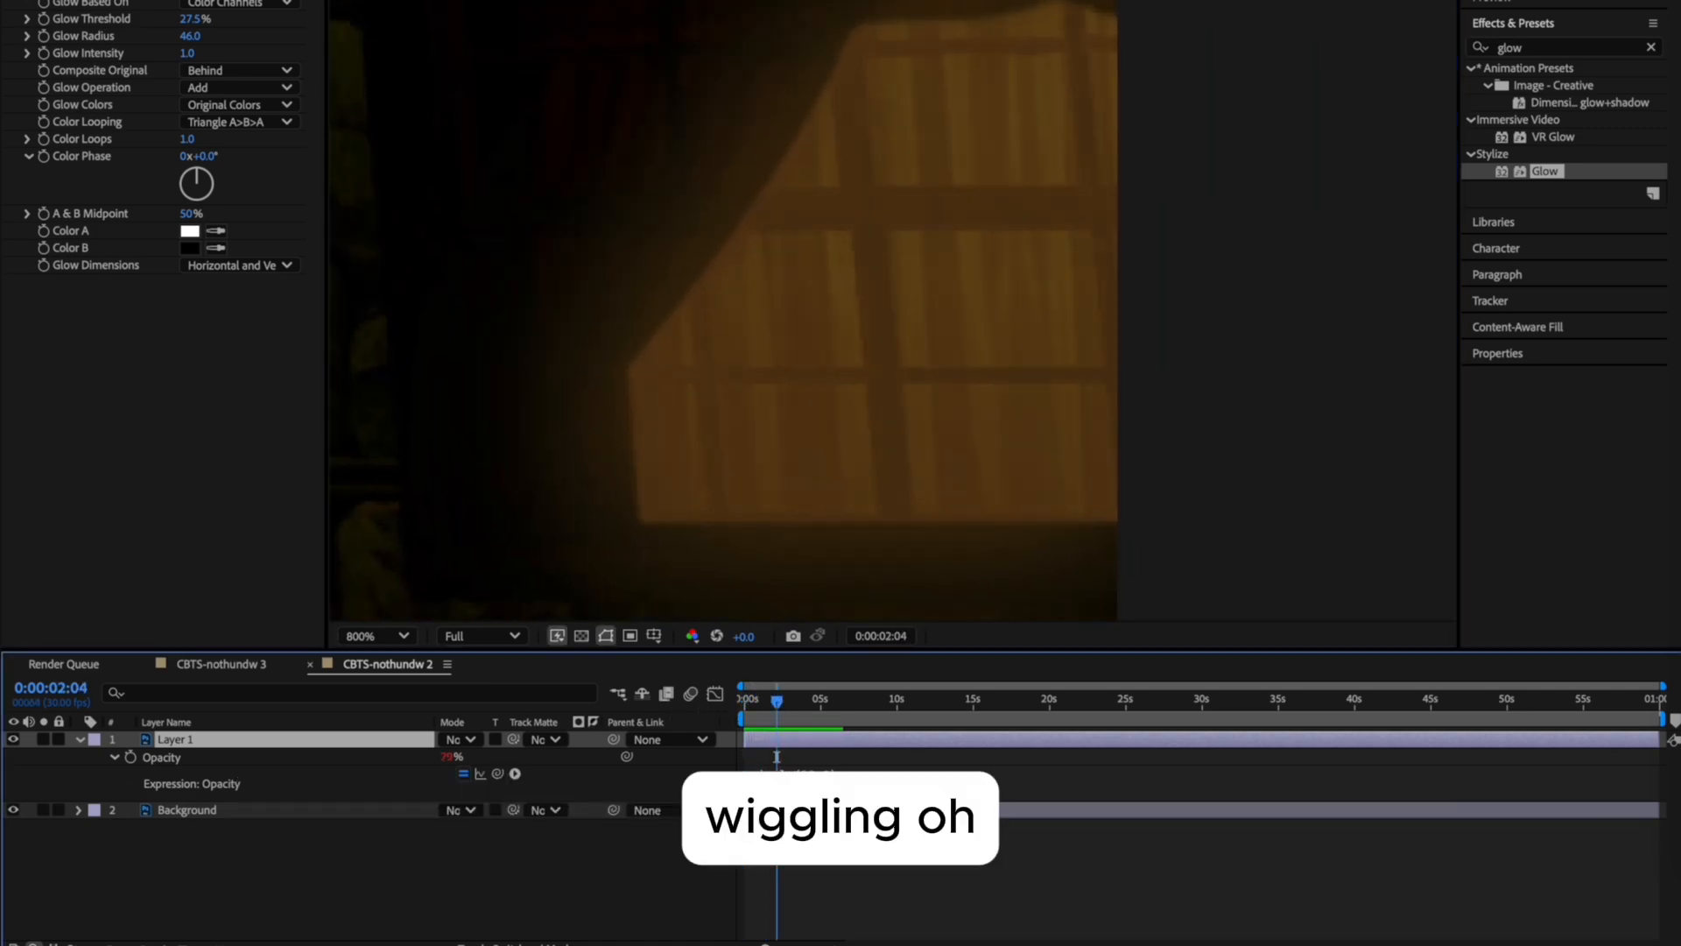
Change Layer 1's Opacity expression to wiggle(2,20) and play the flicker from the start.
{"action": "left_click", "coordinate": [820, 773]}
{"action": "left_click", "coordinate": [859, 767]}
{"action": "left_click_drag", "start_coordinate": [863, 769], "coordinate": [859, 768]}
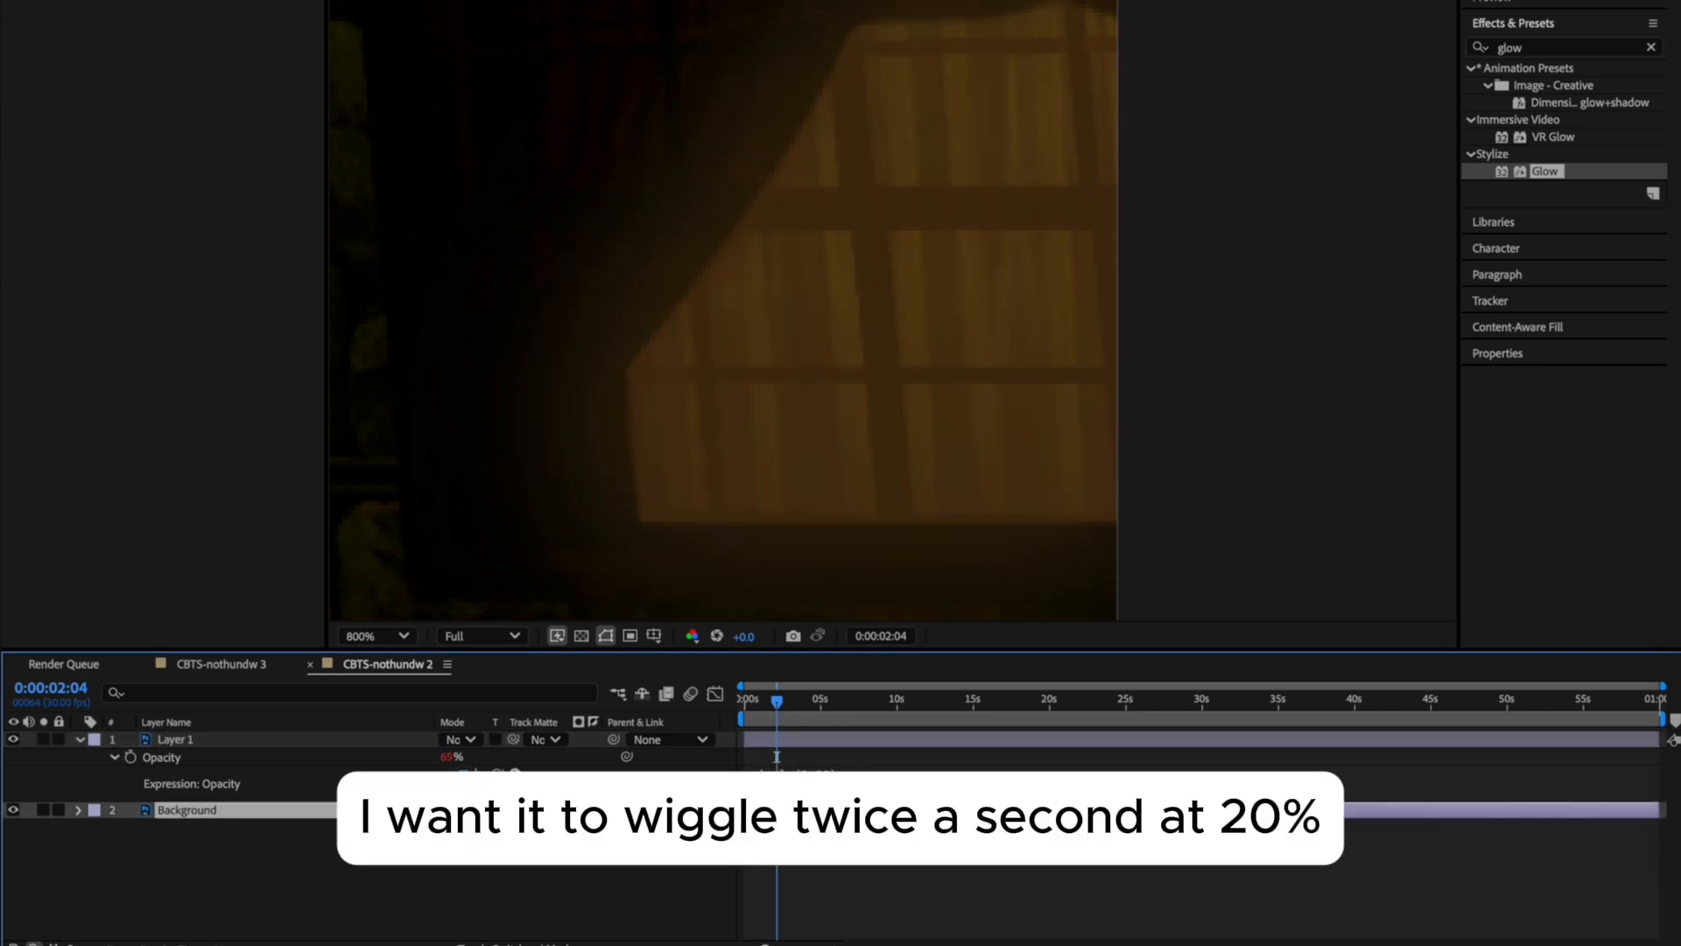
{"action": "left_click_drag", "start_coordinate": [788, 705], "coordinate": [670, 711]}
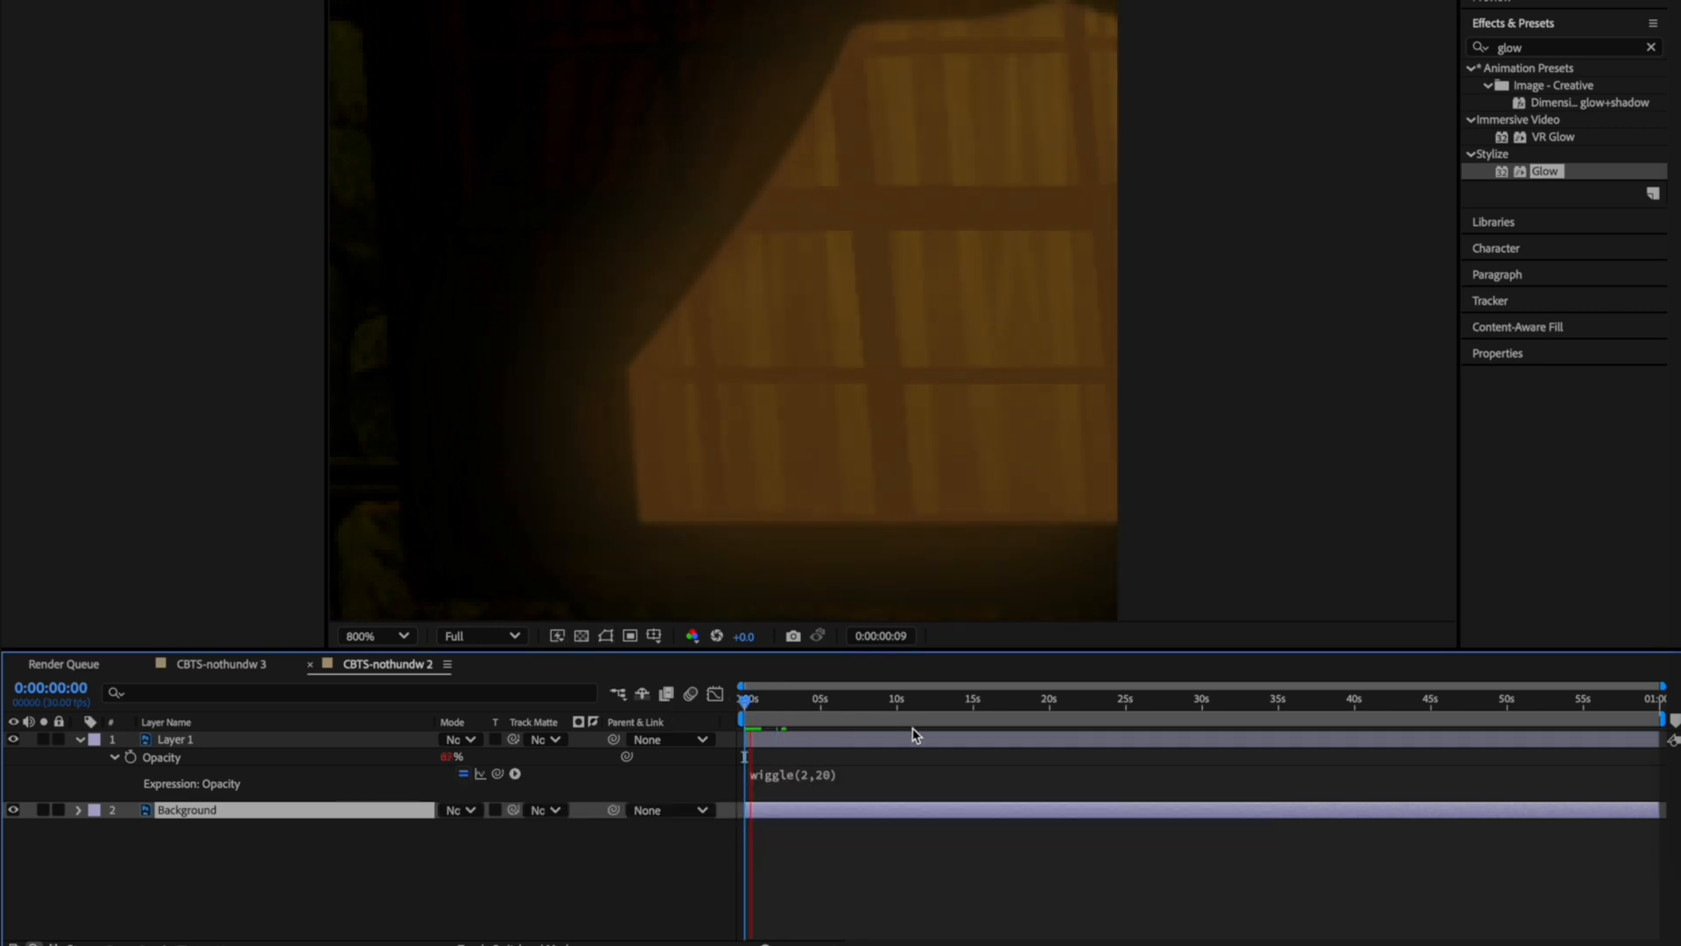
{"action": "key", "text": "space"}
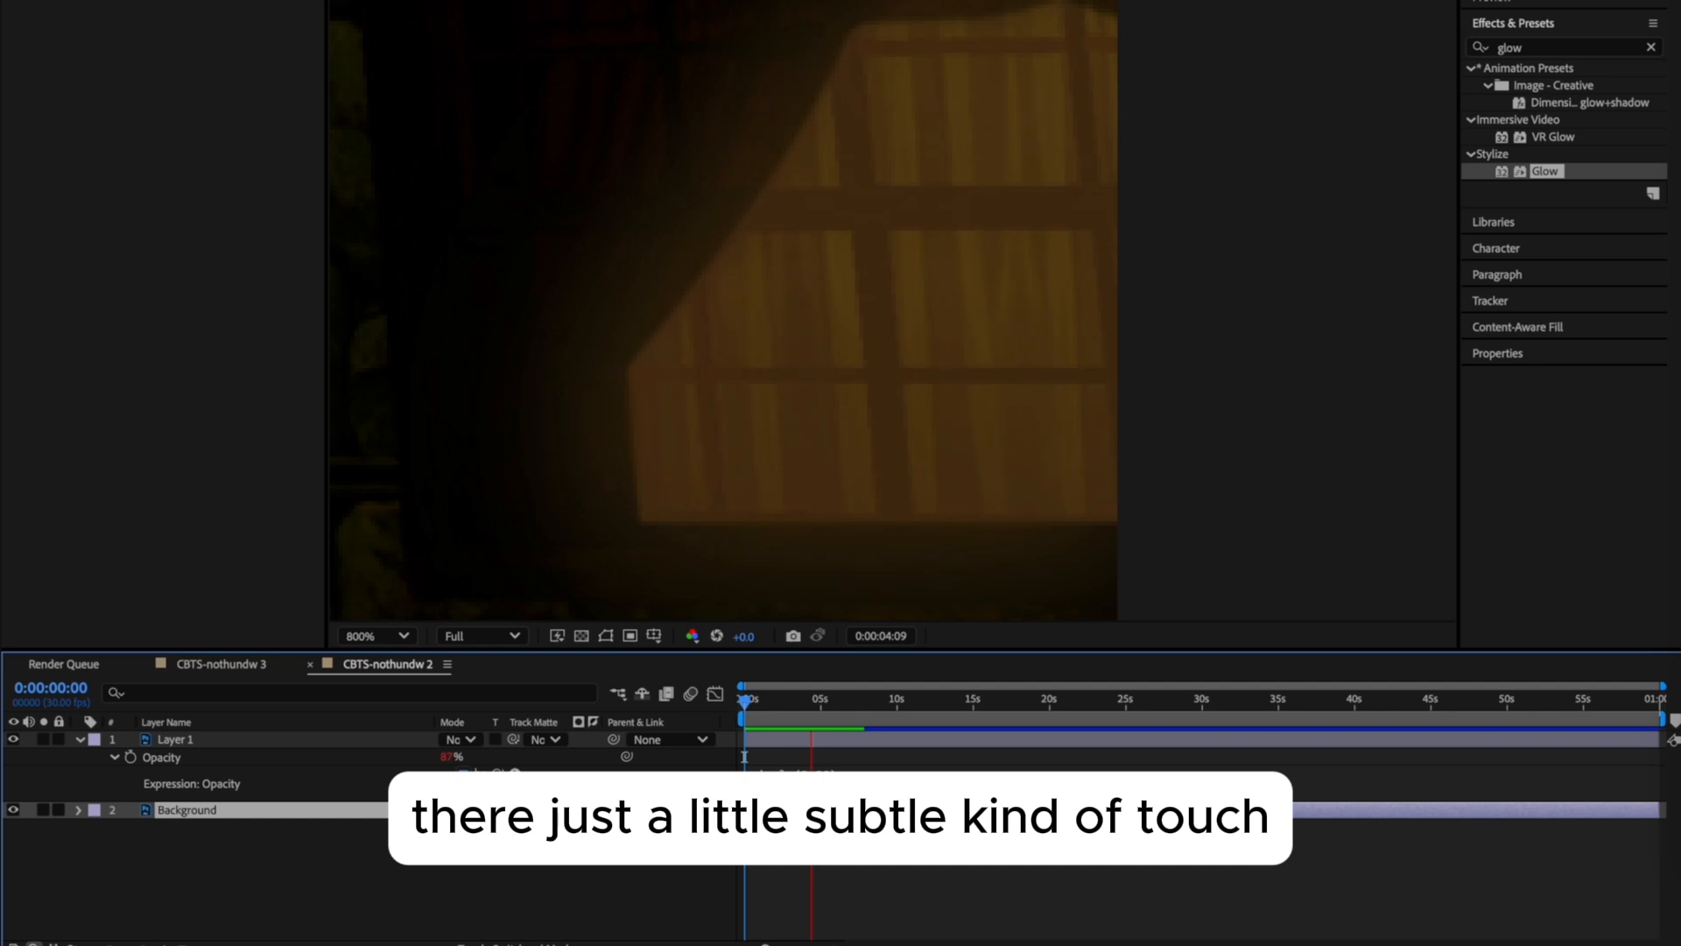
{"action": "key", "text": "space"}
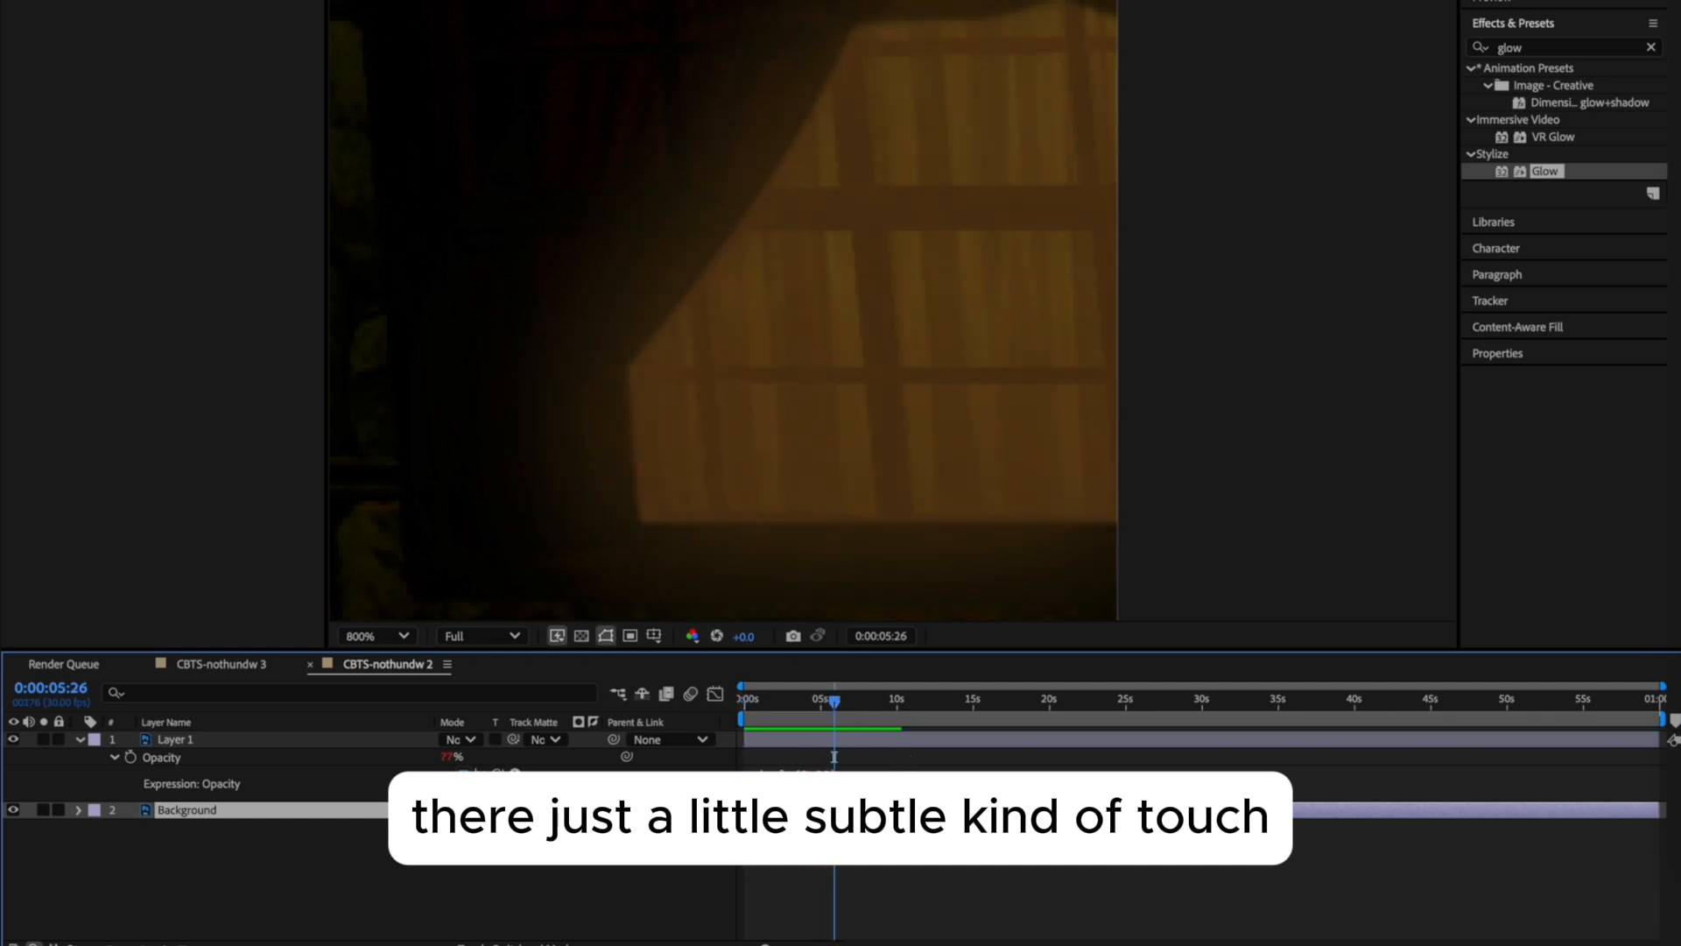
Expand Layer 1's properties and effects, and reset its Transform values.
{"action": "left_click", "coordinate": [175, 9]}
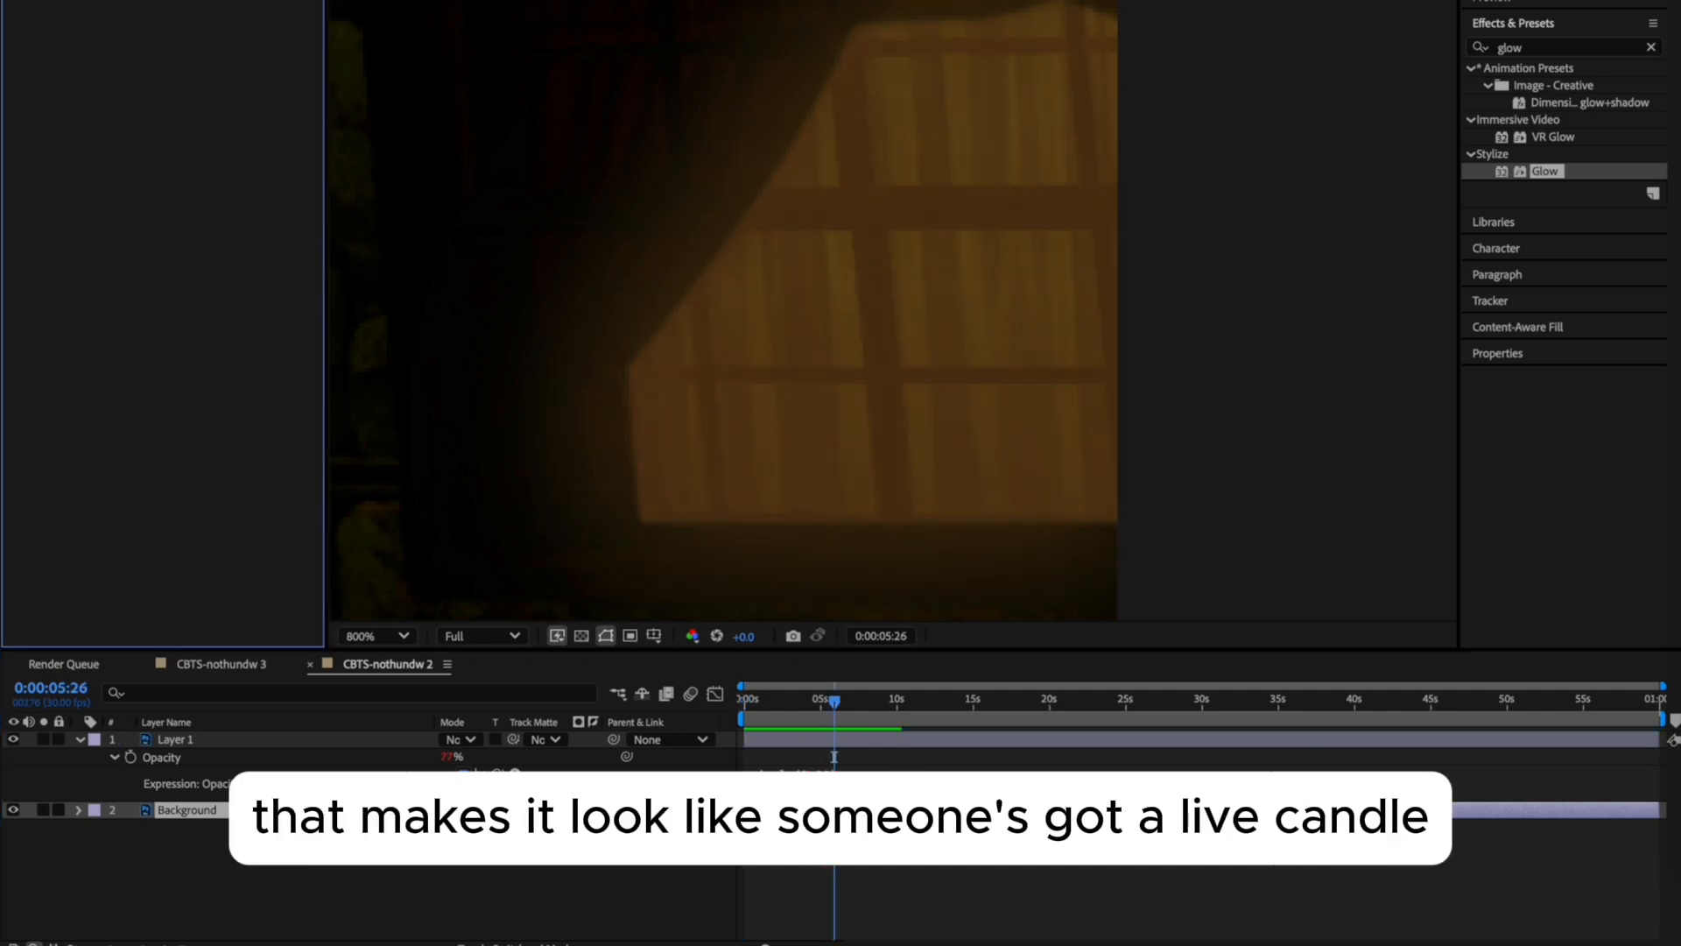
{"action": "left_click", "coordinate": [80, 739]}
{"action": "left_click", "coordinate": [79, 739]}
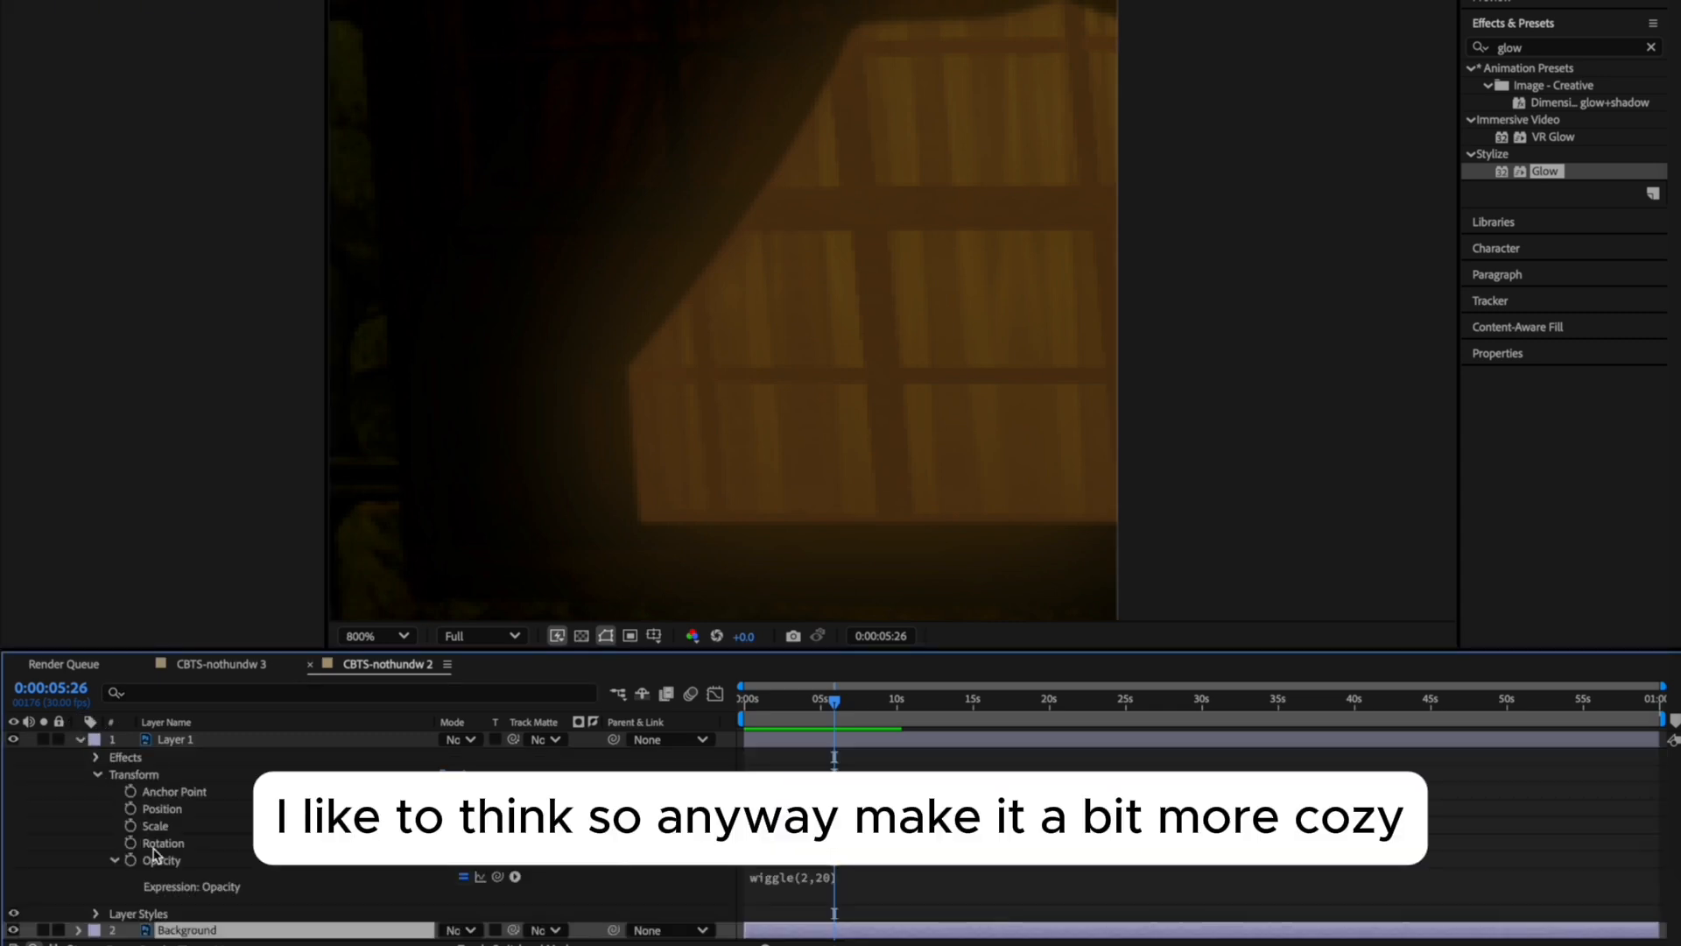
{"action": "left_click", "coordinate": [98, 760]}
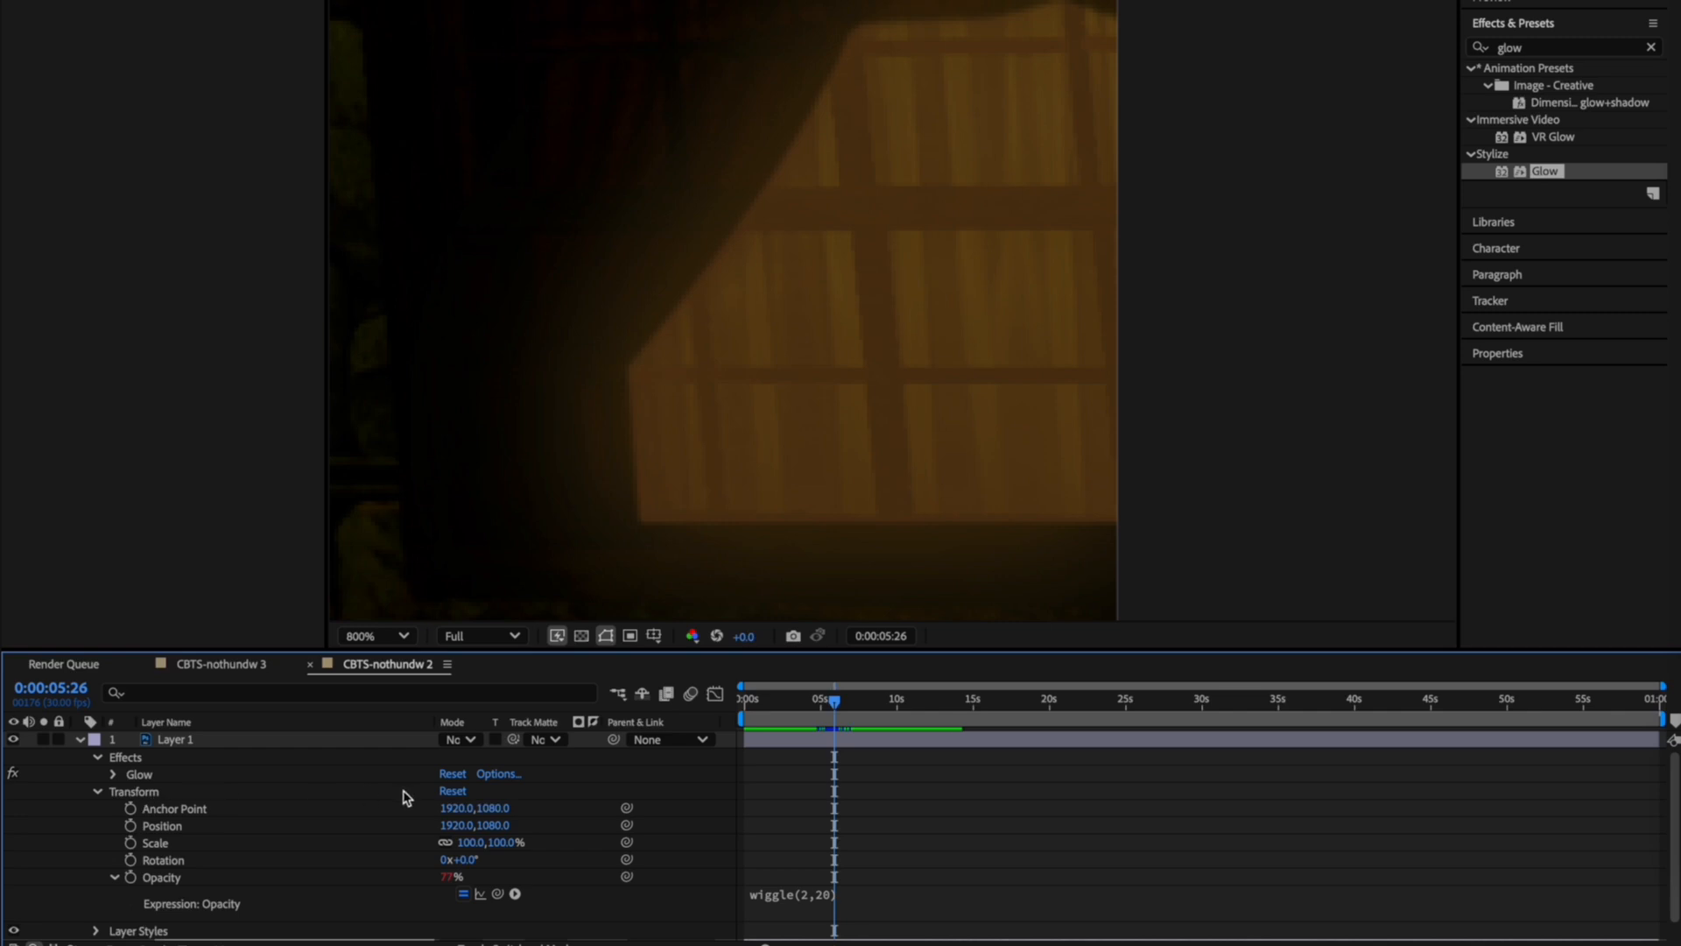
{"action": "left_click", "coordinate": [443, 792]}
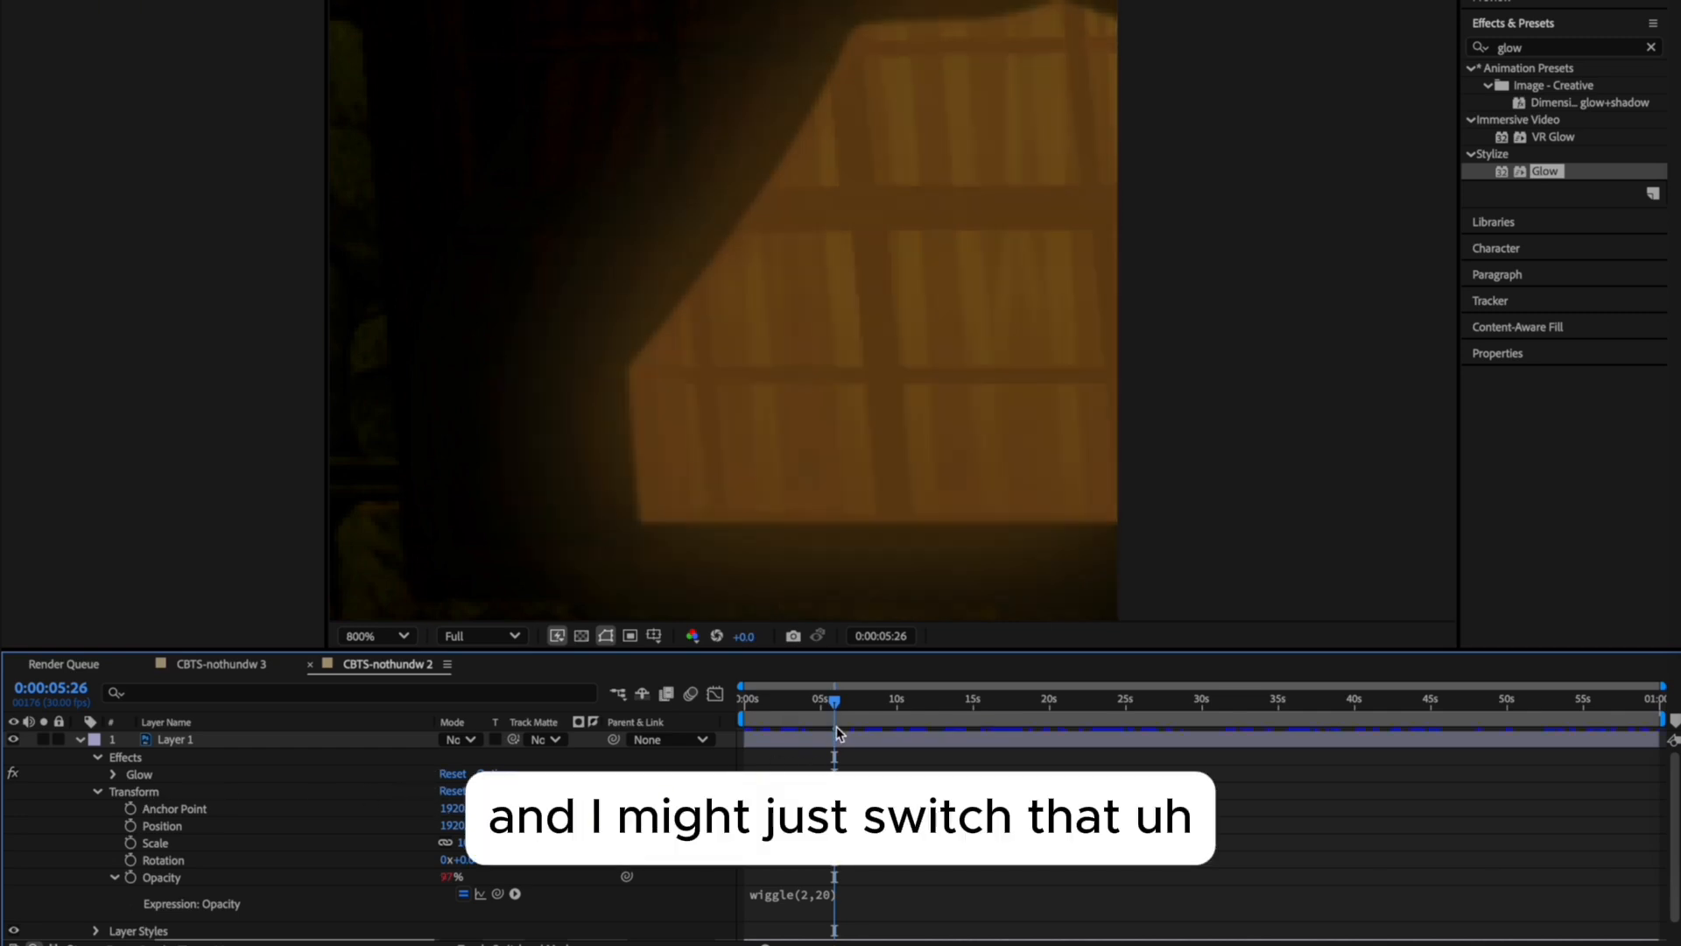
Fit the whole image in view and play the composition from the start to check the flickering window.
{"action": "left_click", "coordinate": [738, 716]}
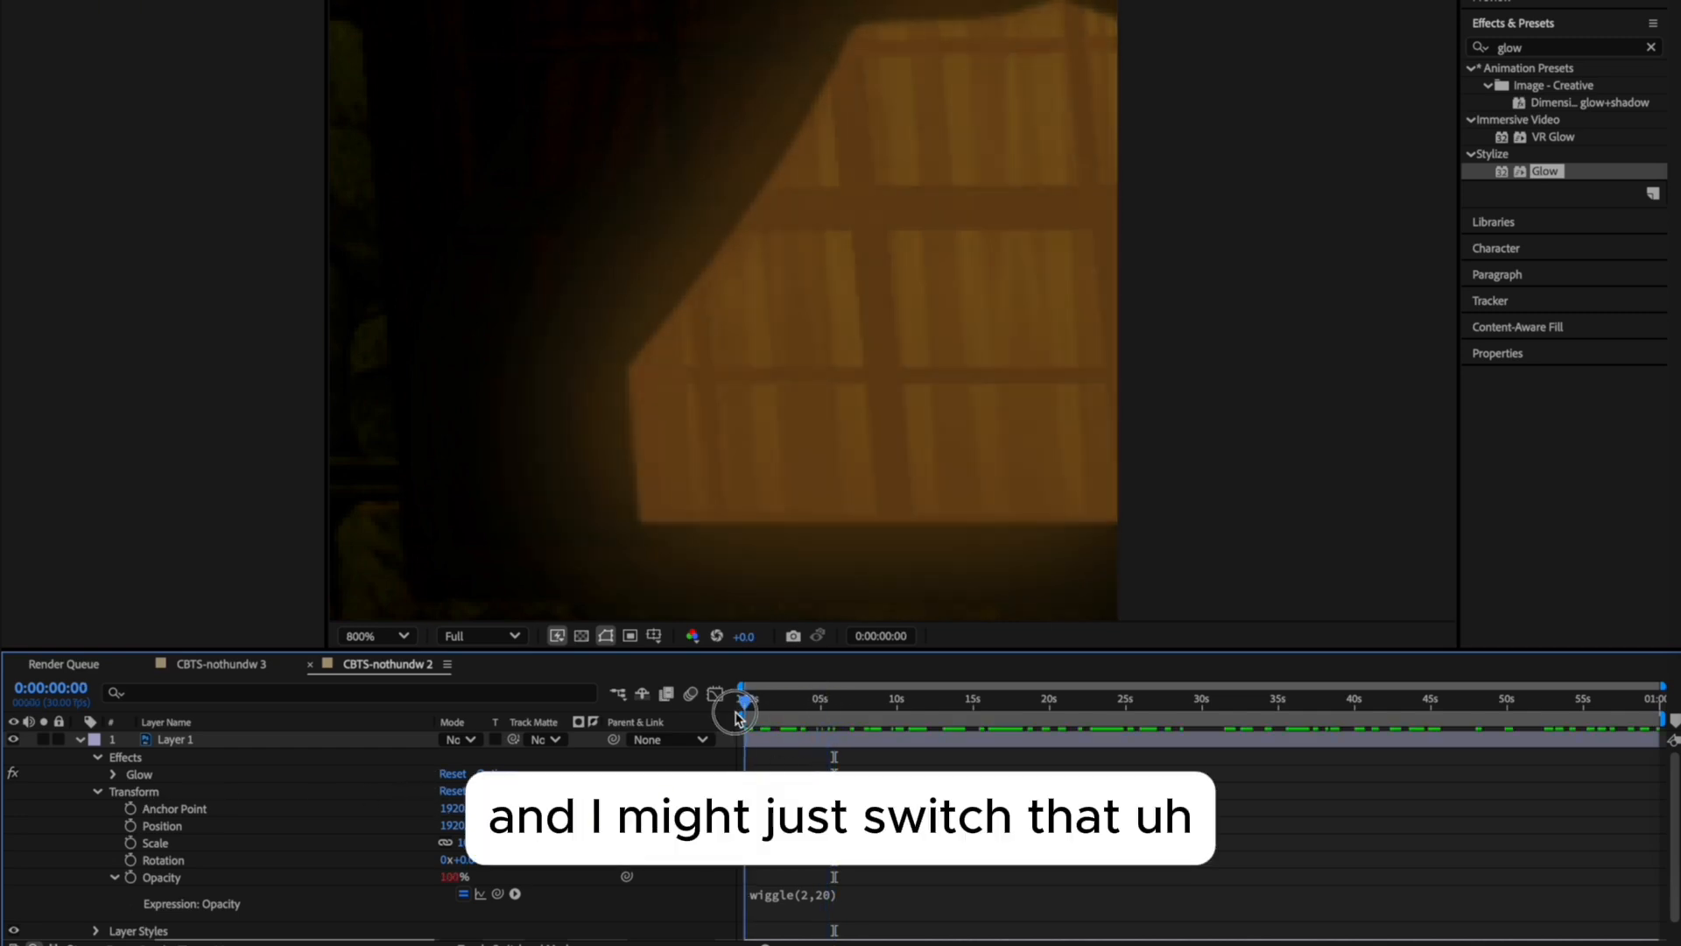
{"action": "left_click", "coordinate": [385, 635]}
{"action": "left_click", "coordinate": [406, 273]}
{"action": "key", "text": "space"}
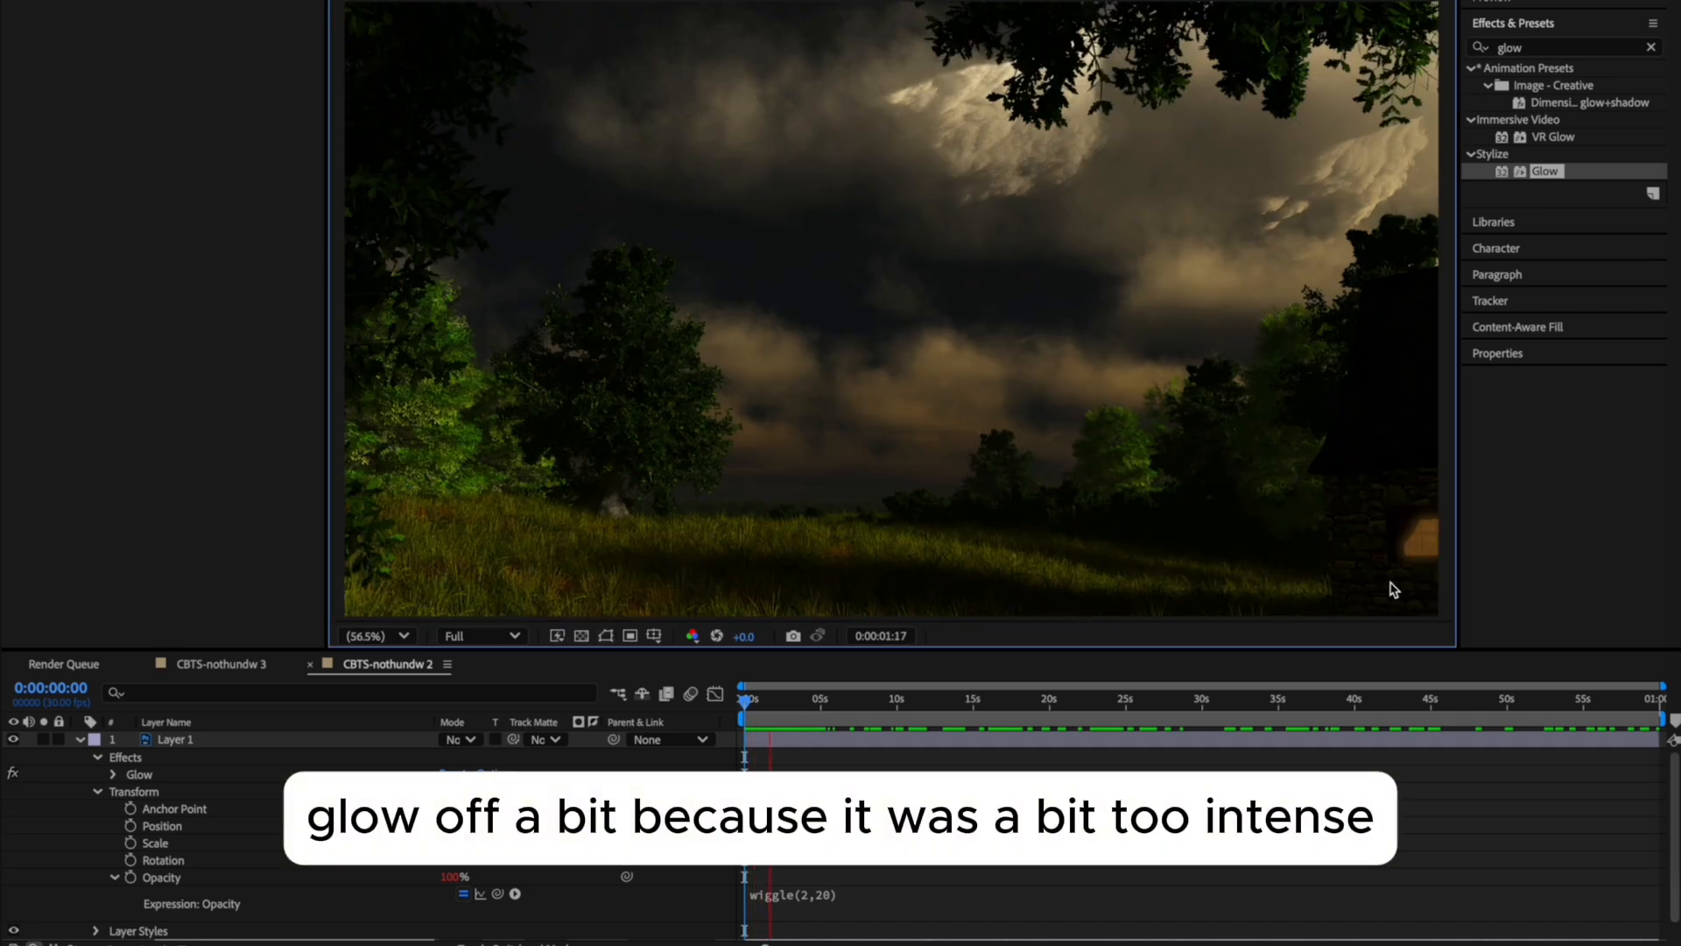
{"action": "key", "text": "space"}
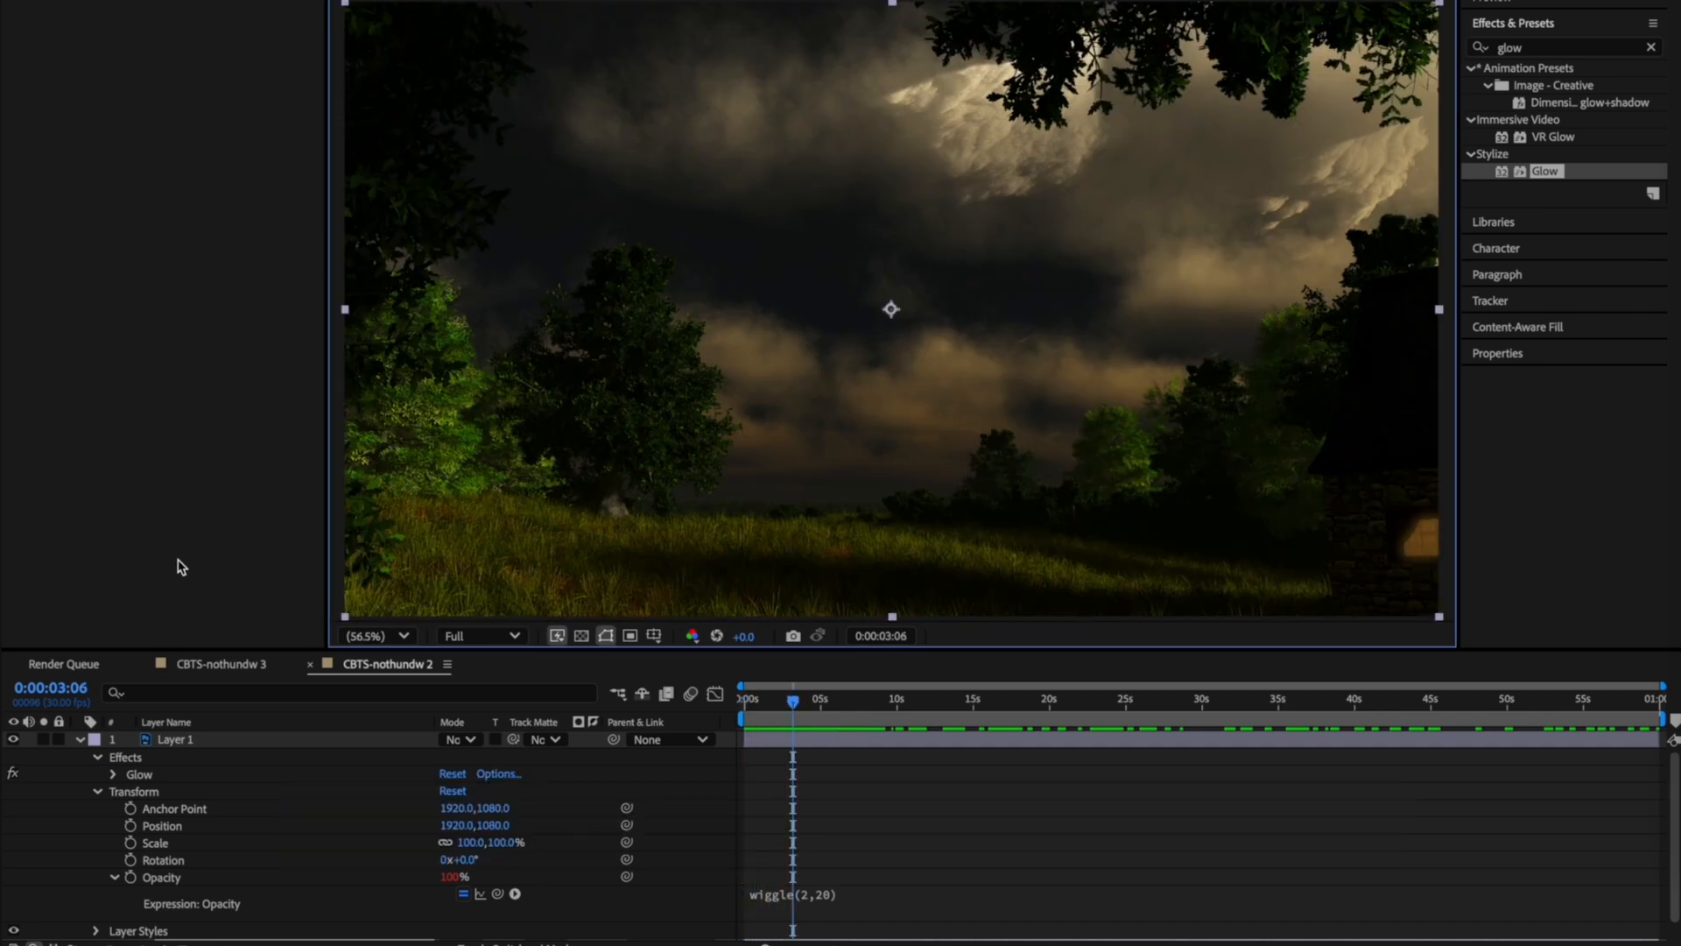
Add footagecrate-stormclouds-overlay-1.mp4 above the CBTS-nothundw 2 layer in the CBTS-nothundw 3 composition and go to 0:00:01:18.
{"action": "left_click", "coordinate": [188, 538]}
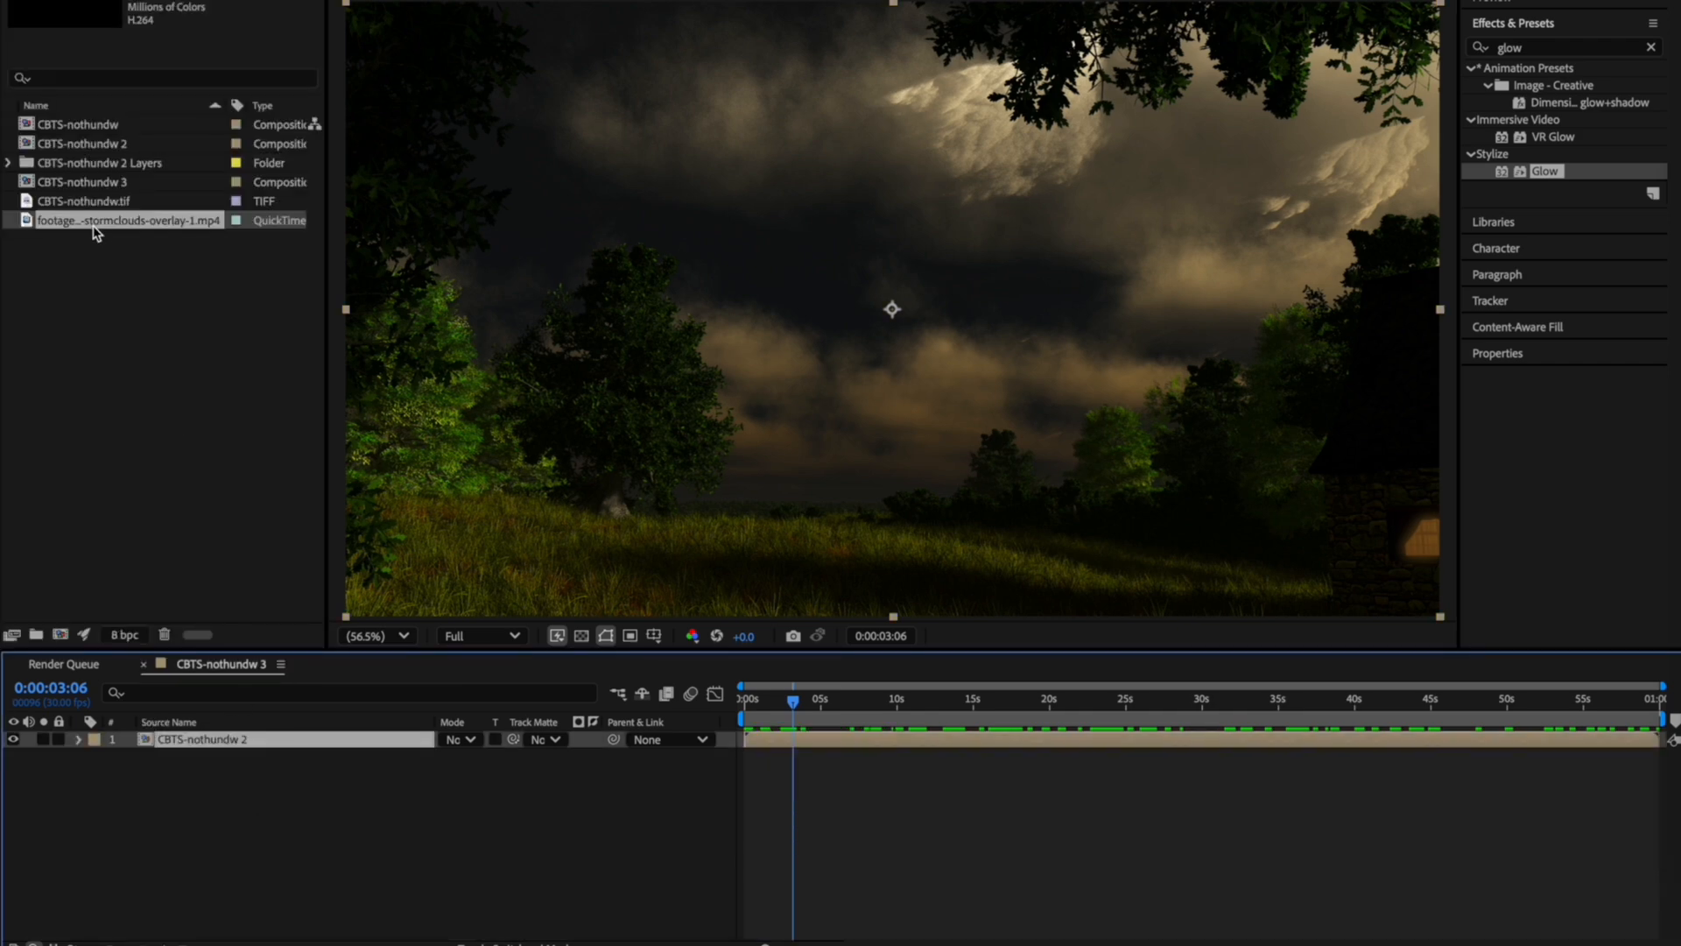
{"action": "left_click_drag", "start_coordinate": [95, 231], "coordinate": [229, 742]}
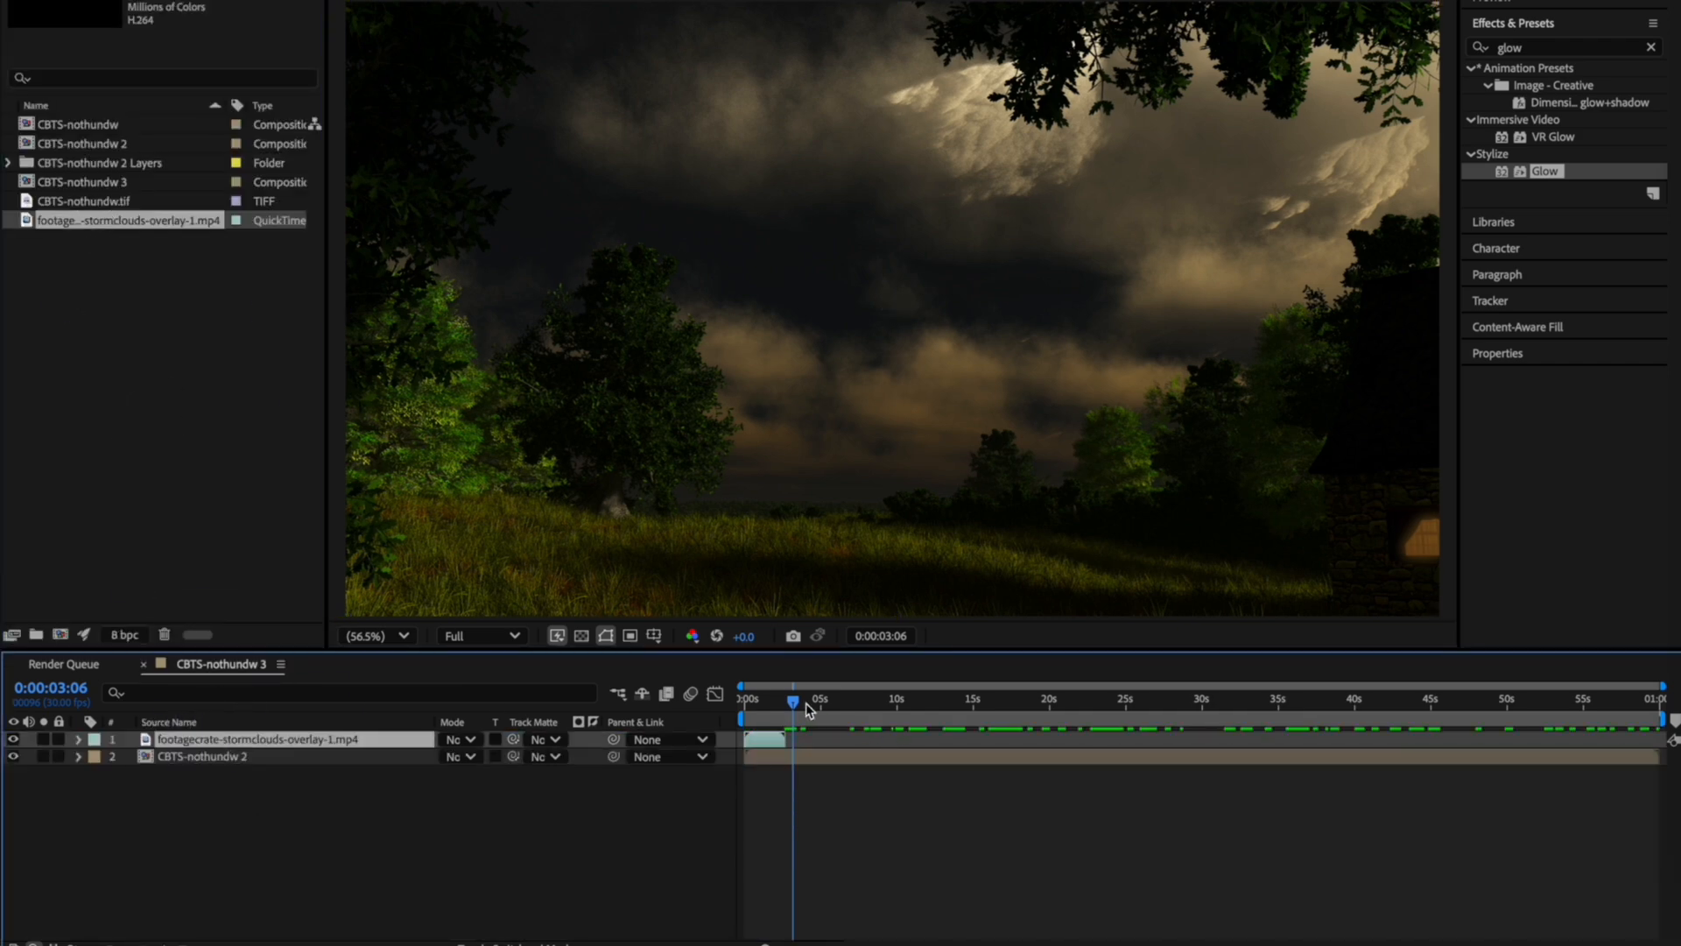
{"action": "left_click_drag", "start_coordinate": [806, 709], "coordinate": [774, 709]}
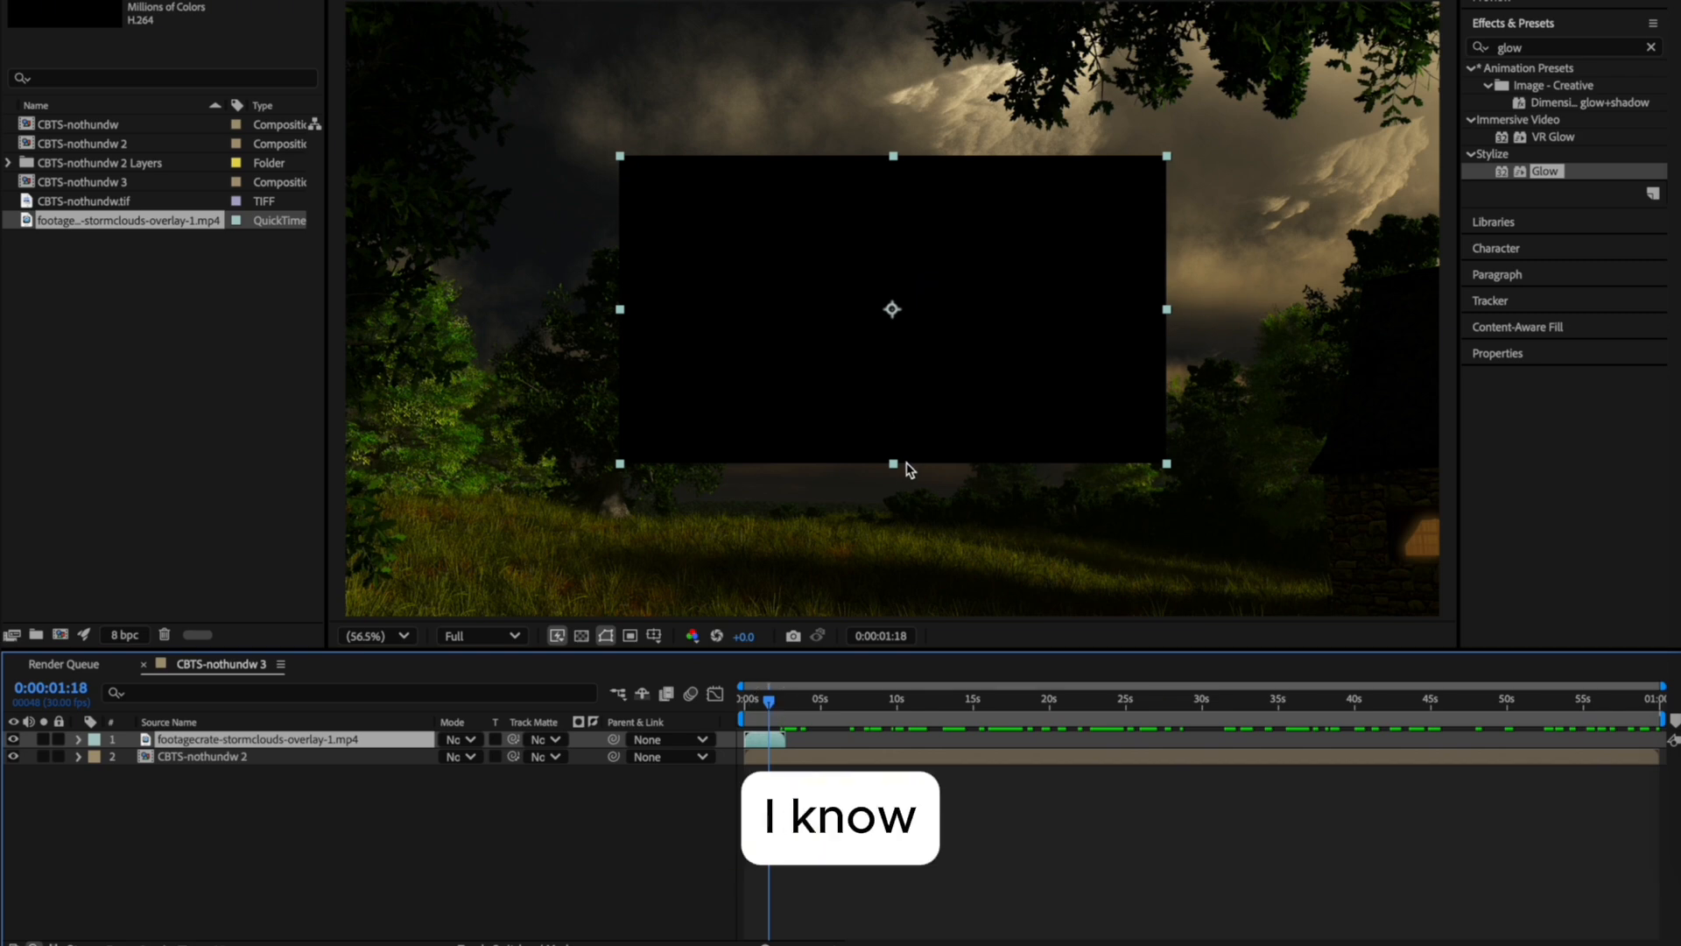
Enlarge the storm clouds overlay to cover most of the frame and set its blending mode to Screen.
{"action": "left_click_drag", "start_coordinate": [893, 468], "coordinate": [842, 578]}
{"action": "left_click", "coordinate": [458, 739]}
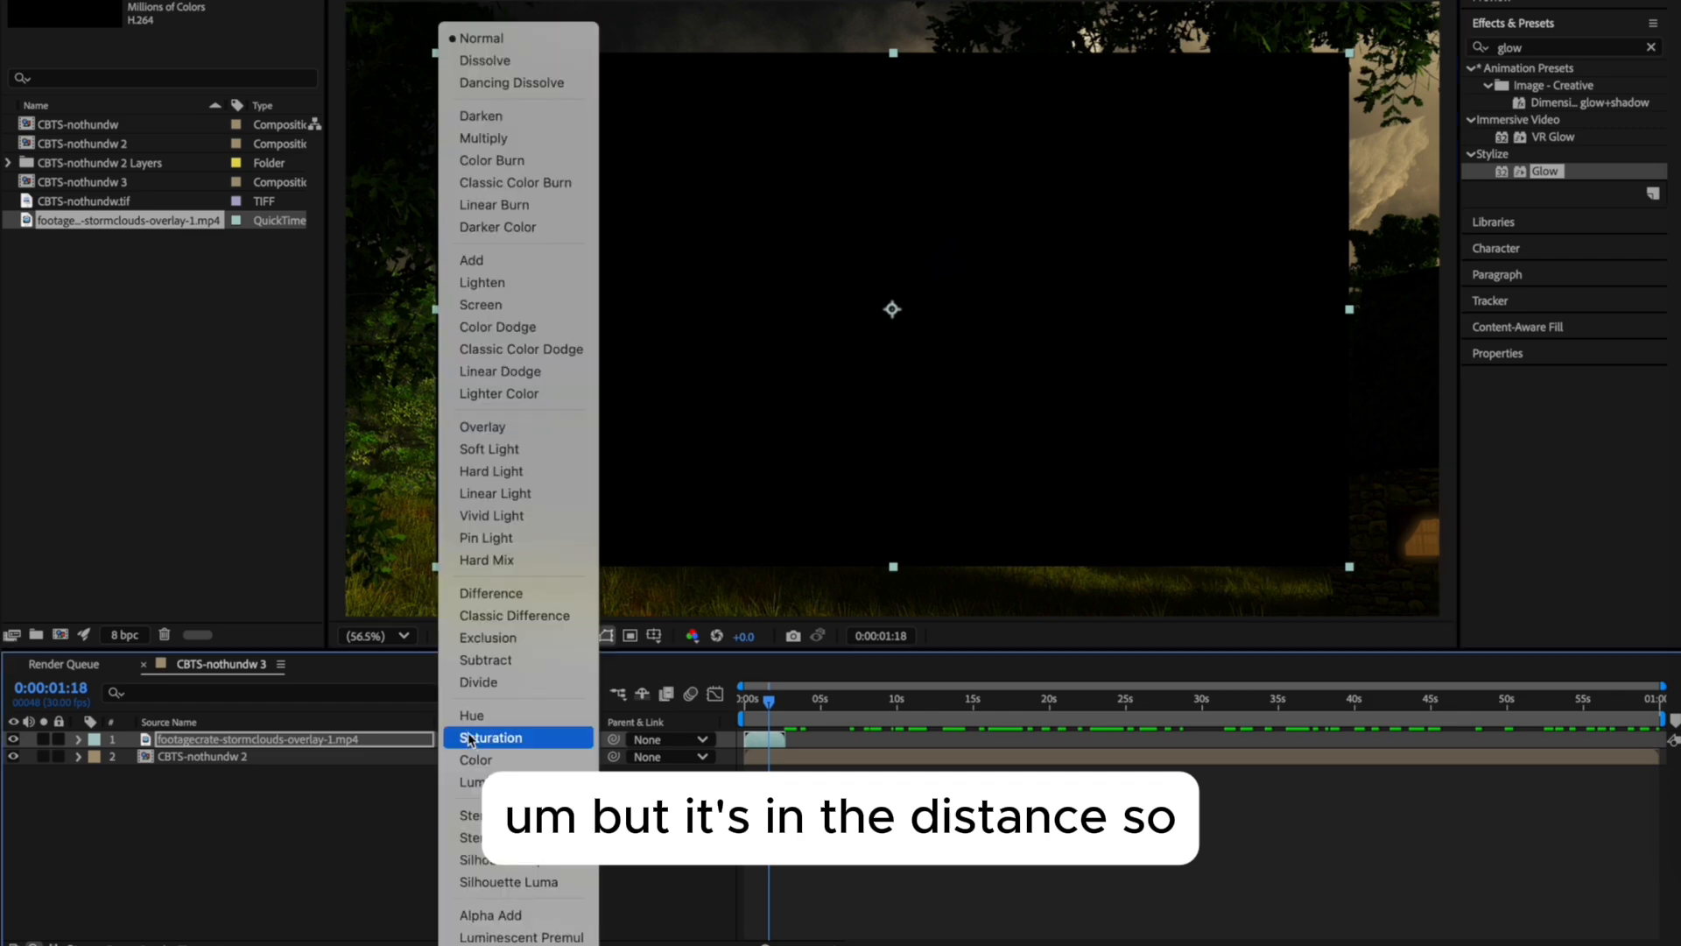
{"action": "left_click", "coordinate": [484, 304]}
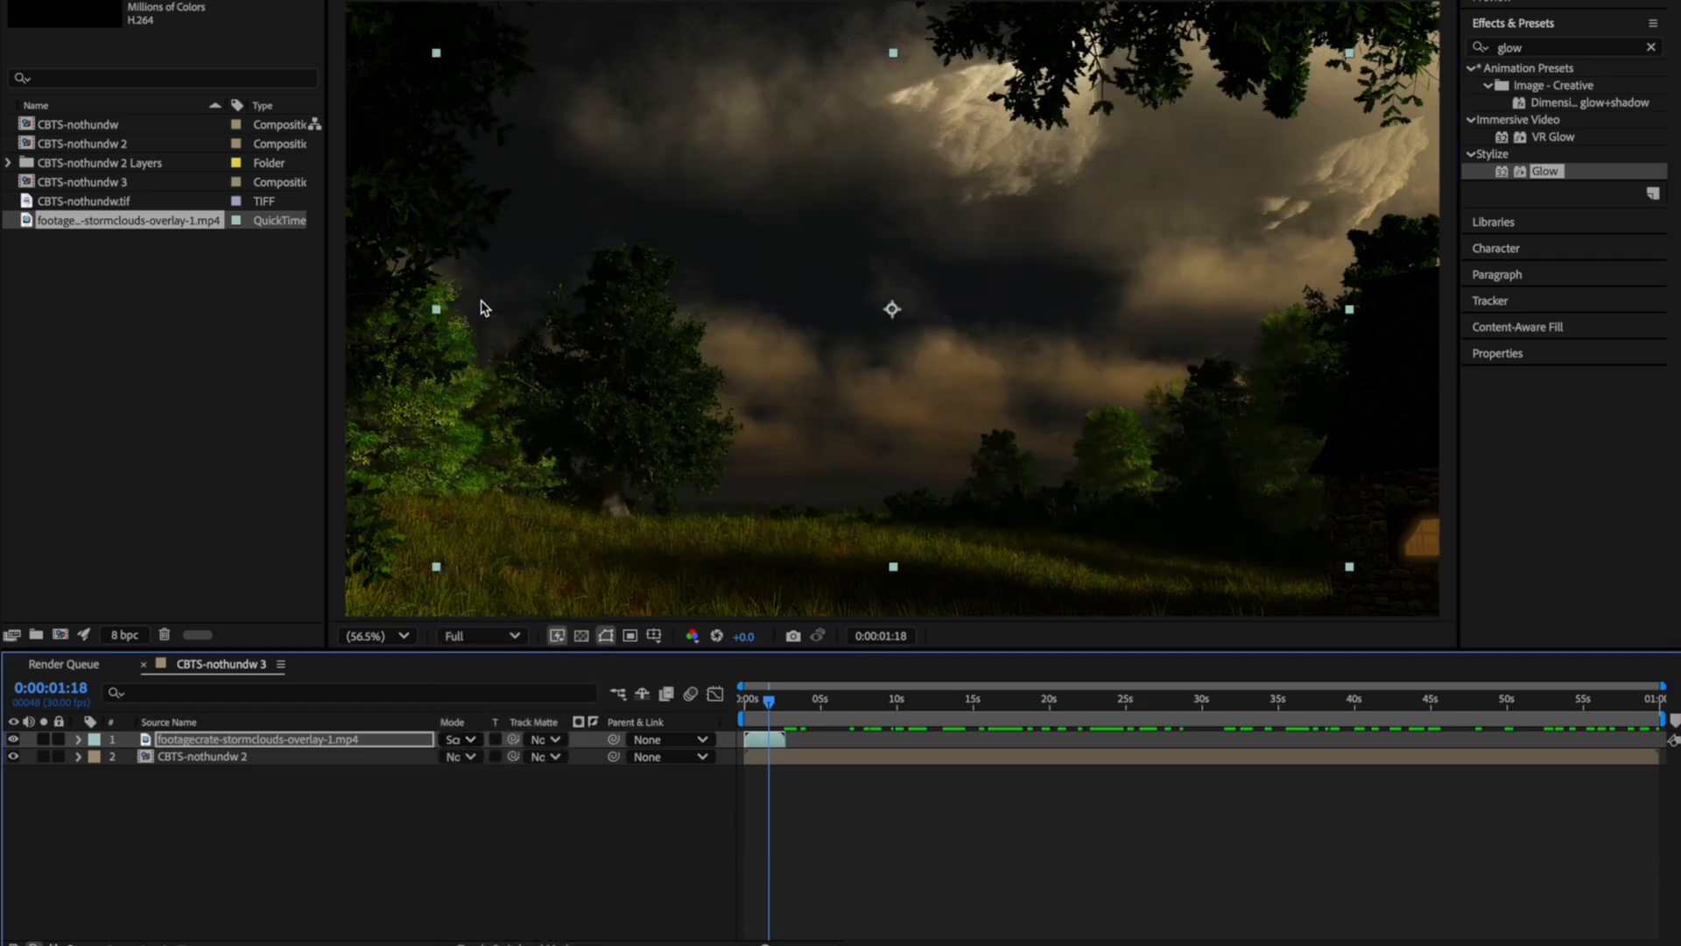
At 0:00:00:16, apply the Hue/Saturation effect to the storm clouds overlay and set its Master Saturation to -100.
{"action": "left_click_drag", "start_coordinate": [761, 701], "coordinate": [752, 702]}
{"action": "left_click", "coordinate": [1555, 49]}
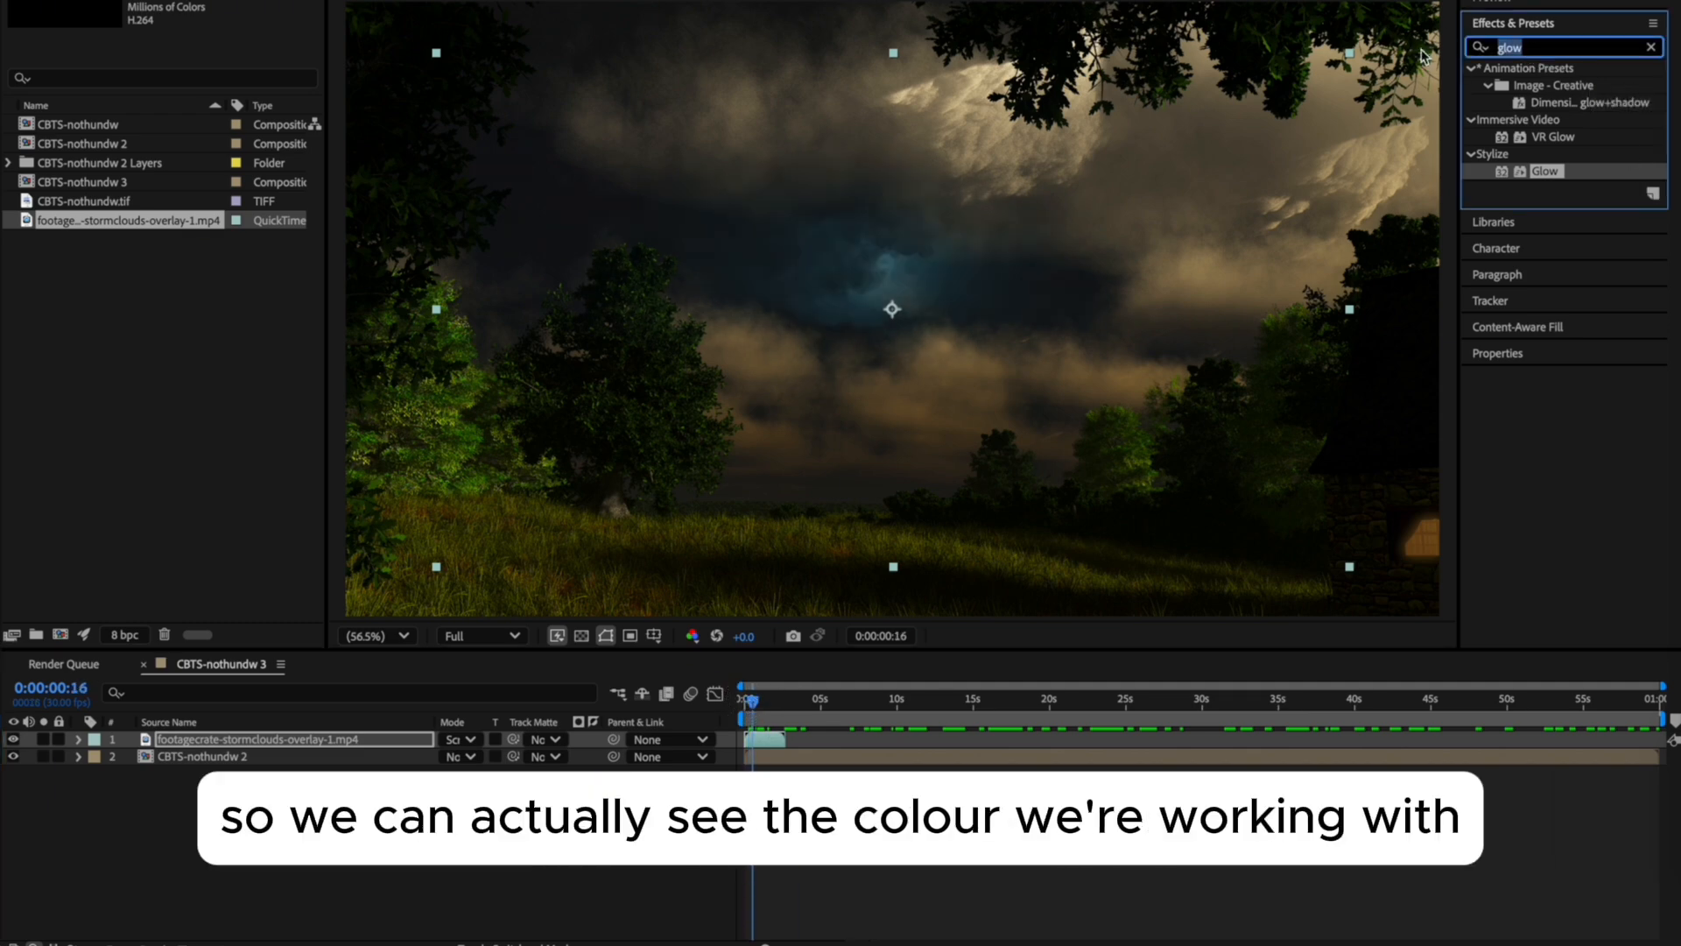
{"action": "type", "text": "hue"}
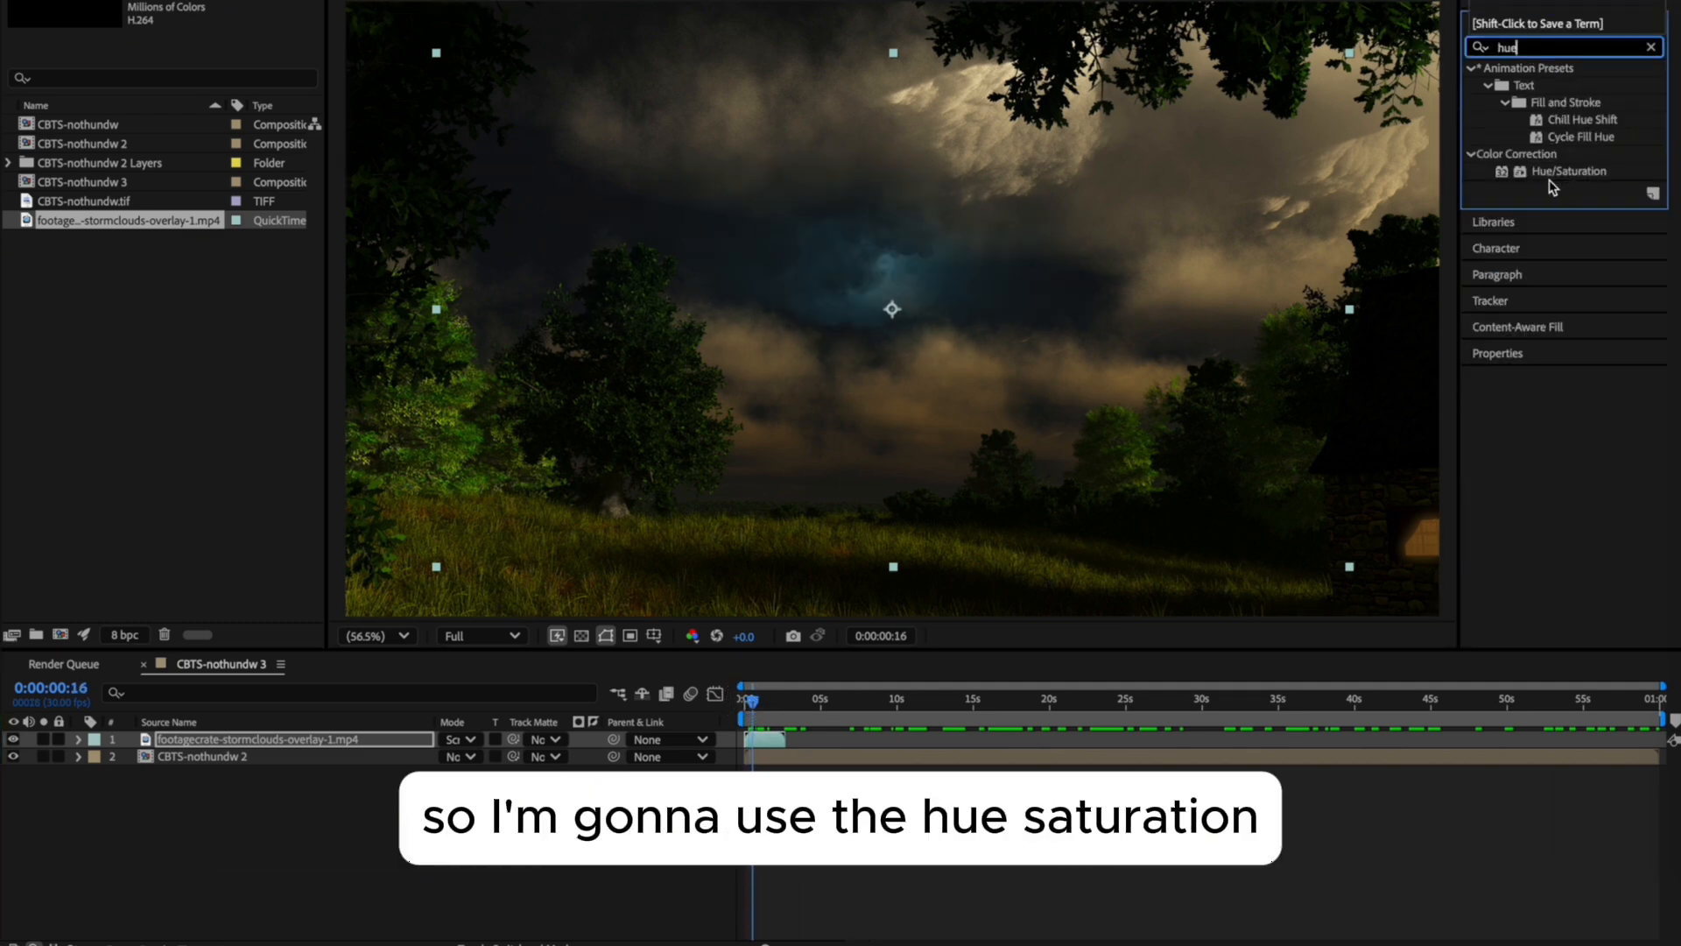
{"action": "left_click_drag", "start_coordinate": [1549, 173], "coordinate": [457, 726]}
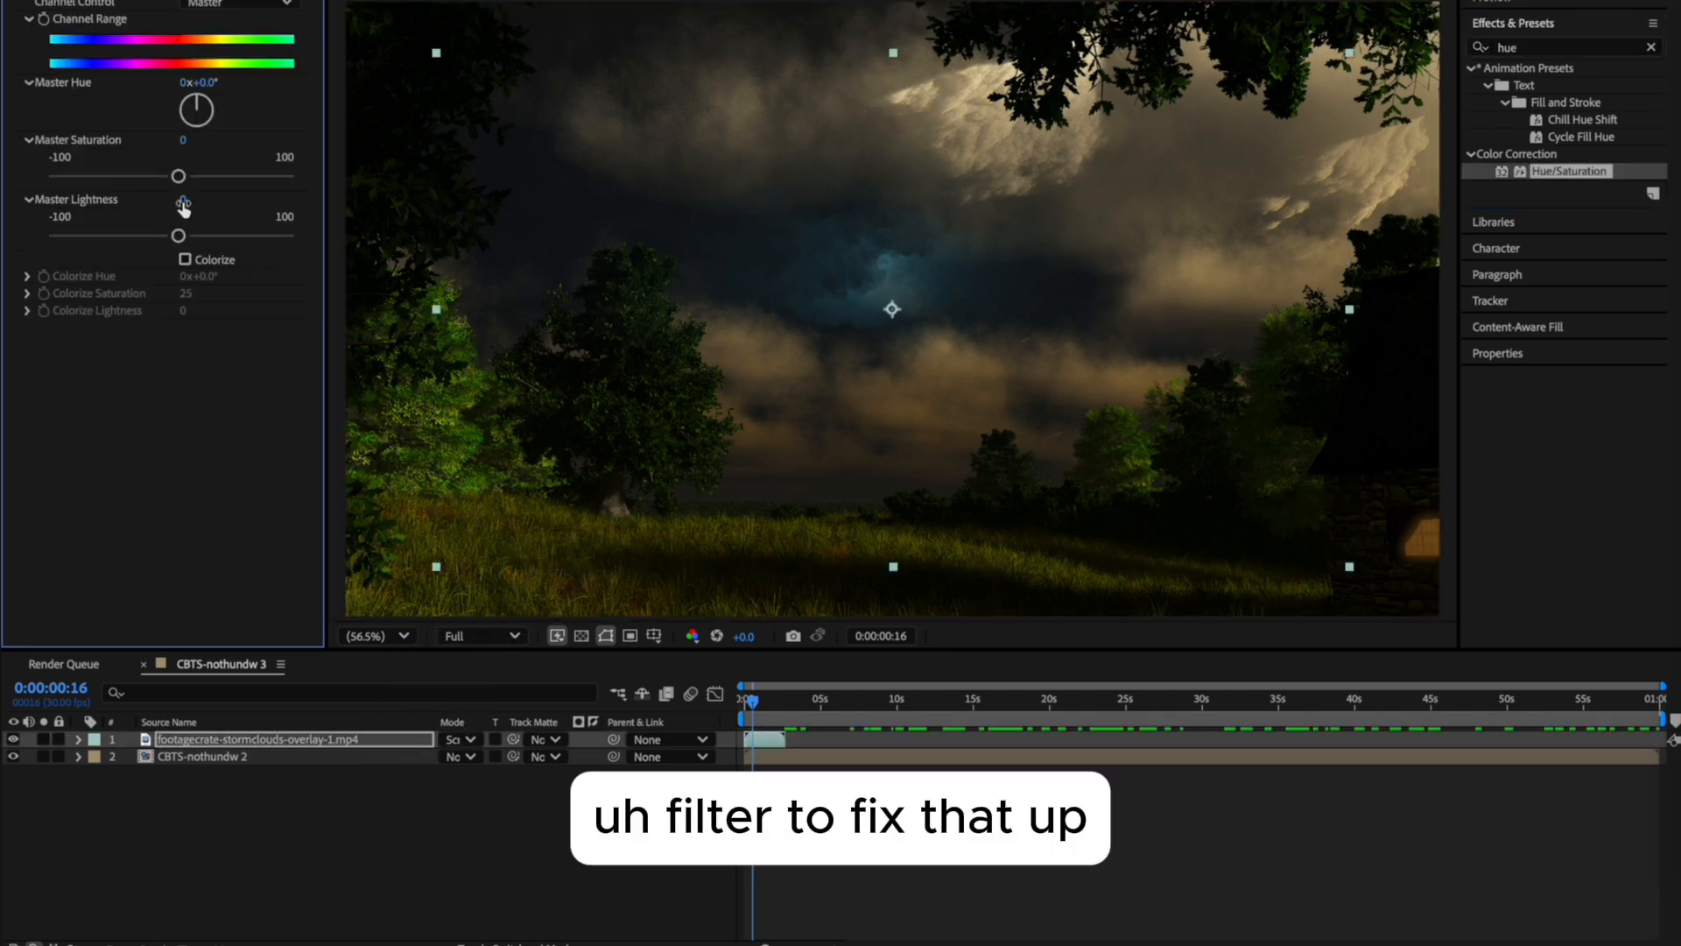
{"action": "left_click_drag", "start_coordinate": [178, 176], "coordinate": [4, 191]}
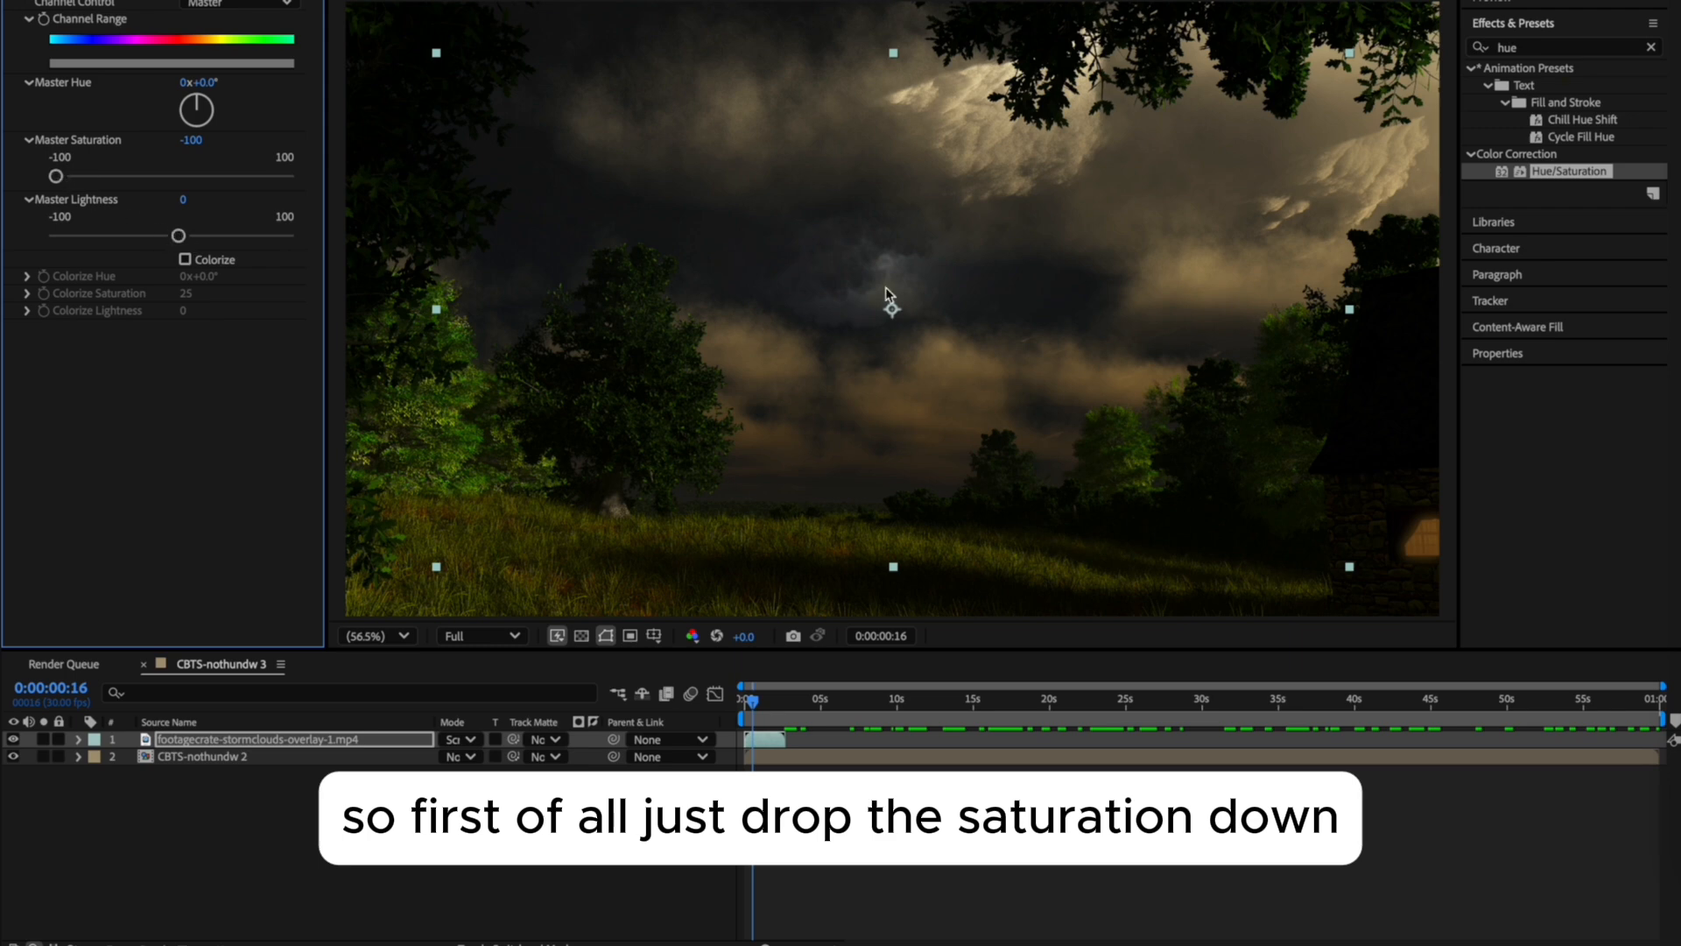
Set the storm clouds overlay's Master Saturation to -37 and Master Hue to 201° to match the scene's colours.
{"action": "left_click_drag", "start_coordinate": [886, 295], "coordinate": [892, 308]}
{"action": "left_click_drag", "start_coordinate": [56, 176], "coordinate": [132, 176]}
{"action": "left_click_drag", "start_coordinate": [195, 109], "coordinate": [180, 168]}
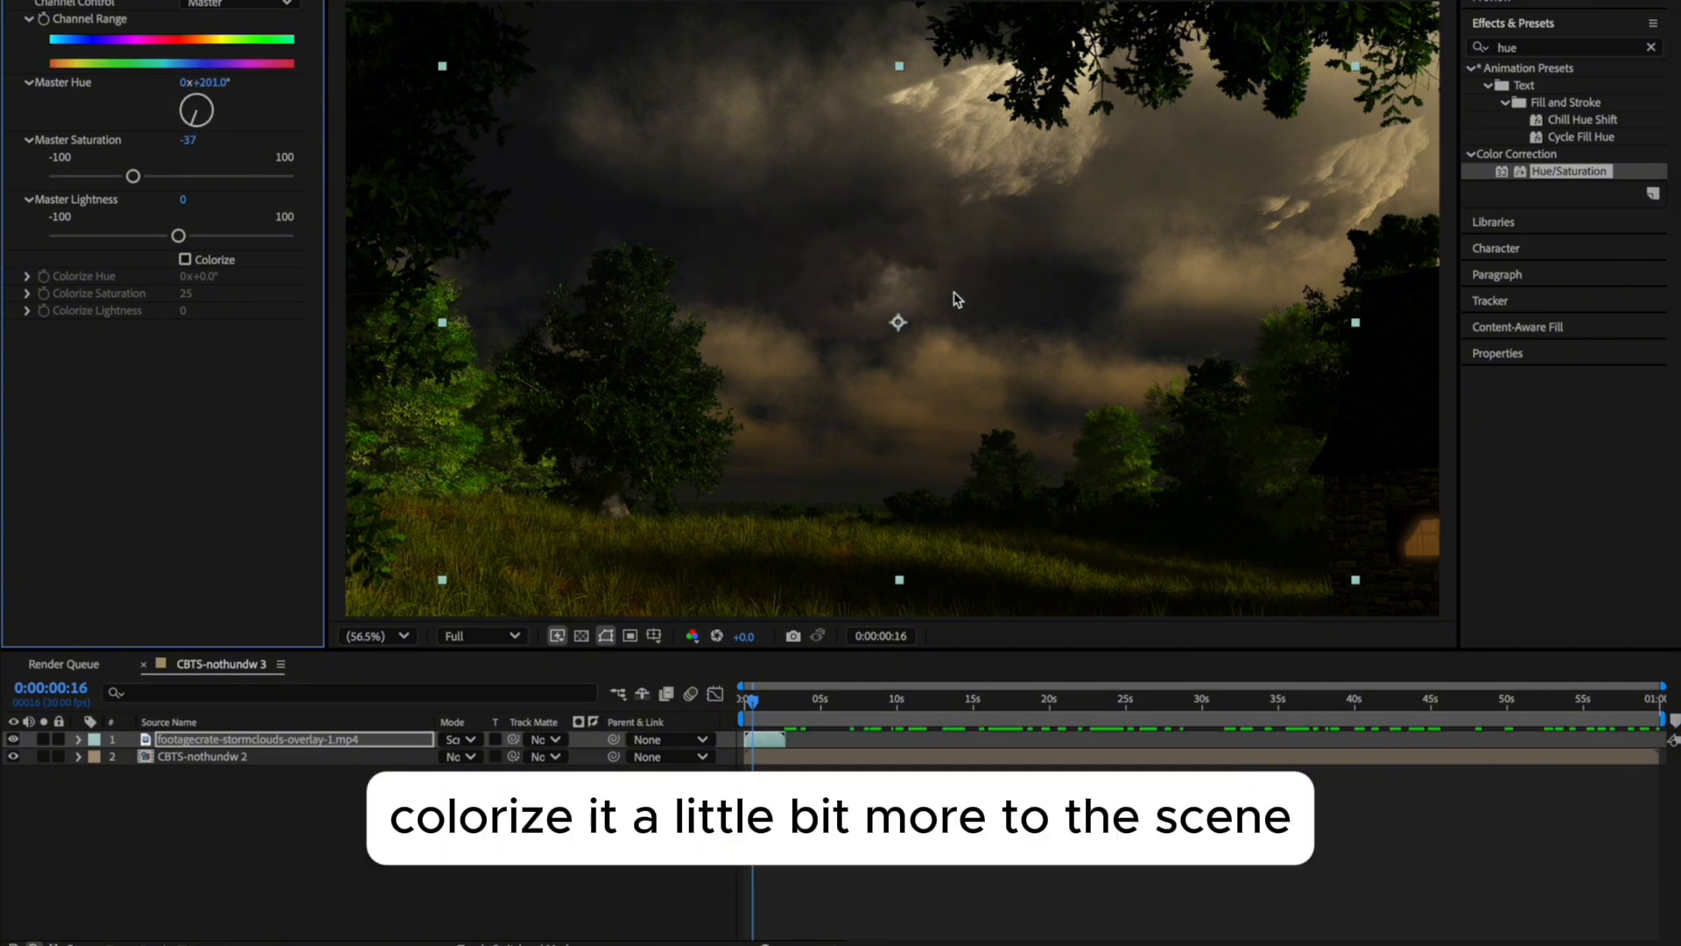
Move the storm clouds overlay toward the right side of the sky and preview the lightning from the start of the composition.
{"action": "mouse_move", "coordinate": [956, 300]}
{"action": "left_mouse_down"}
{"action": "mouse_move", "coordinate": [1006, 289]}
{"action": "mouse_move", "coordinate": [939, 296]}
{"action": "left_mouse_up"}
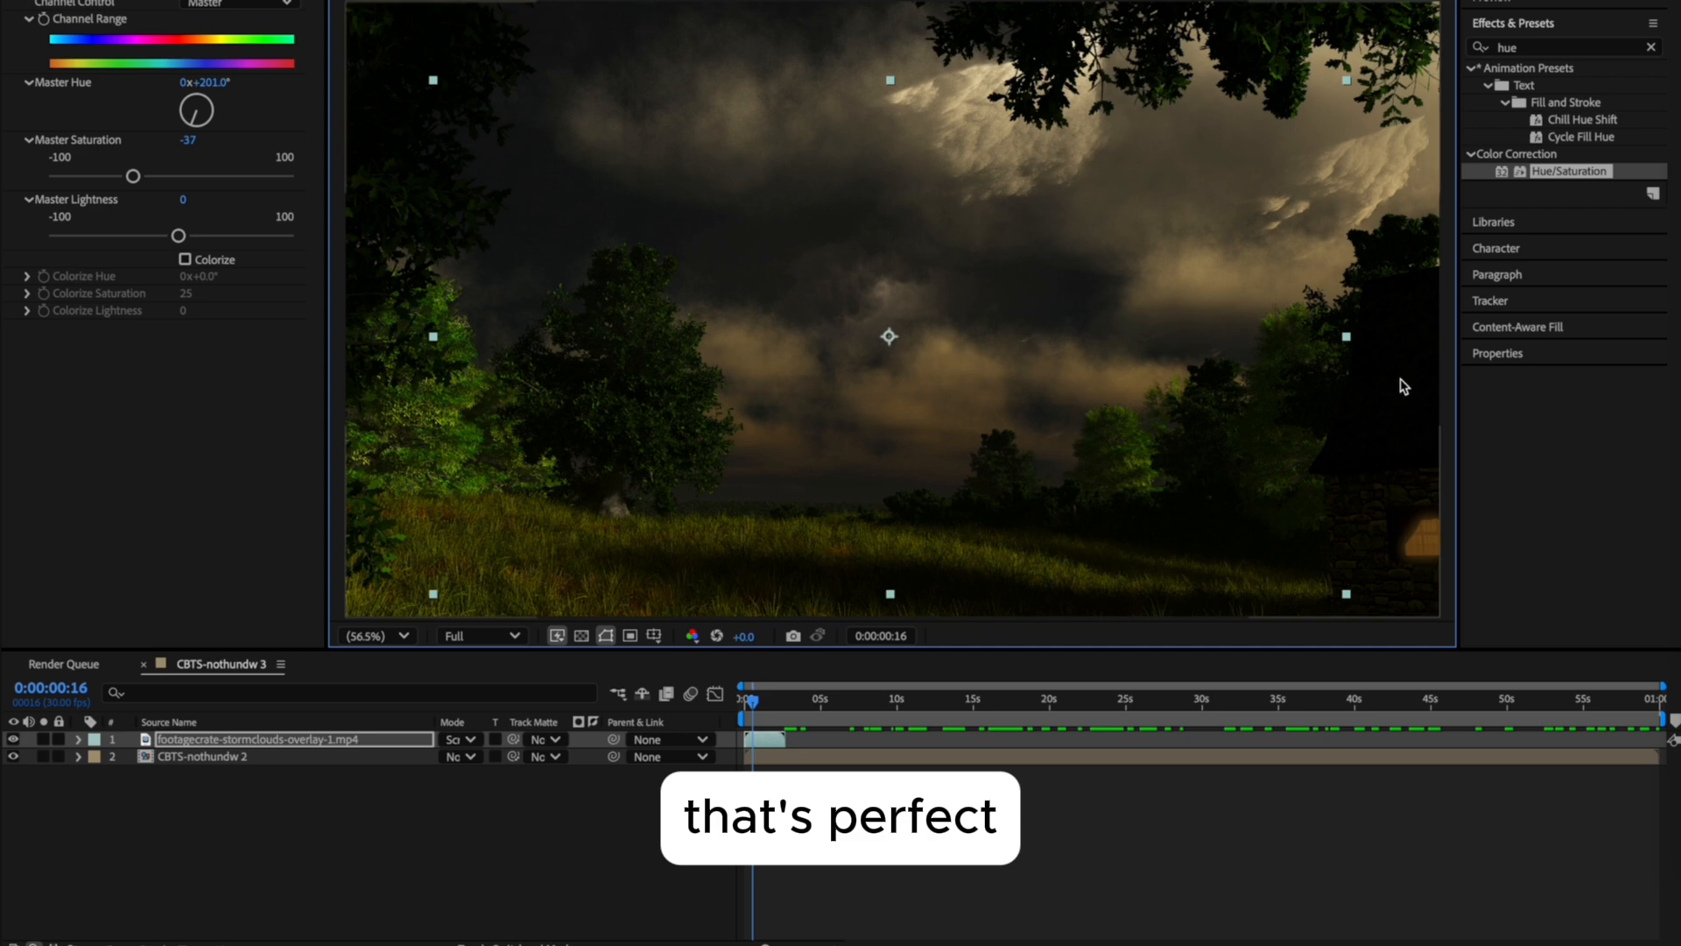
{"action": "left_click_drag", "start_coordinate": [1345, 336], "coordinate": [1291, 264]}
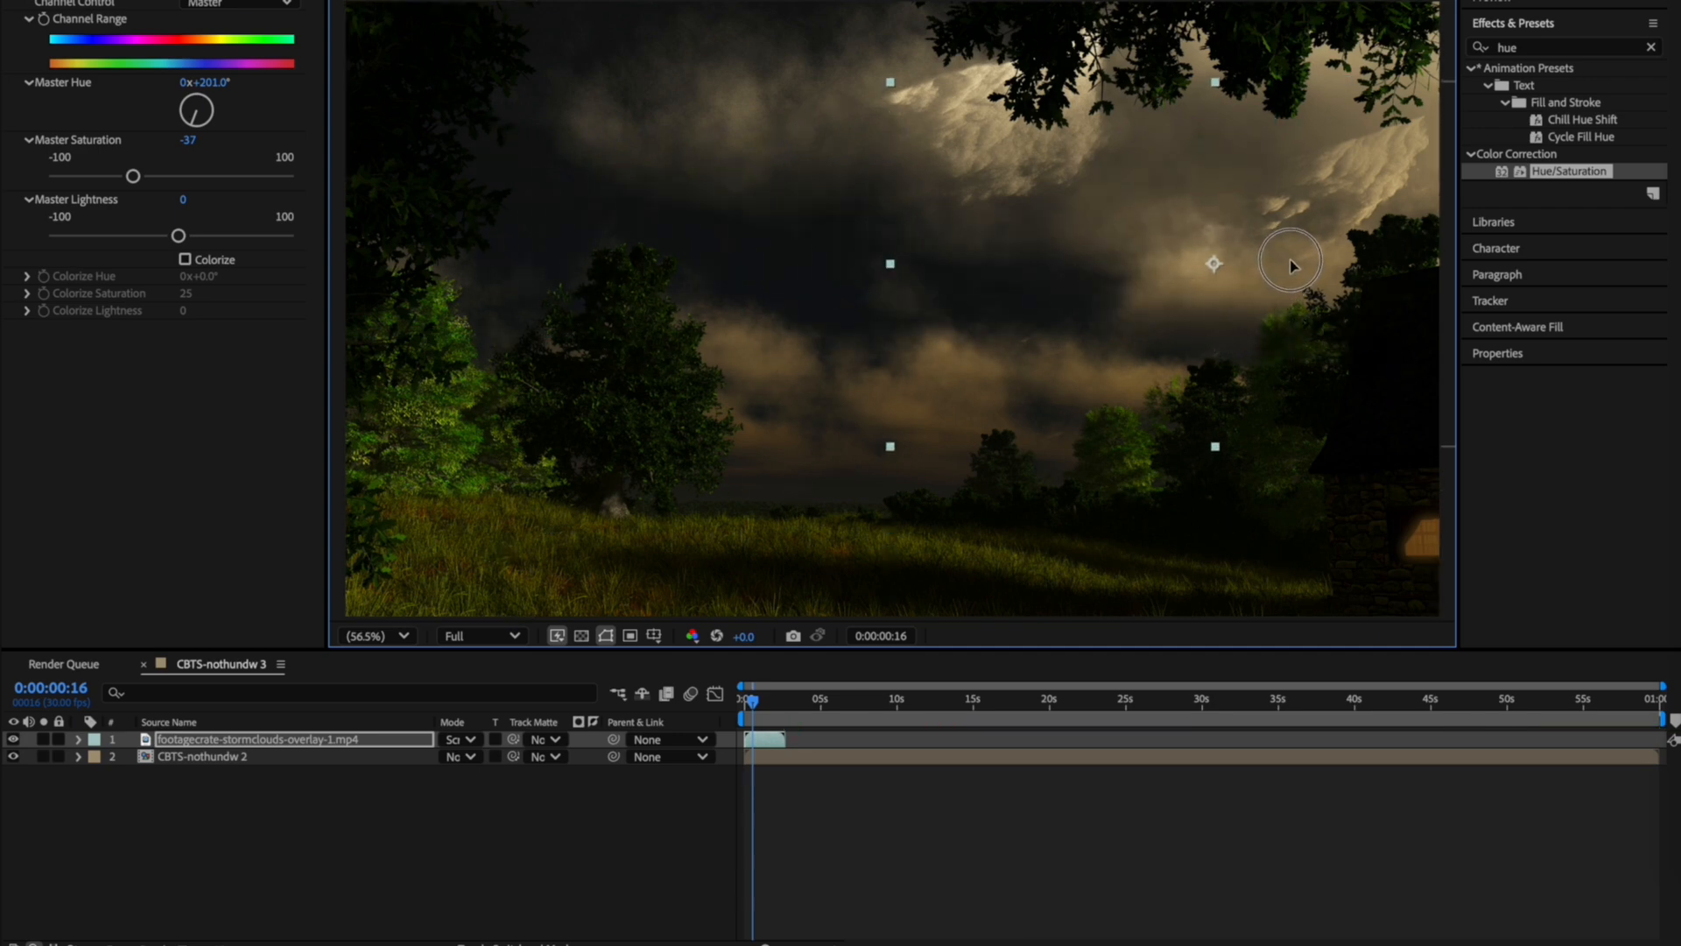
{"action": "key", "text": "space"}
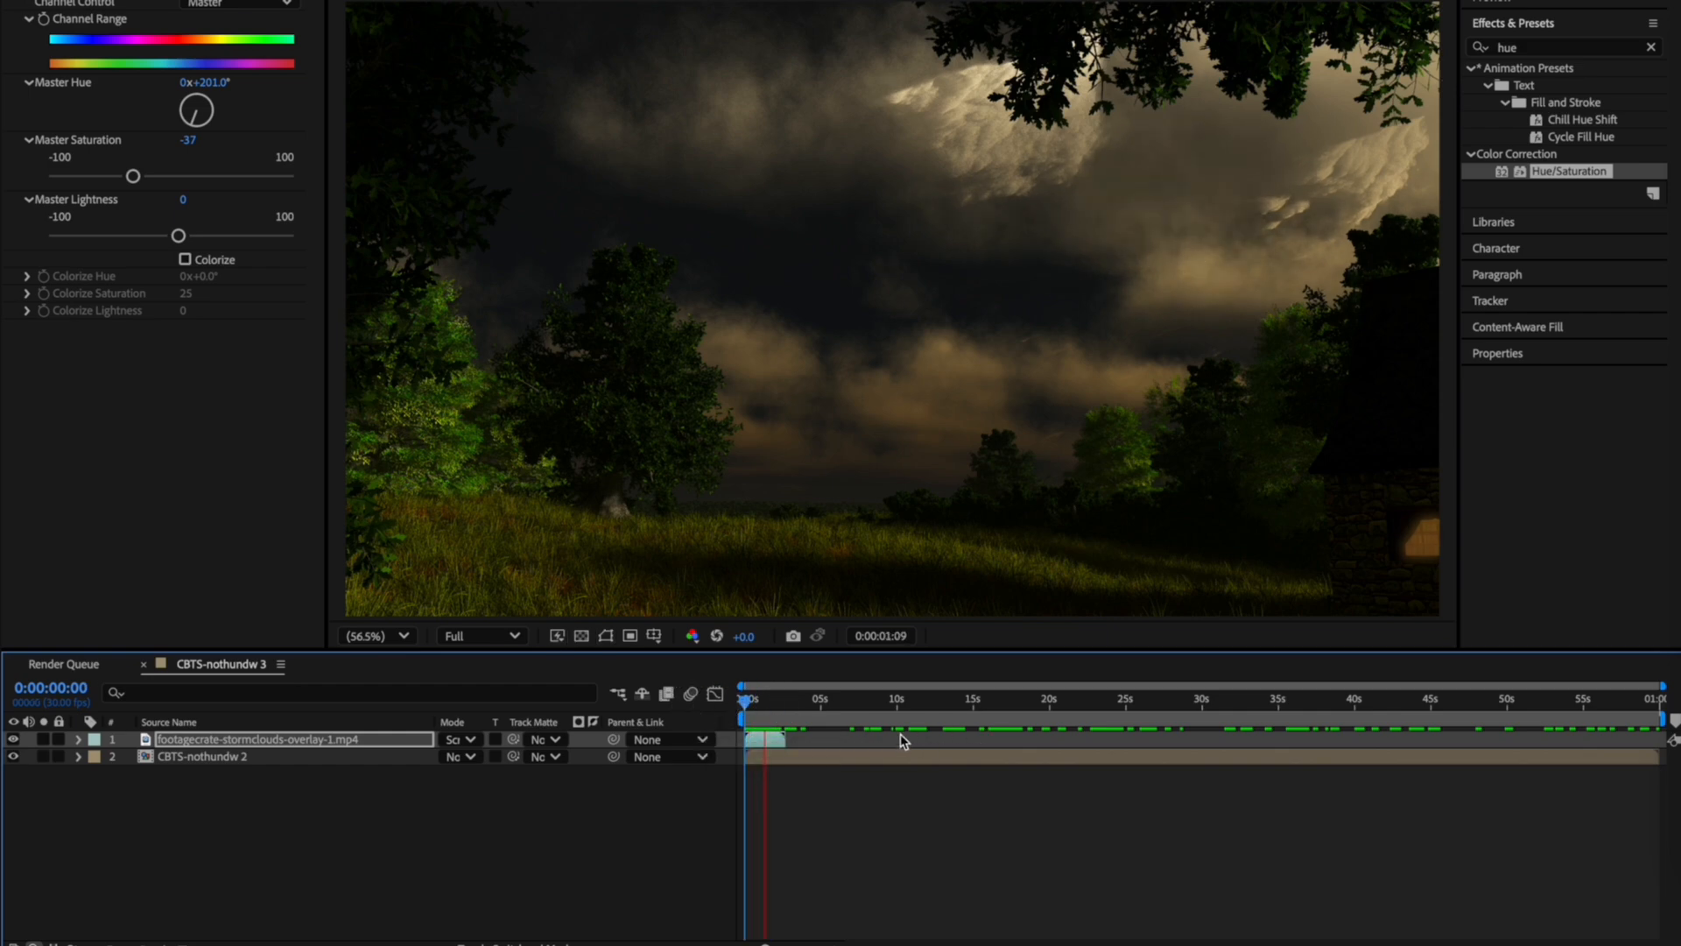
{"action": "key", "text": "space"}
Duplicate the storm clouds overlay to about 16 seconds on the timeline, then shrink and reposition the copy over the clouds left of centre.
{"action": "key", "text": "ctrl+d"}
{"action": "left_click_drag", "start_coordinate": [758, 740], "coordinate": [1005, 743]}
{"action": "left_click", "coordinate": [1005, 693]}
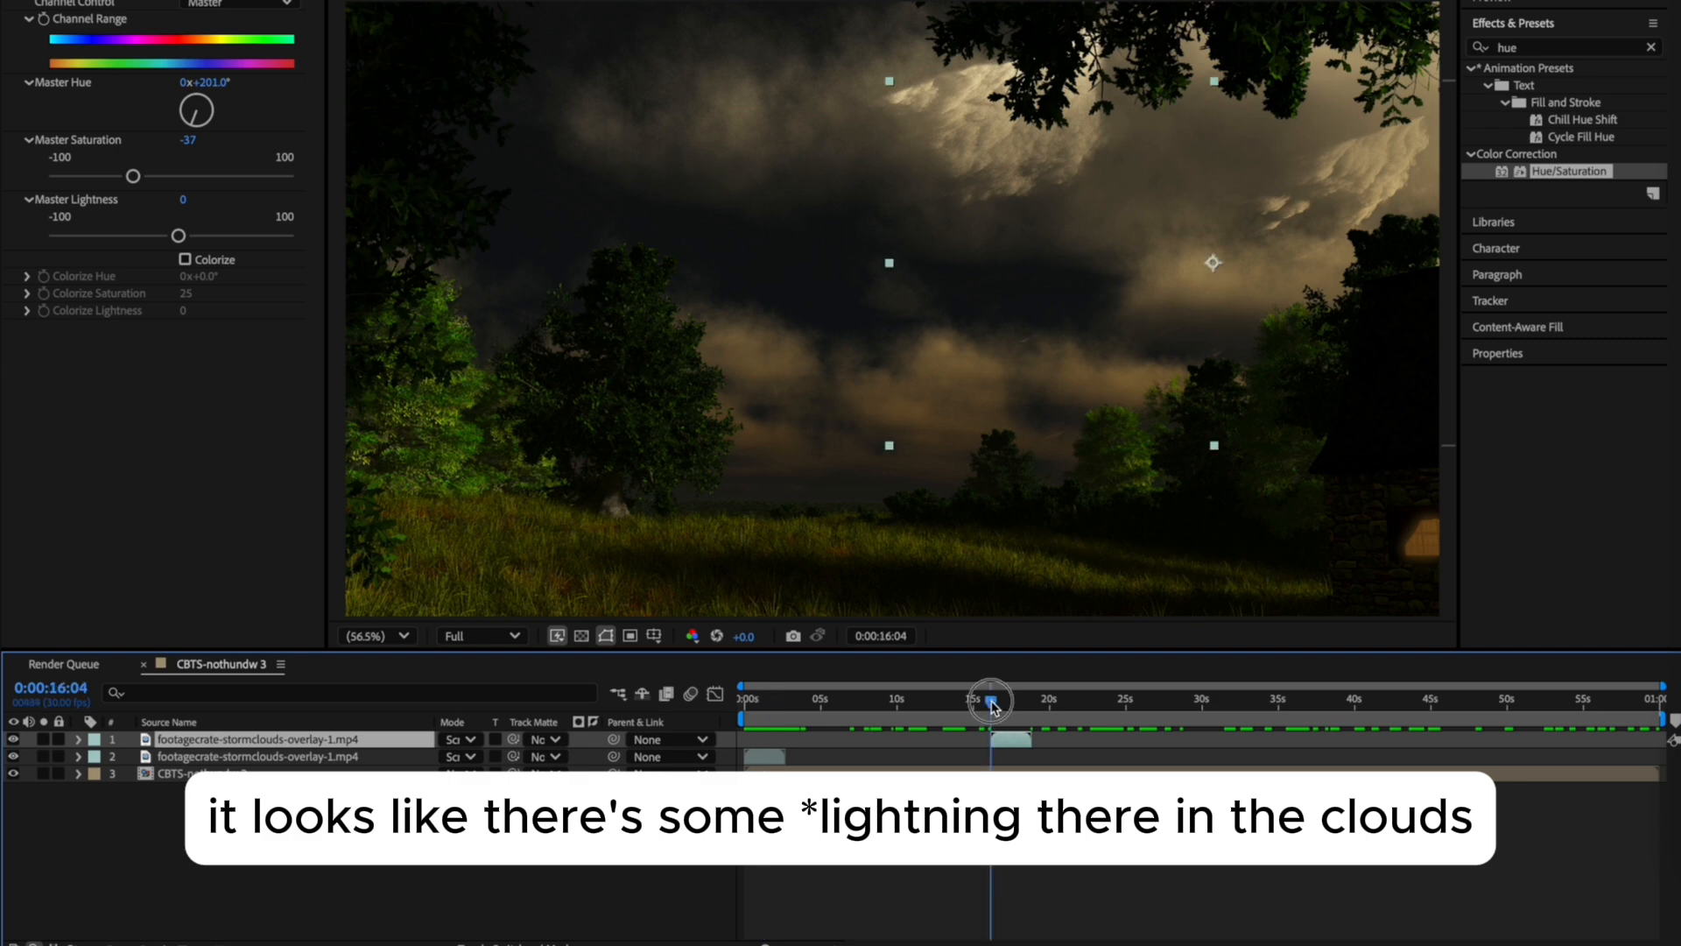
{"action": "left_click_drag", "start_coordinate": [1212, 310], "coordinate": [827, 189]}
{"action": "left_click_drag", "start_coordinate": [1065, 323], "coordinate": [1022, 299]}
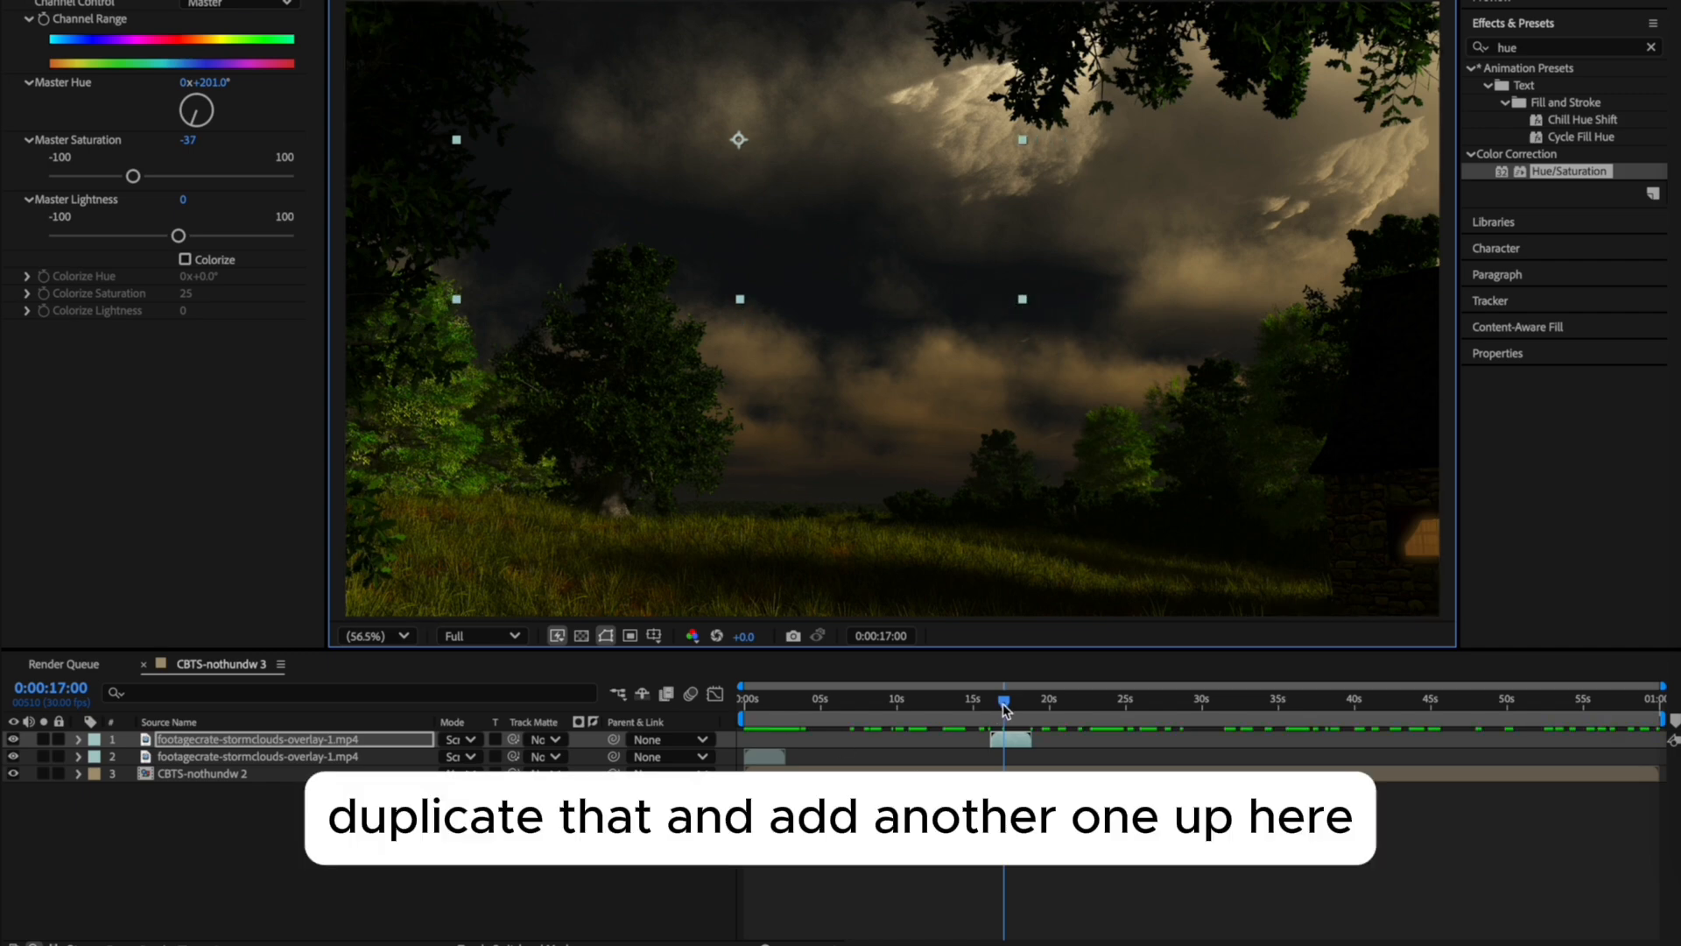
Duplicate the 16-second overlay to about 41 seconds on the timeline and enlarge the copy over the bright cloud.
{"action": "left_click_drag", "start_coordinate": [1003, 702], "coordinate": [1402, 743]}
{"action": "left_click", "coordinate": [1000, 748]}
{"action": "key", "text": "ctrl+d"}
{"action": "left_click_drag", "start_coordinate": [1006, 707], "coordinate": [1373, 707]}
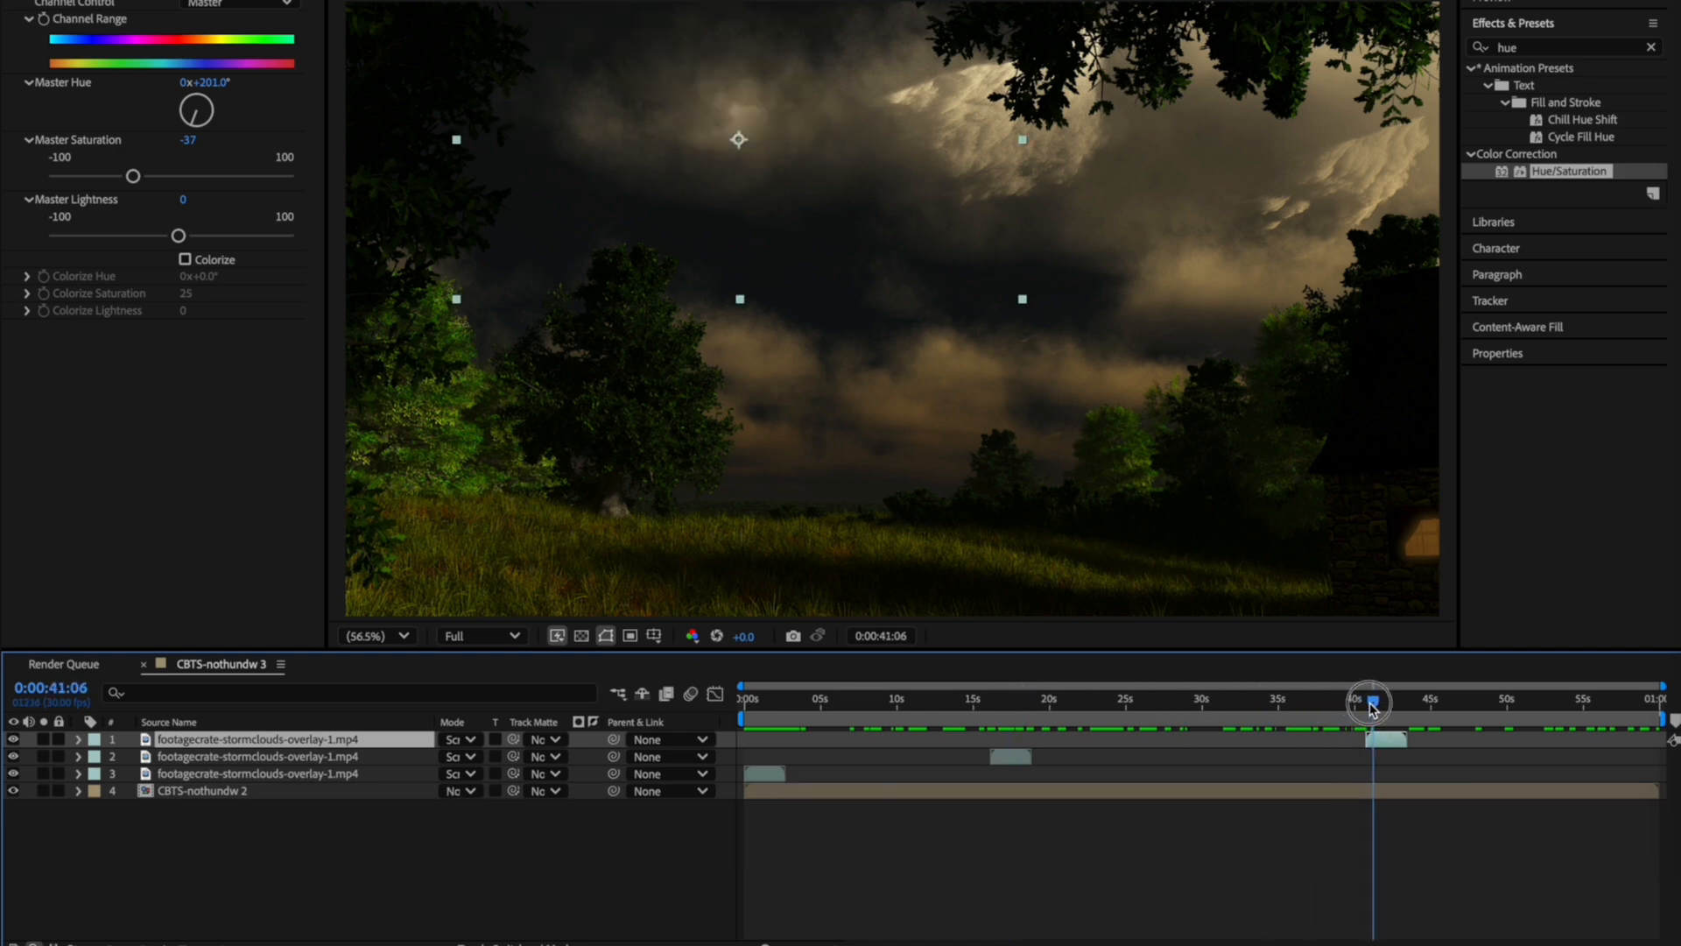
{"action": "left_click_drag", "start_coordinate": [1024, 298], "coordinate": [1171, 163]}
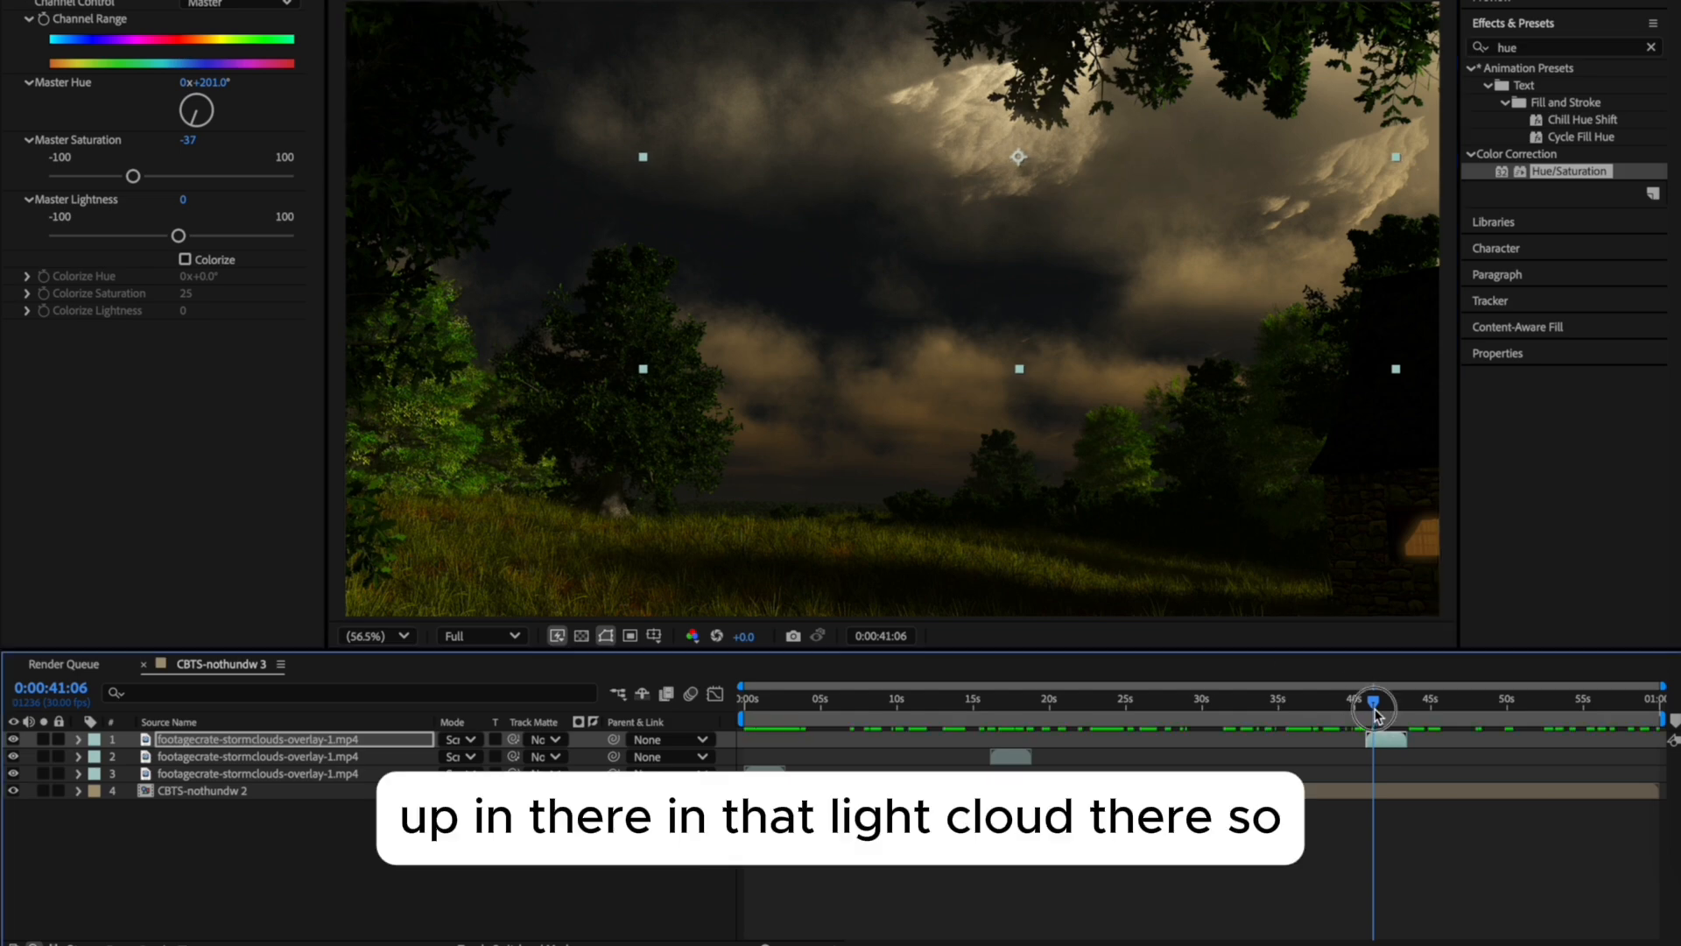
Lower the 41-second overlay slightly away from the leaves, previewing its lightning before and after the move.
{"action": "left_click_drag", "start_coordinate": [1368, 714], "coordinate": [1363, 714]}
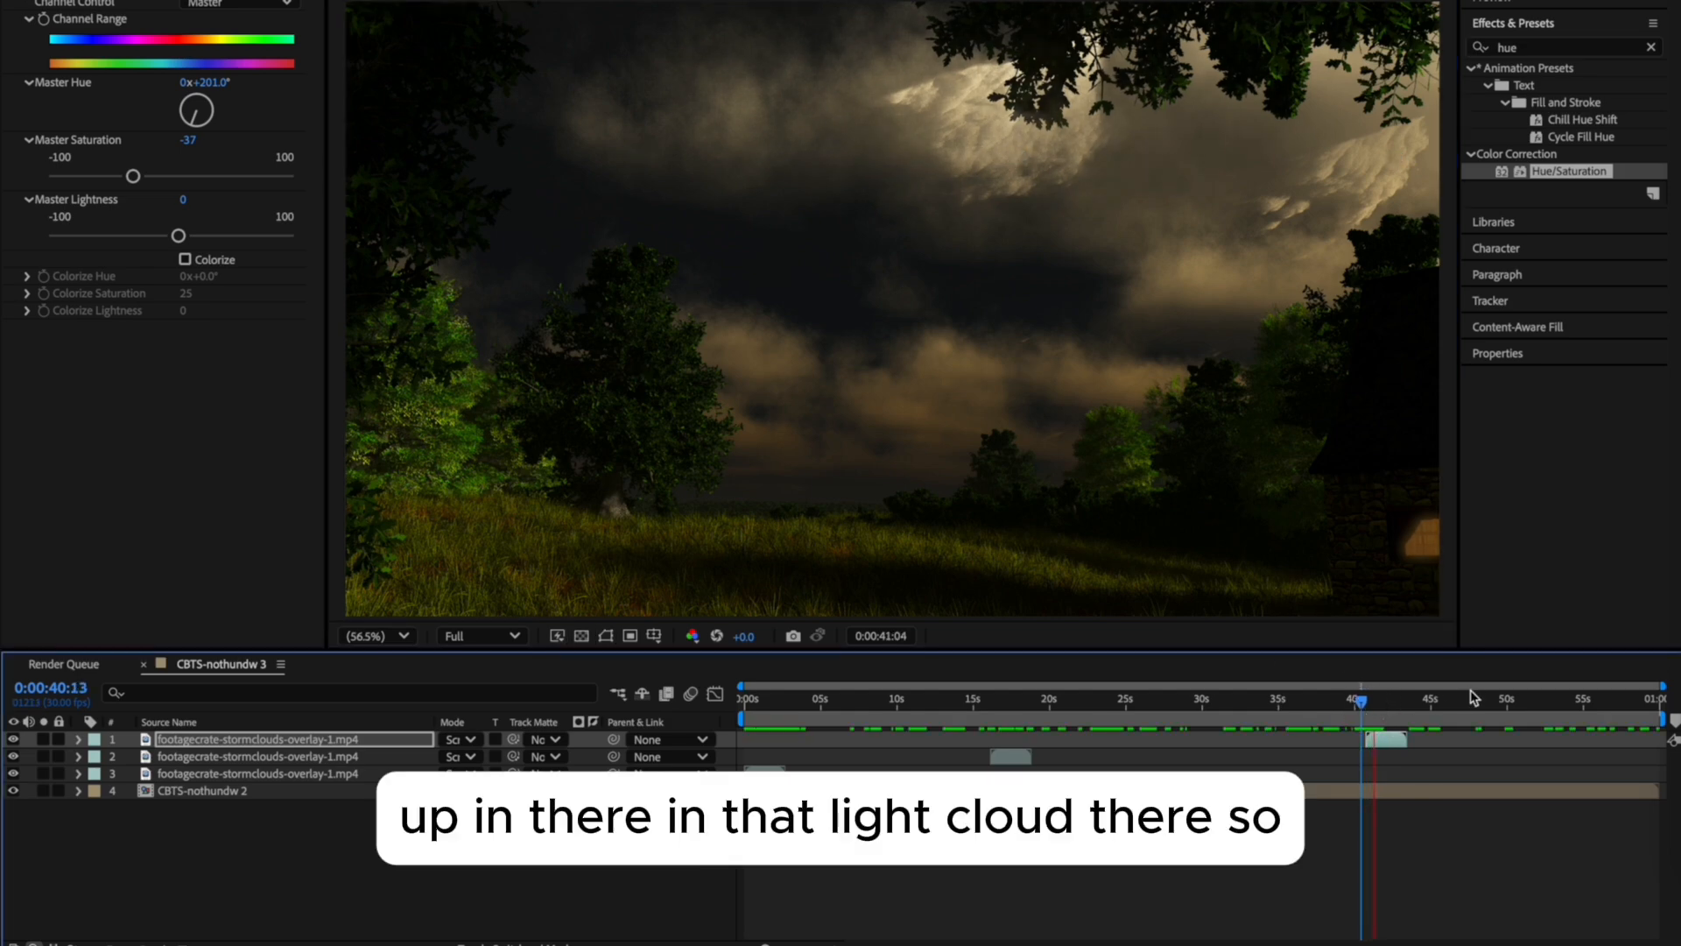
{"action": "key", "text": "space"}
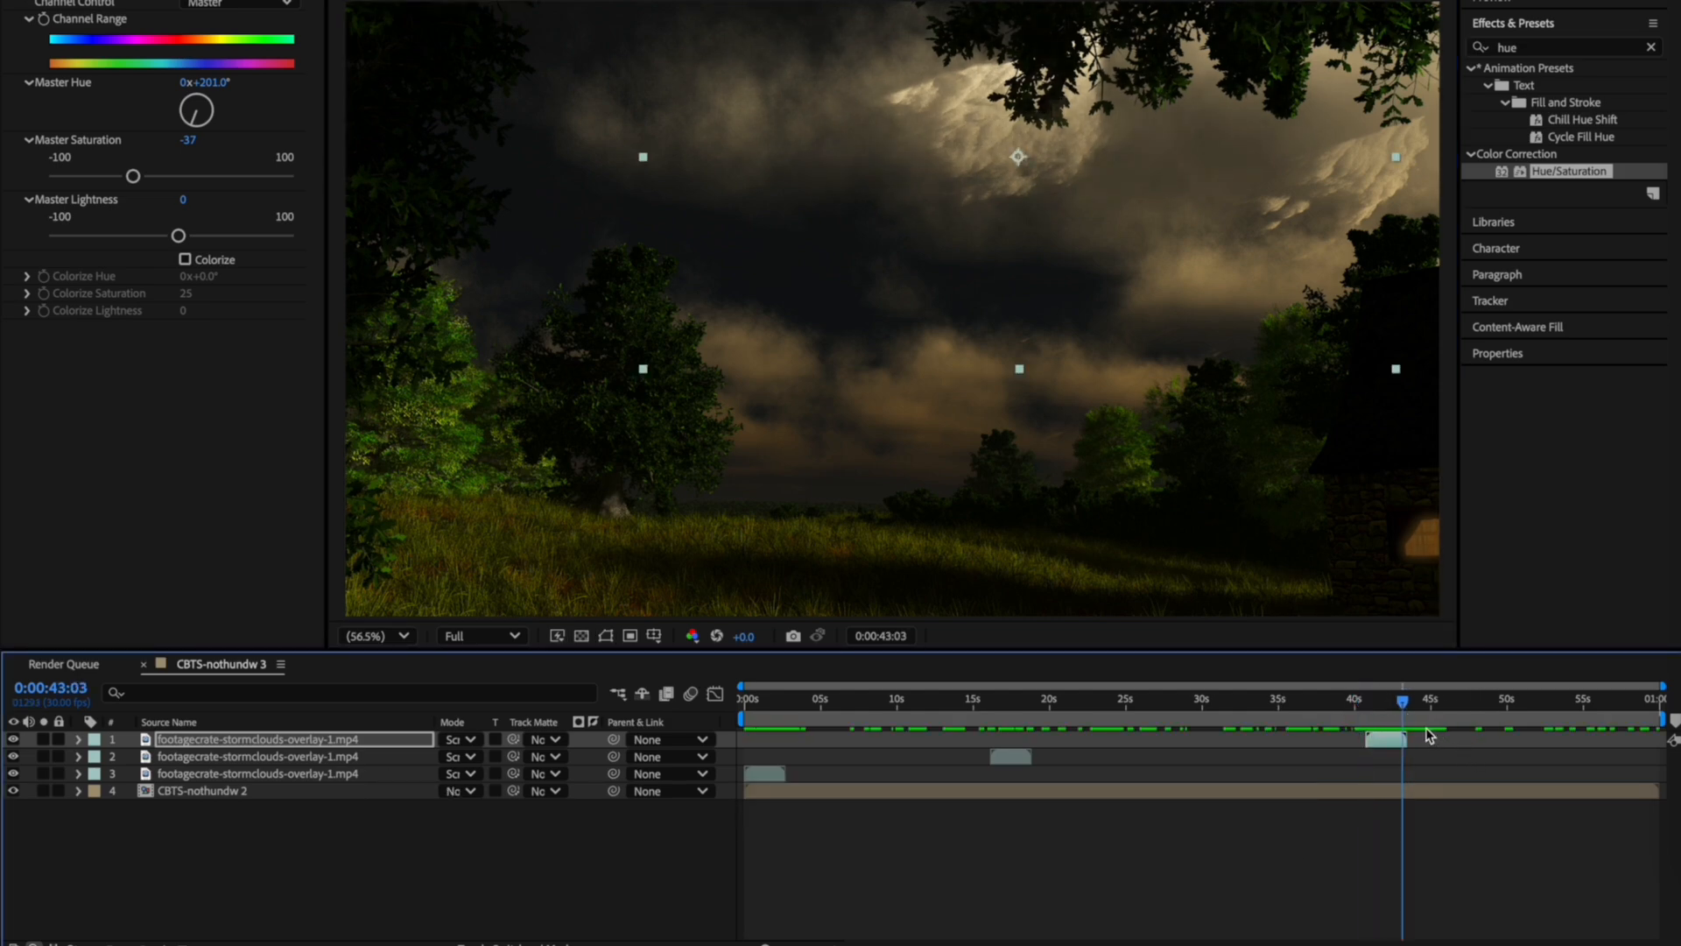
{"action": "left_click_drag", "start_coordinate": [1394, 707], "coordinate": [1377, 707]}
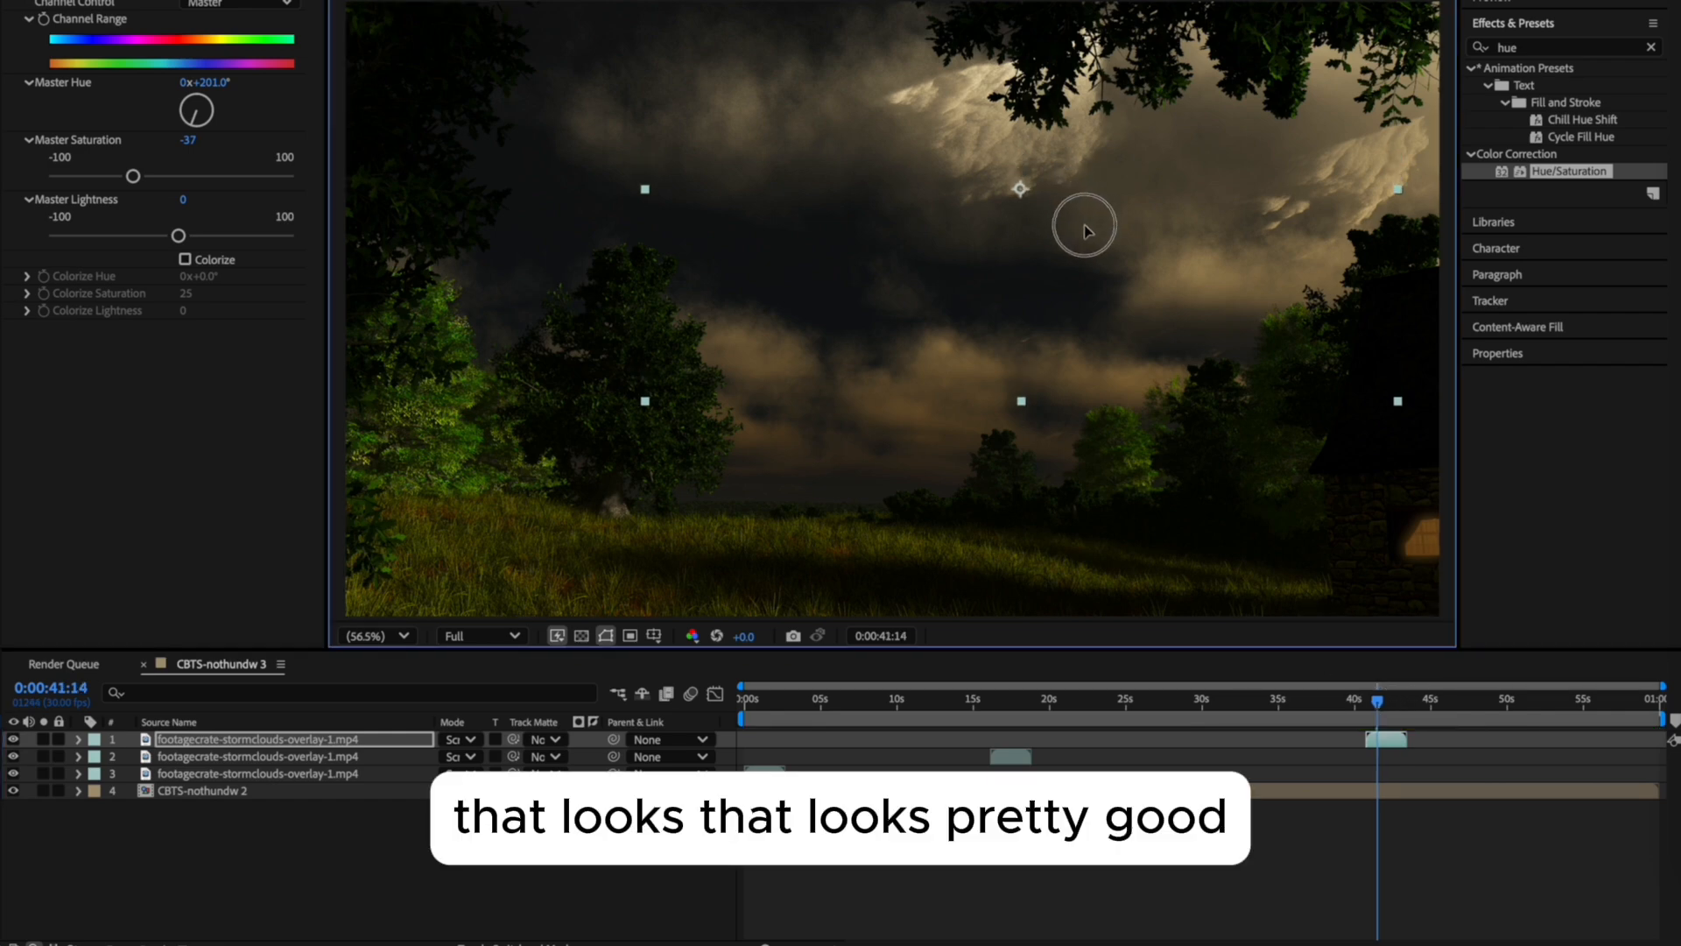
{"action": "left_click", "coordinate": [1363, 714]}
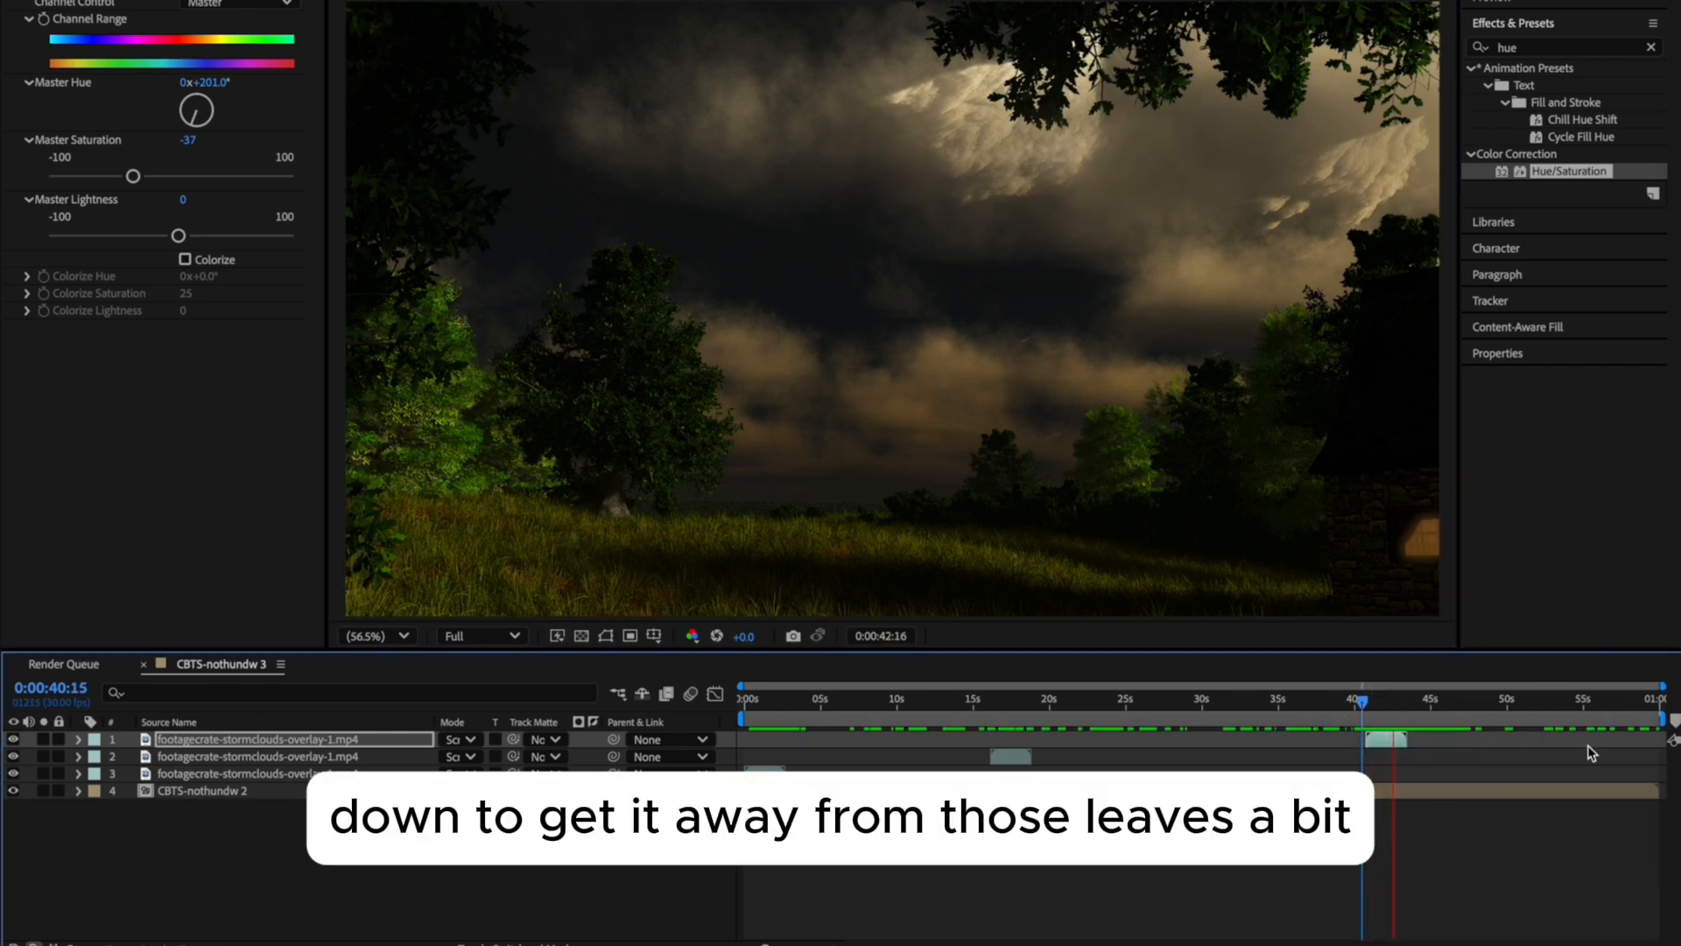
{"action": "key", "text": "space"}
{"action": "left_click", "coordinate": [1465, 716]}
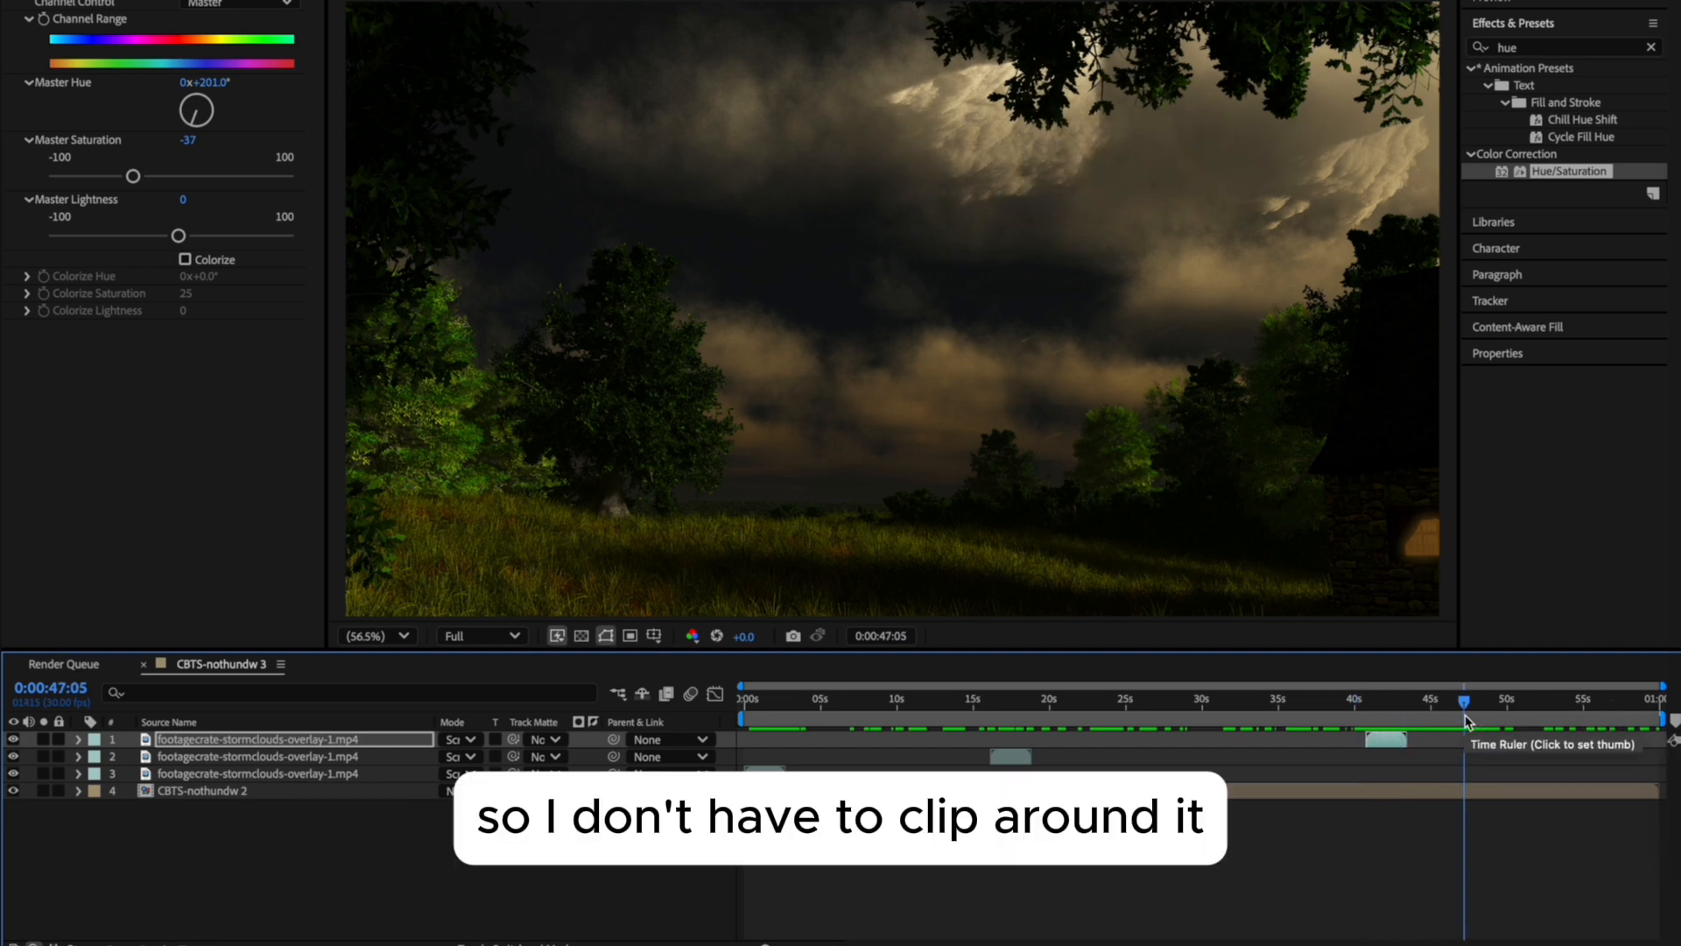
{"action": "left_click", "coordinate": [1462, 718]}
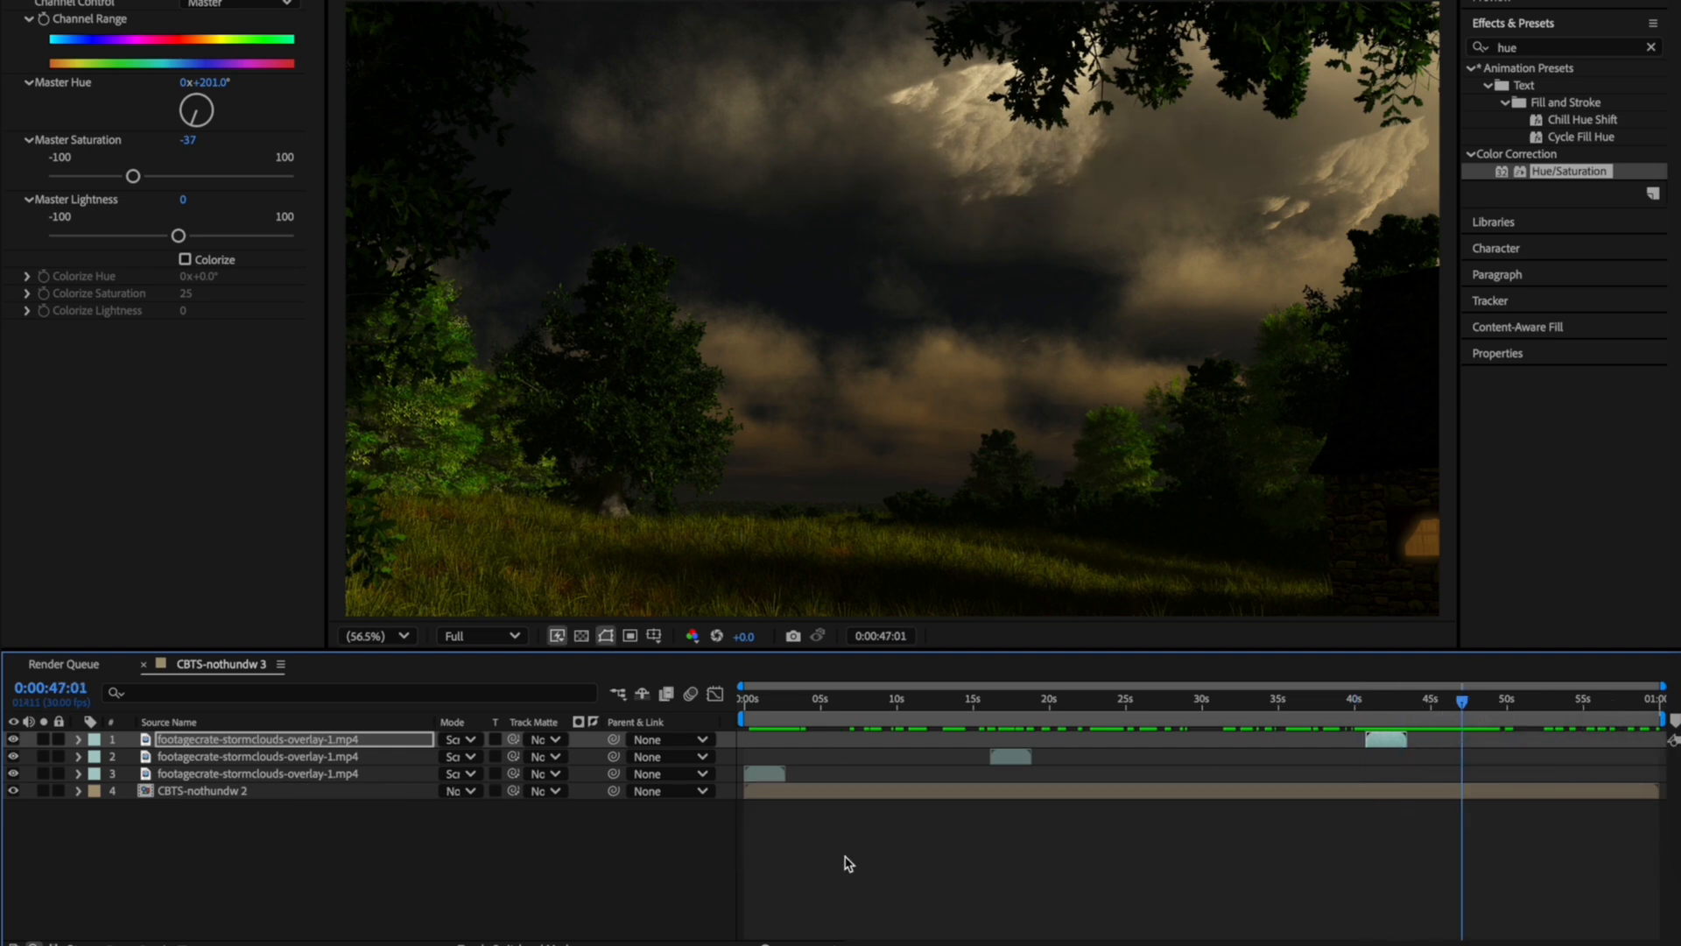
Save the project and add the blowing-grass-loop clip directly above the CBTS-nothundw 2 layer, viewing it at 0:00:08:04.
{"action": "key", "text": "ctrl+s"}
{"action": "key", "text": "Return"}
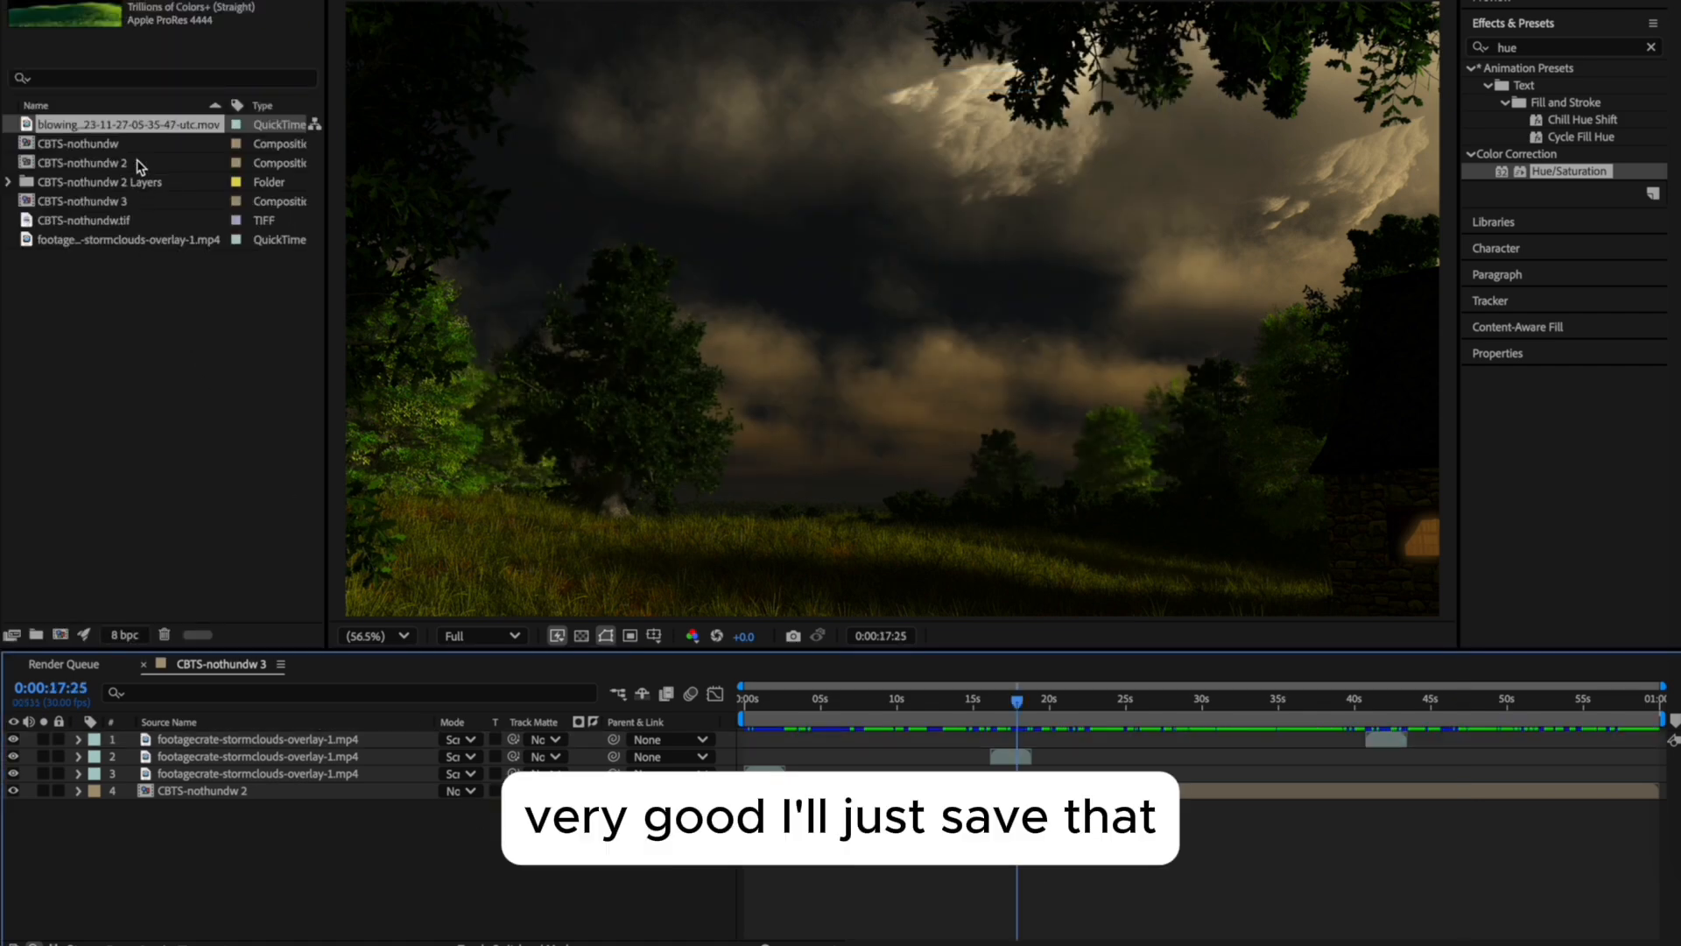
{"action": "left_click_drag", "start_coordinate": [136, 129], "coordinate": [255, 790]}
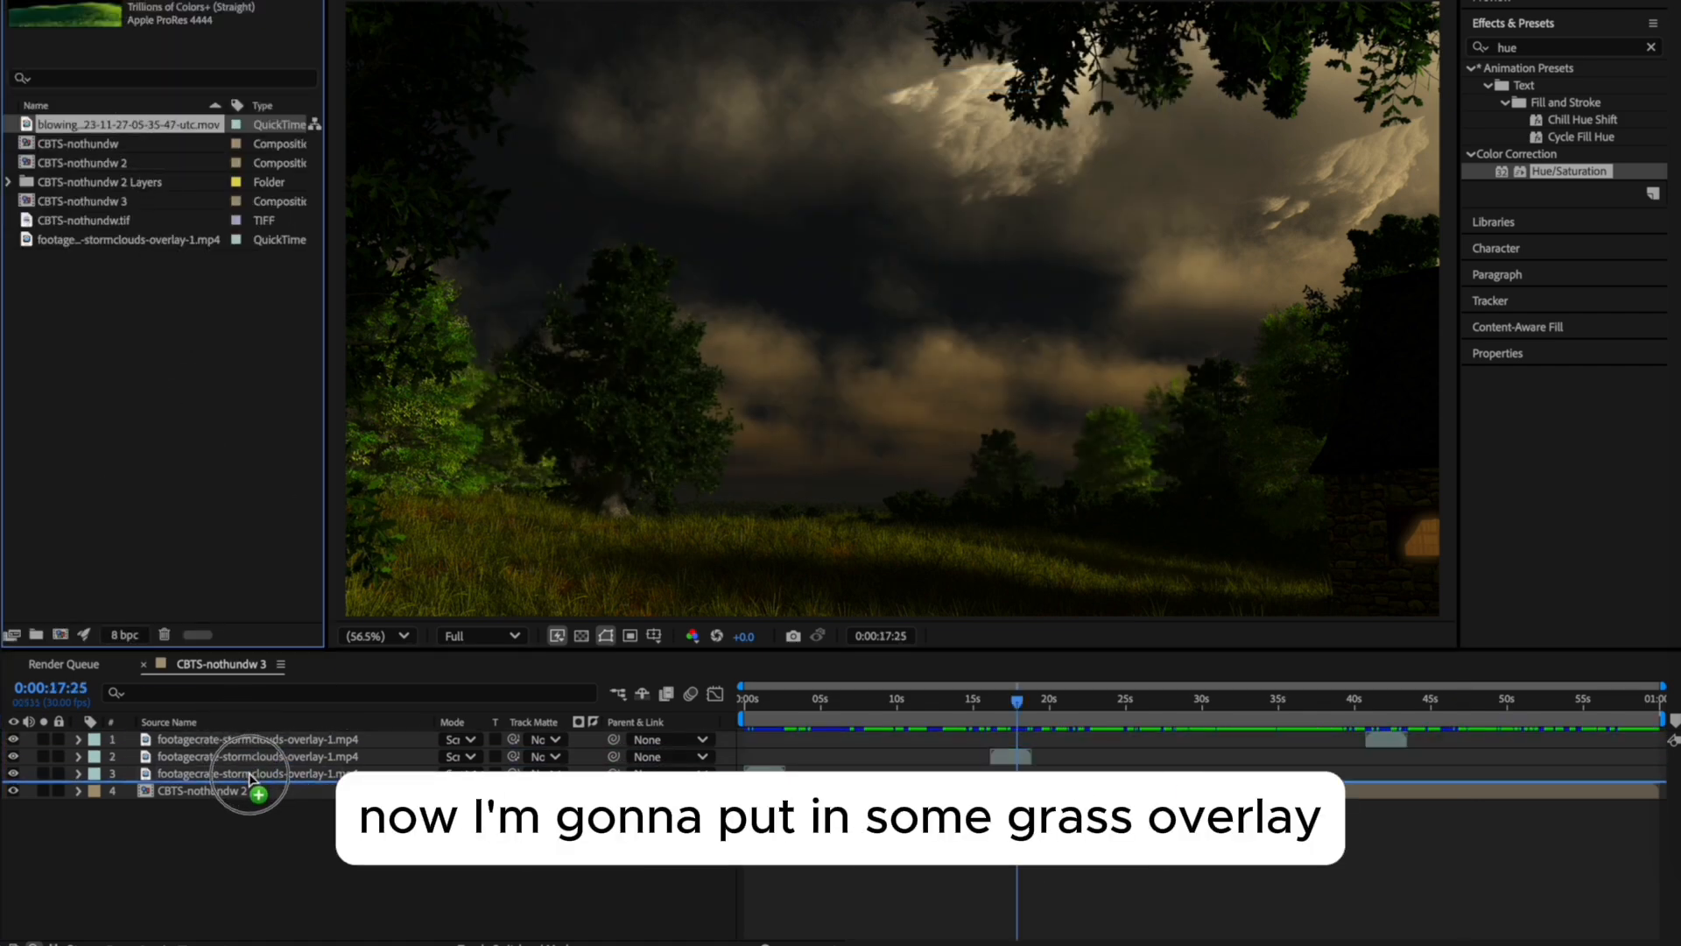
{"action": "left_click_drag", "start_coordinate": [1013, 709], "coordinate": [868, 700]}
{"action": "mouse_move", "coordinate": [891, 481]}
{"action": "left_mouse_down"}
{"action": "mouse_move", "coordinate": [893, 368]}
{"action": "mouse_move", "coordinate": [892, 486]}
{"action": "left_mouse_up"}
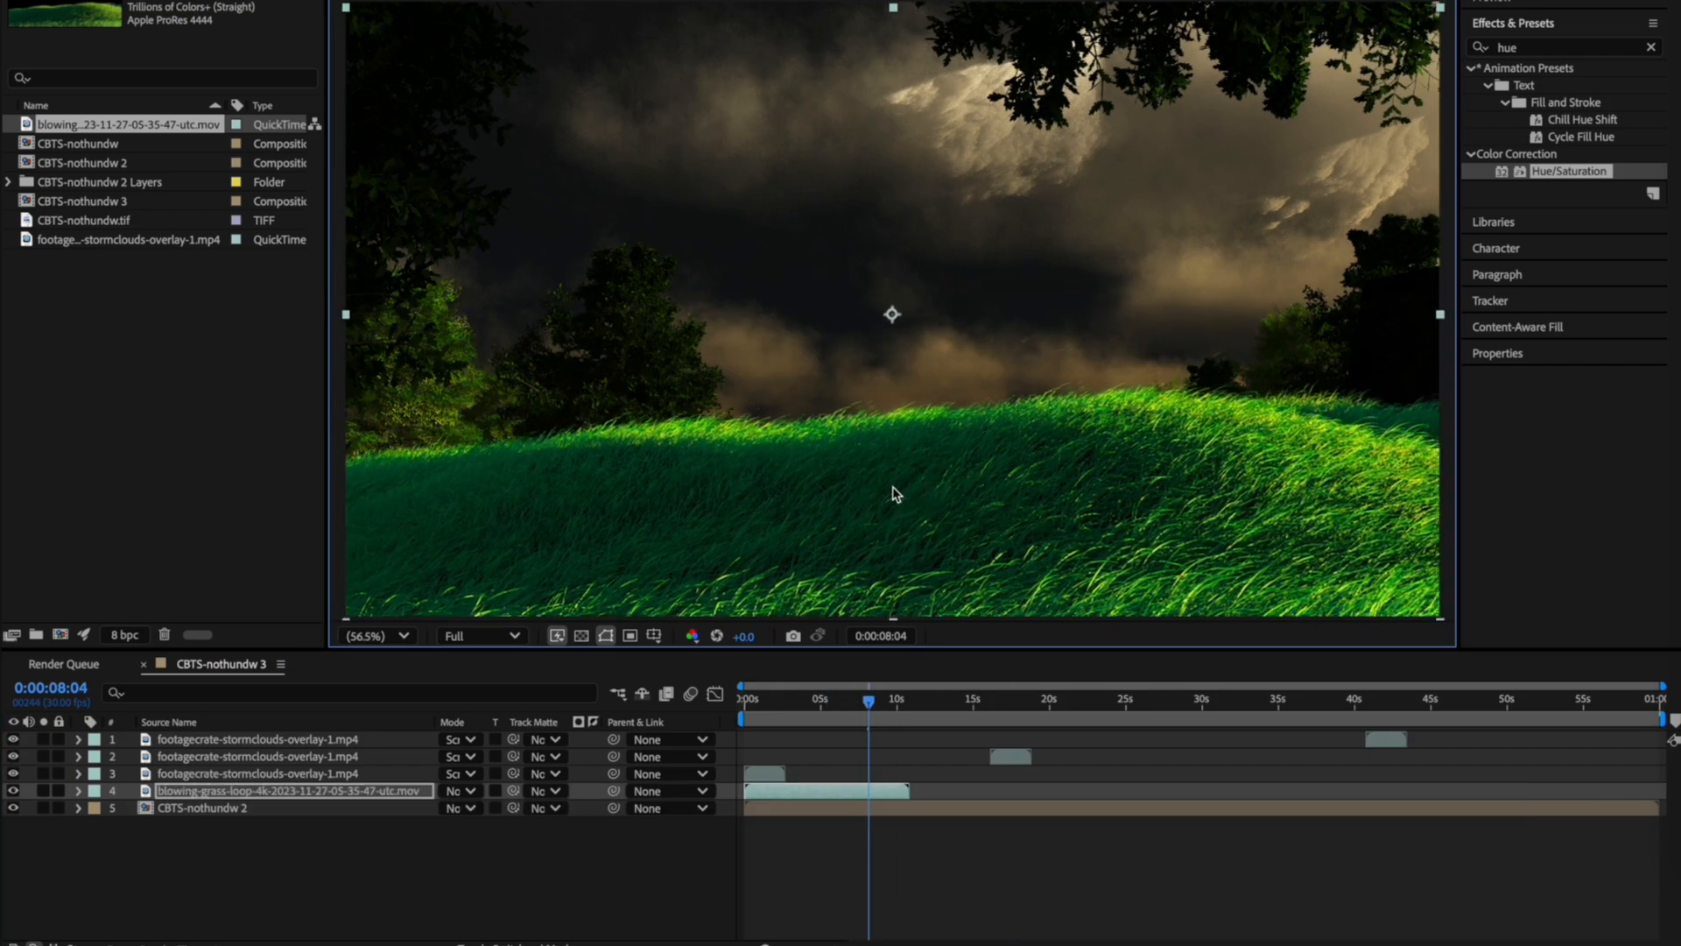
Compare the scene with the blowing grass layer hidden and shown, then flip that layer horizontally.
{"action": "right_click", "coordinate": [1076, 476]}
{"action": "left_click", "coordinate": [1032, 528]}
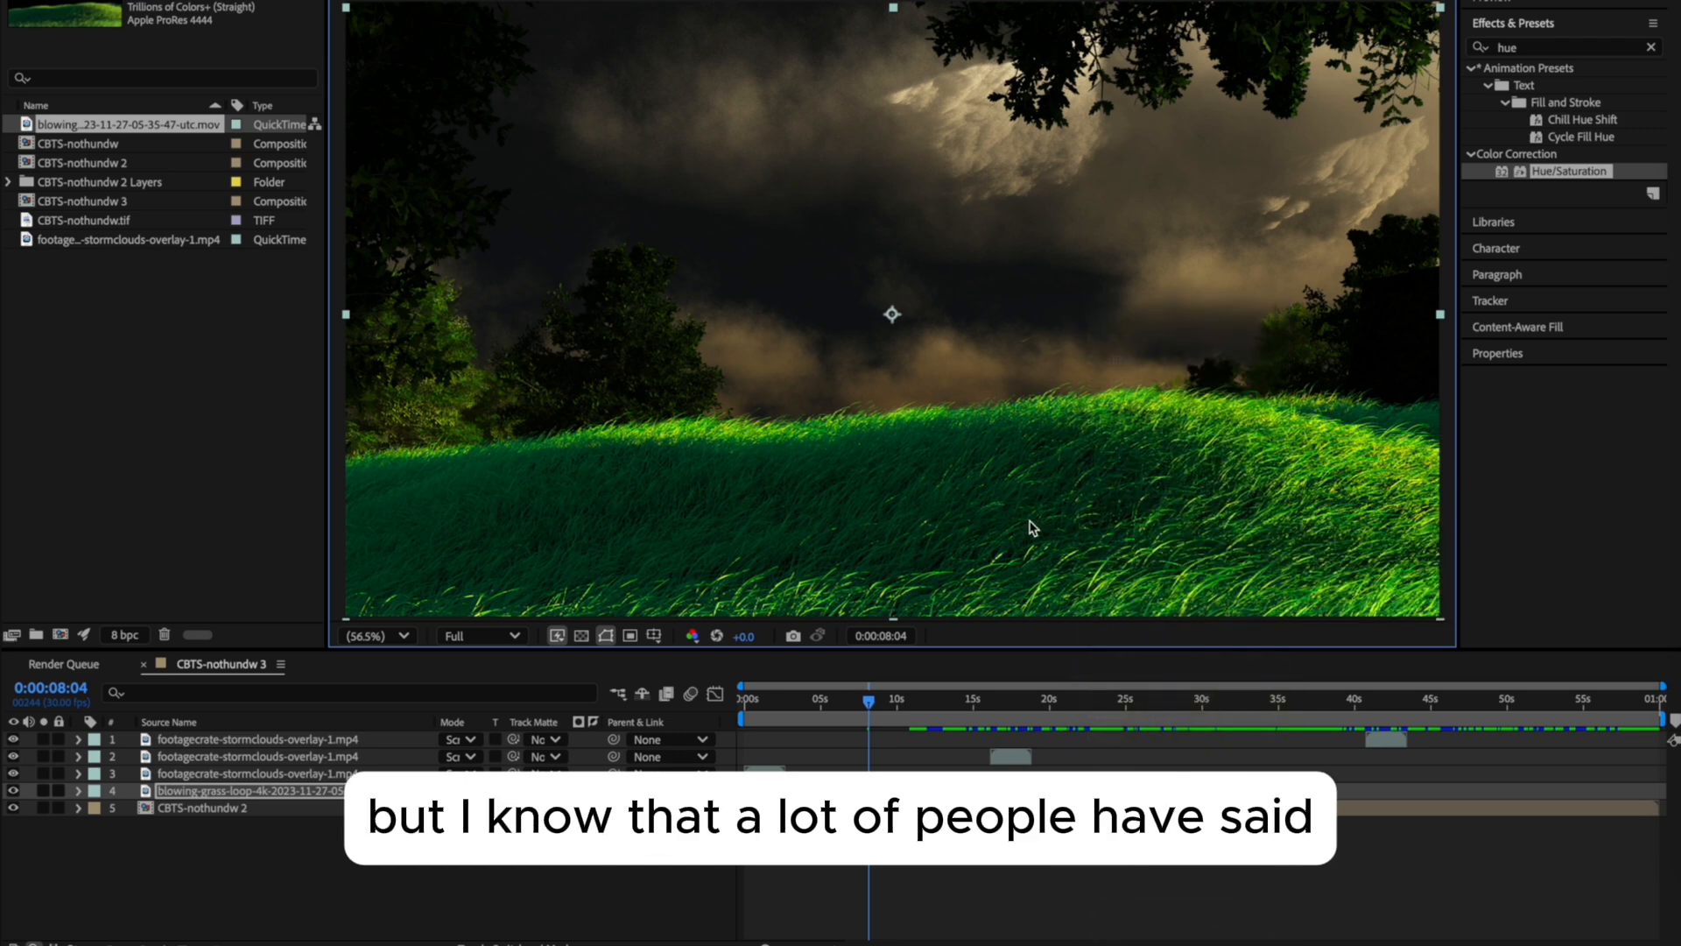
{"action": "left_click", "coordinate": [13, 790]}
{"action": "left_click", "coordinate": [14, 790]}
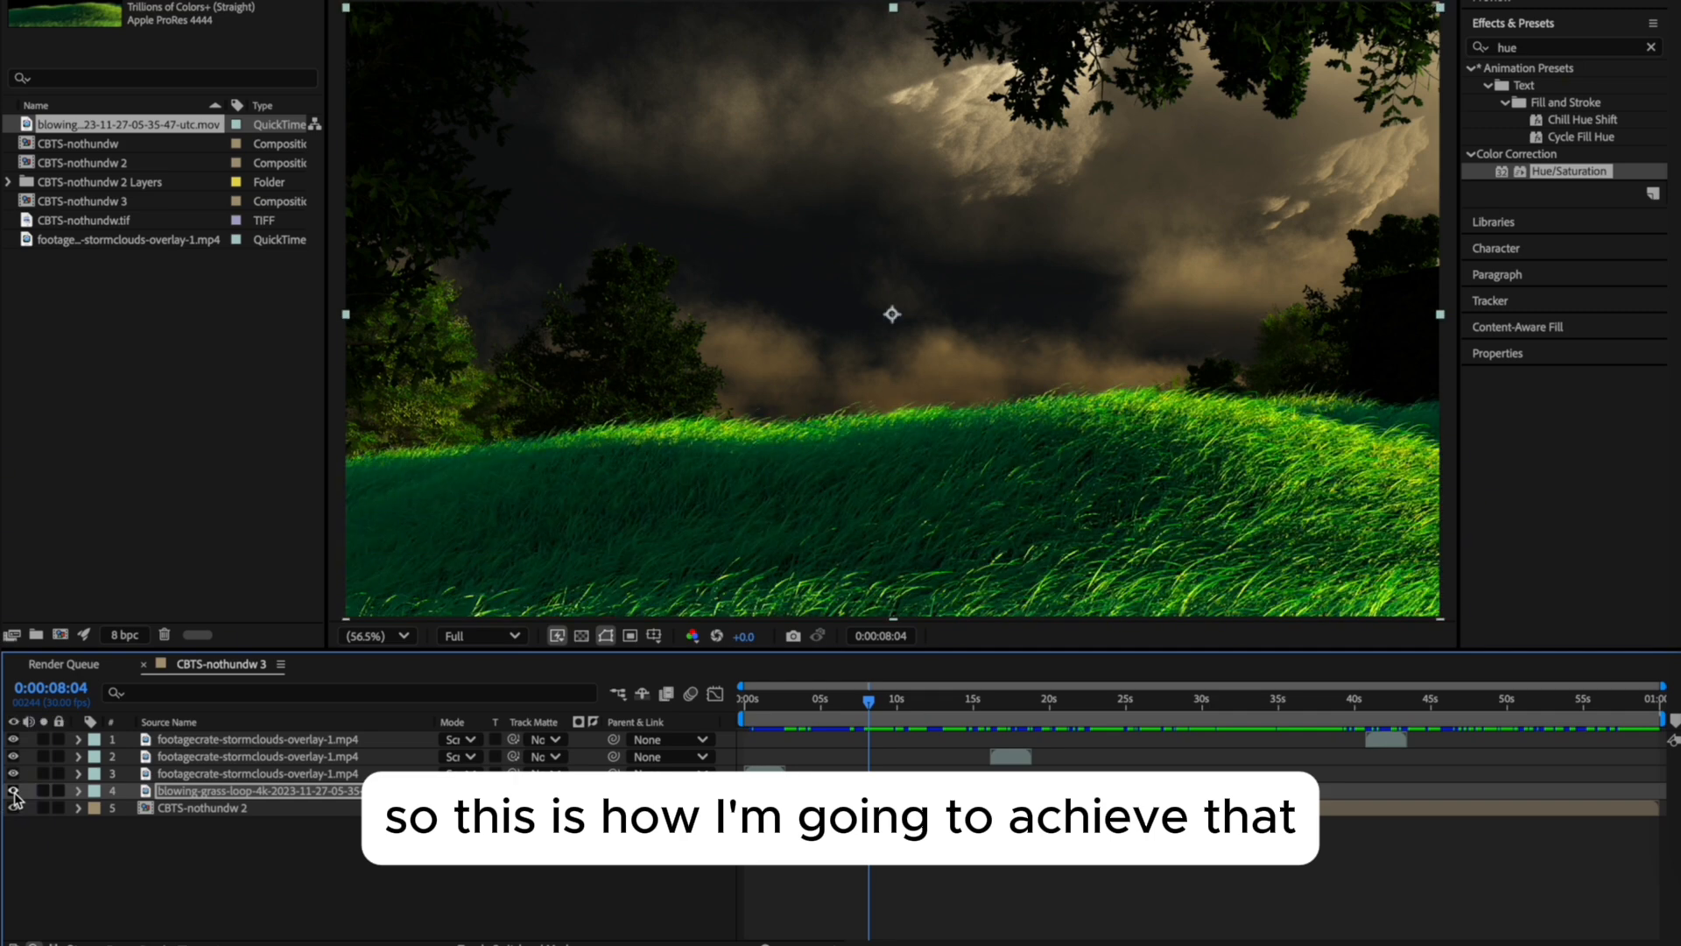
{"action": "right_click", "coordinate": [882, 598]}
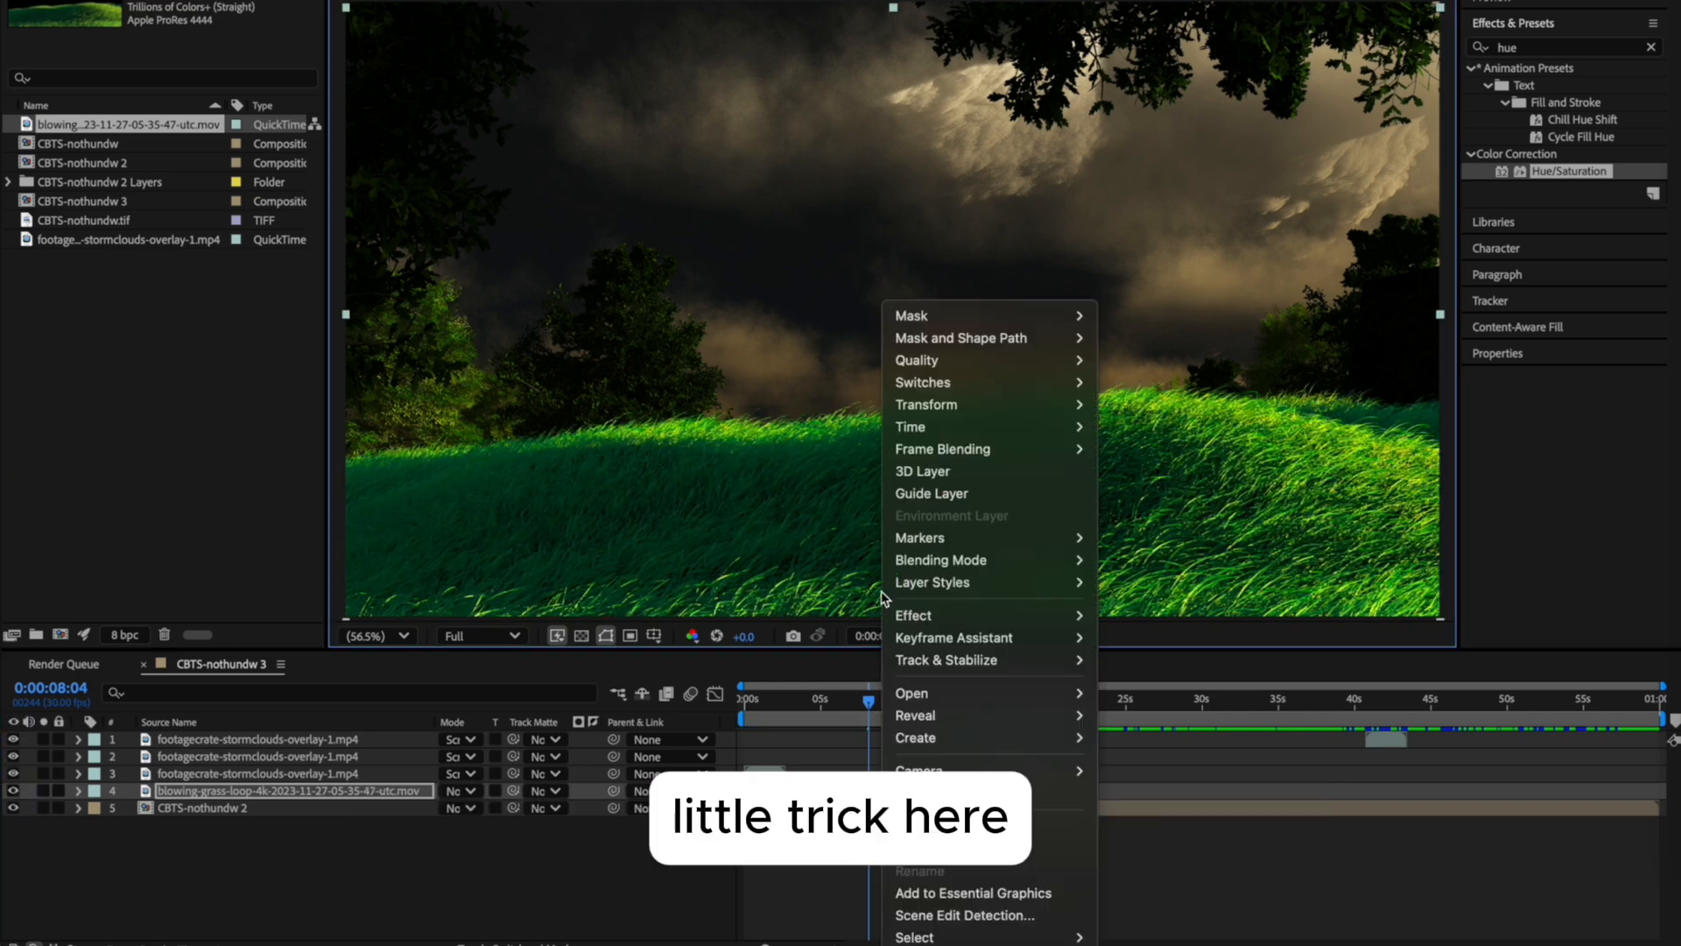
{"action": "mouse_move", "coordinate": [888, 405]}
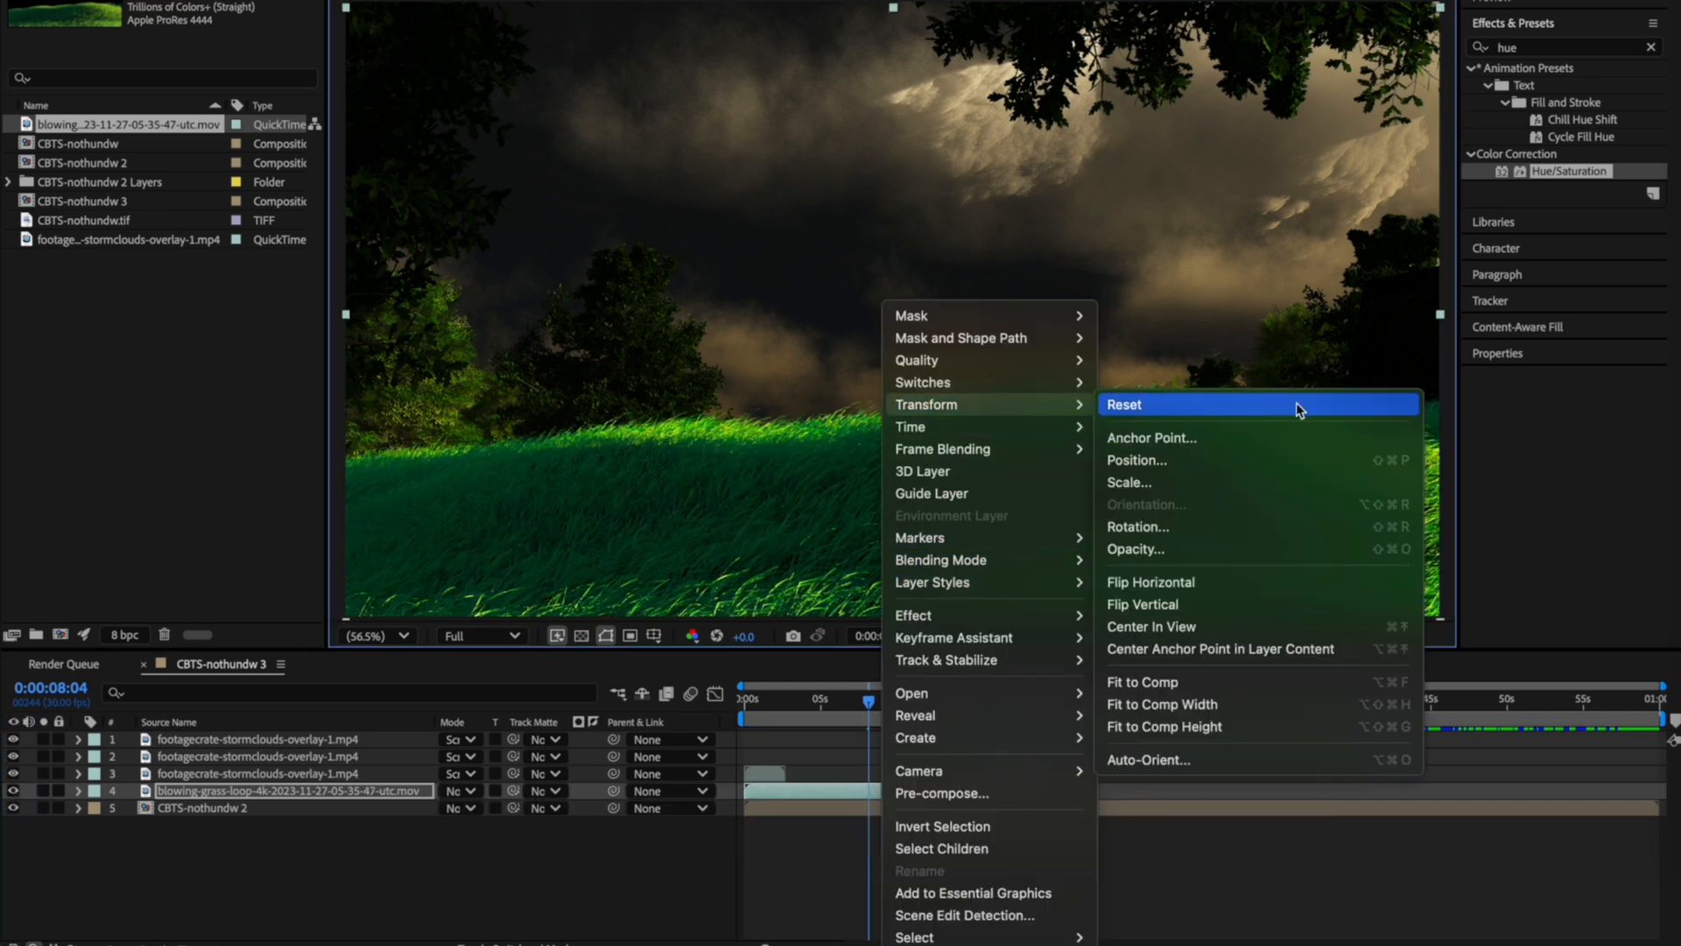
{"action": "left_click", "coordinate": [1201, 586]}
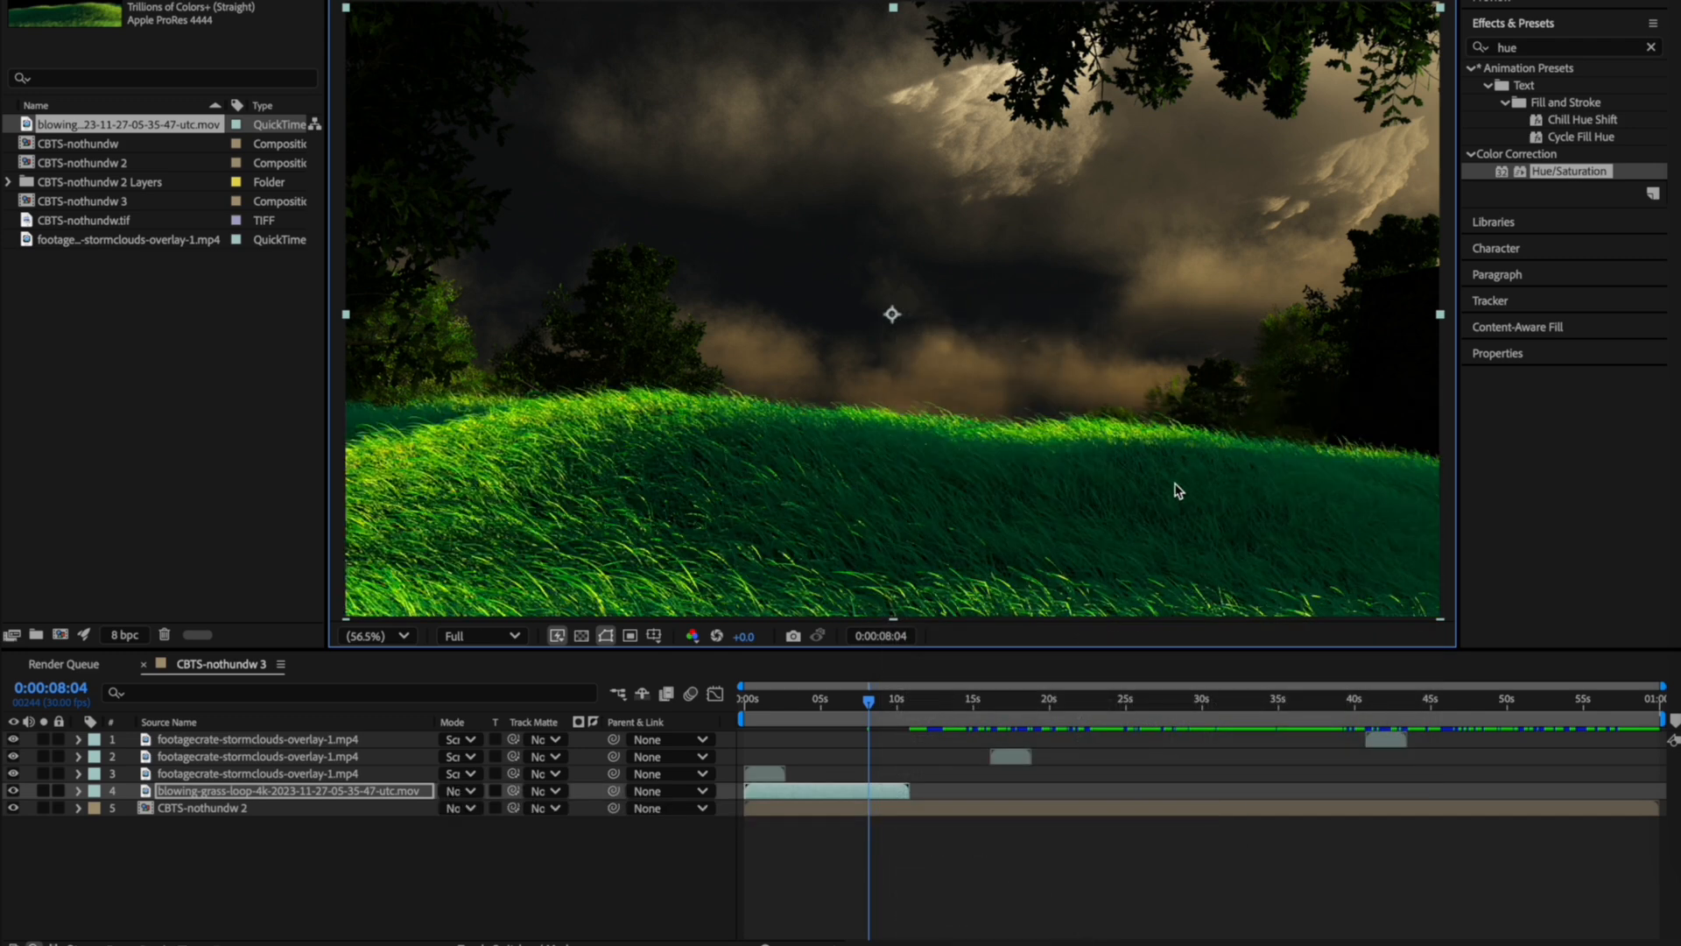
Apply Hue/Saturation to the grass layer with Master Saturation -40 and Master Hue -25°, and move the layer down and left over the meadow.
{"action": "left_click_drag", "start_coordinate": [1556, 167], "coordinate": [284, 792]}
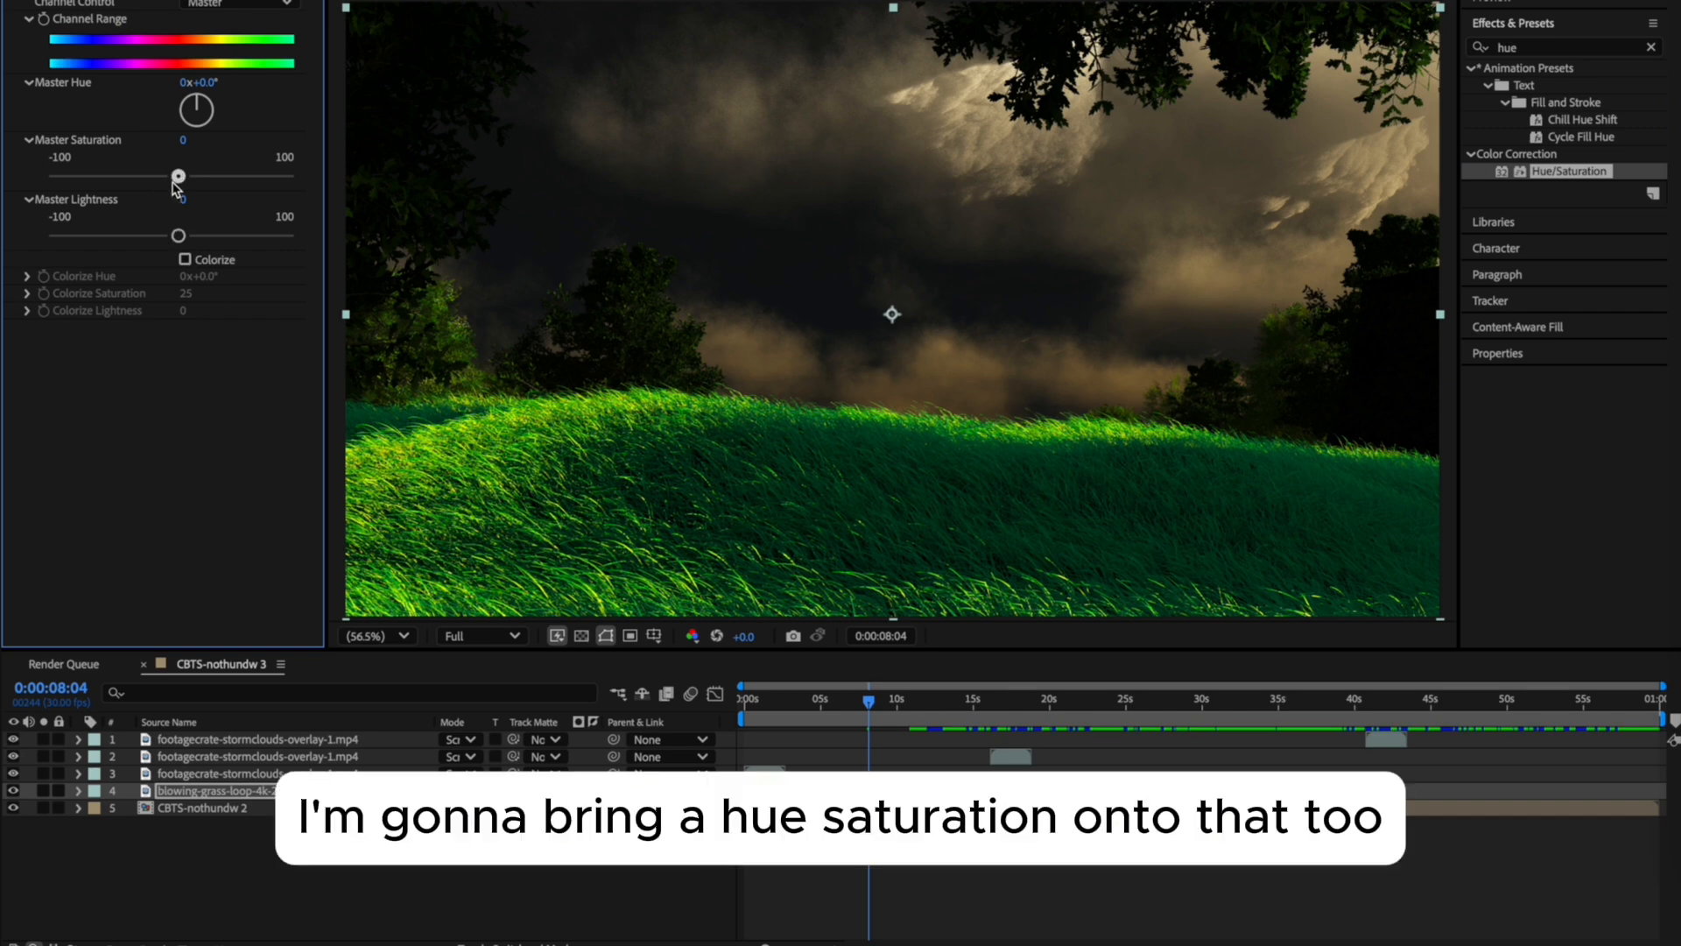
{"action": "left_click_drag", "start_coordinate": [178, 176], "coordinate": [142, 176]}
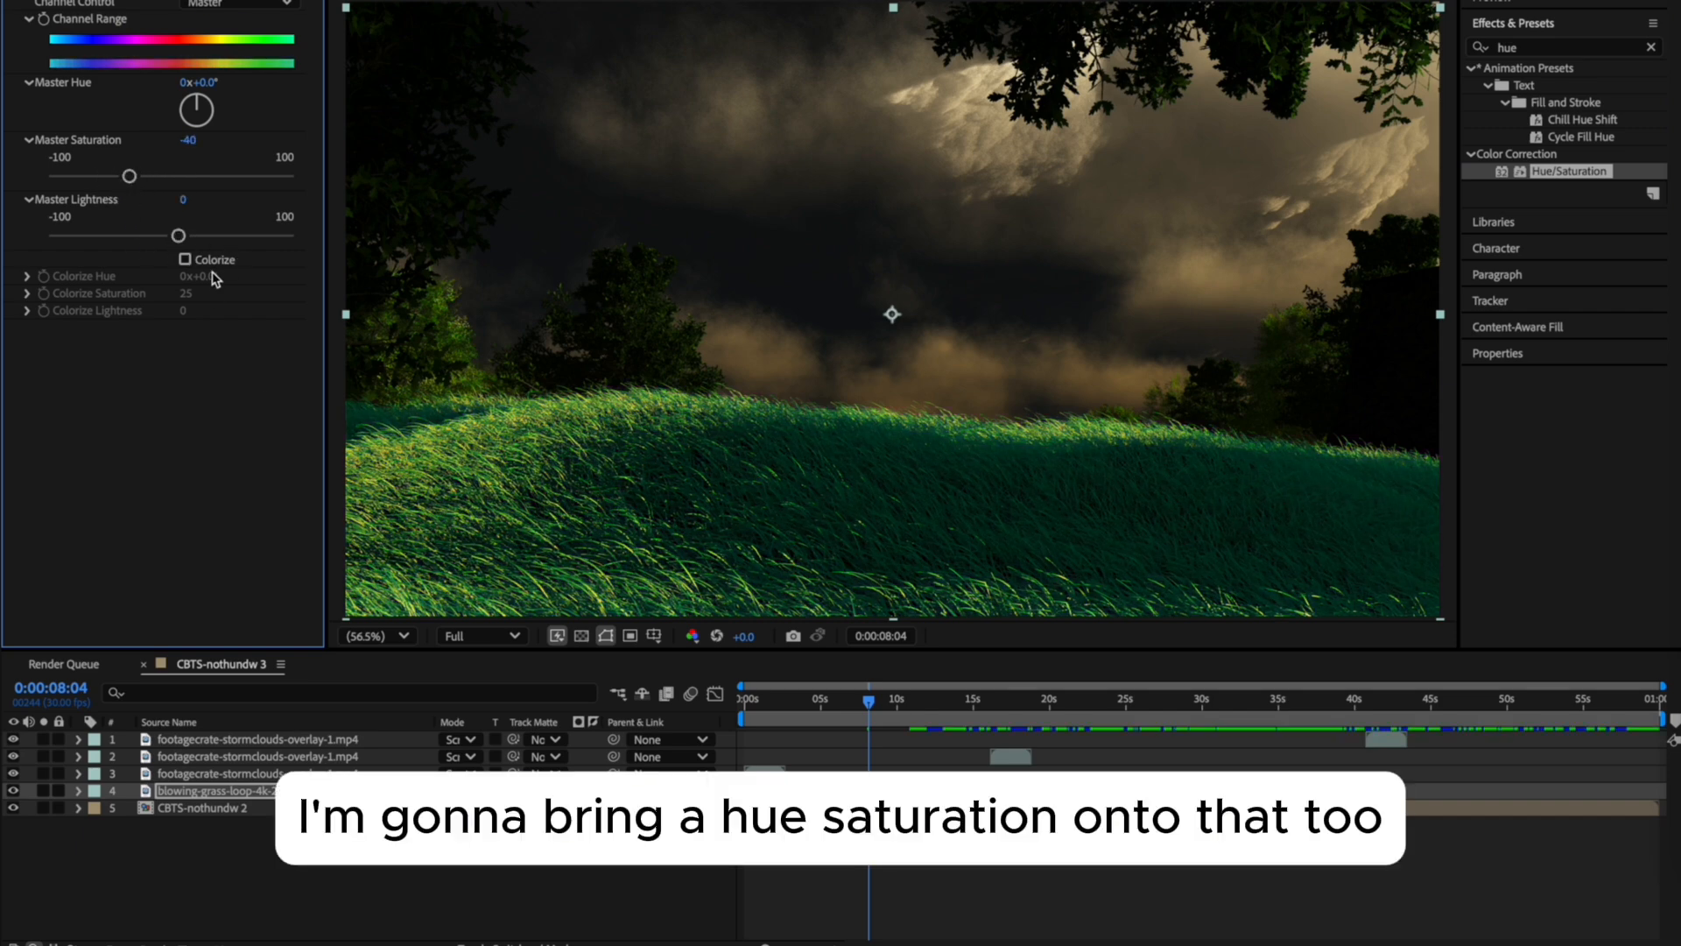
{"action": "mouse_move", "coordinate": [212, 112]}
{"action": "left_mouse_down"}
{"action": "mouse_move", "coordinate": [168, 77]}
{"action": "mouse_move", "coordinate": [156, 90]}
{"action": "mouse_move", "coordinate": [187, 100]}
{"action": "left_mouse_up"}
{"action": "left_click_drag", "start_coordinate": [675, 376], "coordinate": [599, 475]}
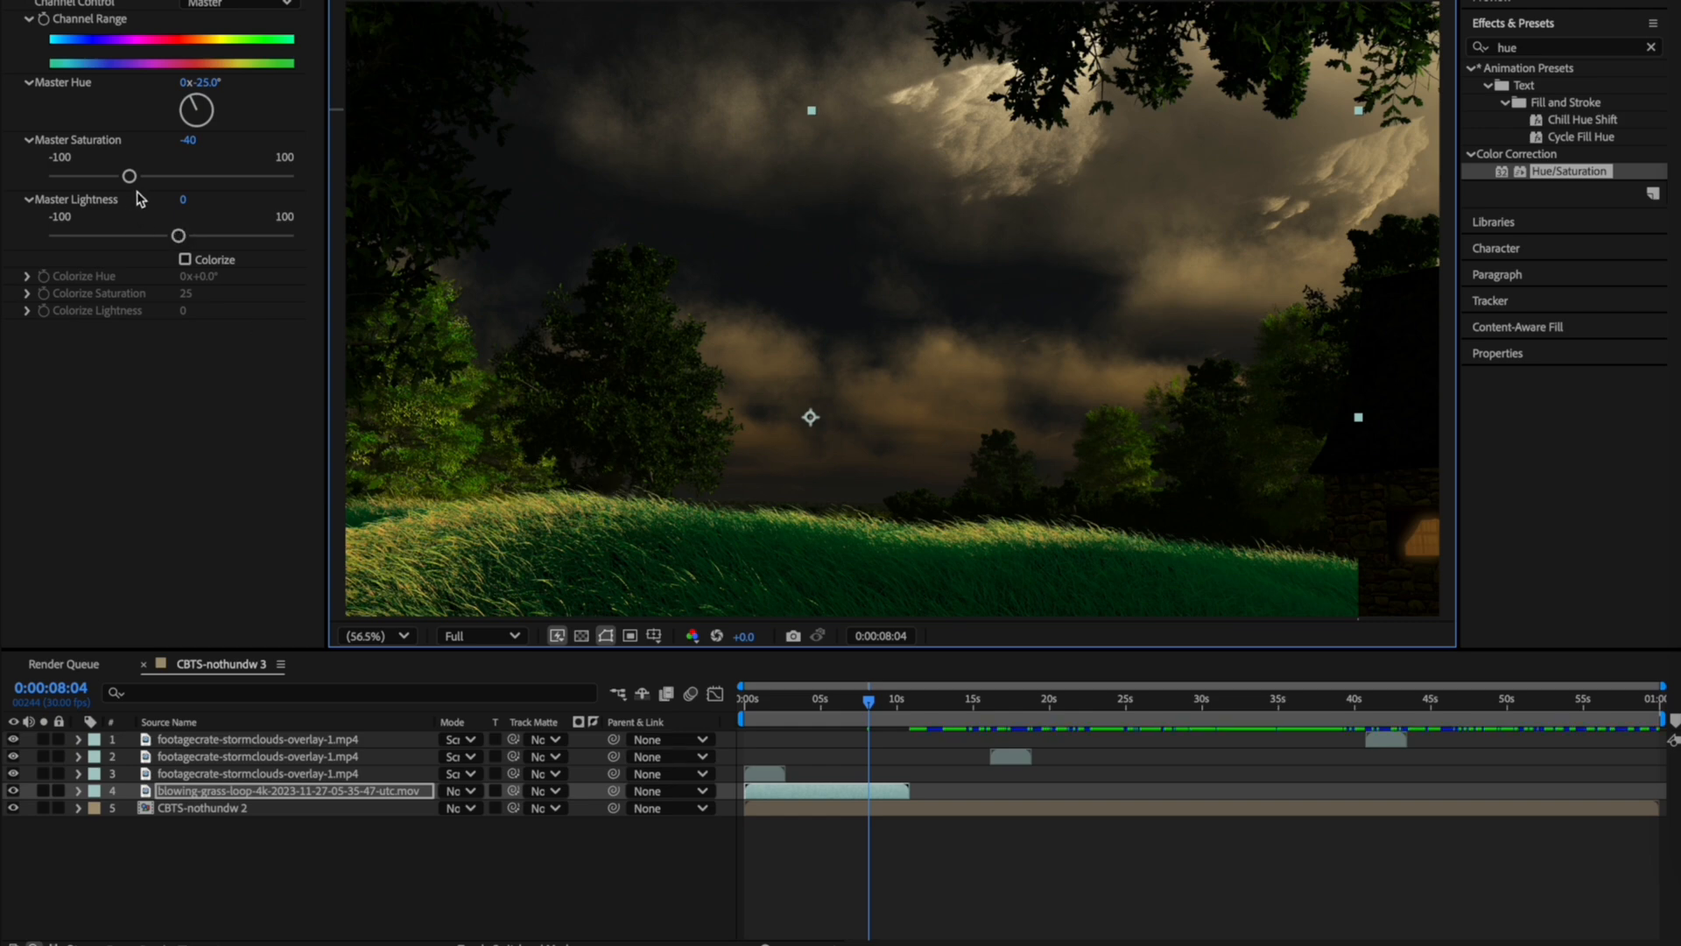
Try Master Saturation -45 and Master Hue -34° on the grass layer, then return Master Hue to 0°.
{"action": "mouse_move", "coordinate": [129, 176]}
{"action": "left_mouse_down"}
{"action": "mouse_move", "coordinate": [91, 176]}
{"action": "mouse_move", "coordinate": [114, 184]}
{"action": "left_mouse_up"}
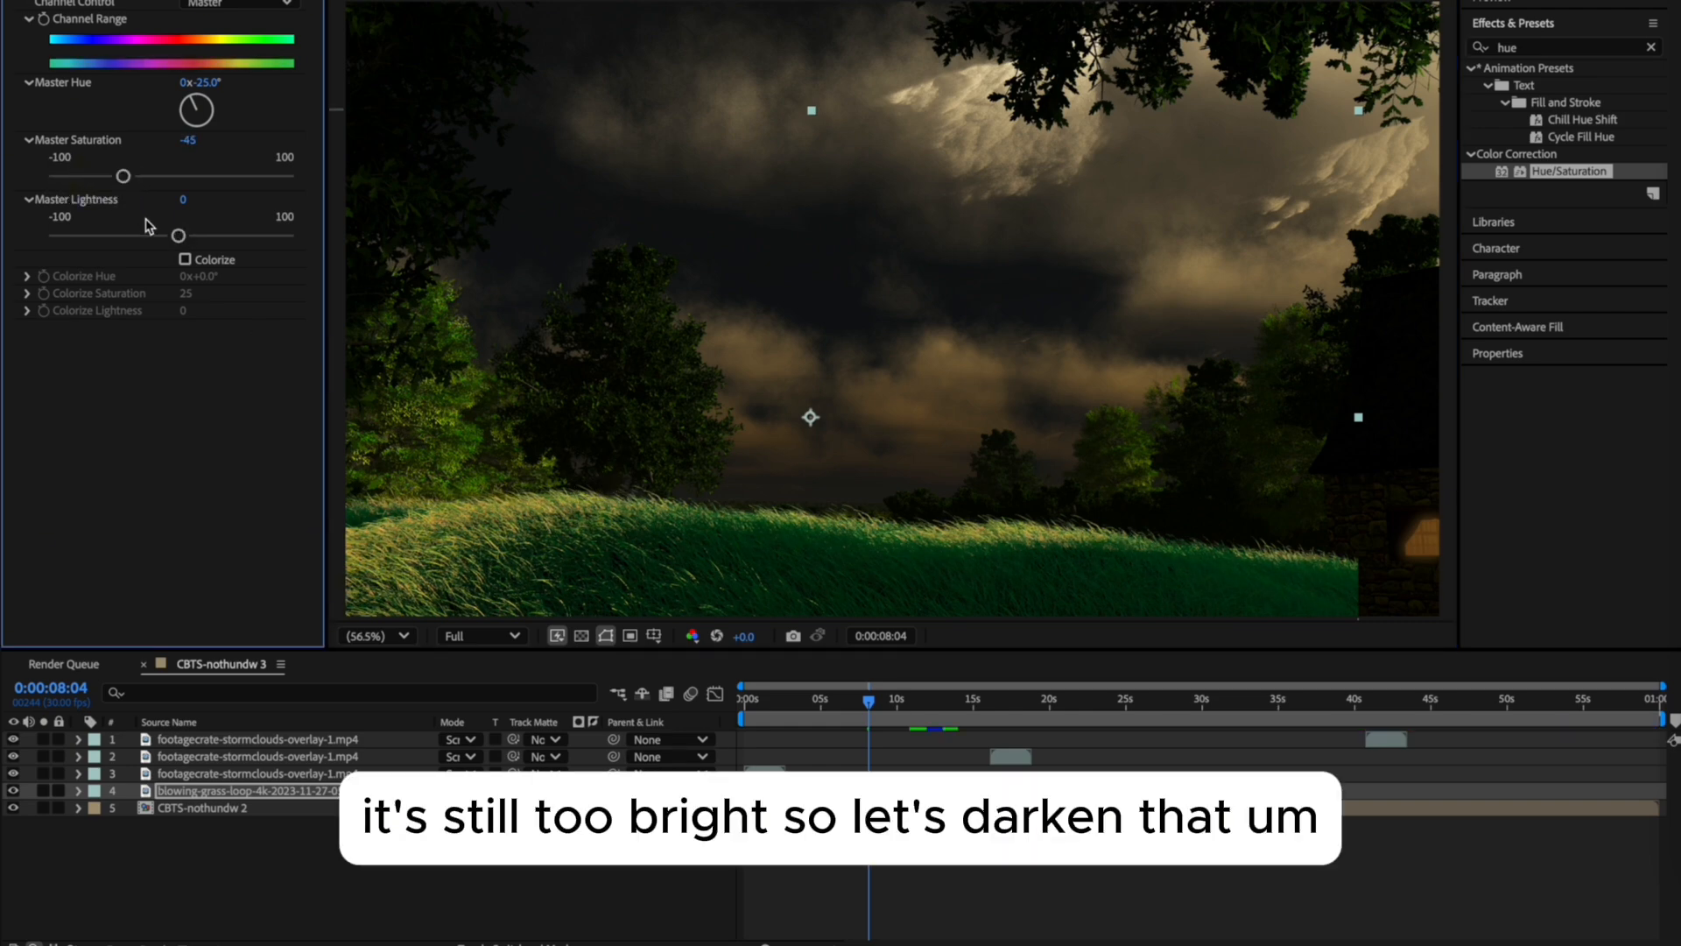
{"action": "left_click_drag", "start_coordinate": [189, 103], "coordinate": [173, 74]}
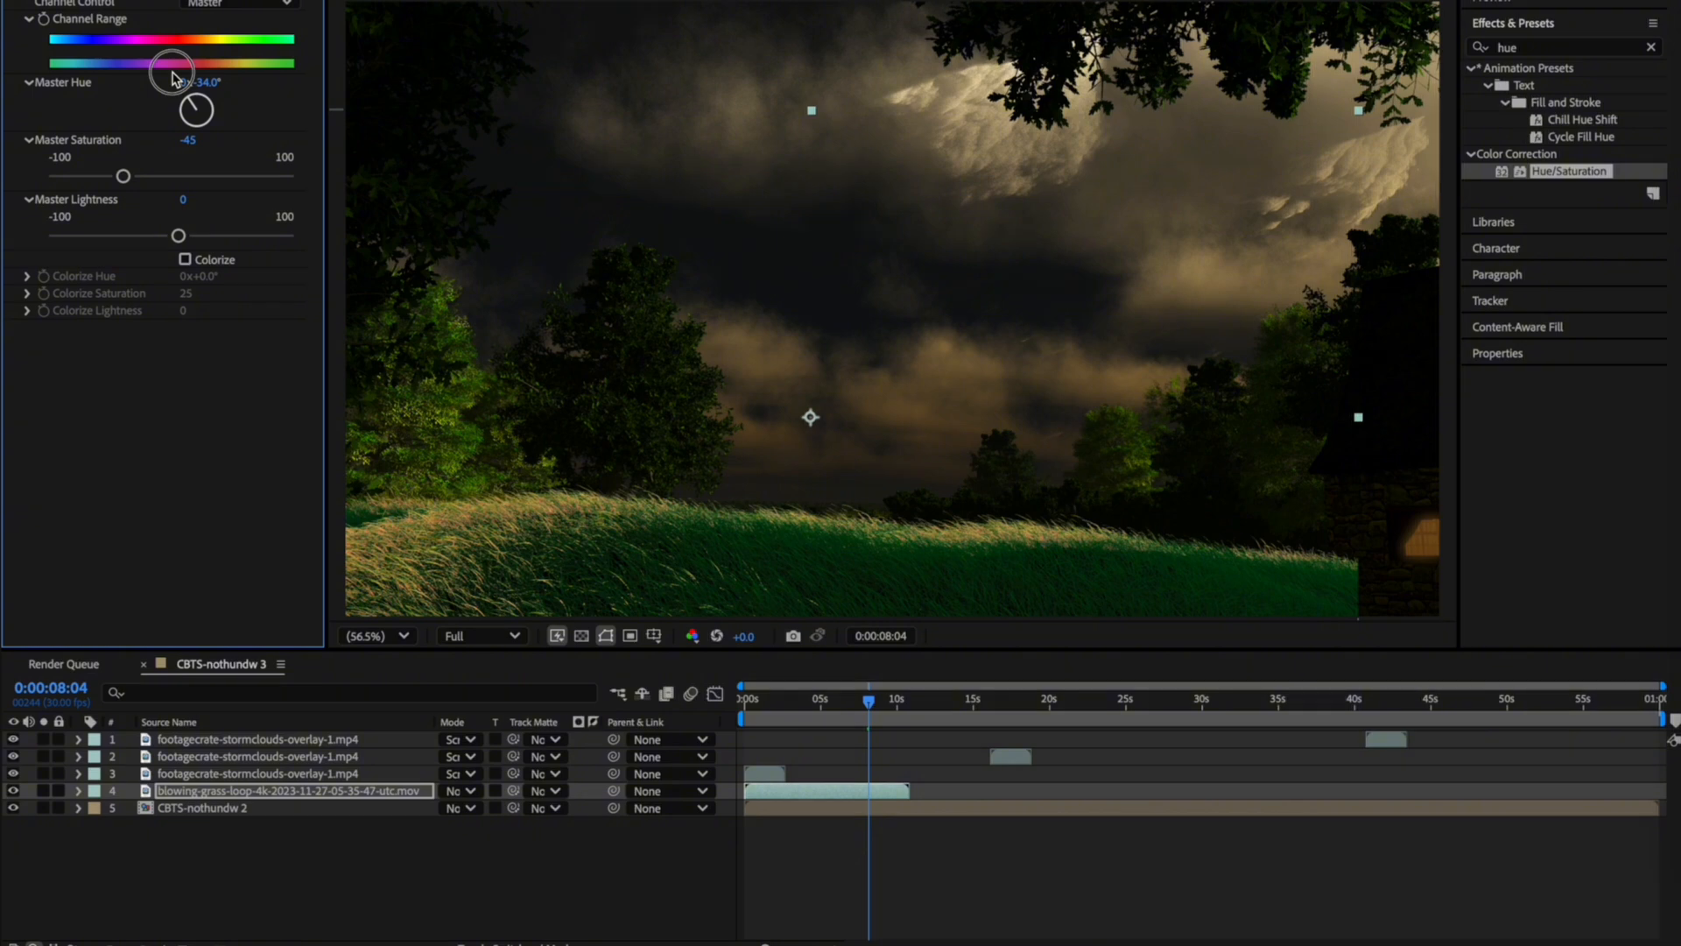
{"action": "left_click", "coordinate": [198, 85]}
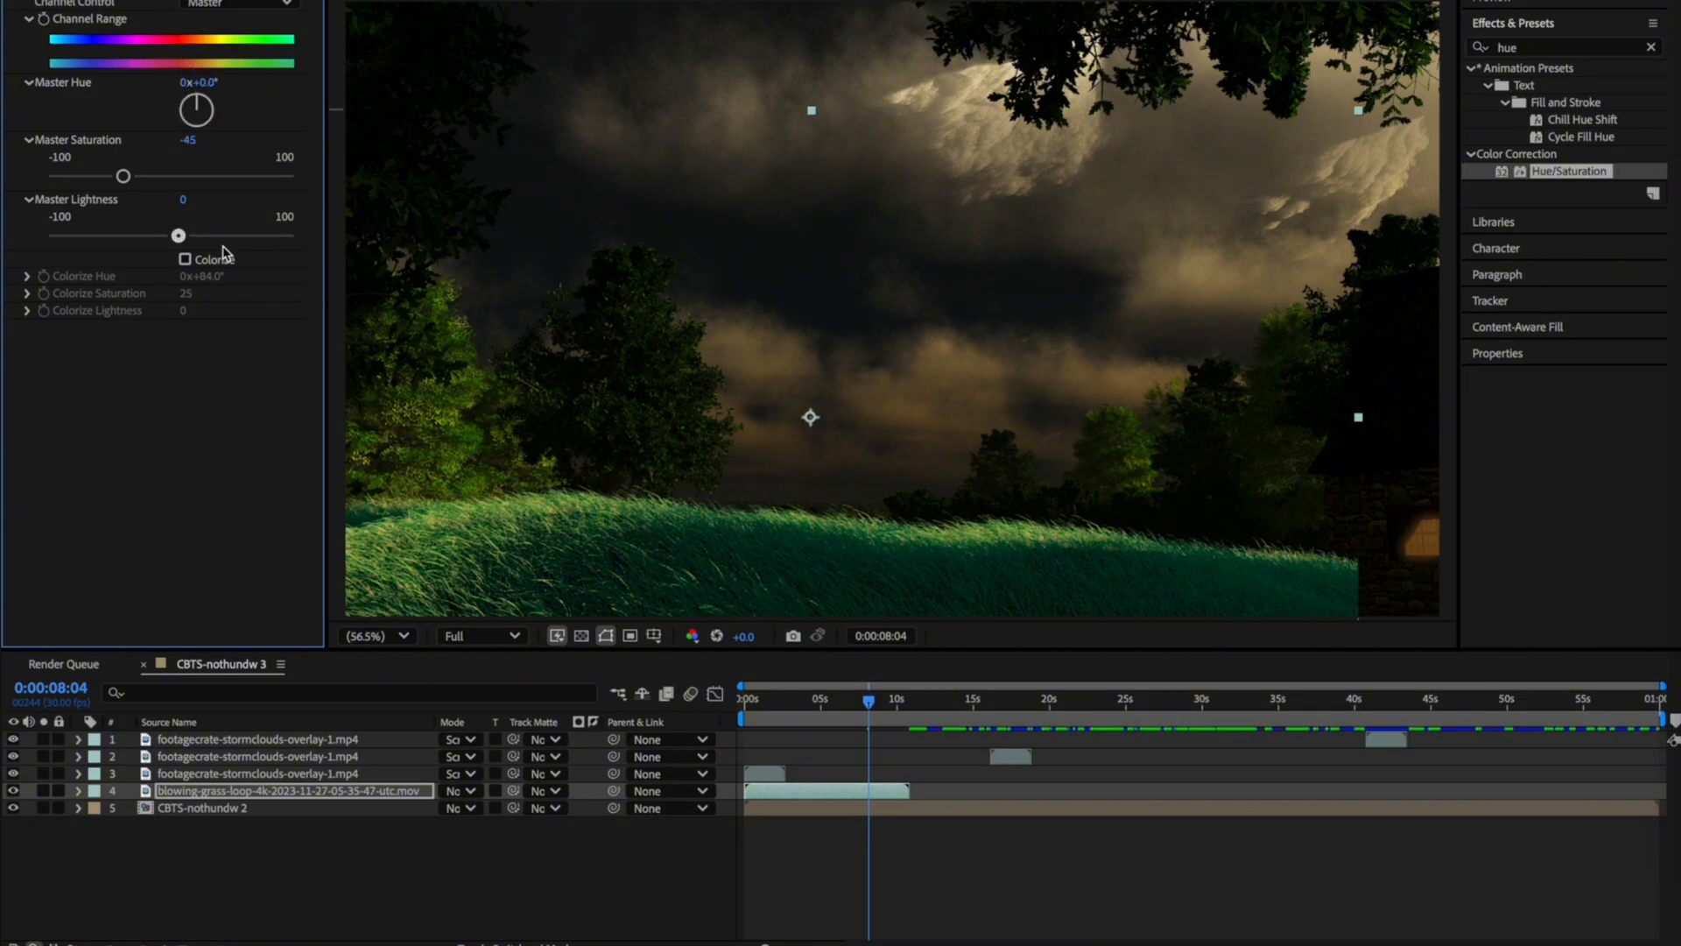
Set the grass layer's Master Saturation to -59, Master Lightness to -68 and Master Hue to 12°, and nudge the layer slightly down and left.
{"action": "left_click_drag", "start_coordinate": [122, 176], "coordinate": [128, 178]}
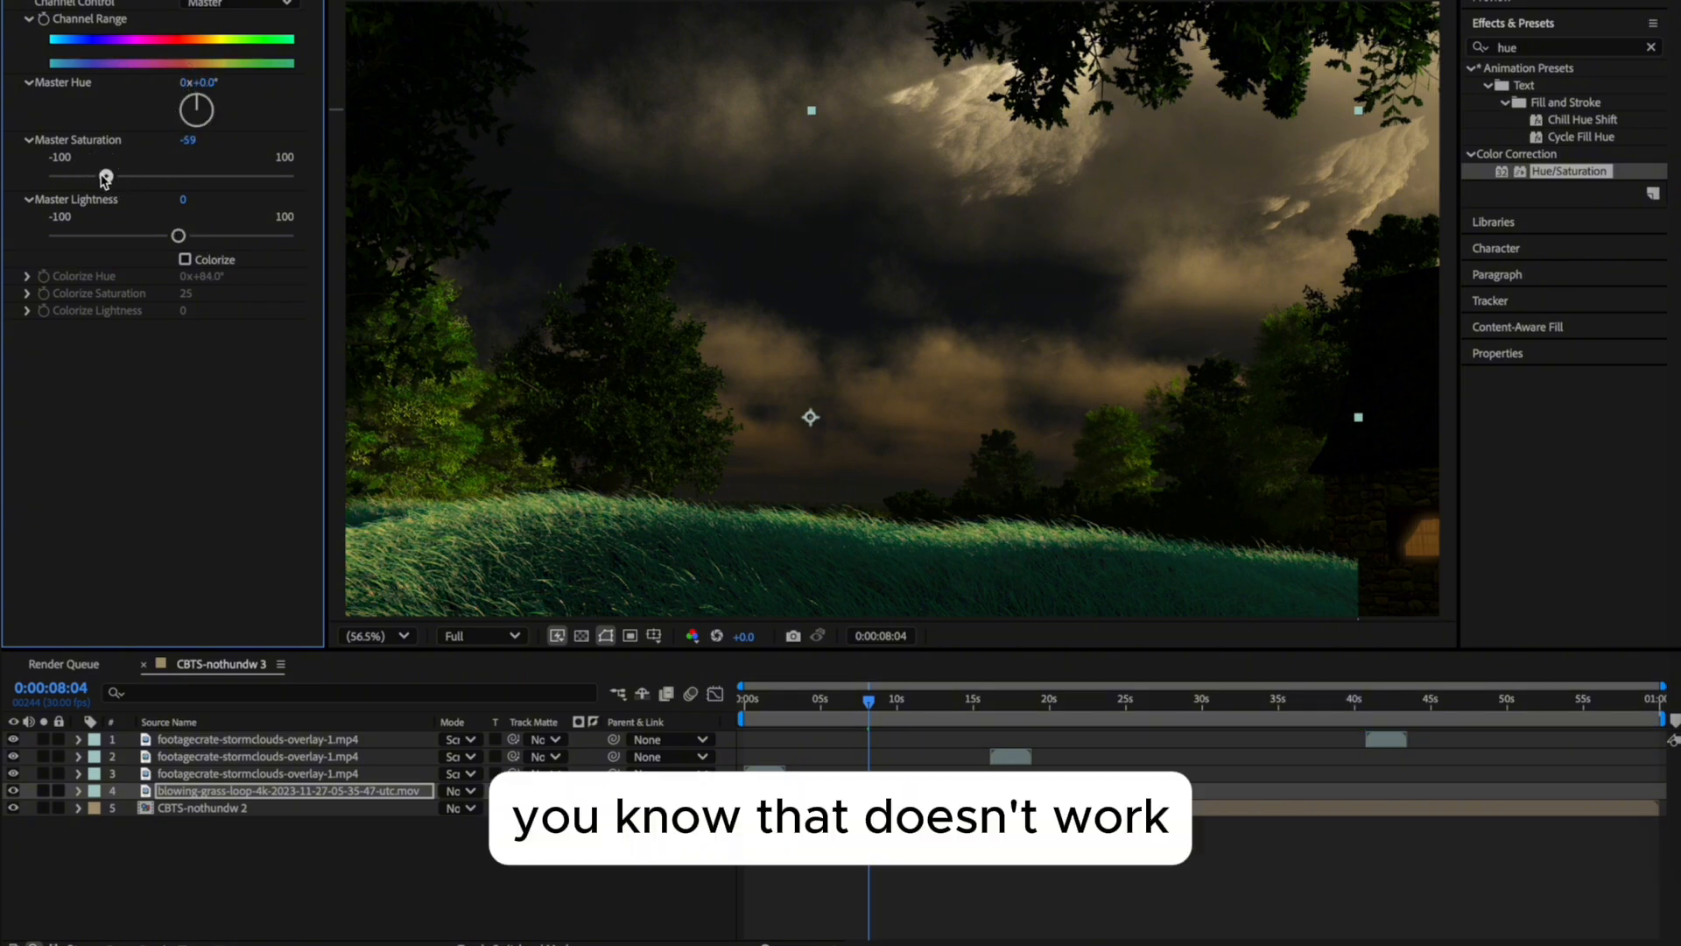
{"action": "left_click_drag", "start_coordinate": [178, 236], "coordinate": [96, 240]}
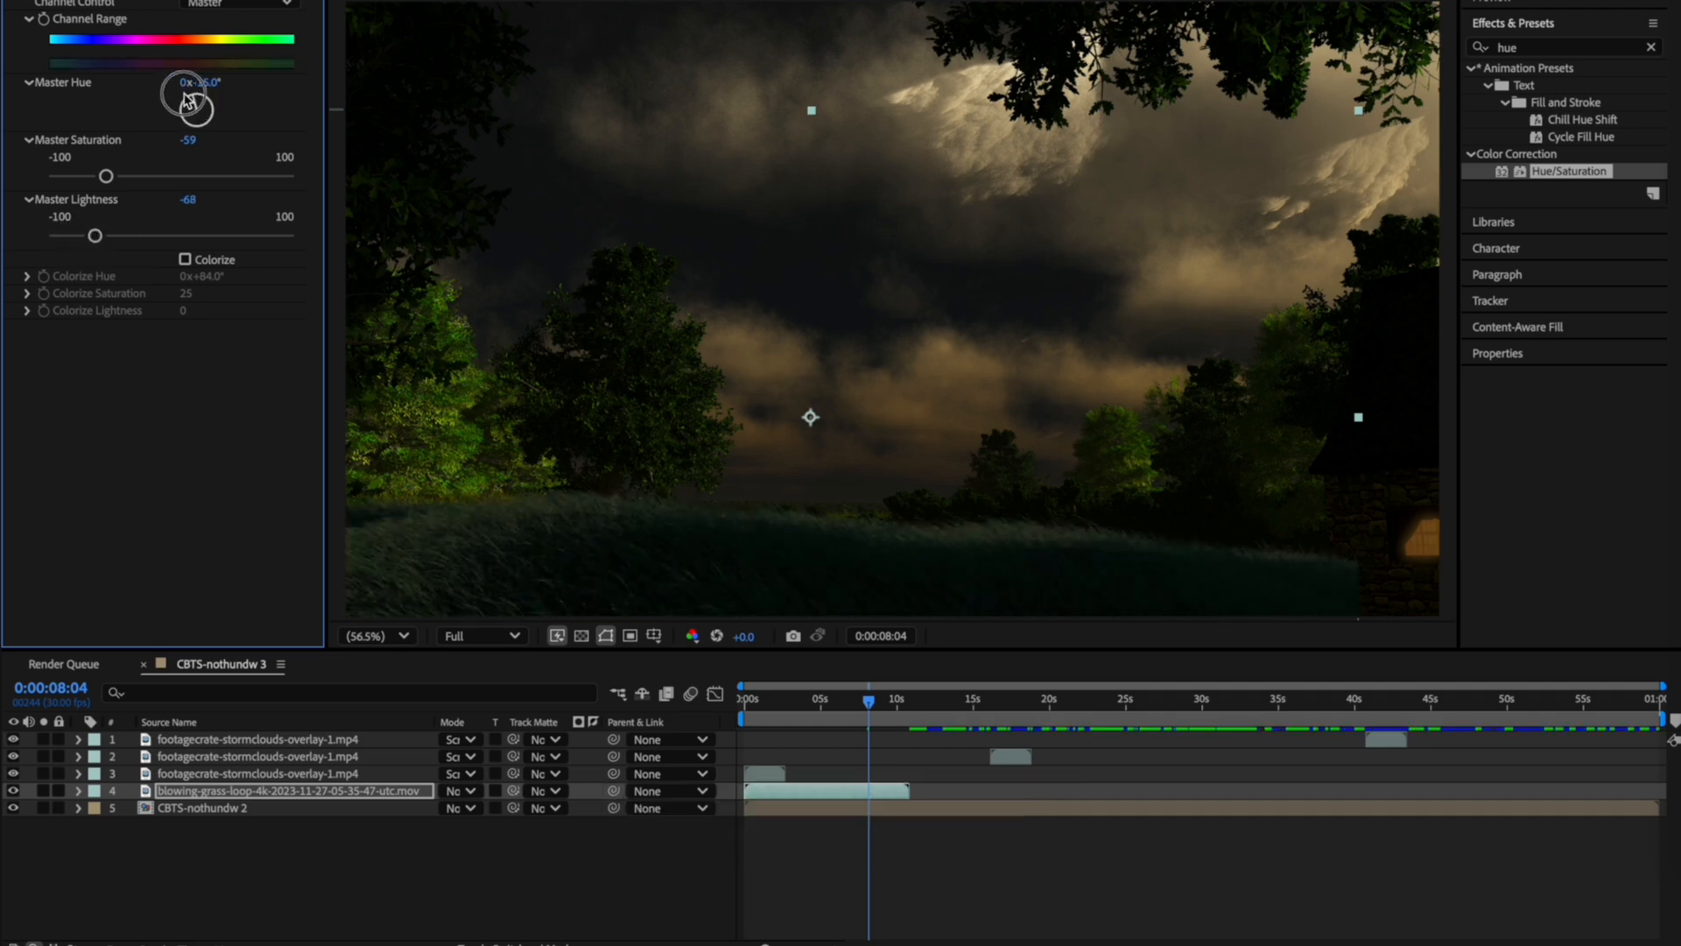
{"action": "mouse_move", "coordinate": [186, 100]}
{"action": "left_mouse_down"}
{"action": "mouse_move", "coordinate": [183, 85]}
{"action": "mouse_move", "coordinate": [207, 82]}
{"action": "left_mouse_up"}
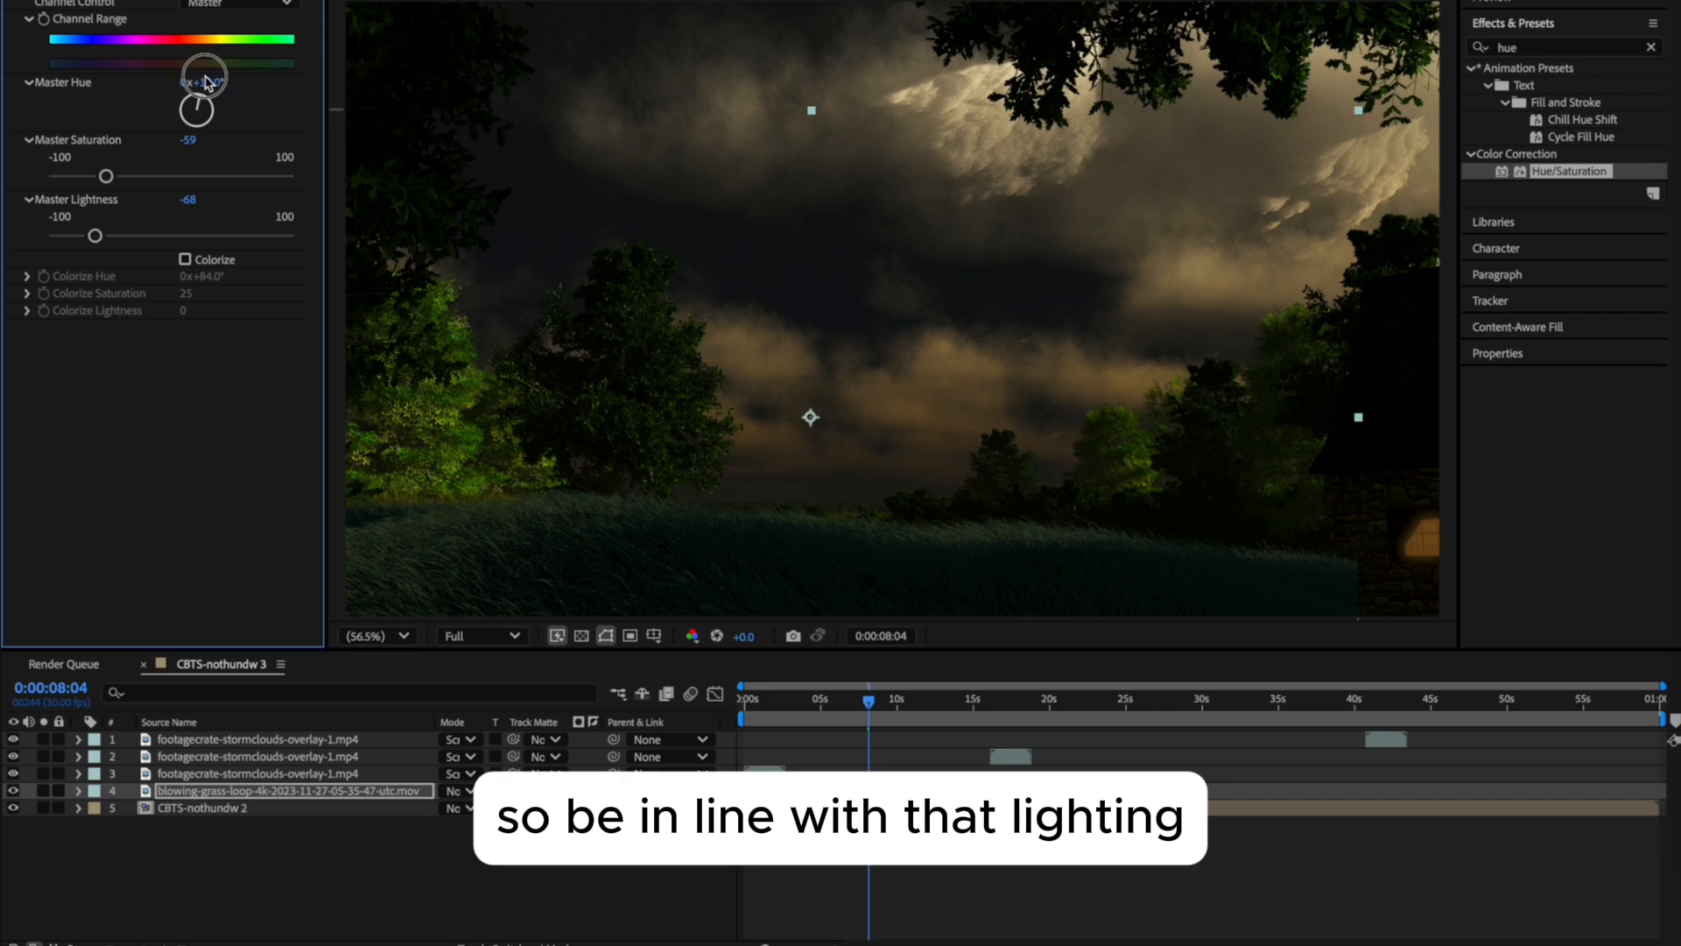
{"action": "mouse_move", "coordinate": [623, 530]}
{"action": "left_mouse_down"}
{"action": "mouse_move", "coordinate": [572, 554]}
{"action": "mouse_move", "coordinate": [565, 527]}
{"action": "mouse_move", "coordinate": [618, 521]}
{"action": "mouse_move", "coordinate": [611, 552]}
{"action": "mouse_move", "coordinate": [624, 536]}
{"action": "left_mouse_up"}
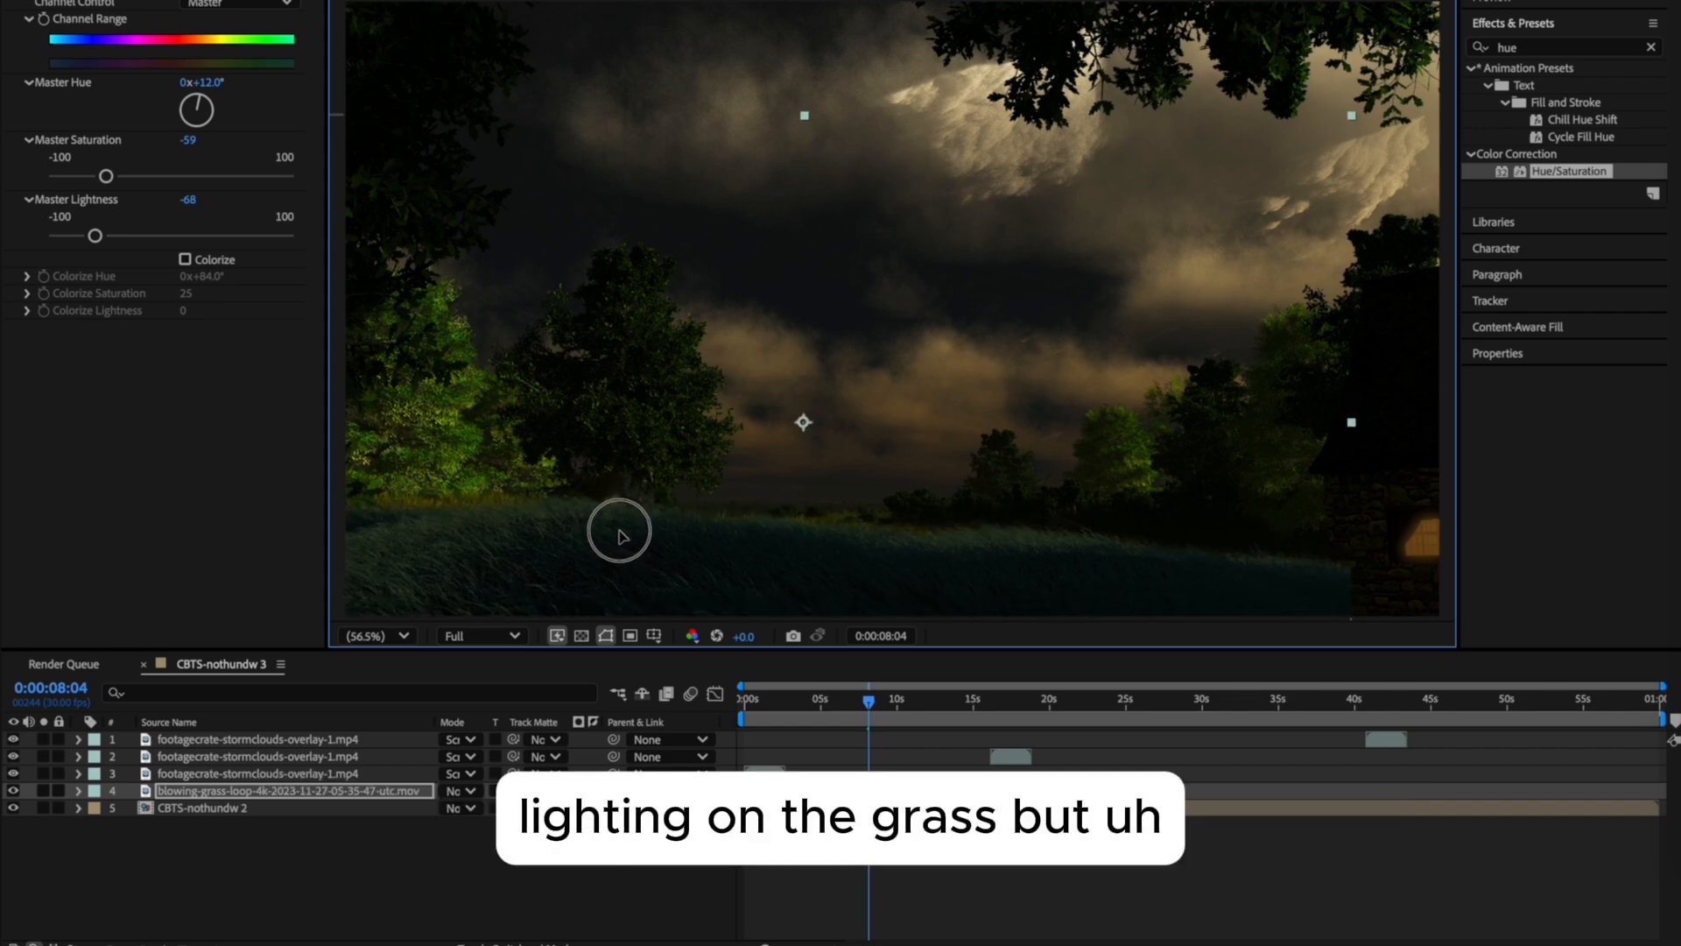
Set the grass layer's Opacity to 80% and preview the composition from 0:00:01:24.
{"action": "key", "text": "t"}
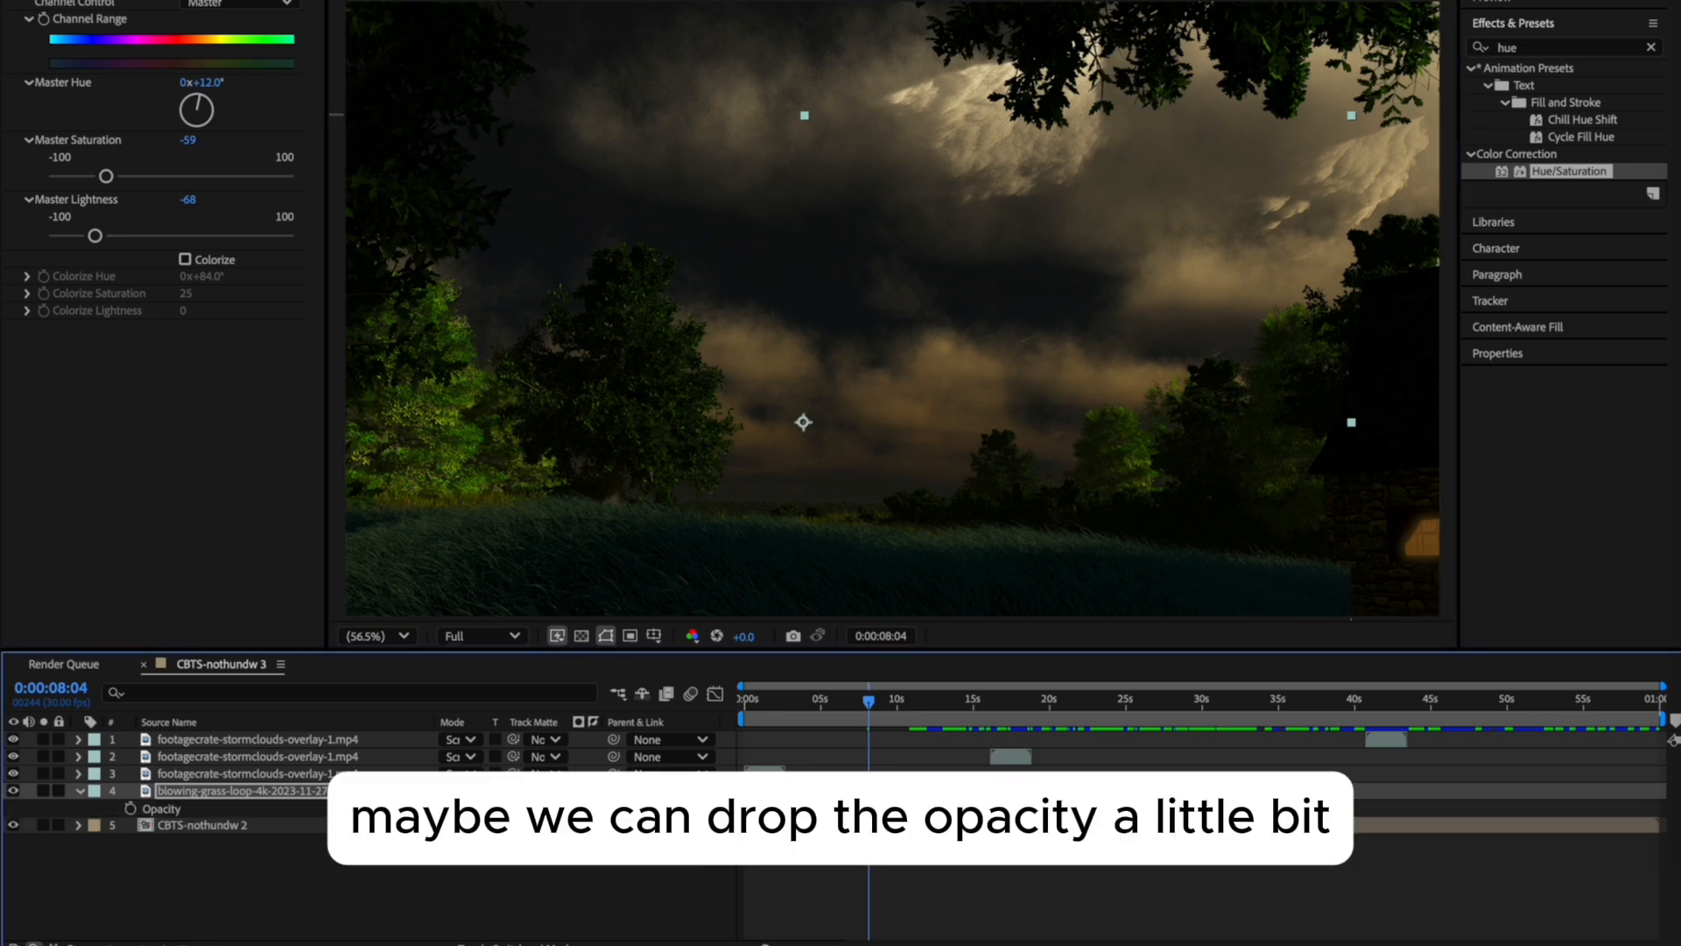
{"action": "left_click", "coordinate": [451, 807]}
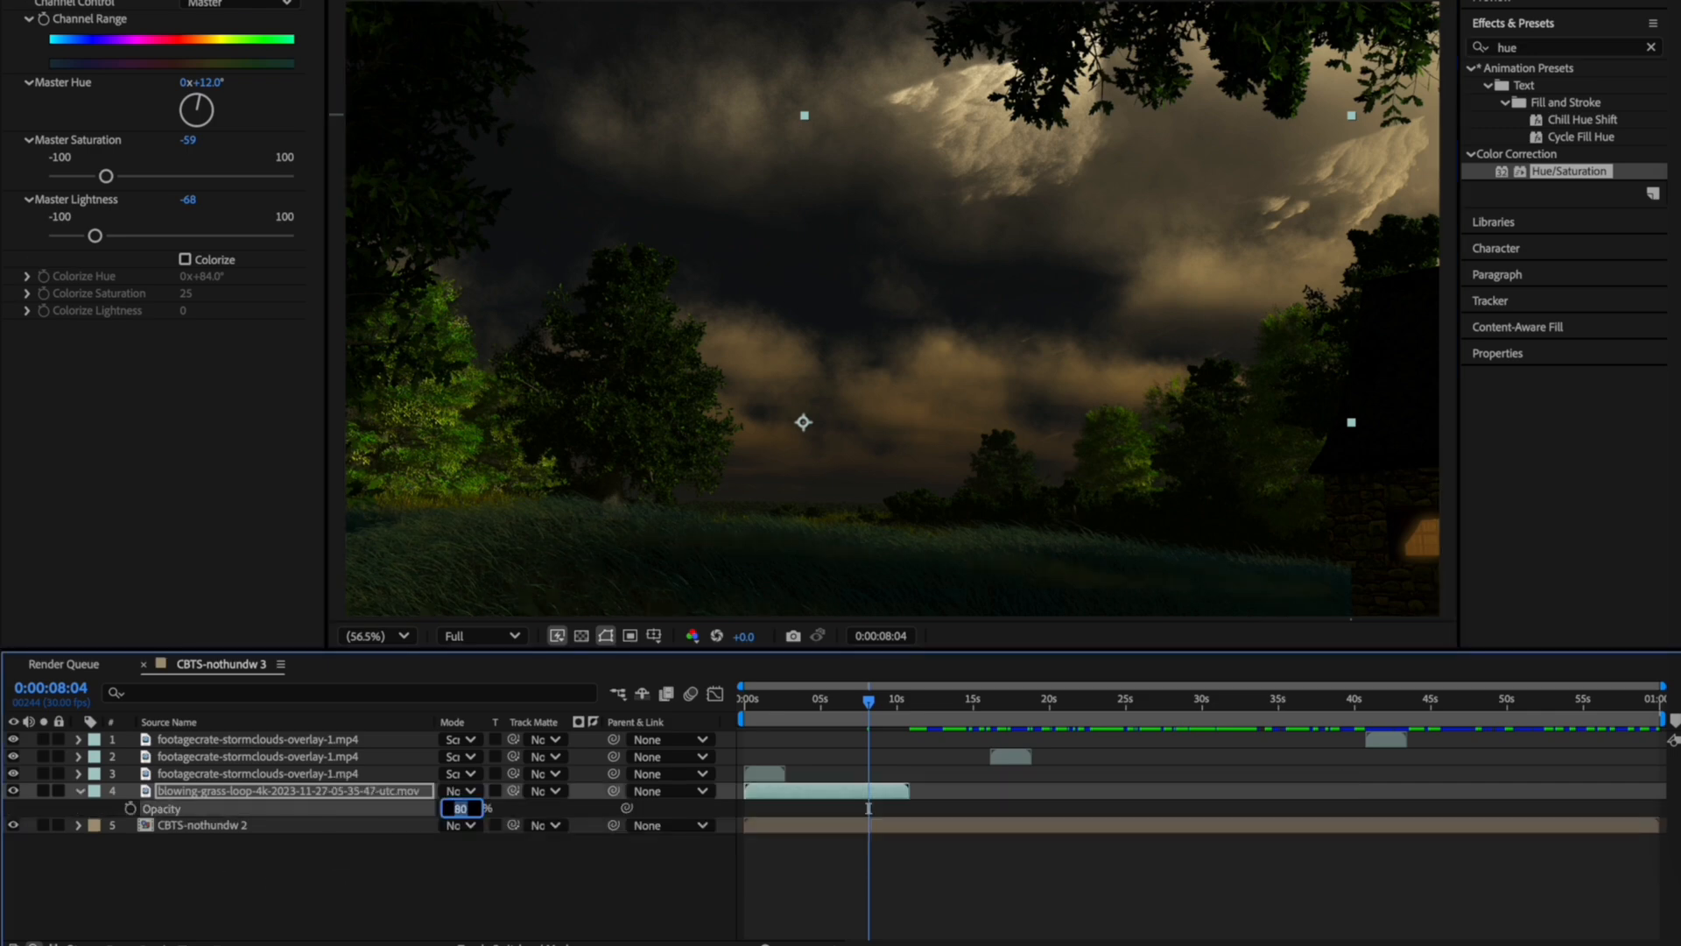
{"action": "type", "text": "80"}
{"action": "left_click_drag", "start_coordinate": [870, 700], "coordinate": [776, 704]}
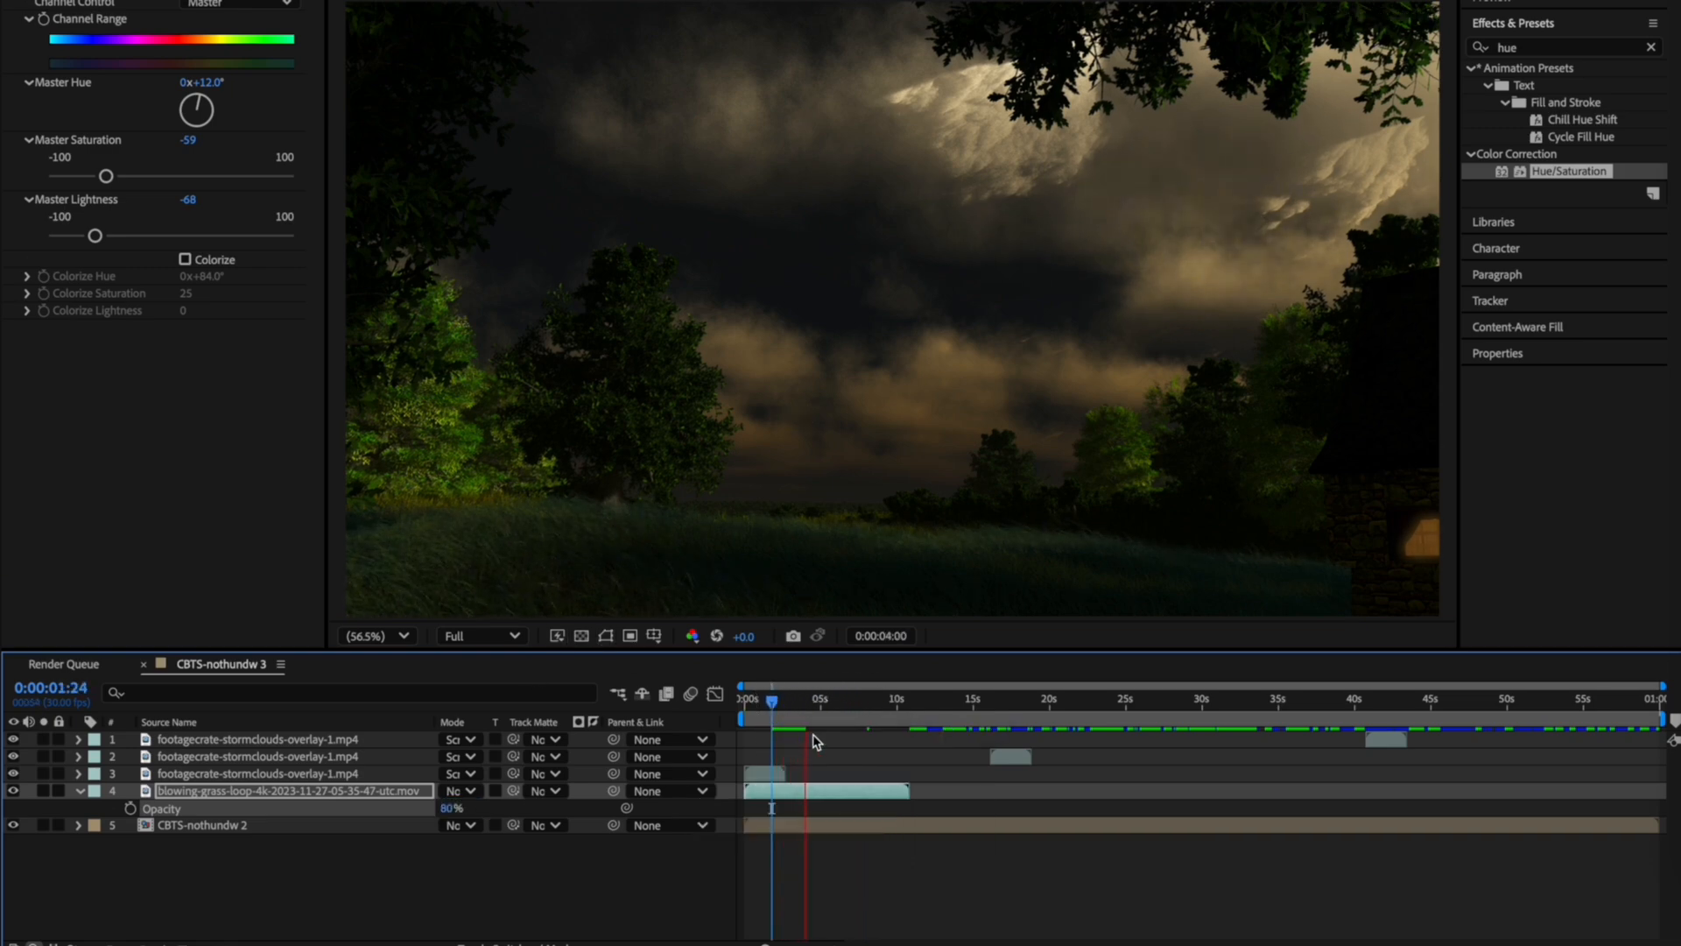
Stop the preview and toggle the blowing-grass layer's visibility to compare the meadow with and without the overlay.
{"action": "key", "text": "space"}
{"action": "left_click", "coordinate": [13, 791]}
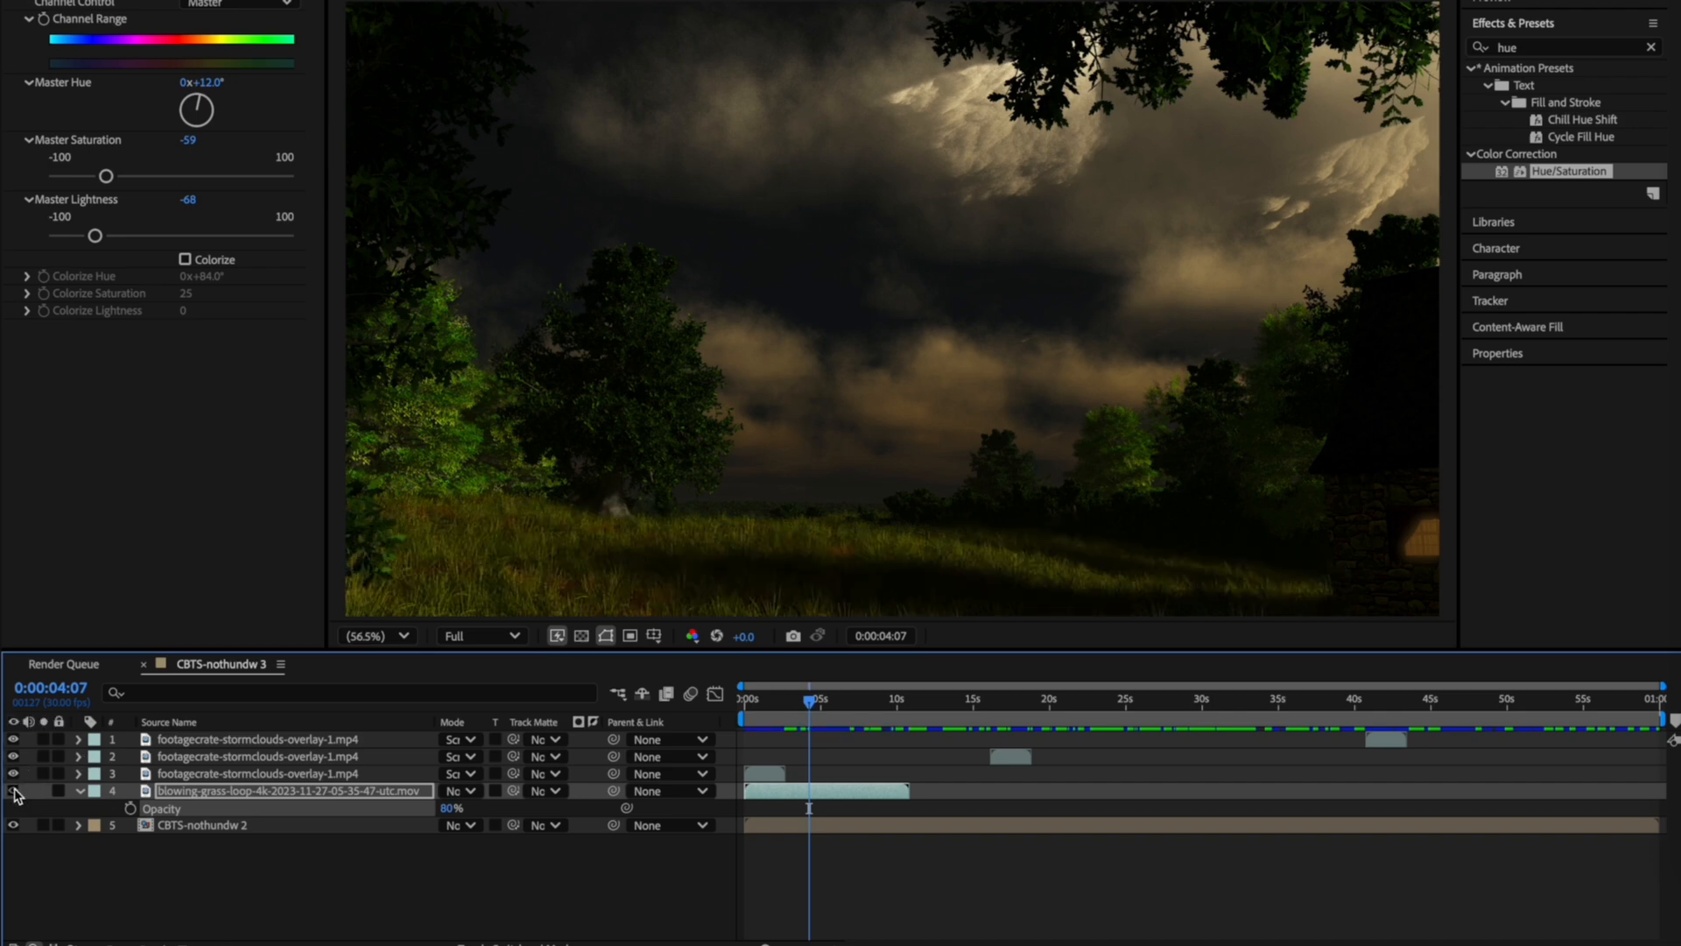
{"action": "left_click", "coordinate": [14, 791]}
{"action": "left_click", "coordinate": [14, 791]}
{"action": "left_click", "coordinate": [14, 791]}
{"action": "left_click_drag", "start_coordinate": [451, 809], "coordinate": [443, 811]}
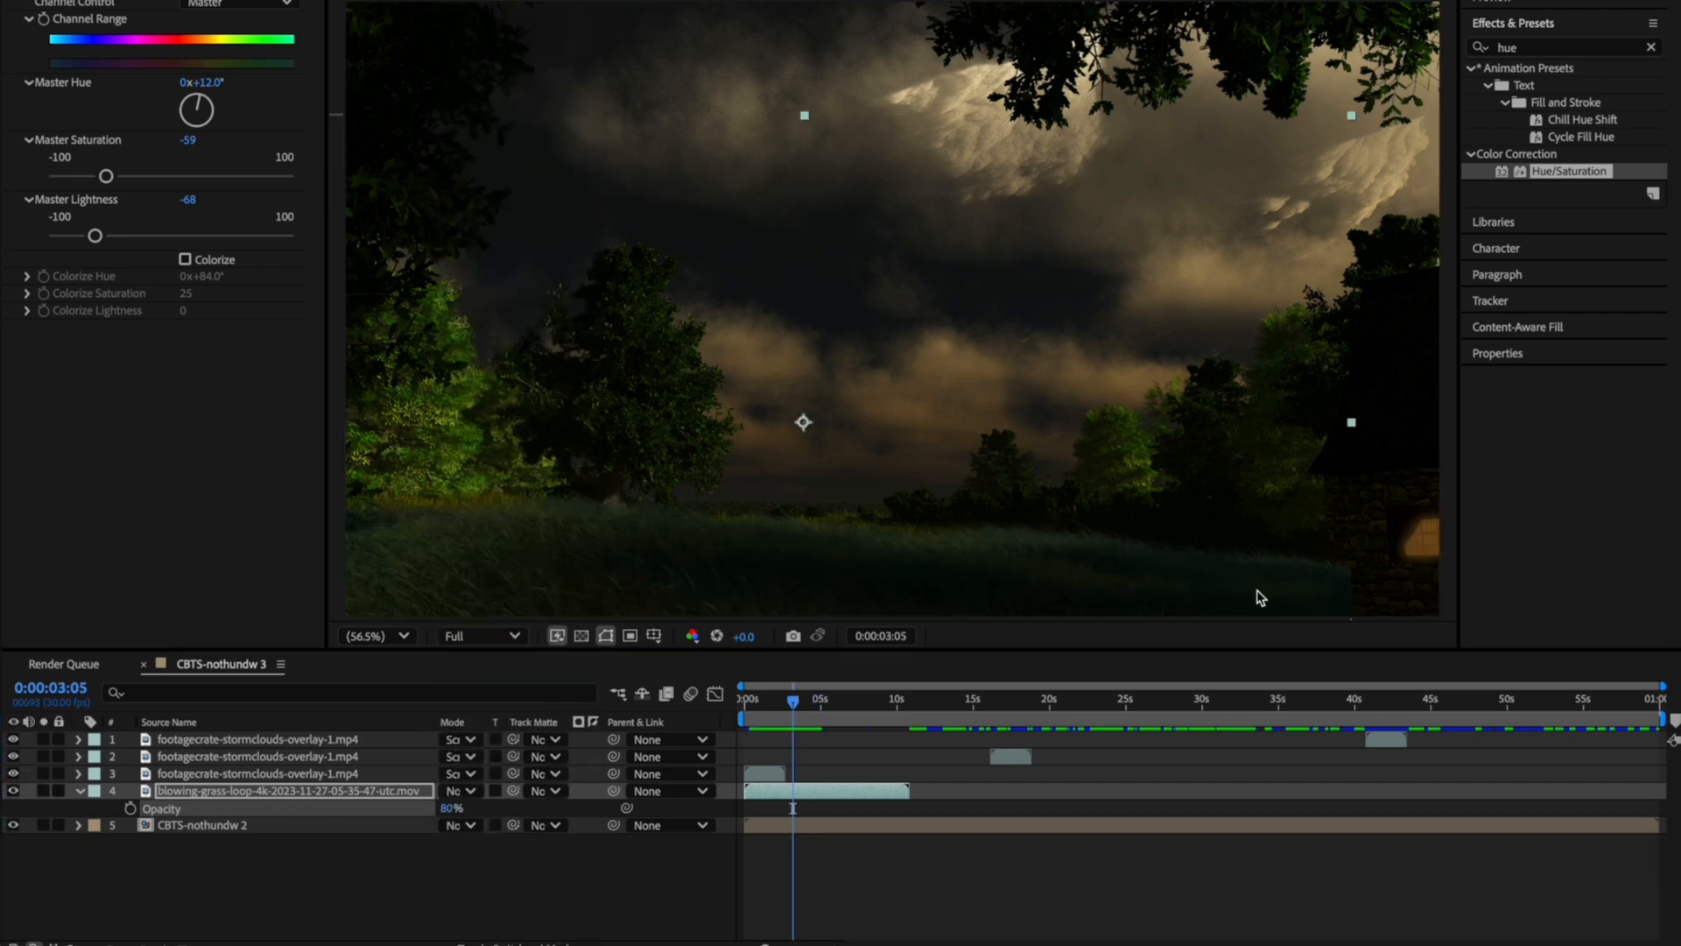
{"action": "left_click", "coordinate": [979, 571]}
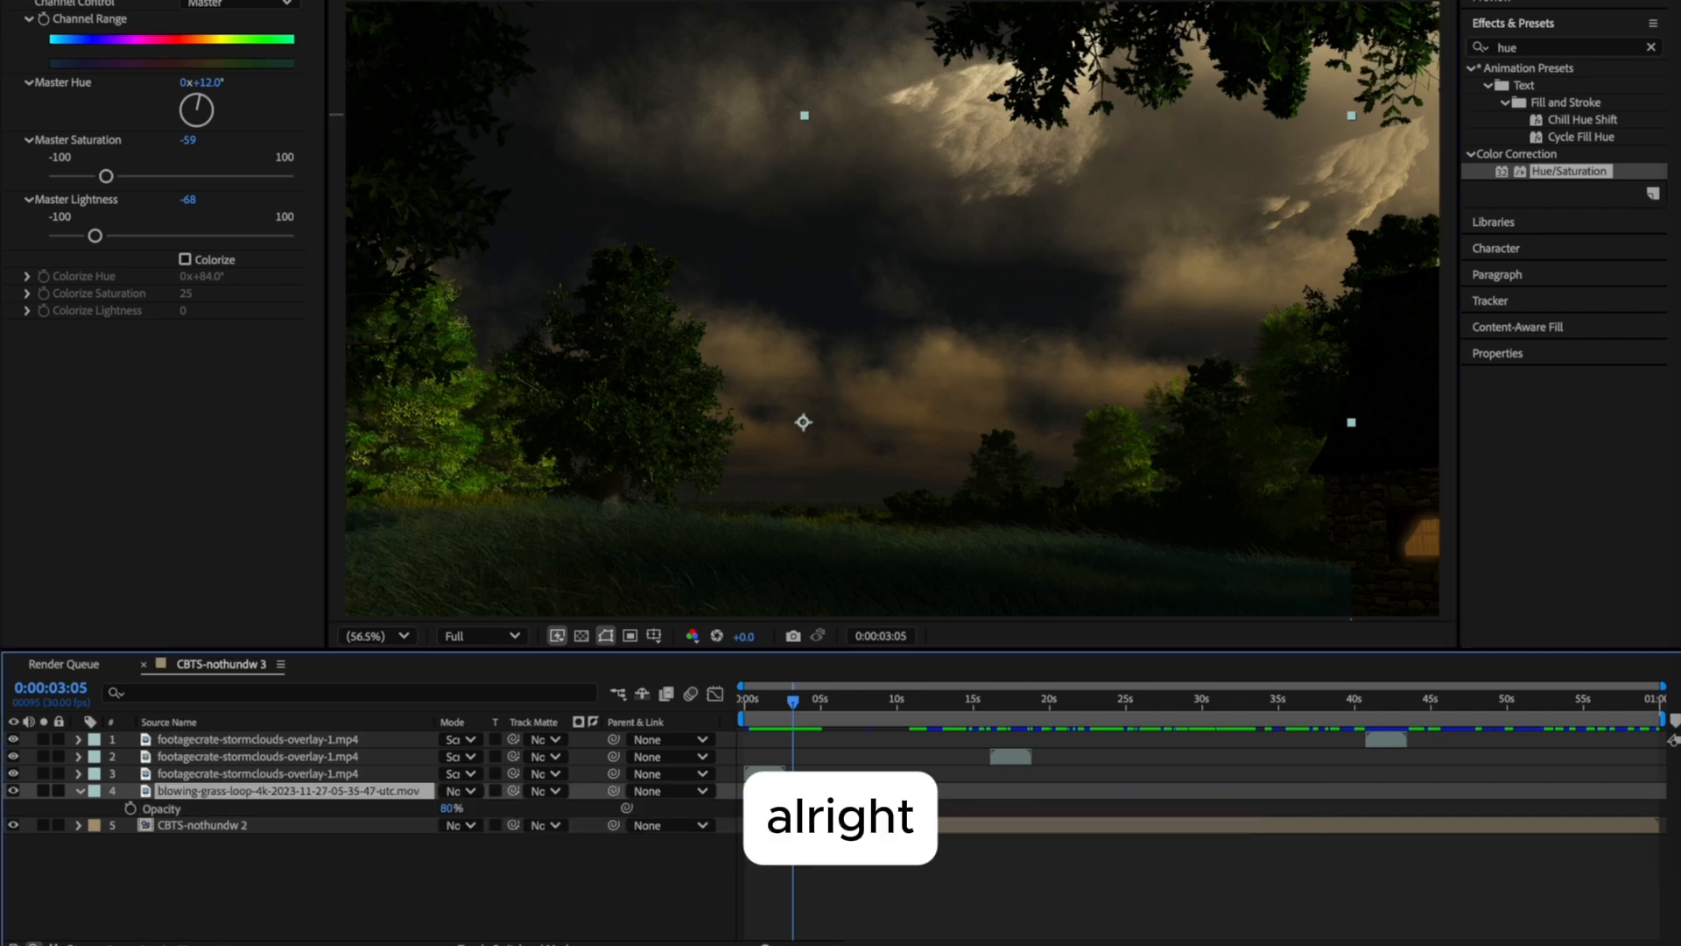
Time-stretch the blowing-grass layer to a new duration of 0:00:15:00, holding the layer in-point.
{"action": "right_click", "coordinate": [873, 791]}
{"action": "mouse_move", "coordinate": [979, 452]}
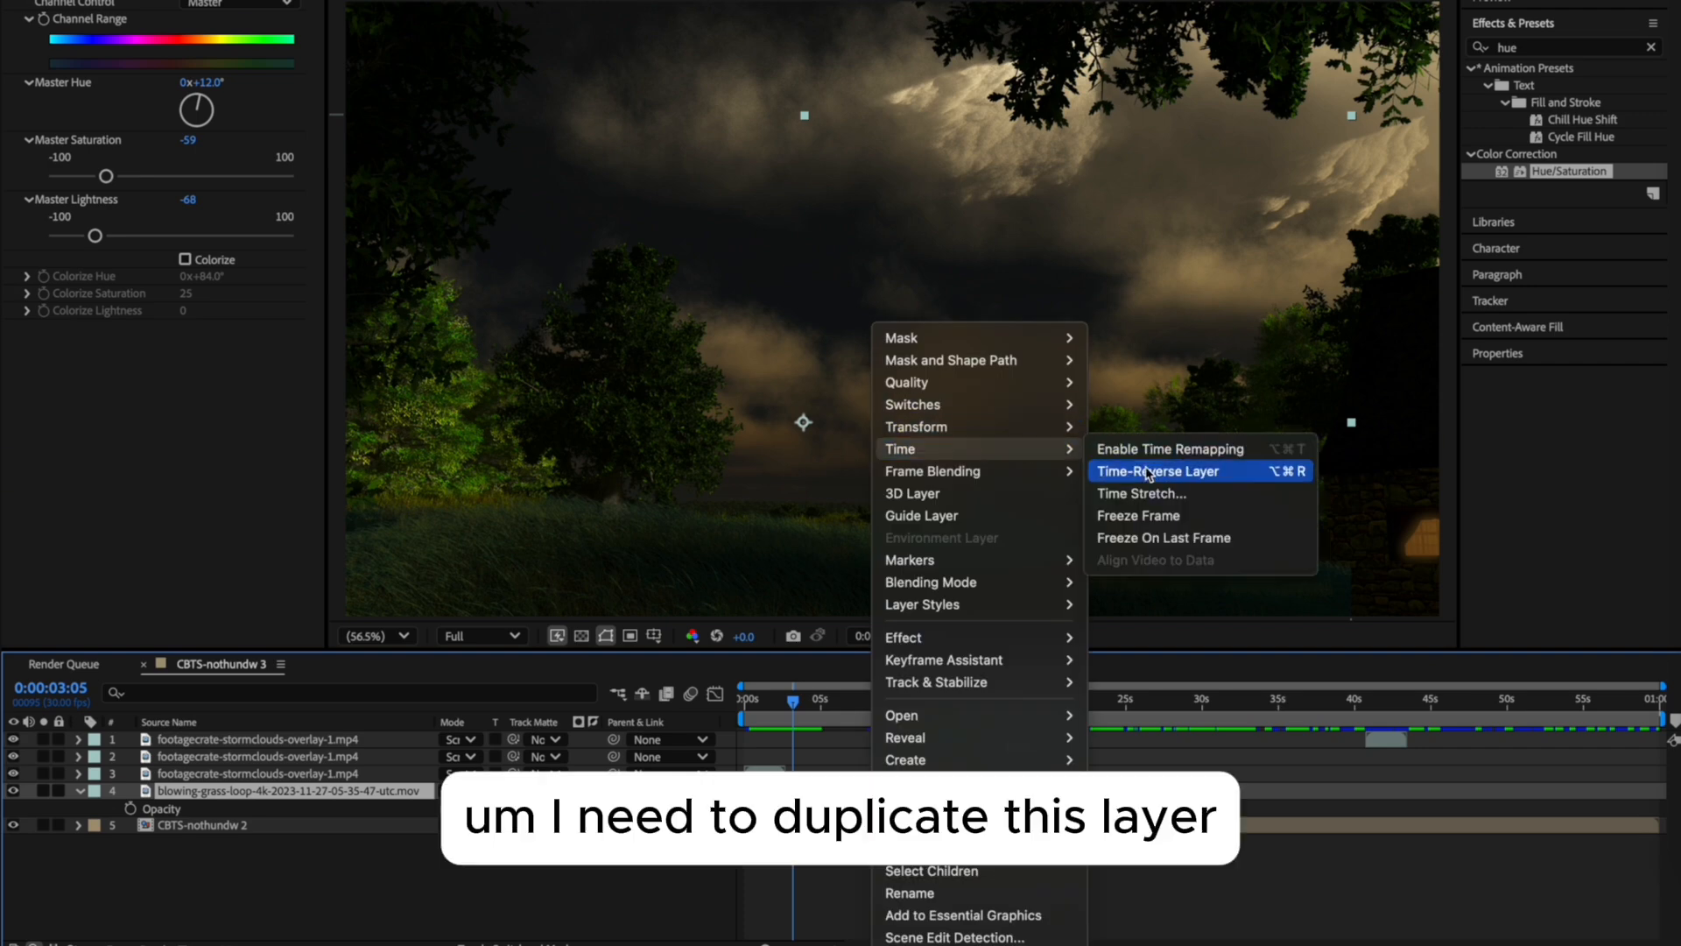
{"action": "left_click", "coordinate": [1129, 487]}
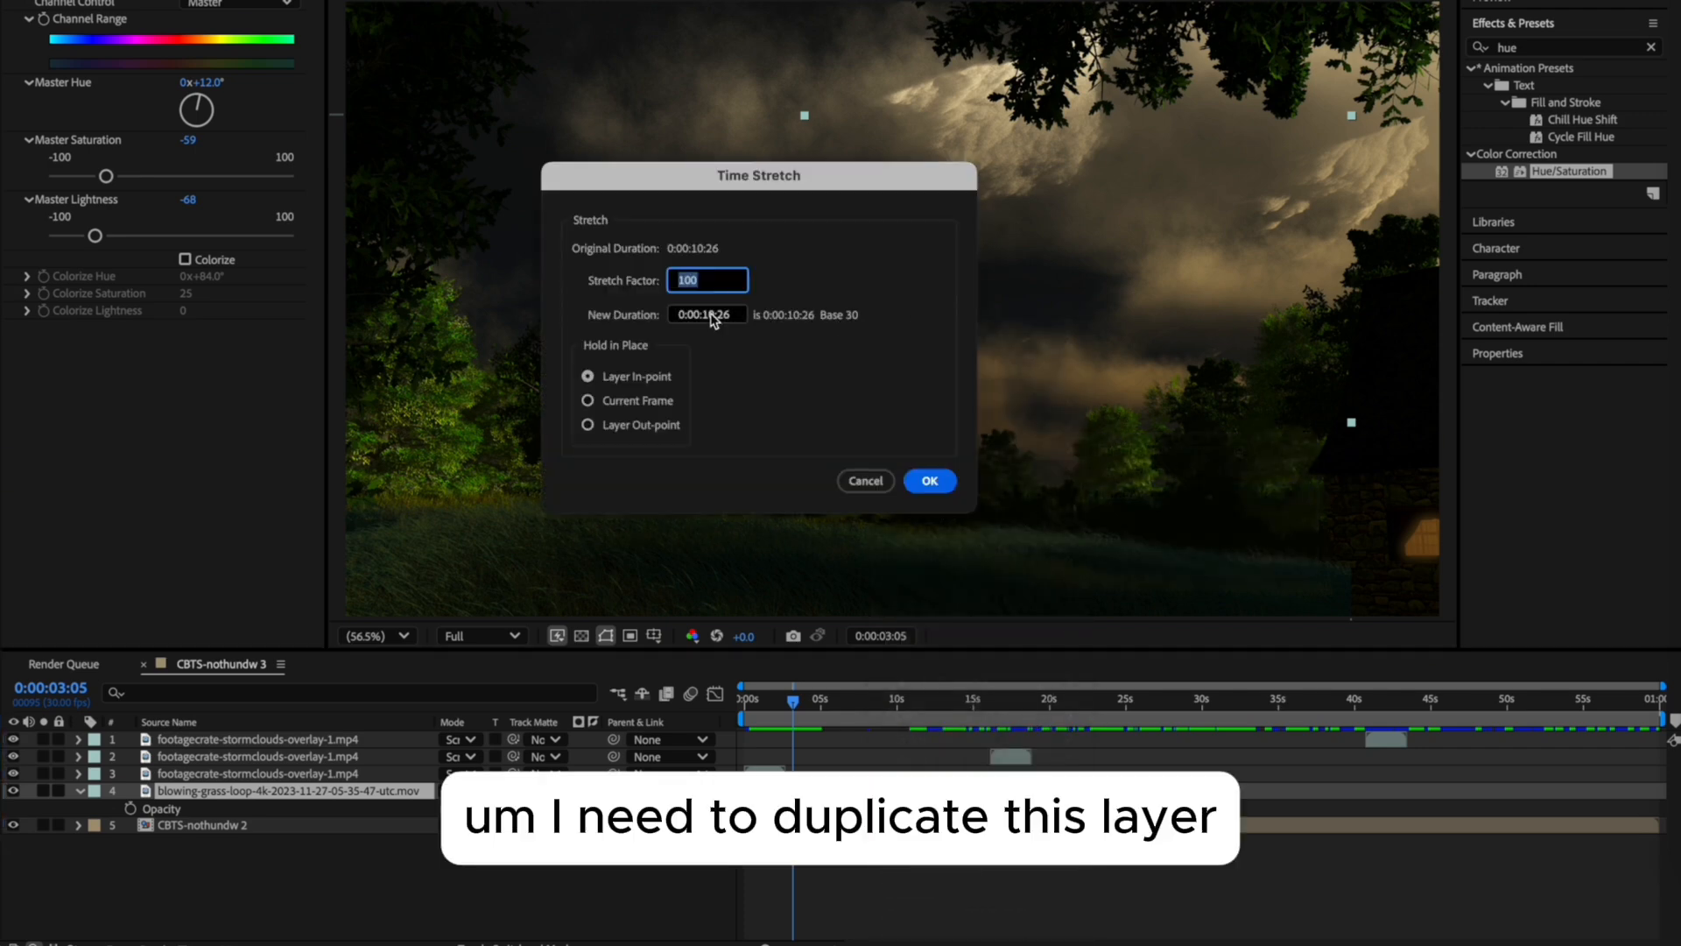
{"action": "left_click_drag", "start_coordinate": [711, 315], "coordinate": [833, 316]}
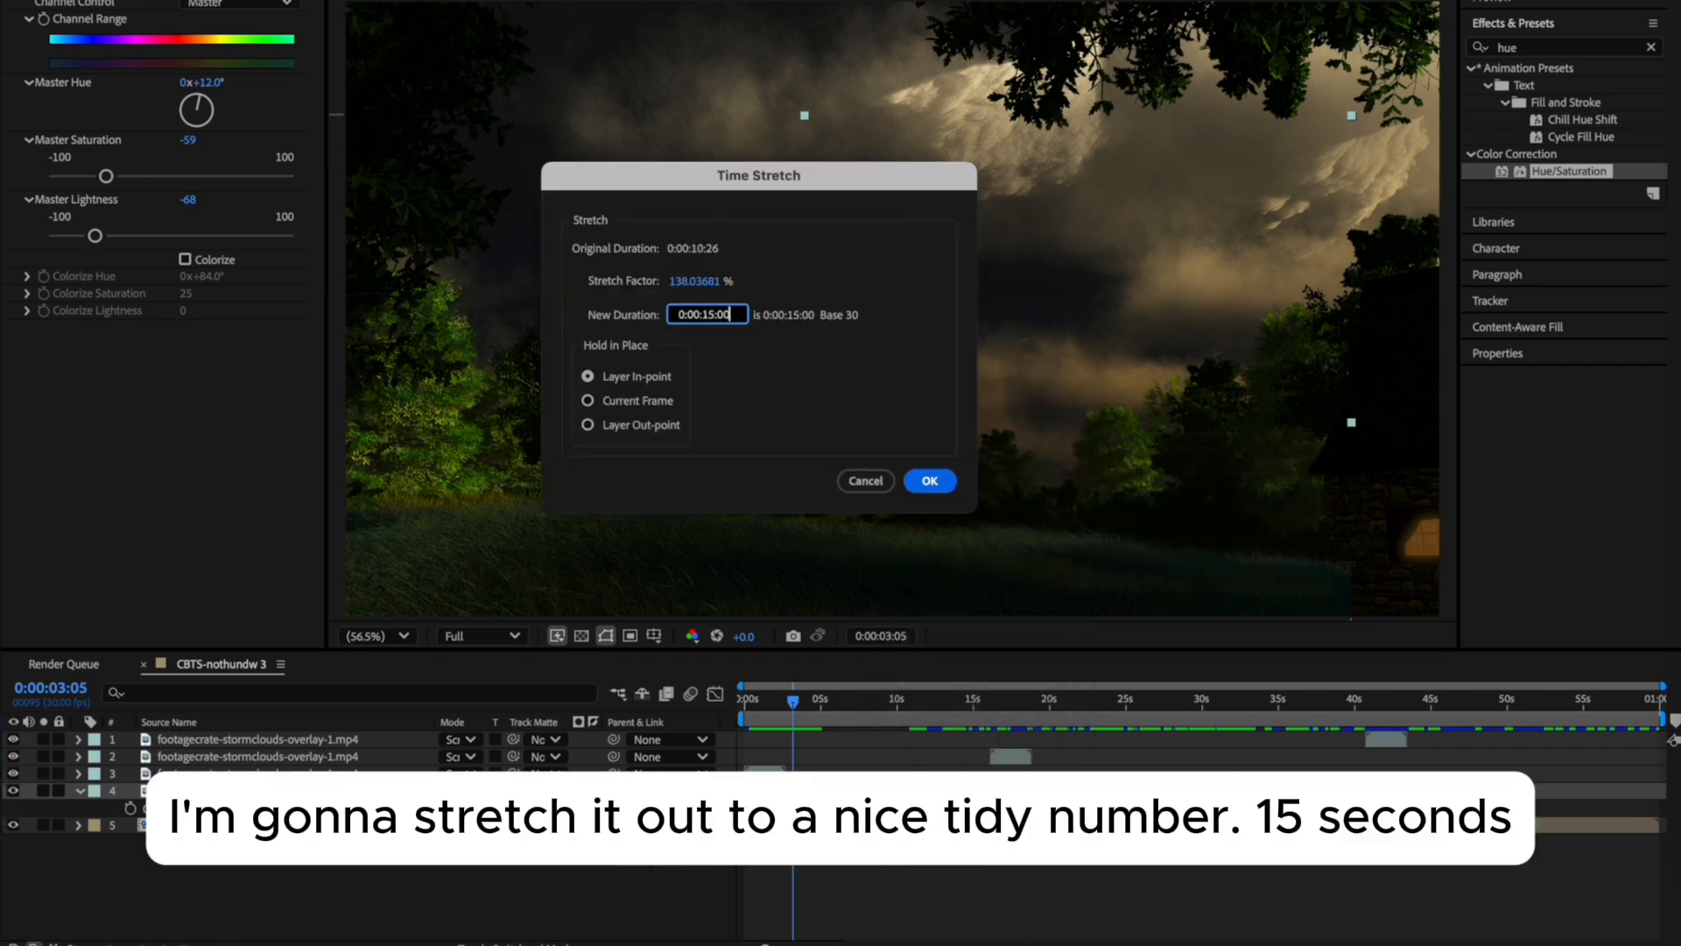
{"action": "key", "text": "Return"}
Duplicate the stretched grass layer and start the copy at 0:00:14:29, where the first clip ends.
{"action": "left_click", "coordinate": [881, 716]}
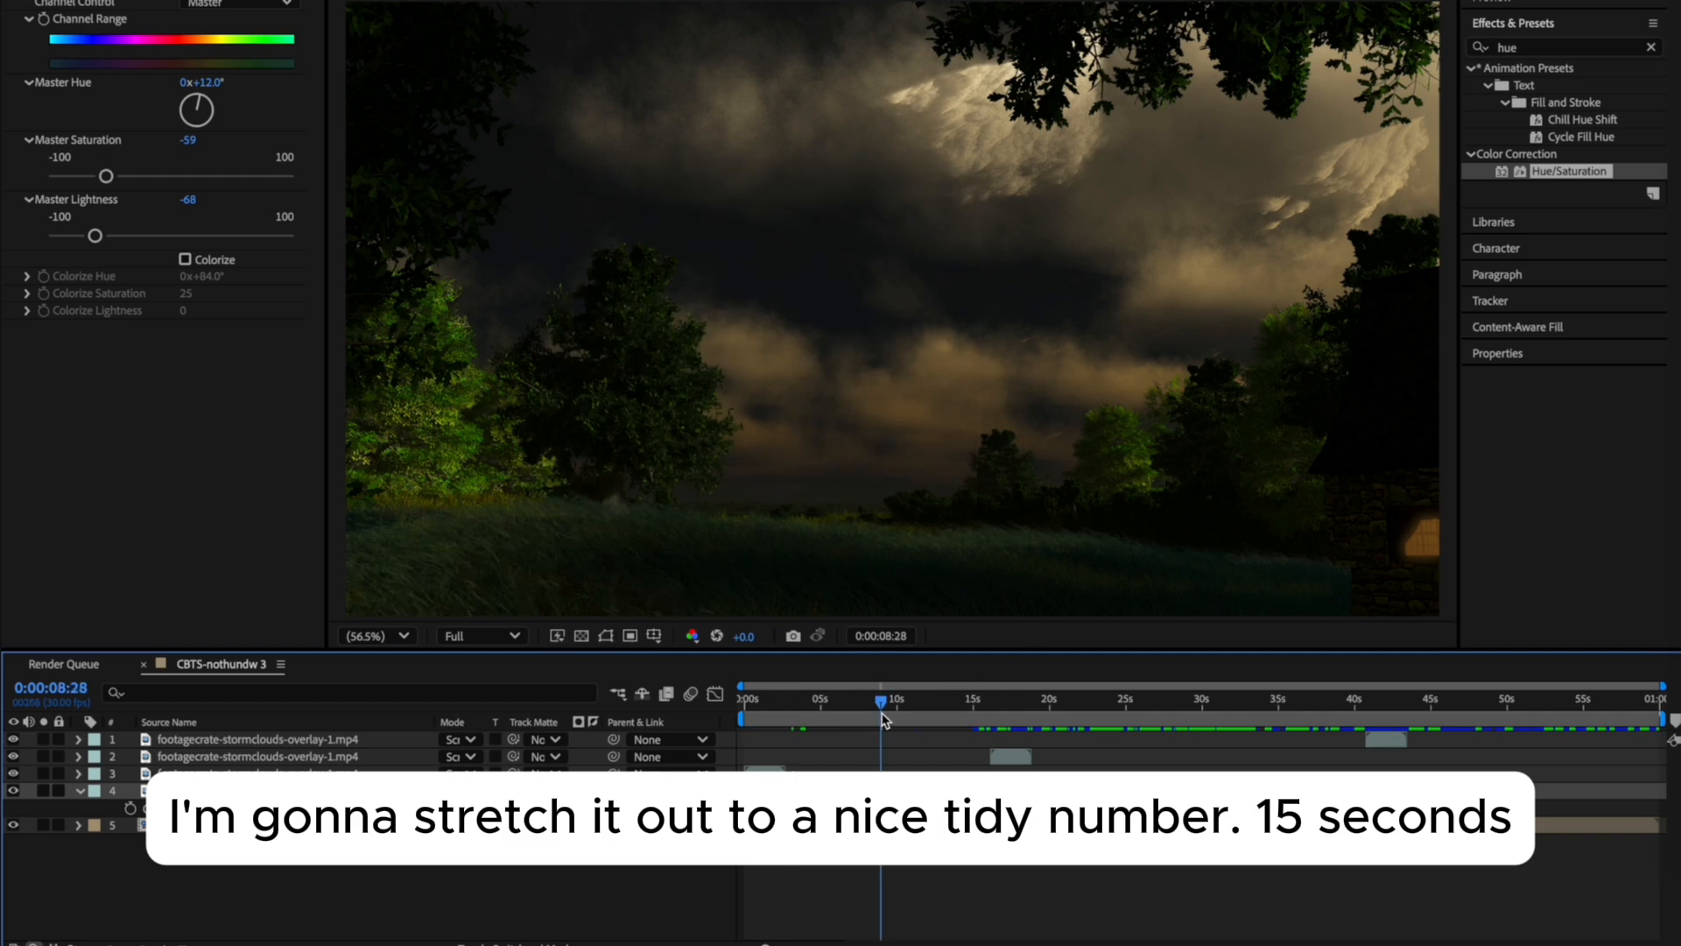
{"action": "key", "text": "space"}
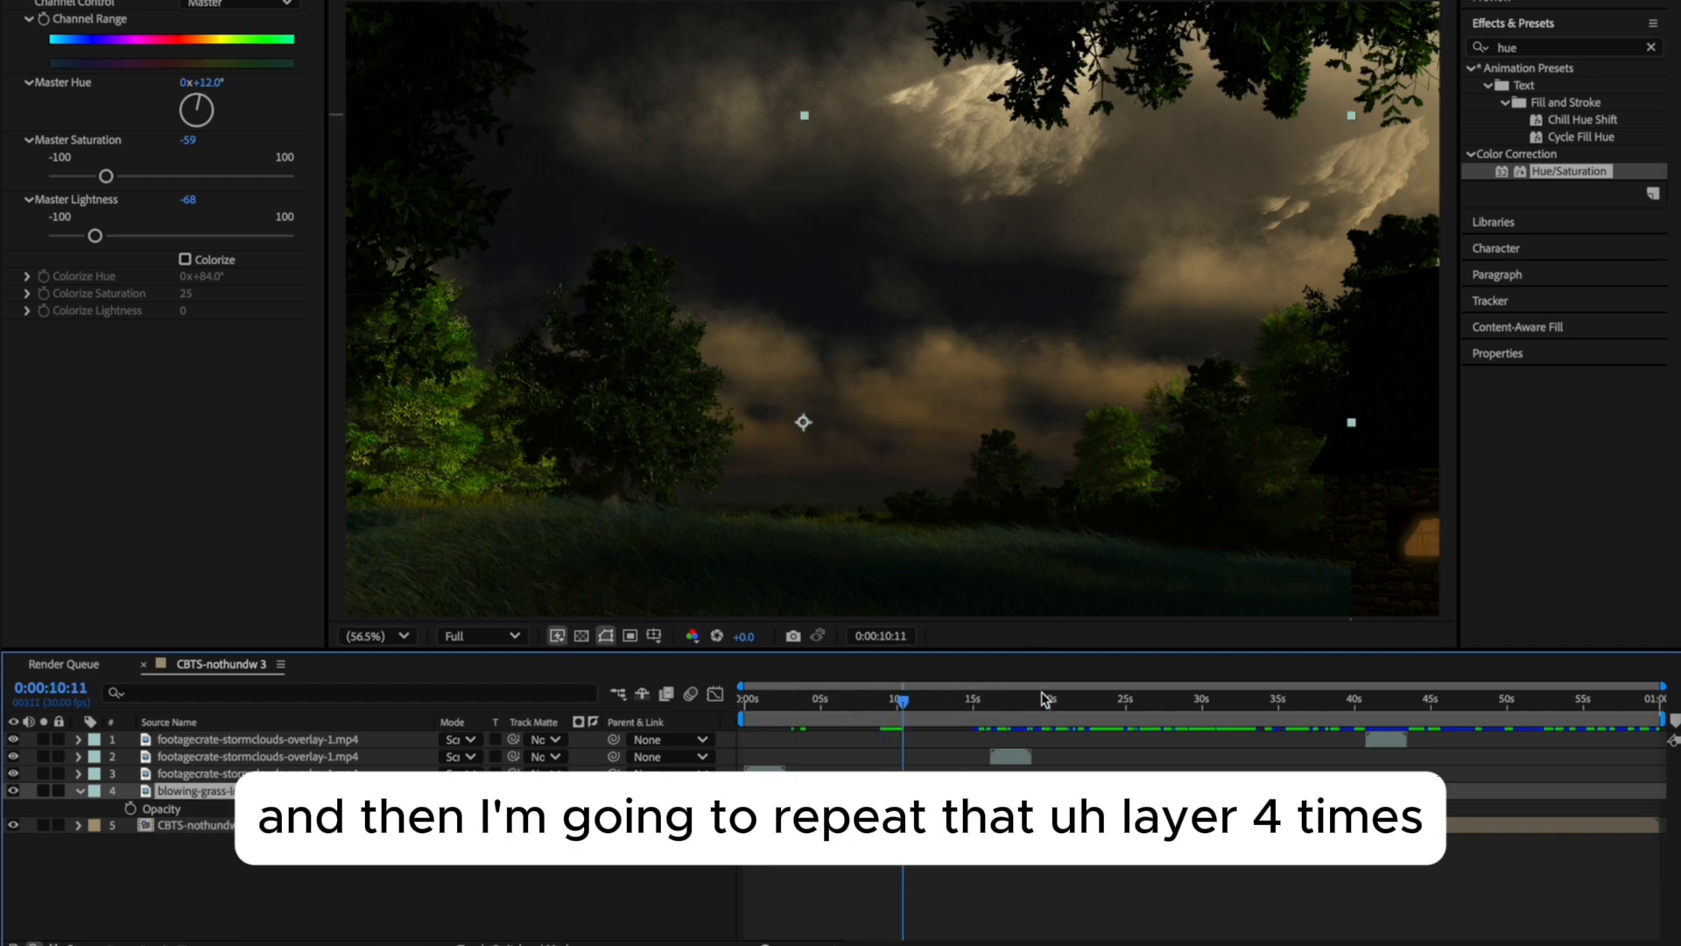
{"action": "left_click_drag", "start_coordinate": [1013, 705], "coordinate": [972, 707]}
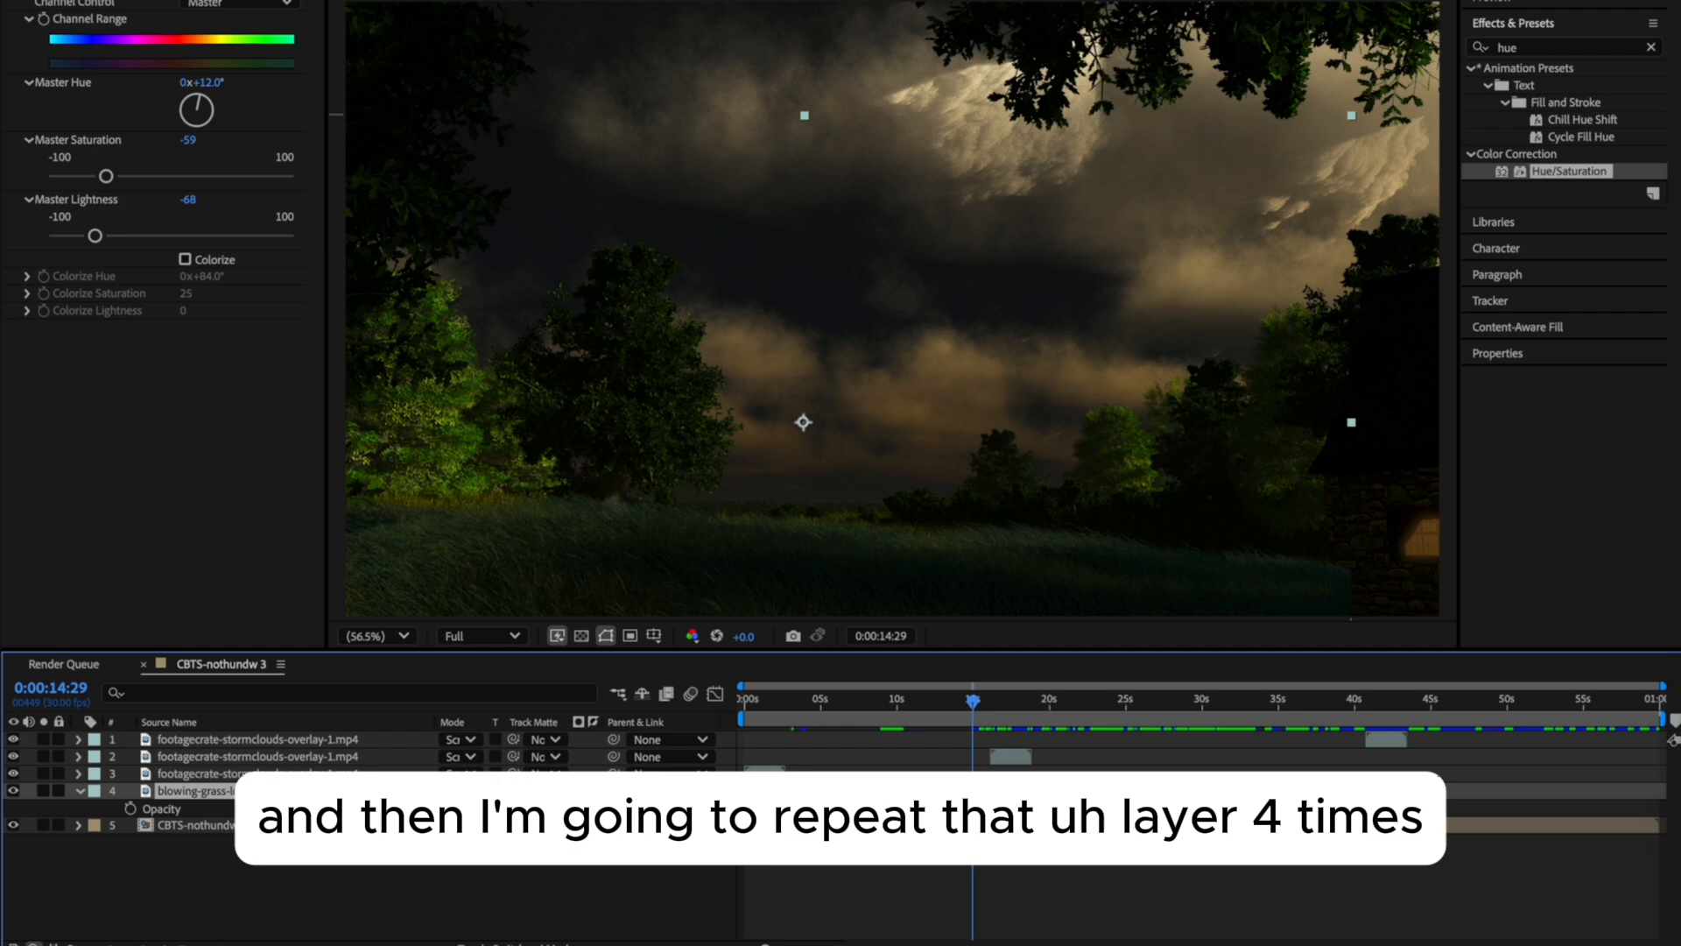
{"action": "key", "text": "ctrl+d"}
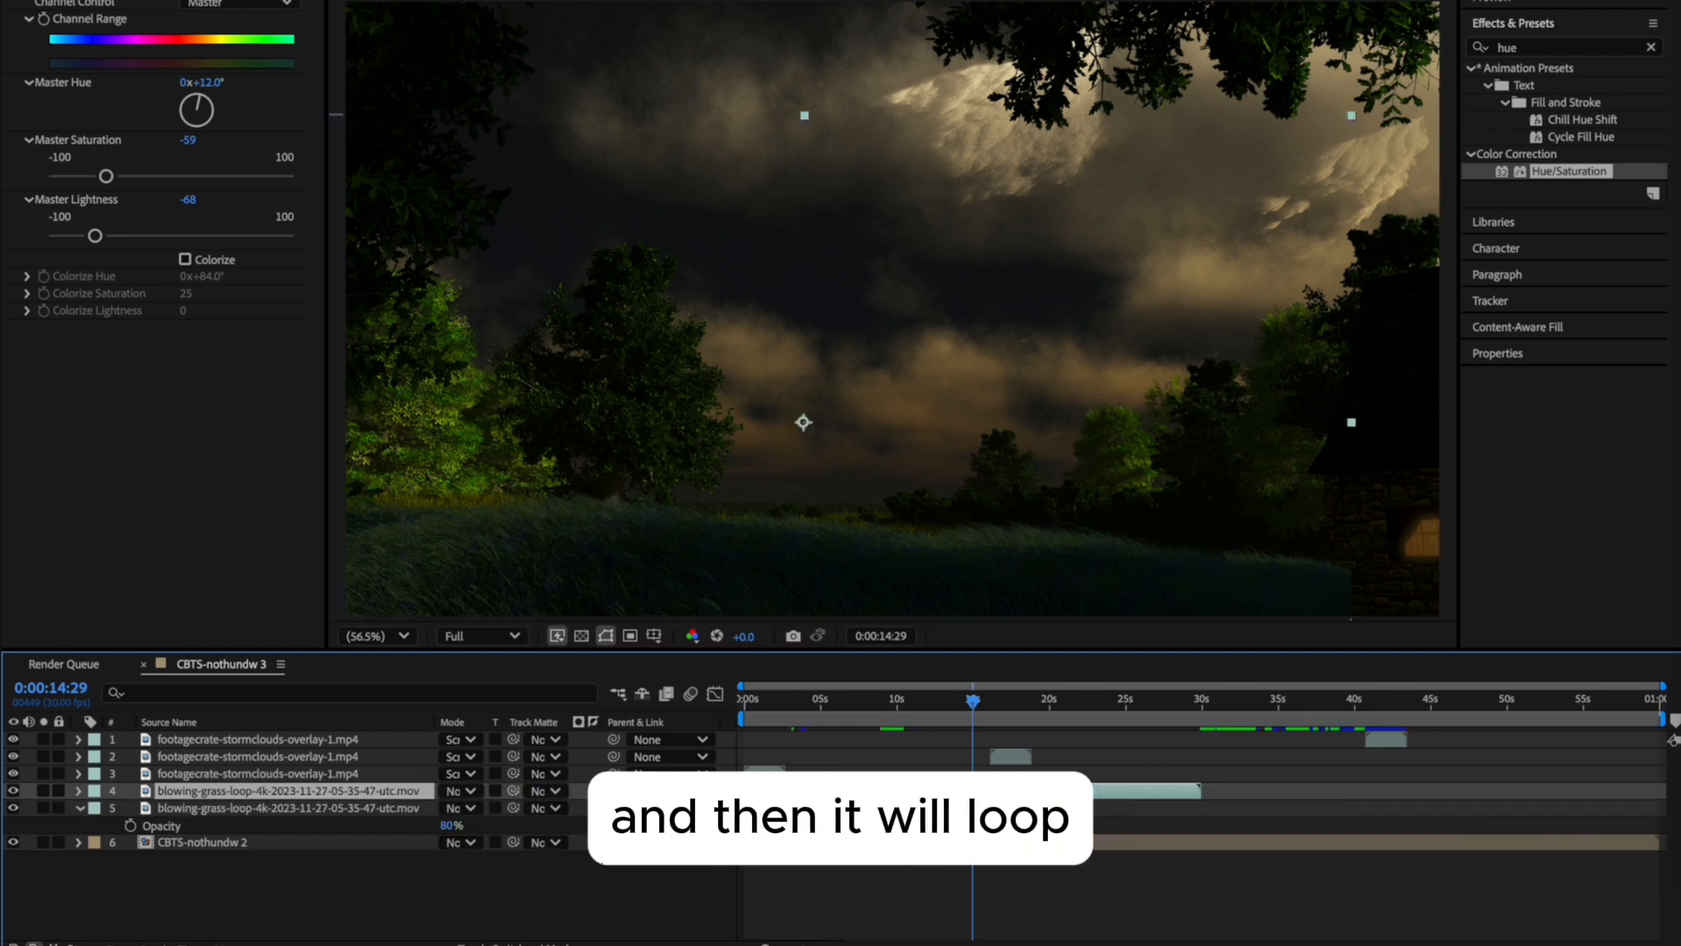
Preview the join between the two grass clips from 0:00:14:07 to examine how the loop plays.
{"action": "left_click_drag", "start_coordinate": [965, 699], "coordinate": [960, 700]}
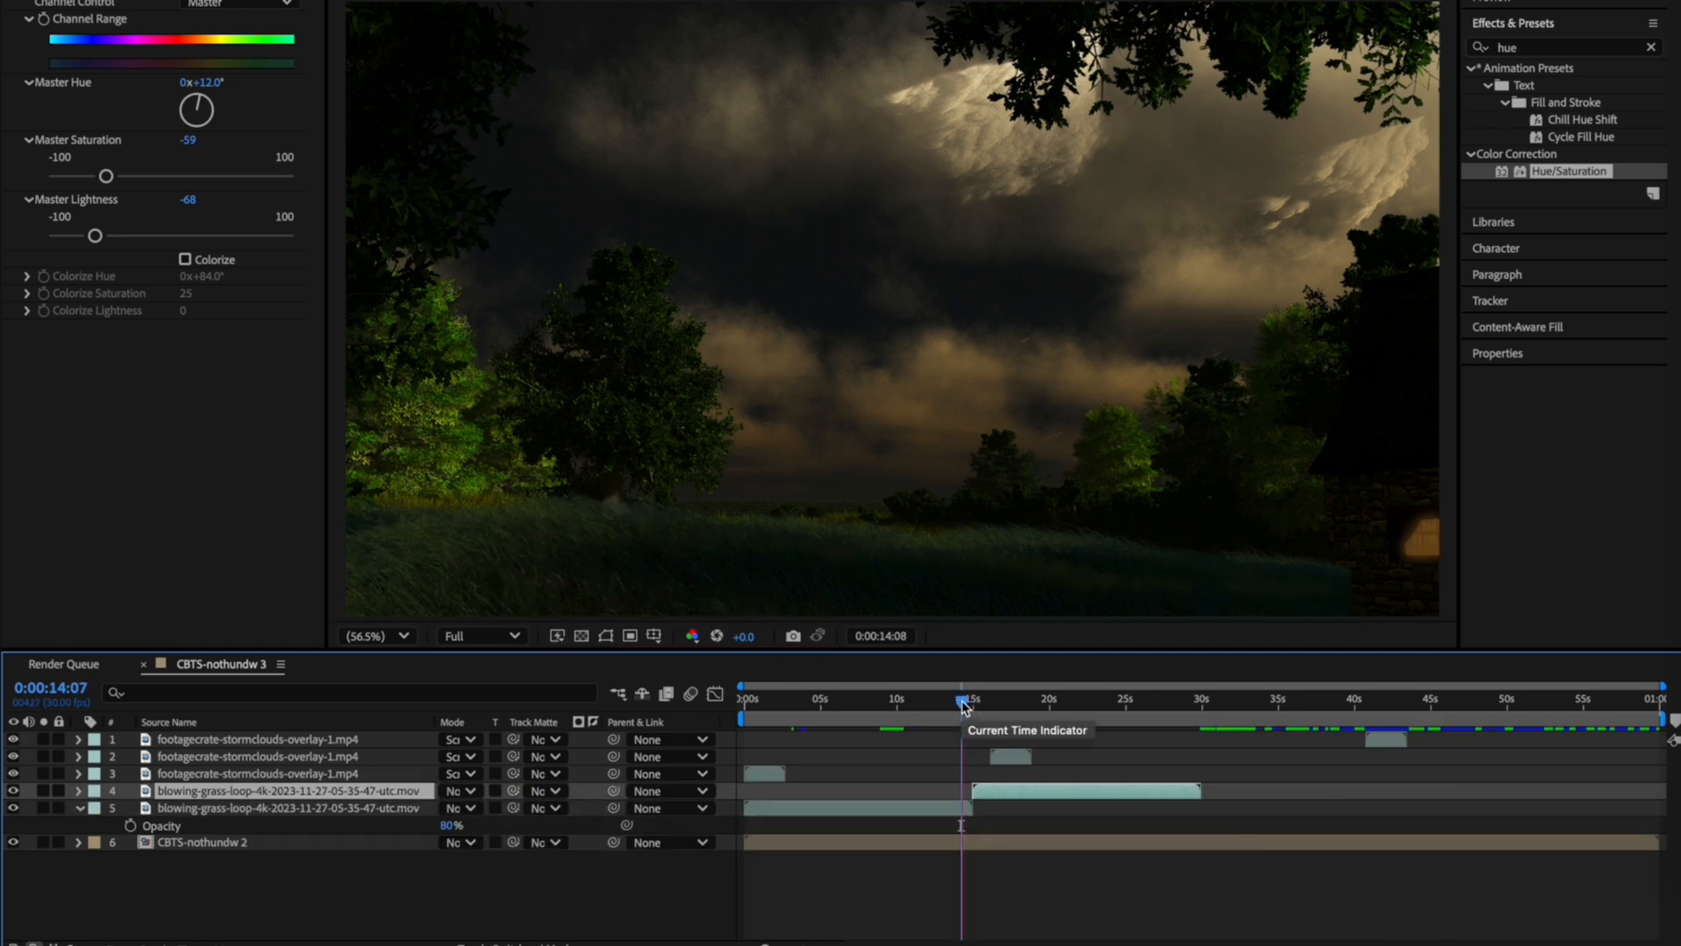
{"action": "key", "text": "space"}
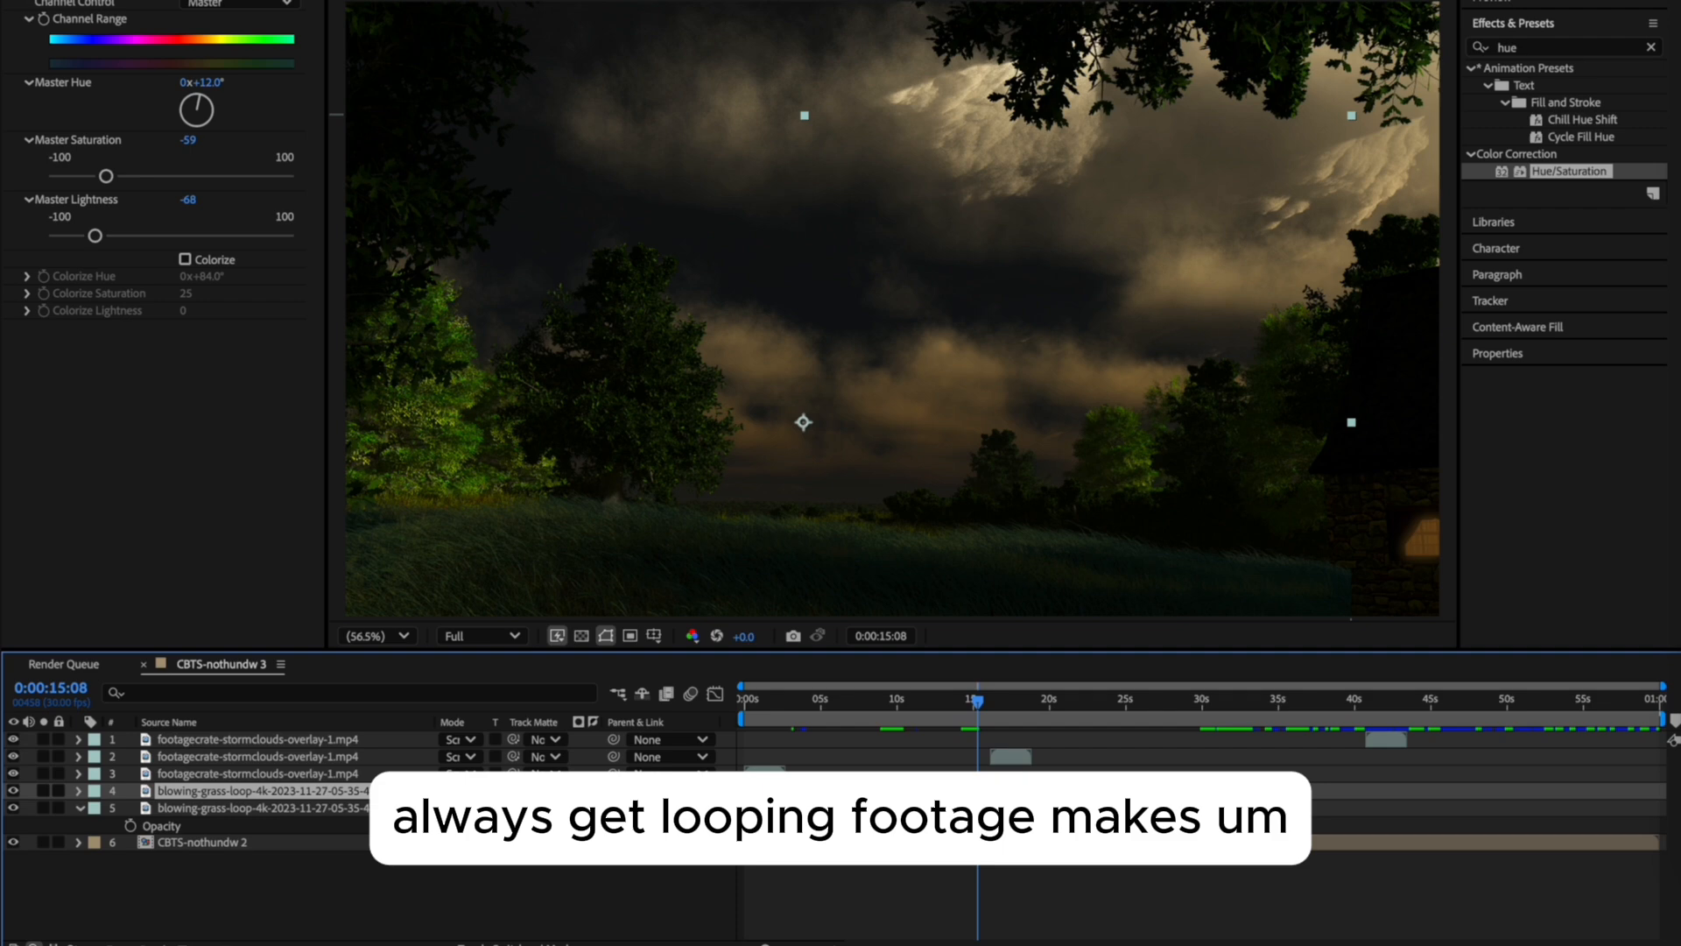
{"action": "left_click_drag", "start_coordinate": [1661, 686], "coordinate": [1110, 686]}
{"action": "left_click_drag", "start_coordinate": [742, 685], "coordinate": [896, 686]}
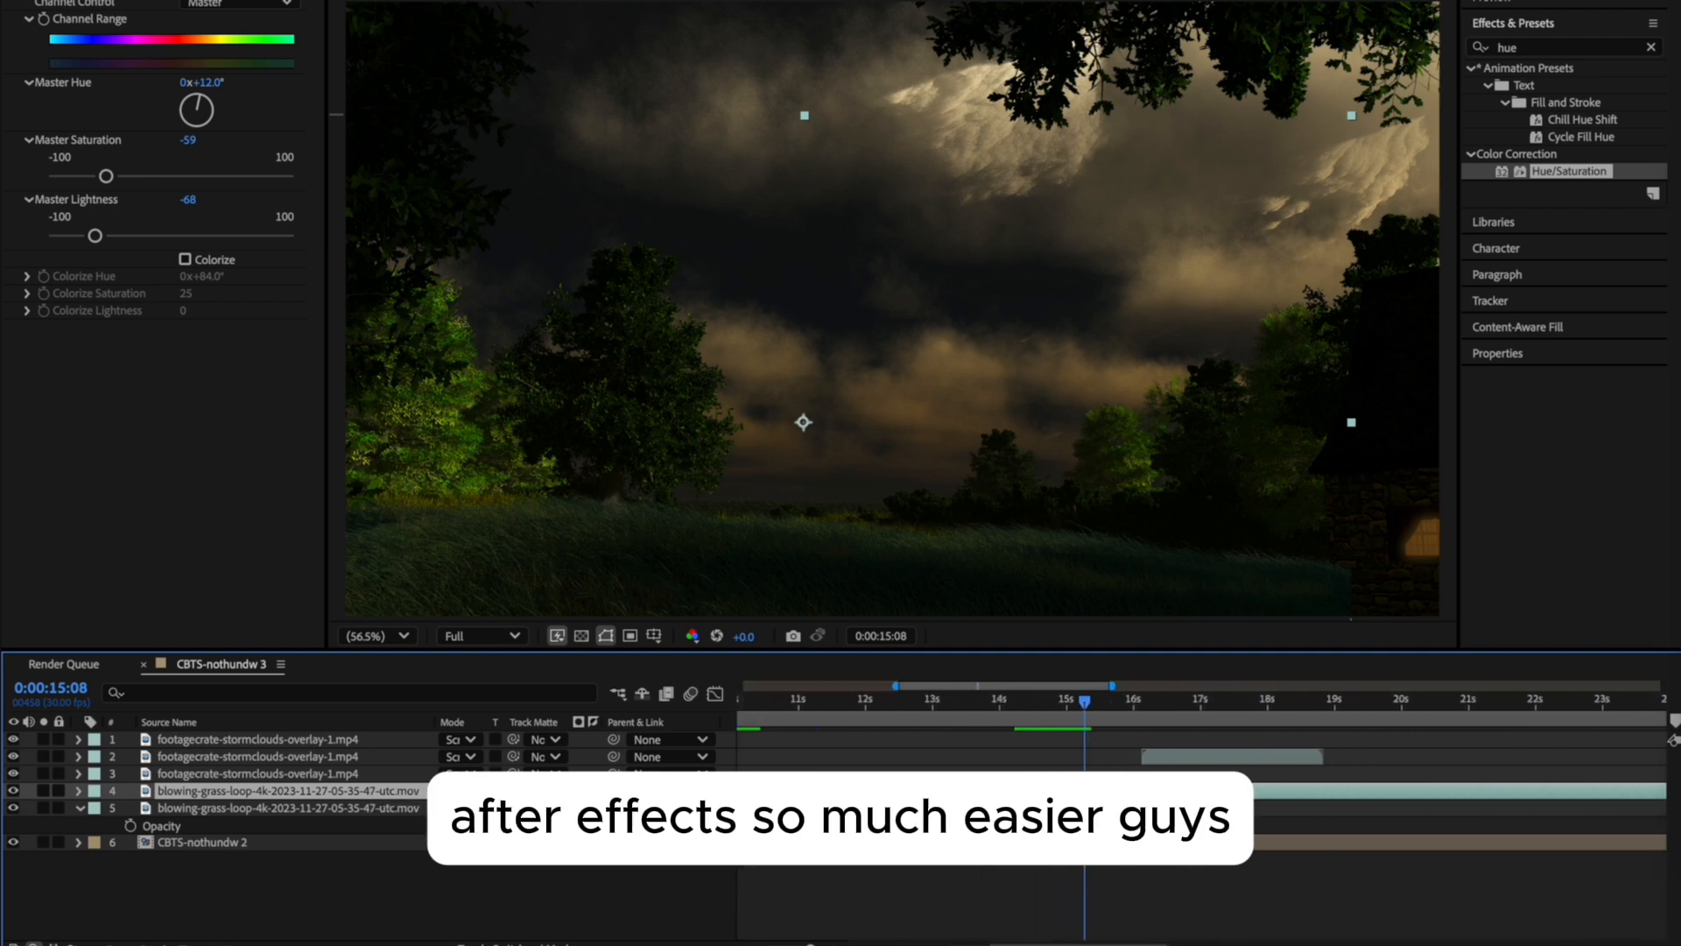
{"action": "scroll", "coordinate": [1011, 801], "scroll_direction": "up", "scroll_amount": 5}
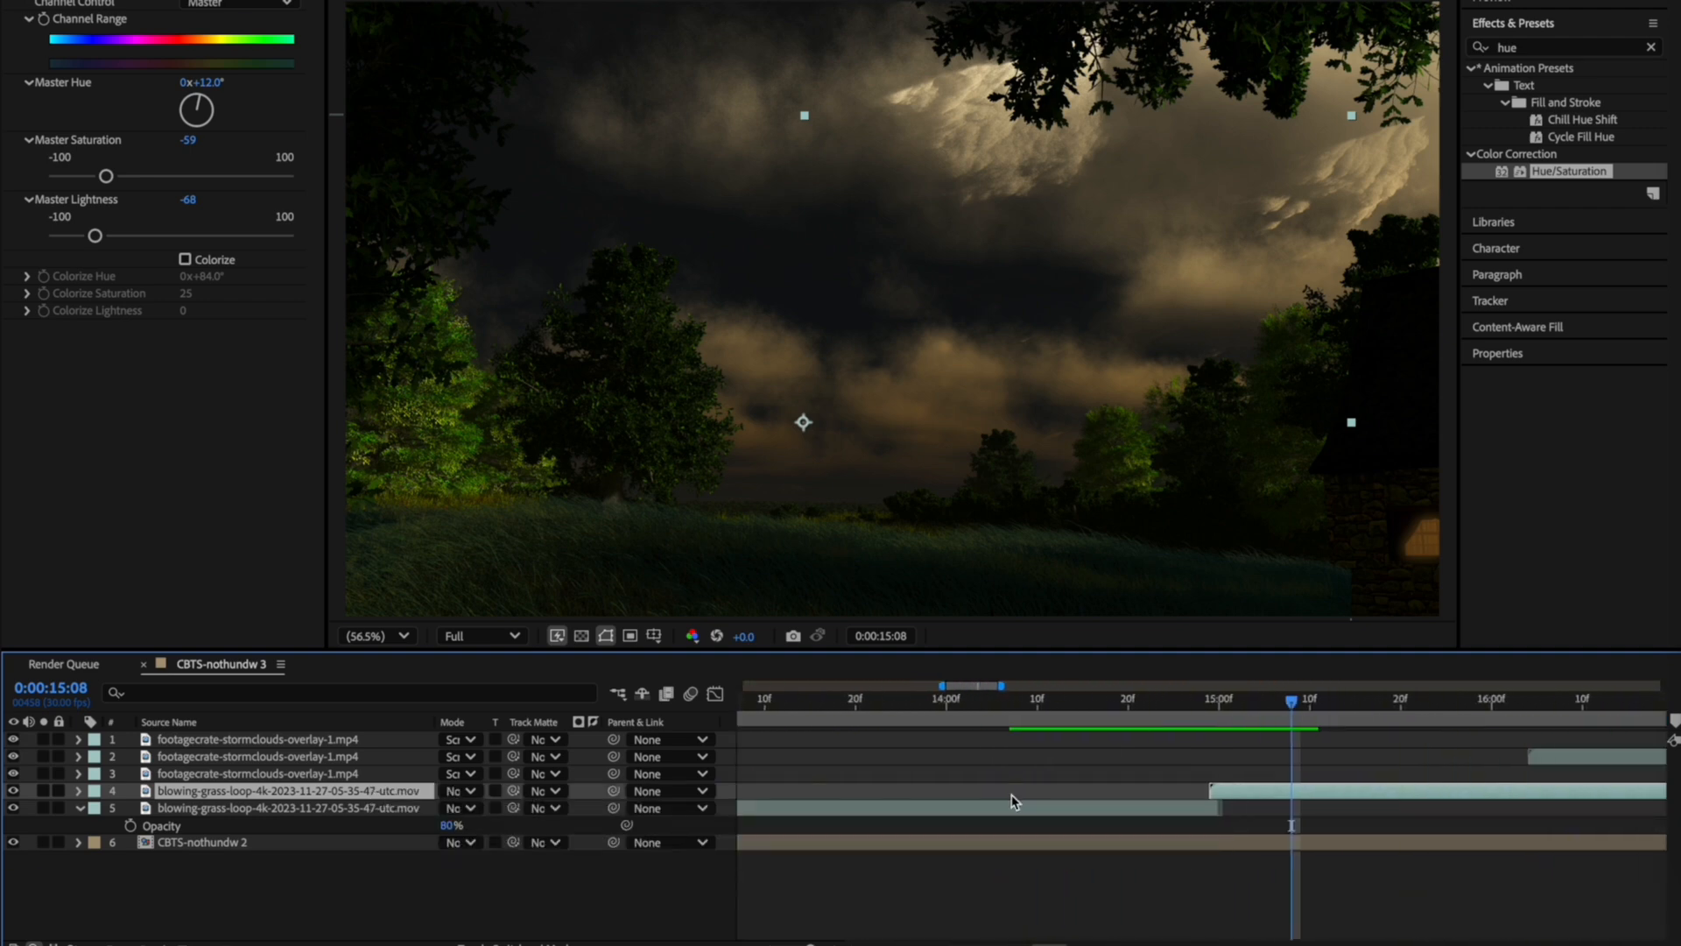
{"action": "left_click_drag", "start_coordinate": [1202, 716], "coordinate": [1013, 727]}
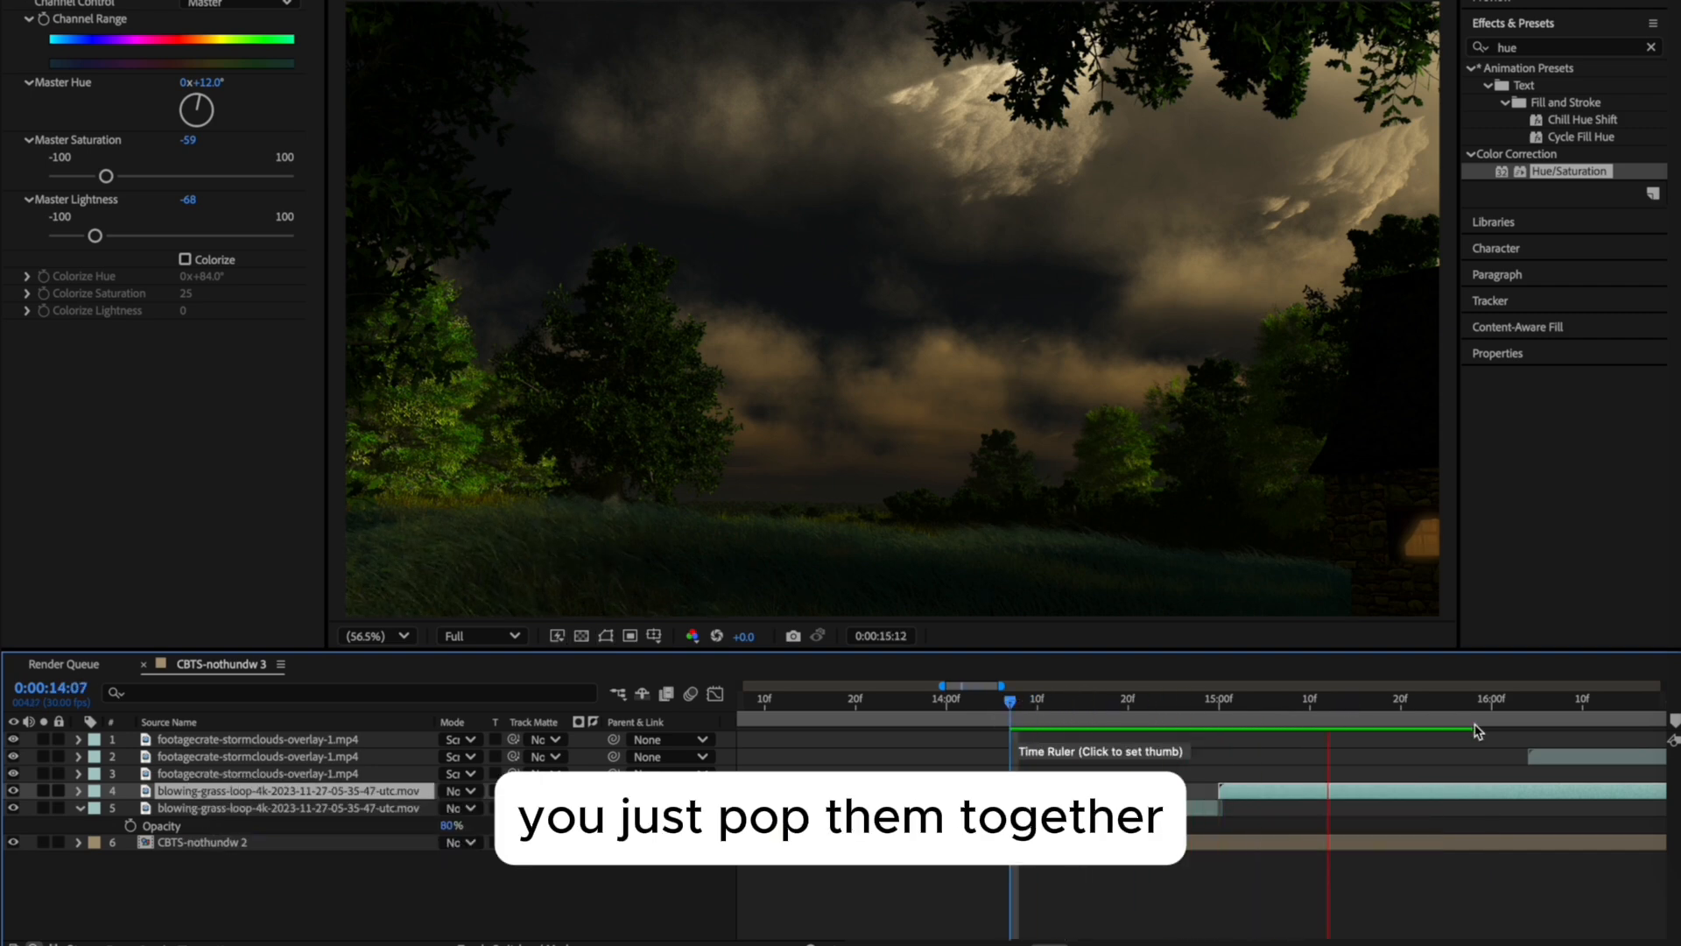
{"action": "left_click", "coordinate": [1383, 700]}
Duplicate both grass clips so four run end to end across the one-minute timeline, and scrub through the joins.
{"action": "key", "text": "semicolon"}
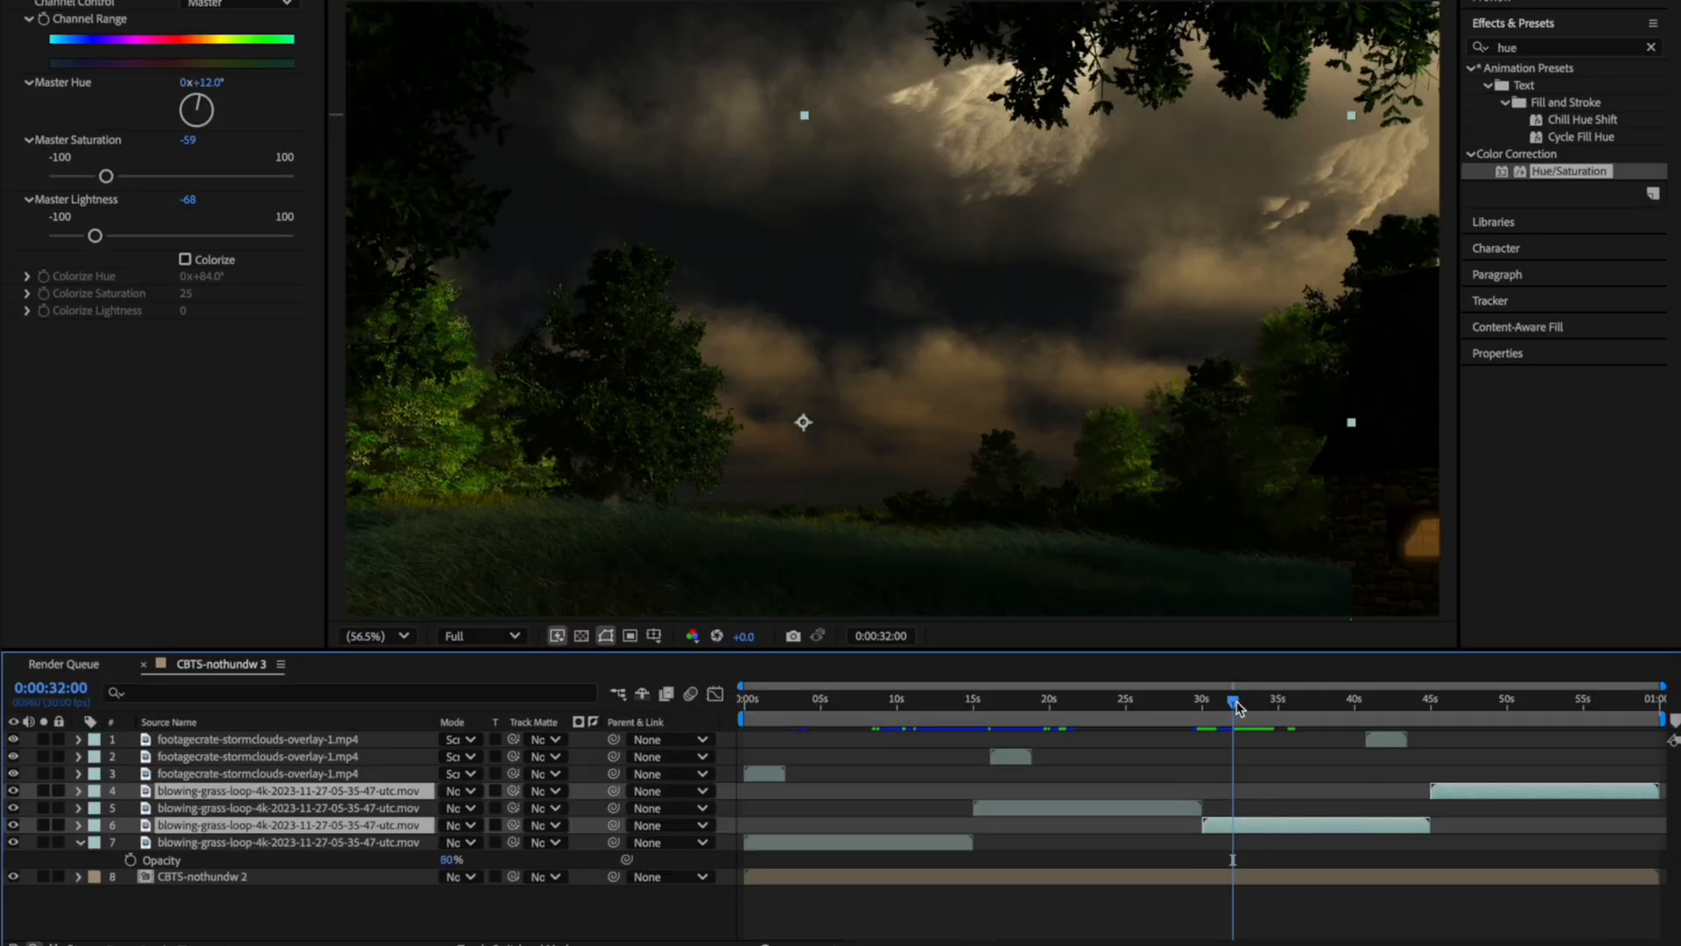
{"action": "left_click_drag", "start_coordinate": [1236, 707], "coordinate": [1644, 712]}
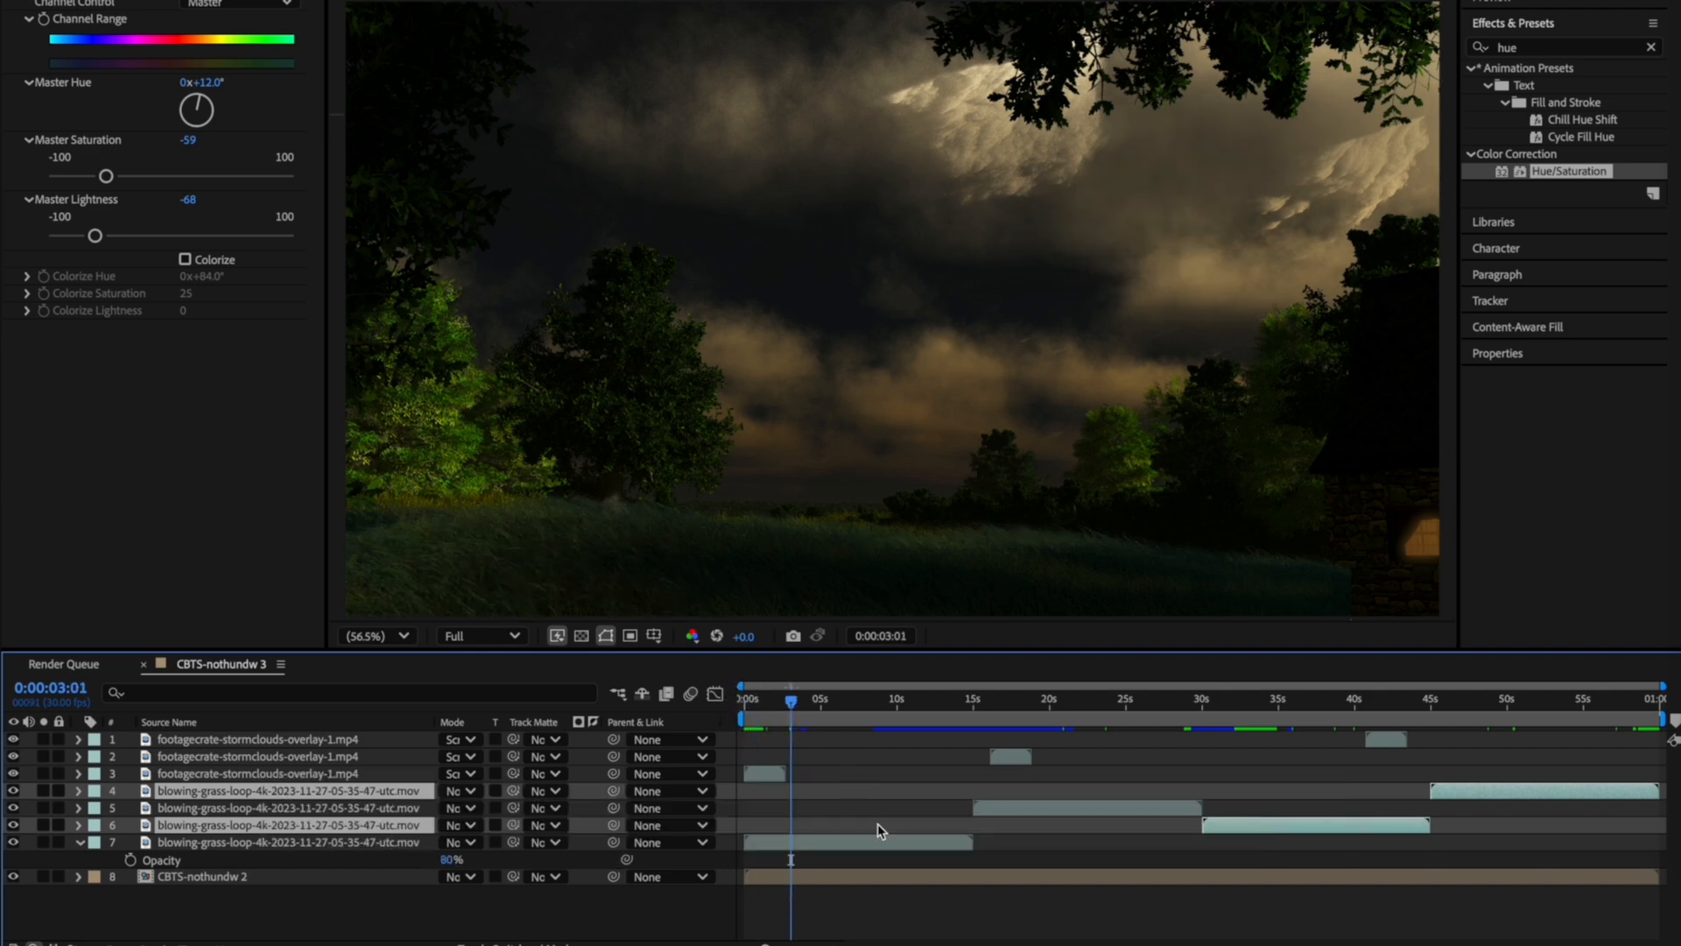
Pre-compose the four blowing-grass layers into a single layer and return to the CBTS-nothundw 3 composition.
{"action": "left_click", "coordinate": [909, 844]}
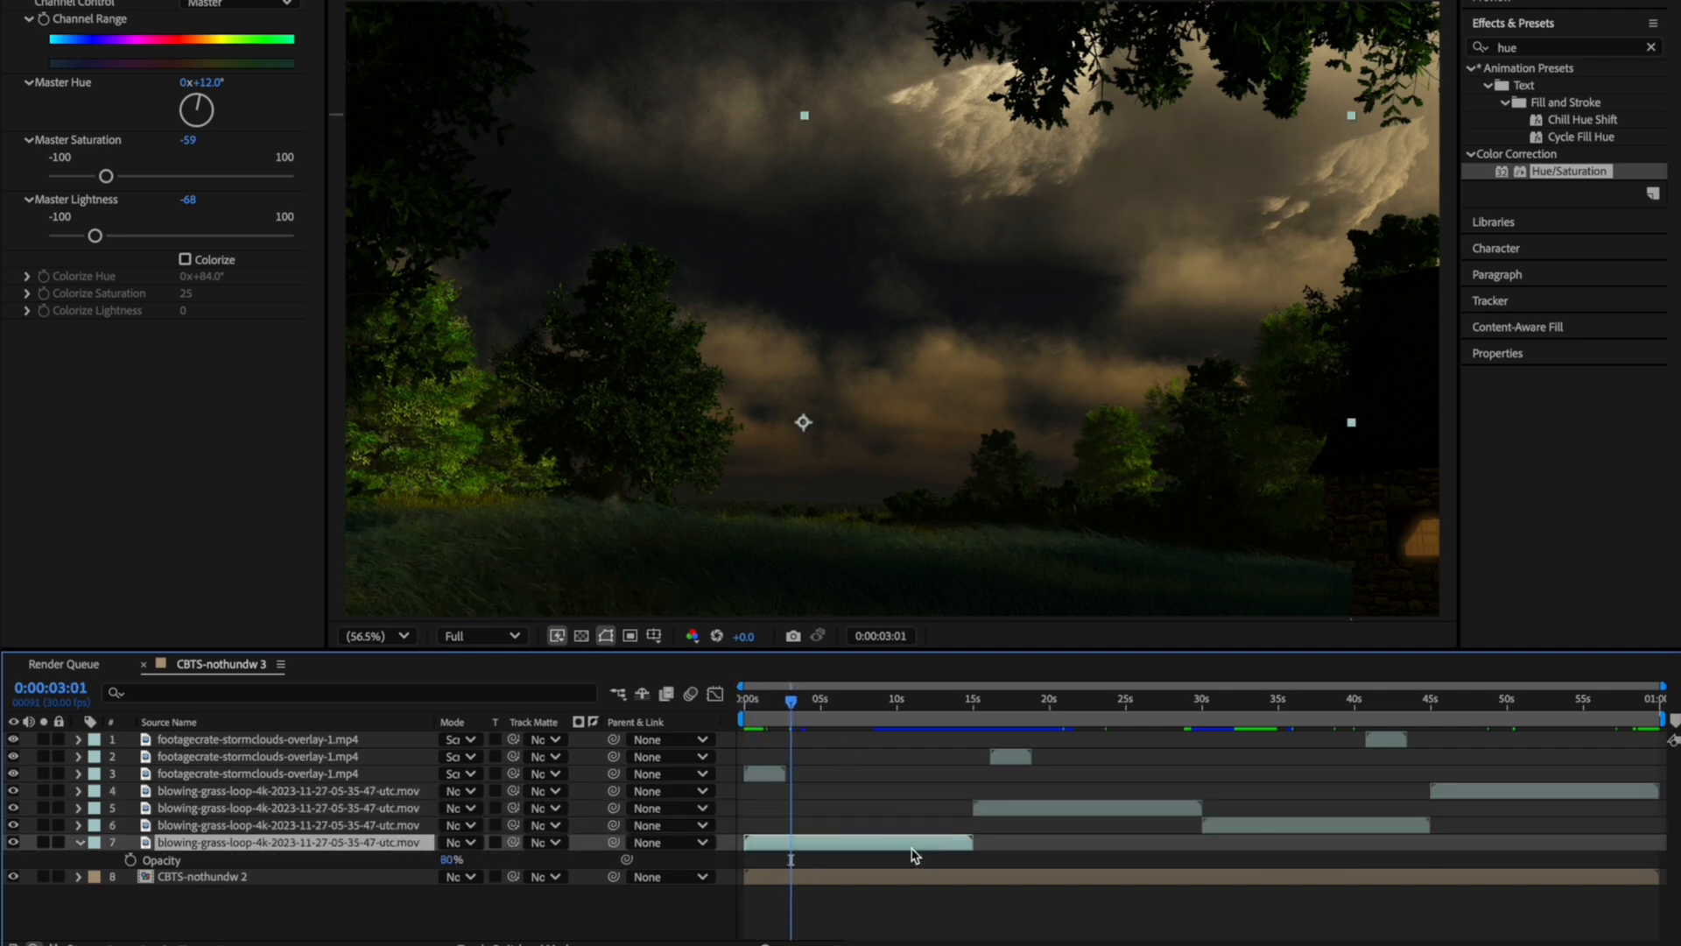
{"action": "left_click", "coordinate": [1466, 795], "text": "shift"}
{"action": "right_click", "coordinate": [1460, 795]}
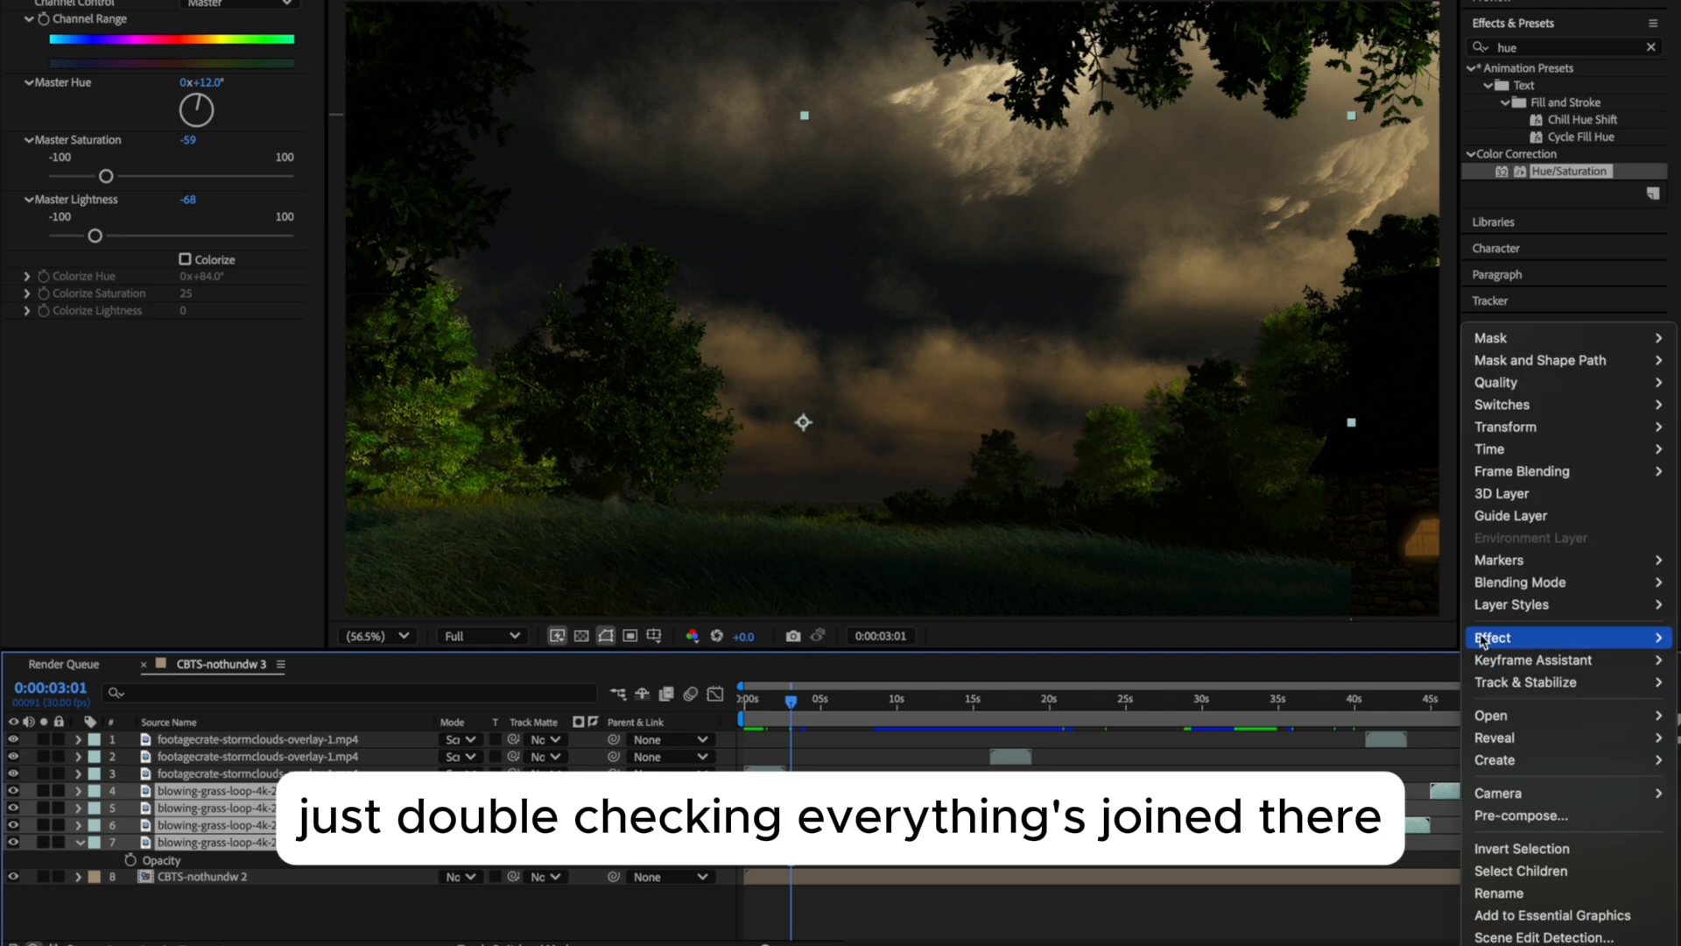
{"action": "left_click", "coordinate": [1510, 817]}
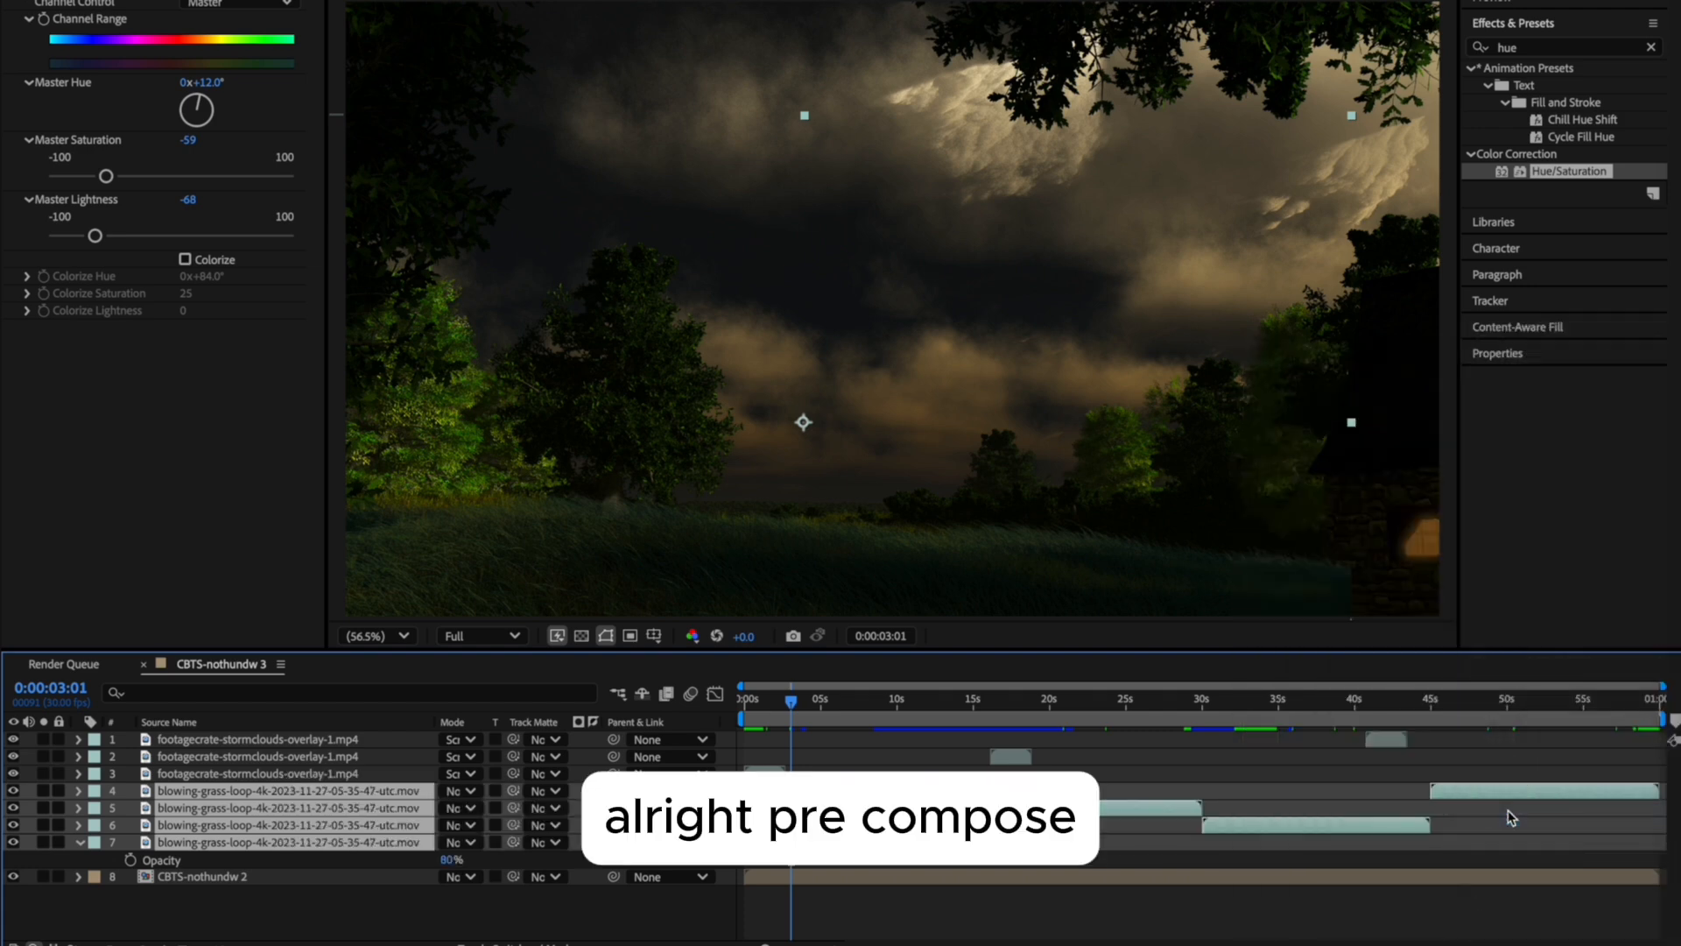
{"action": "left_click", "coordinate": [927, 520]}
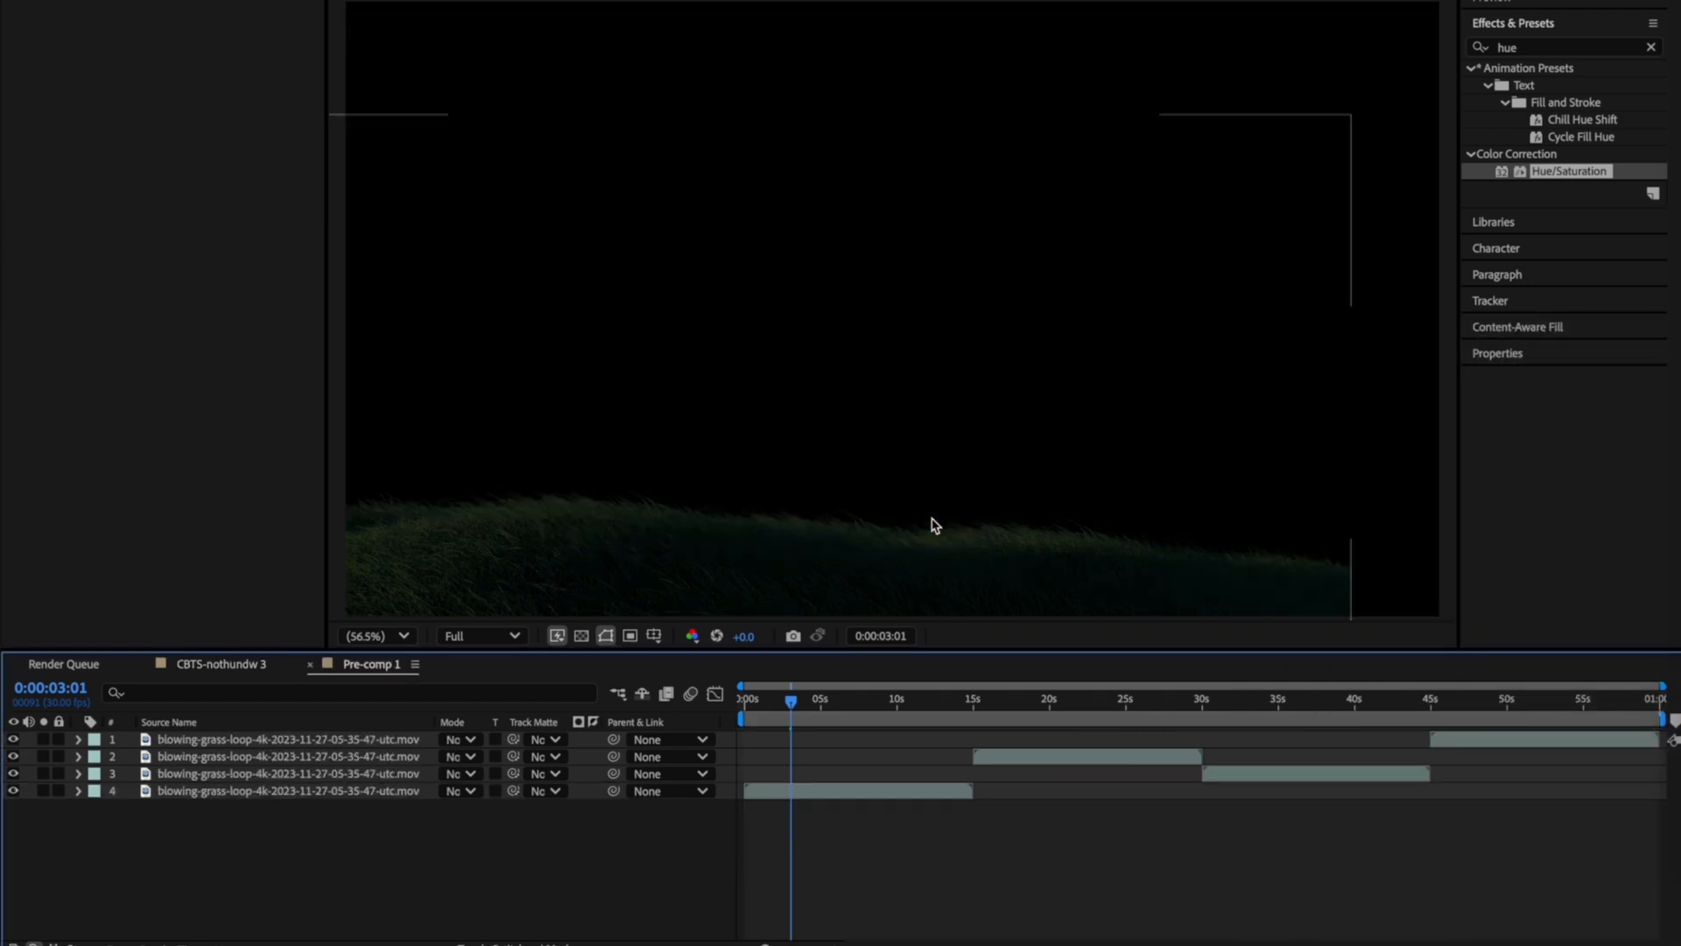
{"action": "left_click", "coordinate": [311, 666]}
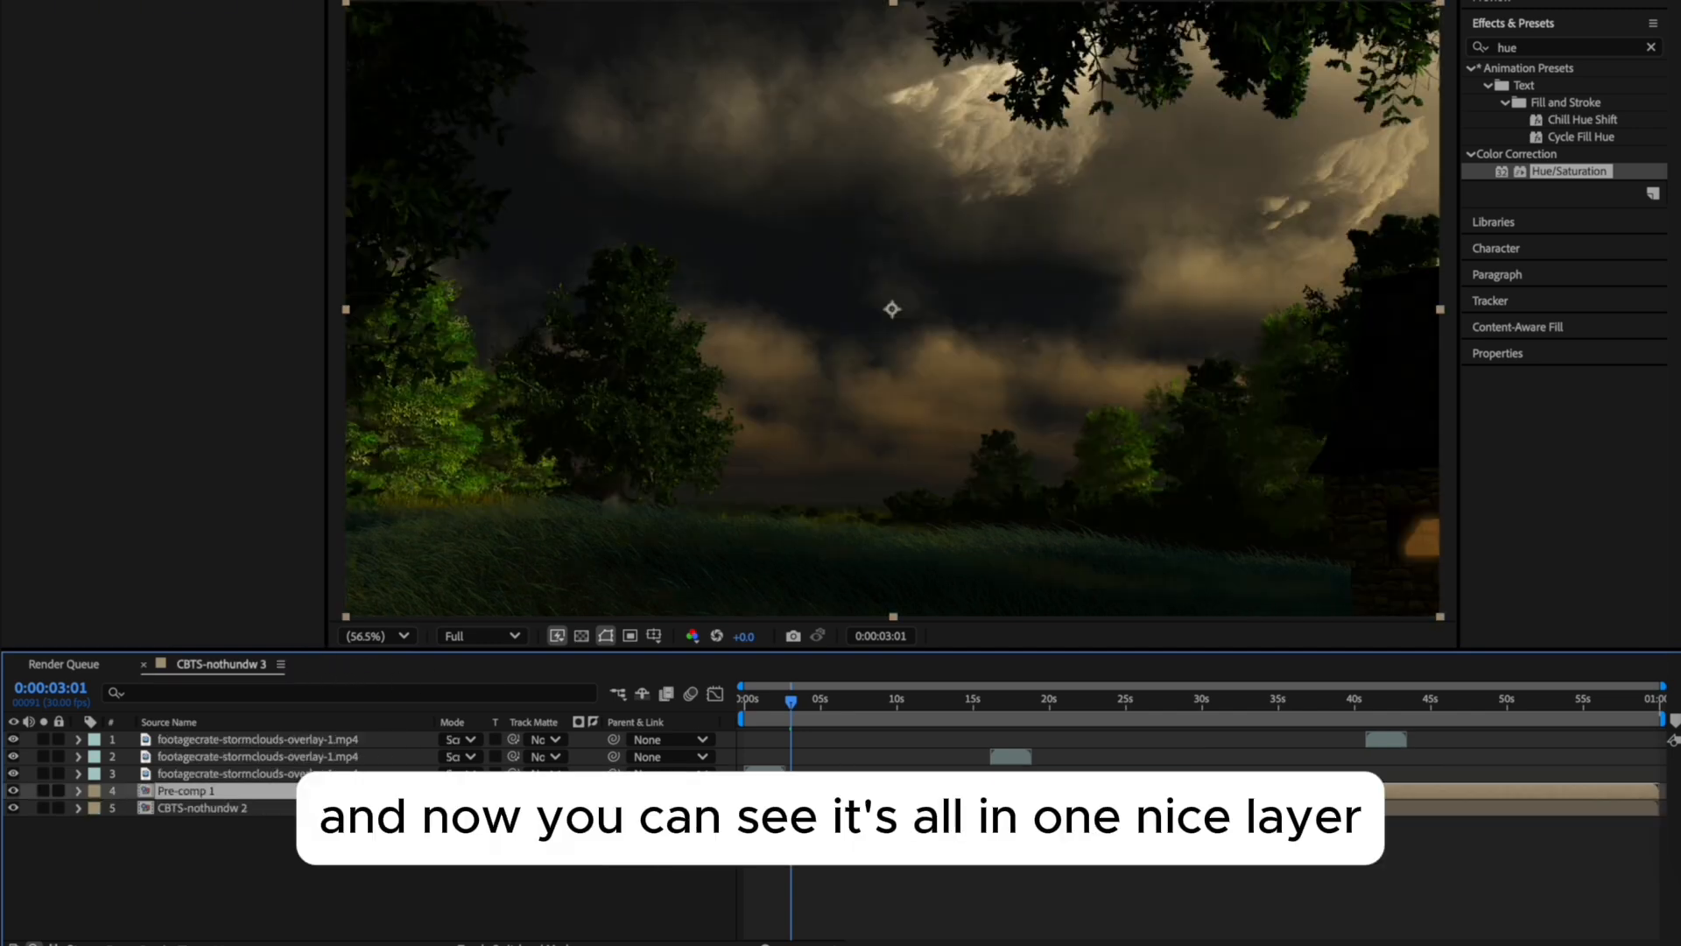
Examine the grass overlay's edge against the cottage wall at 0:00:08:12, with the pre-composed layer hidden and shown.
{"action": "left_click_drag", "start_coordinate": [790, 700], "coordinate": [873, 706]}
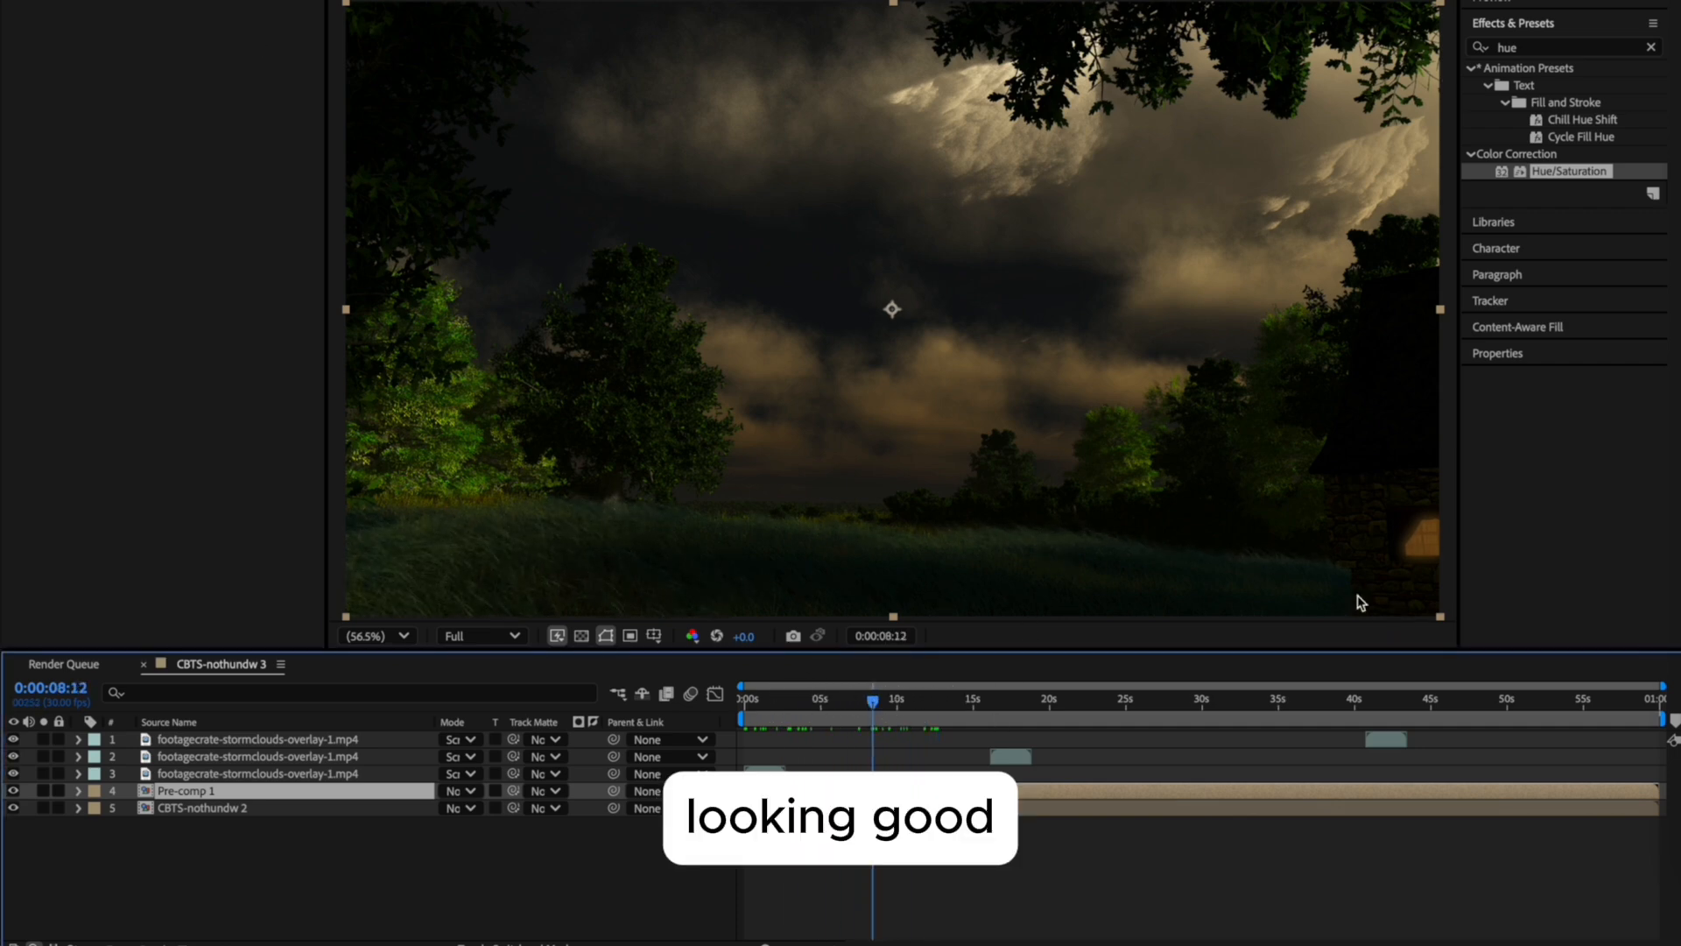
{"action": "scroll", "coordinate": [1361, 604], "scroll_direction": "up", "scroll_amount": 6}
{"action": "scroll", "coordinate": [1362, 604], "scroll_direction": "down", "scroll_amount": 3}
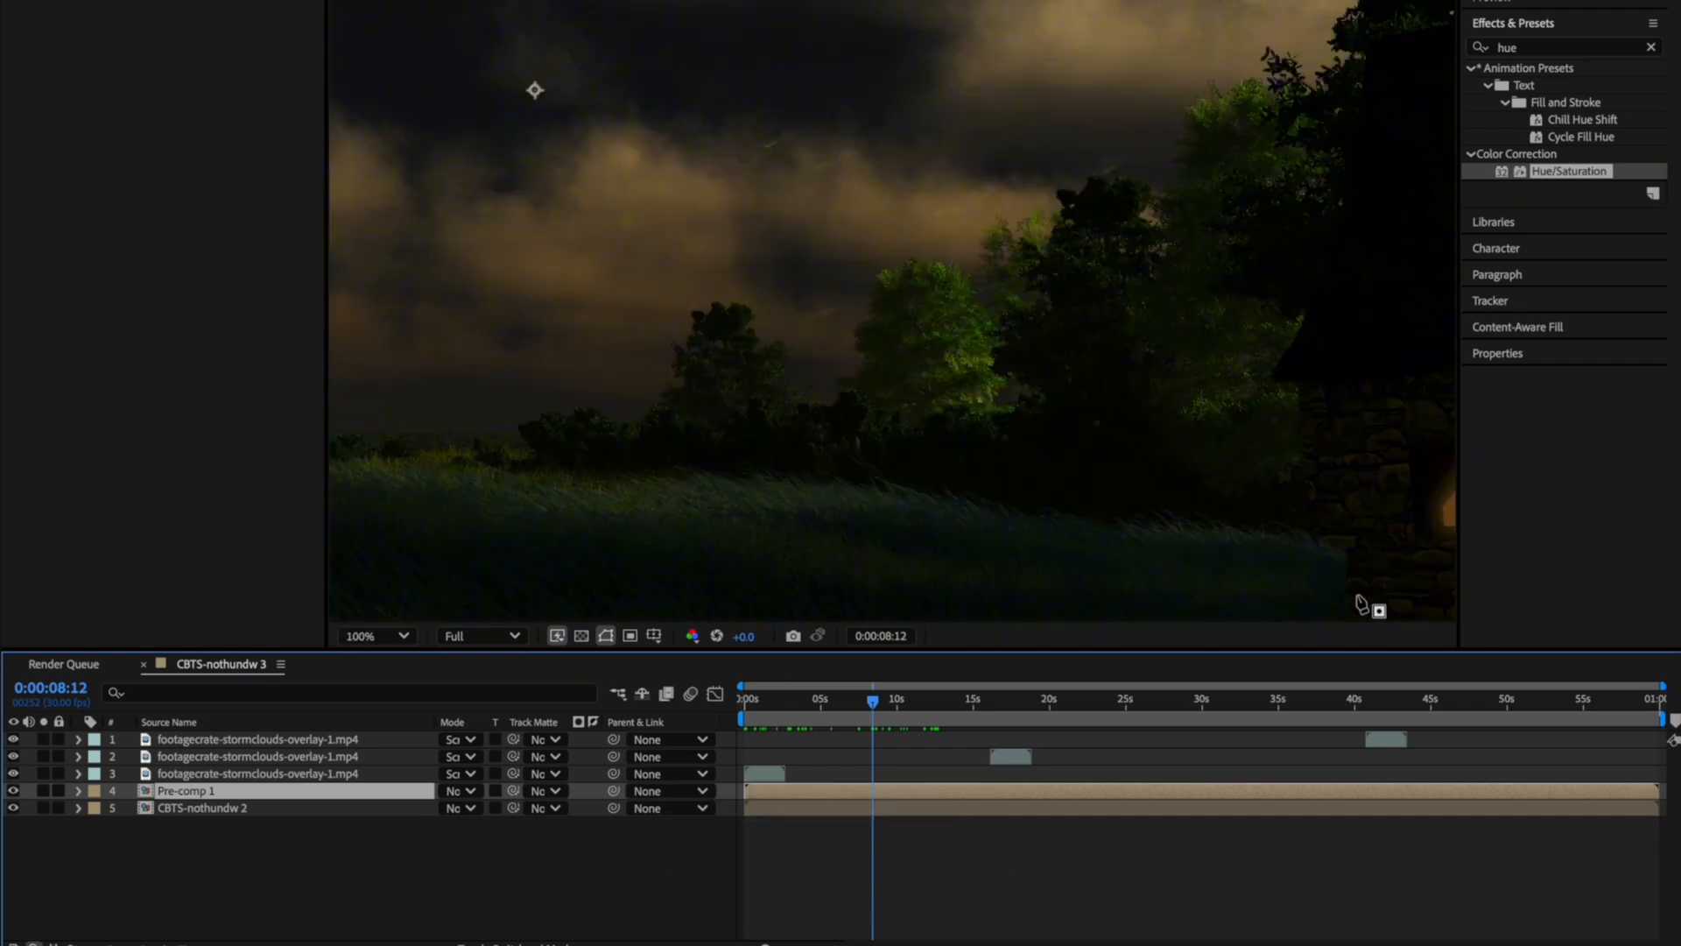
{"action": "scroll", "coordinate": [1361, 604], "scroll_direction": "up", "scroll_amount": 4}
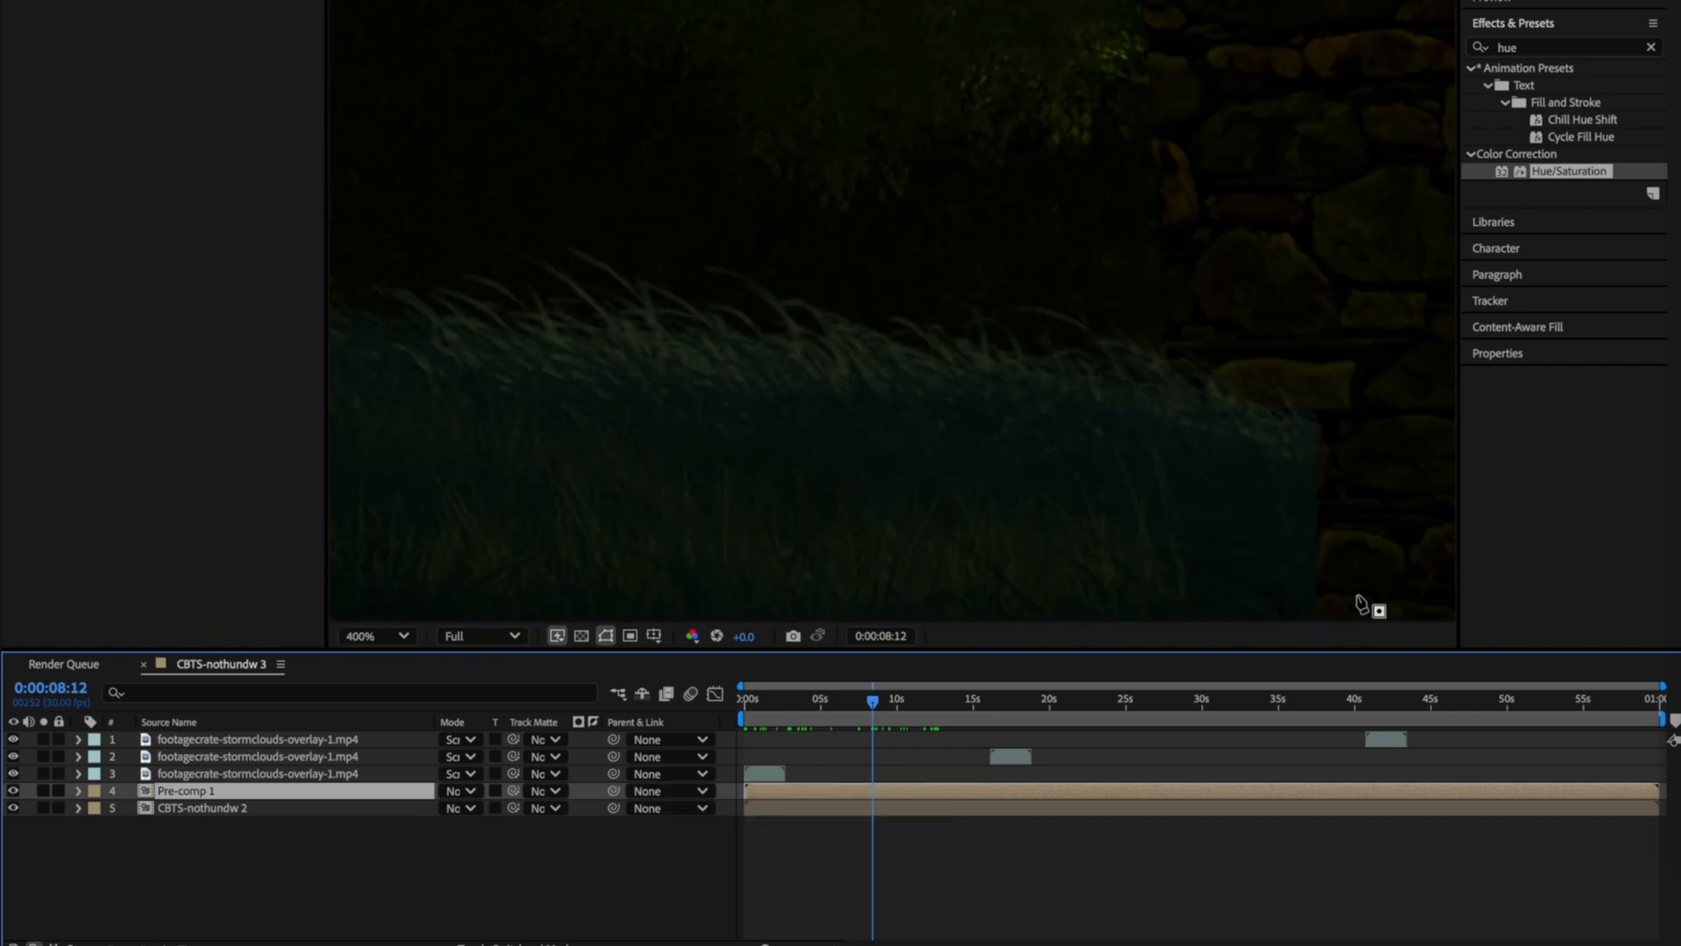
{"action": "left_click", "coordinate": [13, 793]}
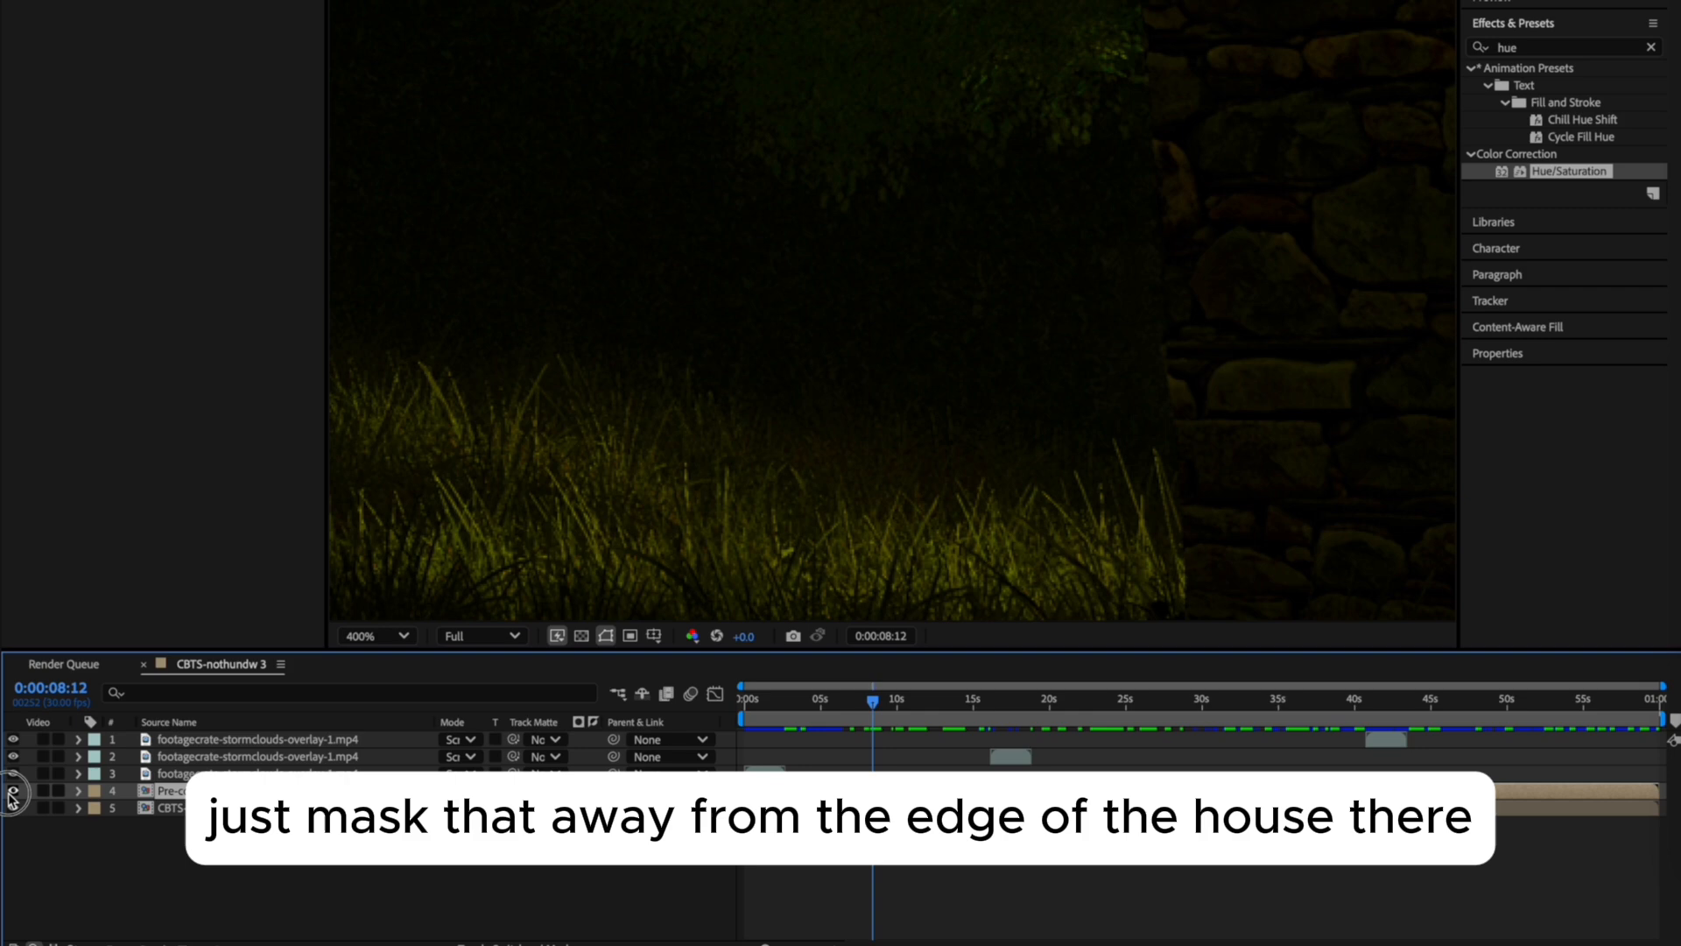
{"action": "left_click", "coordinate": [12, 792]}
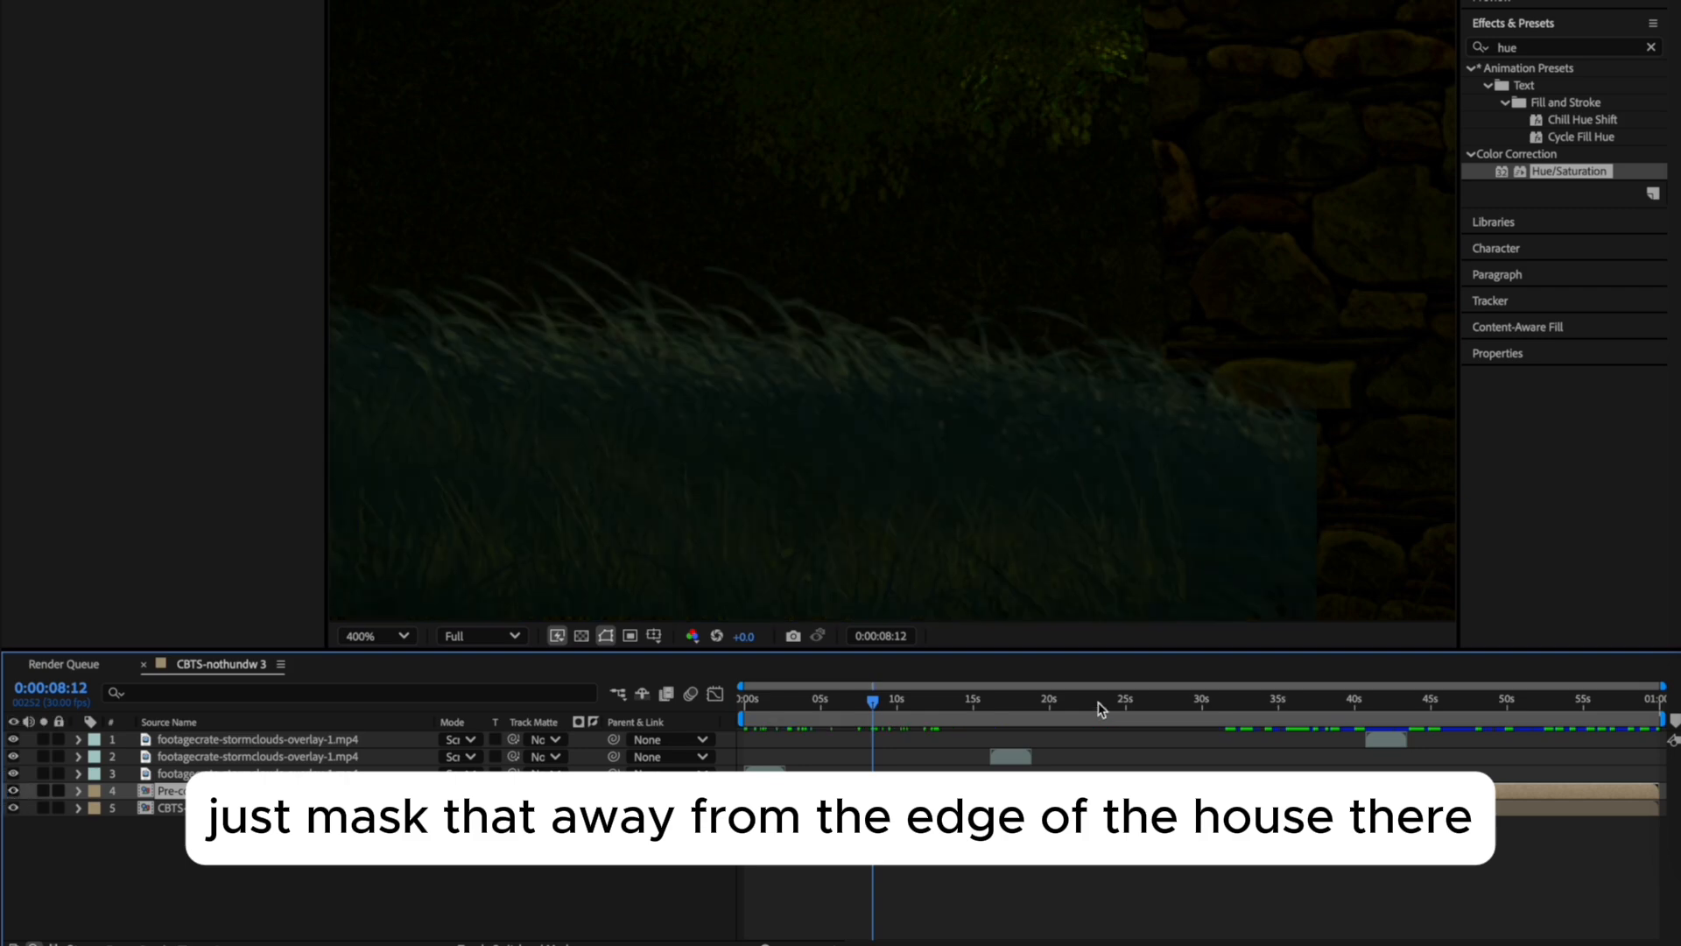
Start a mask on Pre-comp 1 with a straight edge down the cottage wall's corner to the frame's lower edge.
{"action": "left_click", "coordinate": [1171, 337]}
{"action": "left_click_drag", "start_coordinate": [1185, 522], "coordinate": [1136, 299]}
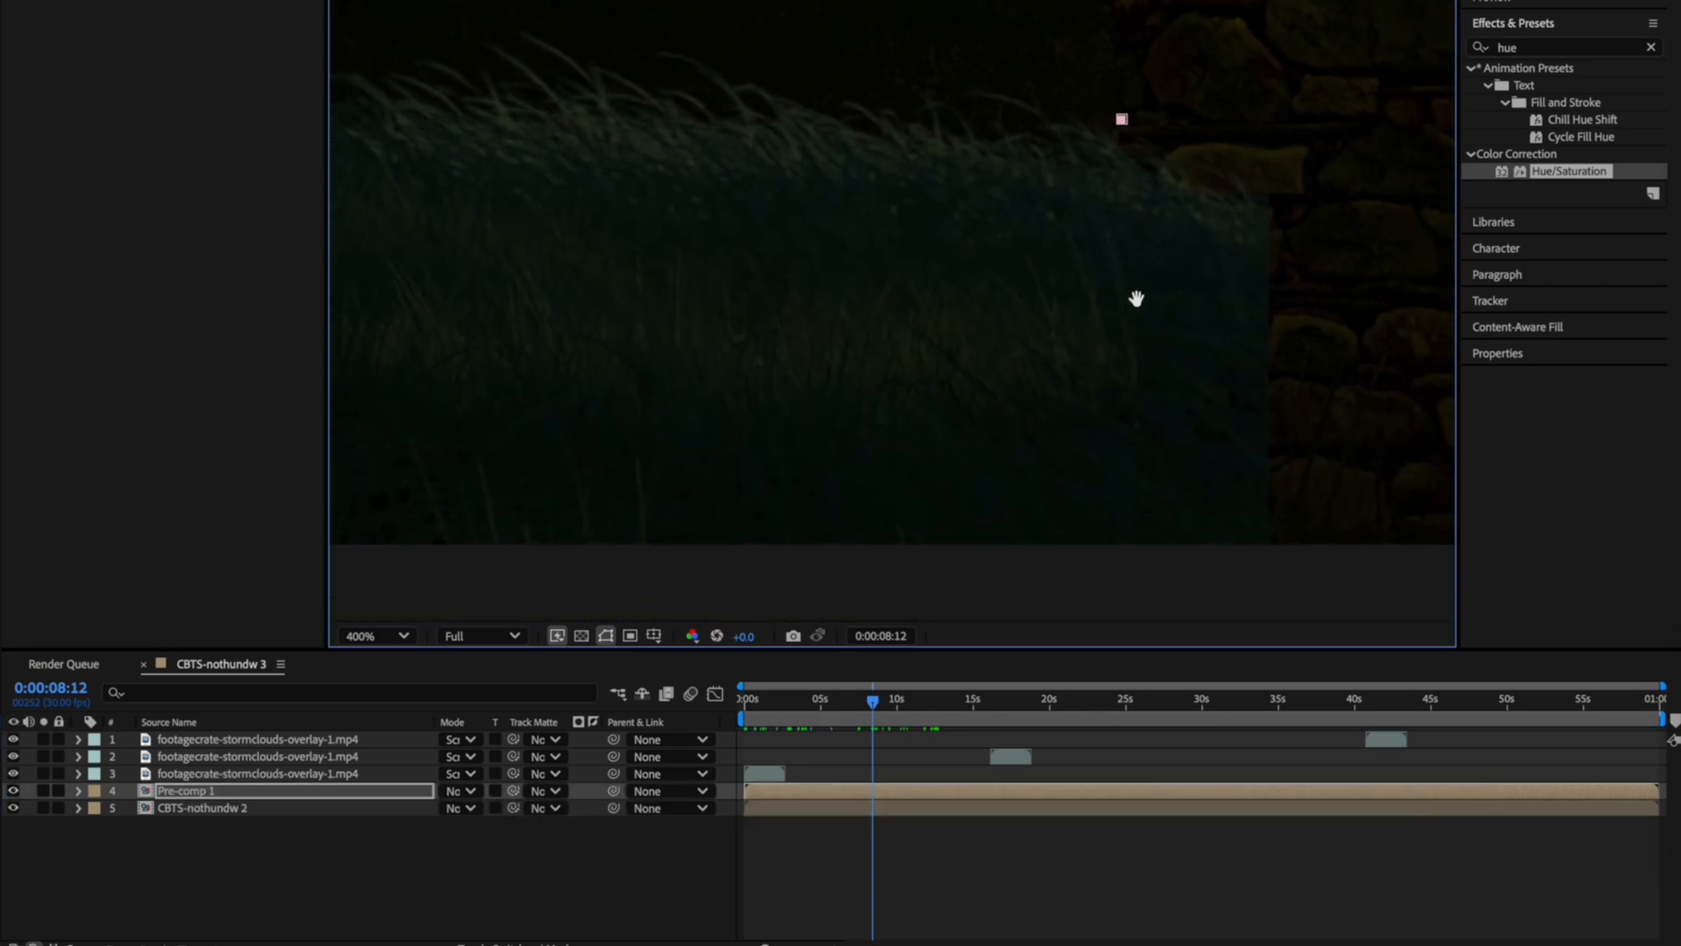
{"action": "left_click", "coordinate": [1145, 547]}
{"action": "left_click", "coordinate": [1145, 547]}
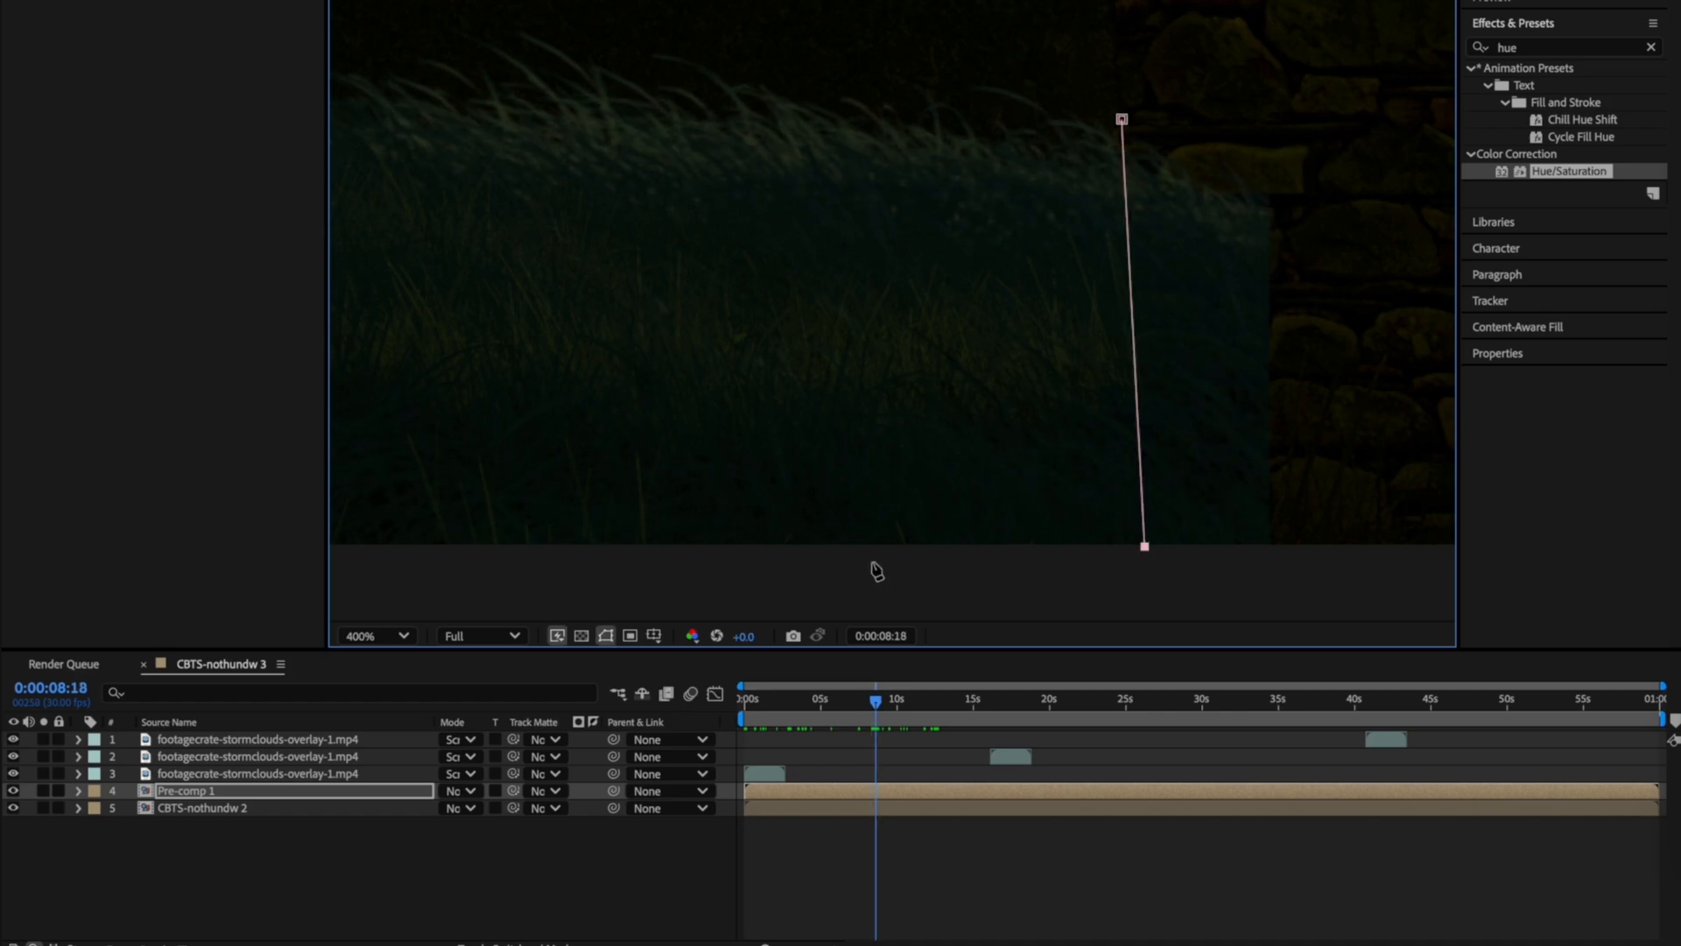
Extend the grass mask along the frame's lower edge to its lower-left corner, and up the left edge to above the grass.
{"action": "left_click_drag", "start_coordinate": [555, 549], "coordinate": [1143, 538]}
{"action": "left_click_drag", "start_coordinate": [497, 413], "coordinate": [1453, 417]}
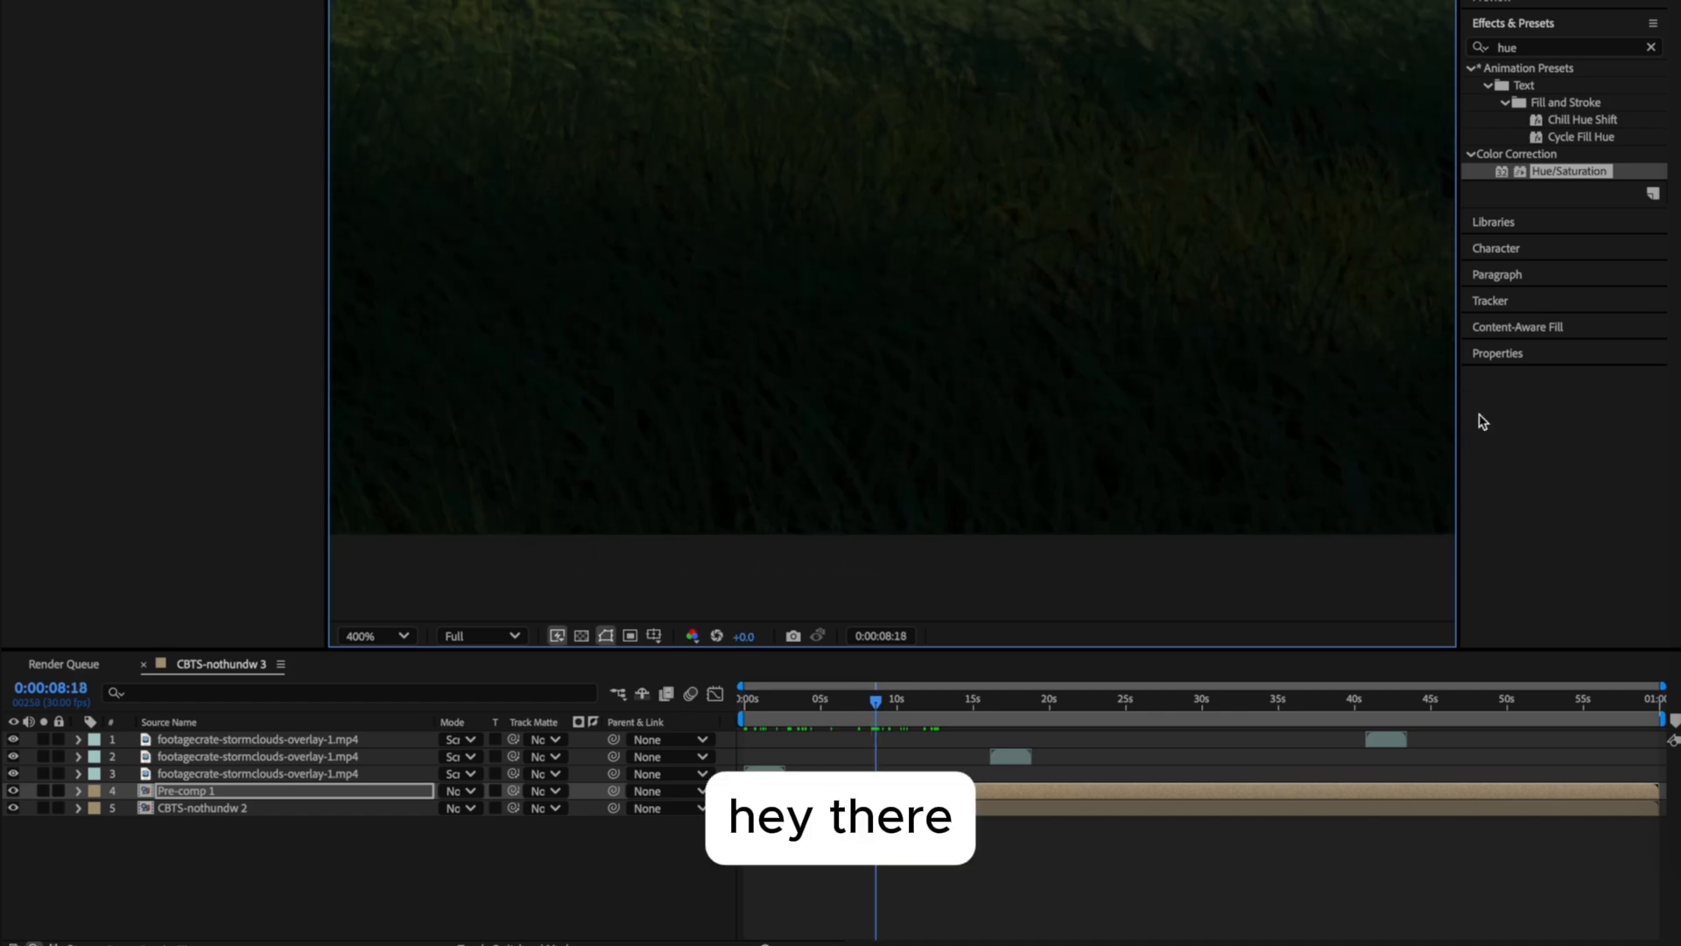
{"action": "left_click_drag", "start_coordinate": [766, 422], "coordinate": [1668, 431]}
{"action": "left_click_drag", "start_coordinate": [736, 458], "coordinate": [1668, 413]}
{"action": "left_click_drag", "start_coordinate": [628, 415], "coordinate": [1644, 438]}
{"action": "left_click_drag", "start_coordinate": [1383, 408], "coordinate": [991, 464]}
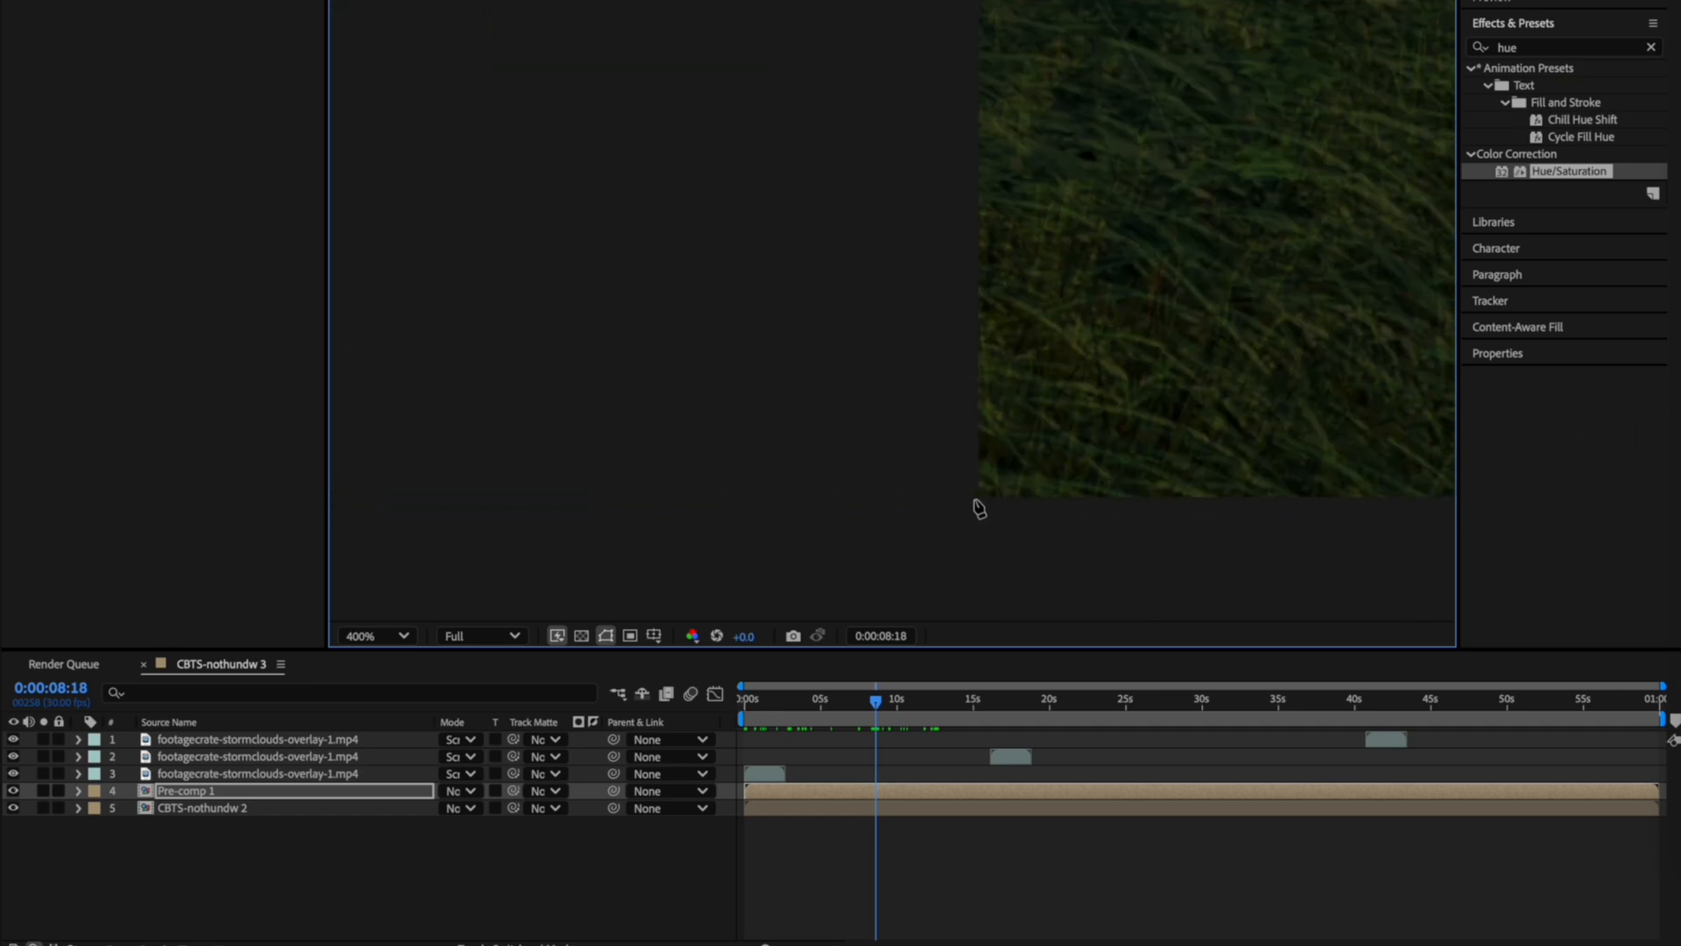
{"action": "left_click", "coordinate": [974, 502]}
{"action": "left_click_drag", "start_coordinate": [1091, 209], "coordinate": [1040, 698]}
{"action": "left_click_drag", "start_coordinate": [1027, 210], "coordinate": [1014, 671]}
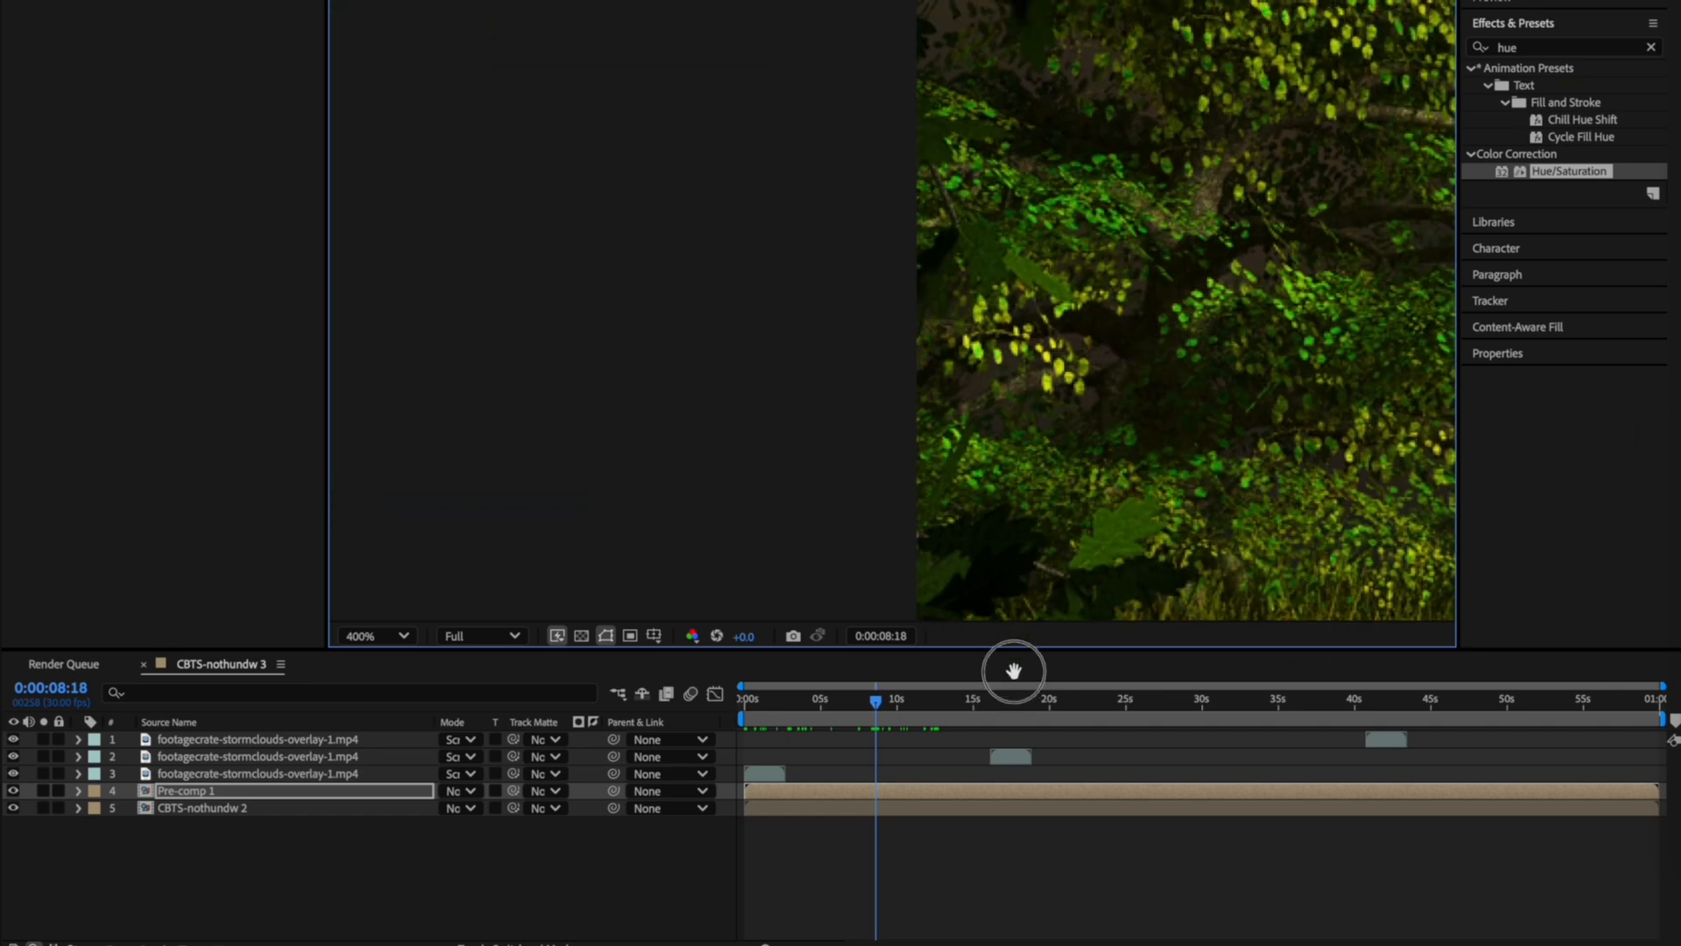
{"action": "left_click", "coordinate": [911, 494]}
Extend the grass mask on Pre-comp 1 with rough straight segments above the grass line, past the large trees to the distant meadow.
{"action": "left_click_drag", "start_coordinate": [1411, 473], "coordinate": [679, 438]}
{"action": "left_click_drag", "start_coordinate": [893, 495], "coordinate": [140, 407]}
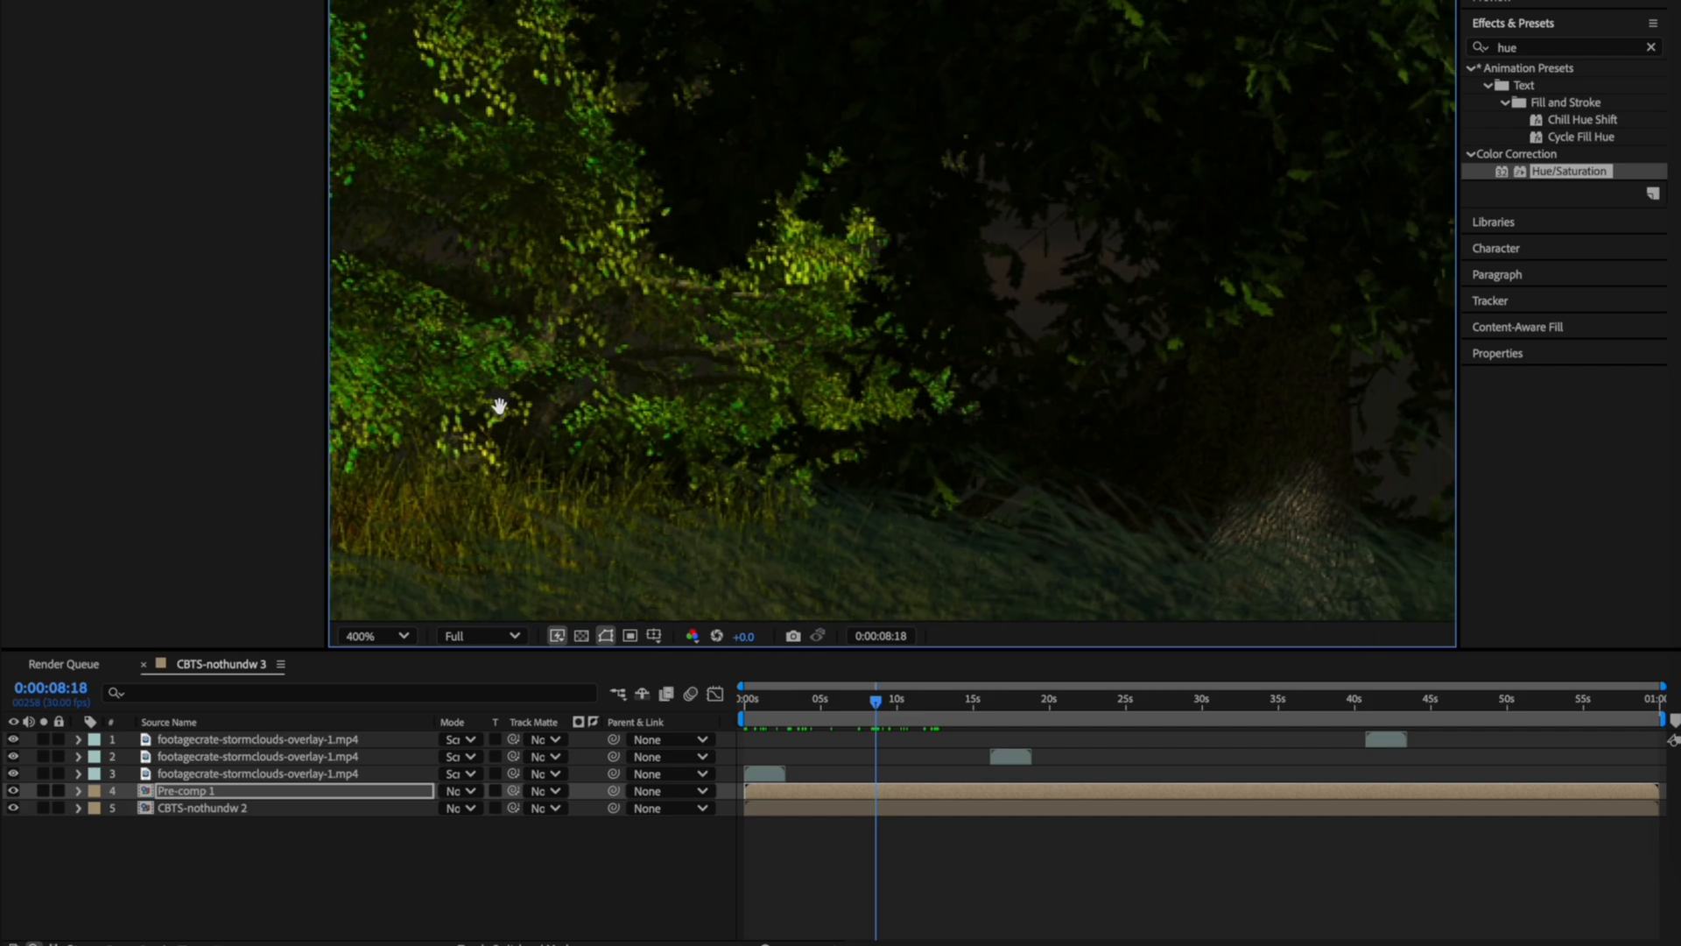
{"action": "left_click_drag", "start_coordinate": [1118, 437], "coordinate": [857, 336]}
{"action": "left_click", "coordinate": [1121, 271]}
{"action": "left_click_drag", "start_coordinate": [1220, 233], "coordinate": [305, 212]}
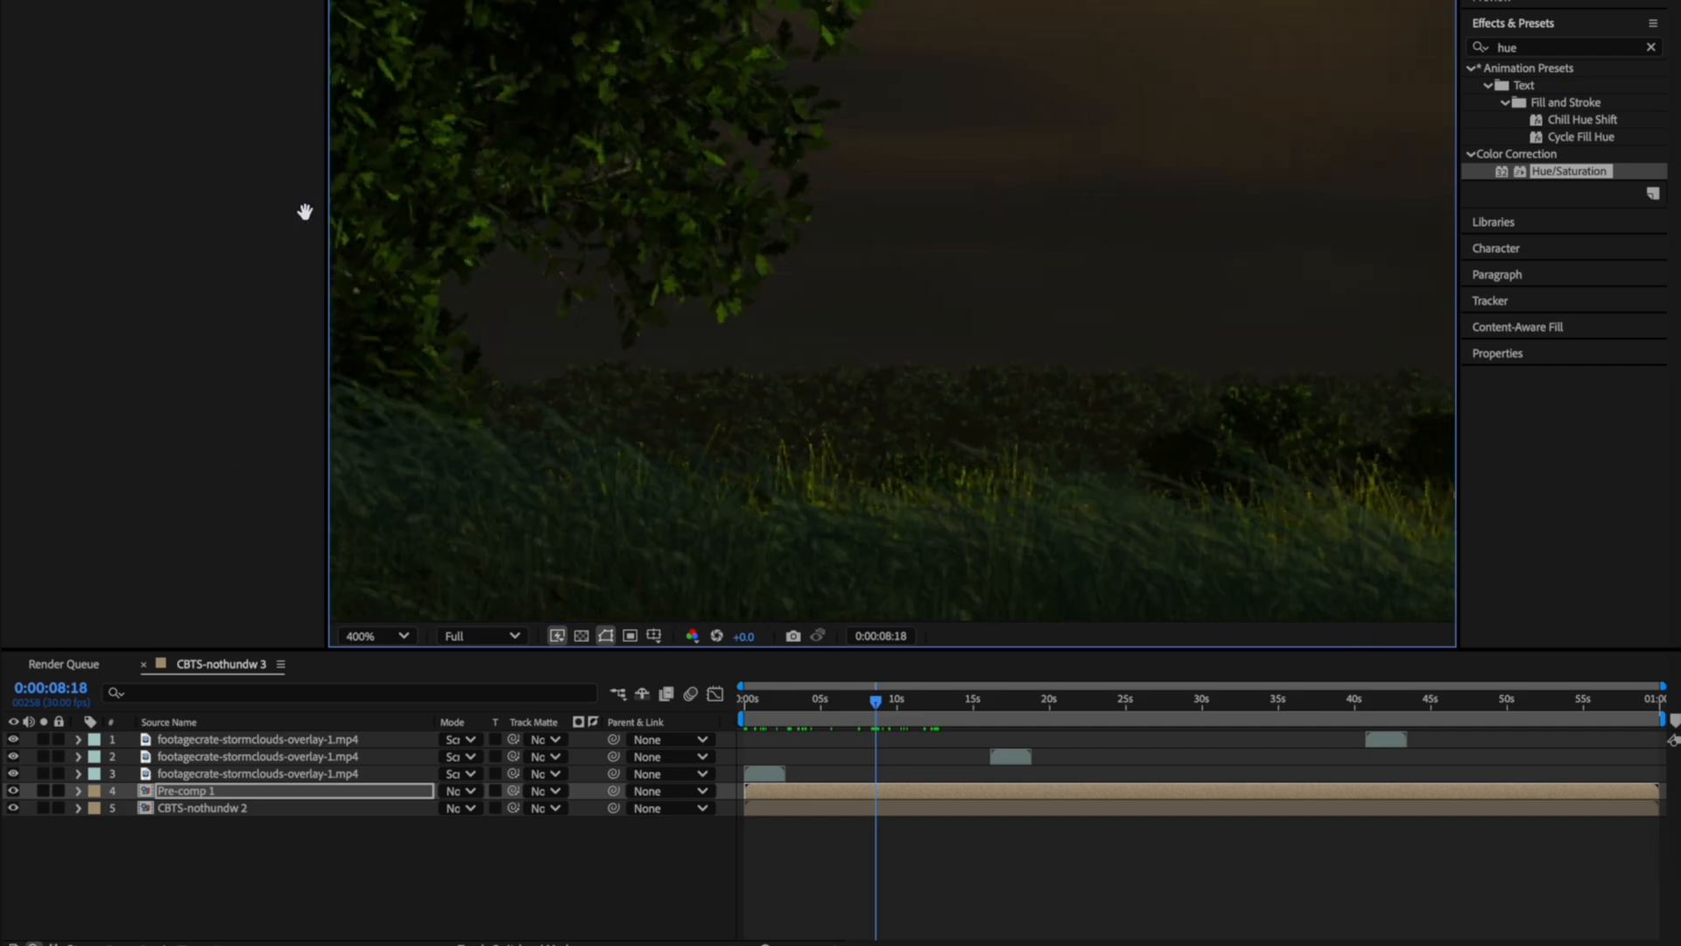
{"action": "left_click", "coordinate": [965, 221]}
{"action": "left_click_drag", "start_coordinate": [1321, 383], "coordinate": [930, 184]}
{"action": "left_click", "coordinate": [1040, 172]}
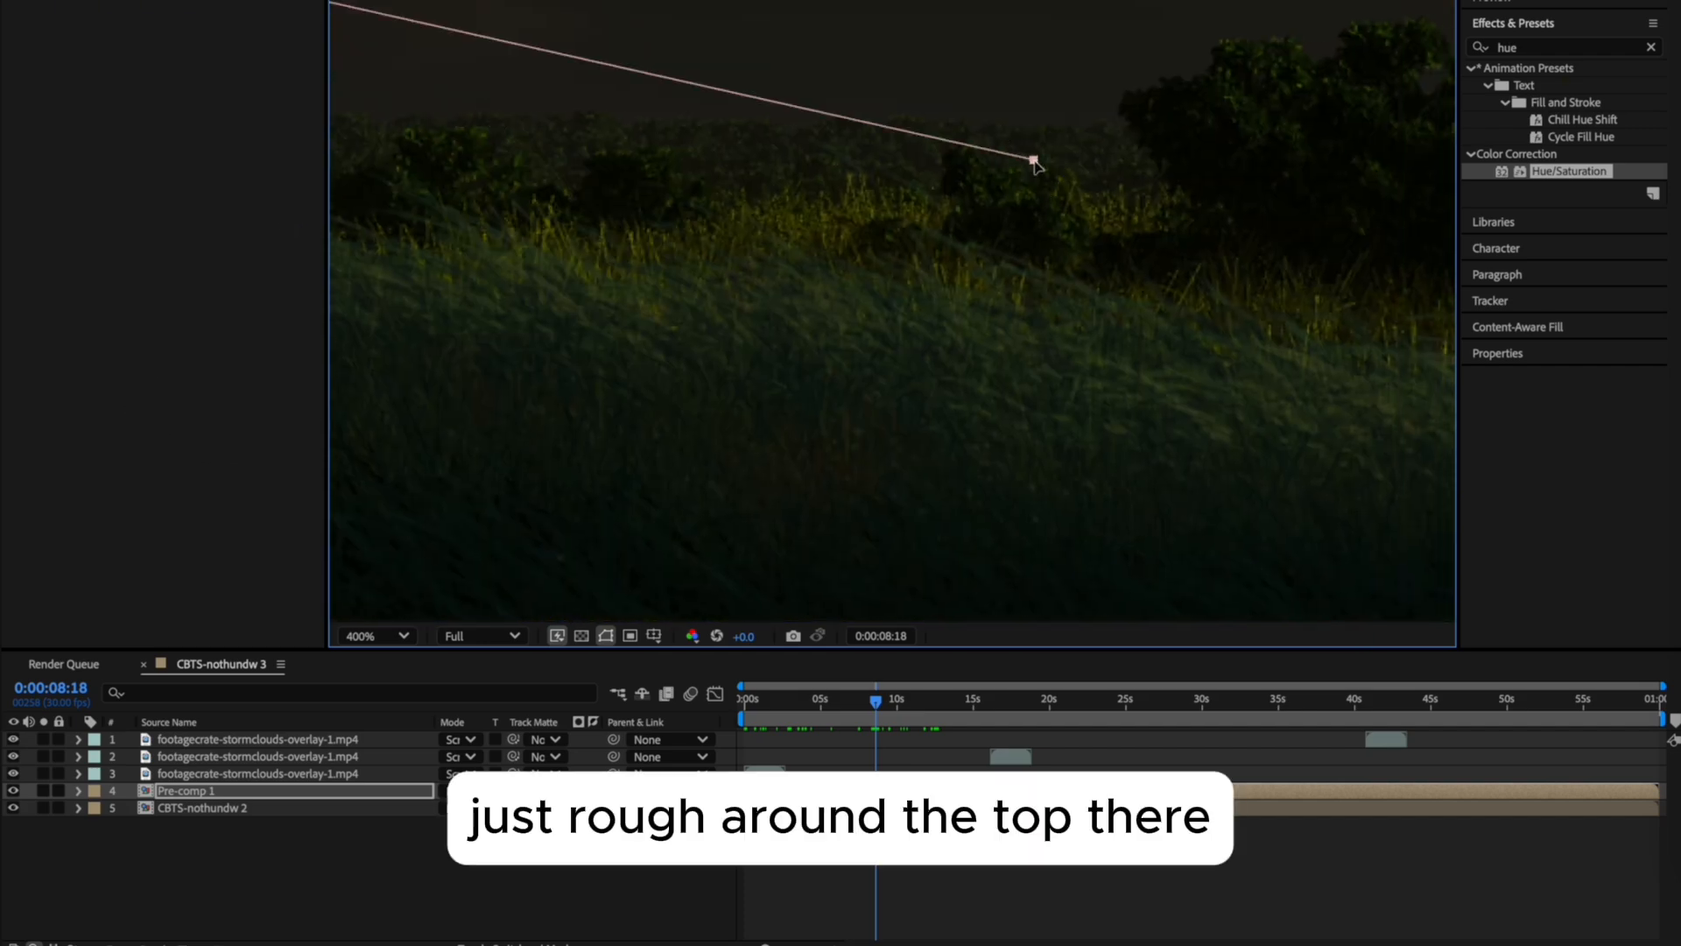
Continue the mask above the grass past the distant bushes and close it at the starting point on the cottage wall's corner.
{"action": "left_click_drag", "start_coordinate": [1040, 171], "coordinate": [127, 127]}
{"action": "left_click_drag", "start_coordinate": [1258, 127], "coordinate": [217, 247]}
{"action": "left_click", "coordinate": [1224, 234]}
{"action": "left_click", "coordinate": [1022, 289]}
{"action": "left_click_drag", "start_coordinate": [1186, 345], "coordinate": [544, 283]}
{"action": "left_click", "coordinate": [1125, 315]}
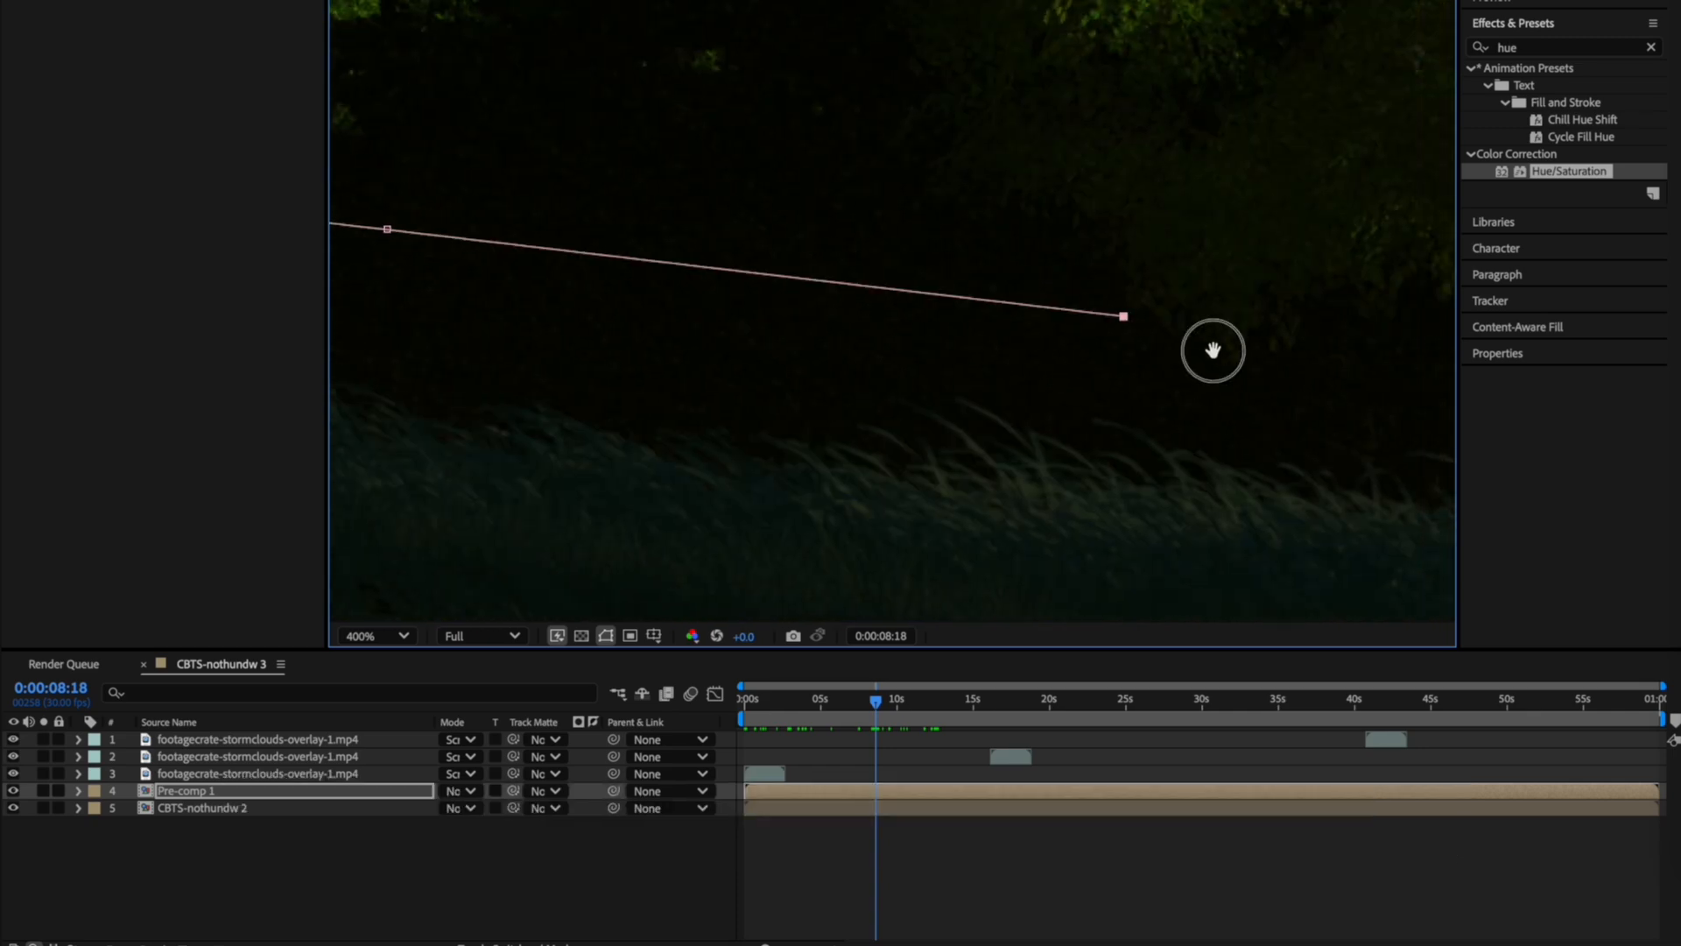
{"action": "left_click_drag", "start_coordinate": [1208, 353], "coordinate": [421, 292]}
{"action": "left_click", "coordinate": [776, 424]}
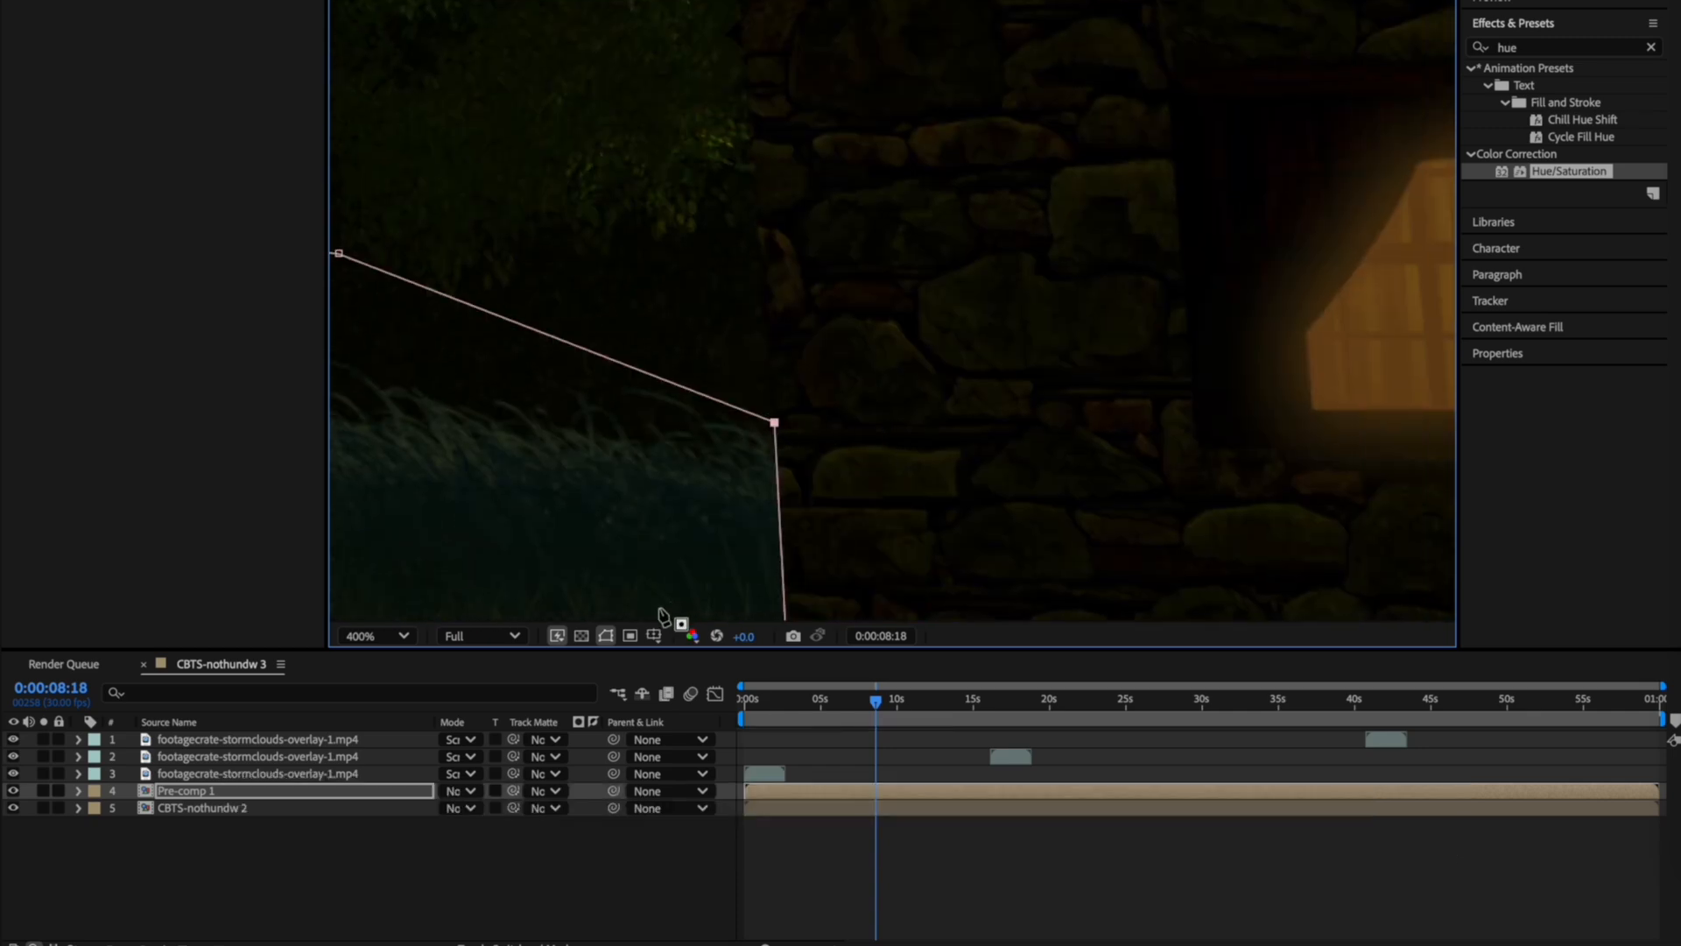
Preview the masked grass over the full frame from 0:00:00:00 and check the effect of Pre-comp 1's visibility.
{"action": "scroll", "coordinate": [664, 618], "scroll_direction": "down", "scroll_amount": 6}
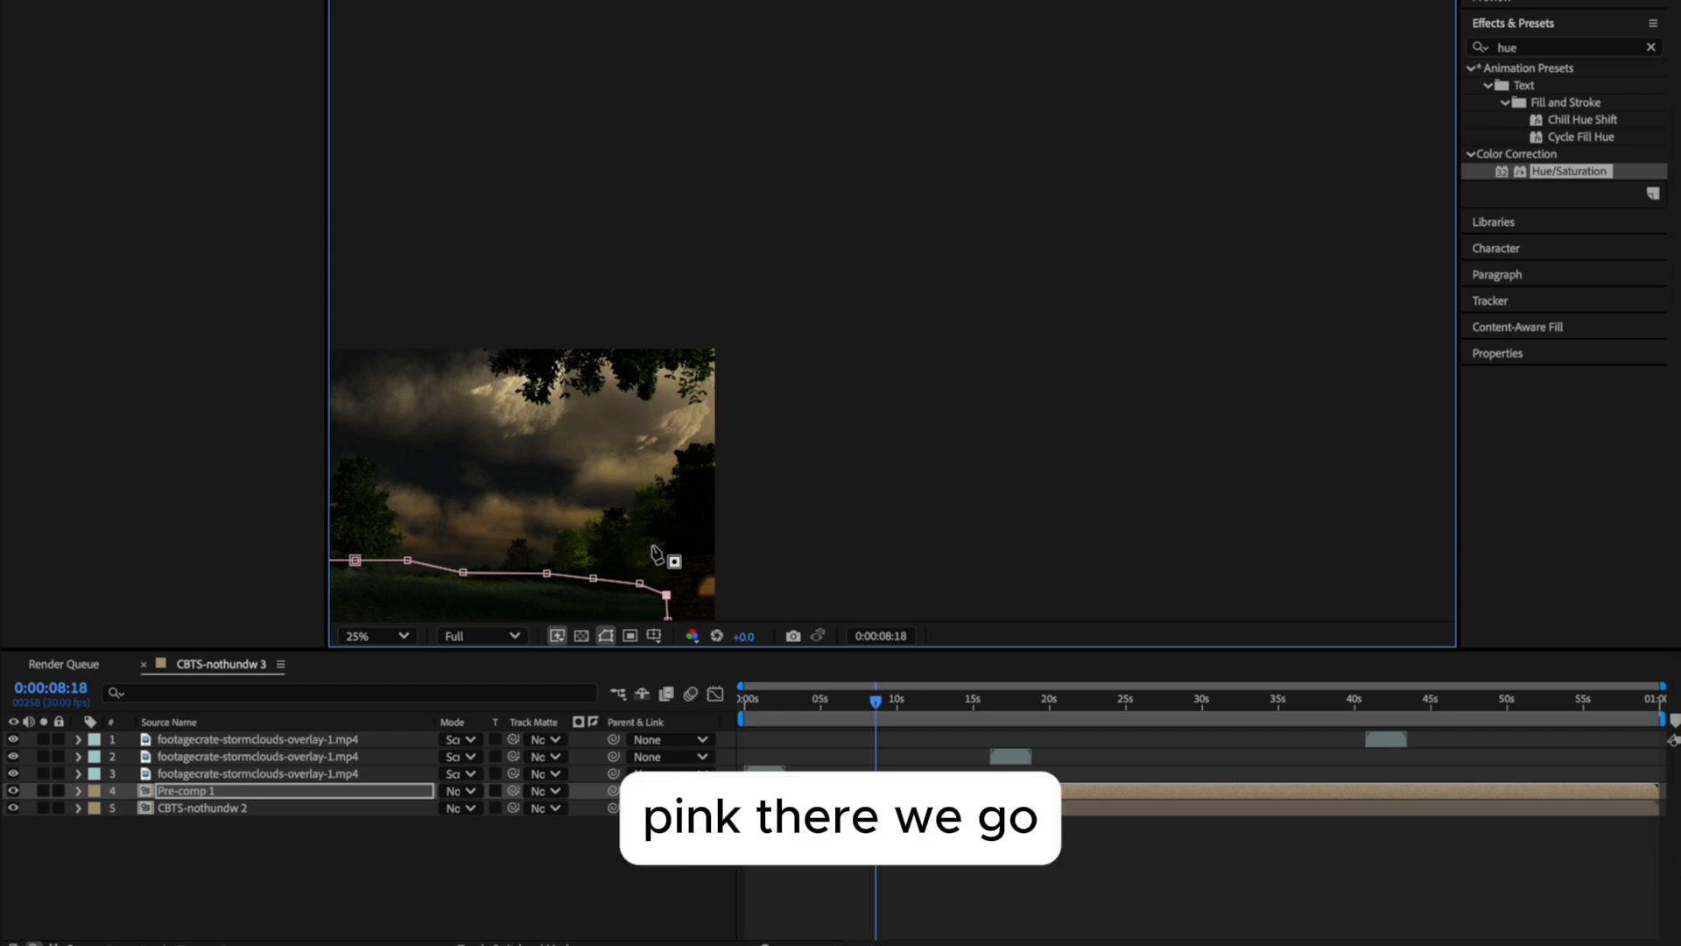
{"action": "left_click", "coordinate": [391, 629]}
{"action": "left_click", "coordinate": [419, 259]}
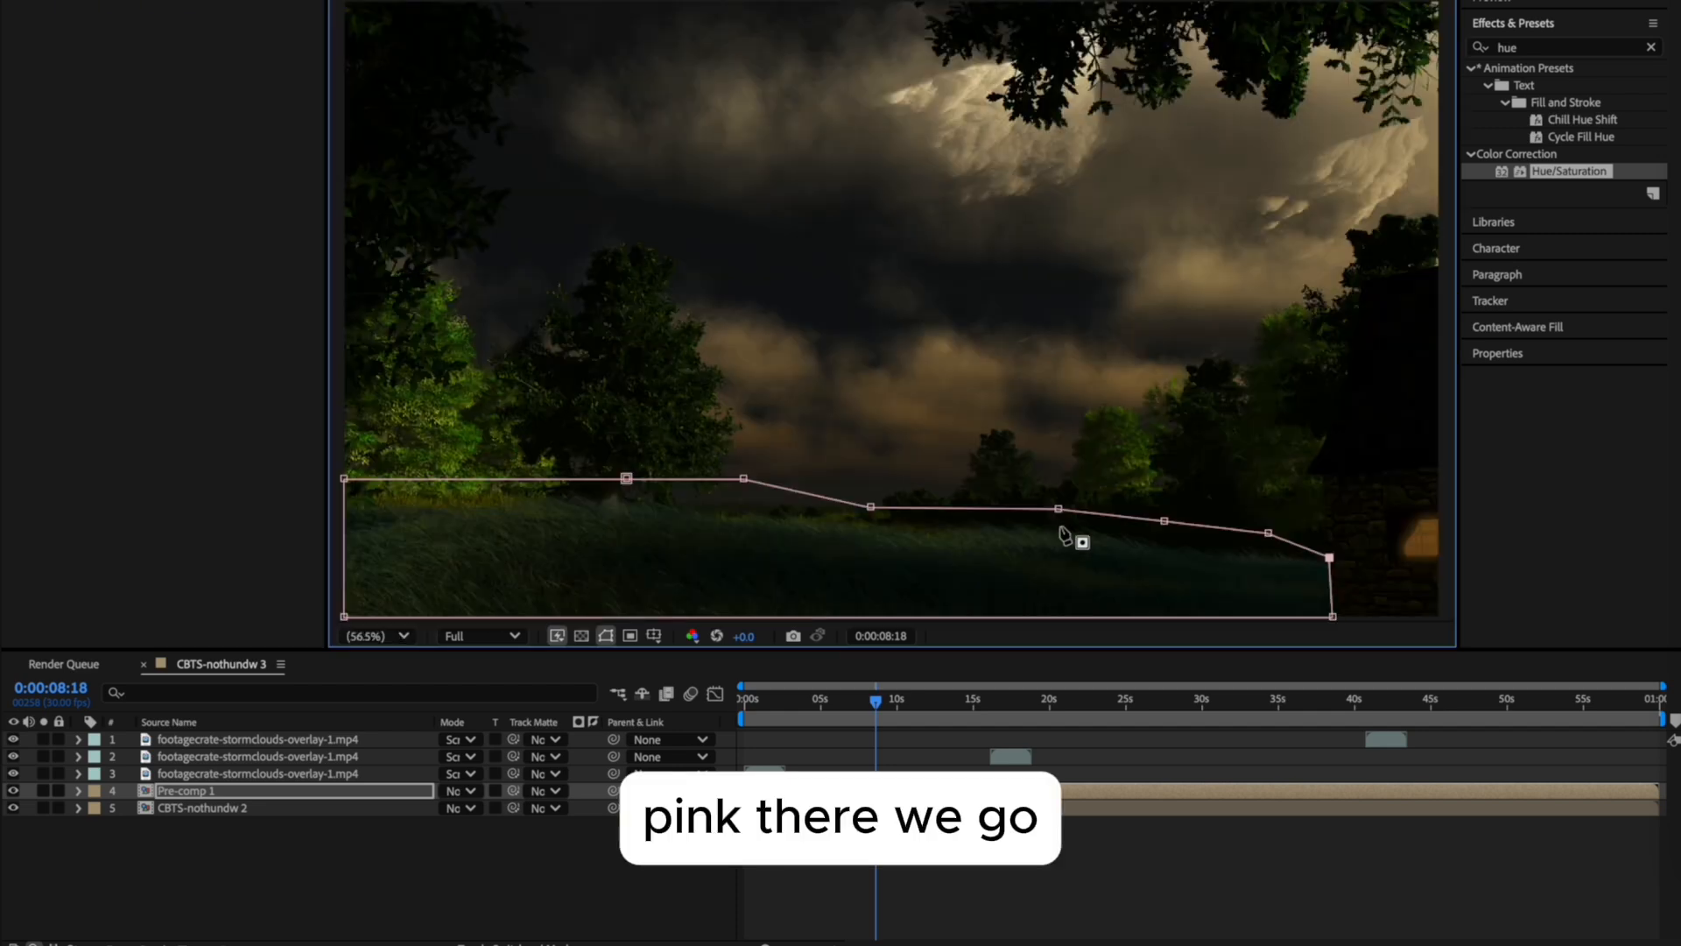
{"action": "left_click_drag", "start_coordinate": [893, 709], "coordinate": [746, 700]}
{"action": "left_click", "coordinate": [856, 867]}
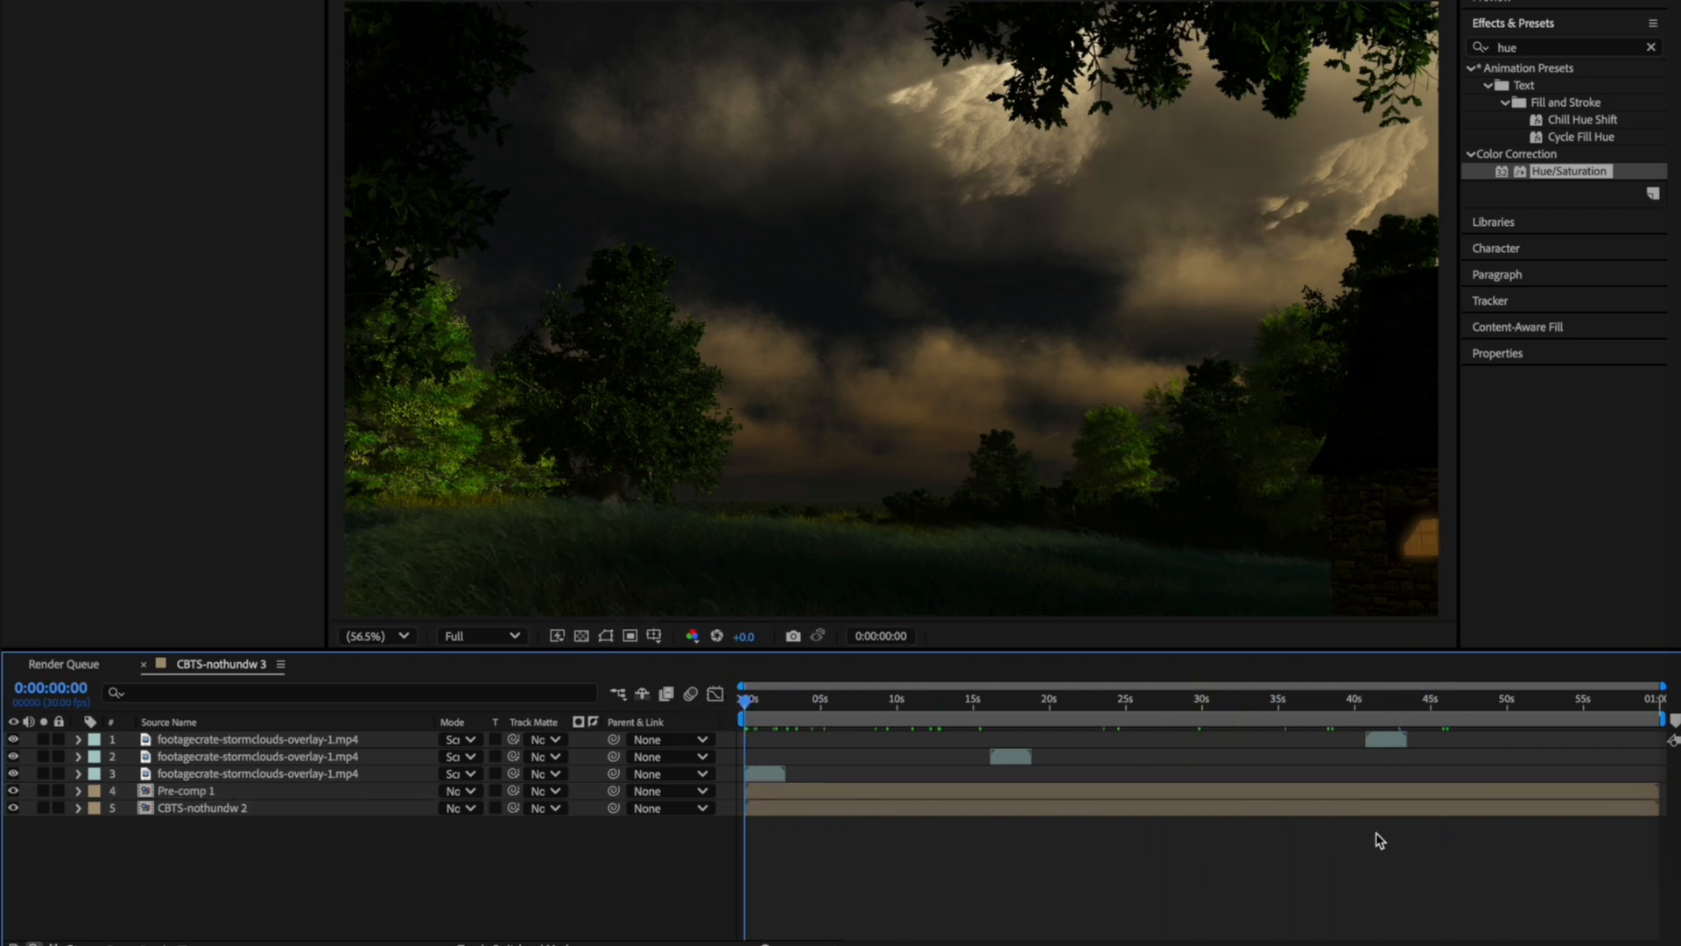
{"action": "key", "text": "space"}
{"action": "key", "text": "space"}
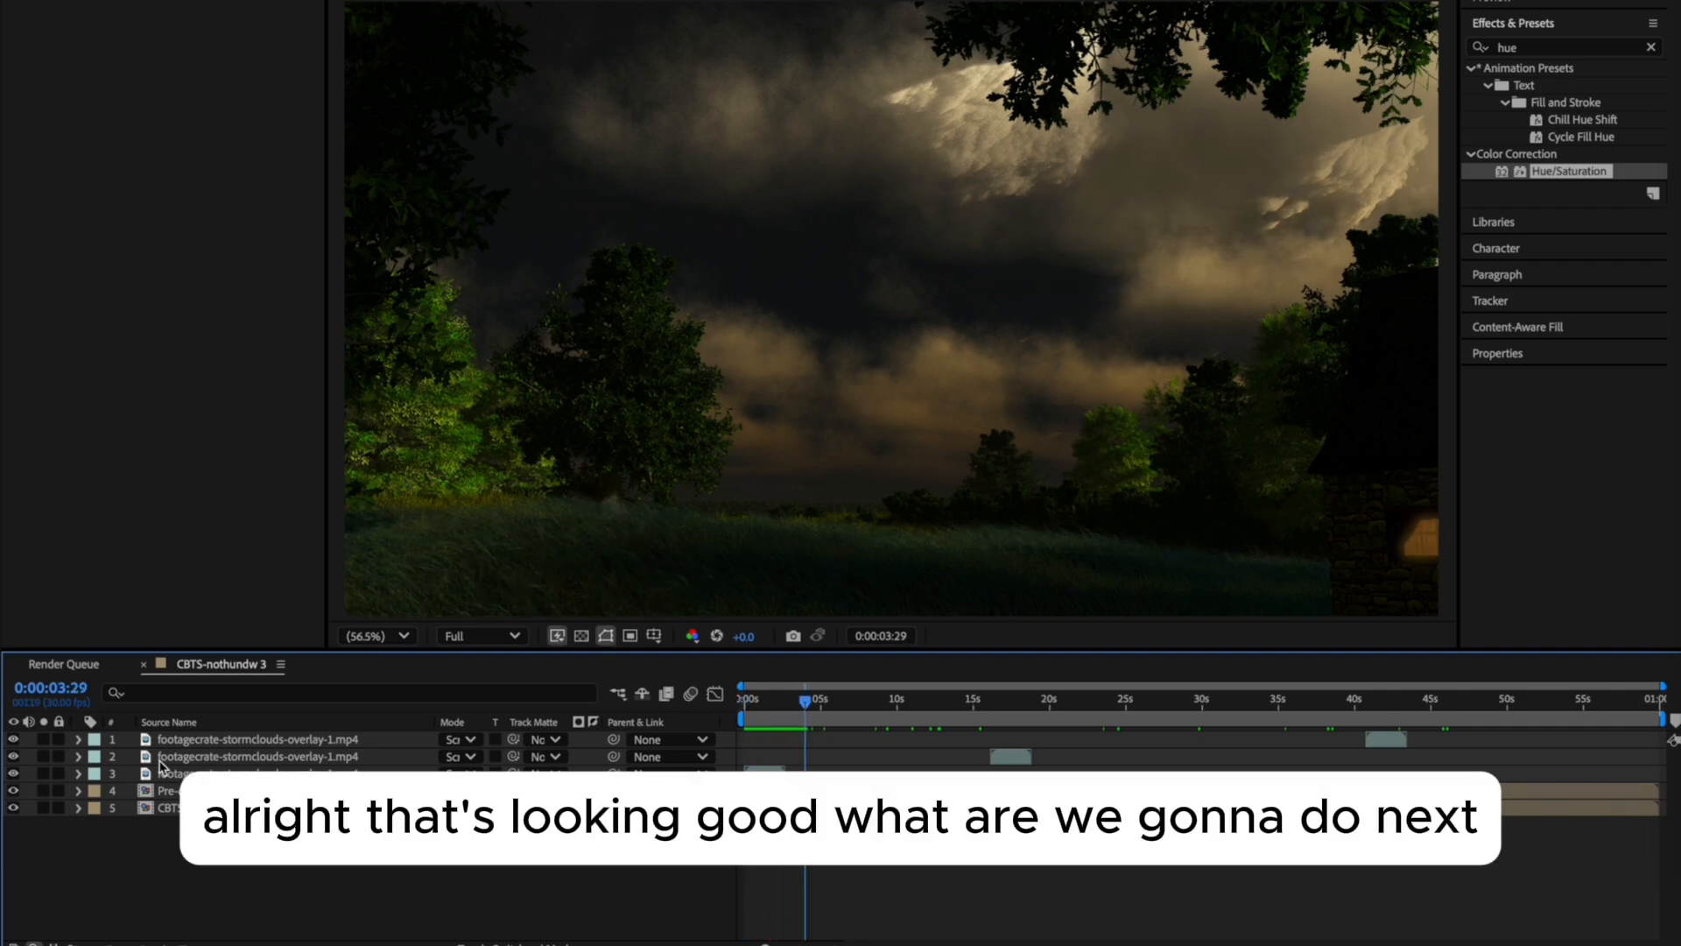
{"action": "left_click", "coordinate": [13, 790]}
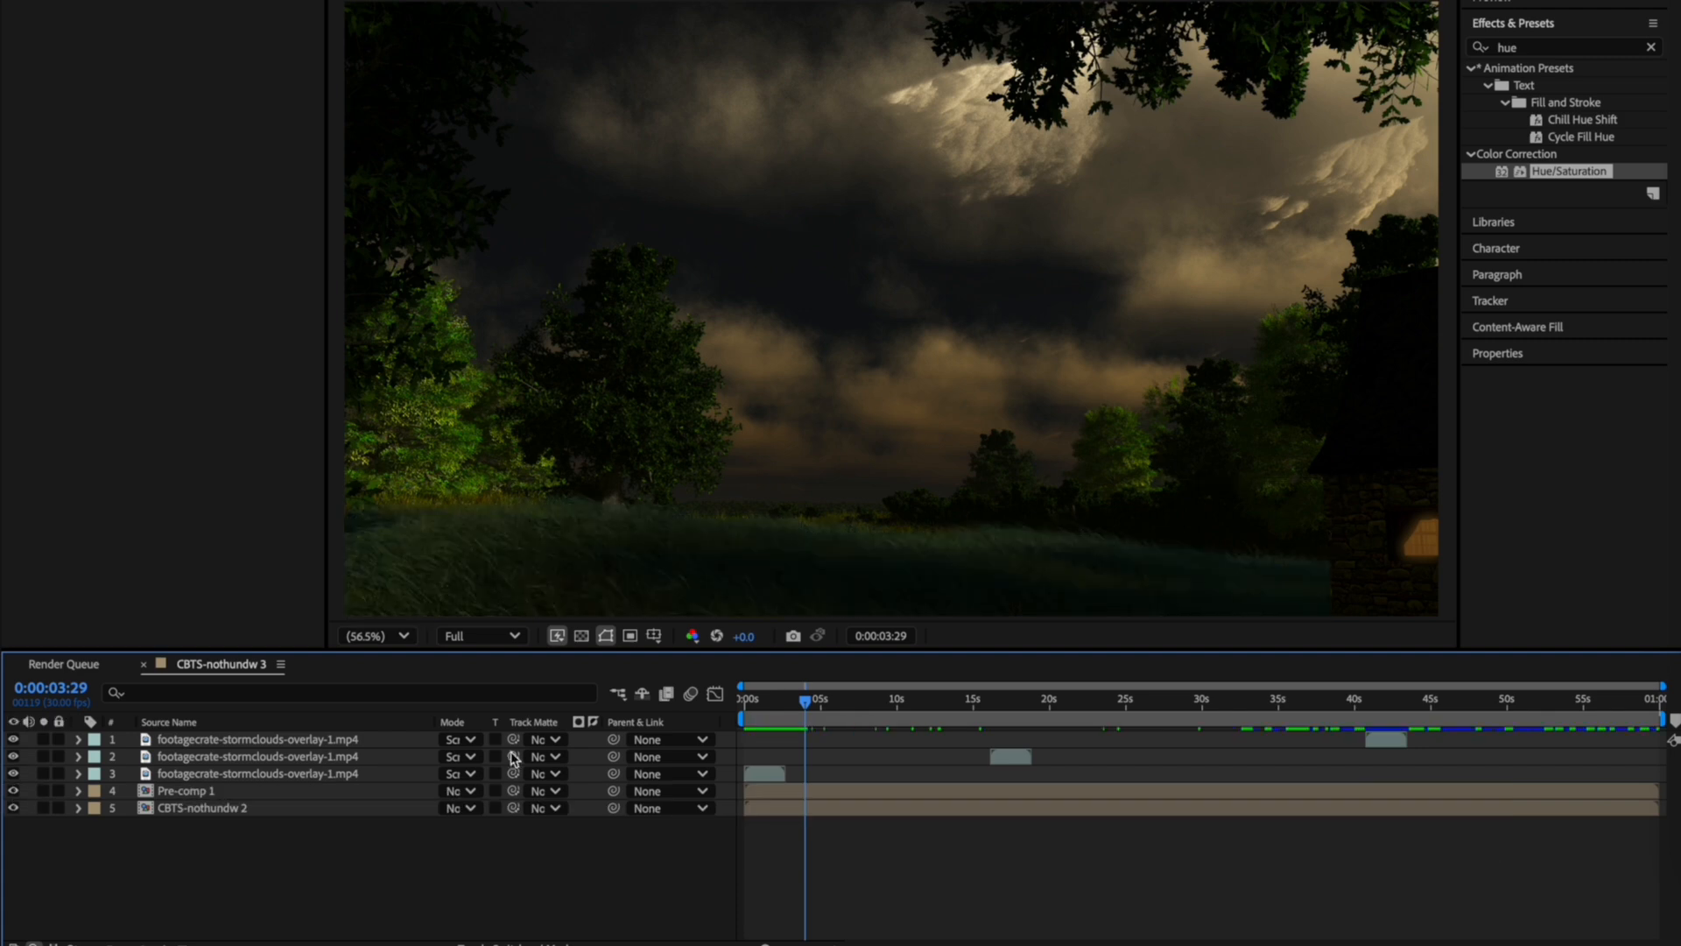
Import the 4k-looping-fireflies-above-ground-prores.mov footage and place it in the composition between the storm cloud overlays and Pre-comp 1.
{"action": "left_click", "coordinate": [201, 355]}
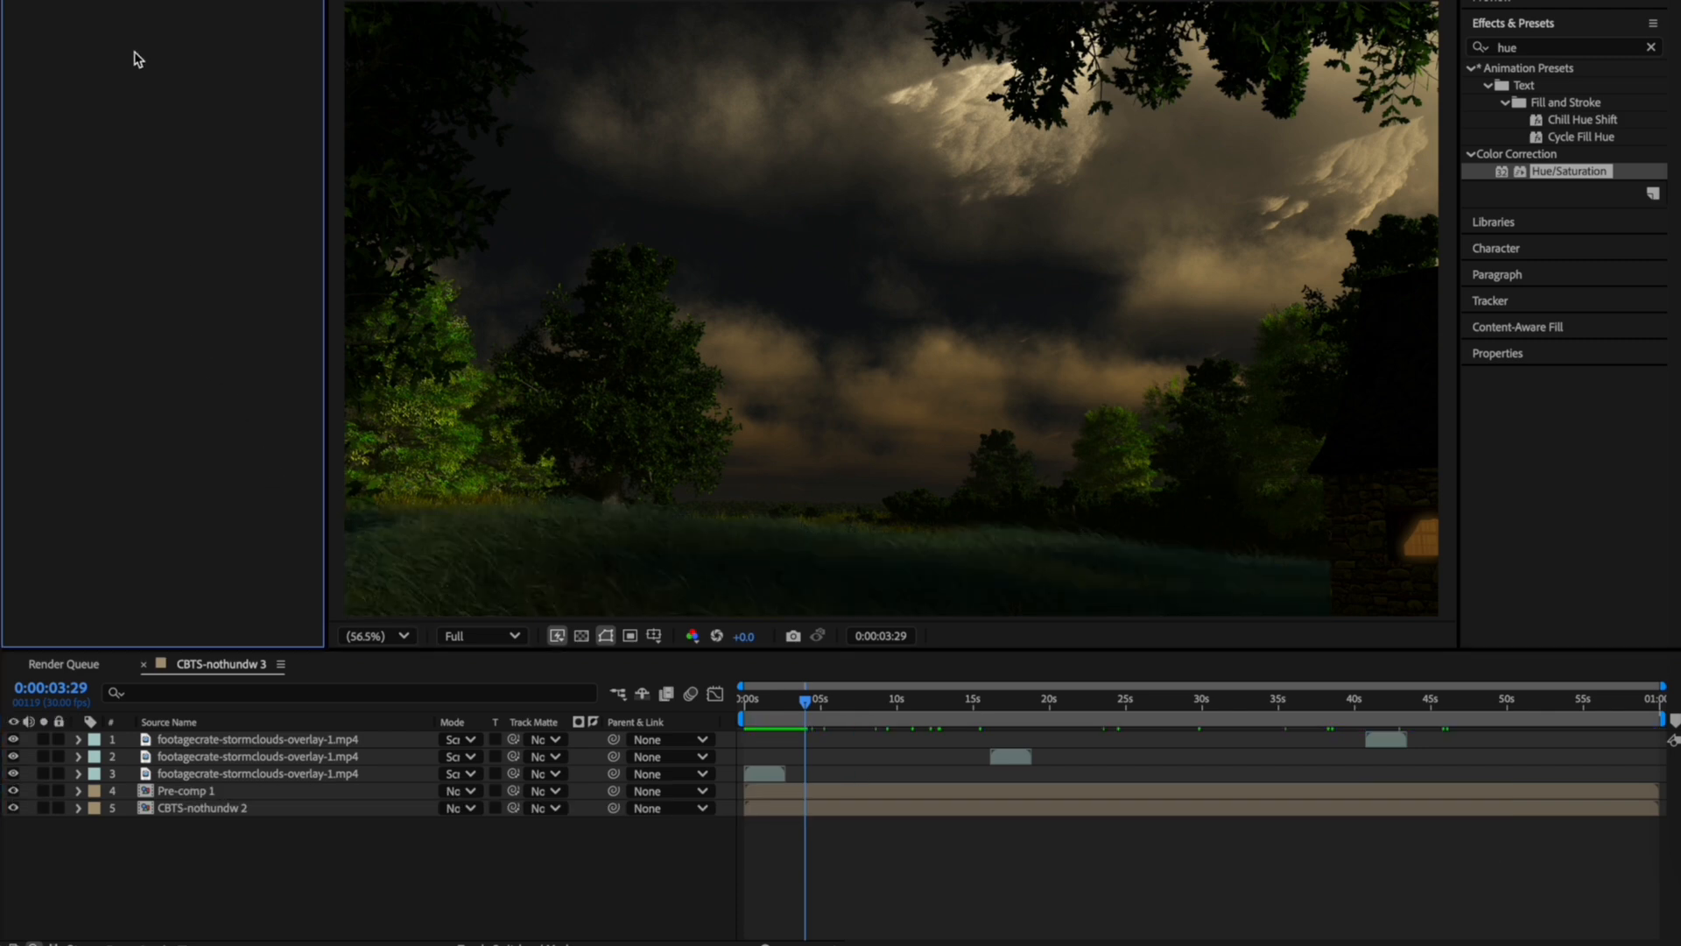
{"action": "left_click", "coordinate": [180, 405]}
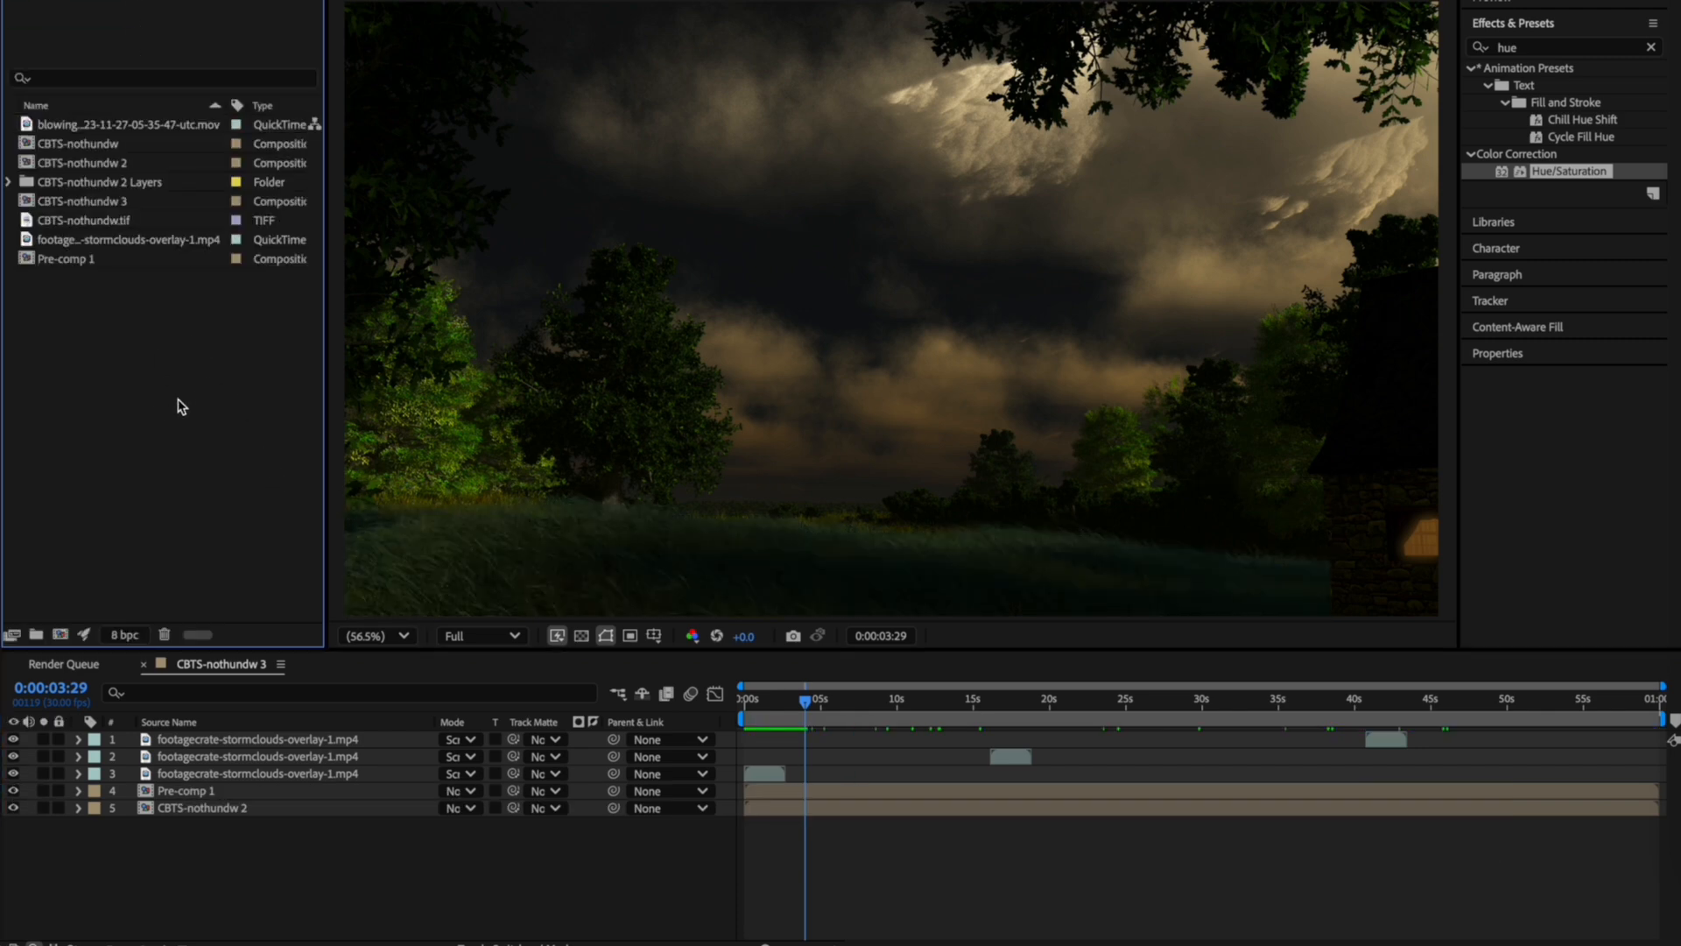
{"action": "left_click", "coordinate": [672, 878]}
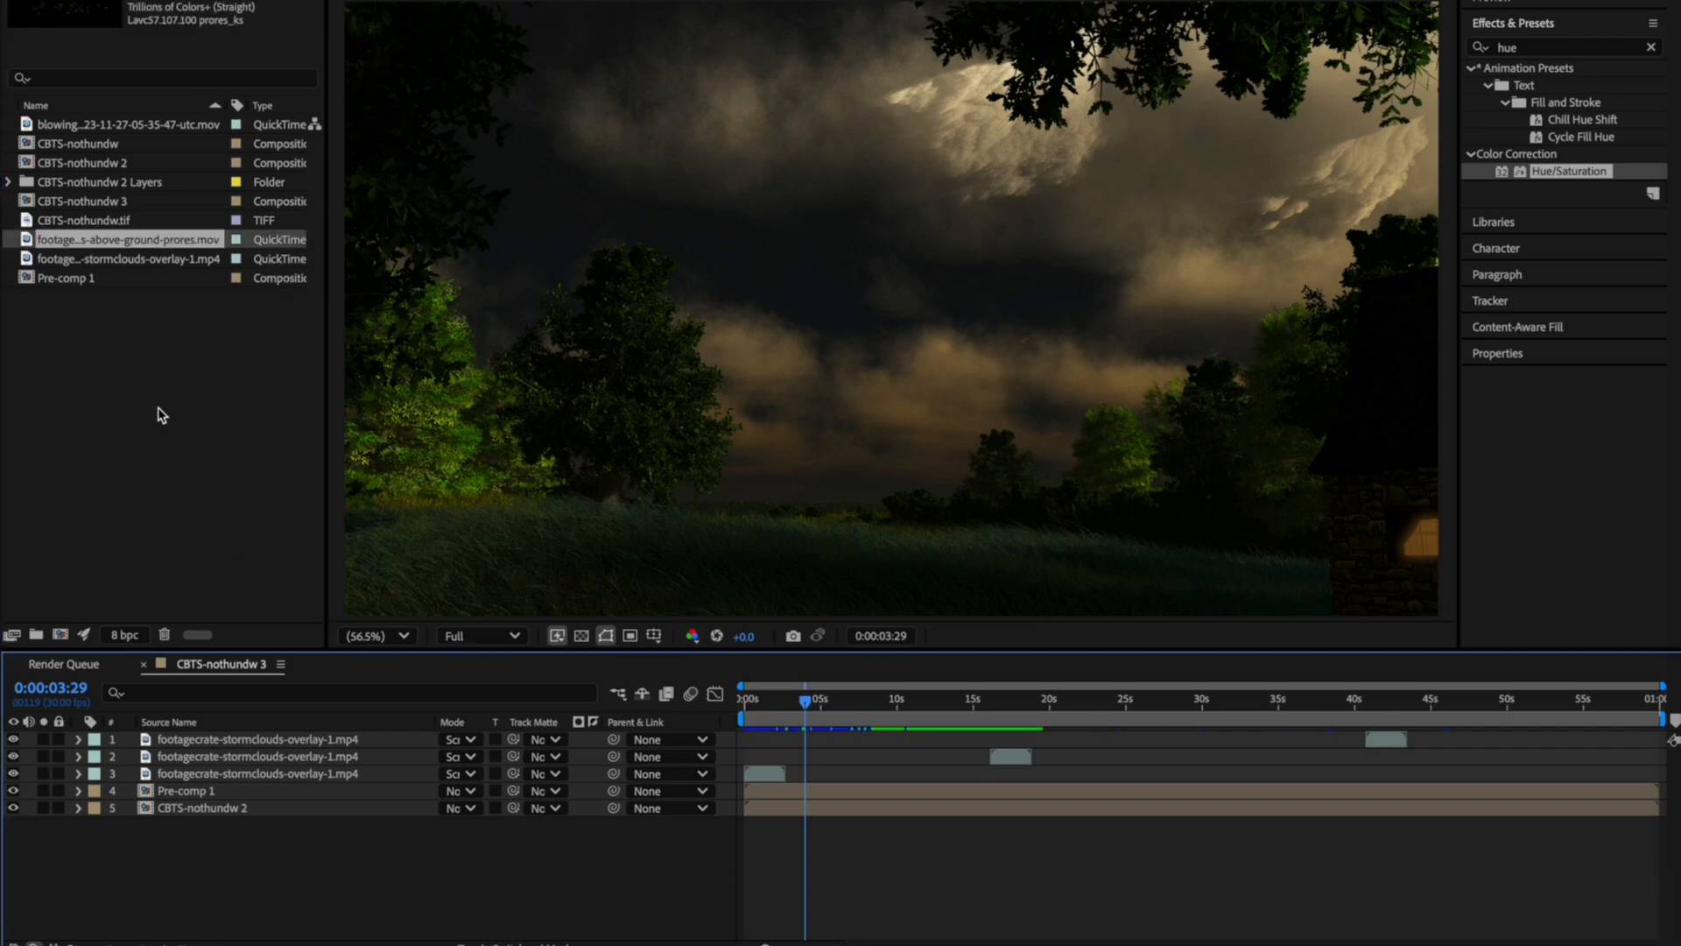
{"action": "left_click_drag", "start_coordinate": [97, 239], "coordinate": [196, 784]}
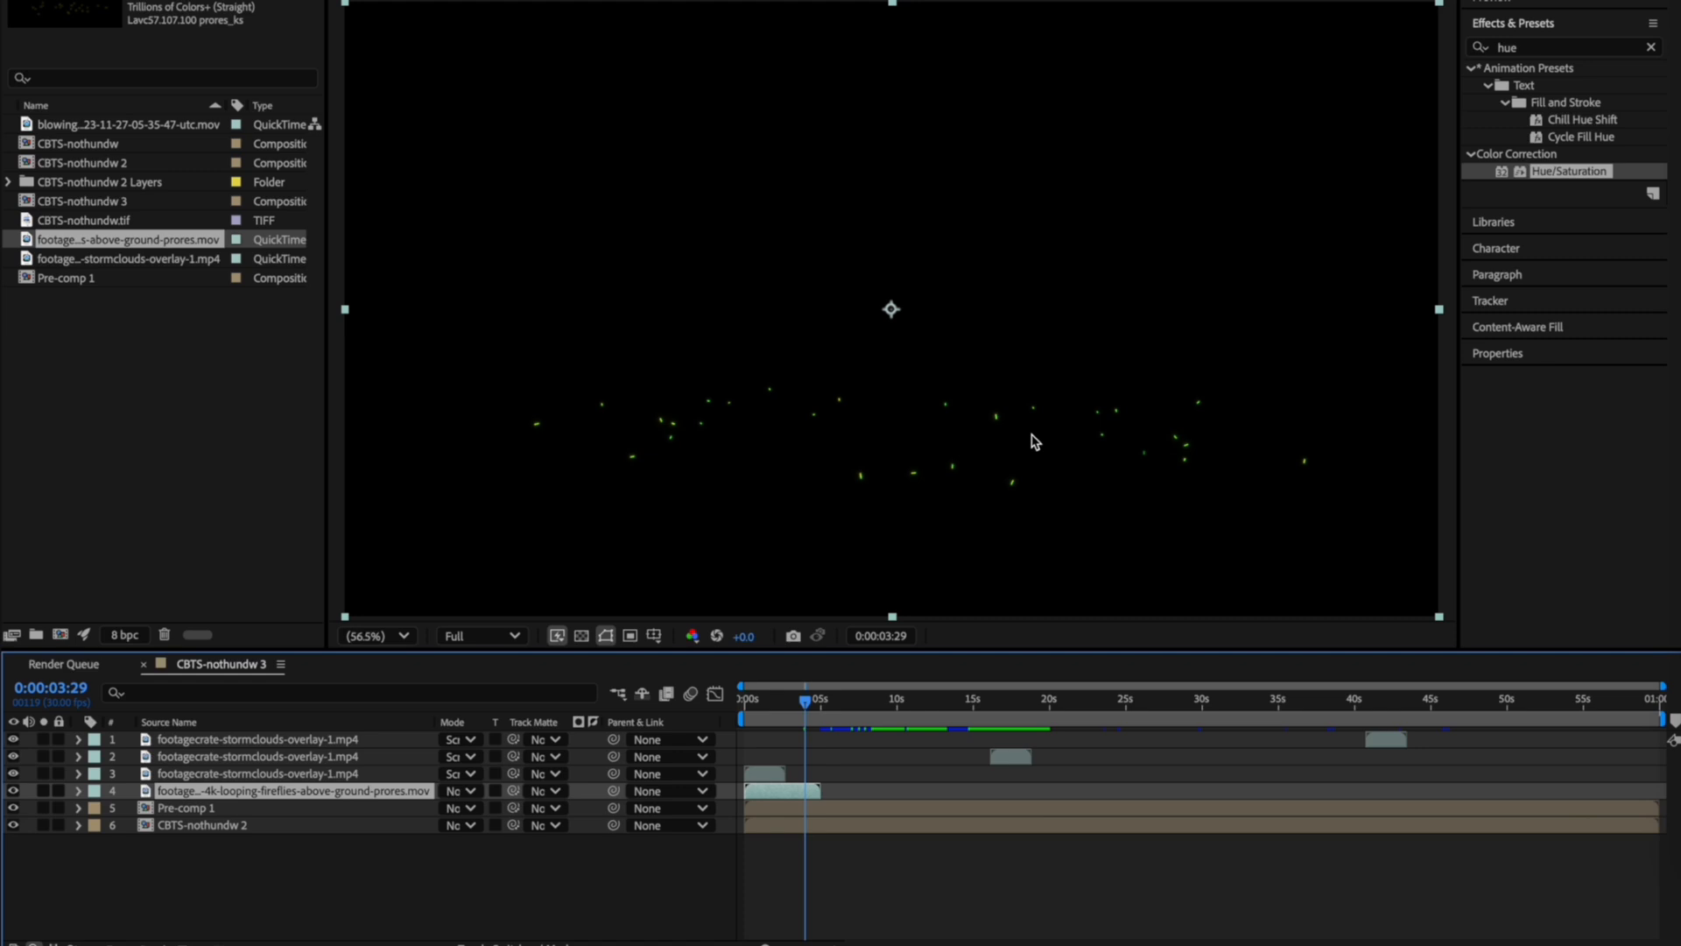
Scale the fireflies layer down to about a fifth of the frame width and position it over the distant trees beside the cottage.
{"action": "left_click", "coordinate": [526, 544]}
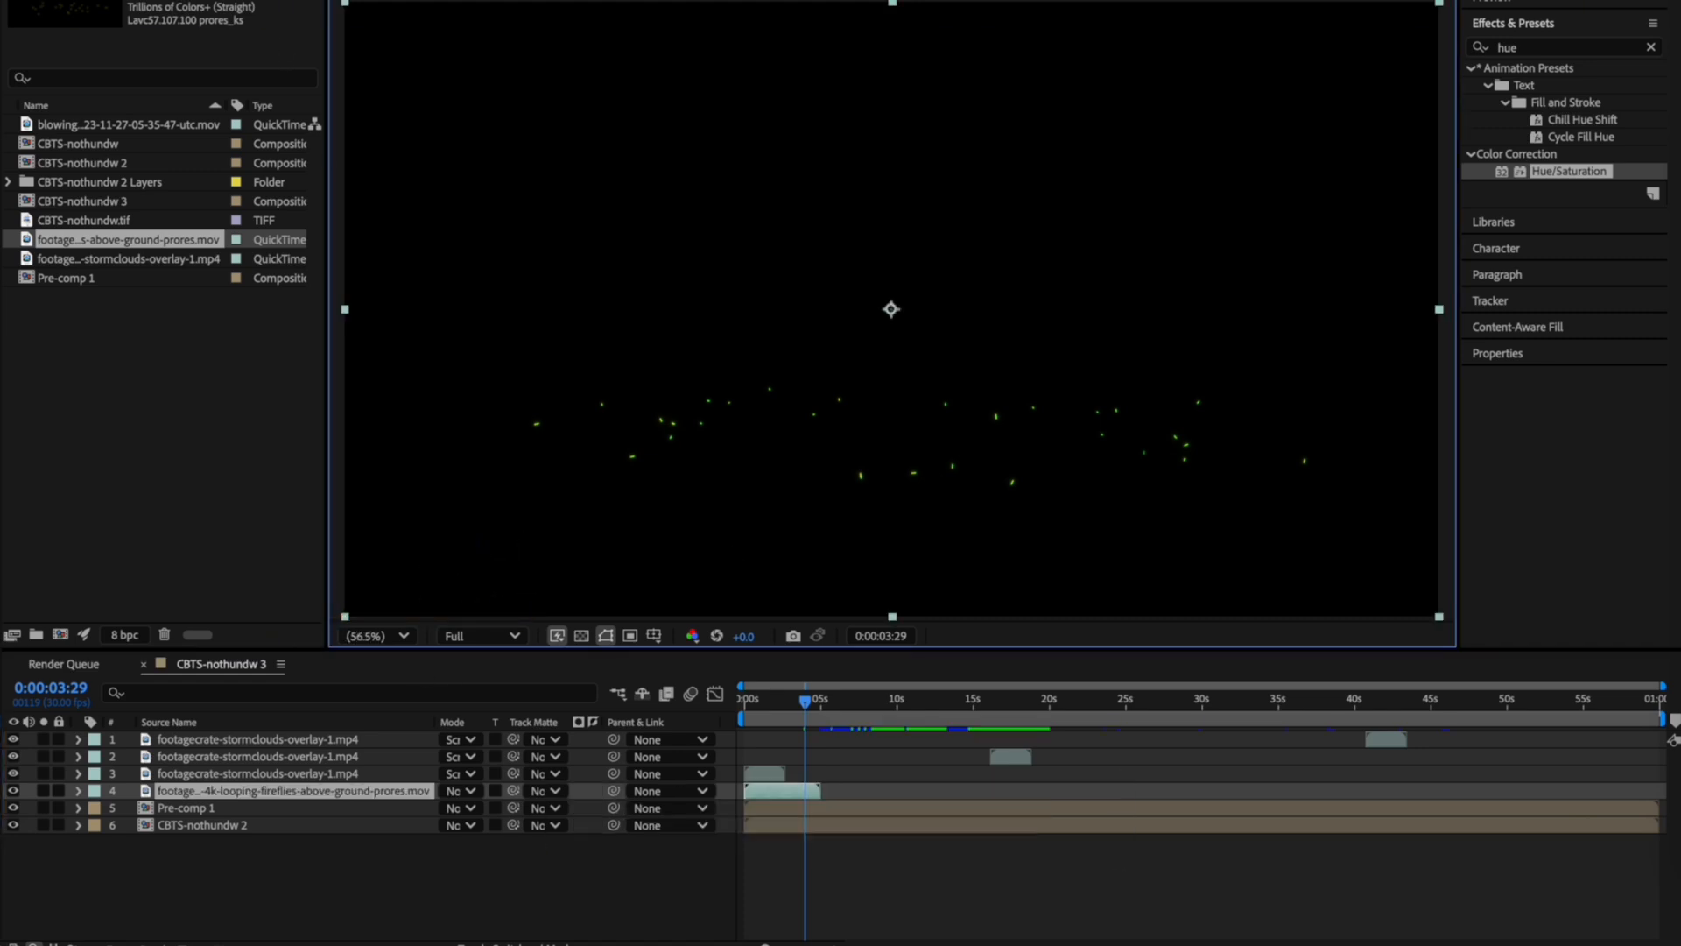
{"action": "left_click_drag", "start_coordinate": [346, 617], "coordinate": [648, 455]}
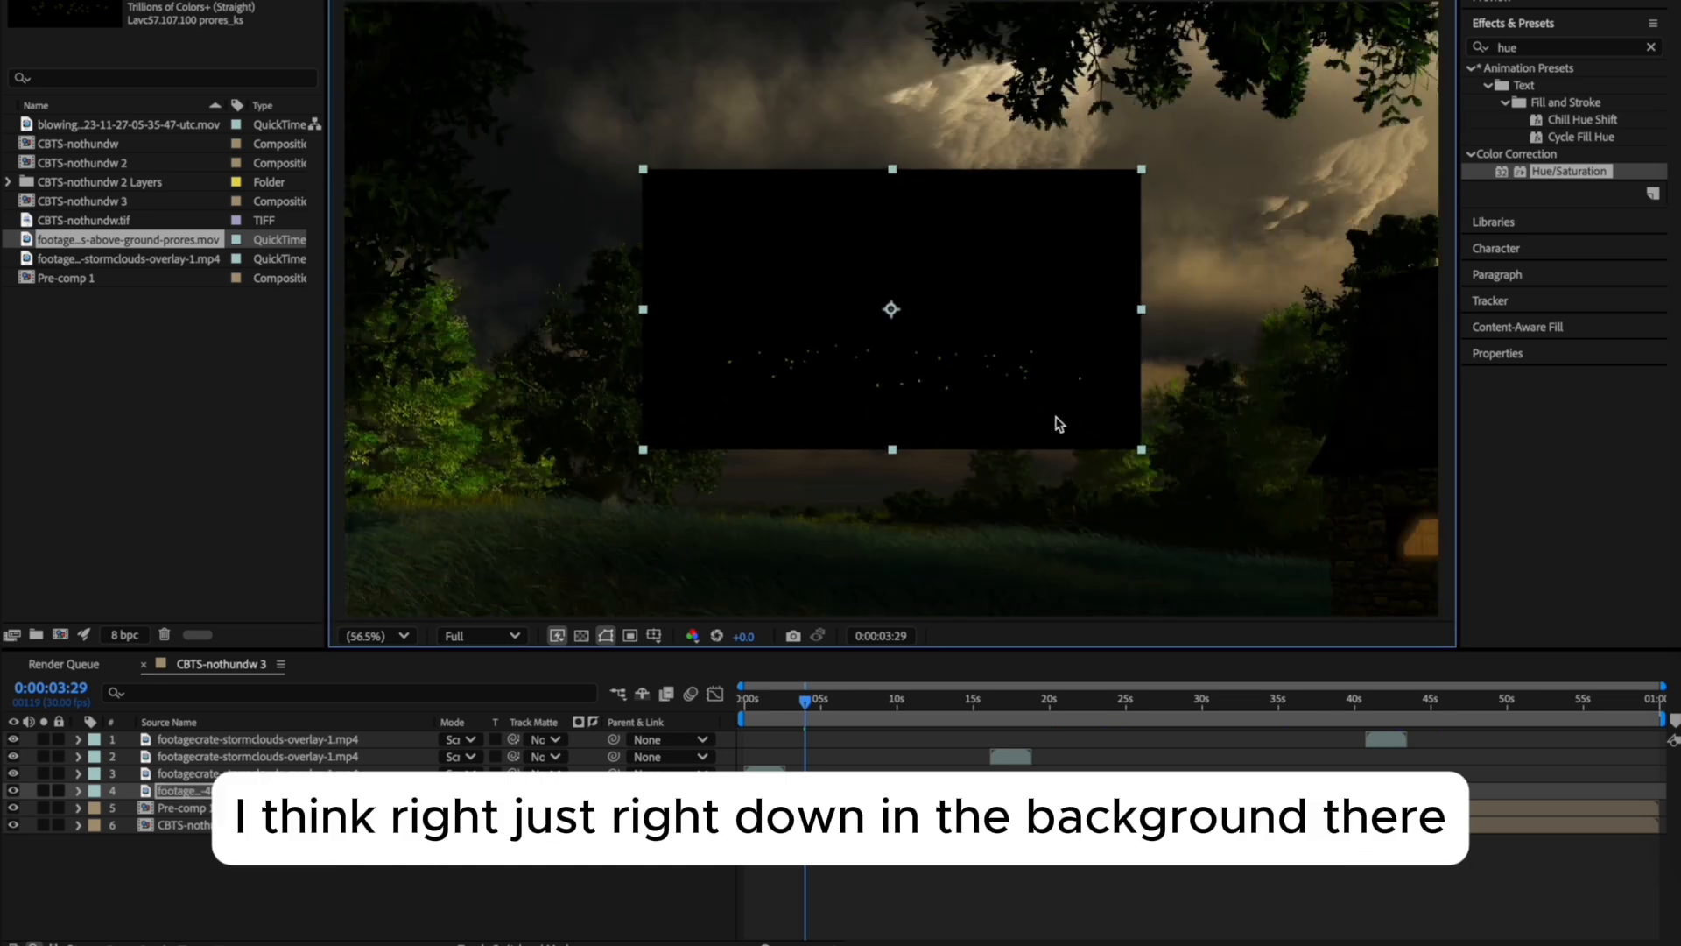
{"action": "left_click_drag", "start_coordinate": [1056, 423], "coordinate": [1206, 512]}
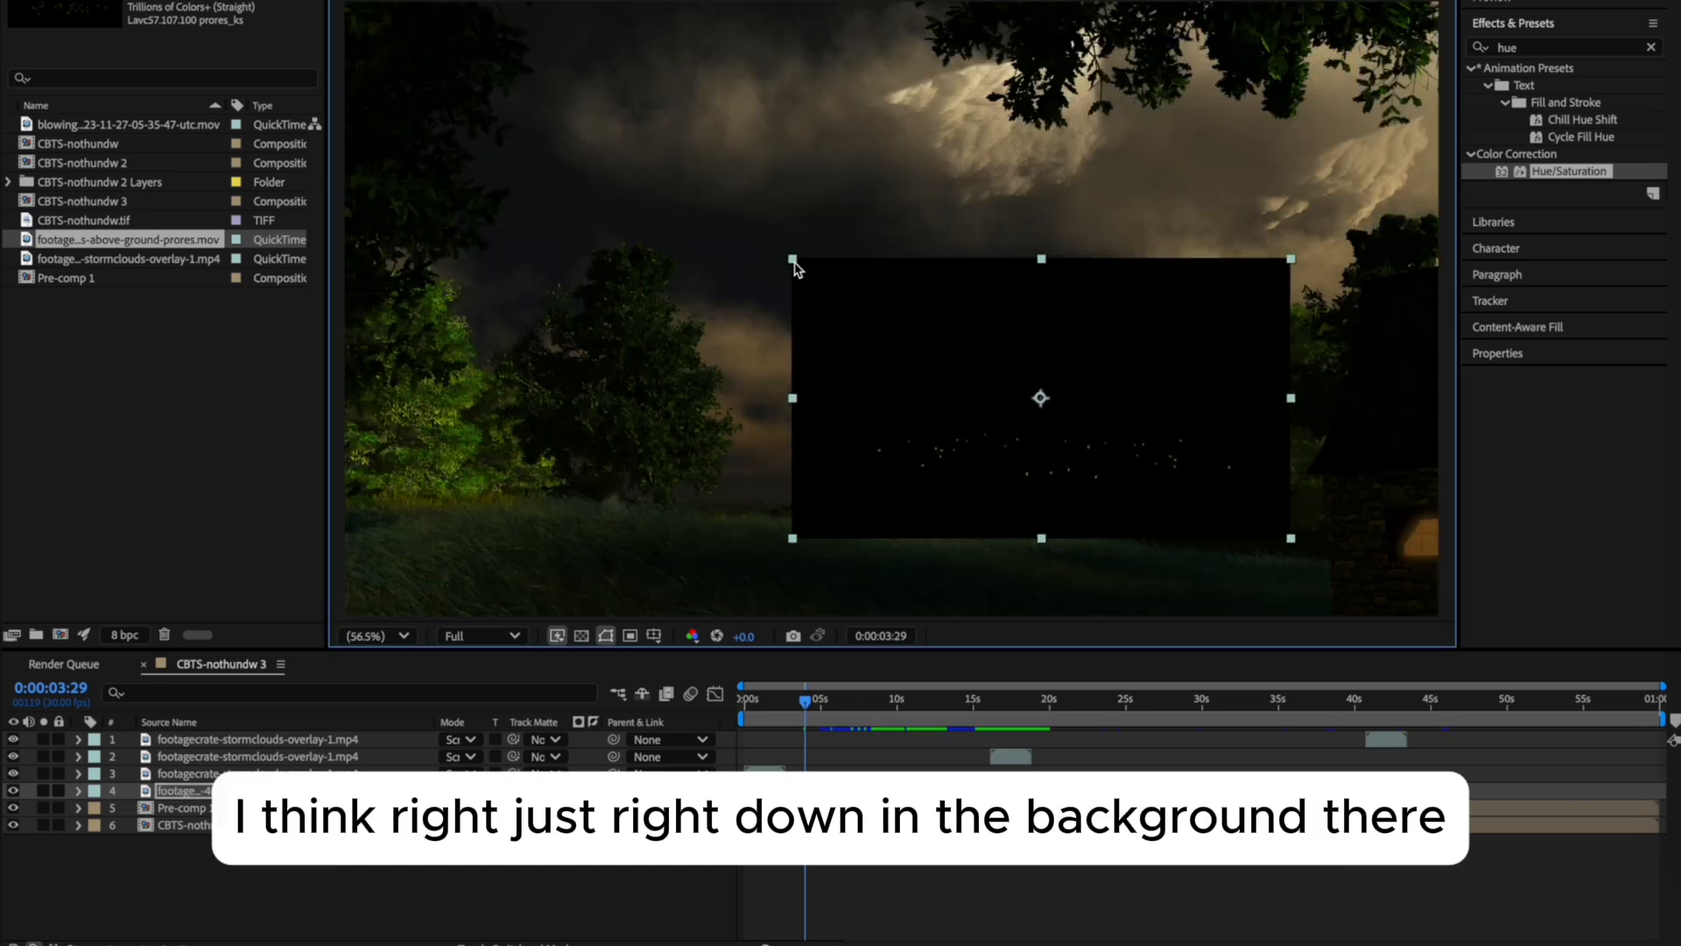
{"action": "left_click_drag", "start_coordinate": [794, 267], "coordinate": [1009, 331]}
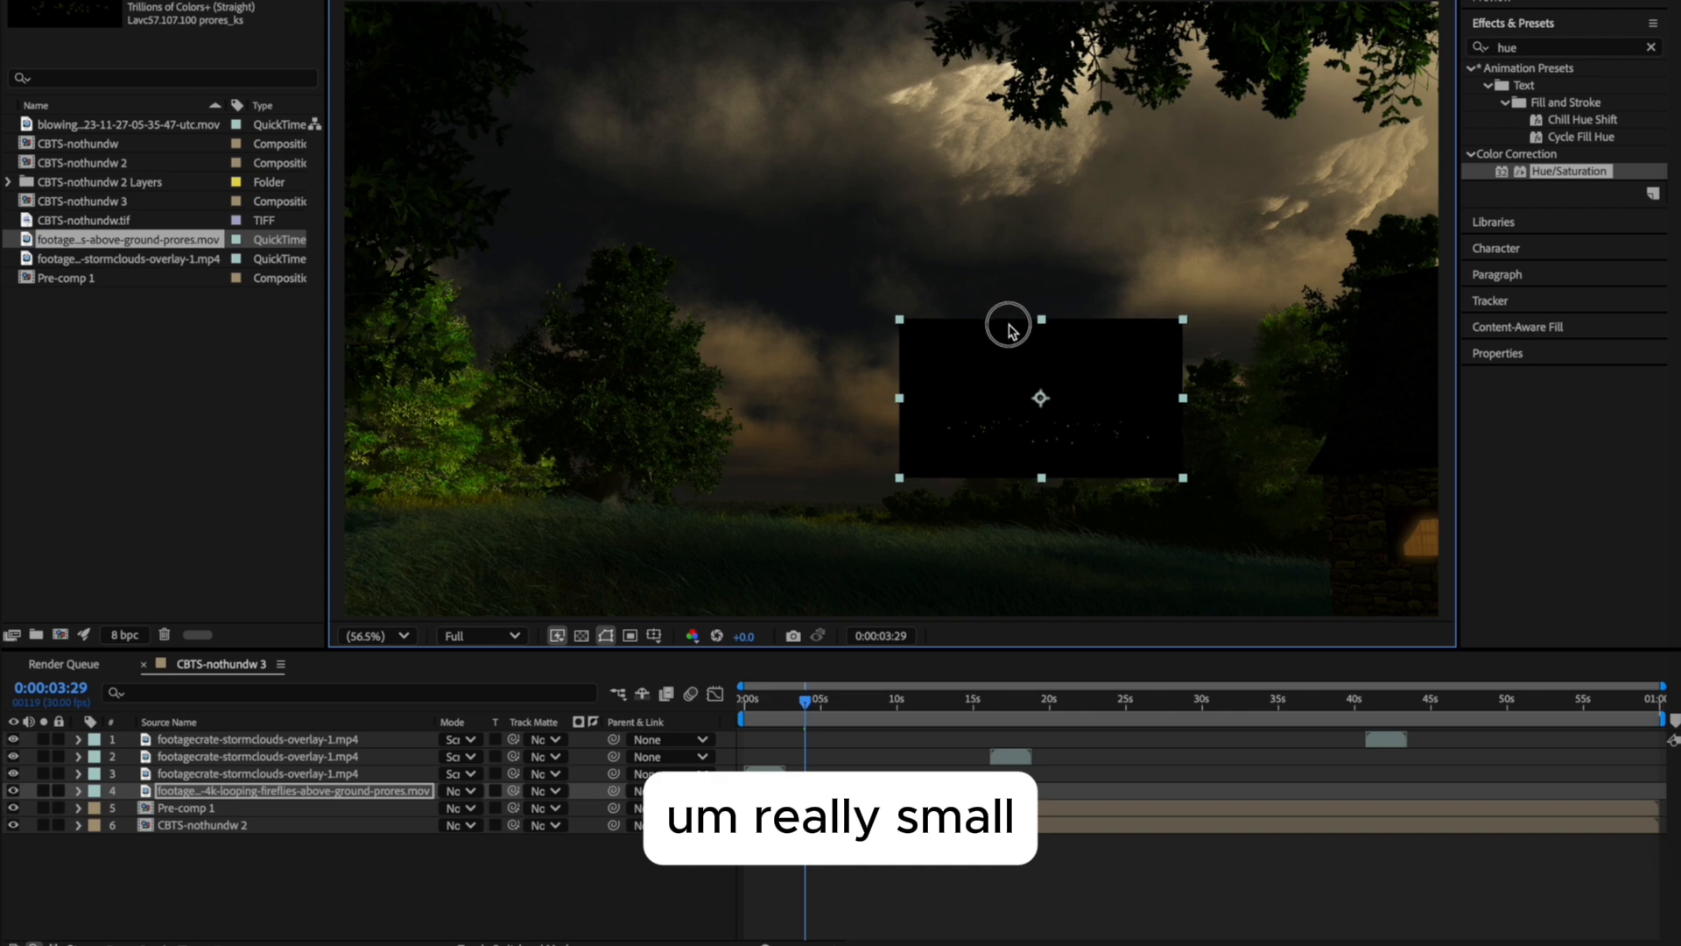
{"action": "left_click_drag", "start_coordinate": [1121, 390], "coordinate": [1304, 477]}
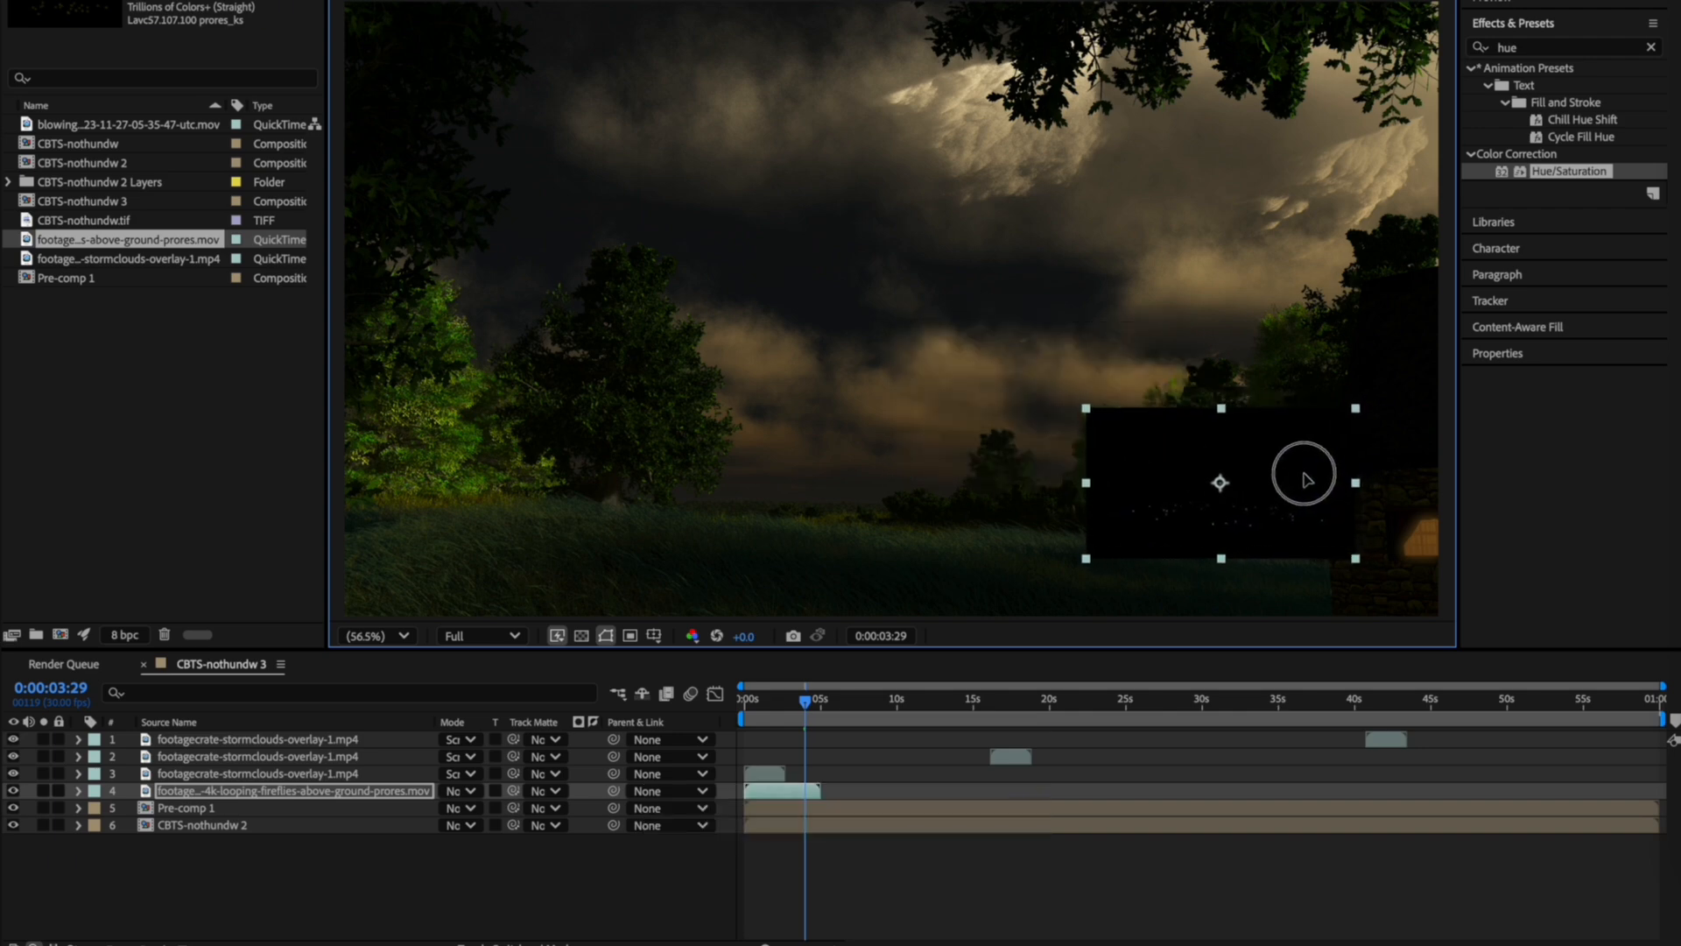
{"action": "left_click_drag", "start_coordinate": [1339, 409], "coordinate": [1322, 419]}
Set the fireflies layer's blending mode to Screen, preview it from the start, and nudge the layer slightly lower.
{"action": "left_click", "coordinate": [461, 791]}
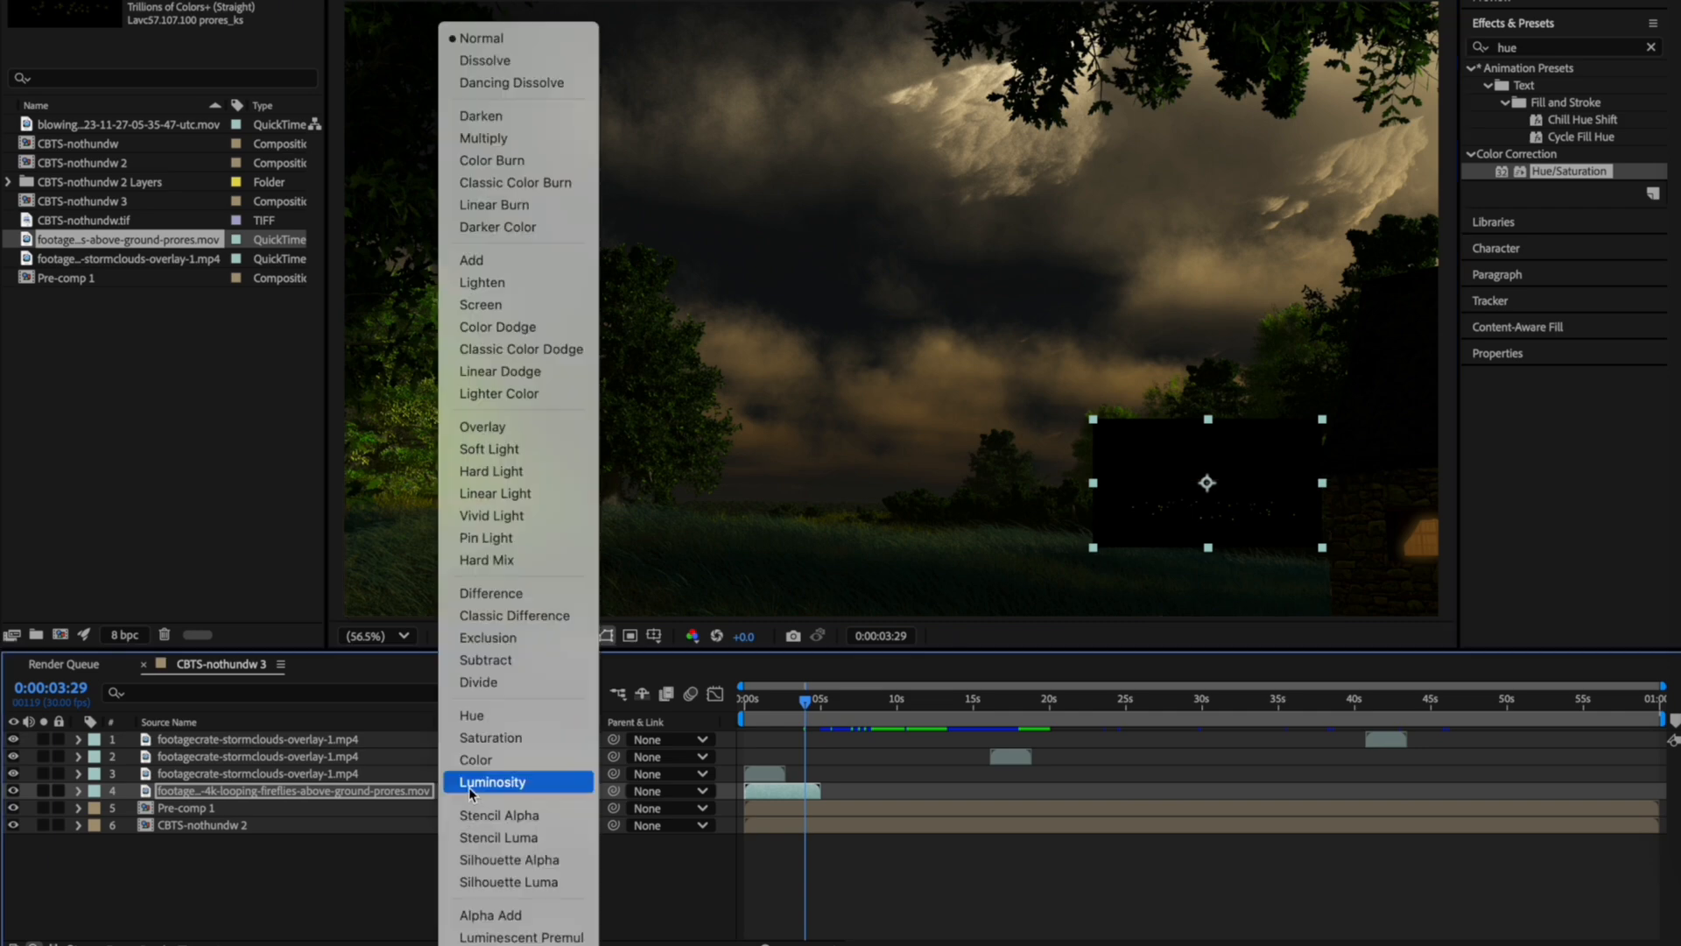
{"action": "left_click", "coordinate": [508, 307]}
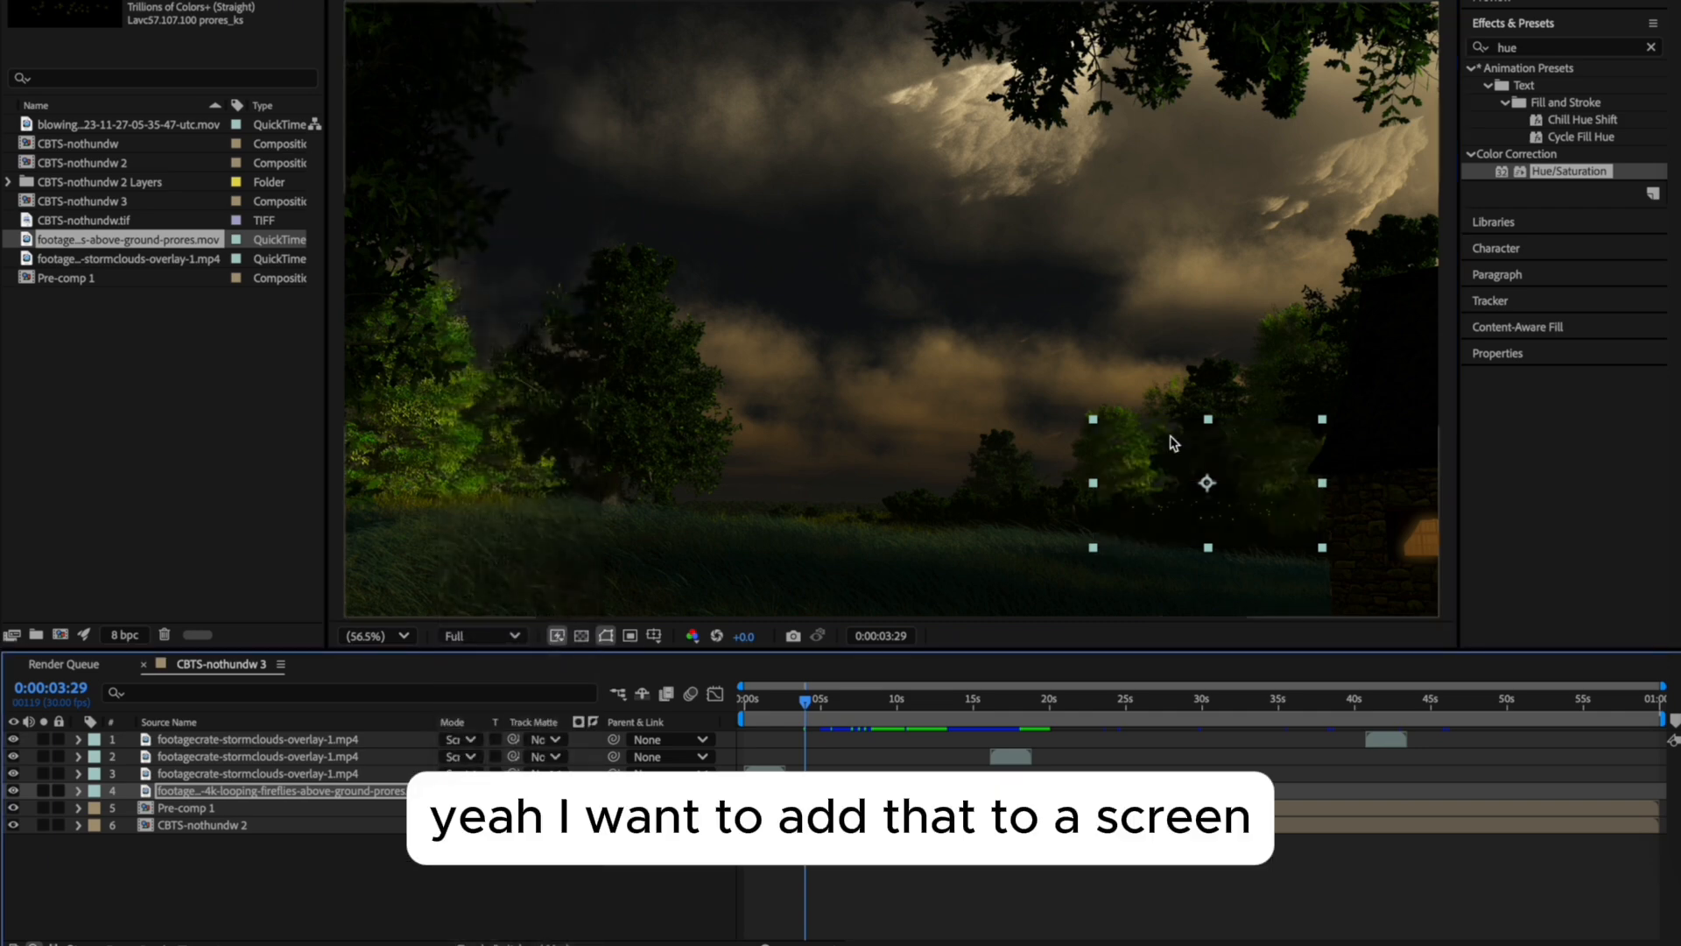
{"action": "left_click", "coordinate": [755, 691]}
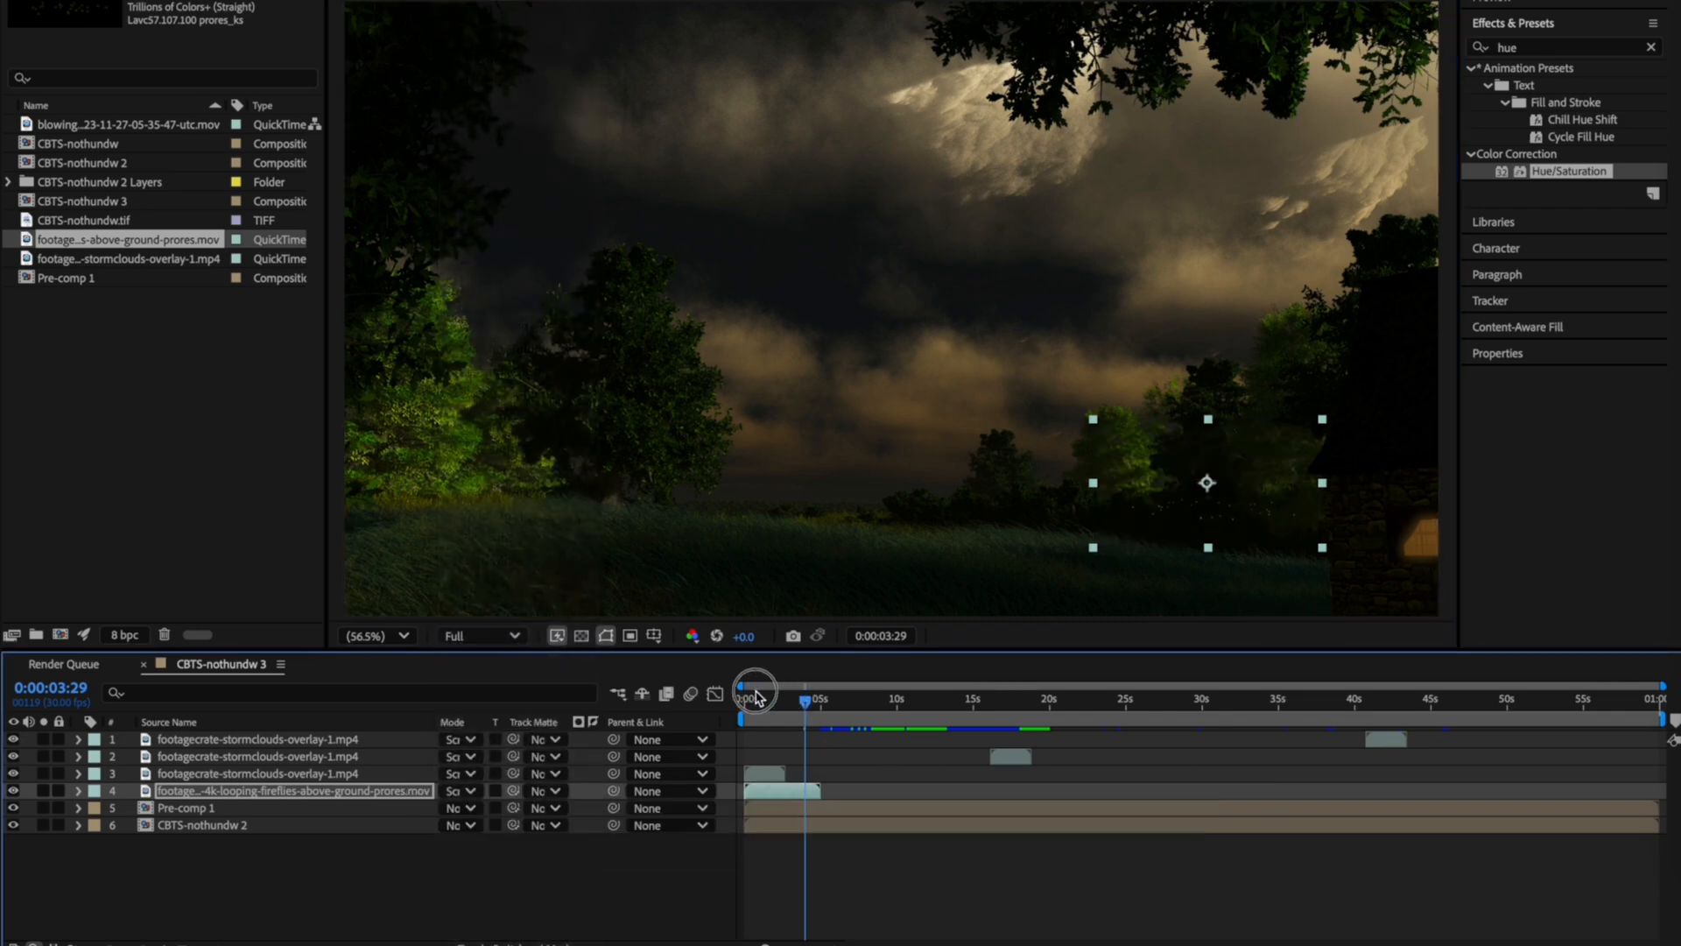
{"action": "left_click_drag", "start_coordinate": [762, 696], "coordinate": [733, 701]}
{"action": "key", "text": "space"}
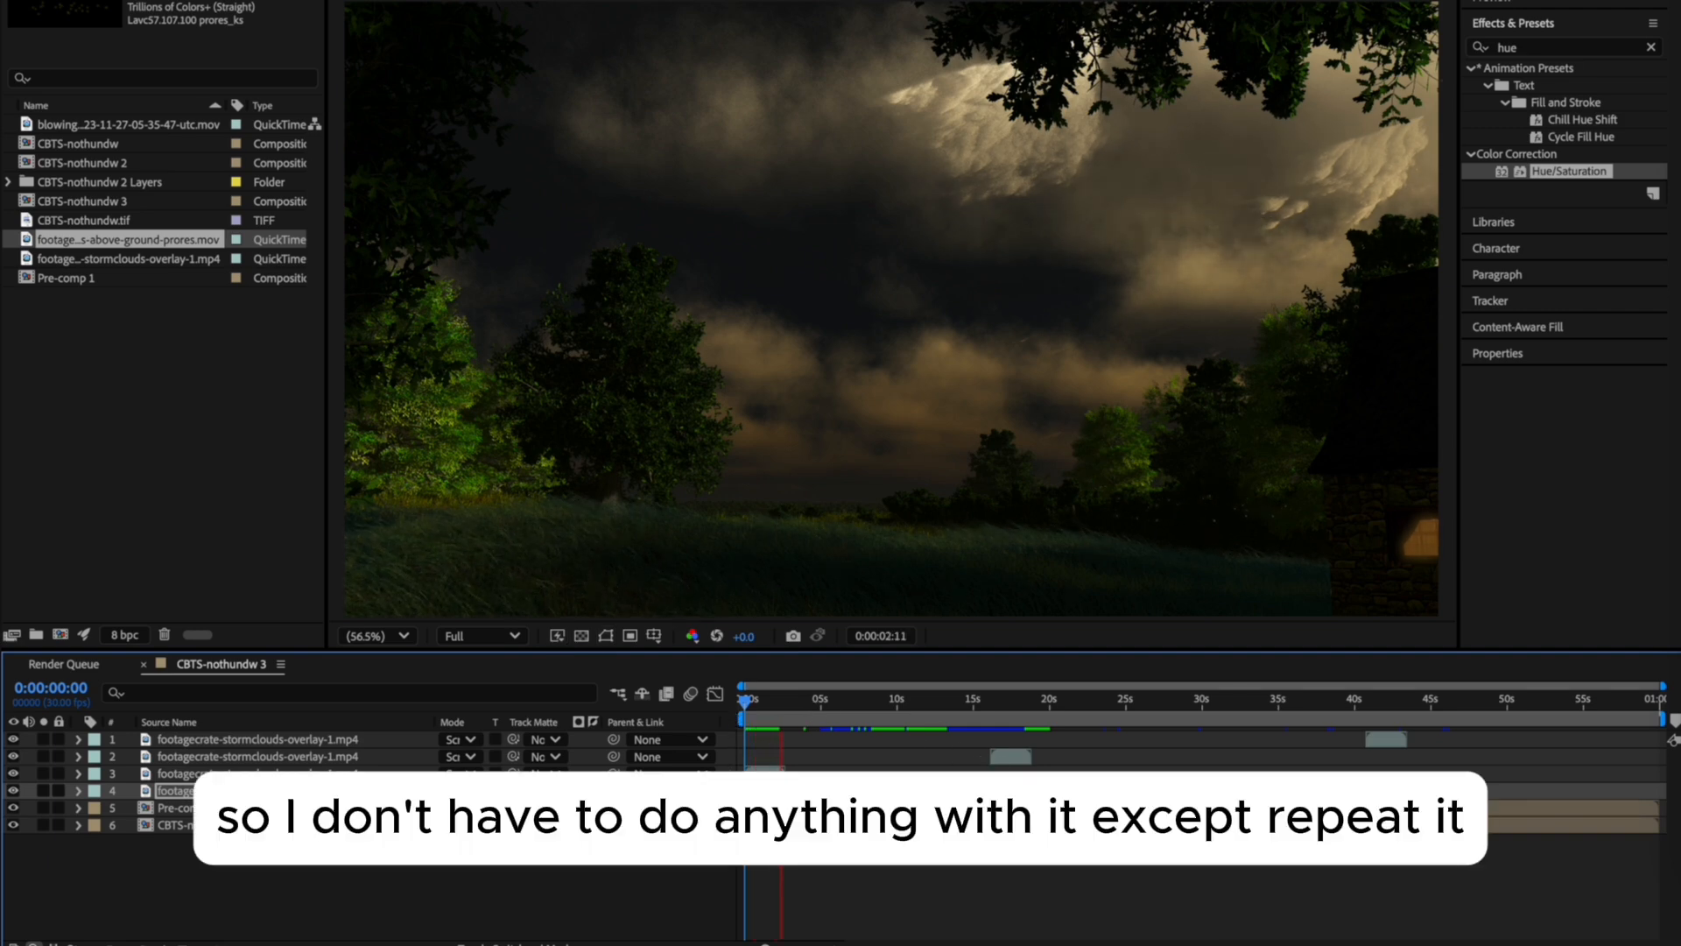
{"action": "key", "text": "space"}
{"action": "left_click", "coordinate": [1236, 513]}
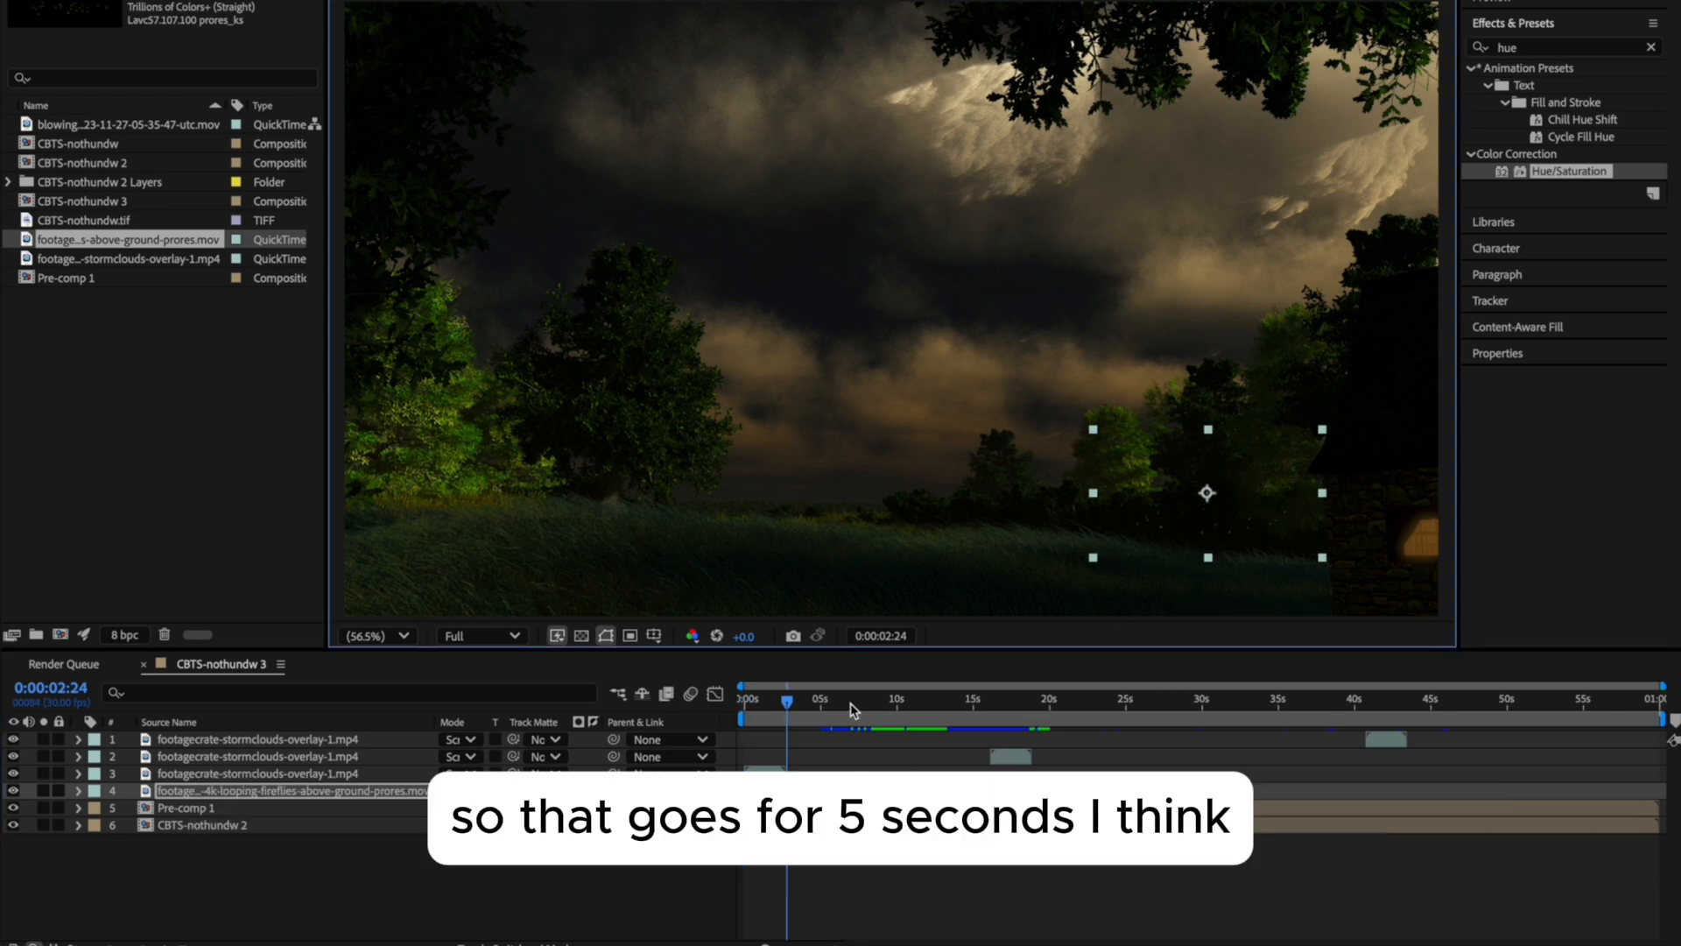
Check the exact duration of the fireflies layer in its Time Stretch settings, leaving the stretch factor at 100.
{"action": "right_click", "coordinate": [811, 789]}
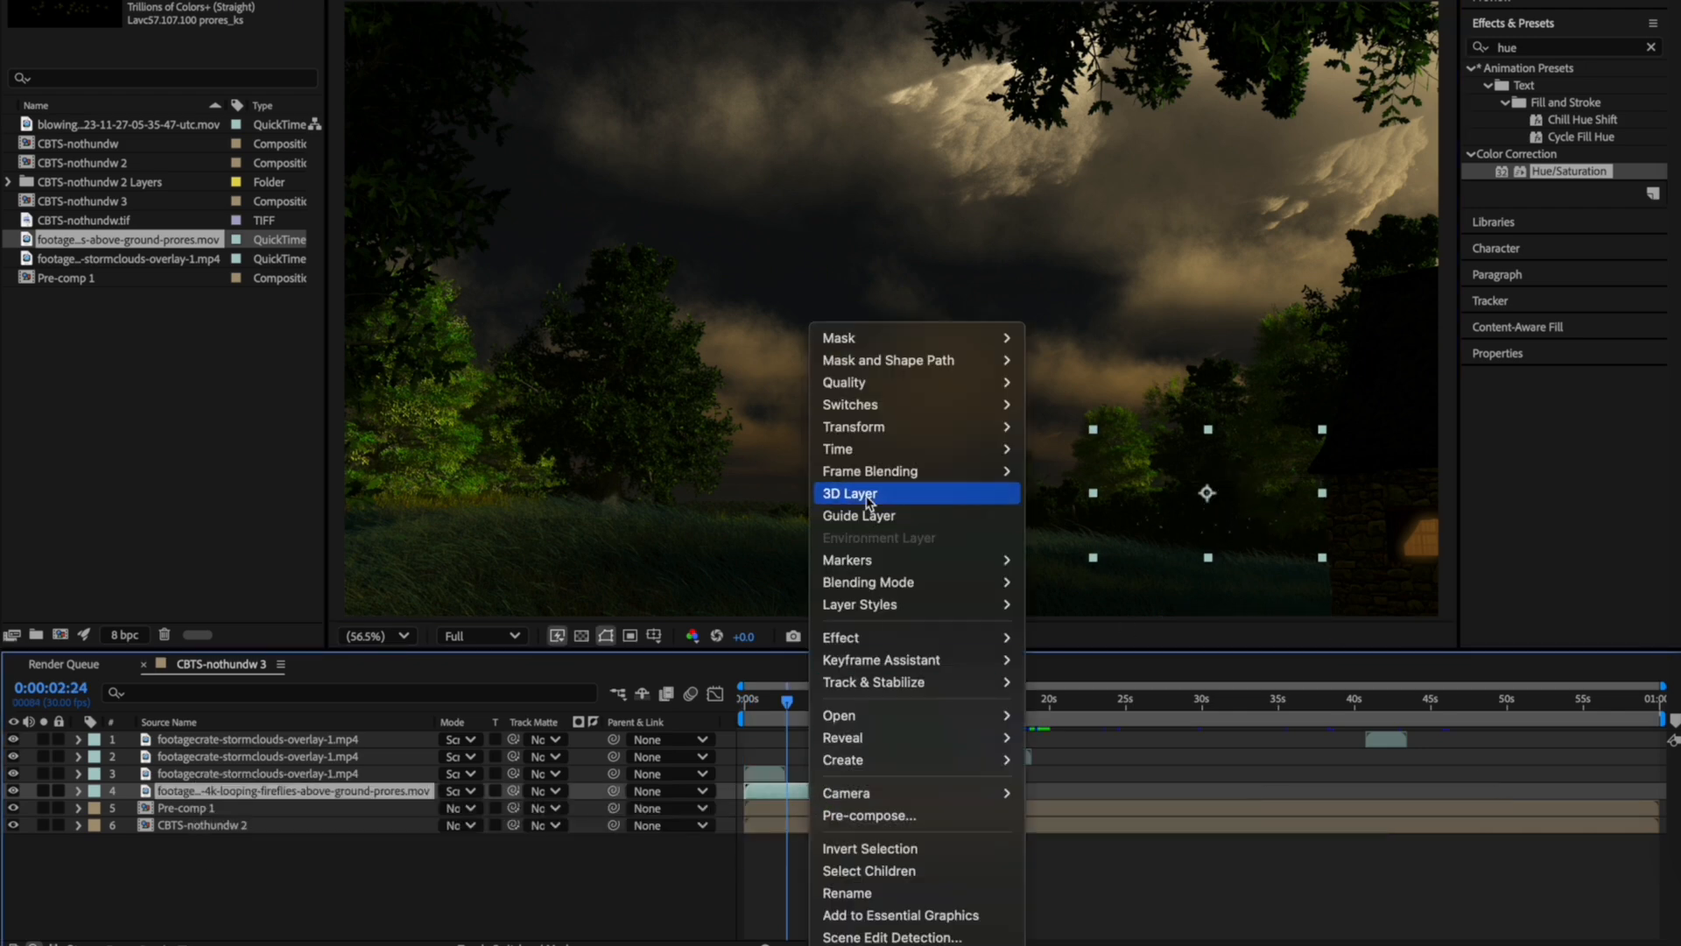
{"action": "mouse_move", "coordinate": [863, 459]}
{"action": "left_click", "coordinate": [1117, 473]}
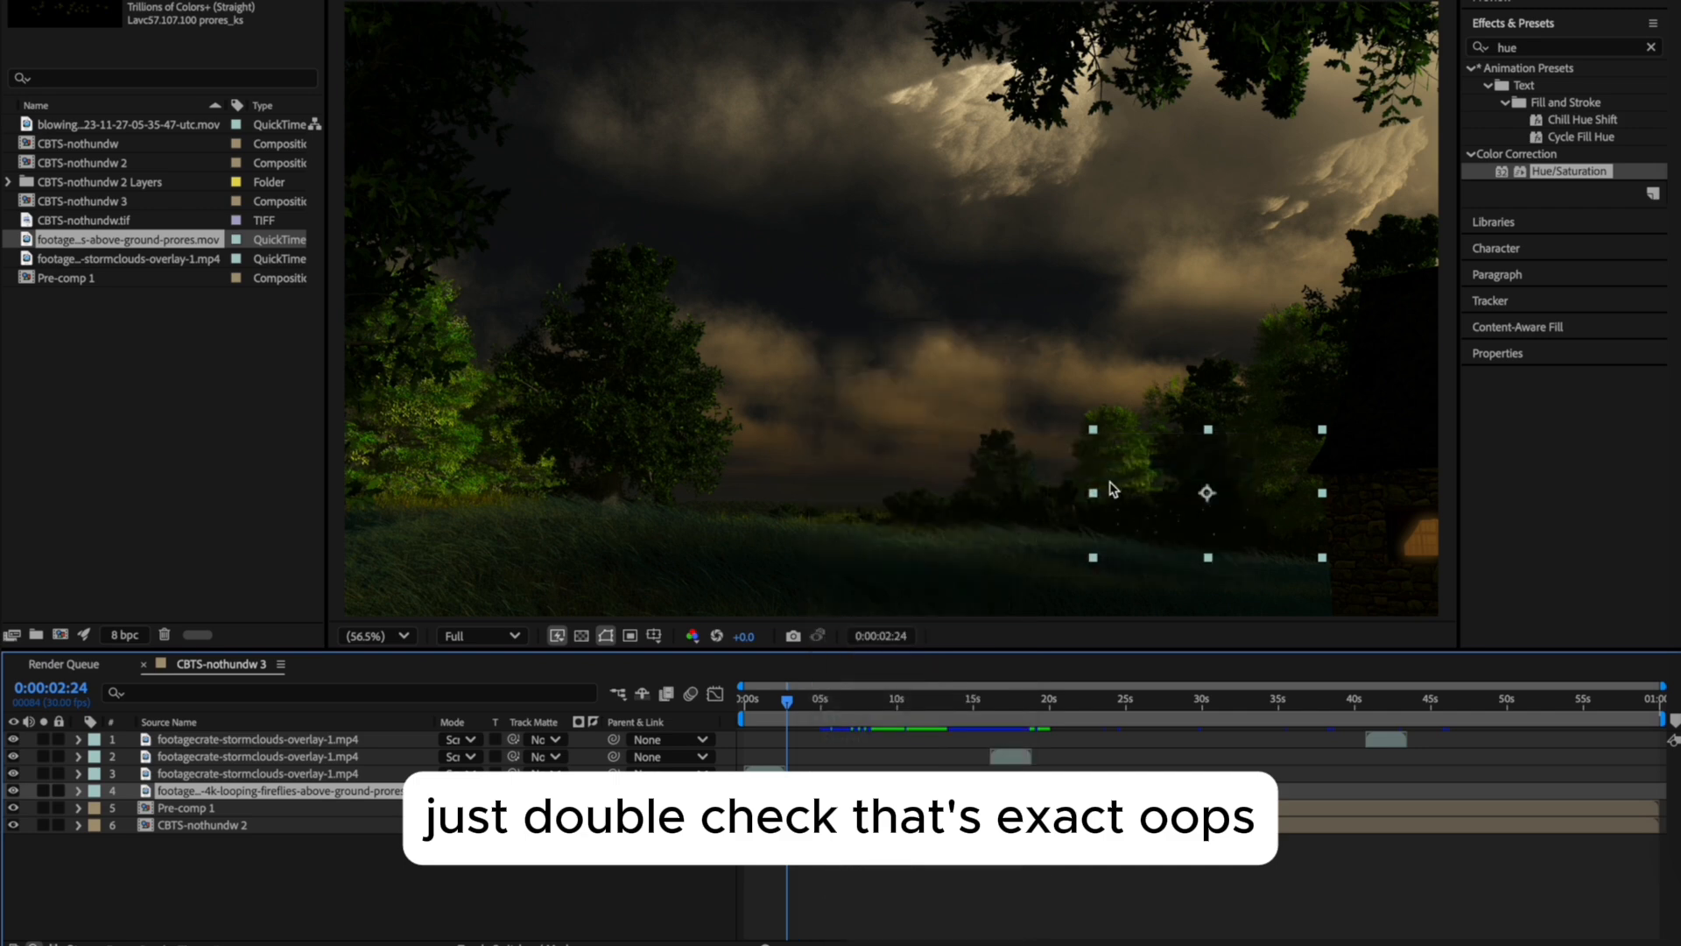
{"action": "right_click", "coordinate": [802, 790]}
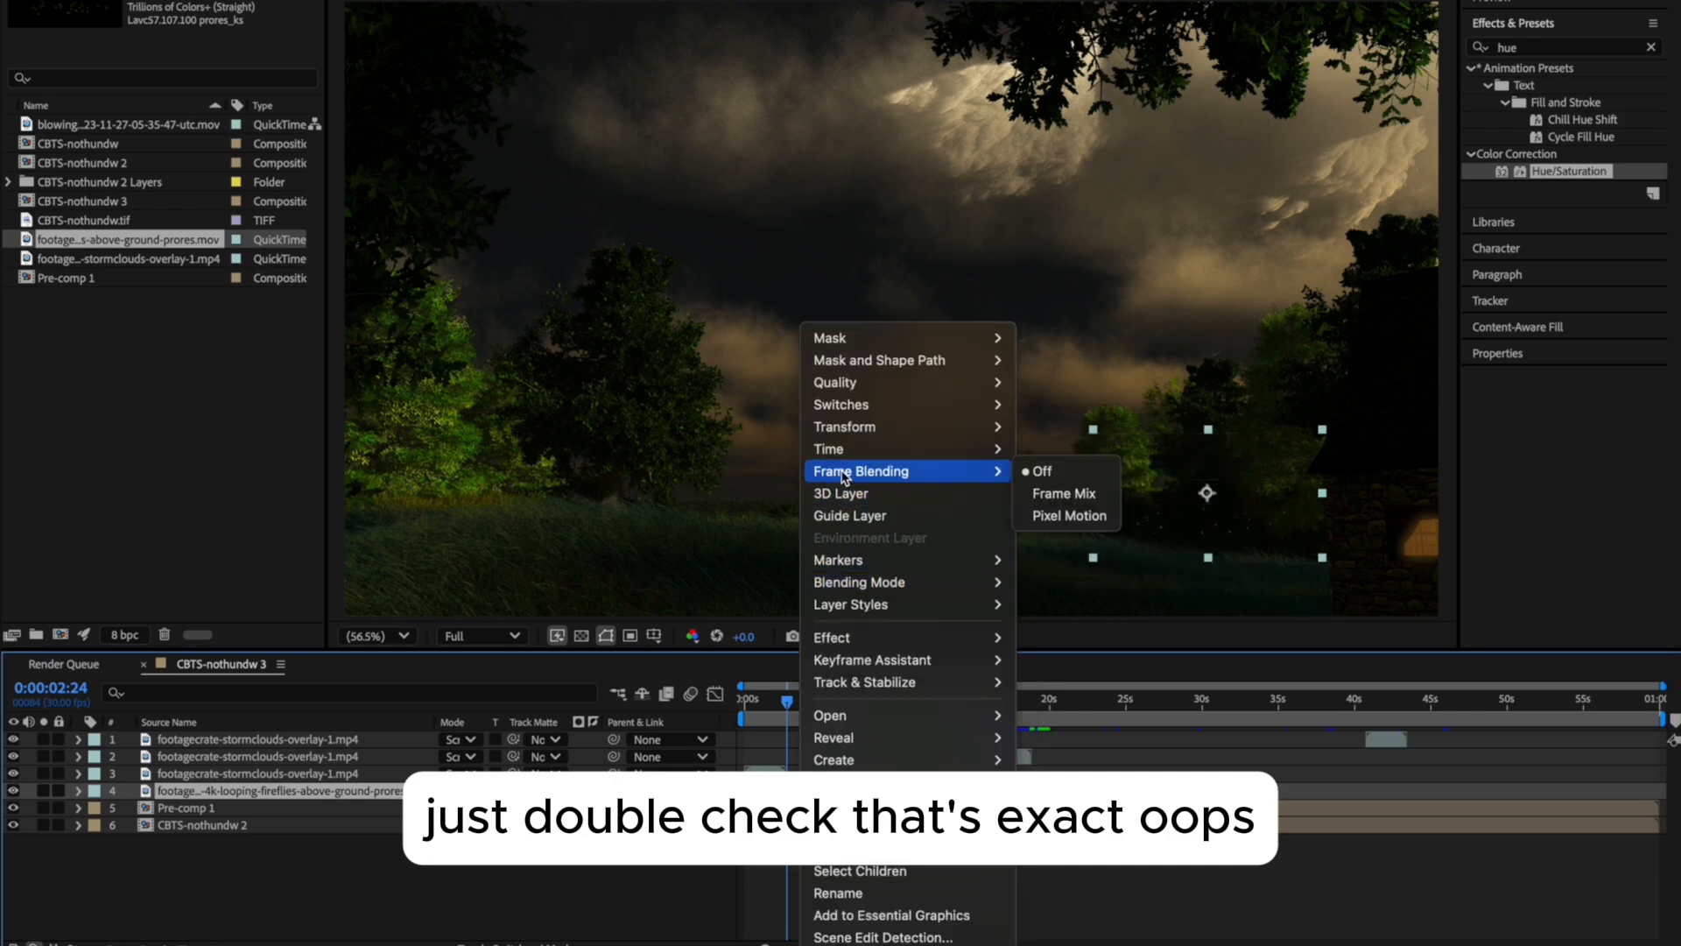
{"action": "mouse_move", "coordinate": [963, 448]}
{"action": "left_click", "coordinate": [1104, 493]}
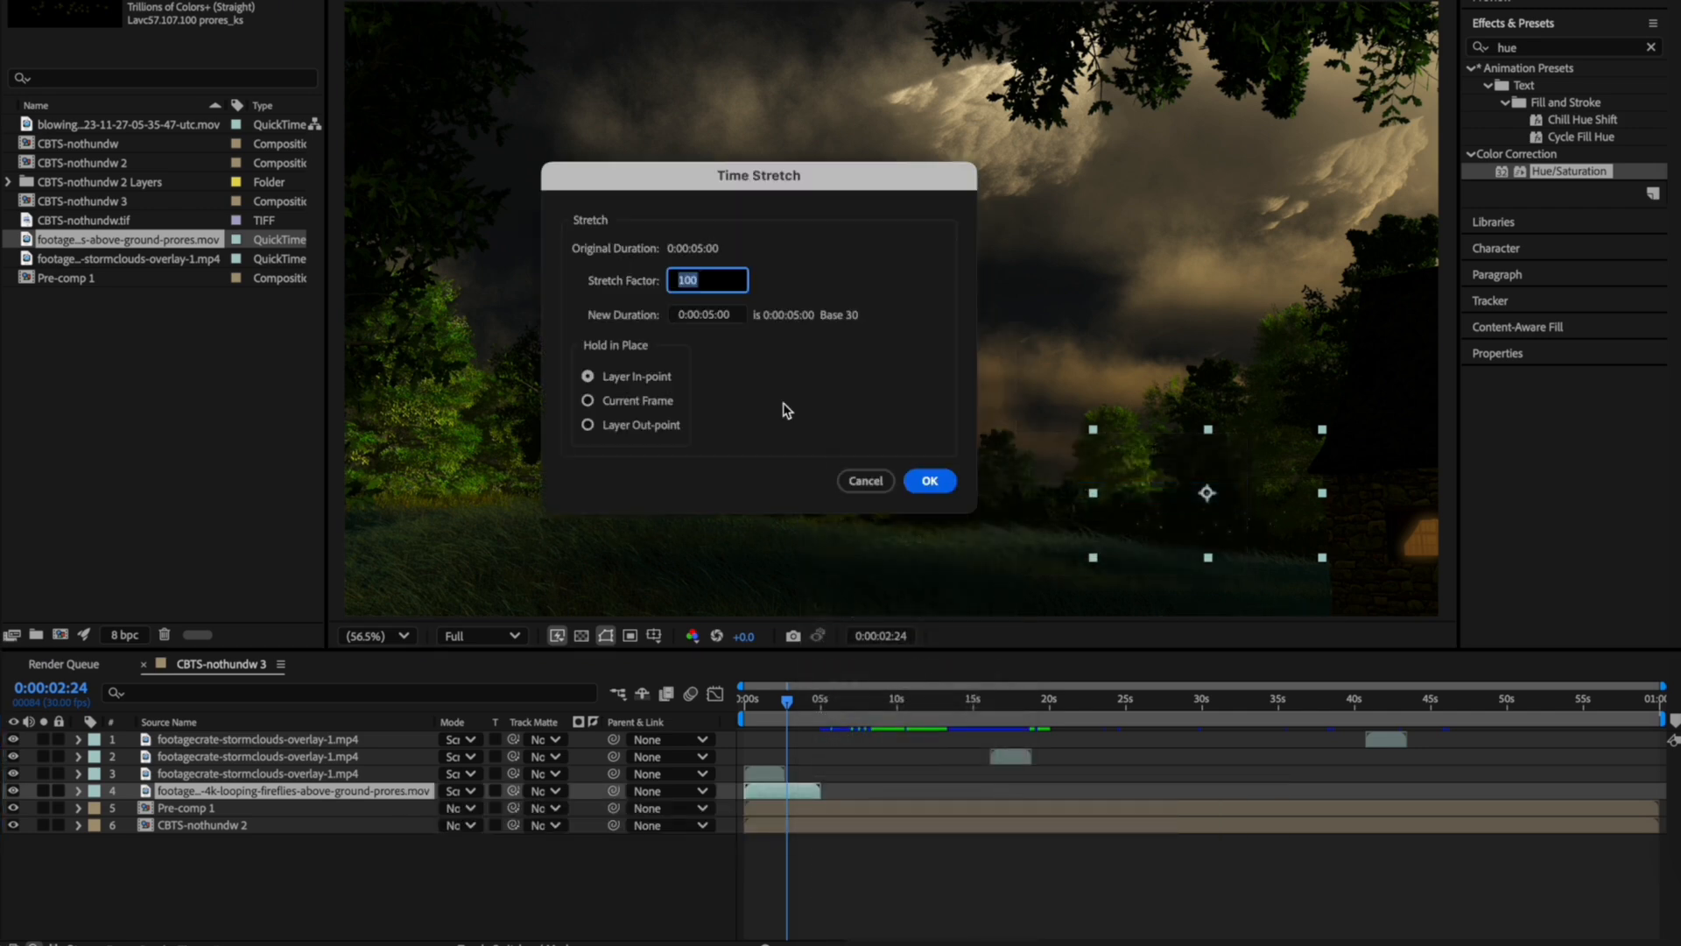
{"action": "left_click", "coordinate": [935, 487]}
Duplicate the fireflies layer and start the copy at about 5 seconds, where the first clip ends.
{"action": "key", "text": "space"}
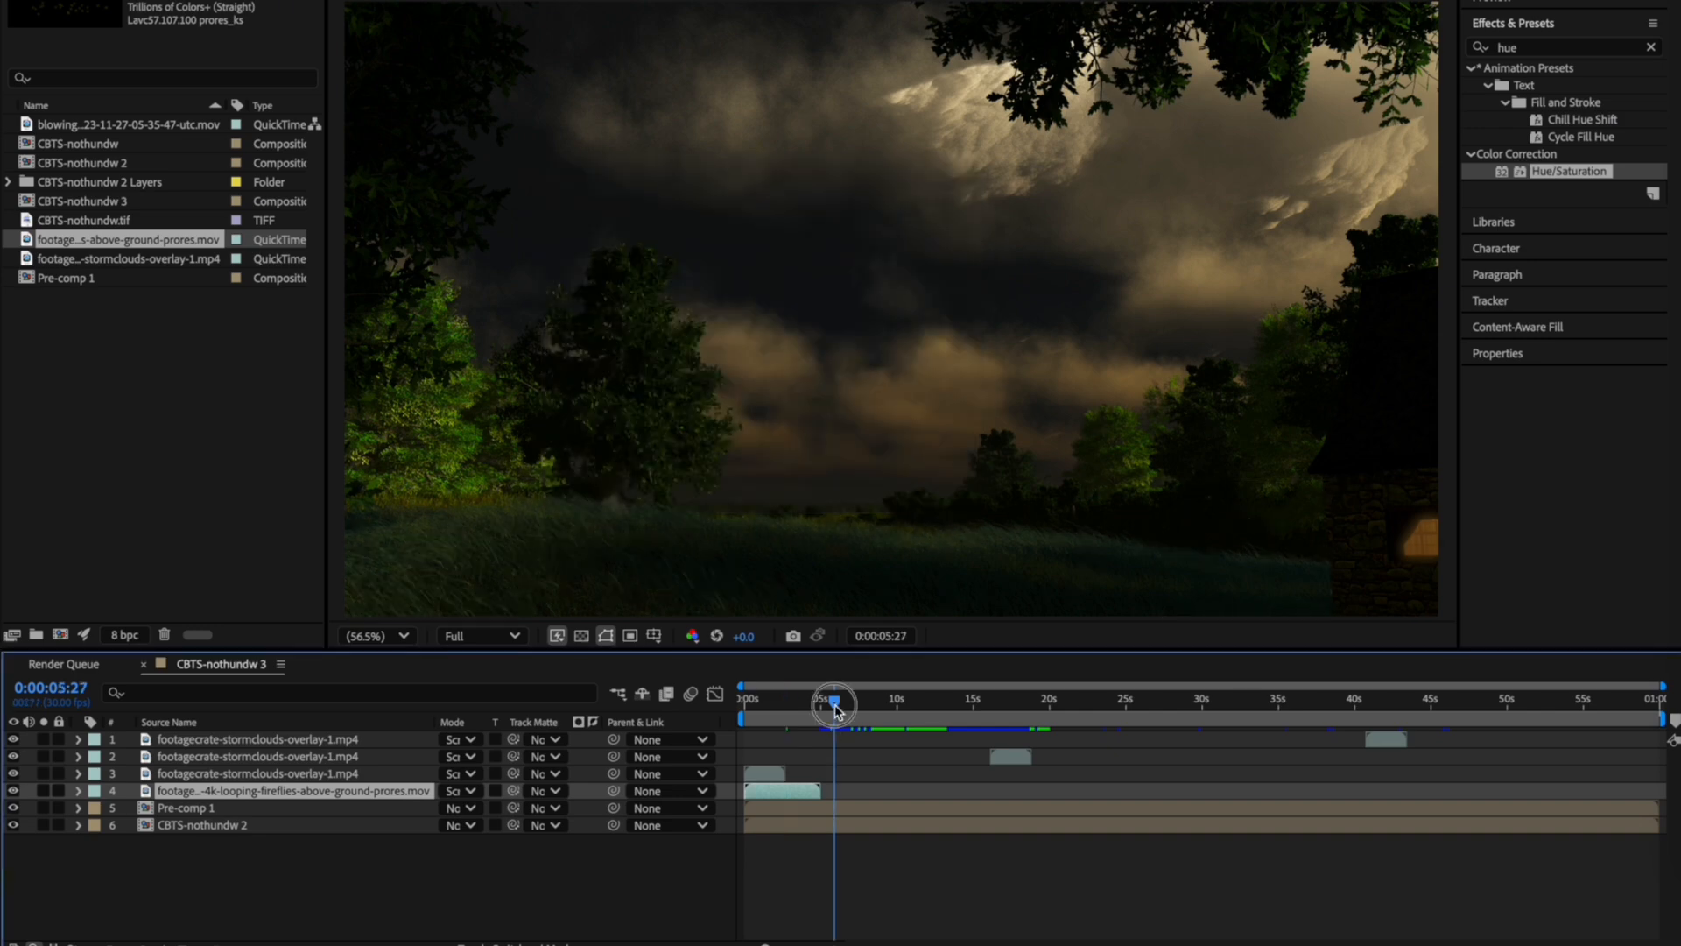
{"action": "key", "text": "ctrl+d"}
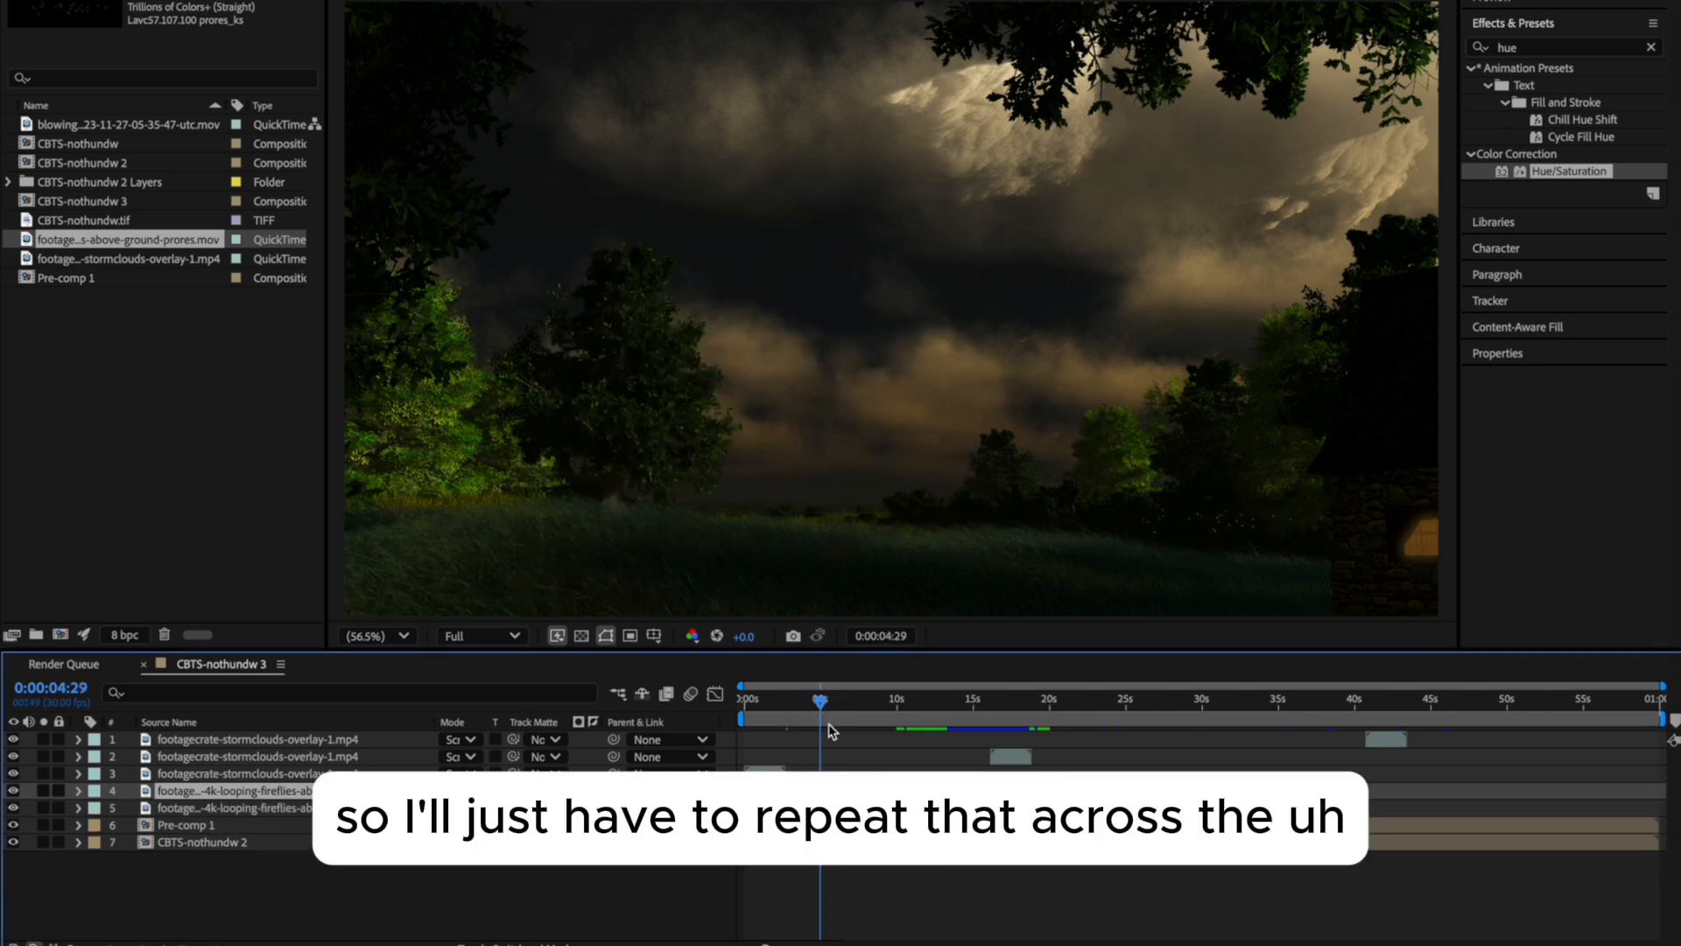
{"action": "left_click_drag", "start_coordinate": [820, 700], "coordinate": [813, 705]}
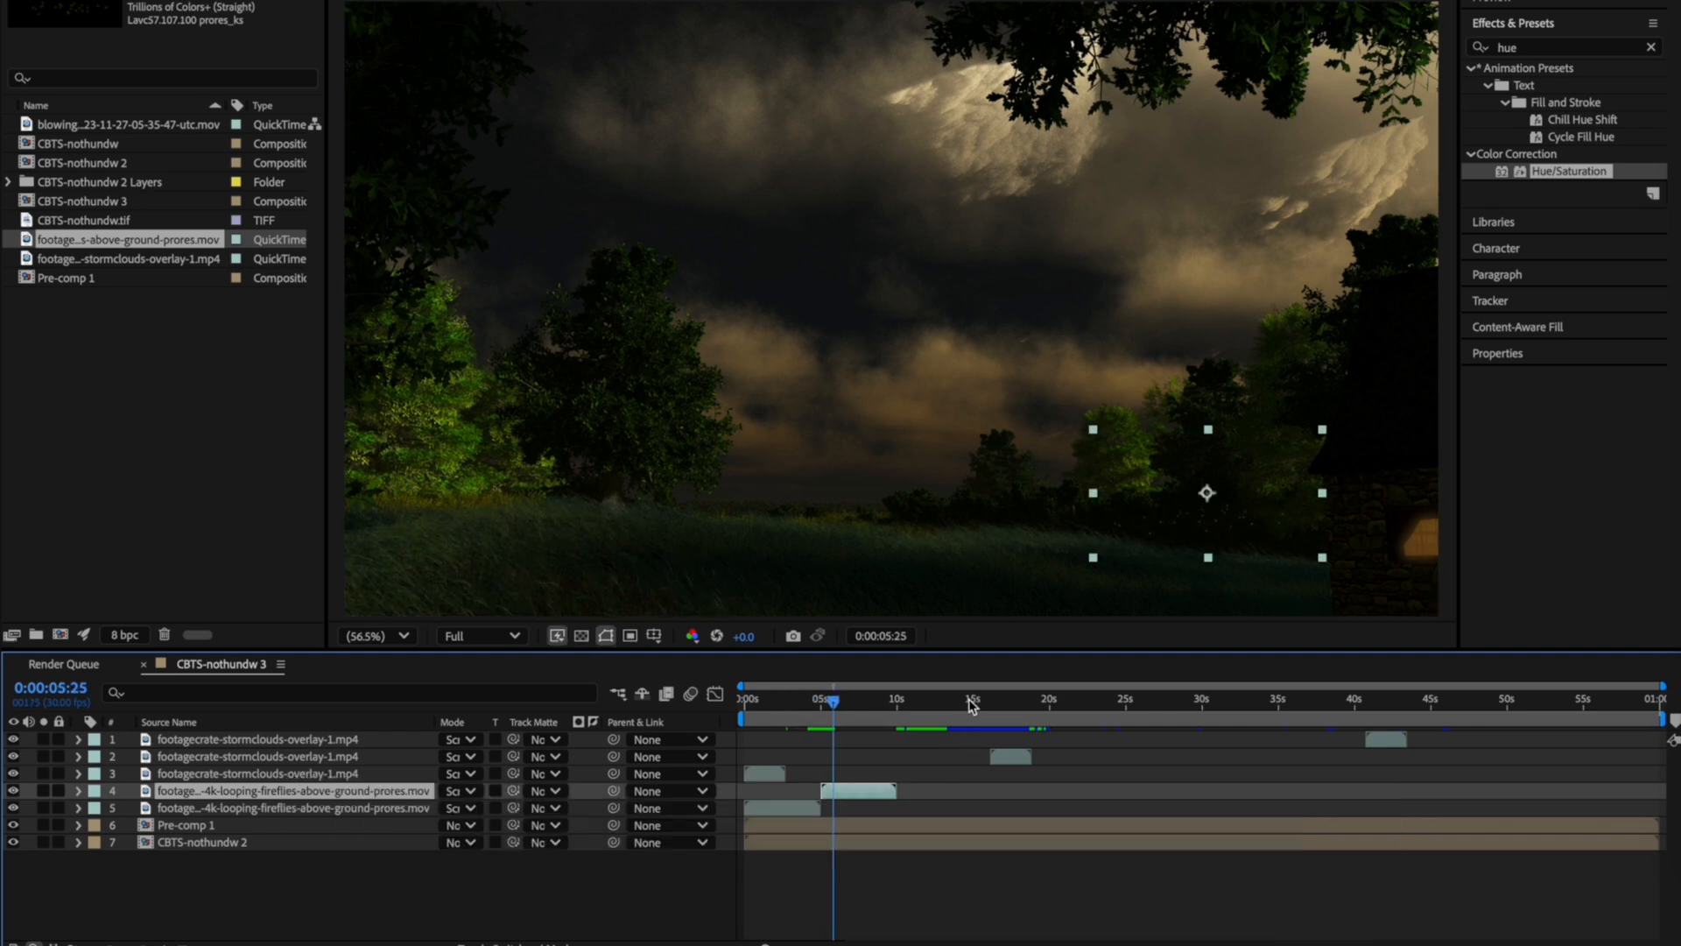
Duplicate both fireflies layers and shift the copies to follow the originals, covering about 10 to 20 seconds.
{"action": "left_click", "coordinate": [905, 703]}
{"action": "left_click_drag", "start_coordinate": [905, 703], "coordinate": [896, 700]}
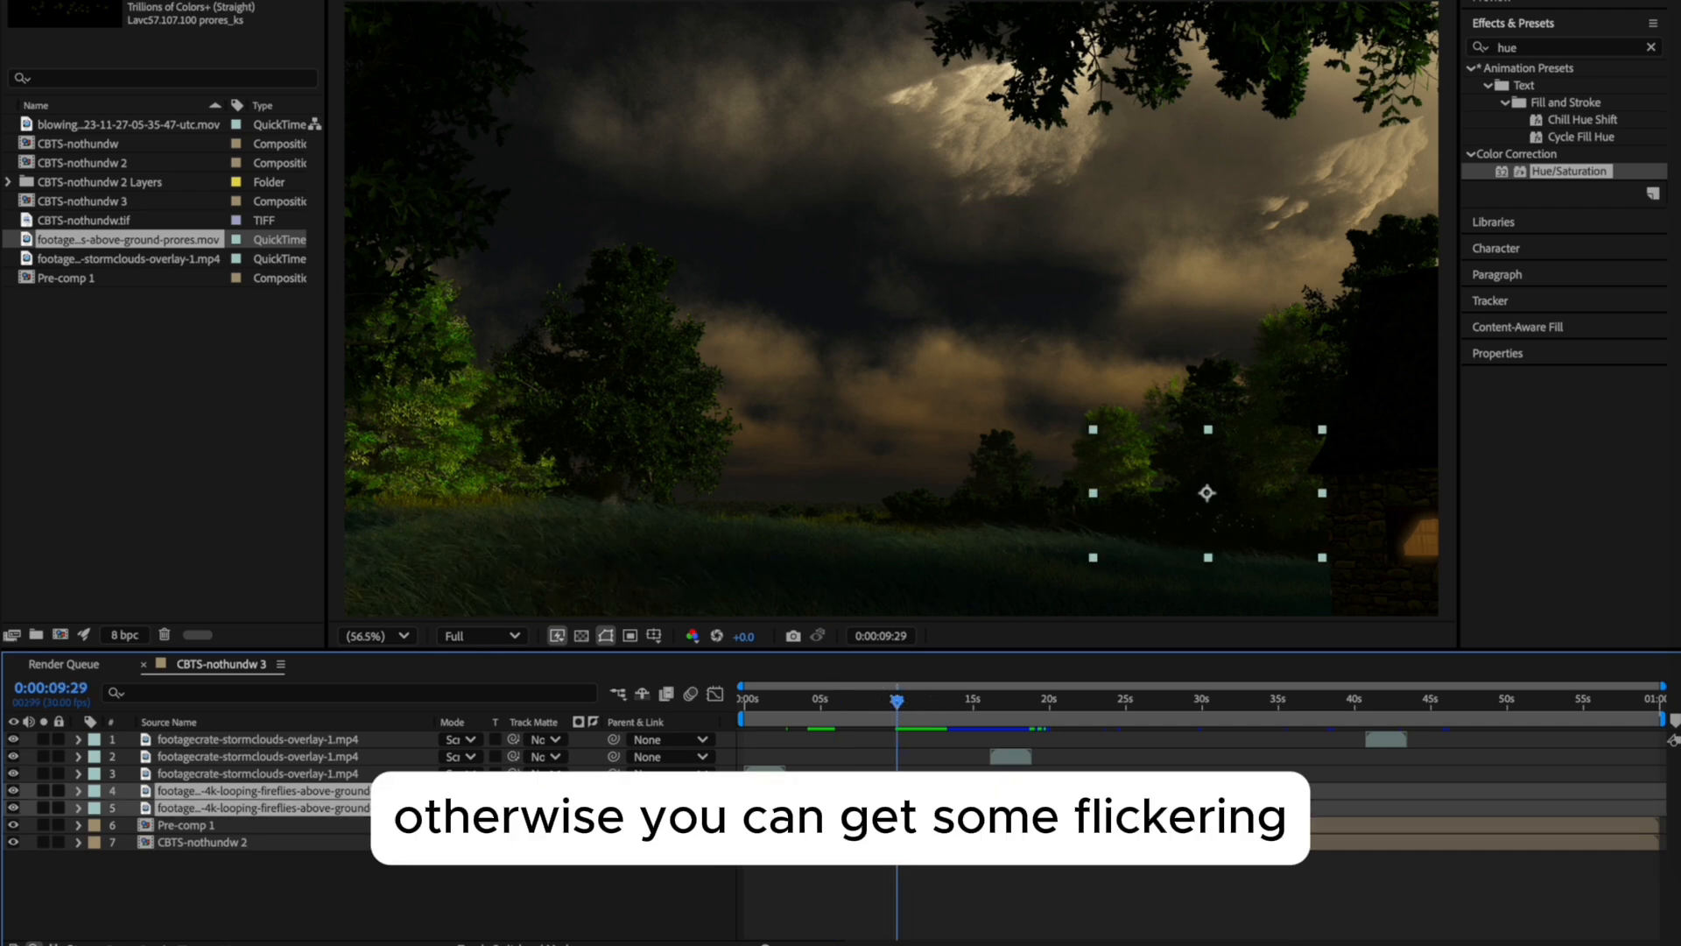
{"action": "key", "text": "ctrl+d"}
{"action": "left_click_drag", "start_coordinate": [774, 825], "coordinate": [909, 830]}
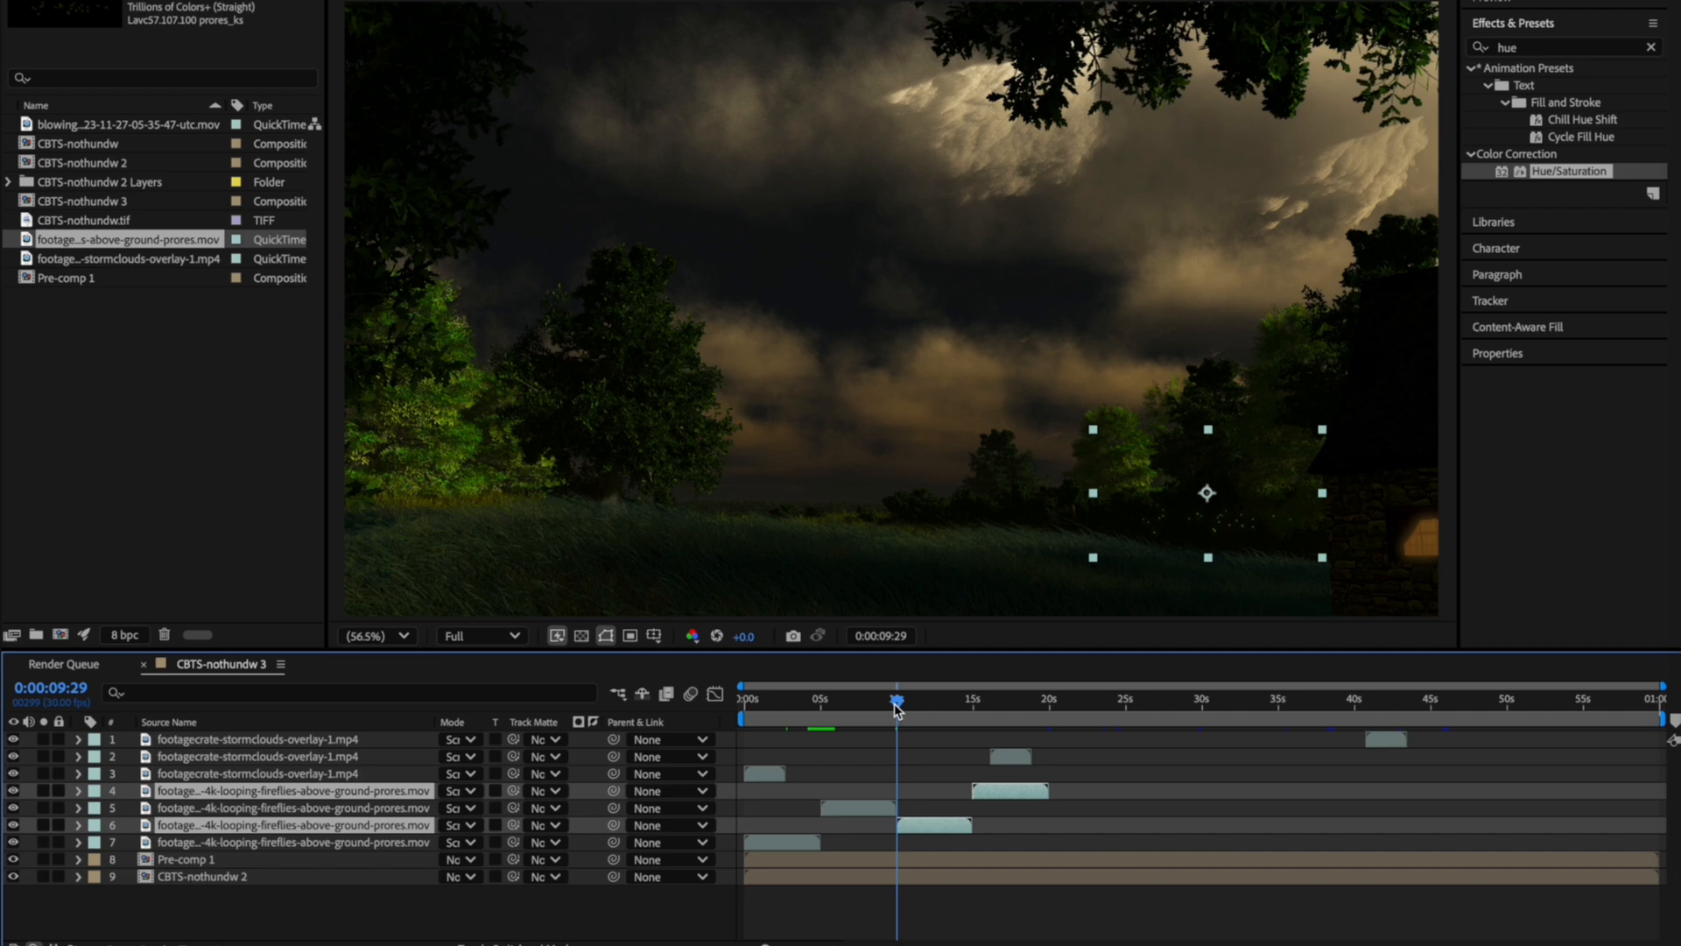
Preview the fireflies join at about 10 seconds and shift the two selected copies to tighten the seam.
{"action": "left_click_drag", "start_coordinate": [895, 707], "coordinate": [881, 710]}
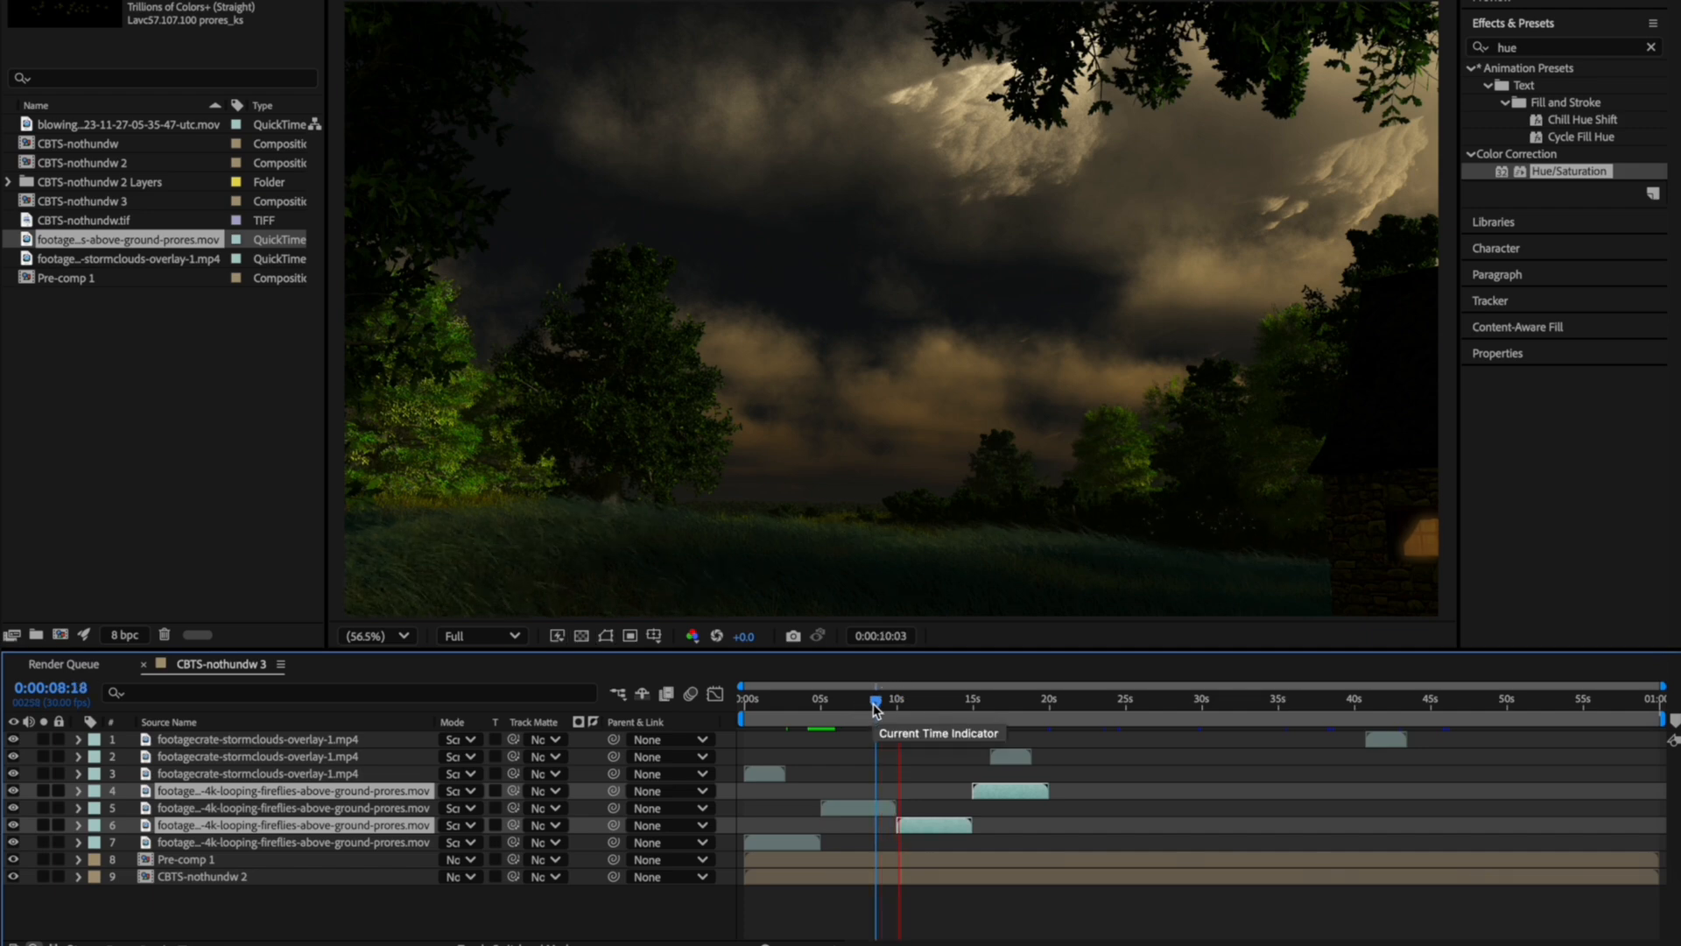
{"action": "key", "text": "space"}
{"action": "left_click_drag", "start_coordinate": [764, 945], "coordinate": [790, 945]}
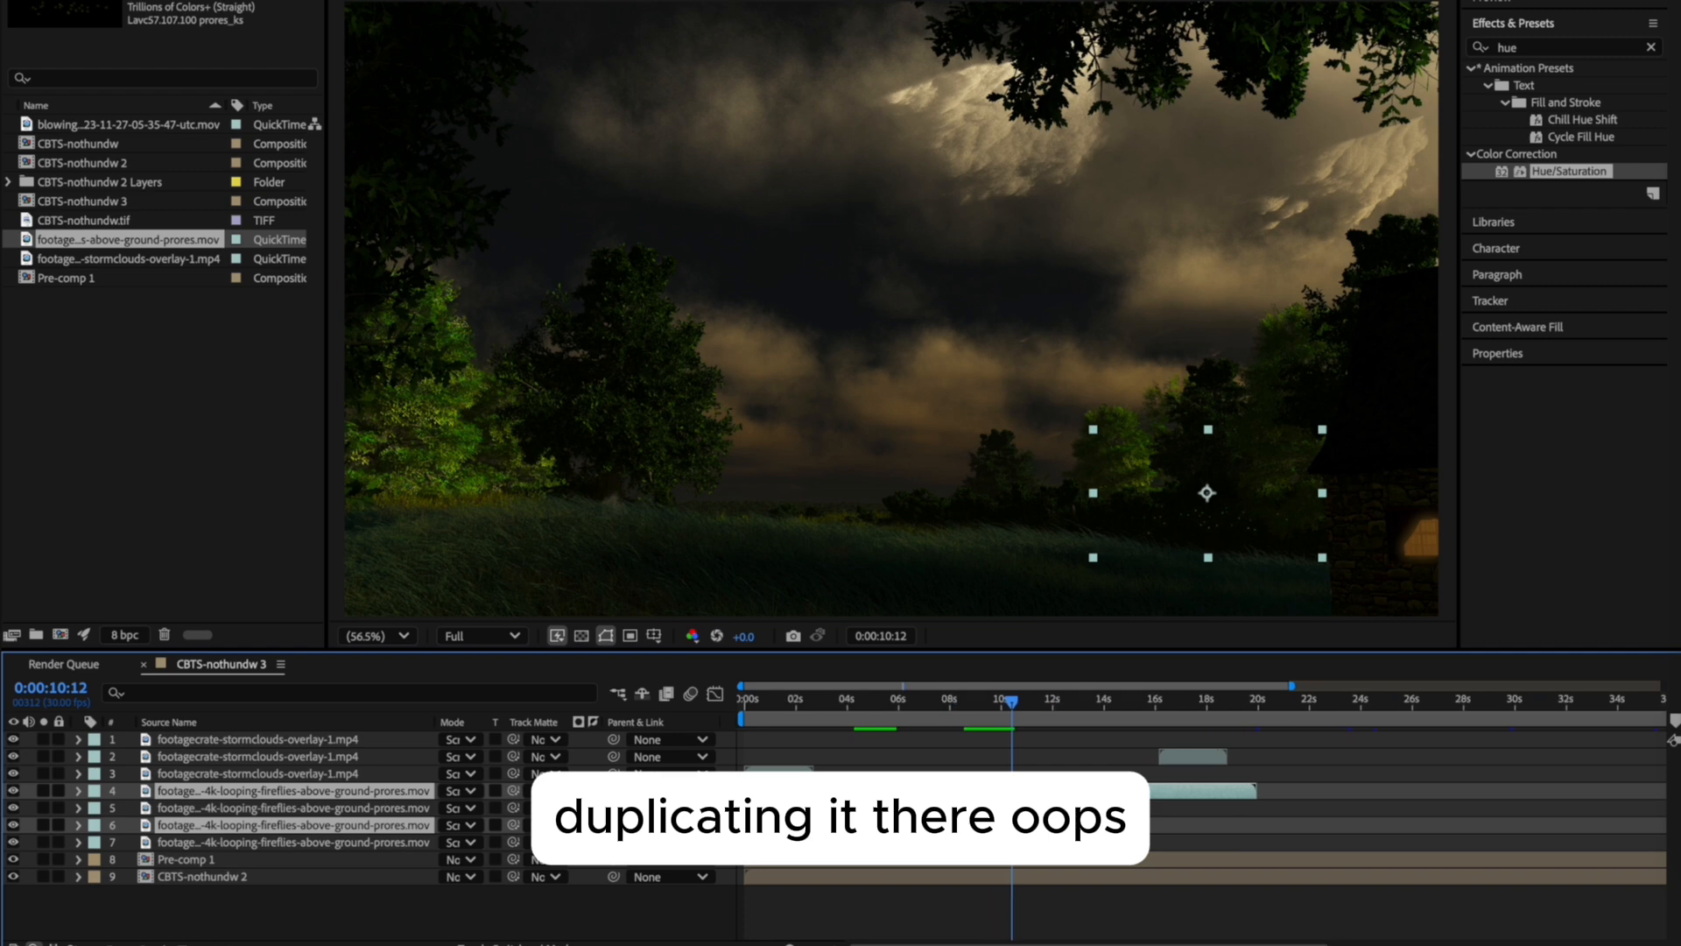
{"action": "key", "text": "="}
{"action": "key", "text": "="}
{"action": "left_click_drag", "start_coordinate": [1237, 817], "coordinate": [1109, 817]}
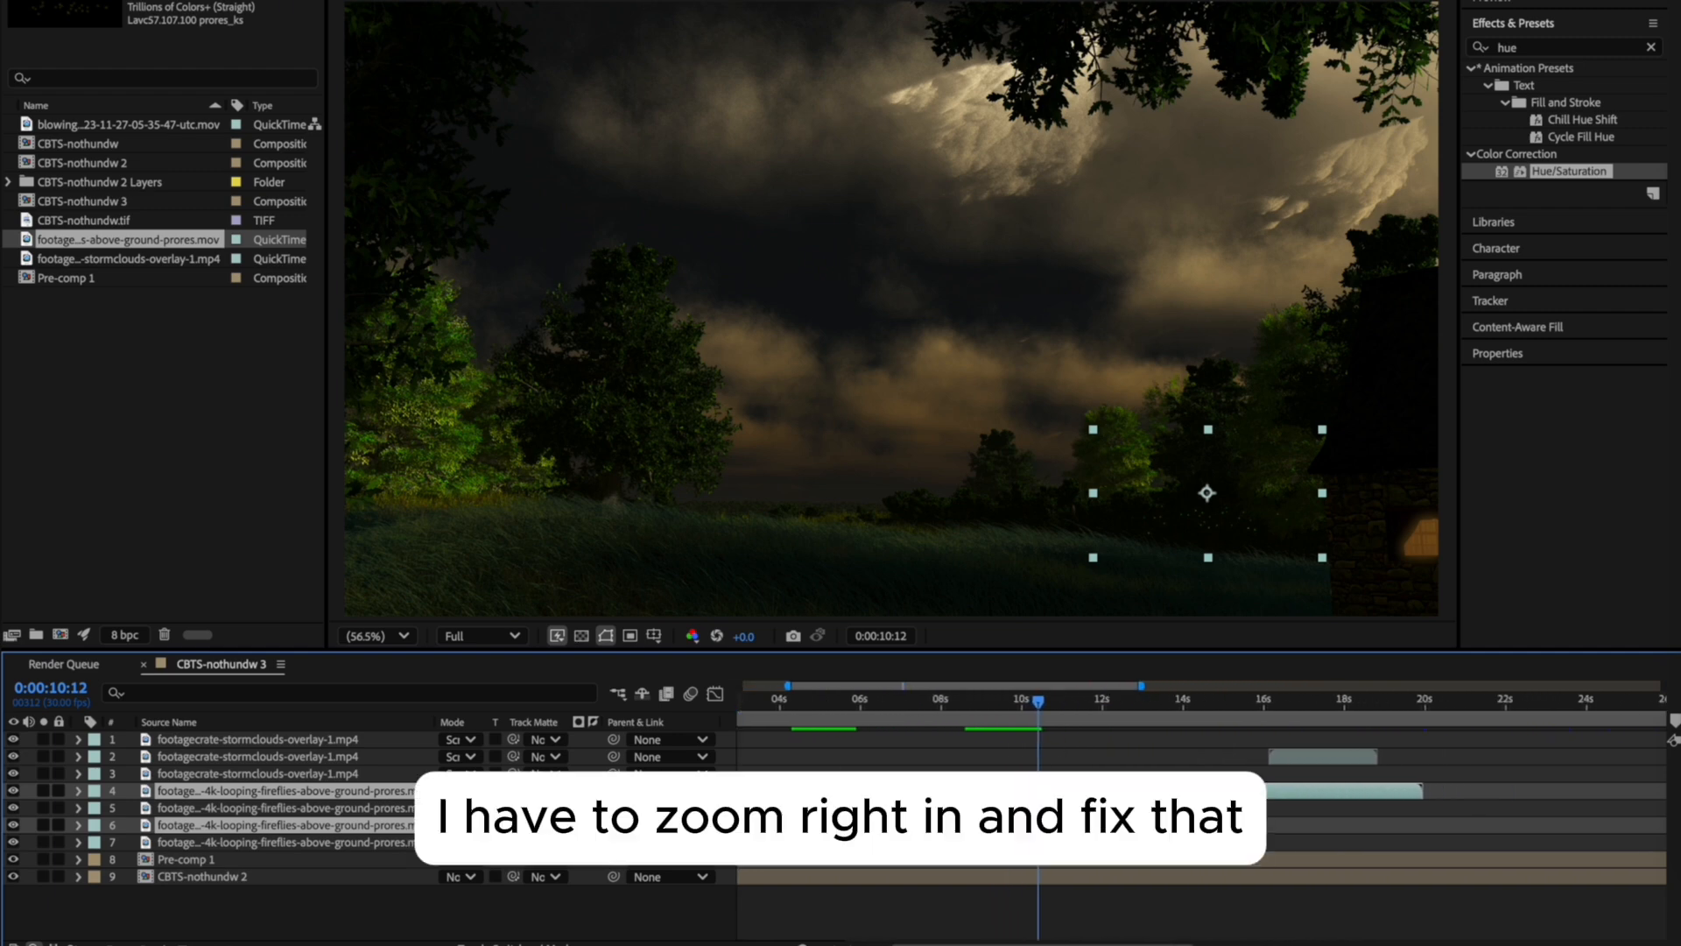
{"action": "left_click", "coordinate": [1041, 831]}
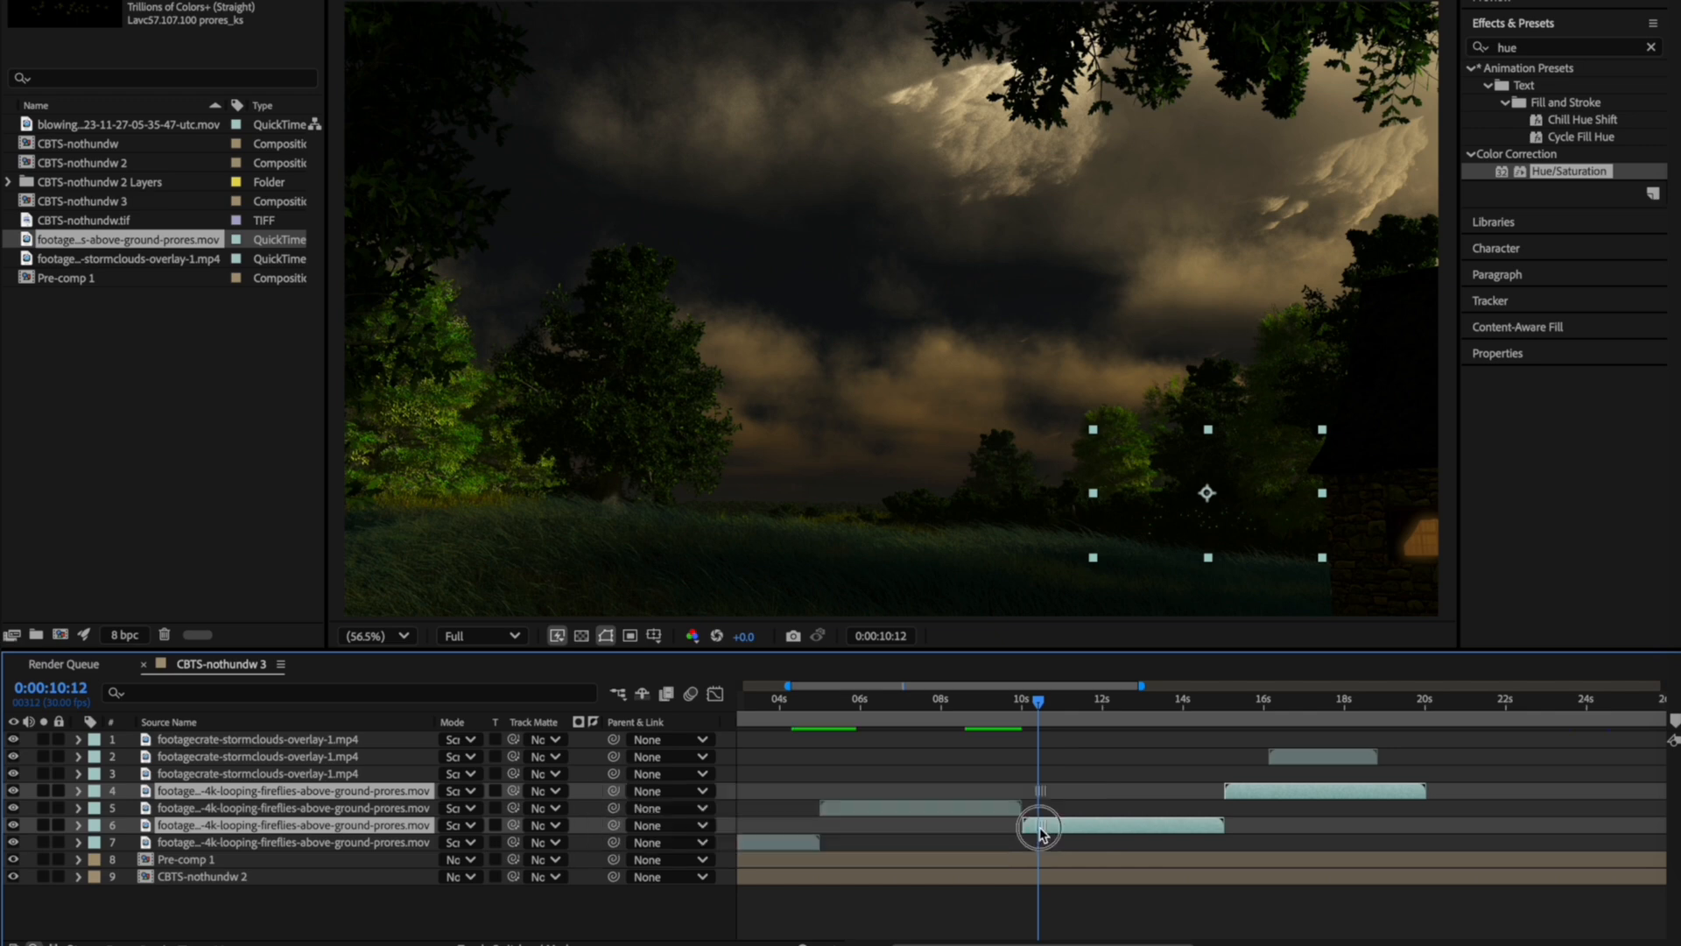
Recheck the 10-second join and nudge the two selected fireflies copies slightly earlier to meet the end of the second clip.
{"action": "left_click_drag", "start_coordinate": [1037, 701], "coordinate": [1002, 707]}
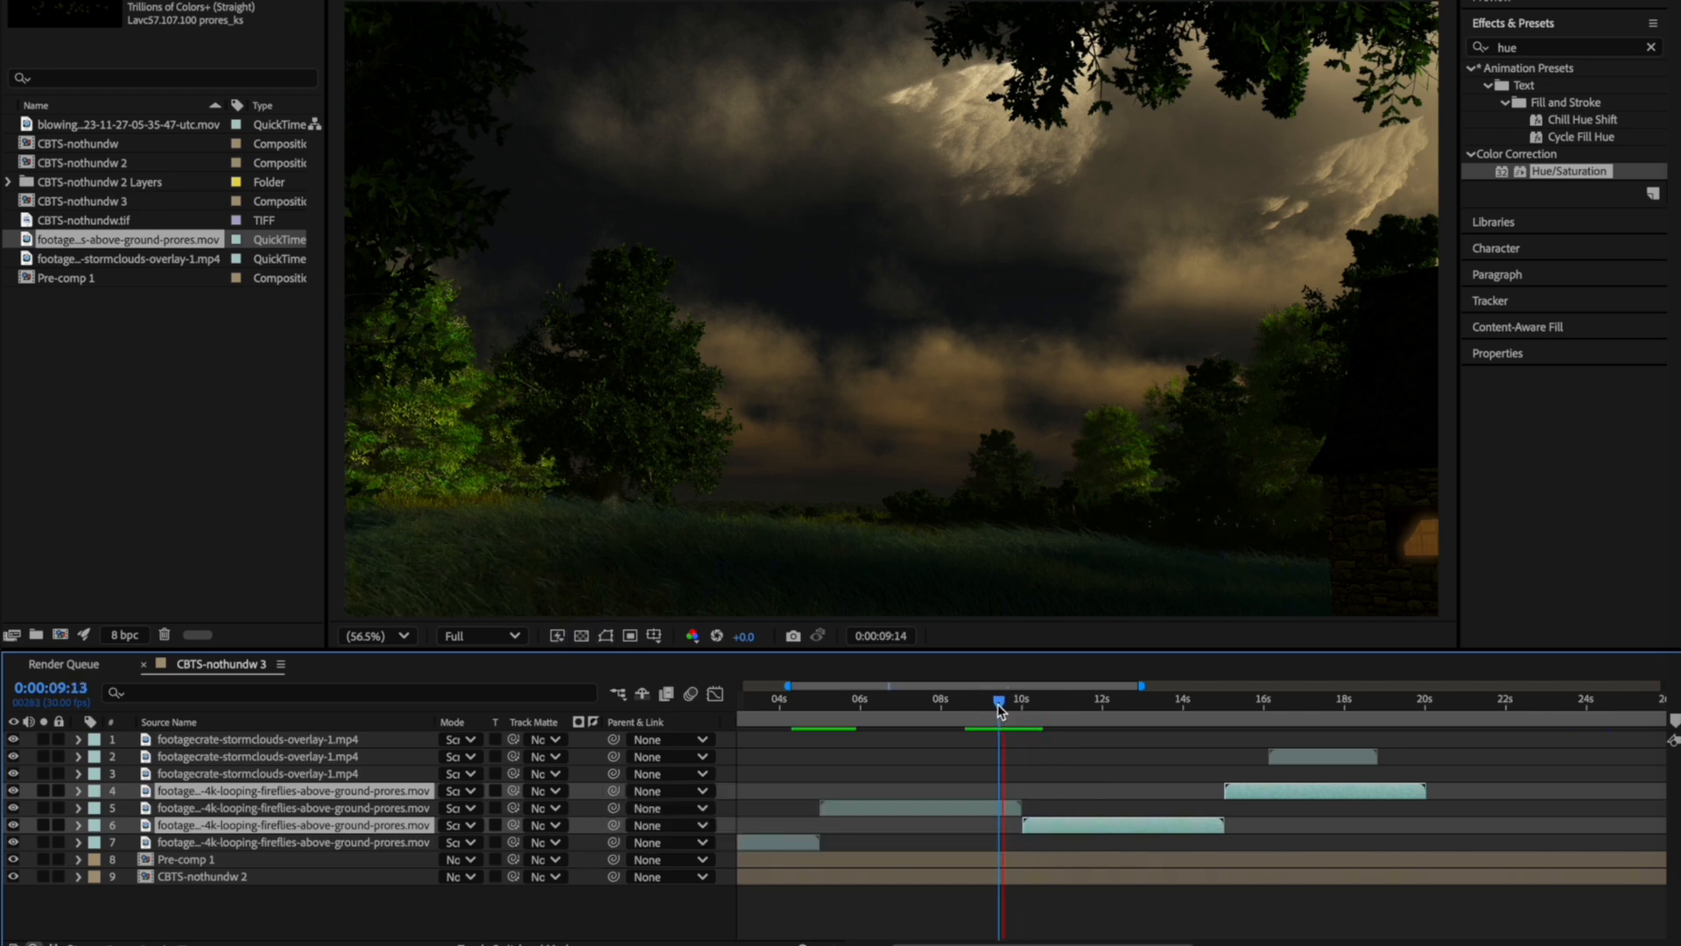
{"action": "key", "text": "space"}
{"action": "key", "text": "space"}
{"action": "scroll", "coordinate": [1039, 837], "scroll_direction": "up", "scroll_amount": 5}
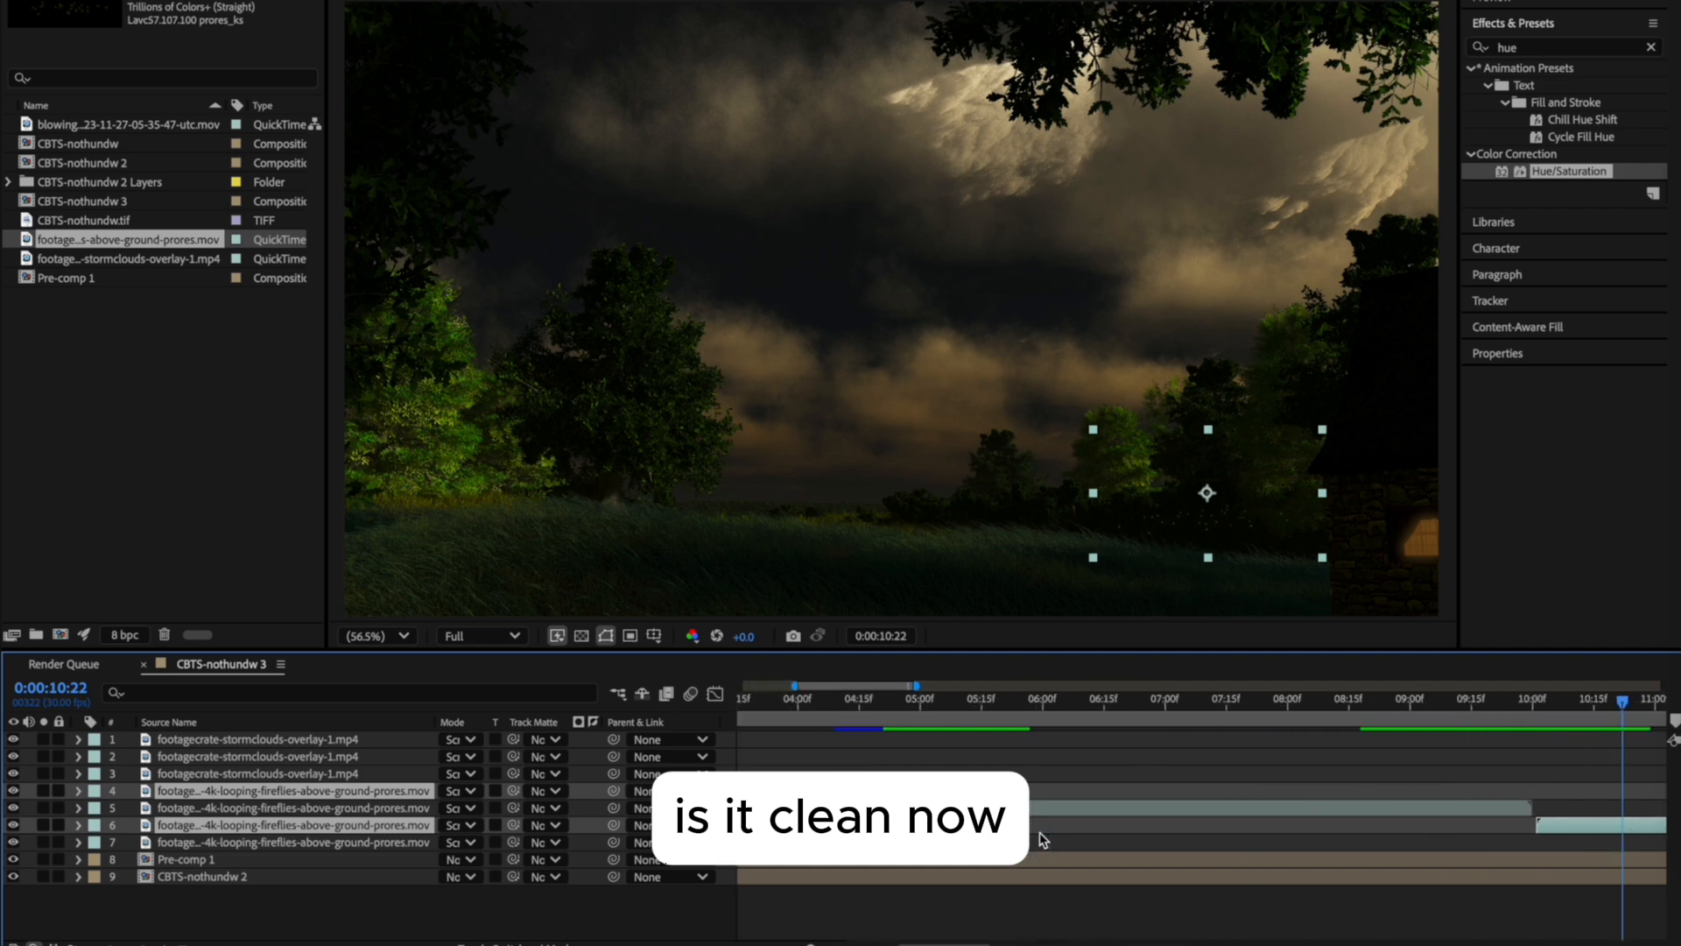
{"action": "scroll", "coordinate": [1037, 837], "scroll_direction": "right", "scroll_amount": 4}
{"action": "scroll", "coordinate": [1036, 828], "scroll_direction": "right", "scroll_amount": 5}
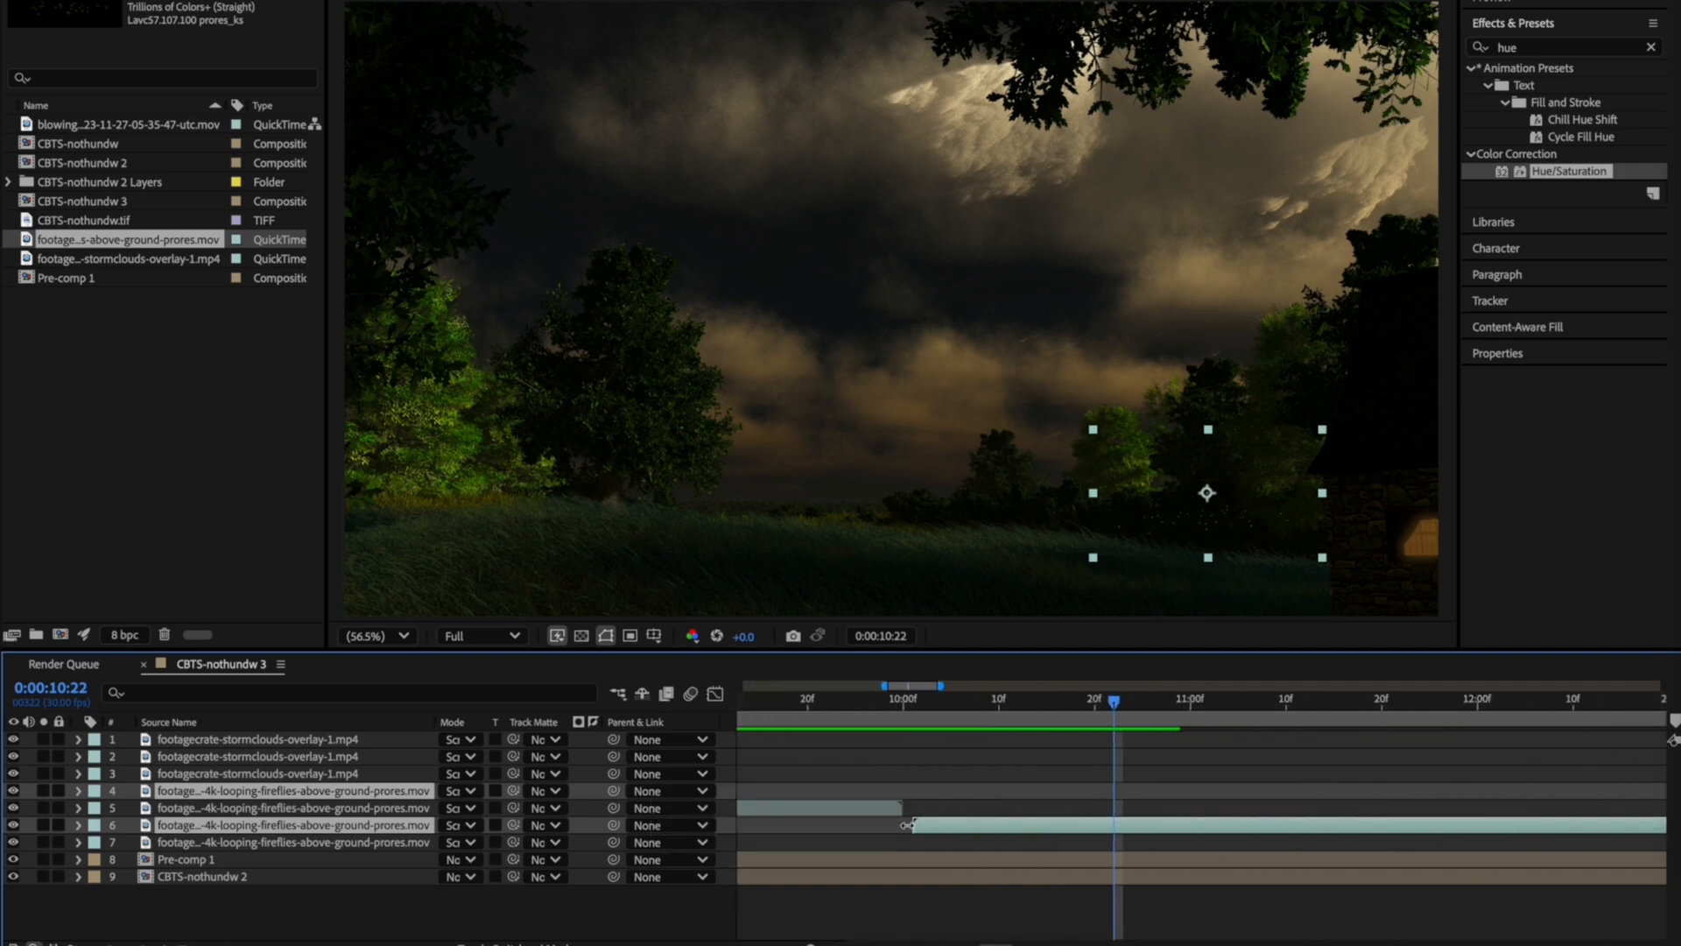
{"action": "left_click_drag", "start_coordinate": [923, 828], "coordinate": [912, 827]}
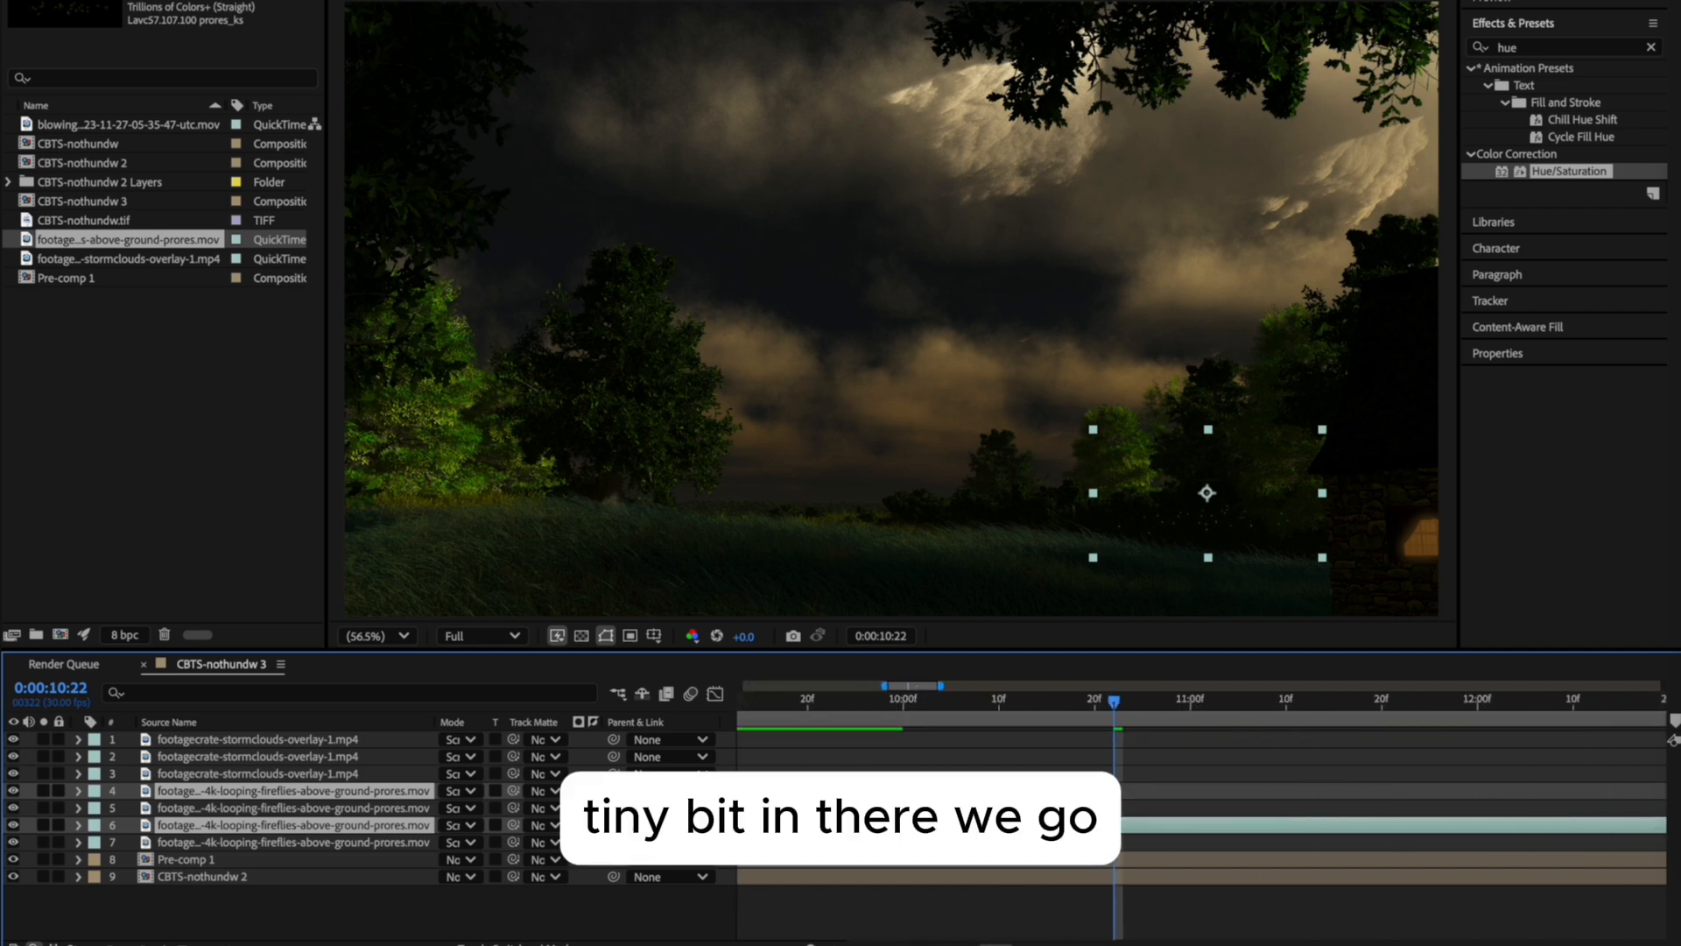
{"action": "scroll", "coordinate": [909, 814], "scroll_direction": "down", "scroll_amount": 5}
{"action": "left_click", "coordinate": [915, 712]}
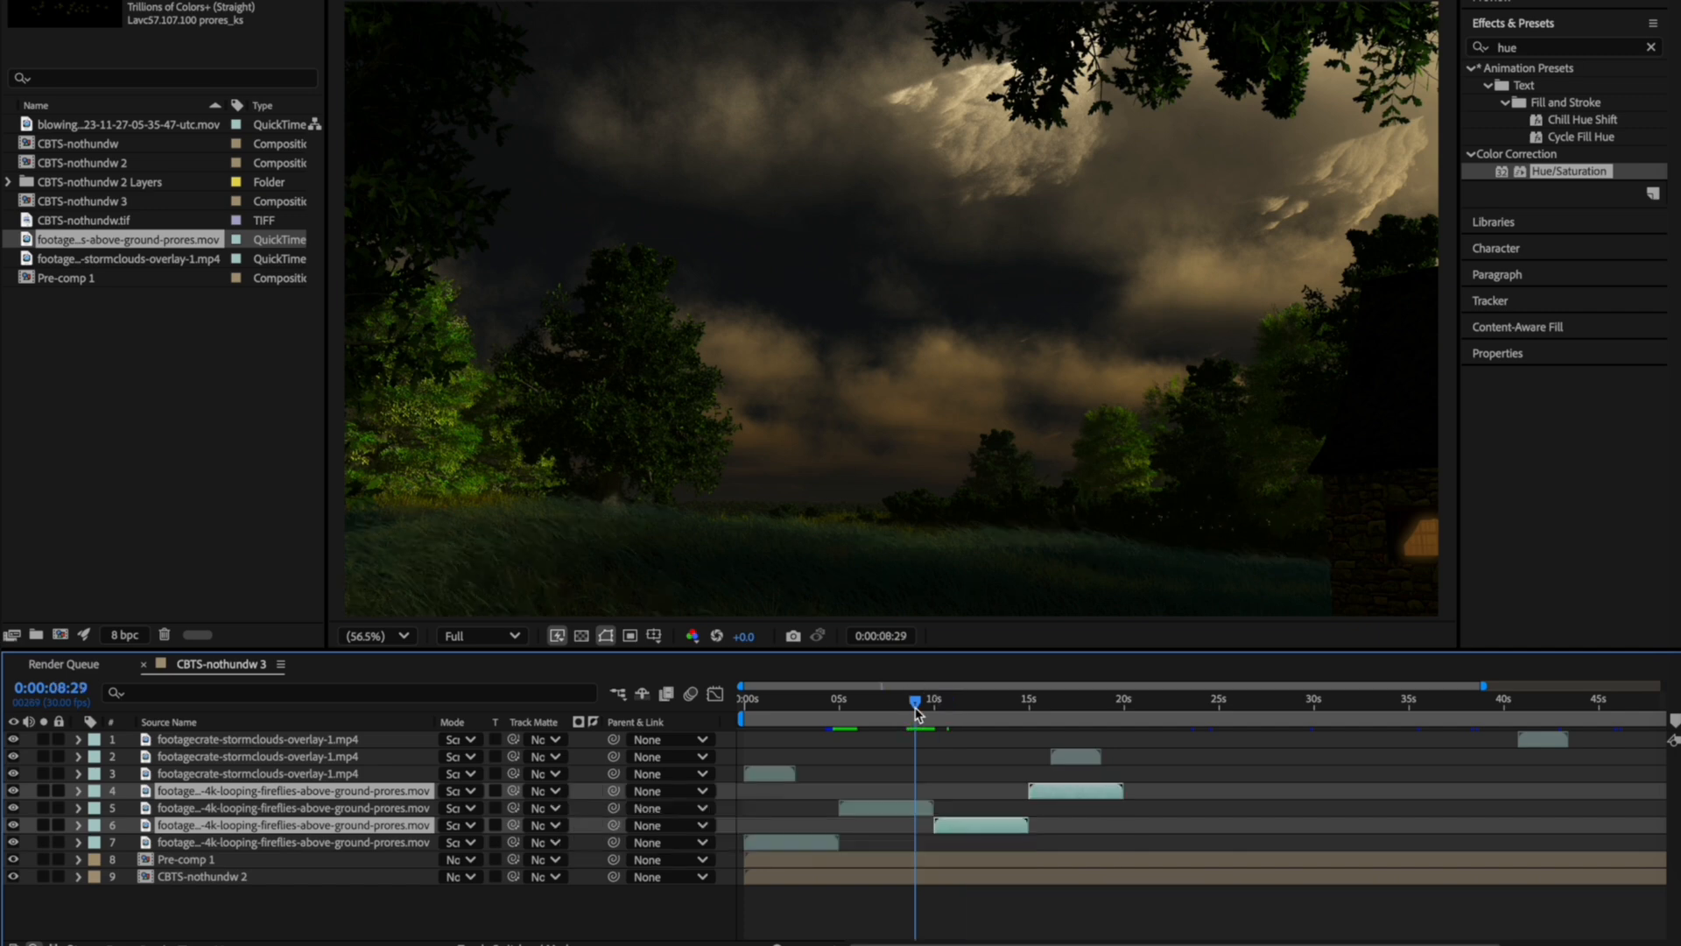
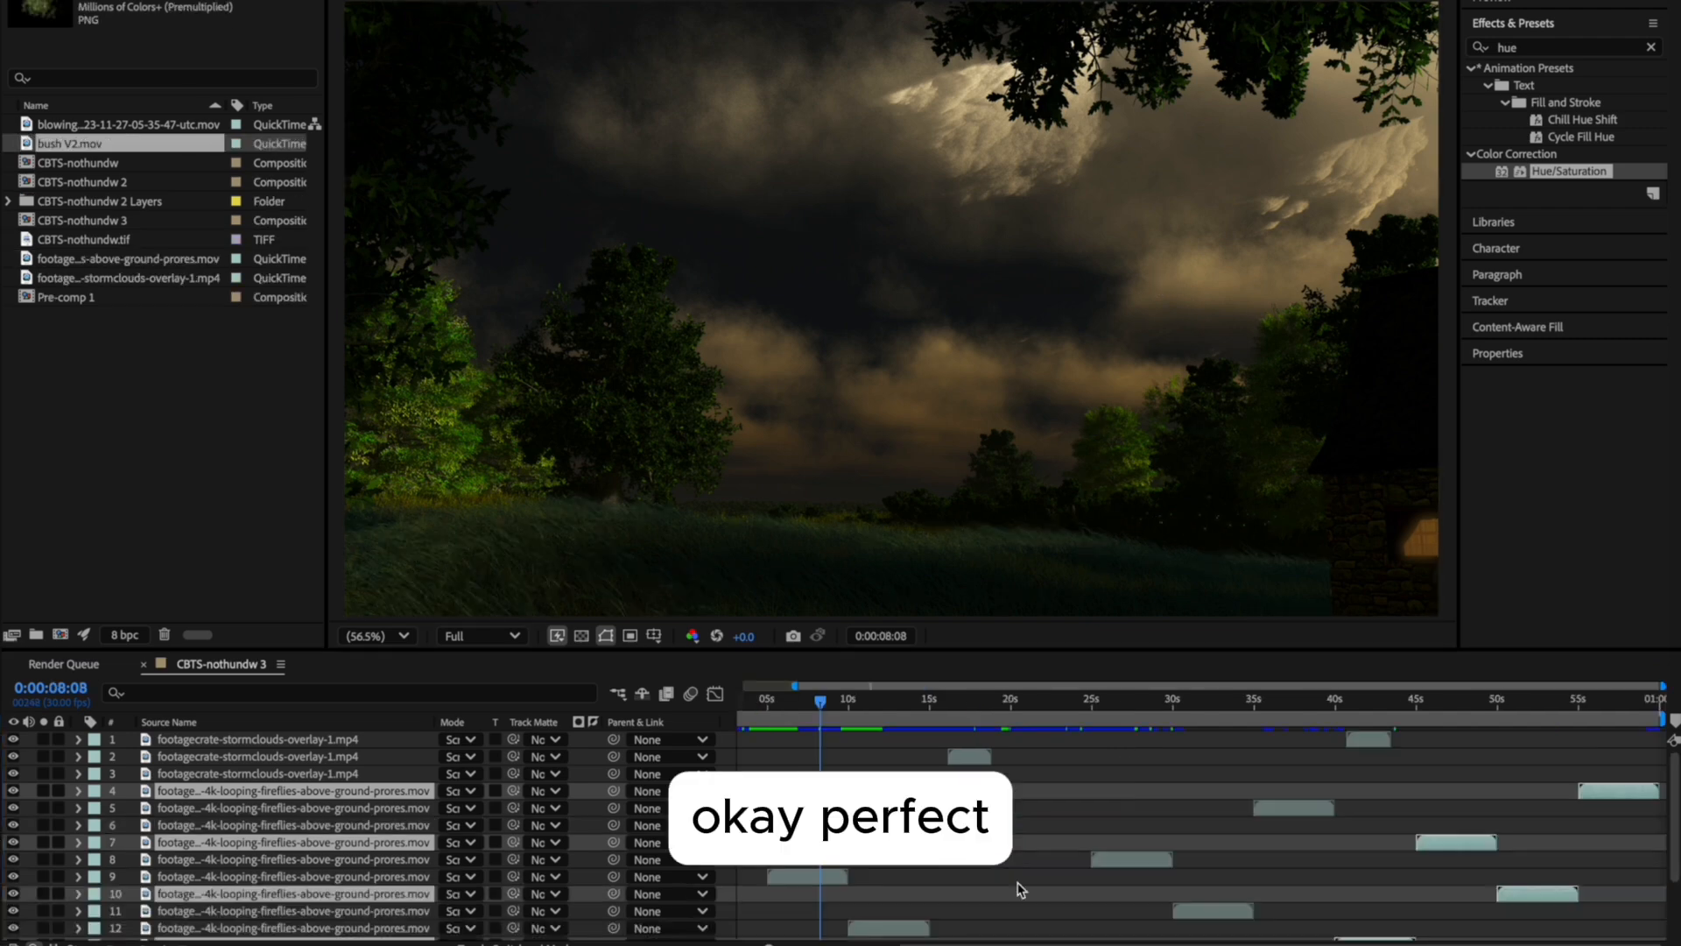
Place bush V2.mov above the fireflies layers and shift it up and to the left in the frame near the start.
{"action": "left_click", "coordinate": [160, 464]}
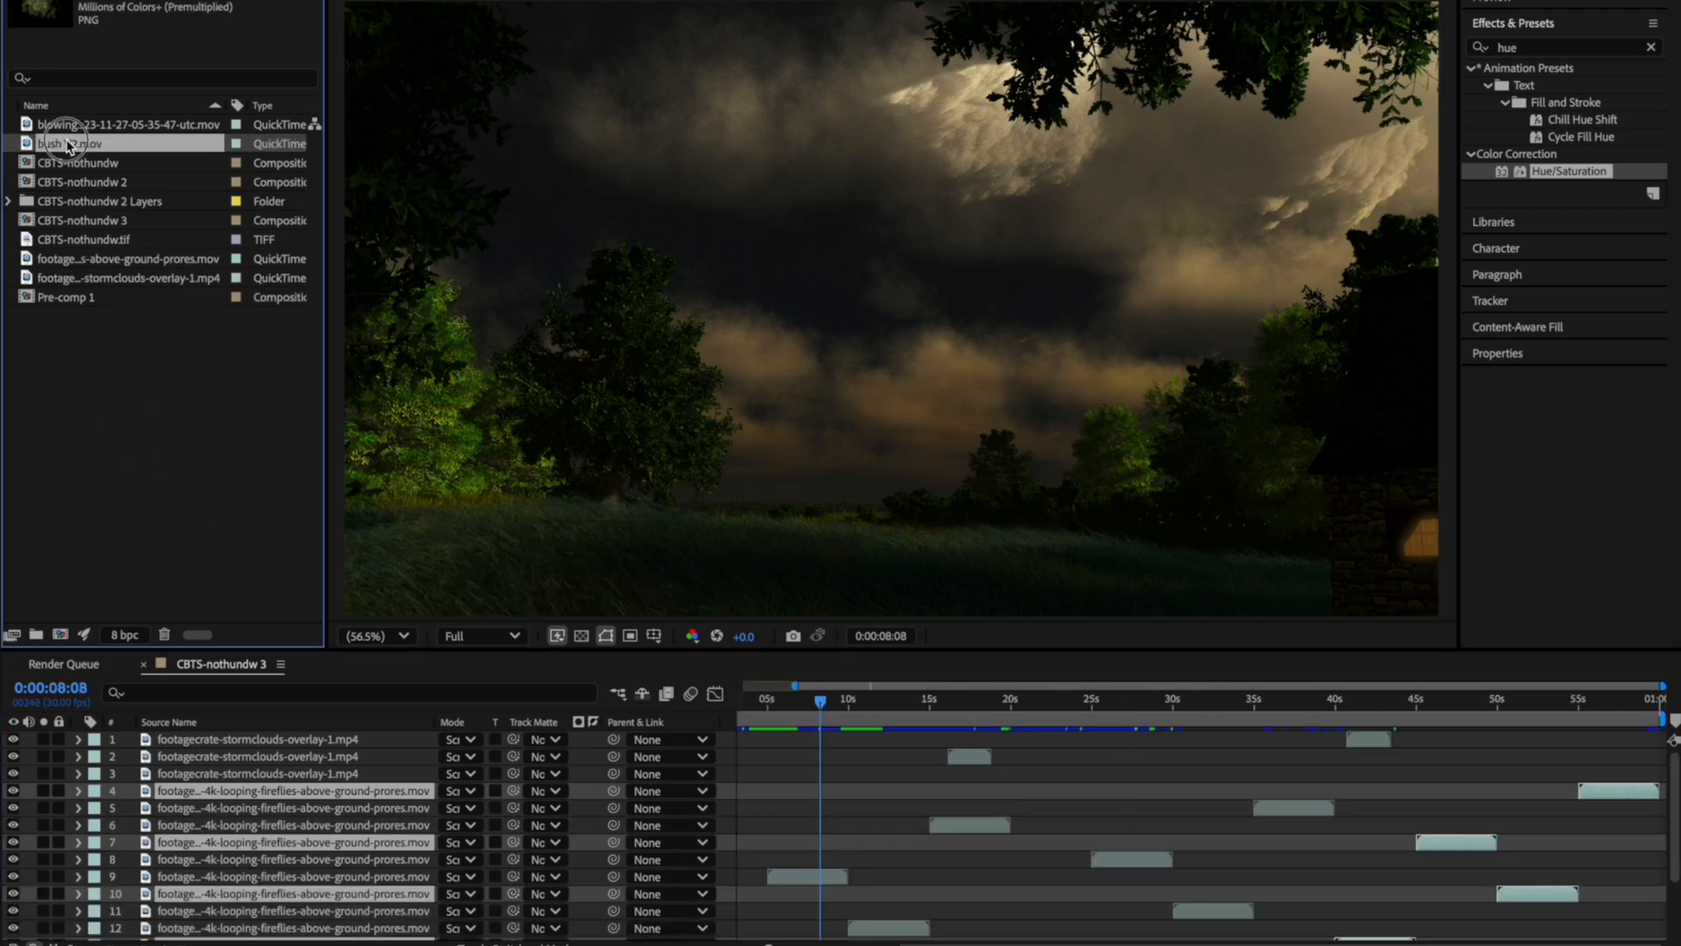
{"action": "left_click_drag", "start_coordinate": [69, 145], "coordinate": [209, 779]}
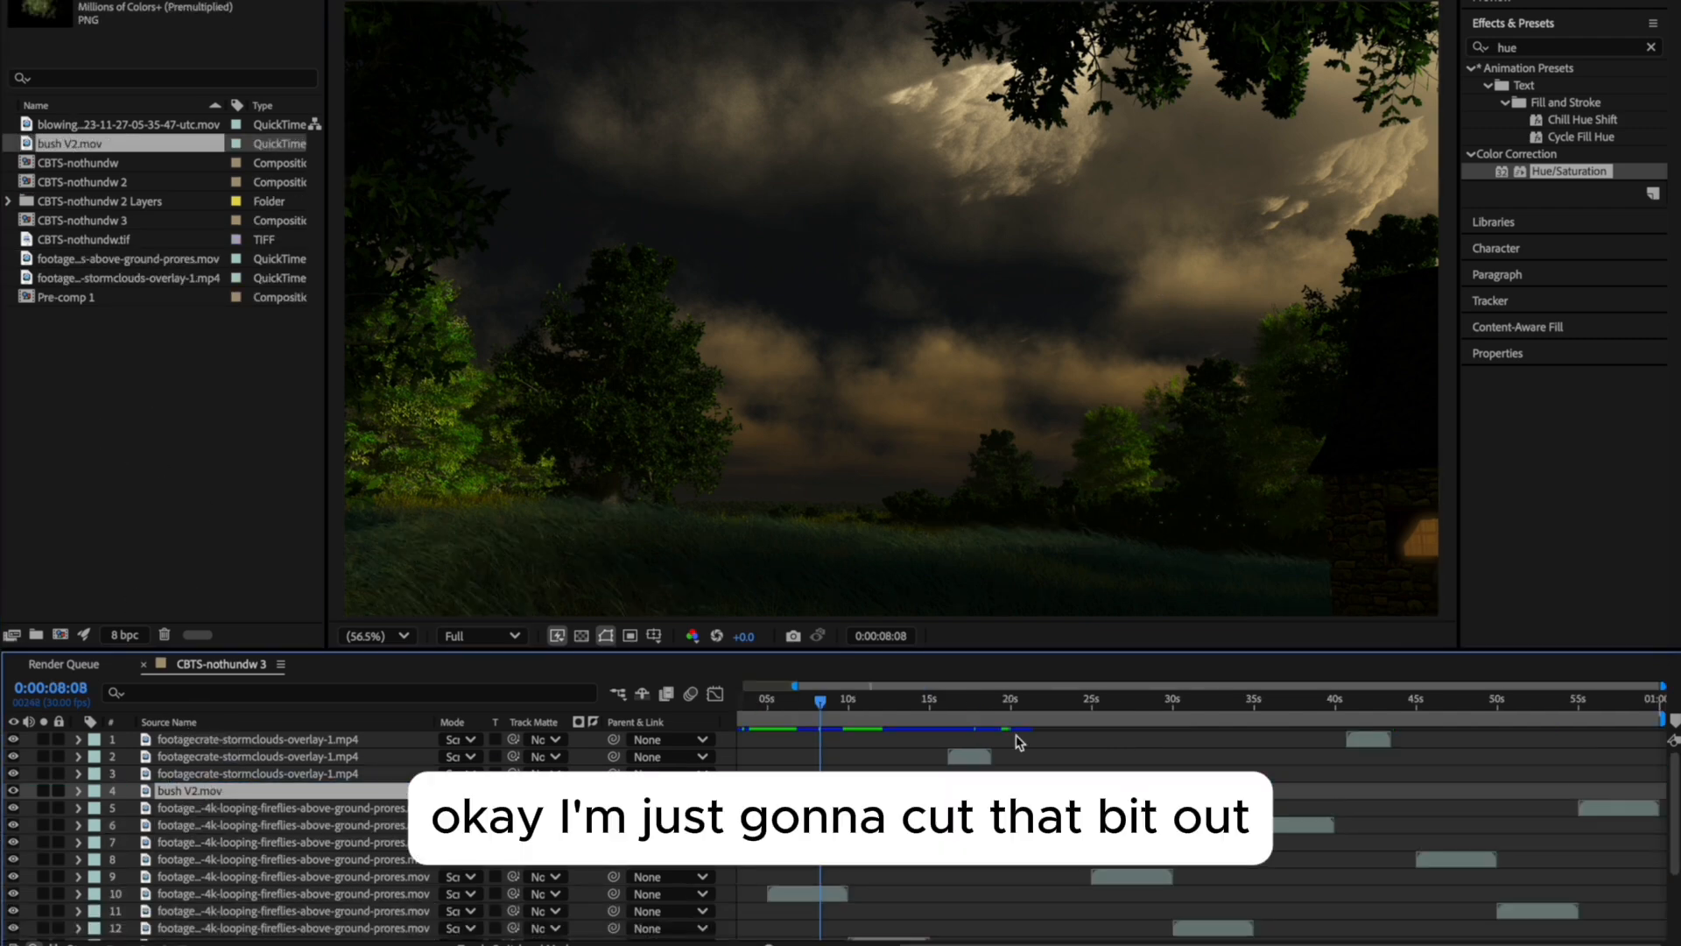
{"action": "left_click_drag", "start_coordinate": [794, 686], "coordinate": [741, 686]}
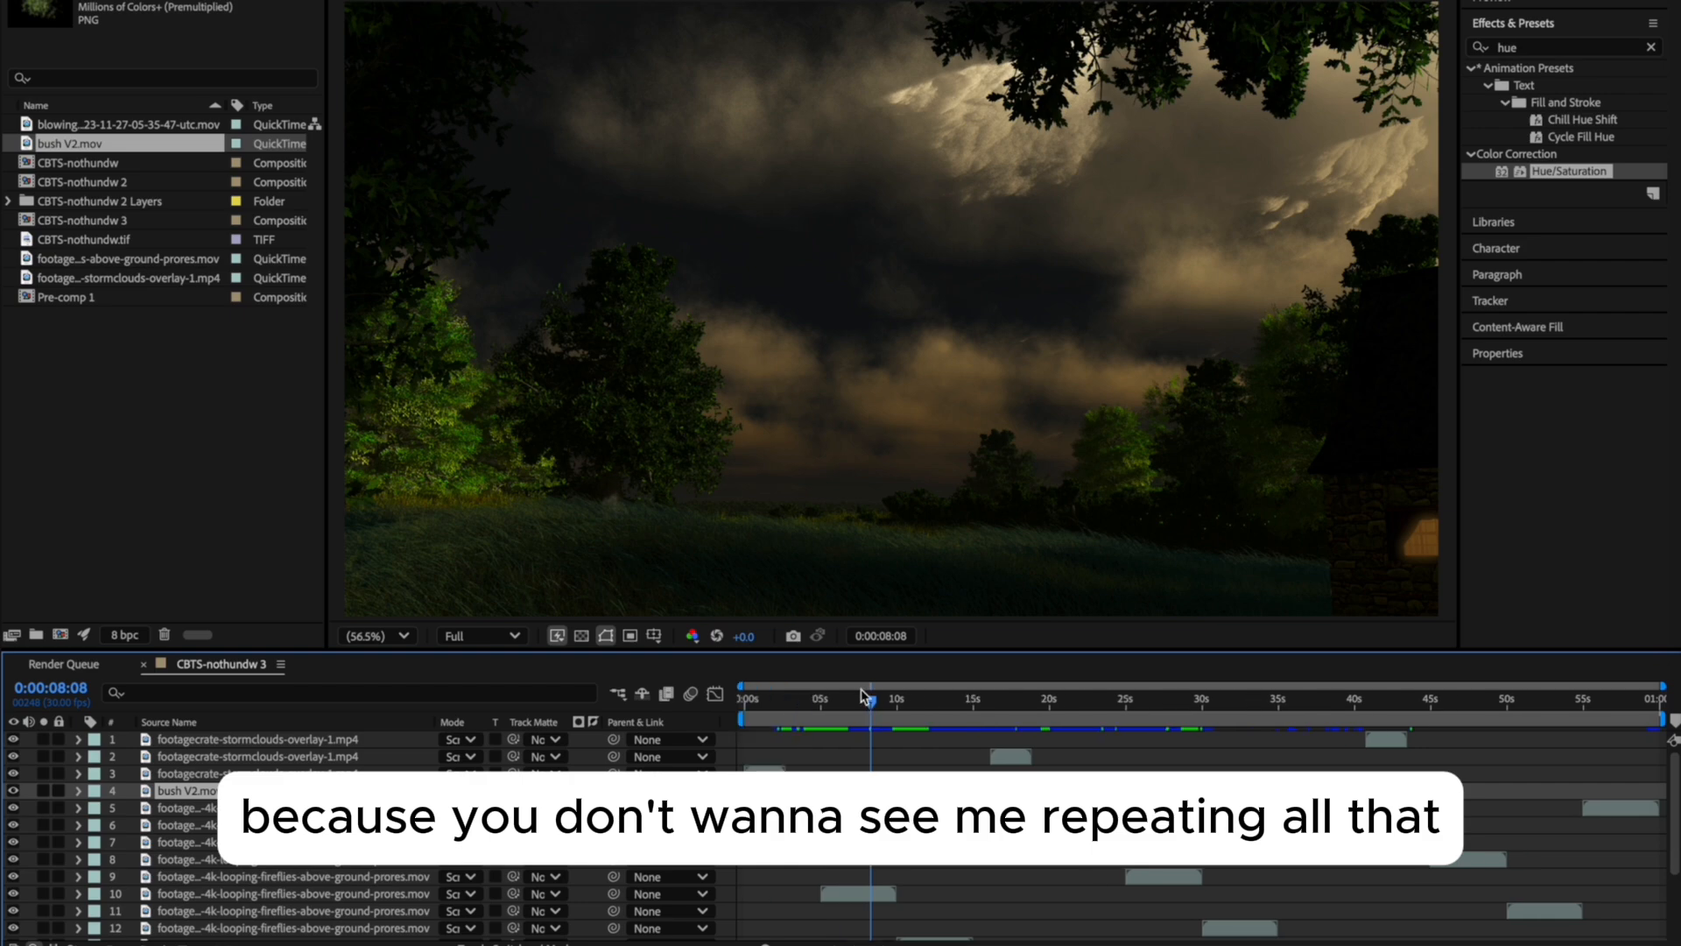
{"action": "left_click_drag", "start_coordinate": [867, 700], "coordinate": [758, 707]}
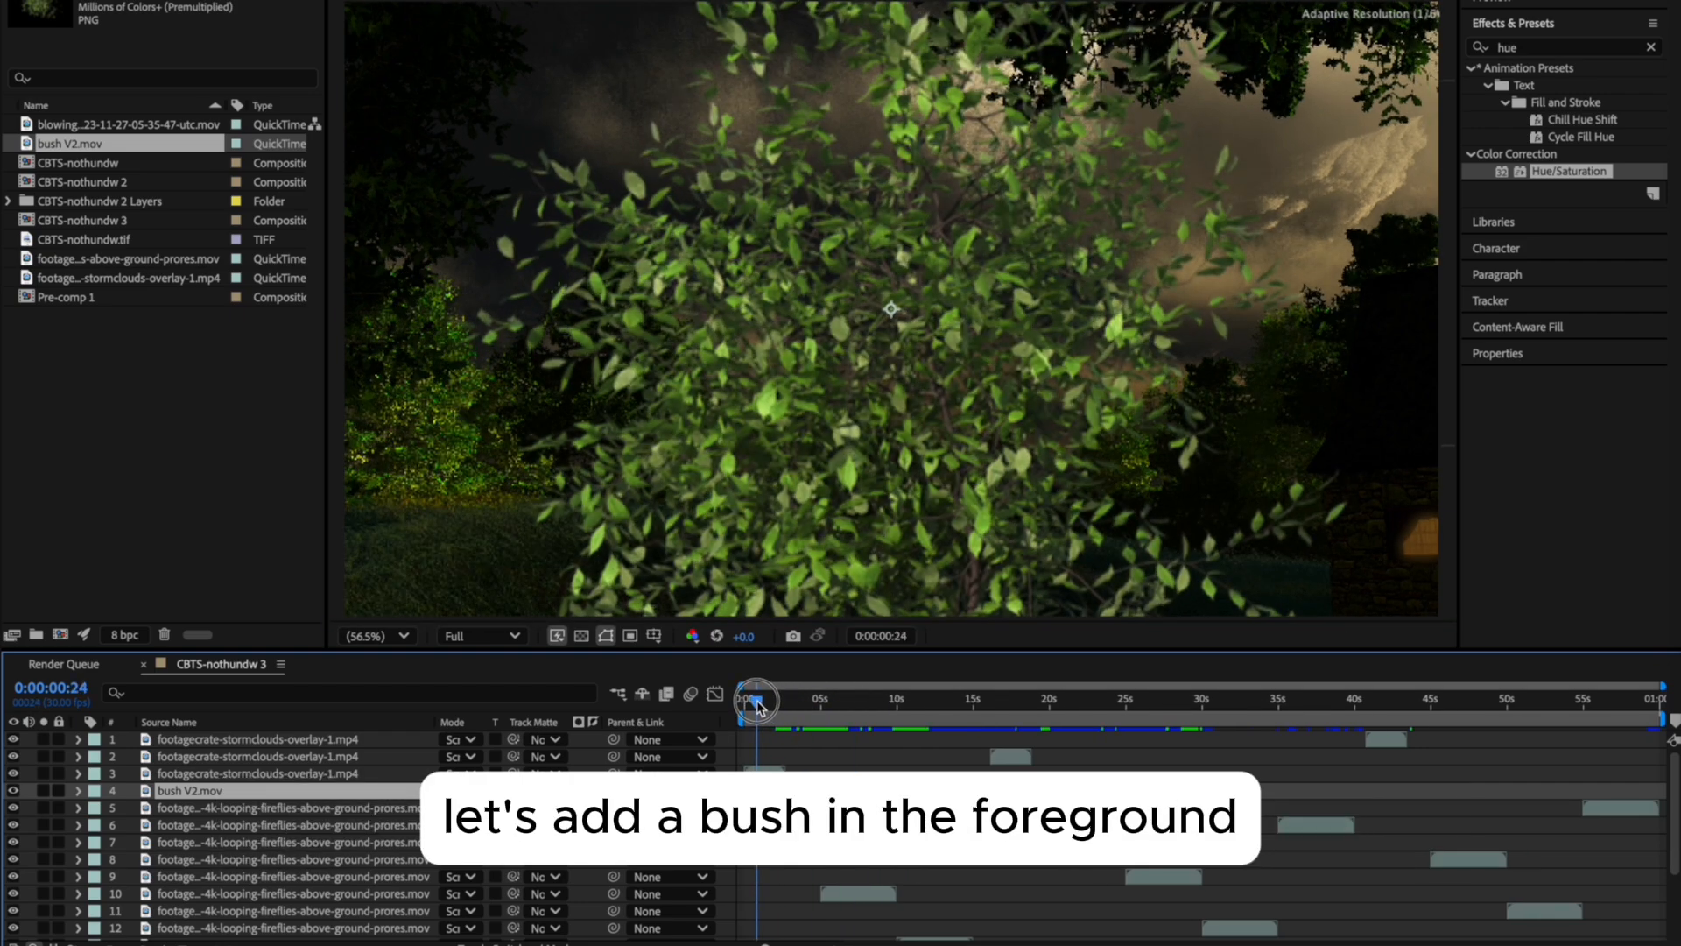
{"action": "left_click_drag", "start_coordinate": [881, 454], "coordinate": [720, 409]}
Darken the bush with a Hue/Saturation effect at Master Lightness -91 and move it to the left edge of the frame.
{"action": "left_click_drag", "start_coordinate": [1561, 172], "coordinate": [184, 797]}
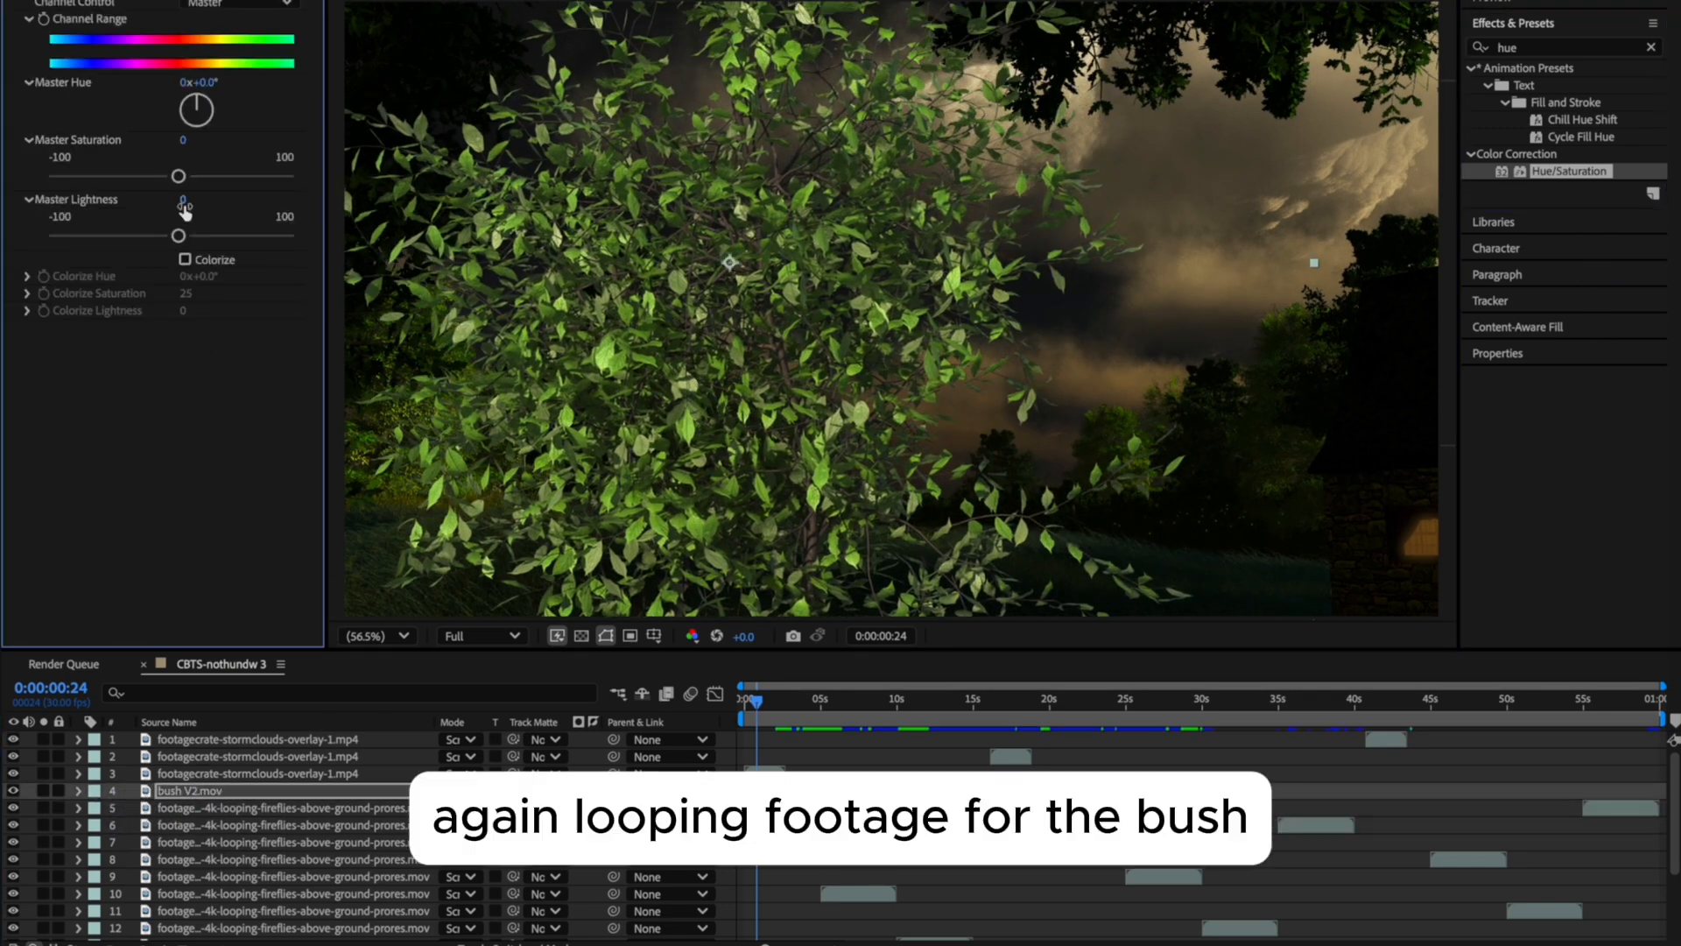
{"action": "left_click_drag", "start_coordinate": [178, 236], "coordinate": [83, 239]}
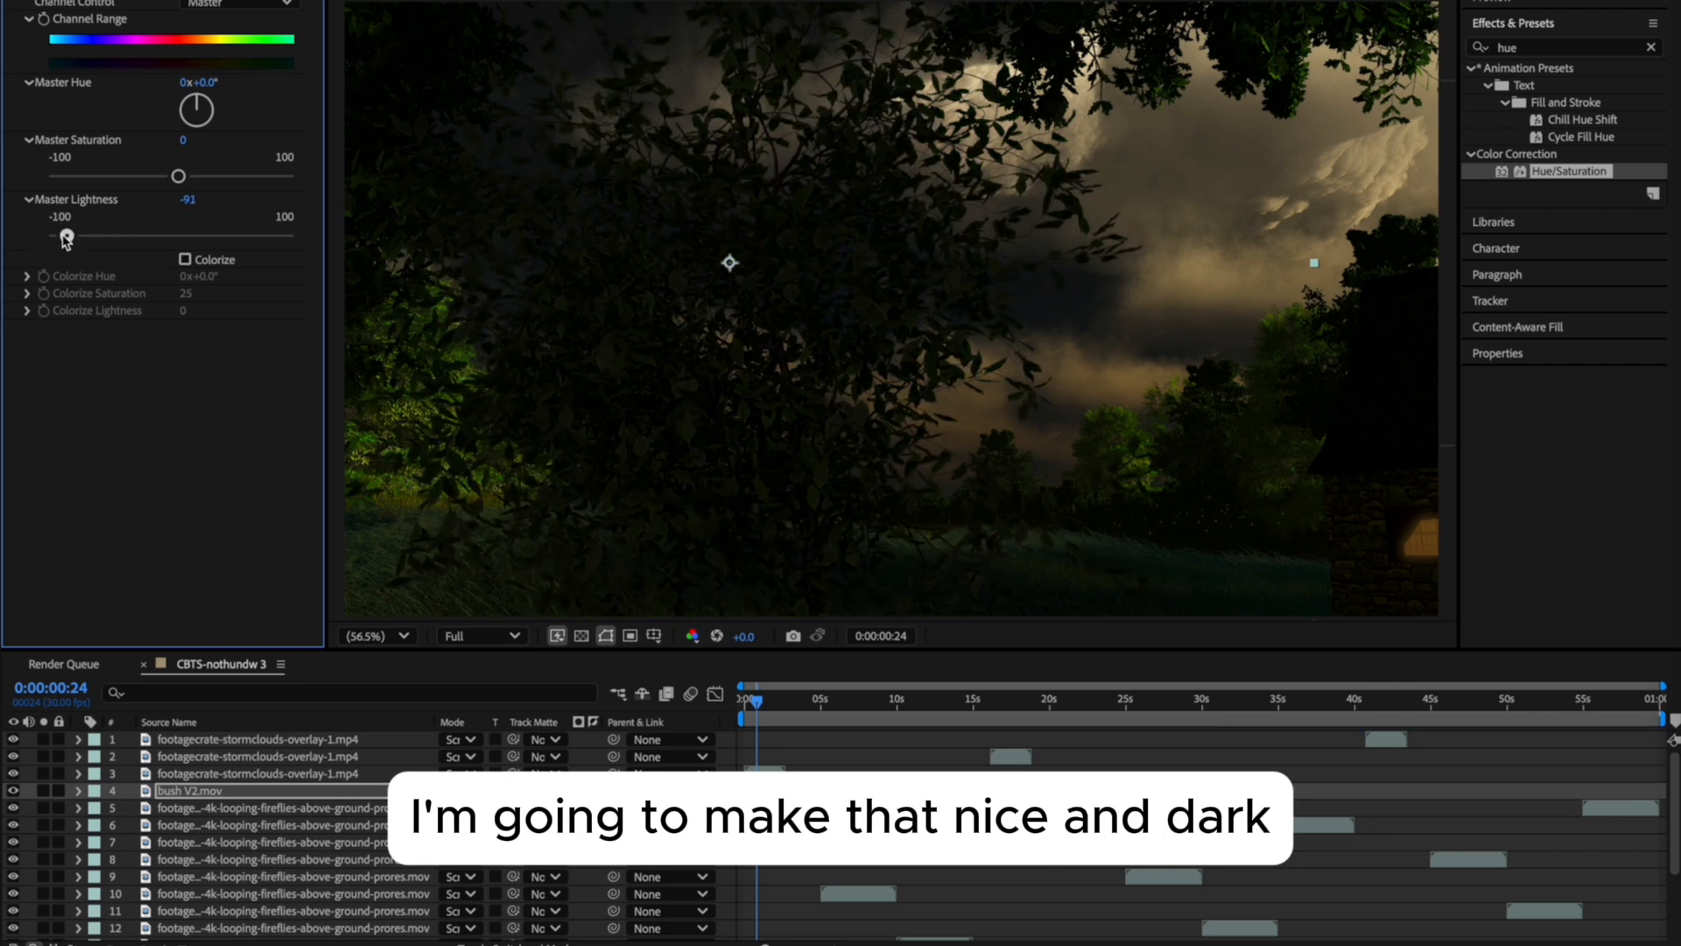
{"action": "left_click_drag", "start_coordinate": [743, 465], "coordinate": [424, 435]}
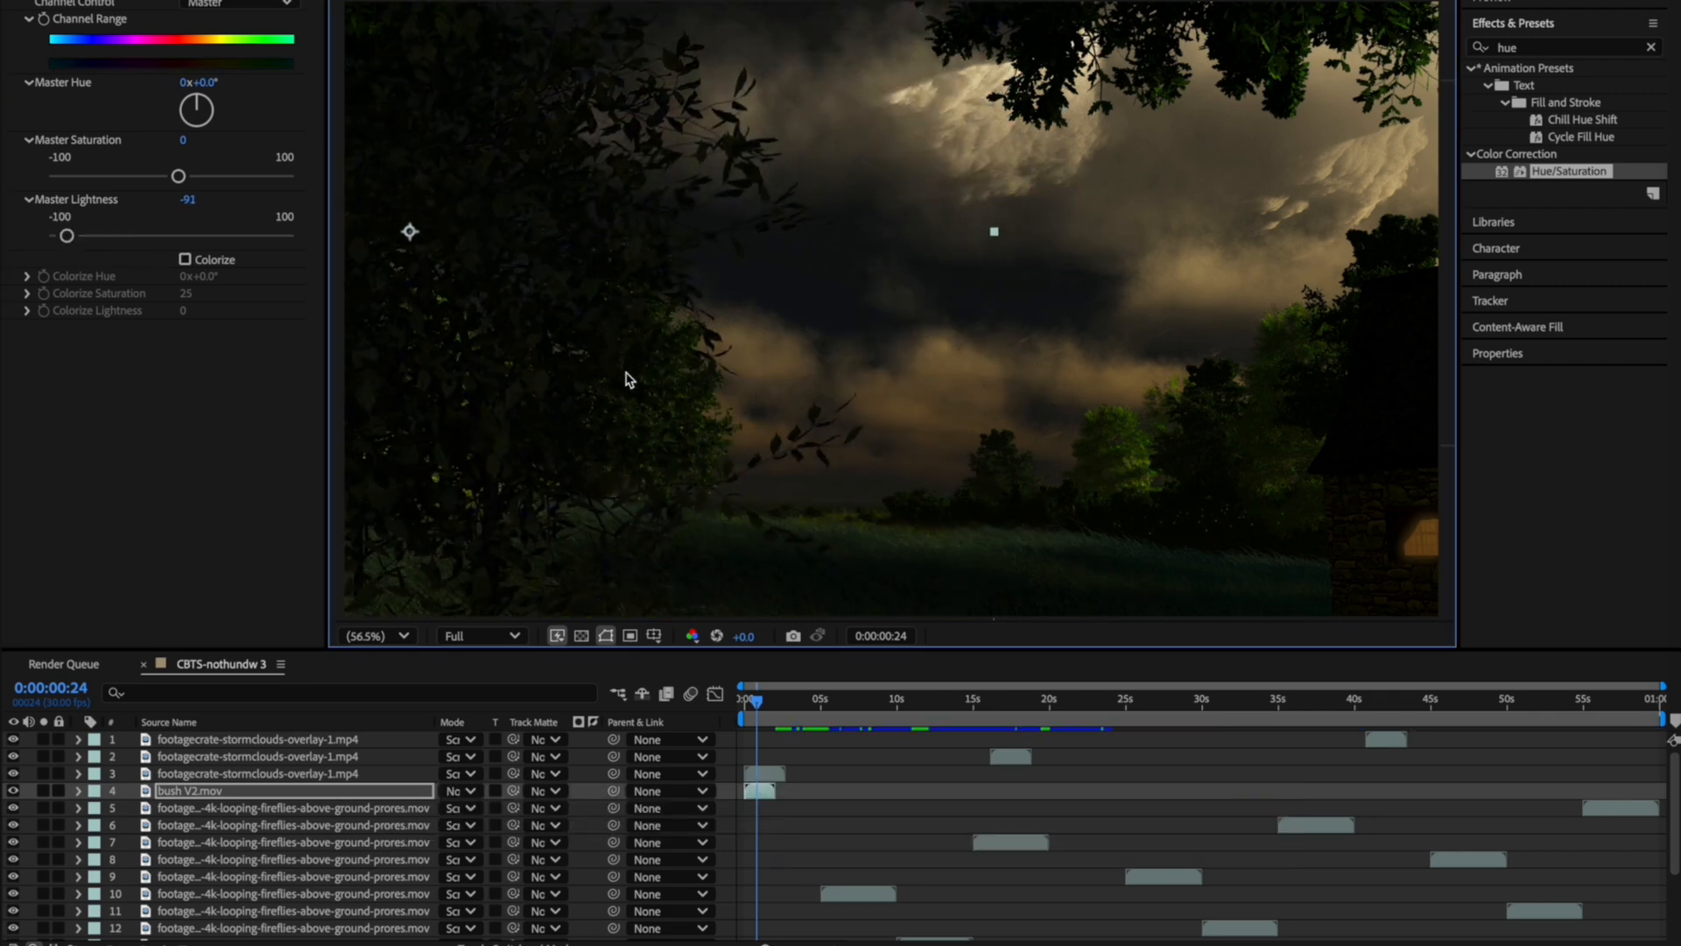
{"action": "left_click_drag", "start_coordinate": [658, 359], "coordinate": [443, 339]}
Preview the darkened foreground bush's motion from the start of the composition.
{"action": "key", "text": "Home"}
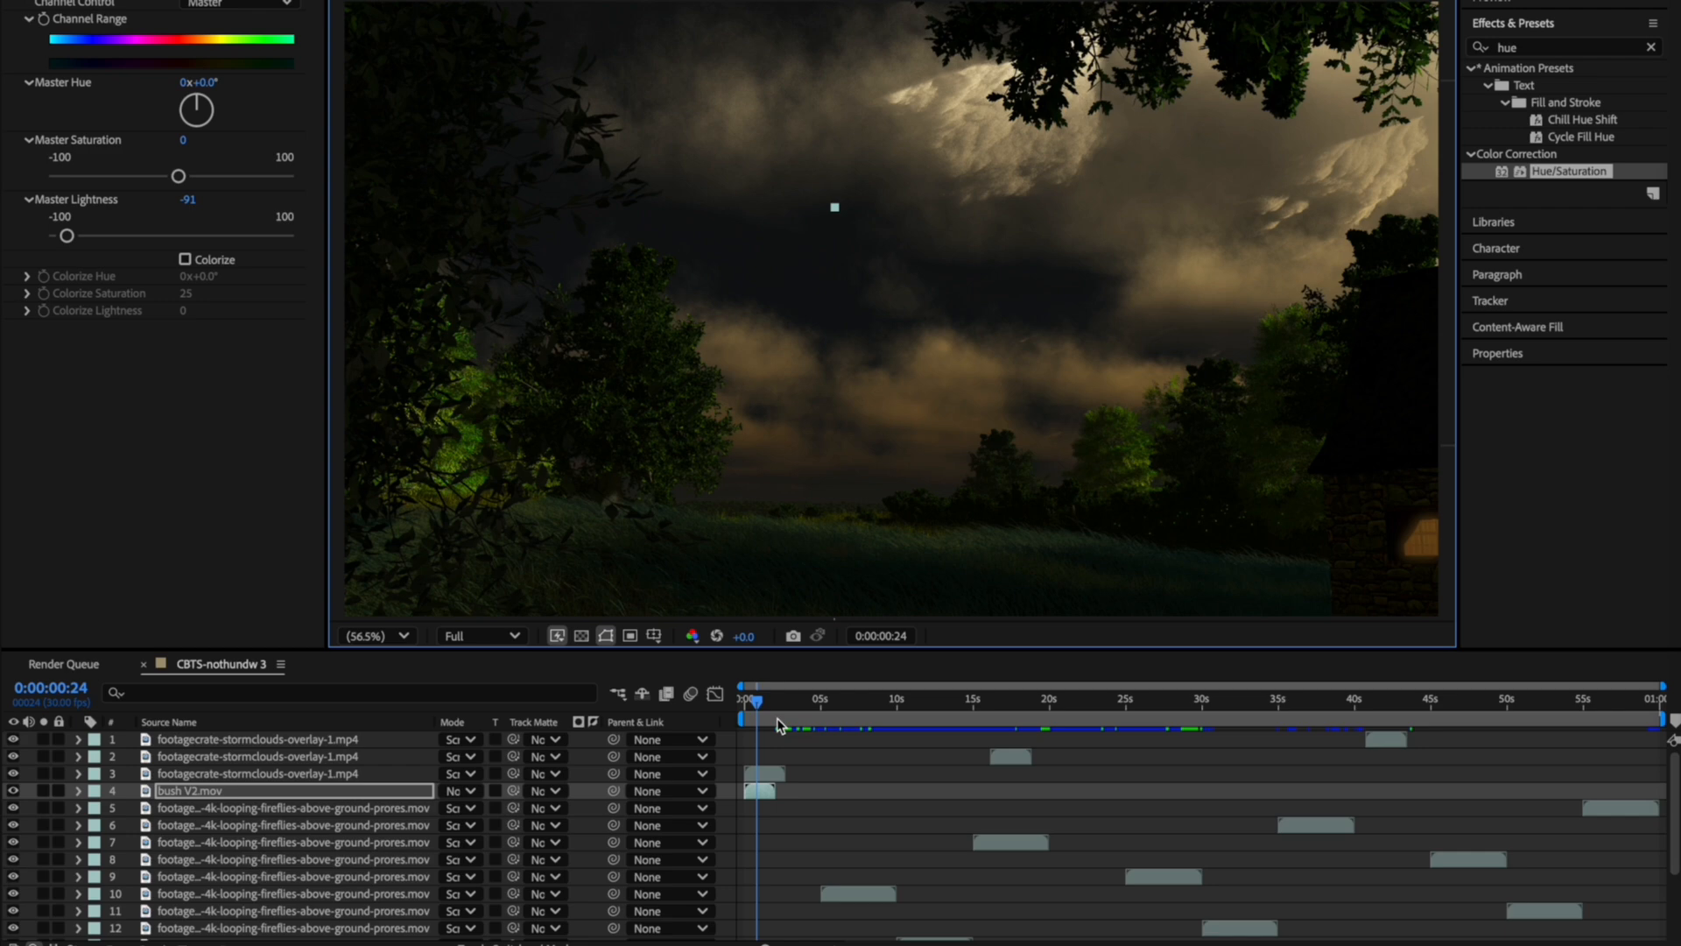
{"action": "key", "text": "space"}
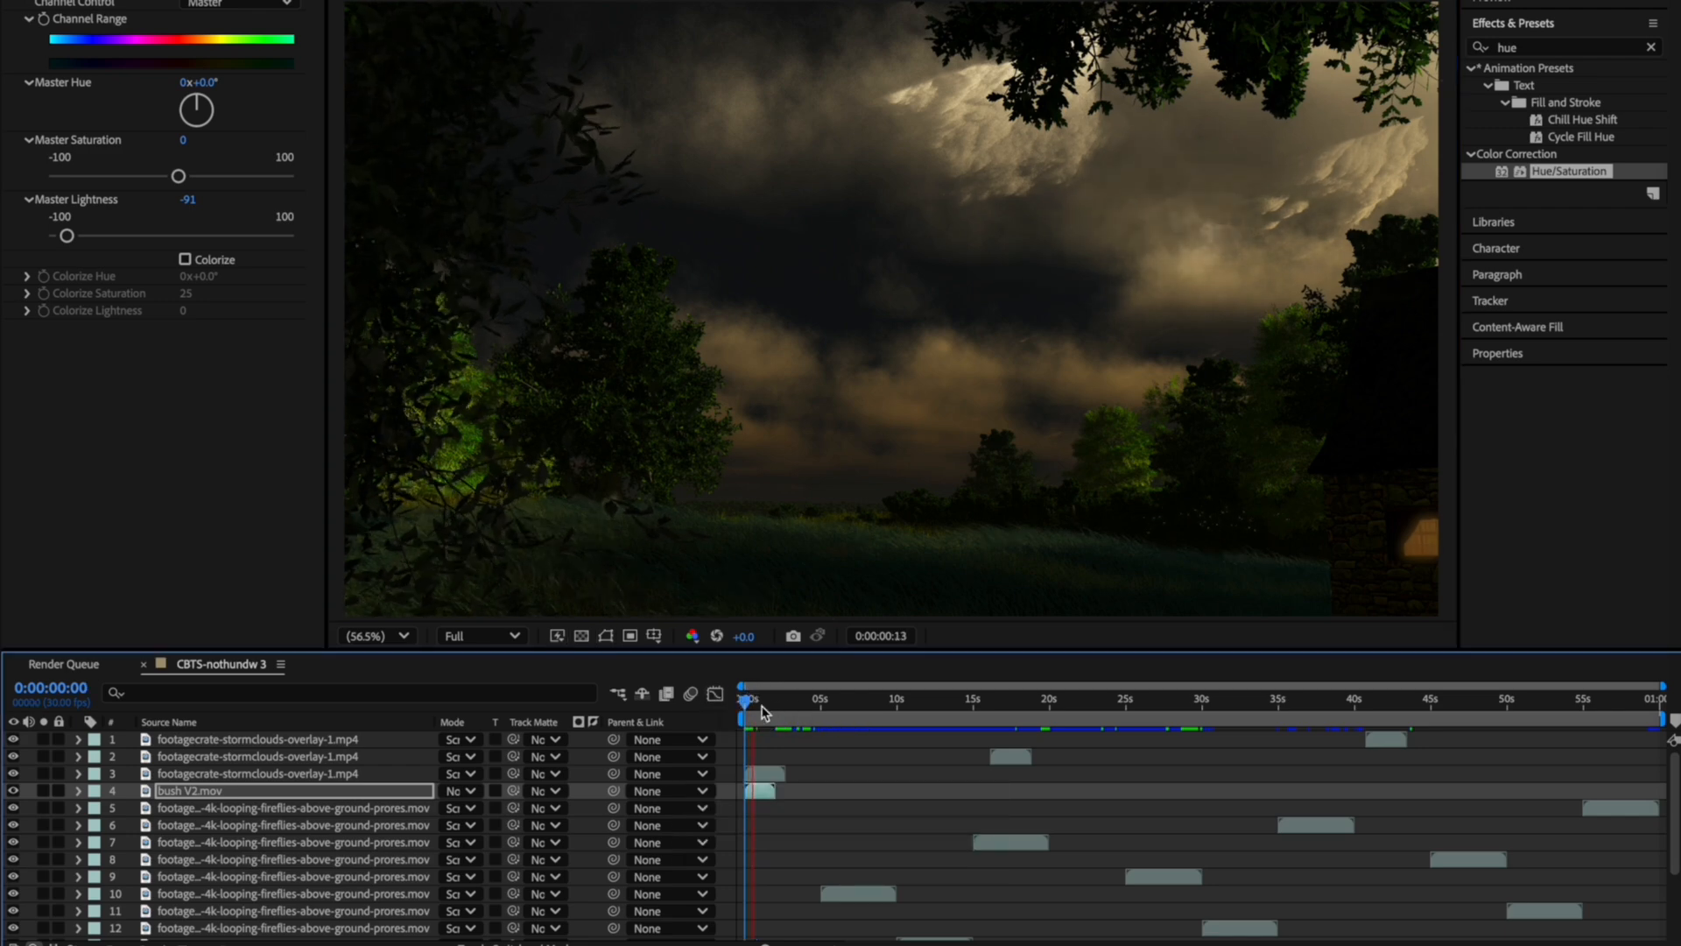
{"action": "key", "text": "space"}
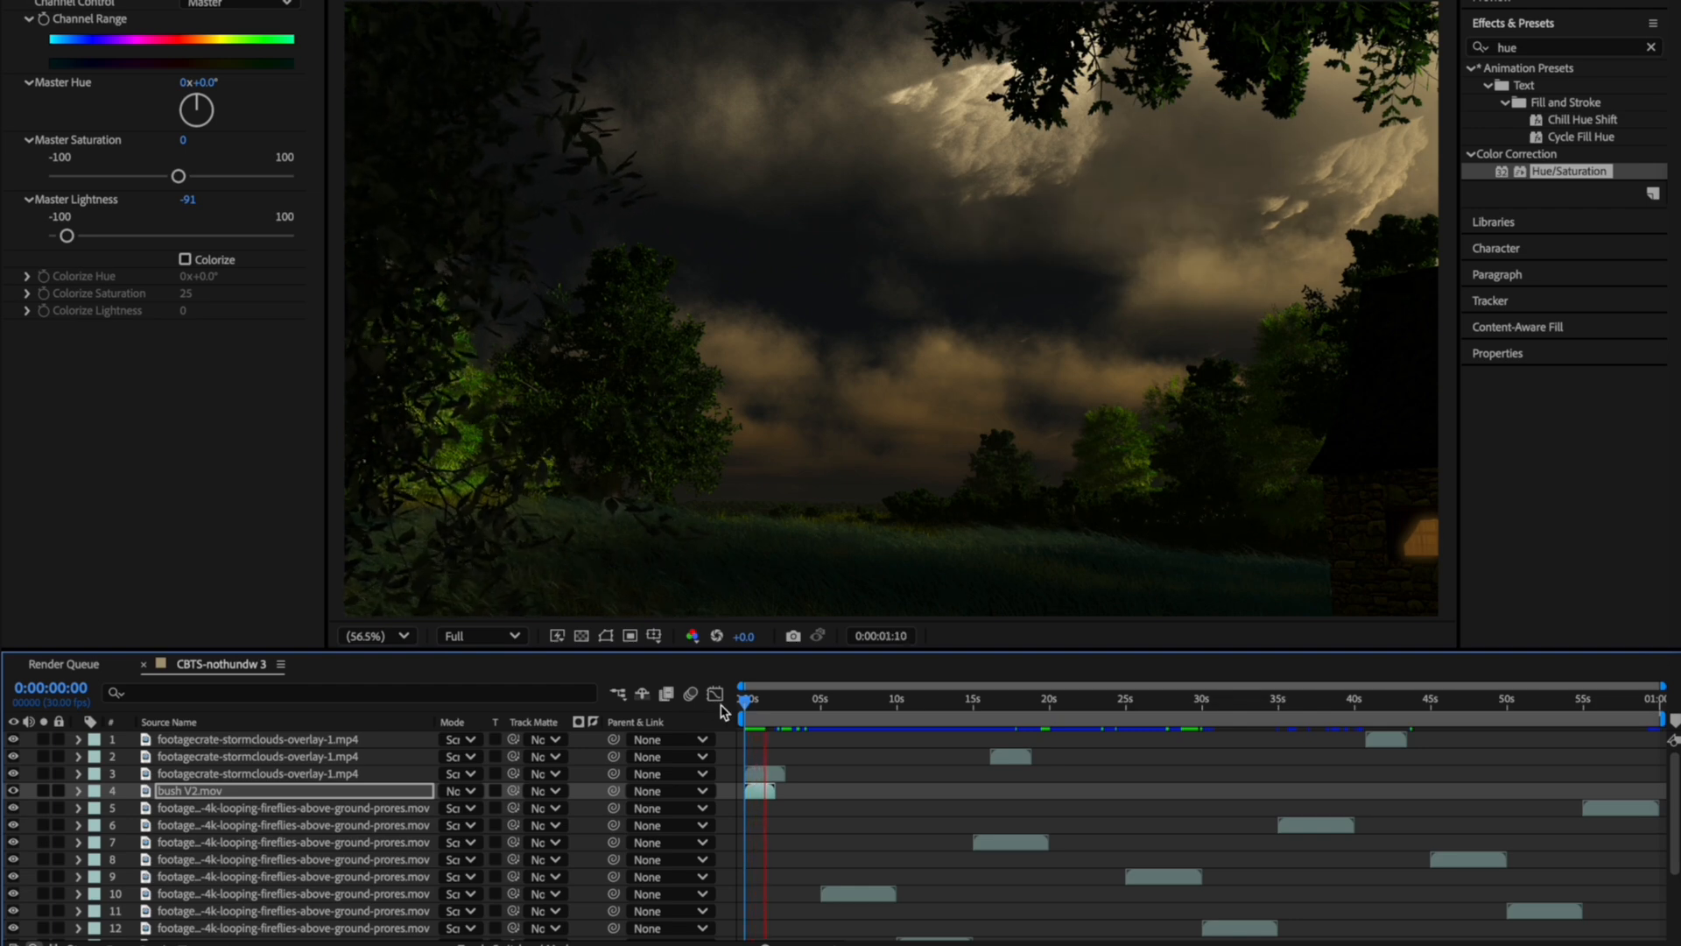
{"action": "key", "text": "space"}
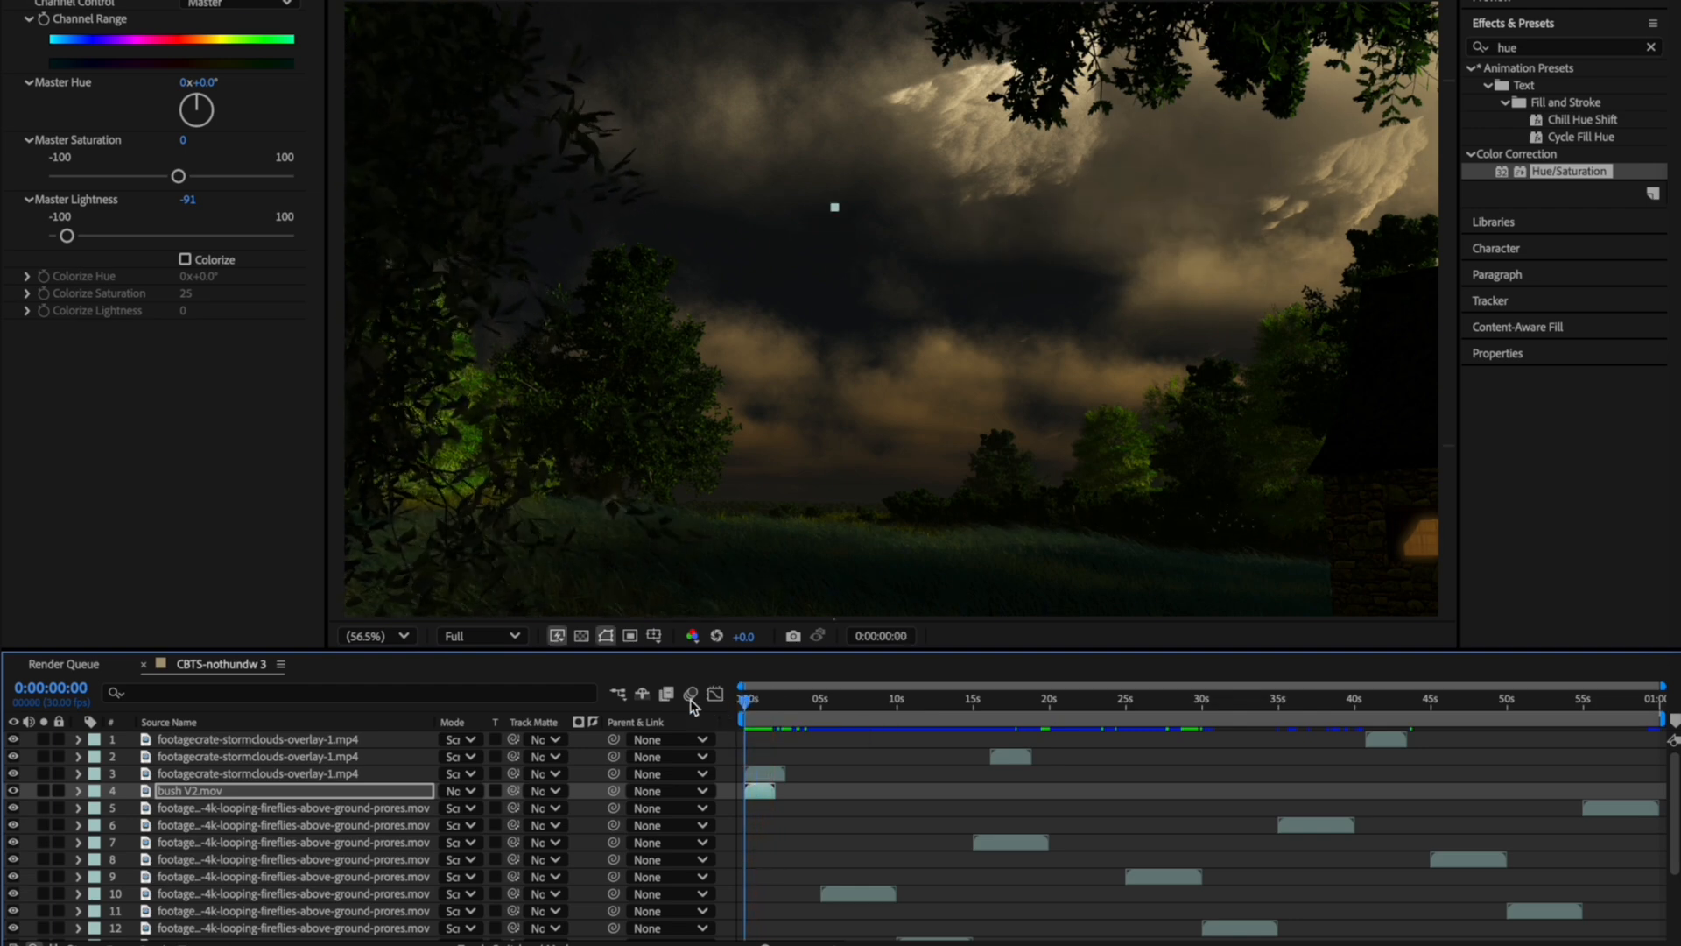
{"action": "key", "text": "space"}
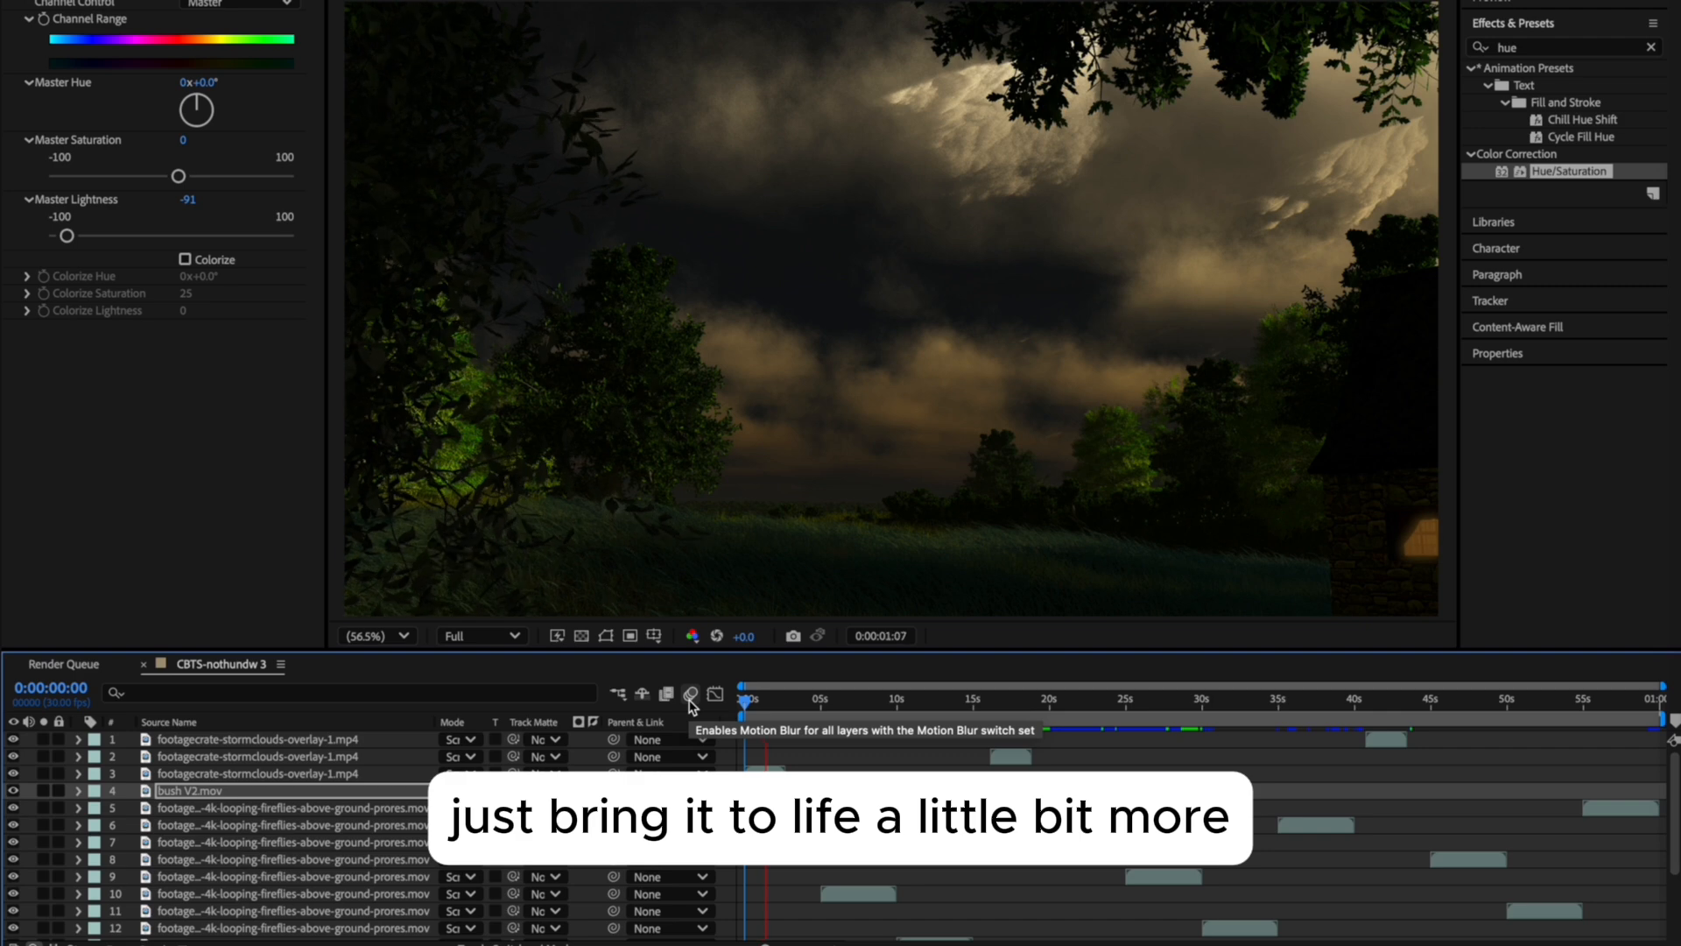
{"action": "key", "text": "space"}
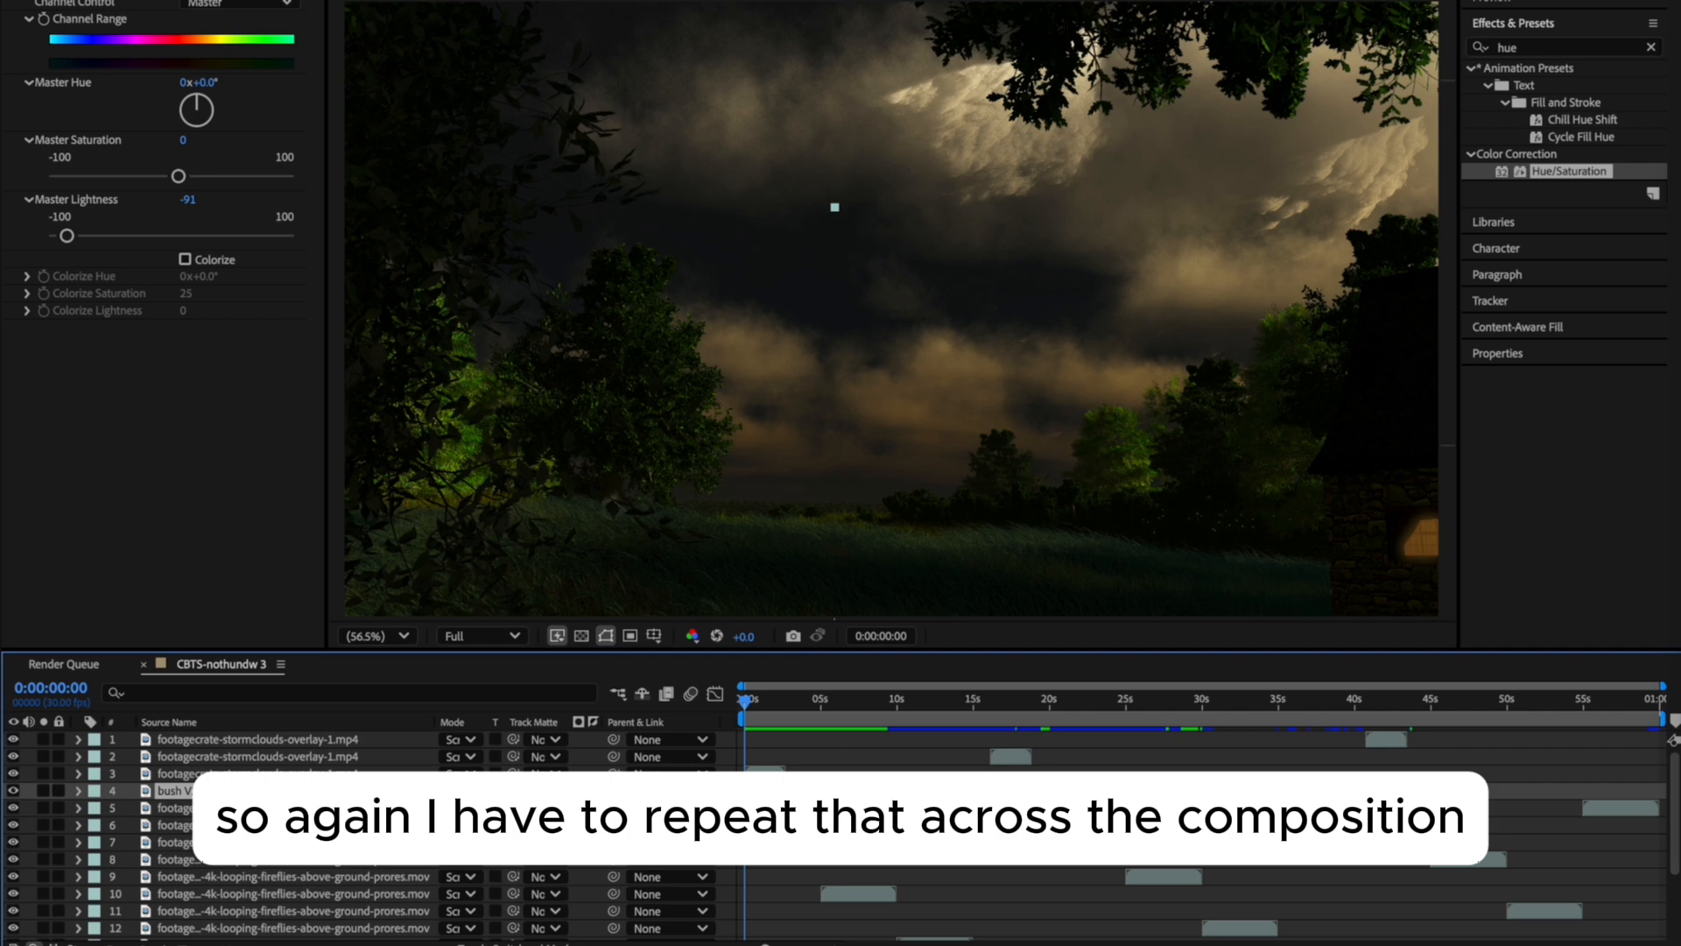
Time-stretch the bush layer to a new duration of 3:00 and preview the slowed motion from the start.
{"action": "right_click", "coordinate": [763, 323]}
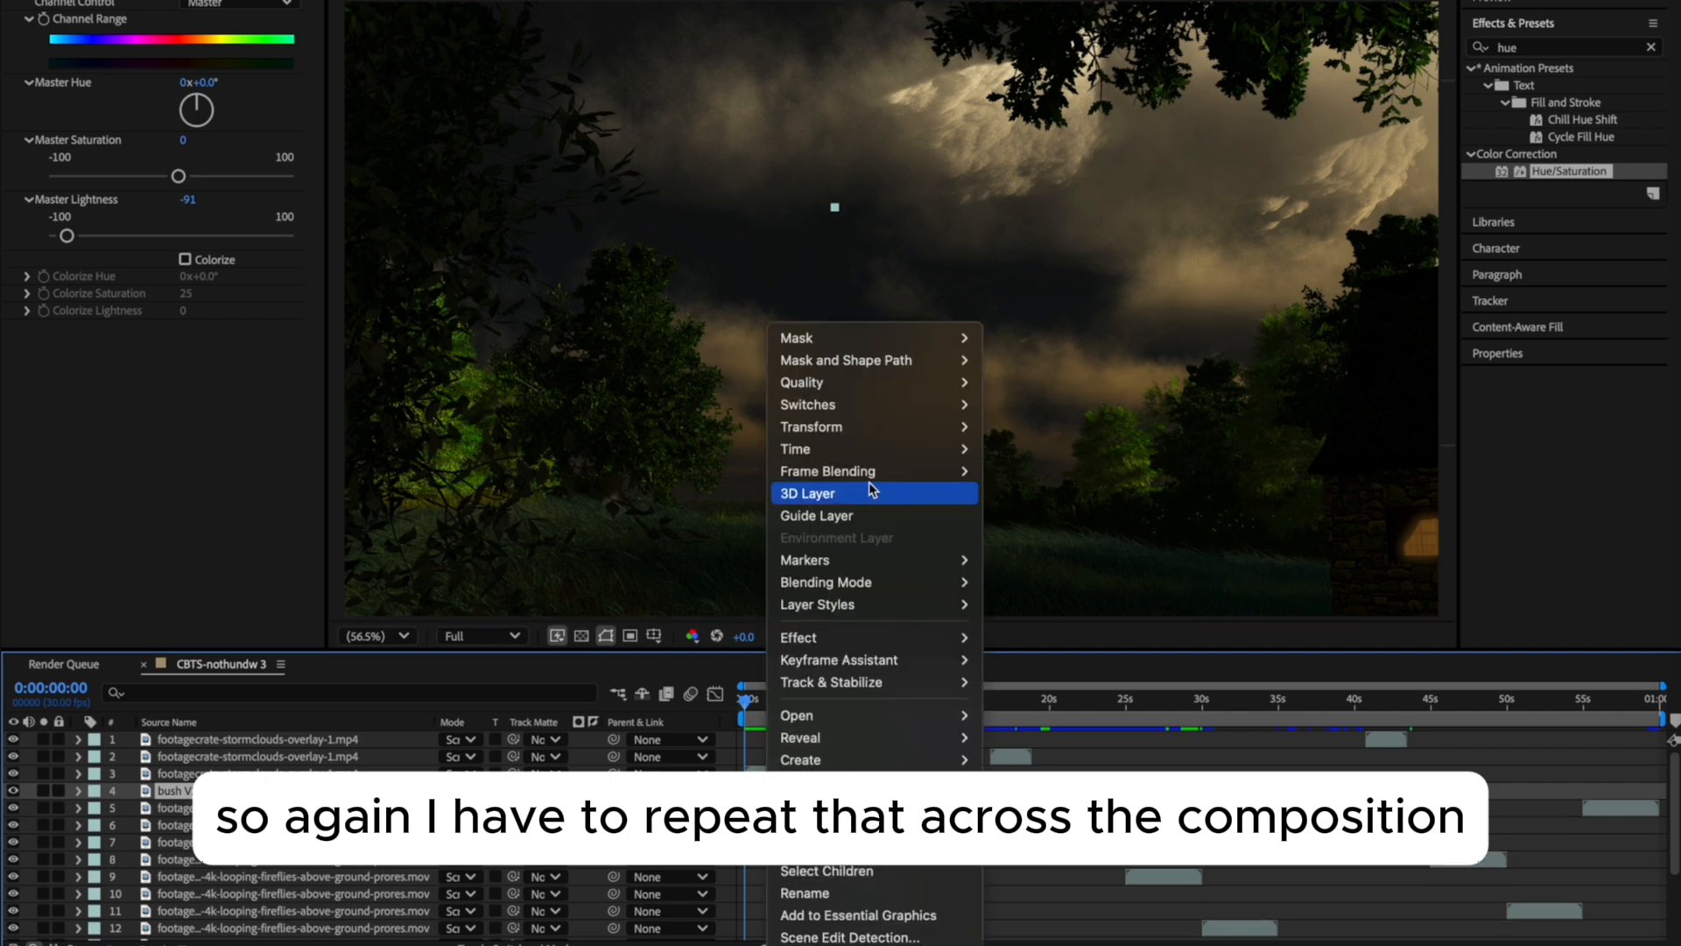
{"action": "left_click", "coordinate": [1035, 493]}
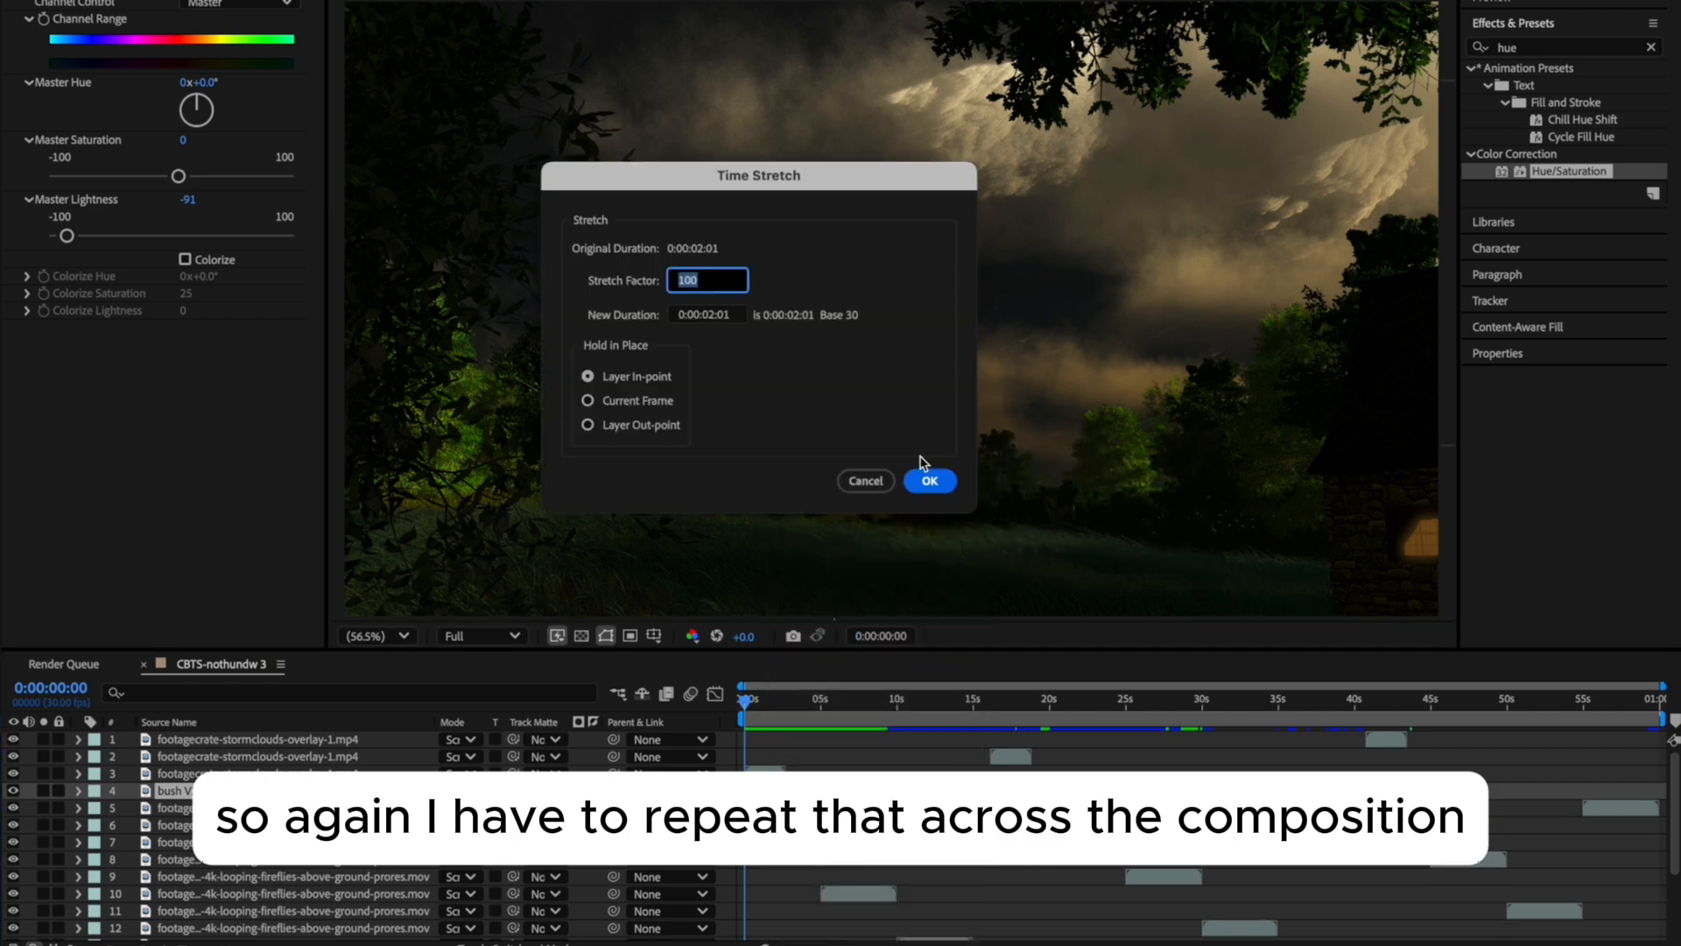
{"action": "left_click_drag", "start_coordinate": [711, 322], "coordinate": [790, 318]}
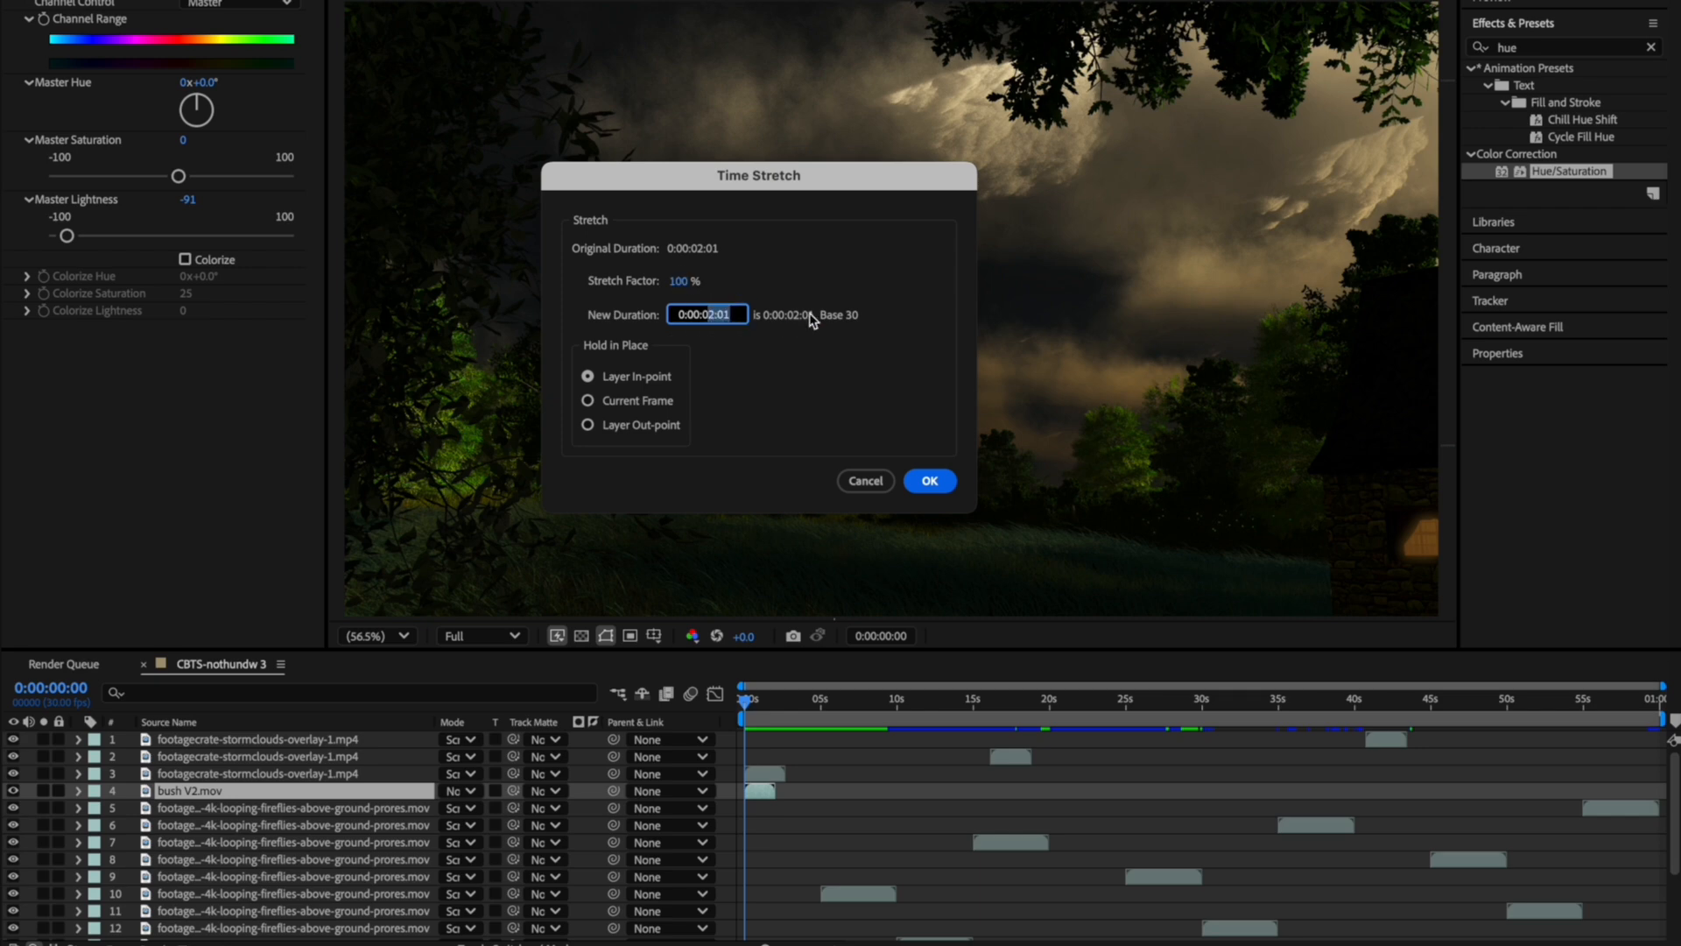
{"action": "type", "text": "3:00"}
{"action": "key", "text": "Return"}
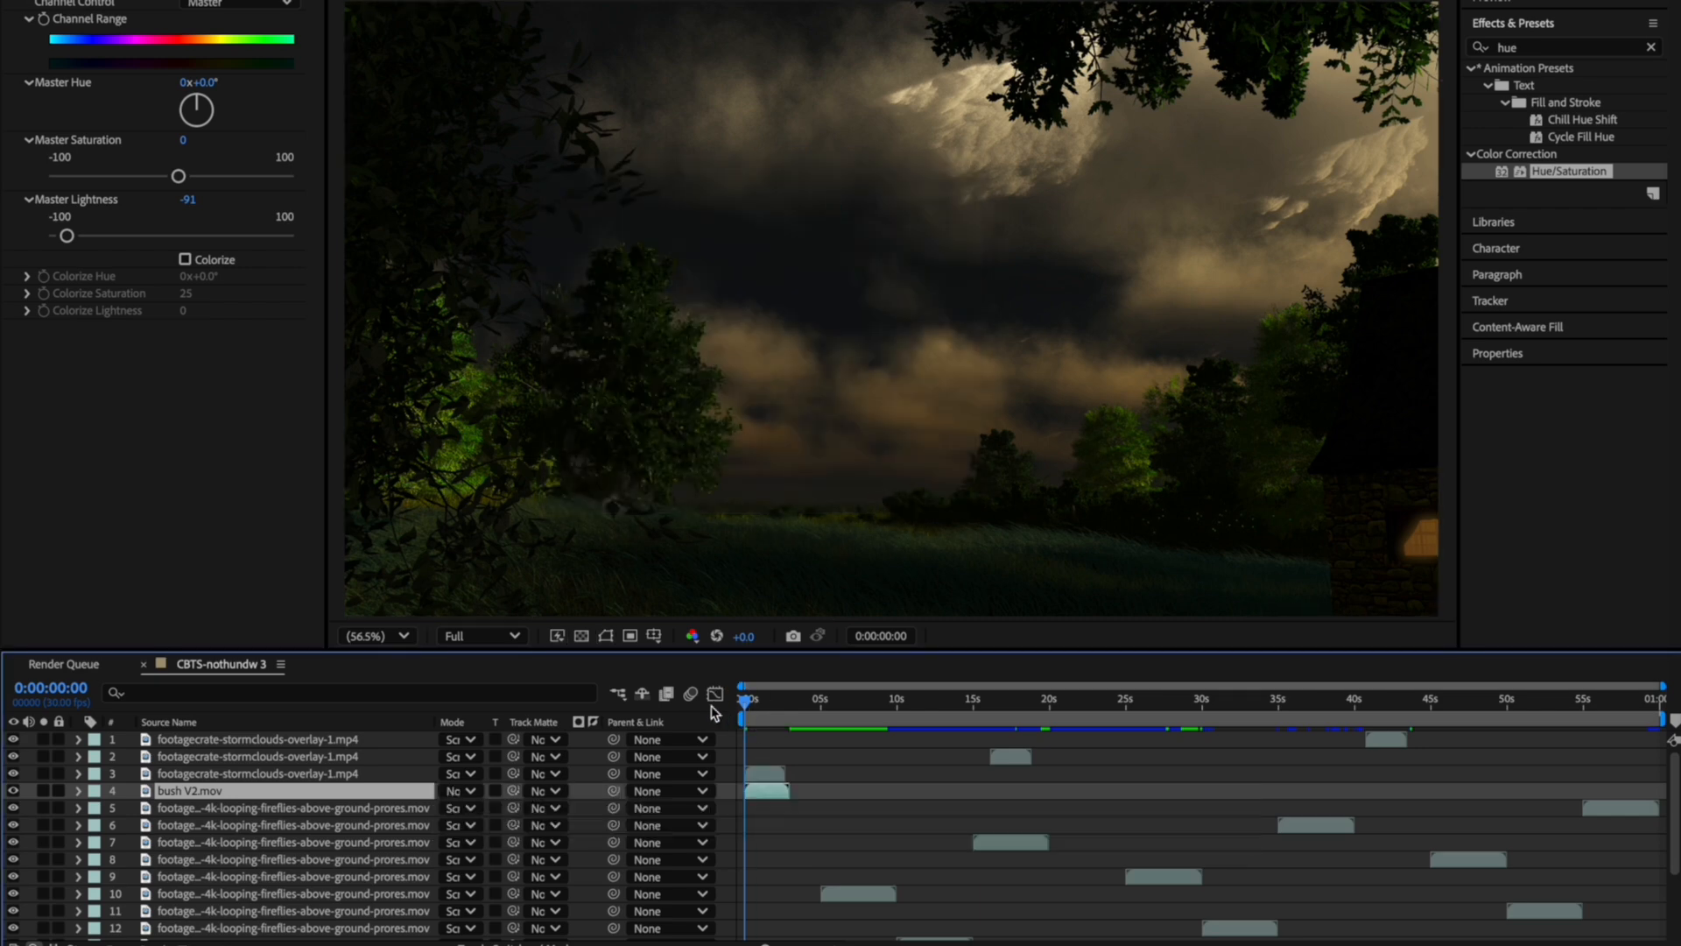
{"action": "key", "text": "space"}
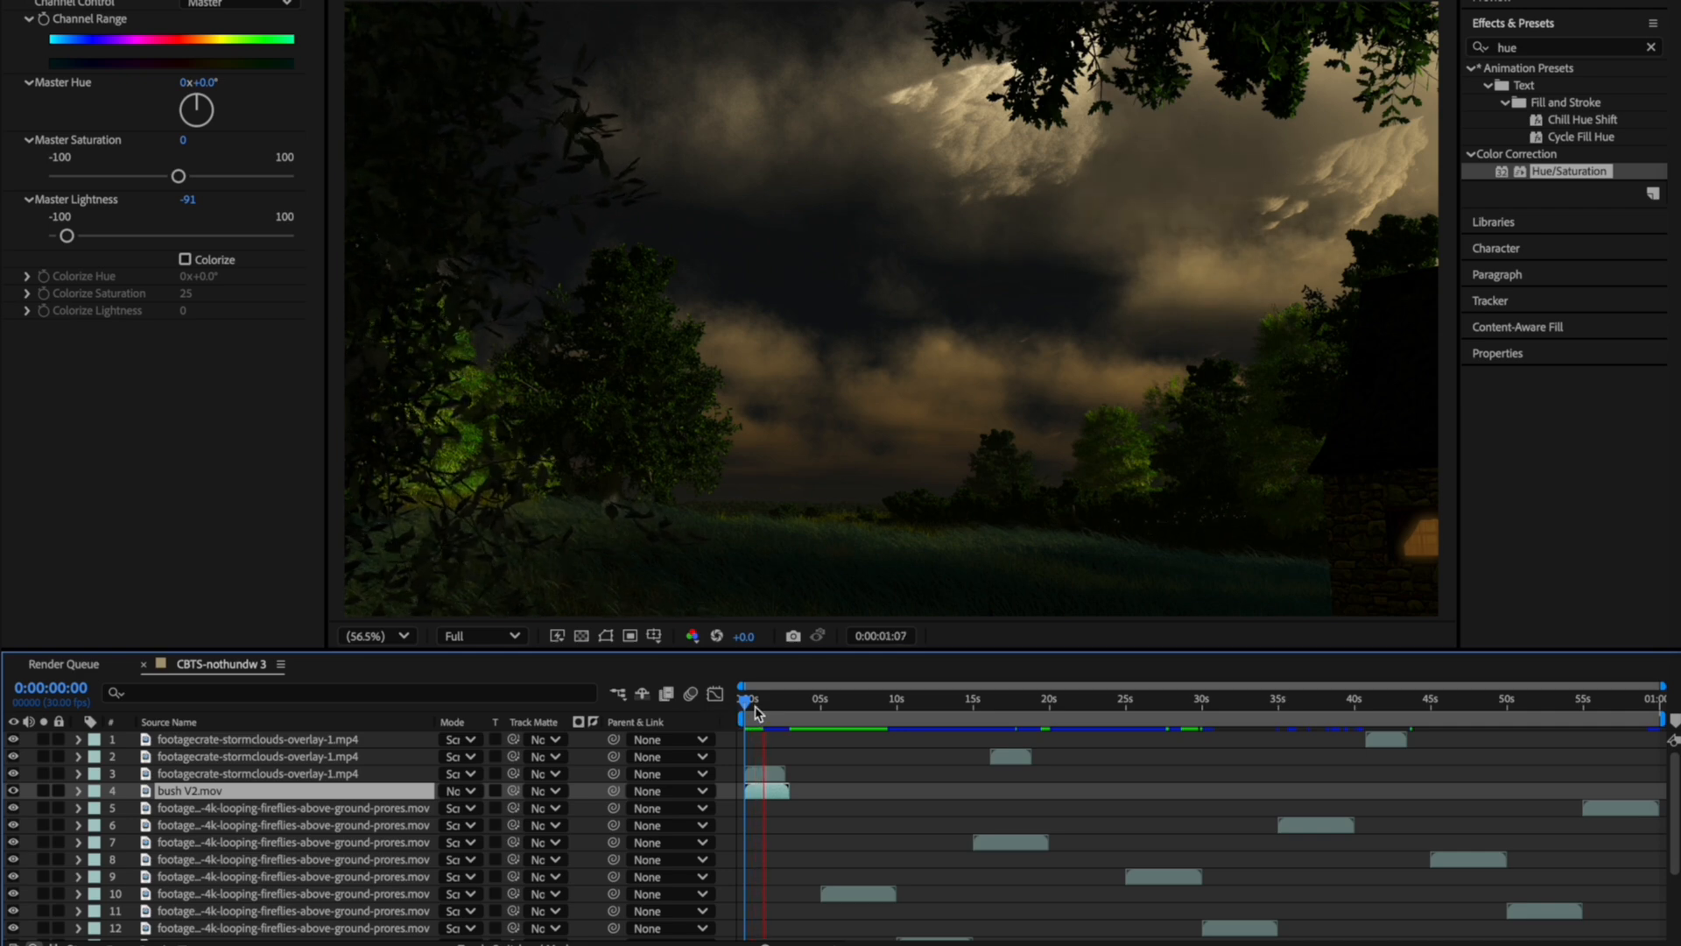
{"action": "key", "text": "space"}
{"action": "key", "text": "space"}
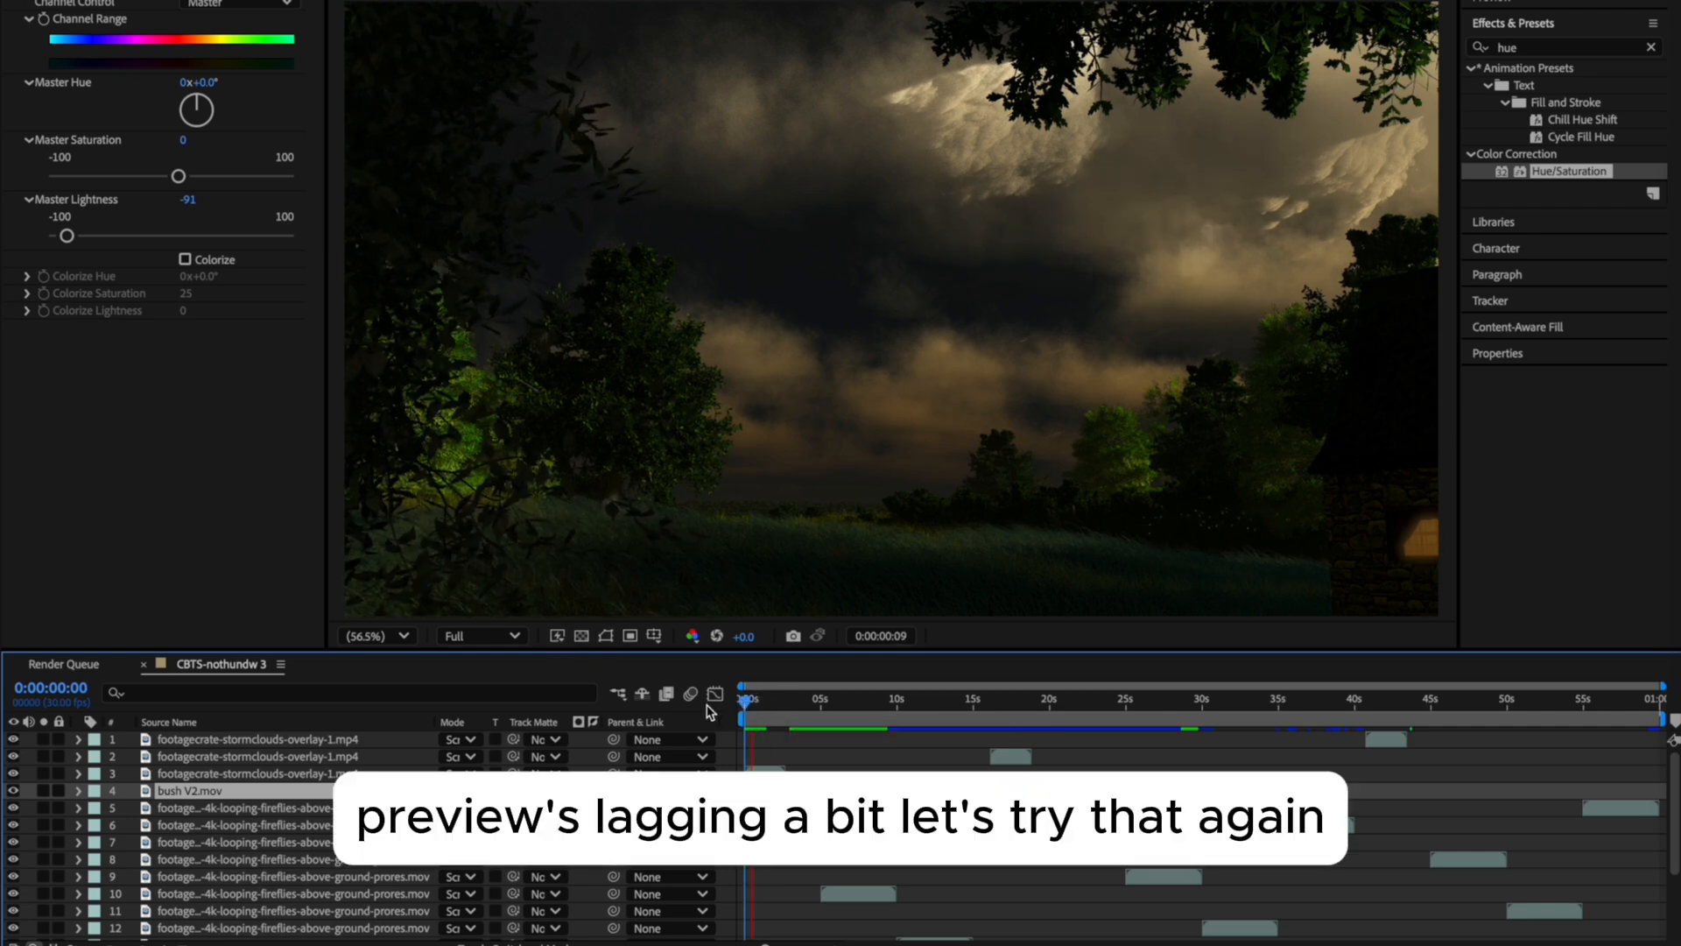
{"action": "key", "text": "space"}
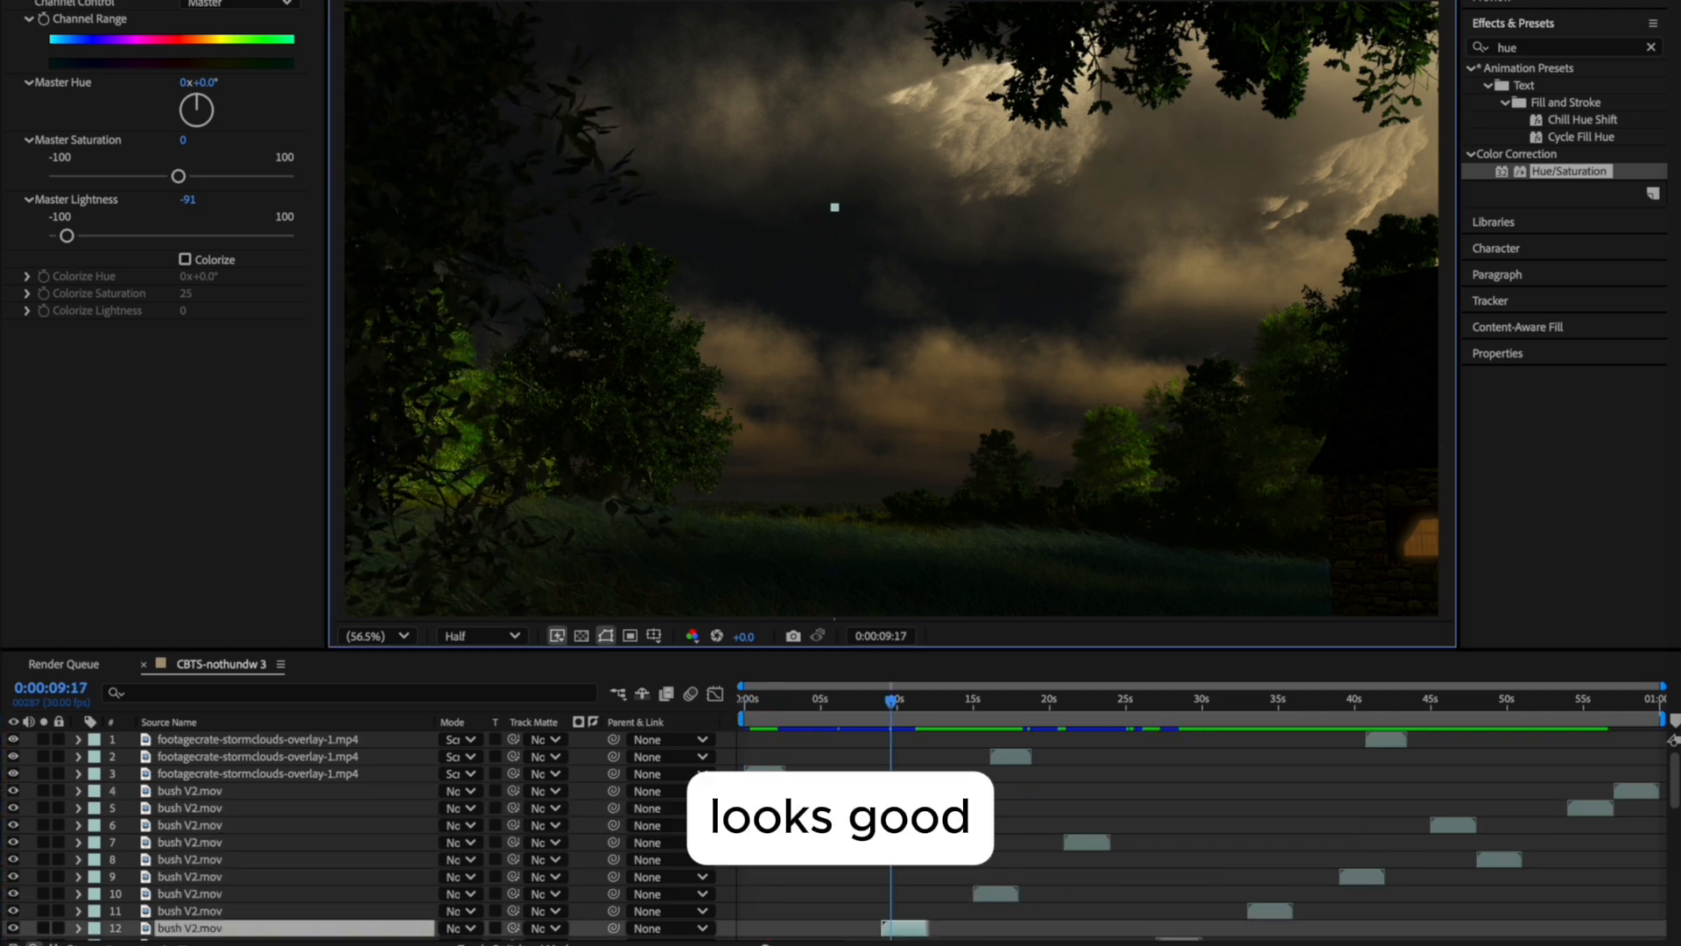
Add the CBTS-nothundw 3 composition to the render queue and turn off audio output in its output module.
{"action": "left_click", "coordinate": [272, 2]}
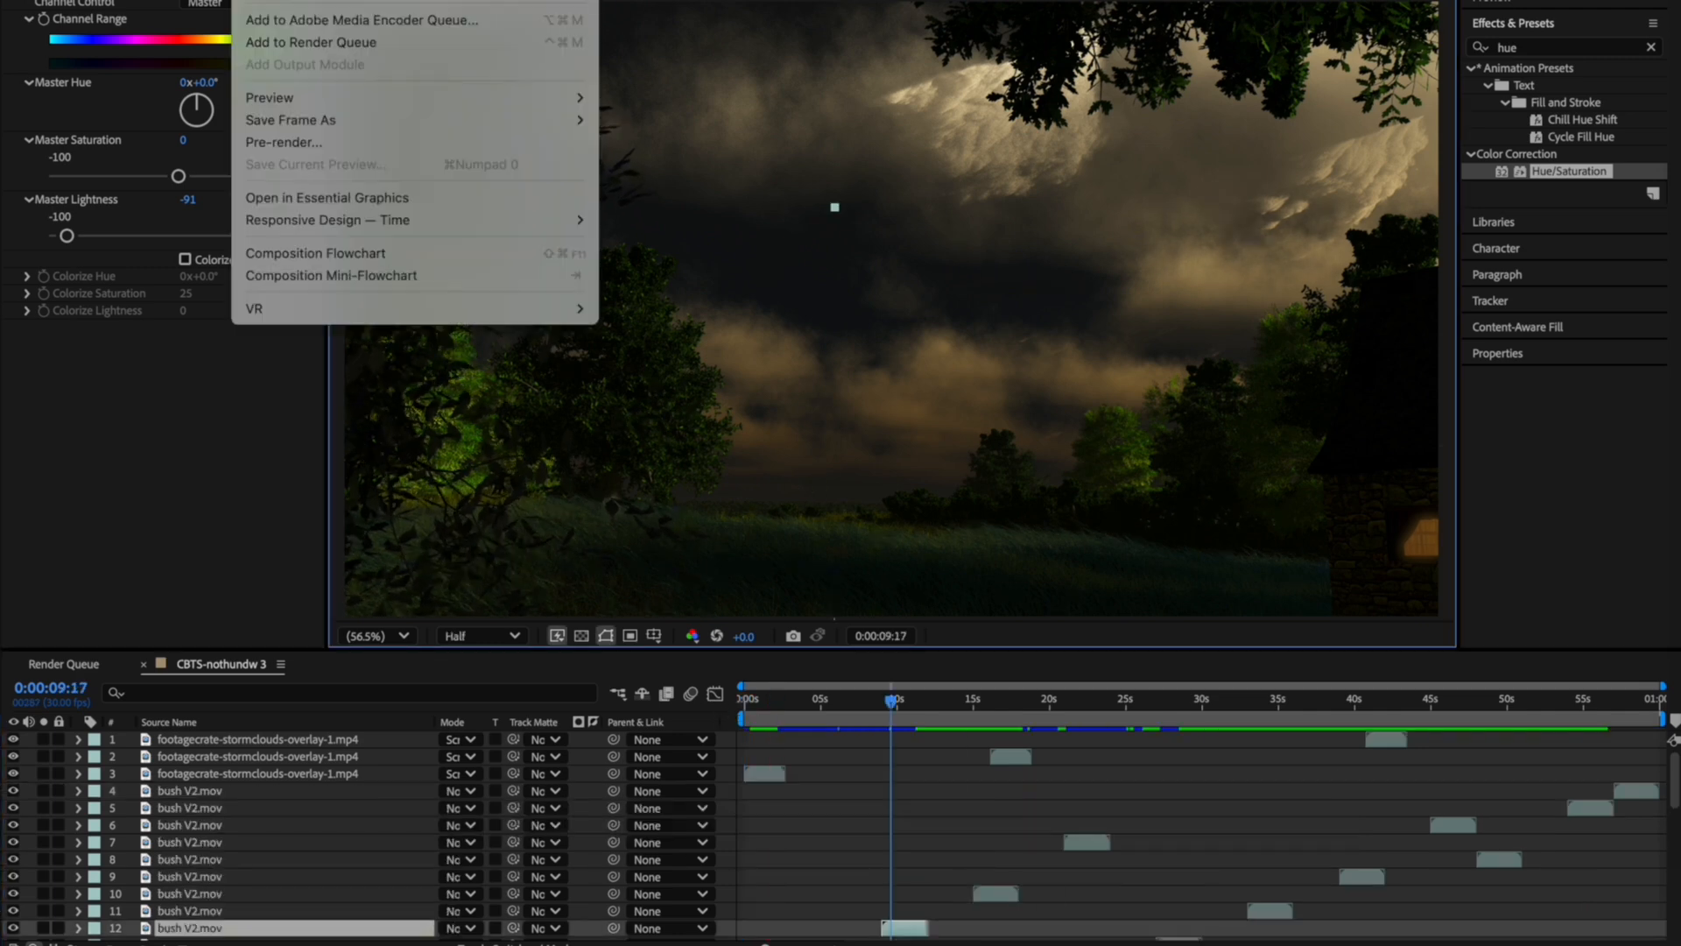
{"action": "left_click", "coordinate": [316, 44]}
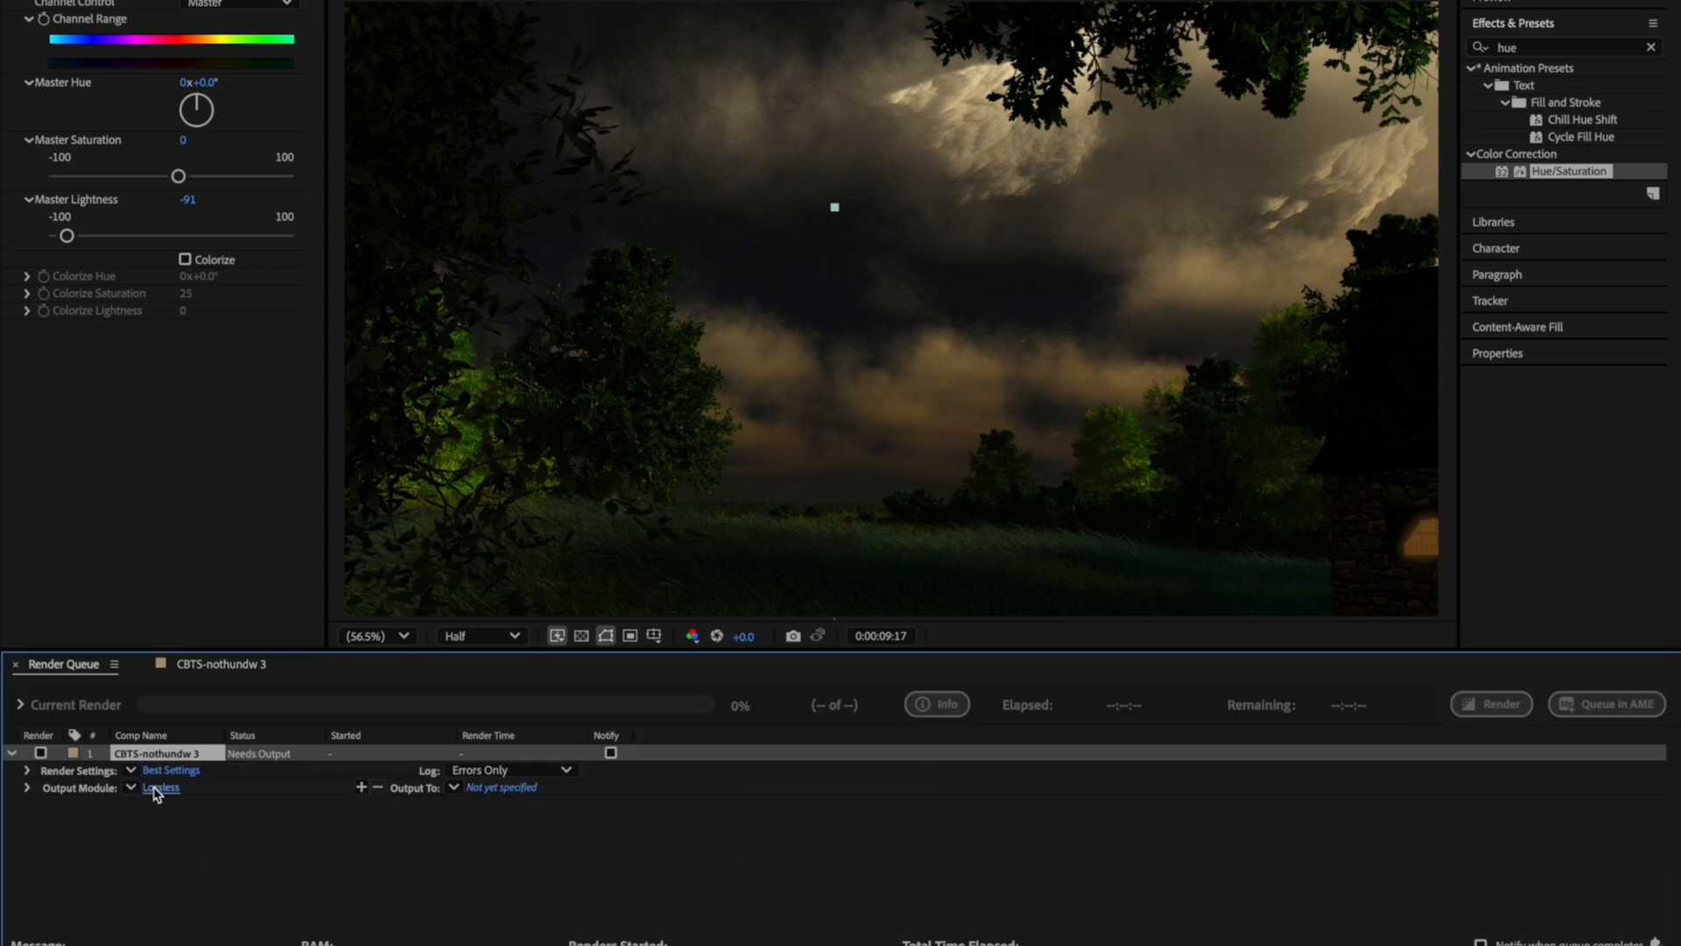
{"action": "left_click", "coordinate": [155, 788]}
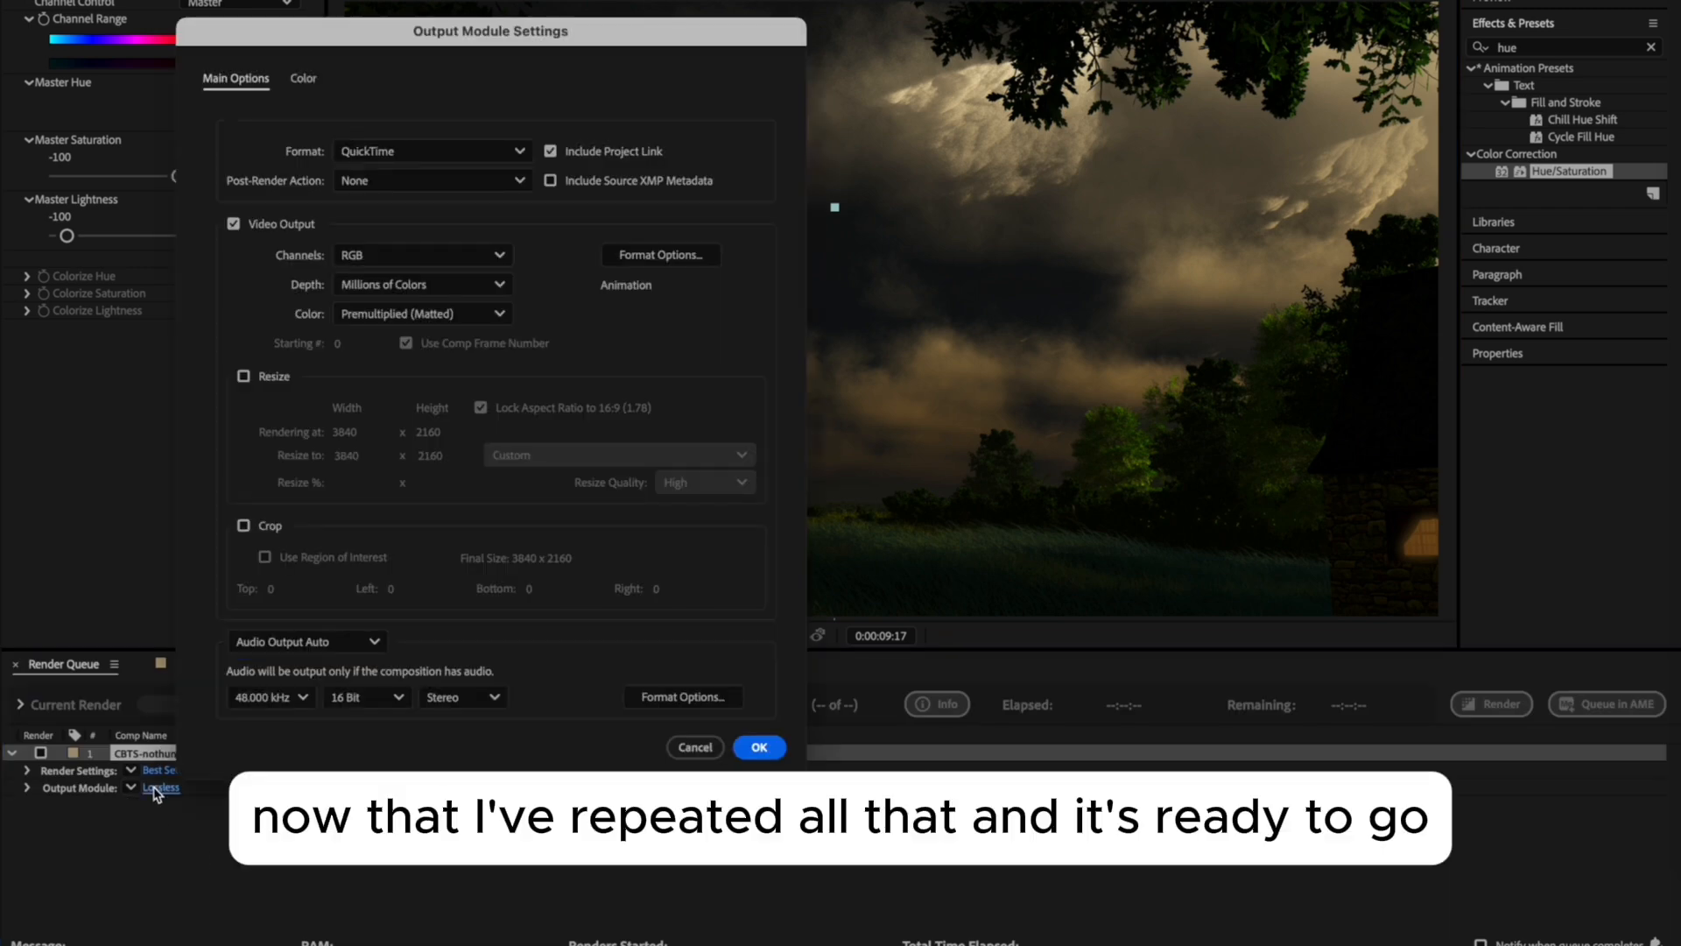
{"action": "left_click", "coordinate": [329, 643]}
{"action": "left_click", "coordinate": [324, 729]}
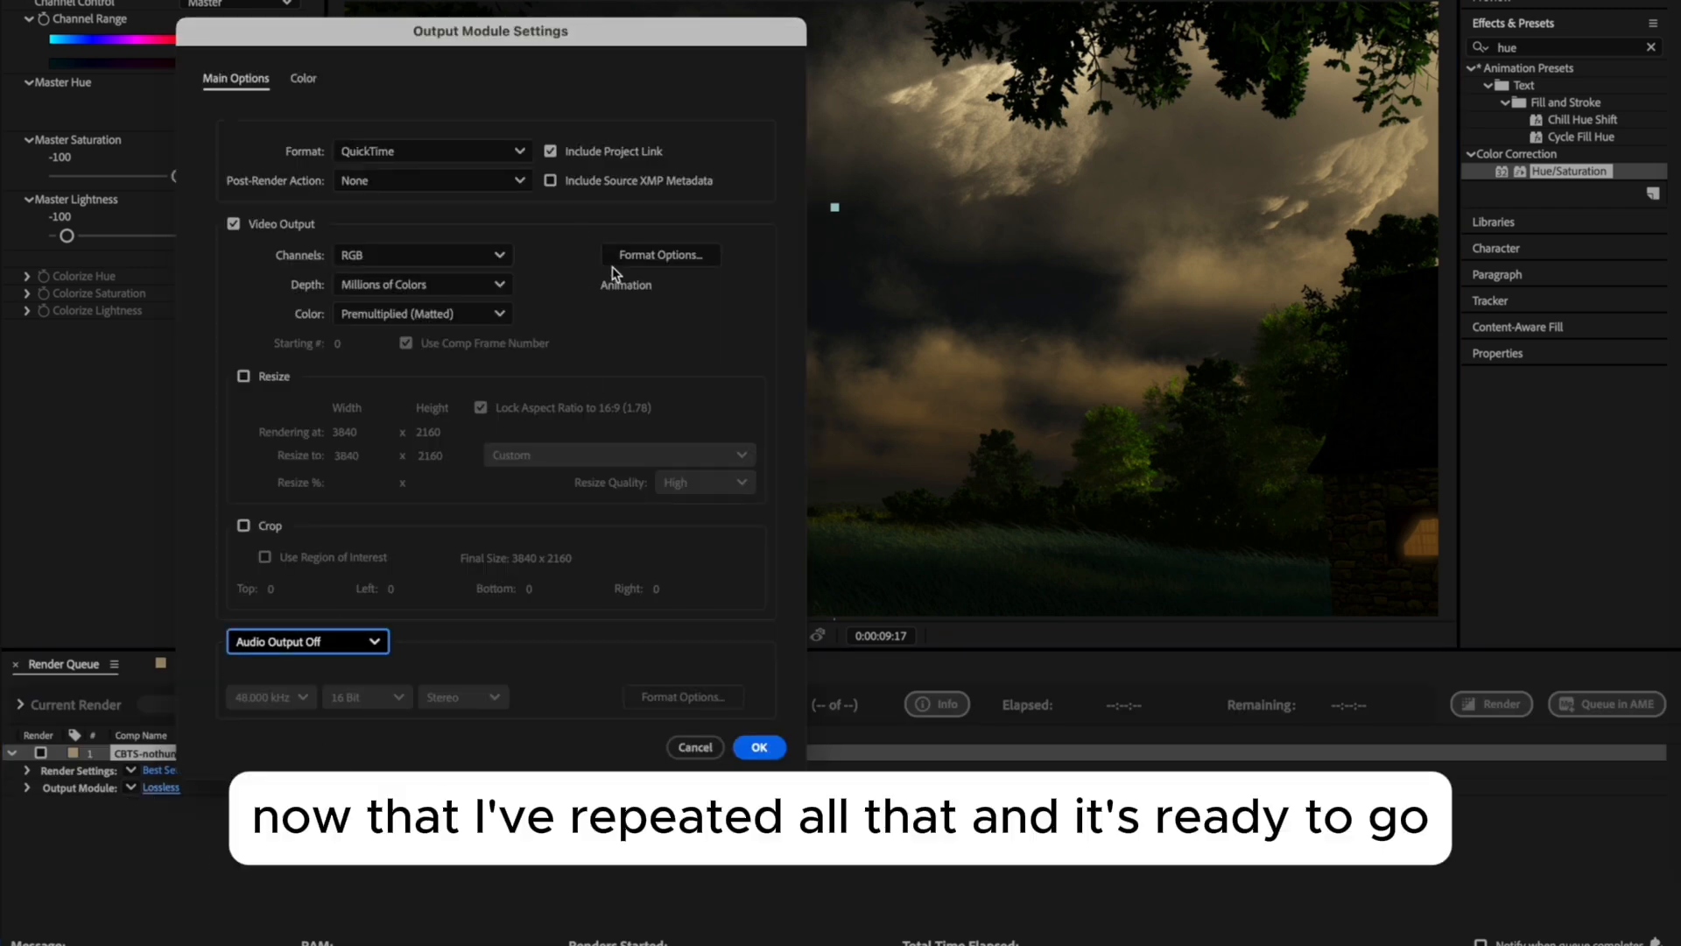
Set the output module's video codec to Apple ProRes 422 HQ and accept the output module settings.
{"action": "left_click", "coordinate": [615, 257]}
{"action": "left_click", "coordinate": [450, 260]}
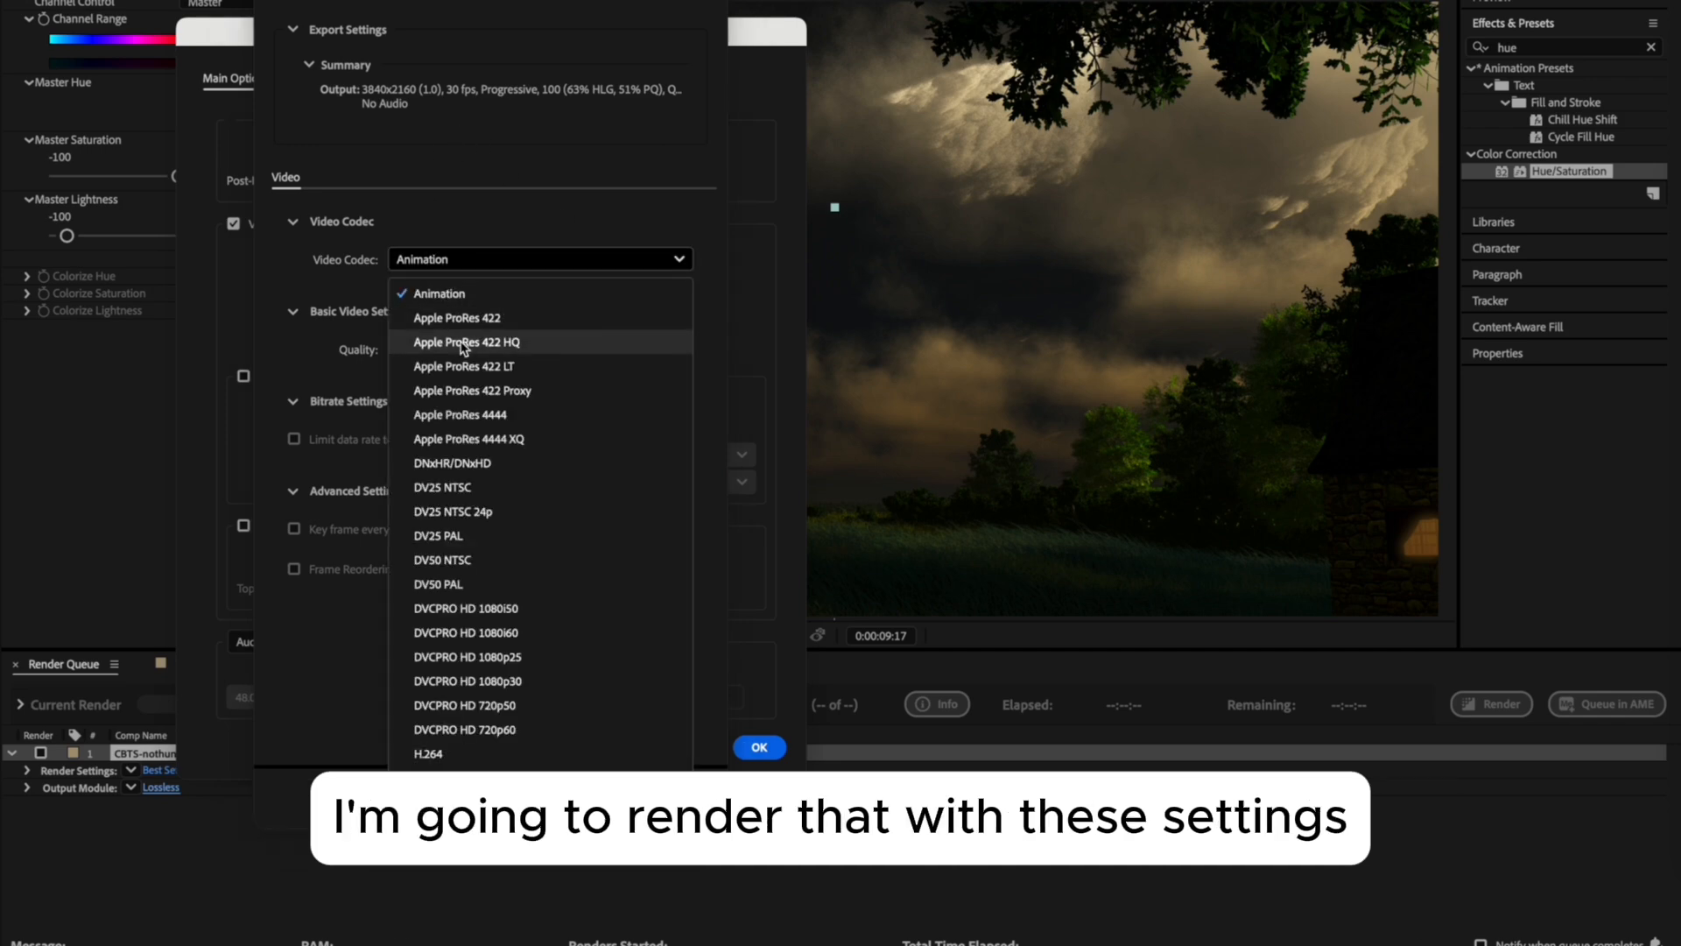
{"action": "left_click", "coordinate": [463, 342]}
{"action": "left_click", "coordinate": [682, 799]}
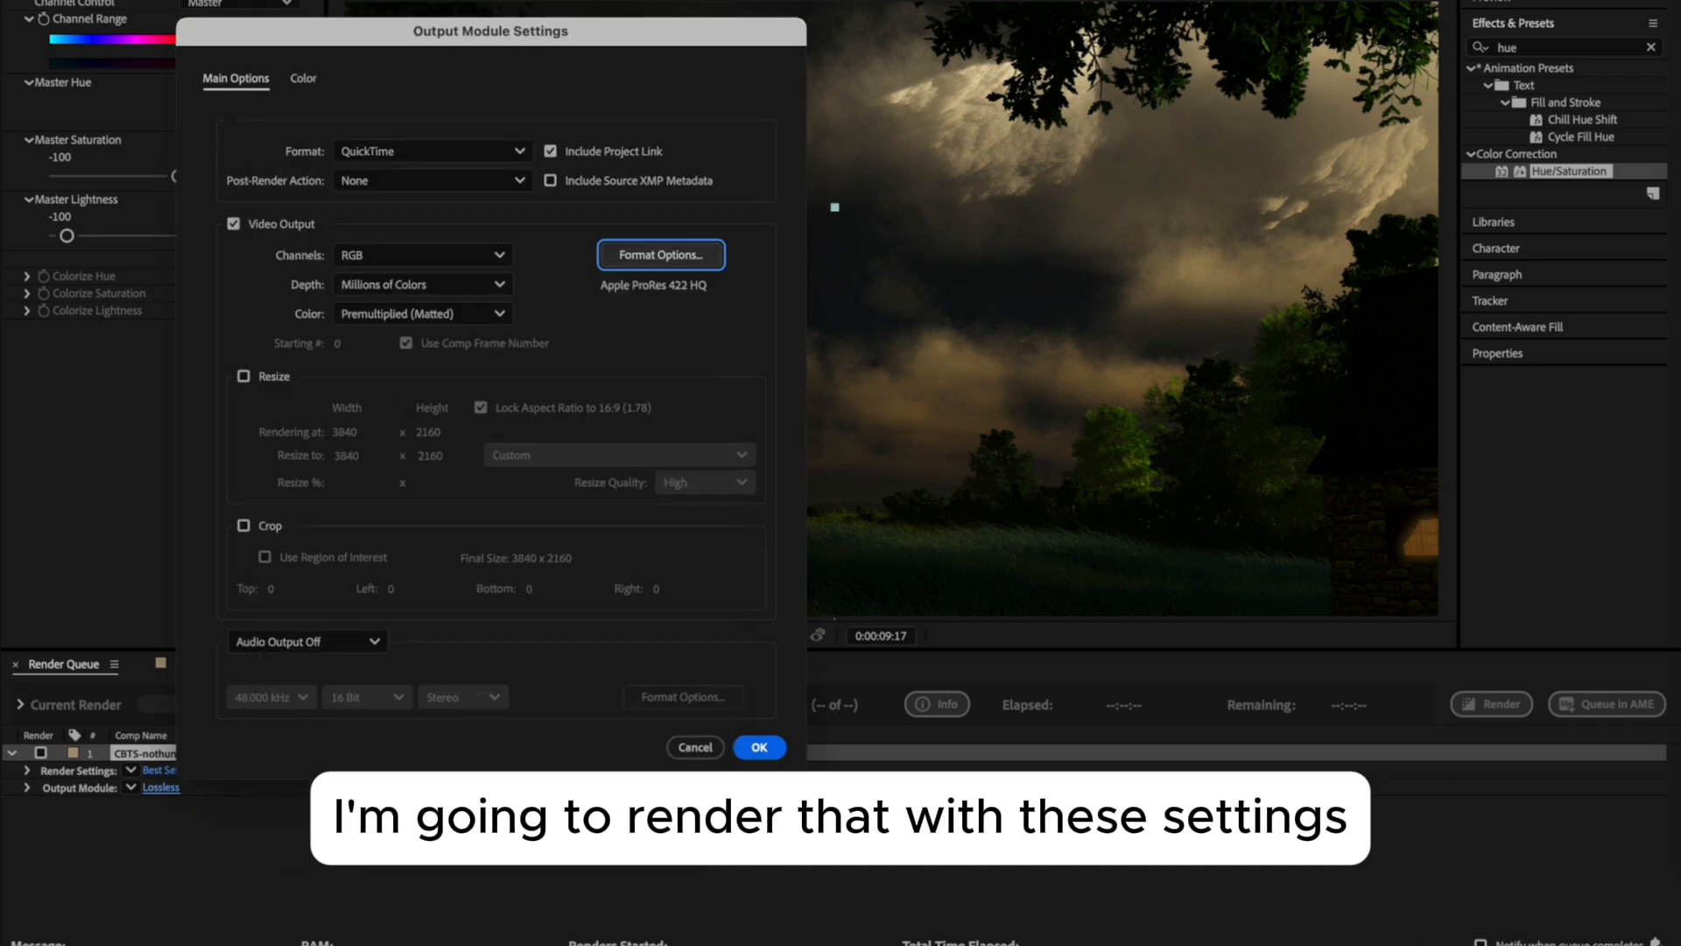
{"action": "left_click", "coordinate": [758, 747]}
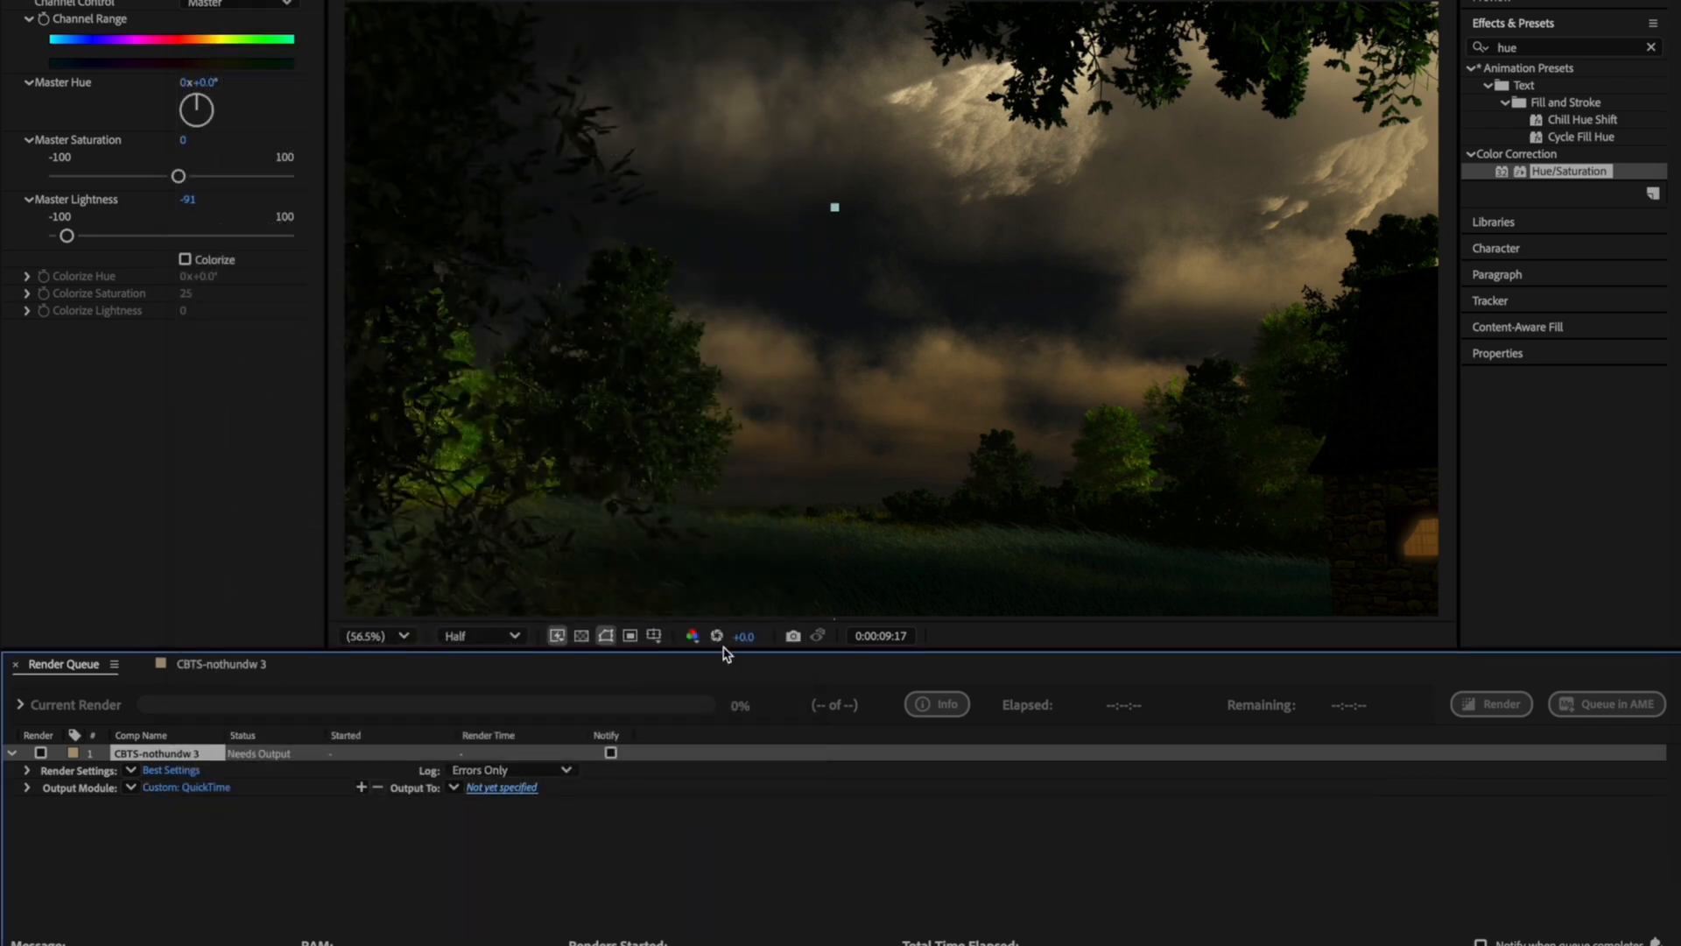
Set the output to CBTS-nothundw 3.mov in the 80_CalmBeforeTheStorm-NoThunder folder and render the queued composition.
{"action": "left_click", "coordinate": [903, 129]}
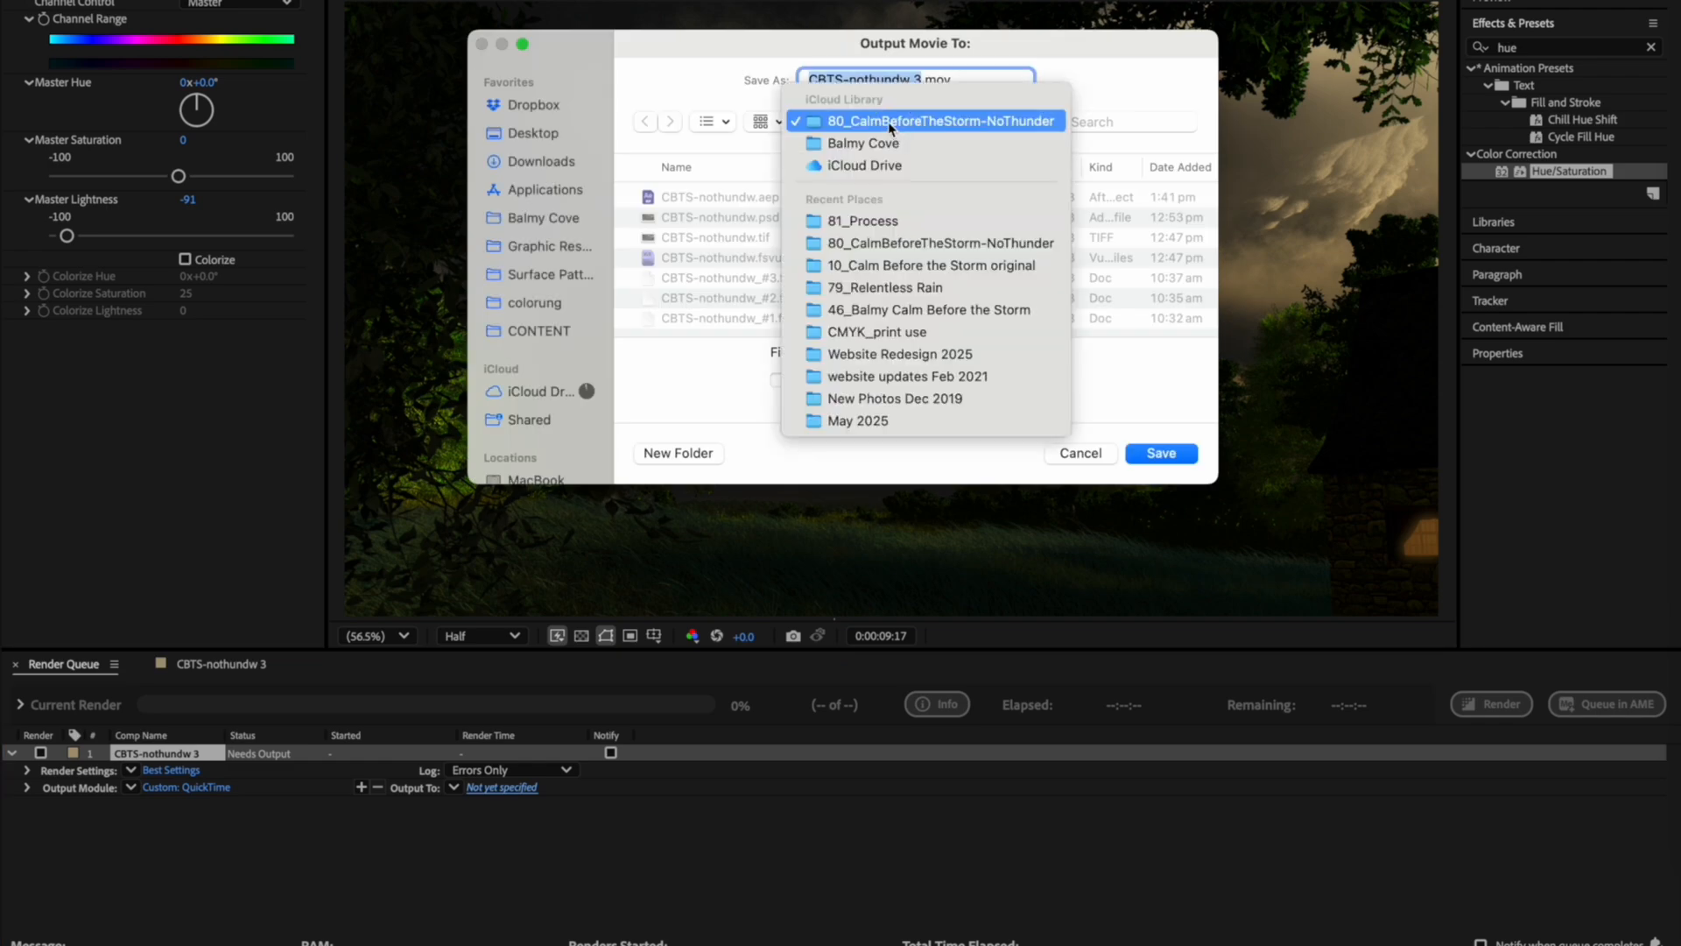
{"action": "left_click", "coordinate": [814, 125]}
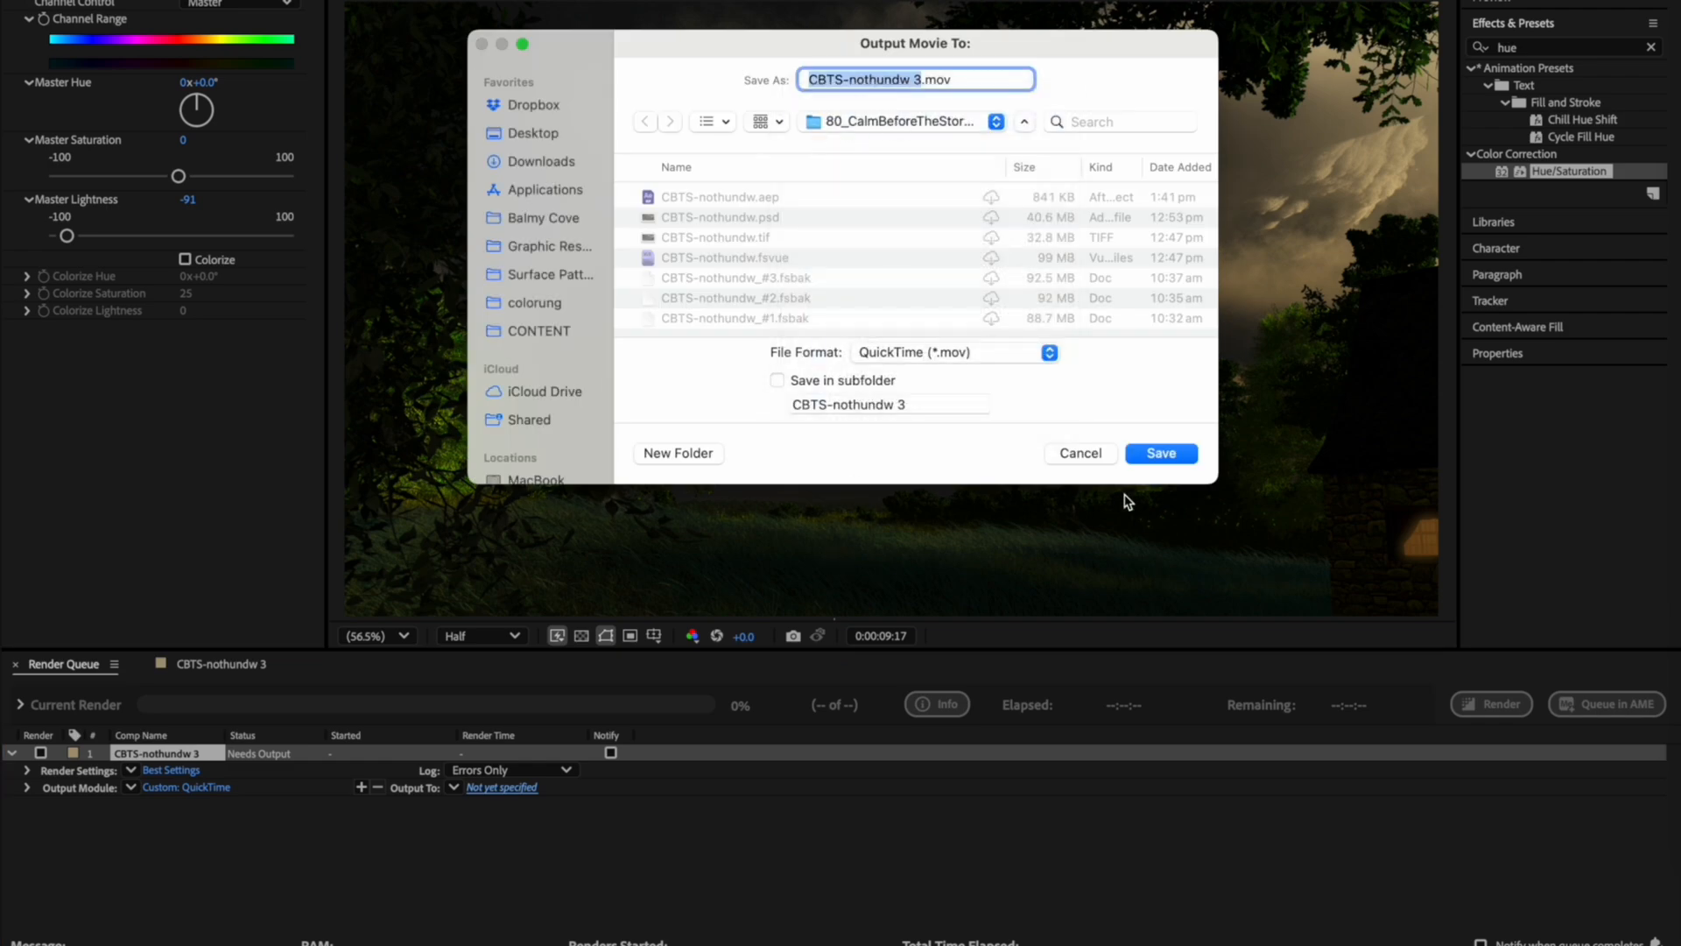
{"action": "left_click", "coordinate": [1141, 455]}
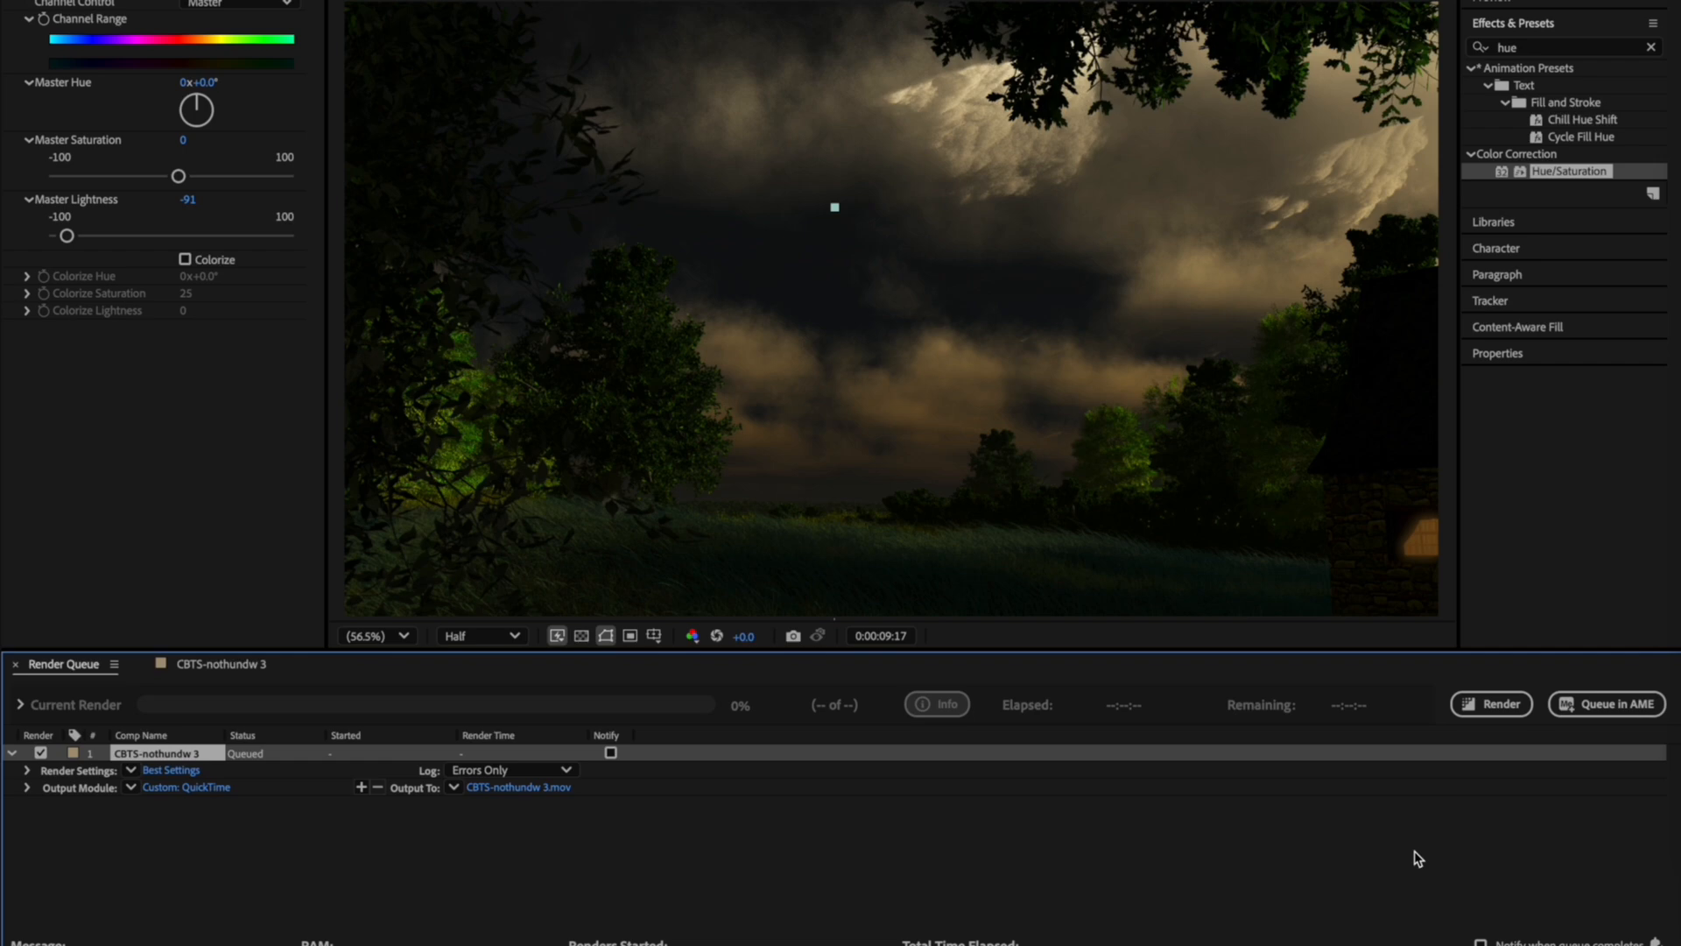
{"action": "left_click", "coordinate": [1482, 711]}
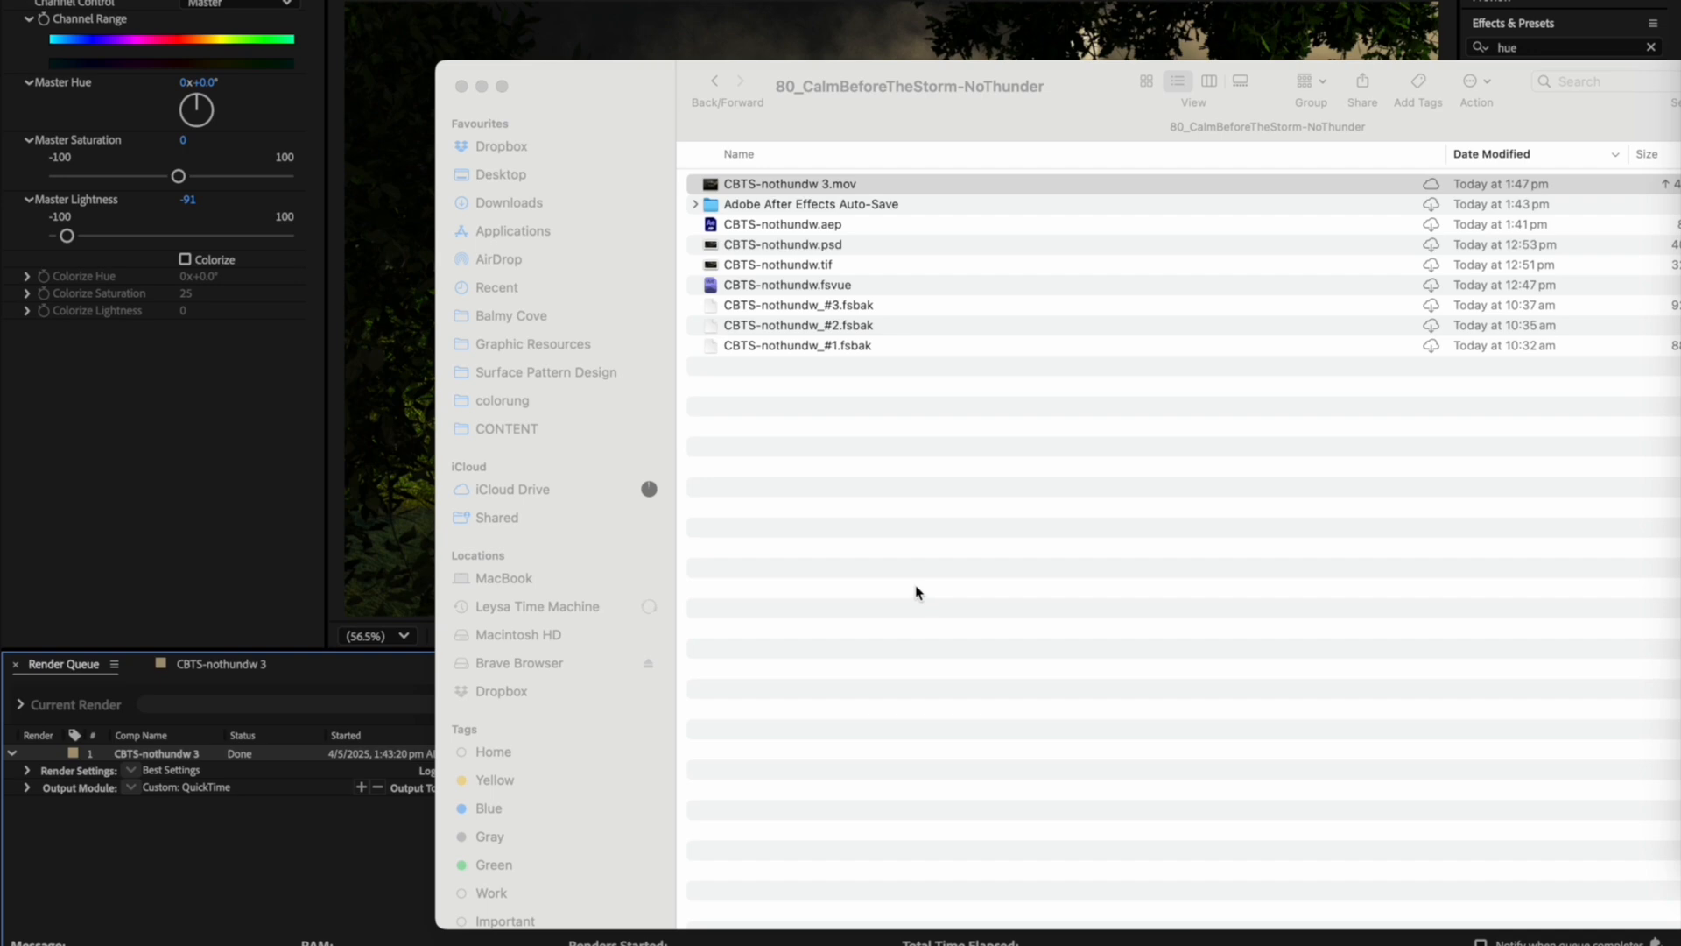
Open the rendered CBTS-nothundw 3.mov from Finder, play it and check several points through to the end, and close the player.
{"action": "double_click", "coordinate": [753, 186]}
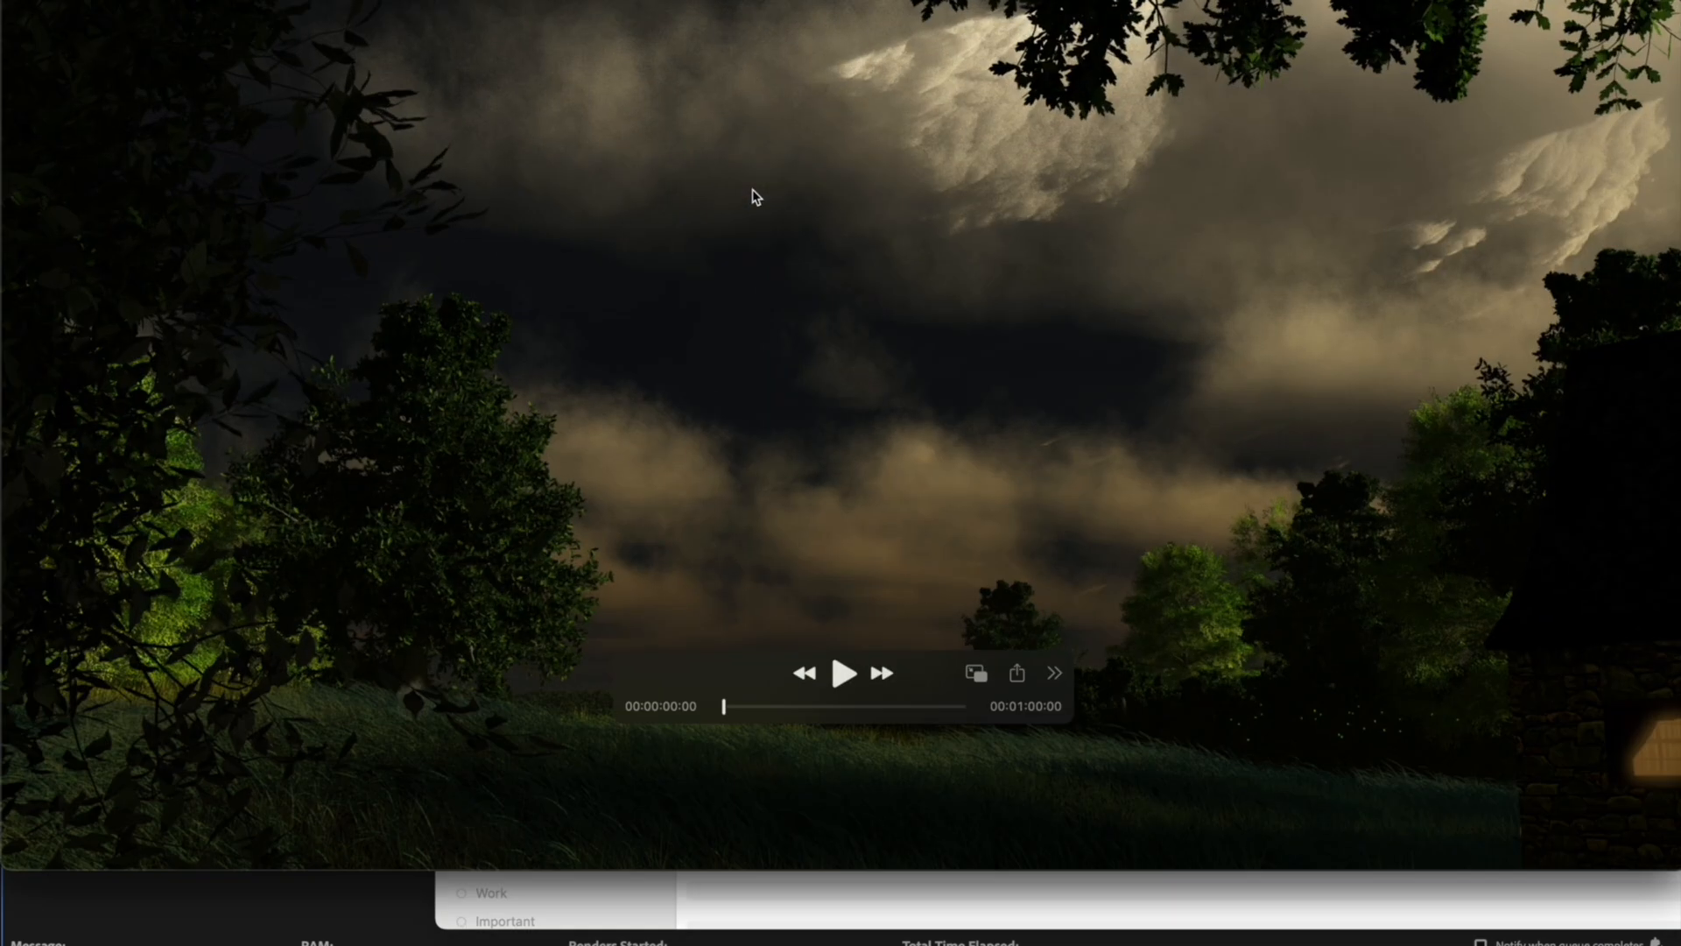
{"action": "left_click", "coordinate": [845, 674]}
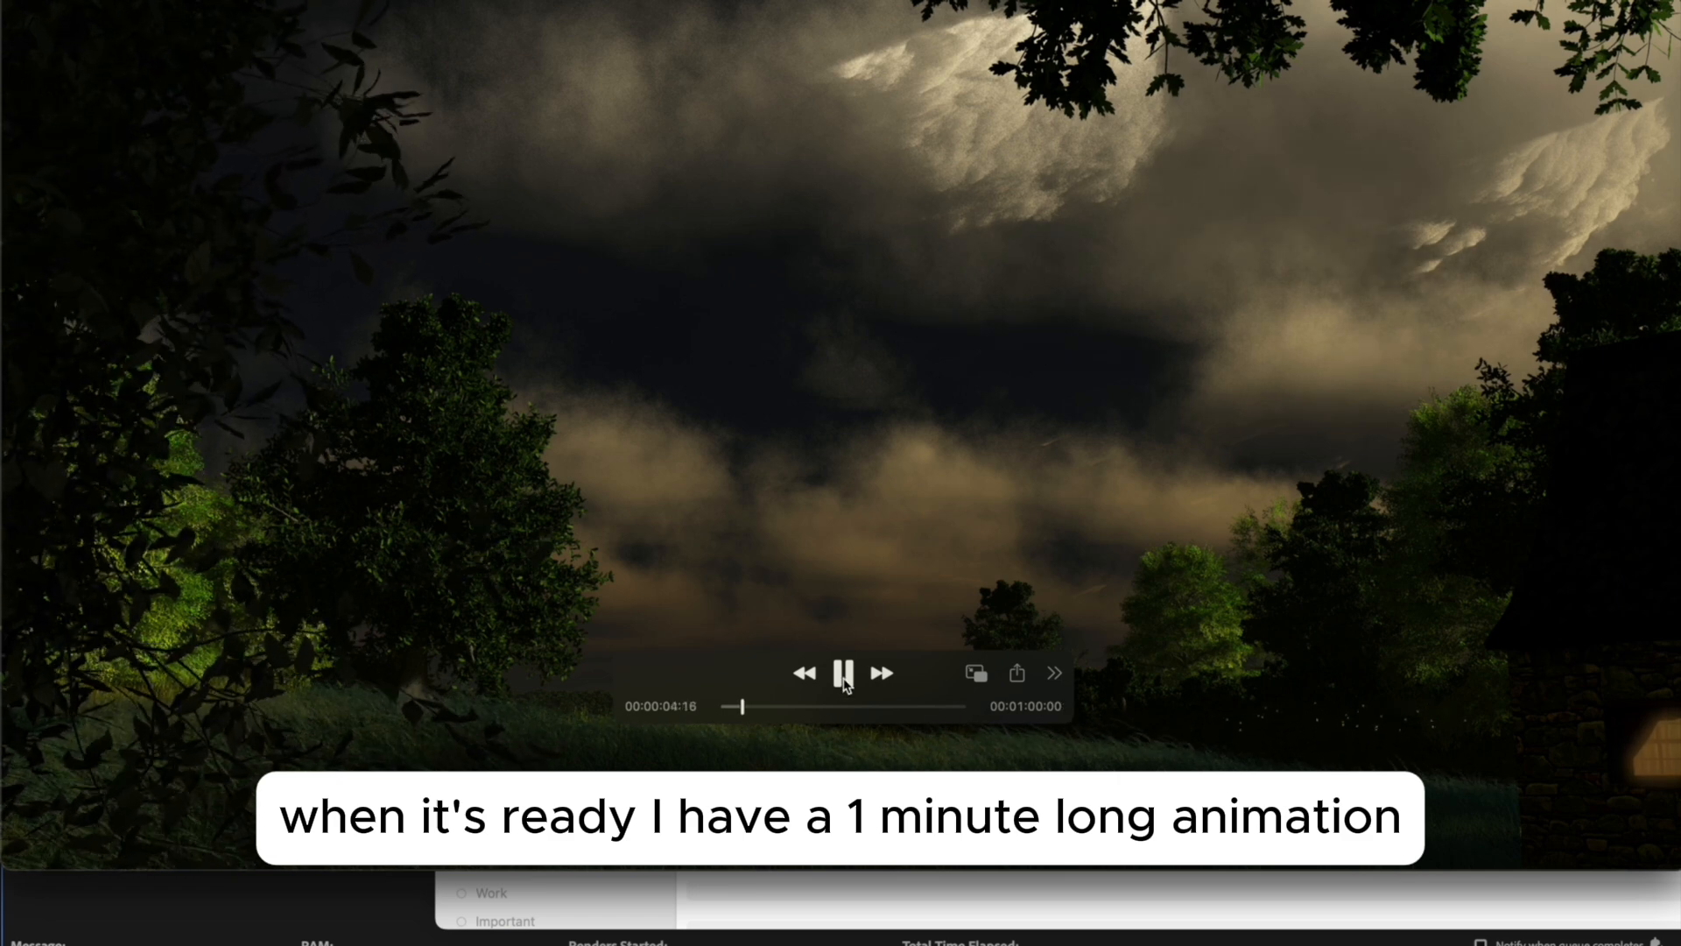
{"action": "left_click", "coordinate": [784, 708]}
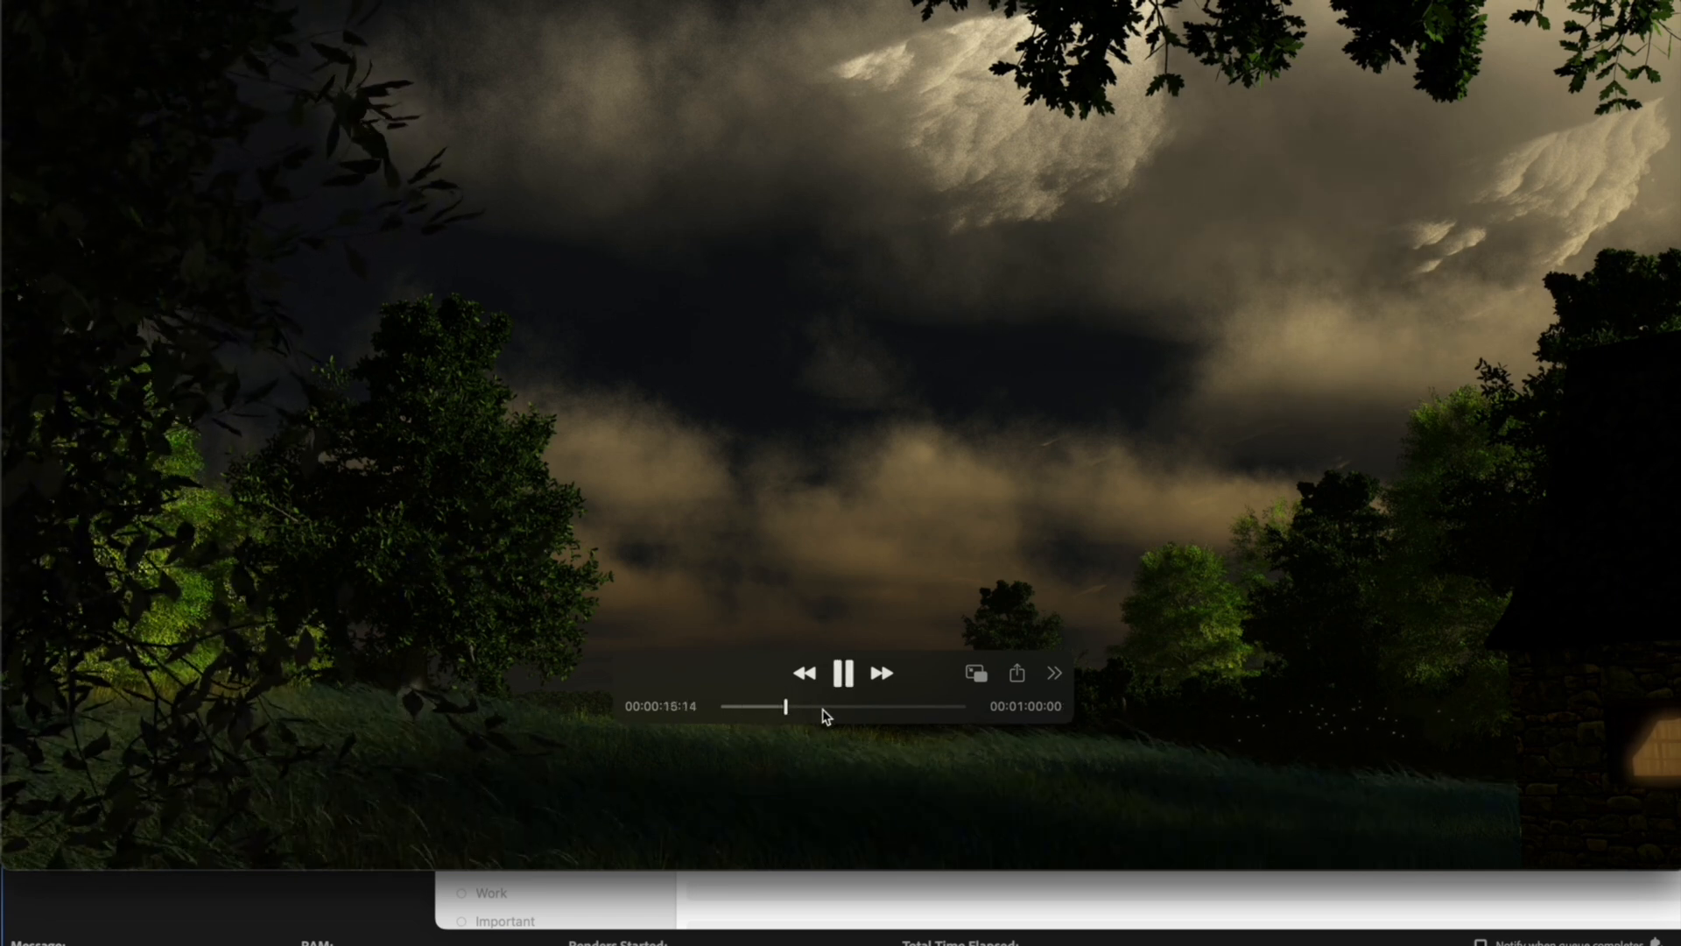
{"action": "left_click", "coordinate": [828, 708]}
{"action": "left_click", "coordinate": [908, 709]}
{"action": "left_click", "coordinate": [957, 711]}
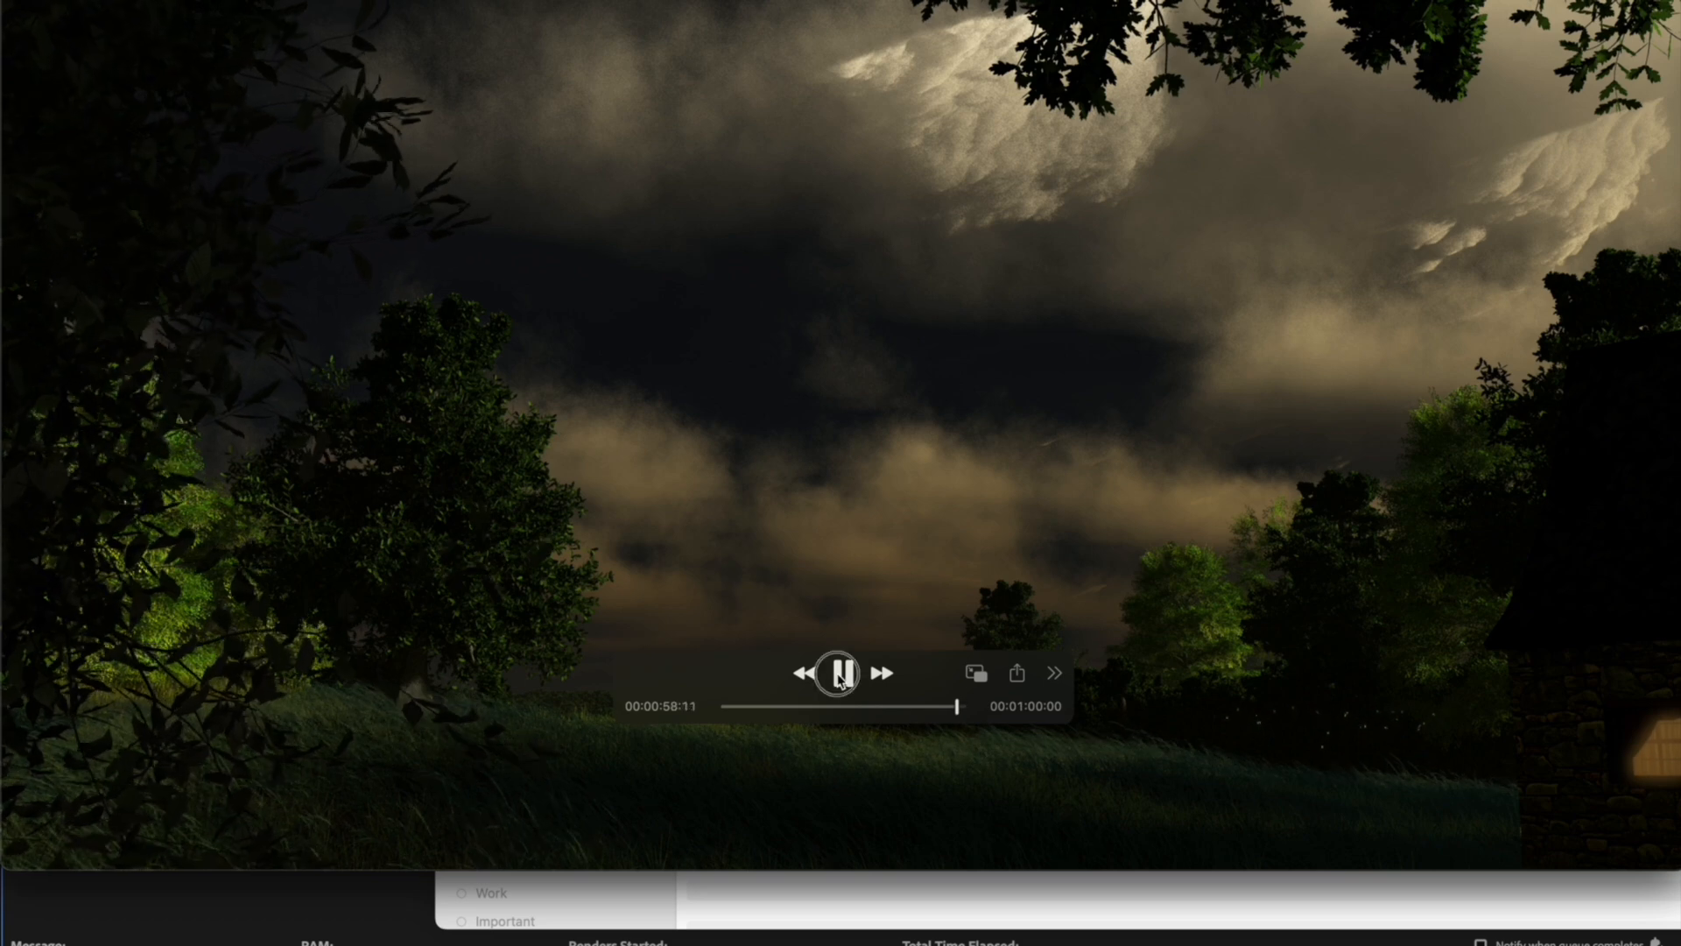
{"action": "left_click", "coordinate": [843, 672]}
{"action": "key", "text": "super+w"}
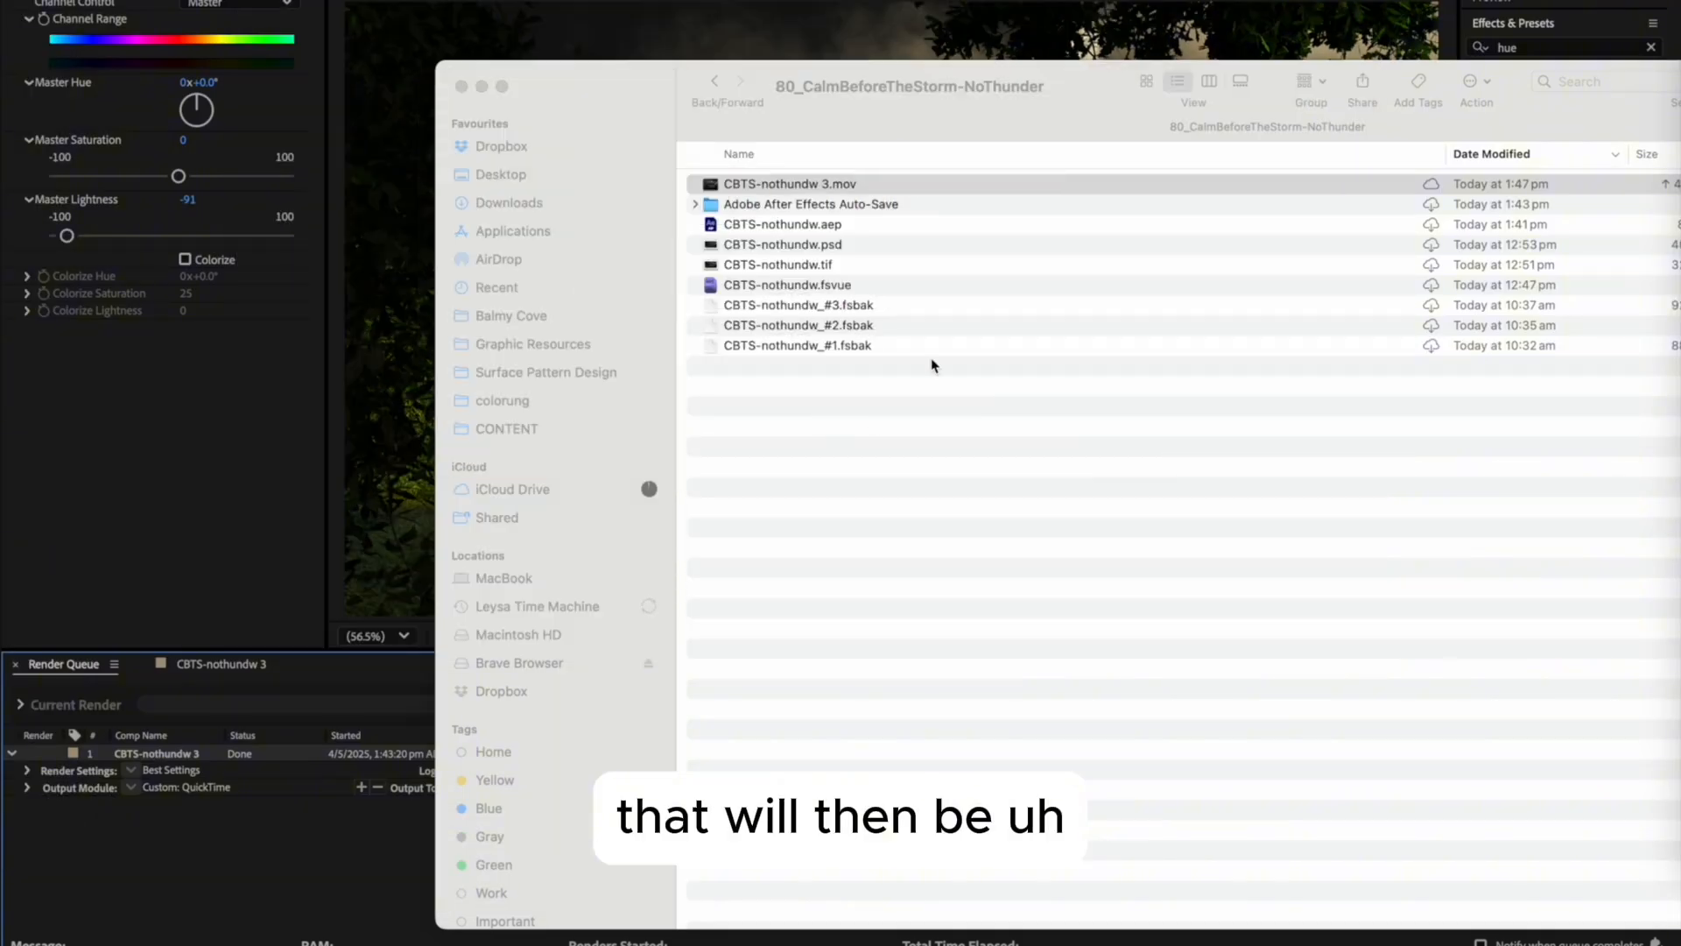
Switch to iMovie and duplicate the project "Storm approaches over the Garden 1".
{"action": "left_click", "coordinate": [891, 447]}
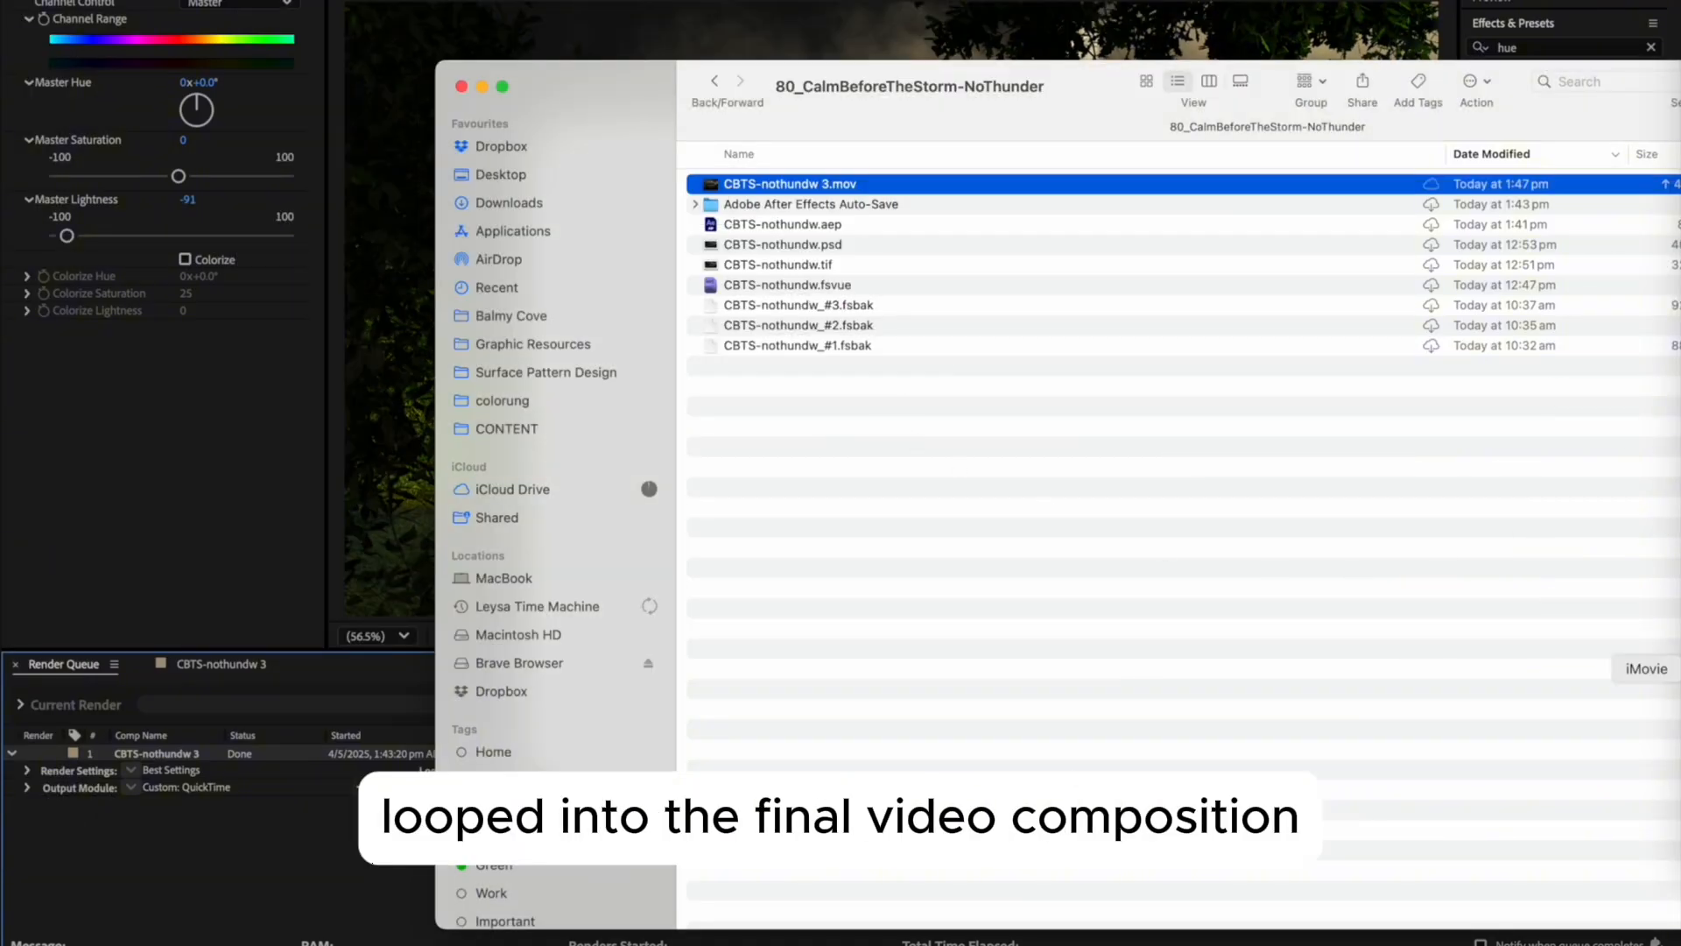
{"action": "left_click", "coordinate": [1672, 668]}
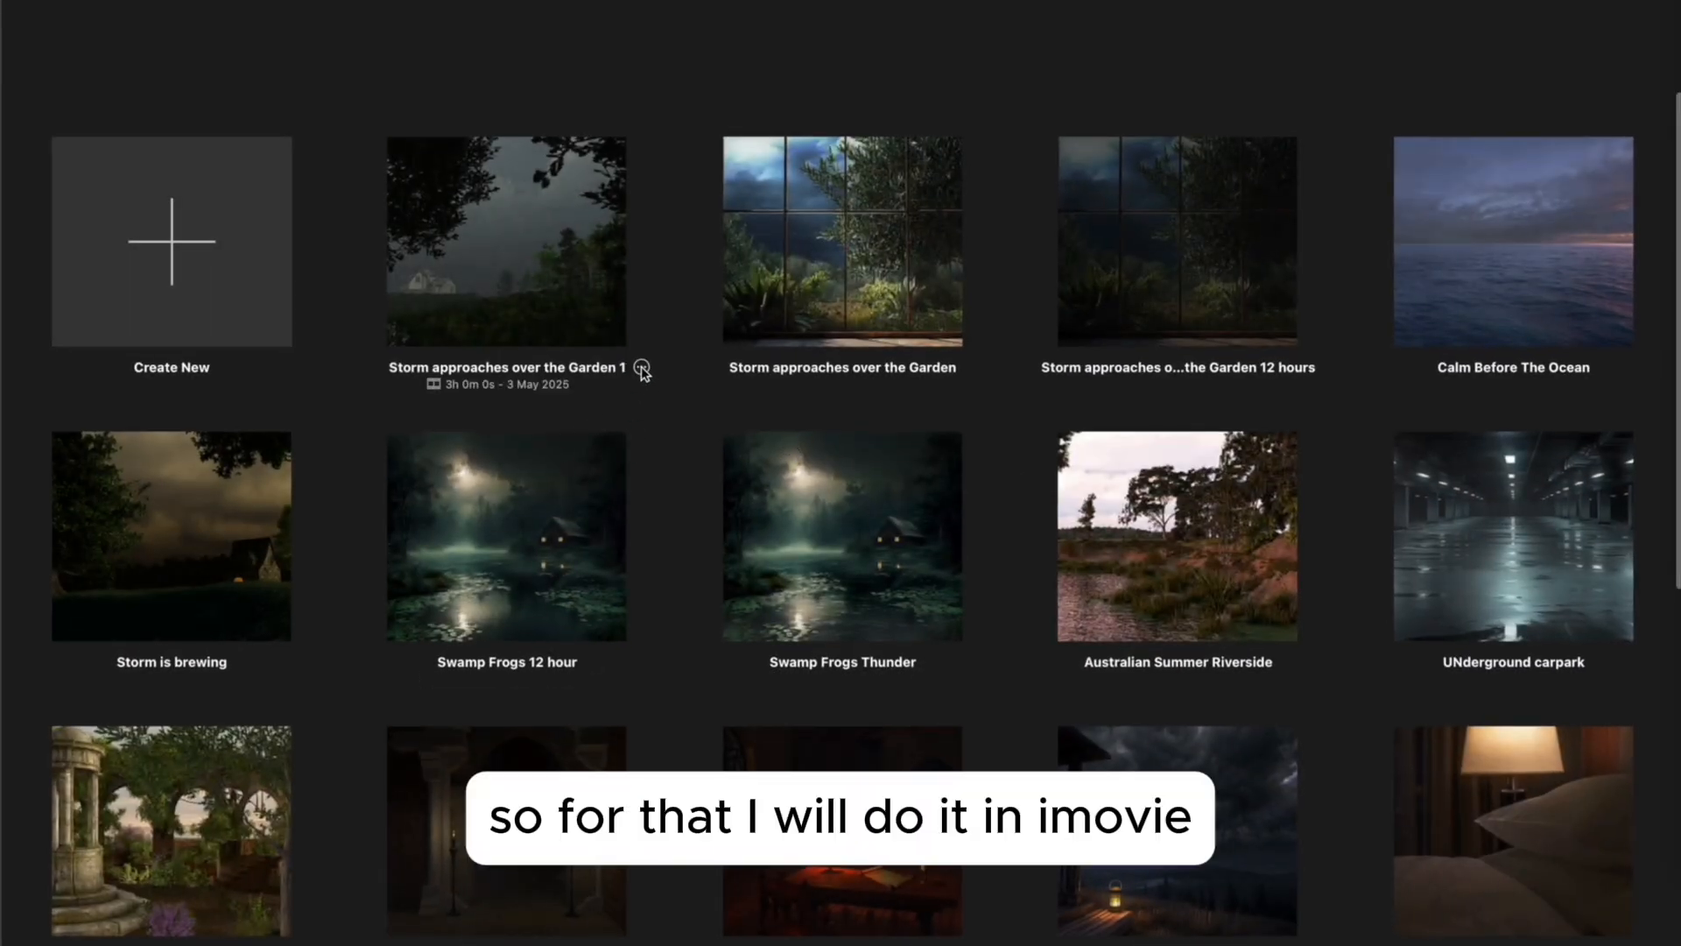
{"action": "left_click", "coordinate": [642, 369]}
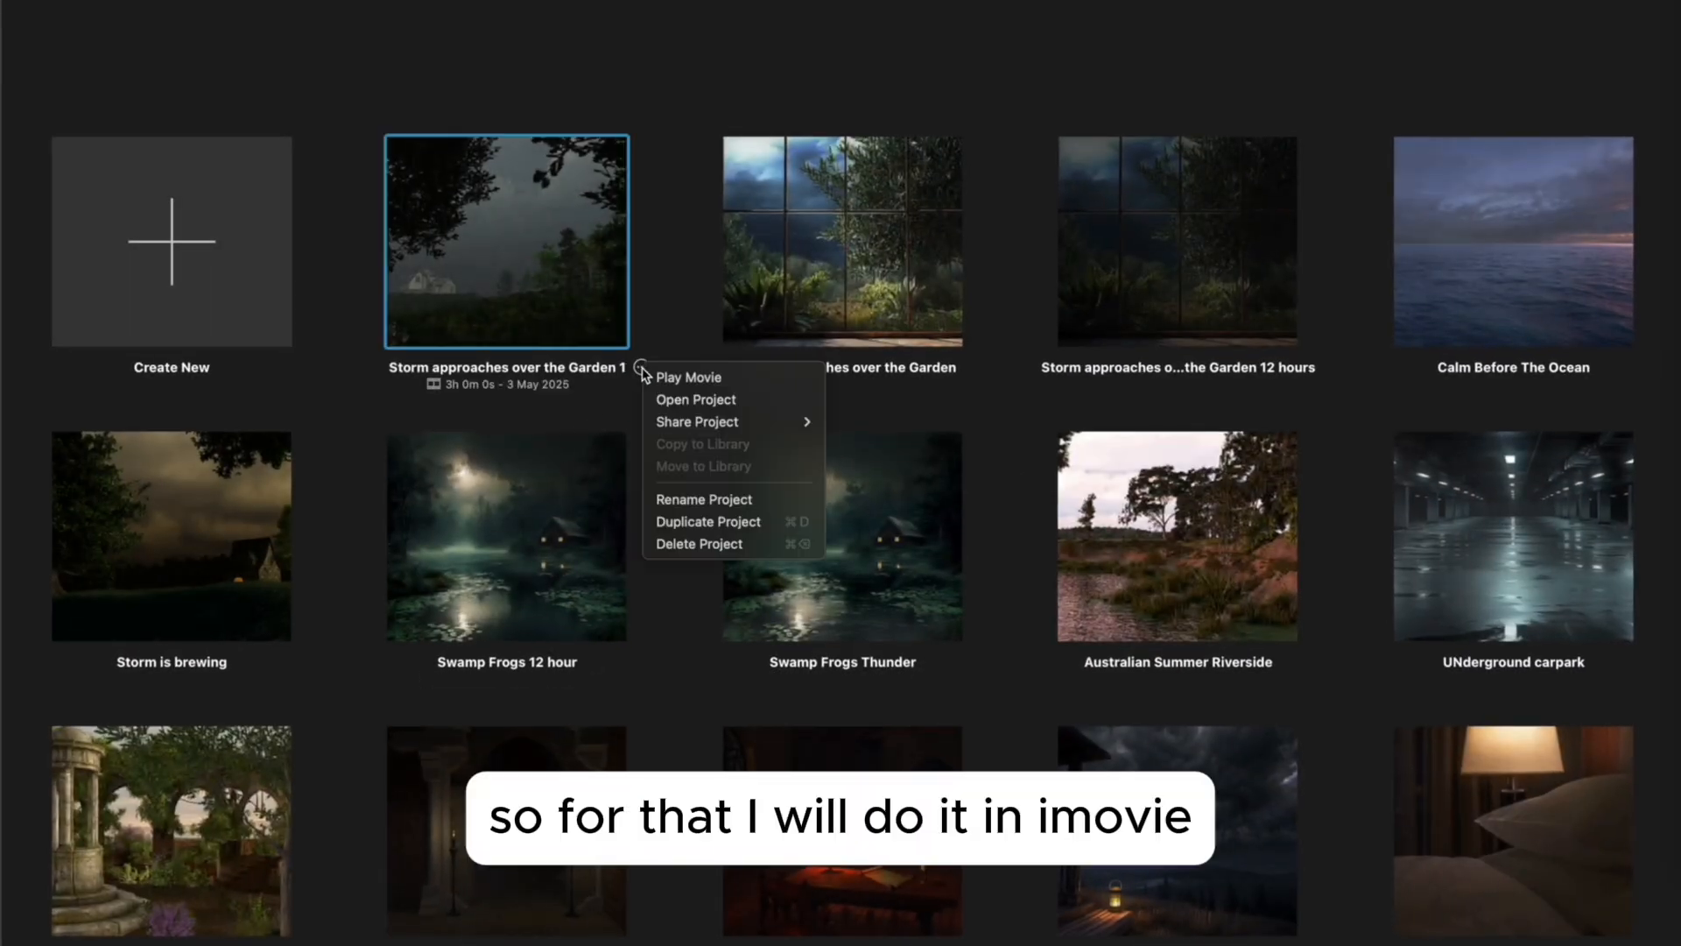
{"action": "left_click", "coordinate": [690, 523]}
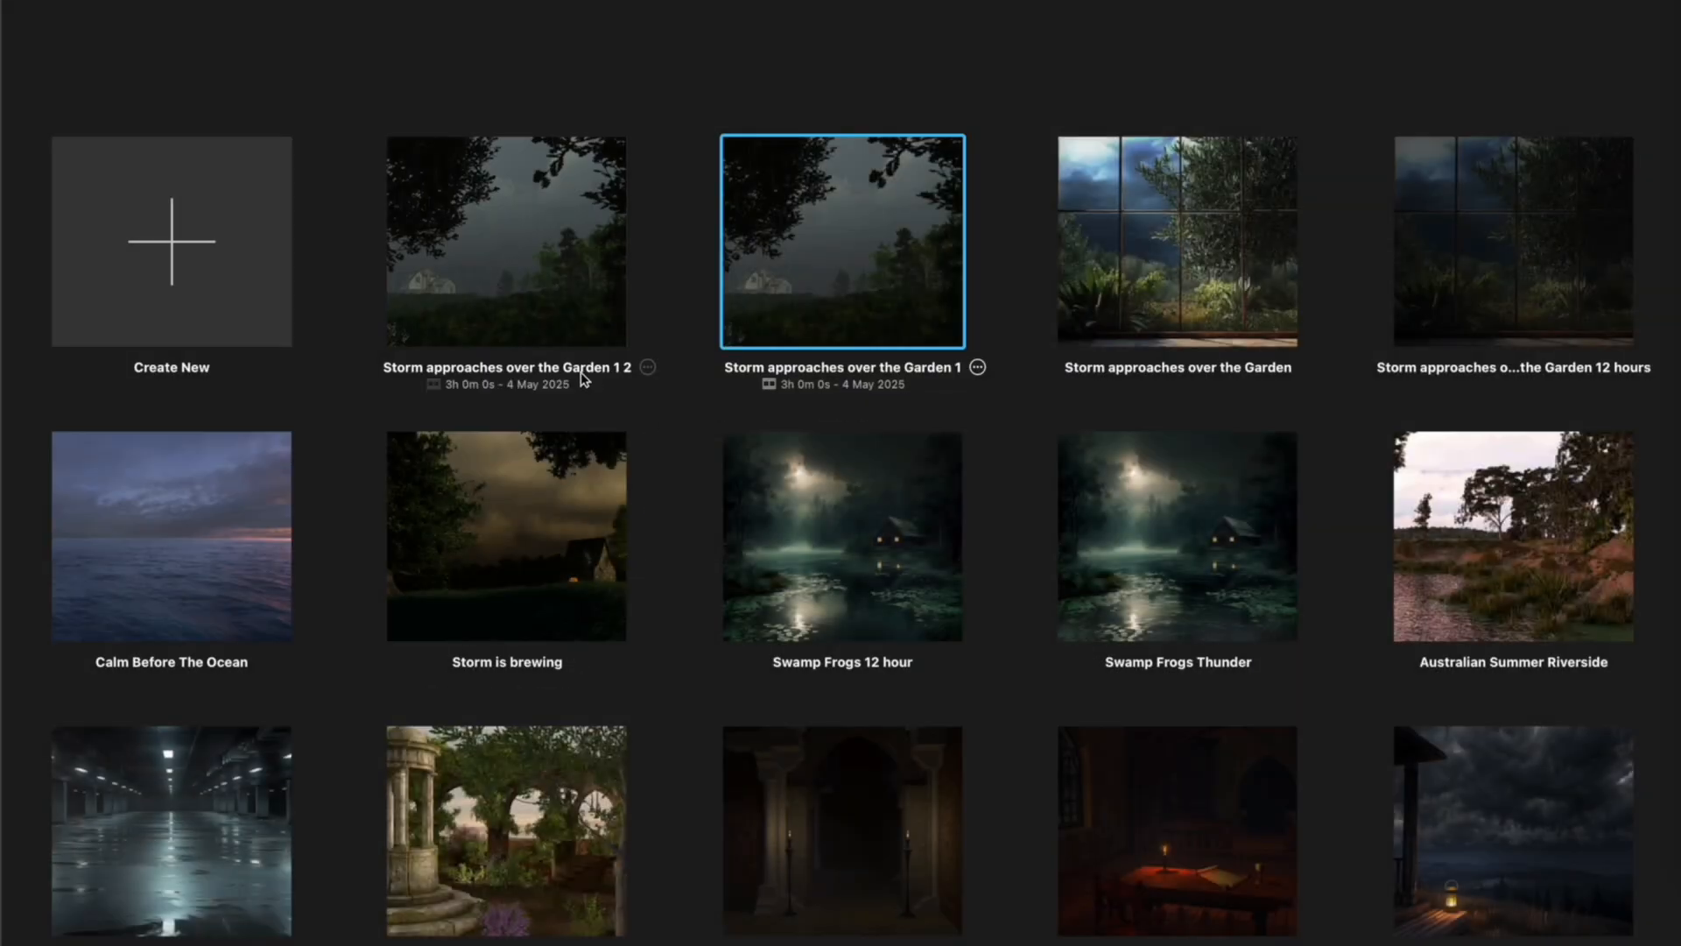
Rename the duplicated project "CBTS - no thunder".
{"action": "double_click", "coordinate": [577, 369]}
{"action": "type", "text": "CB"}
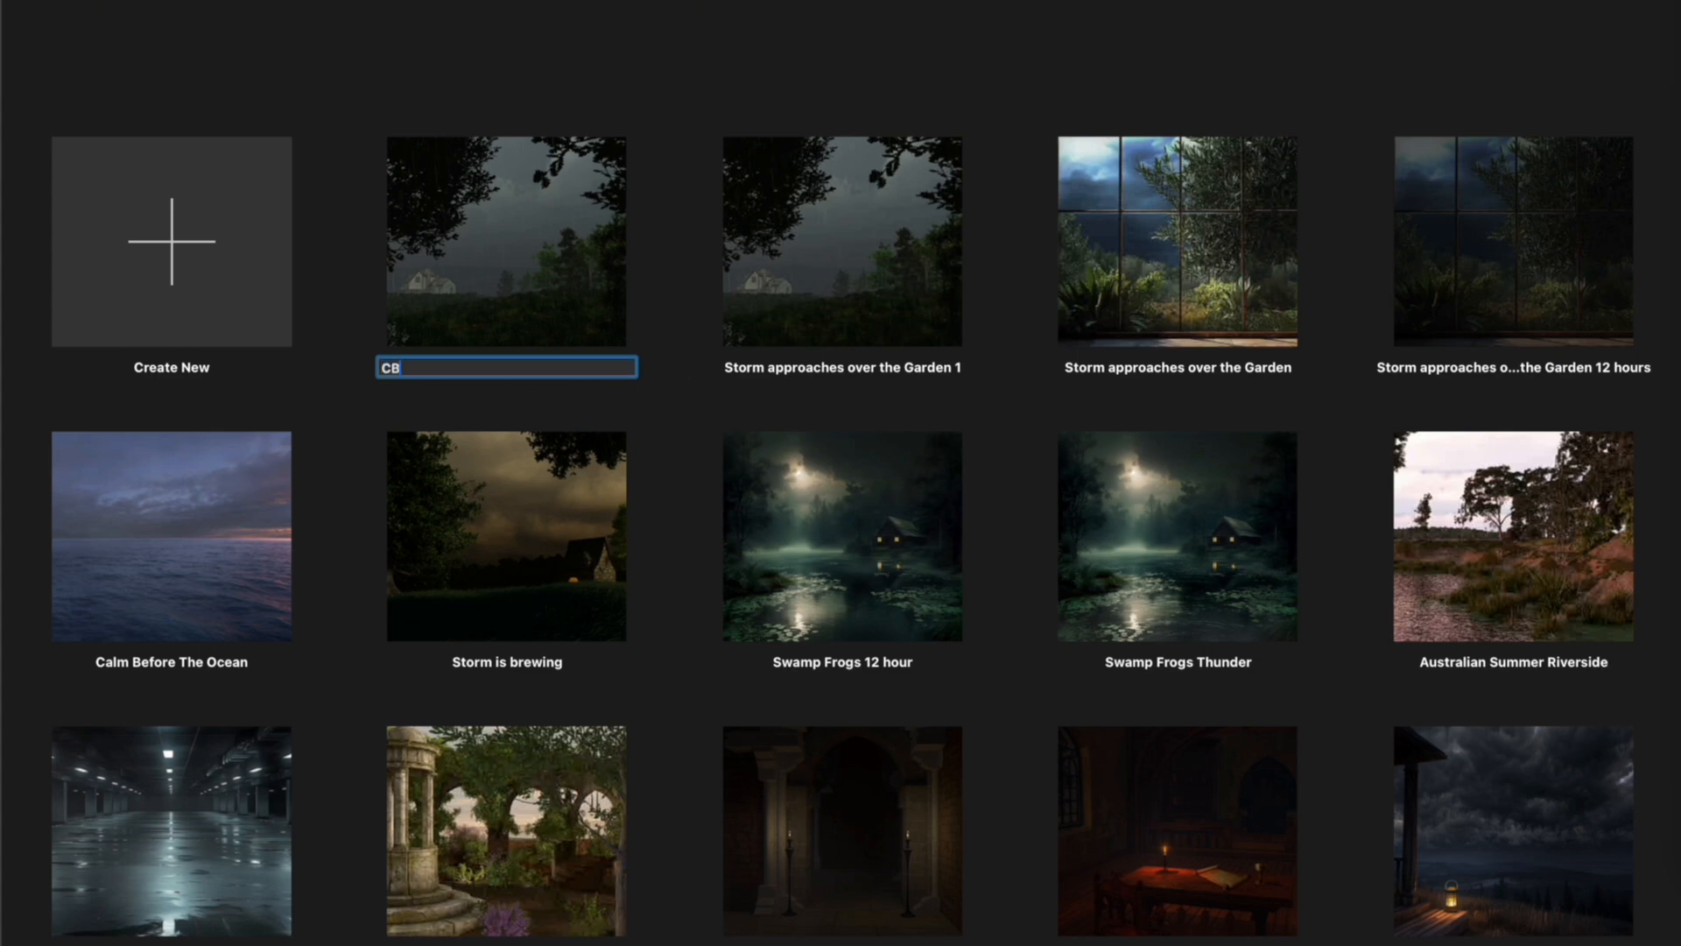
{"action": "type", "text": "TS - no thunder"}
{"action": "key", "text": "Return"}
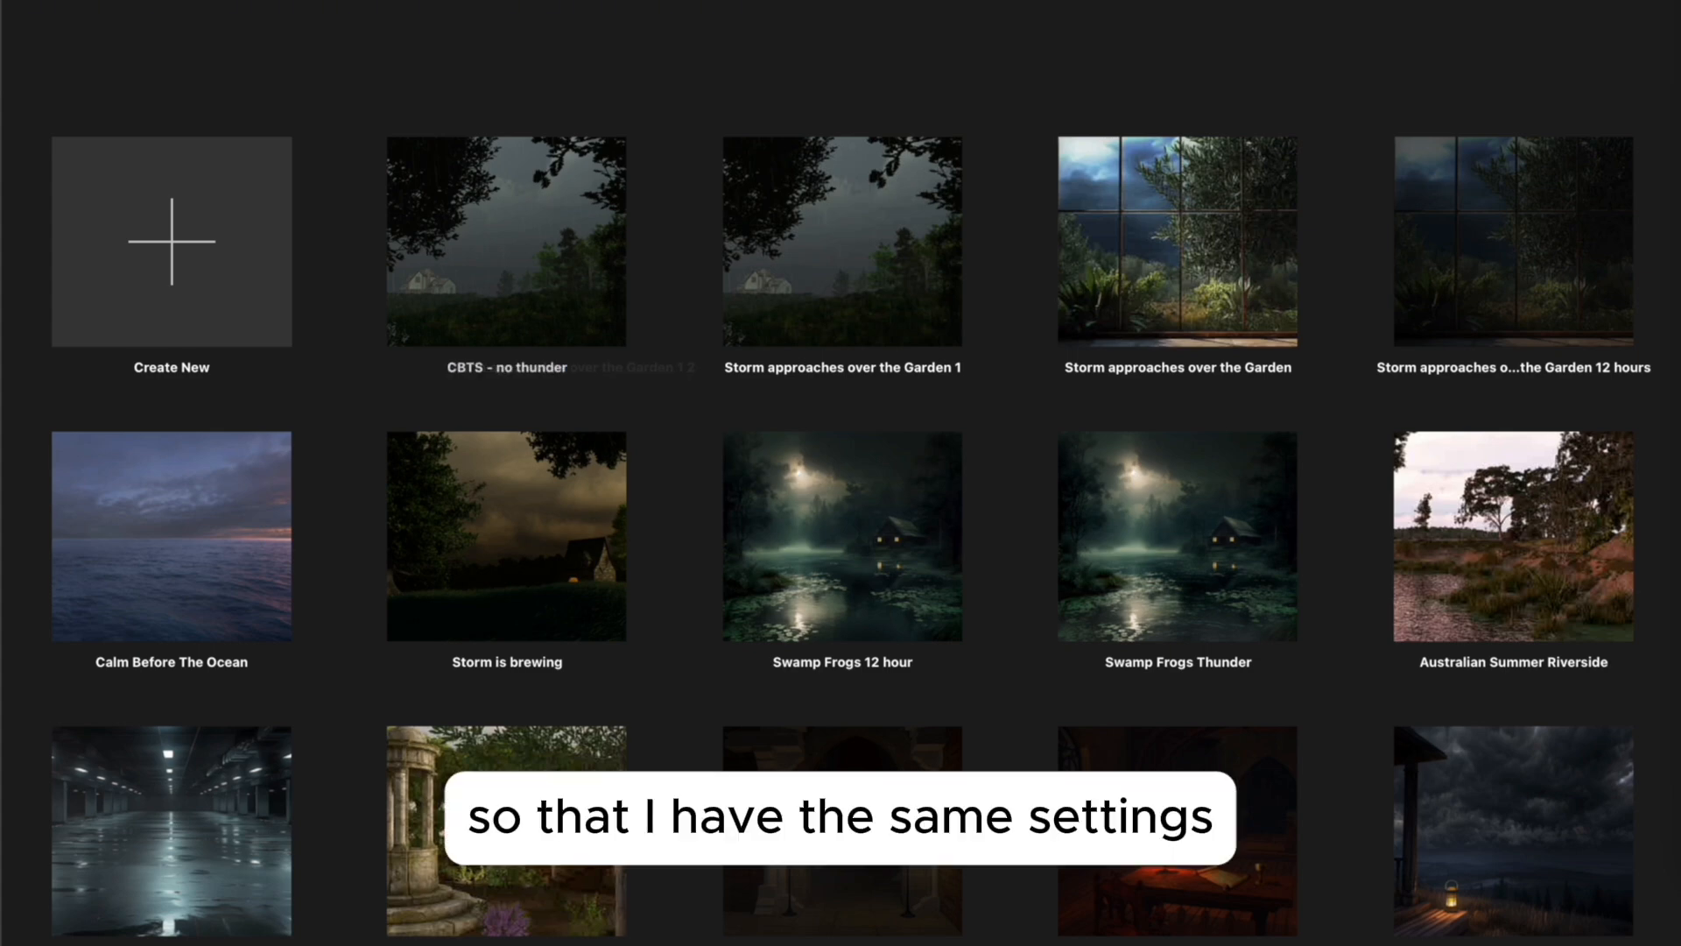
Open the "CBTS - no thunder" project and delete its old audio and every clip after the second landscape clip.
{"action": "double_click", "coordinate": [601, 254]}
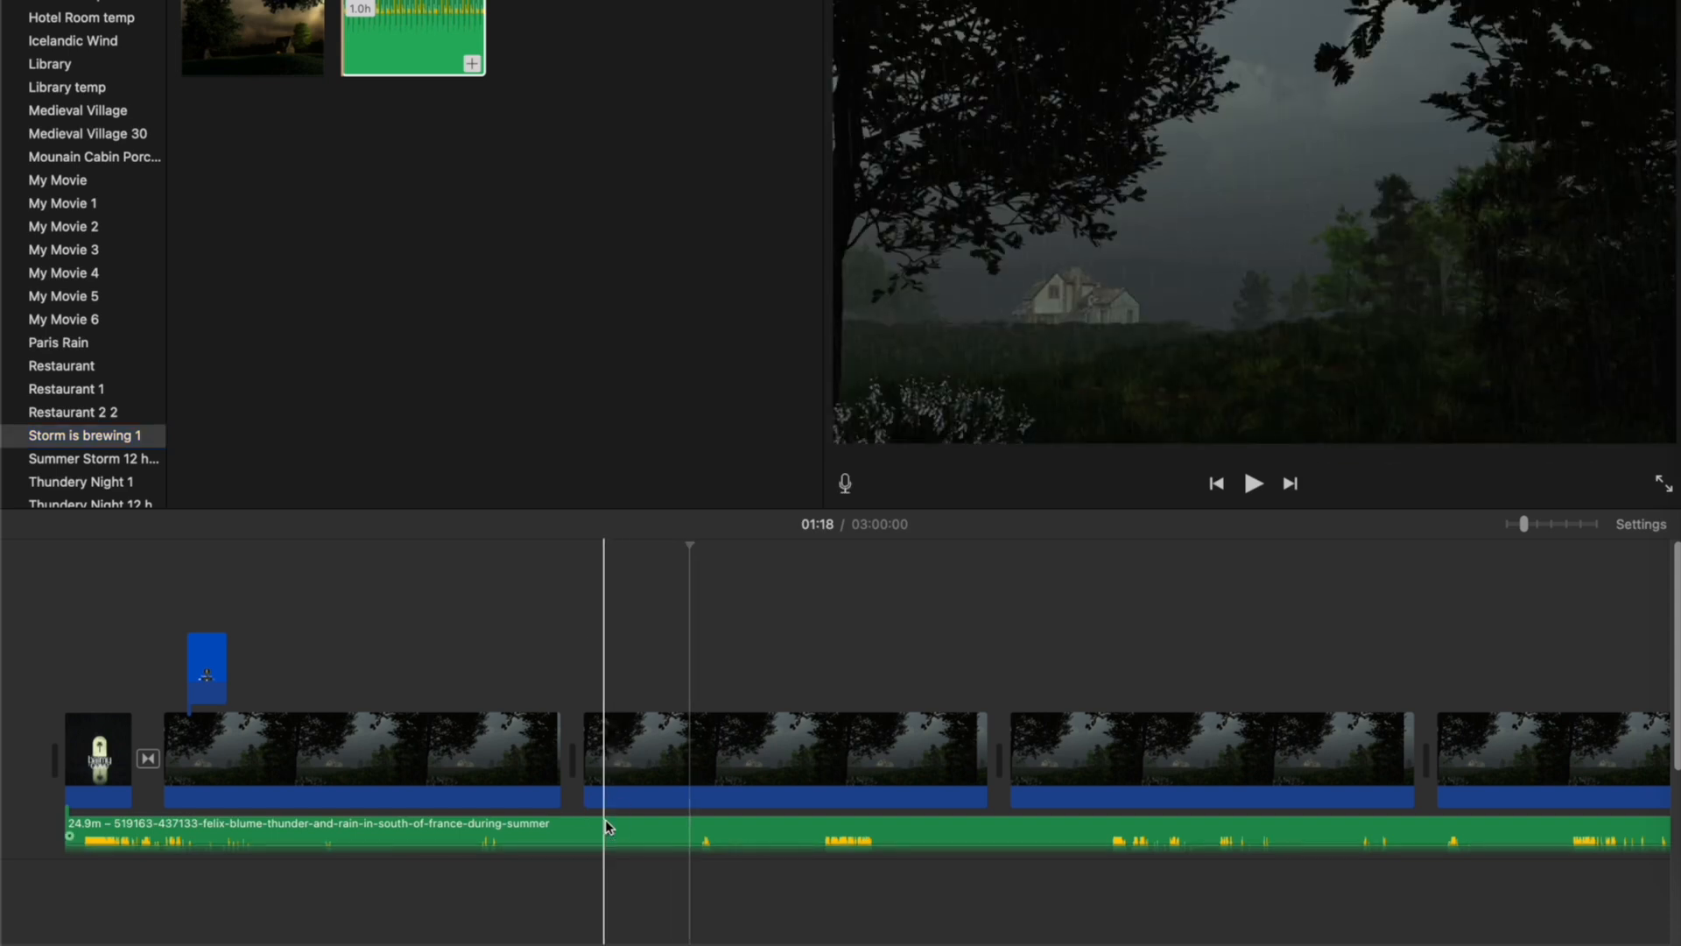
{"action": "left_click", "coordinate": [603, 846]}
{"action": "key", "text": "Delete"}
{"action": "key", "text": "super+minus"}
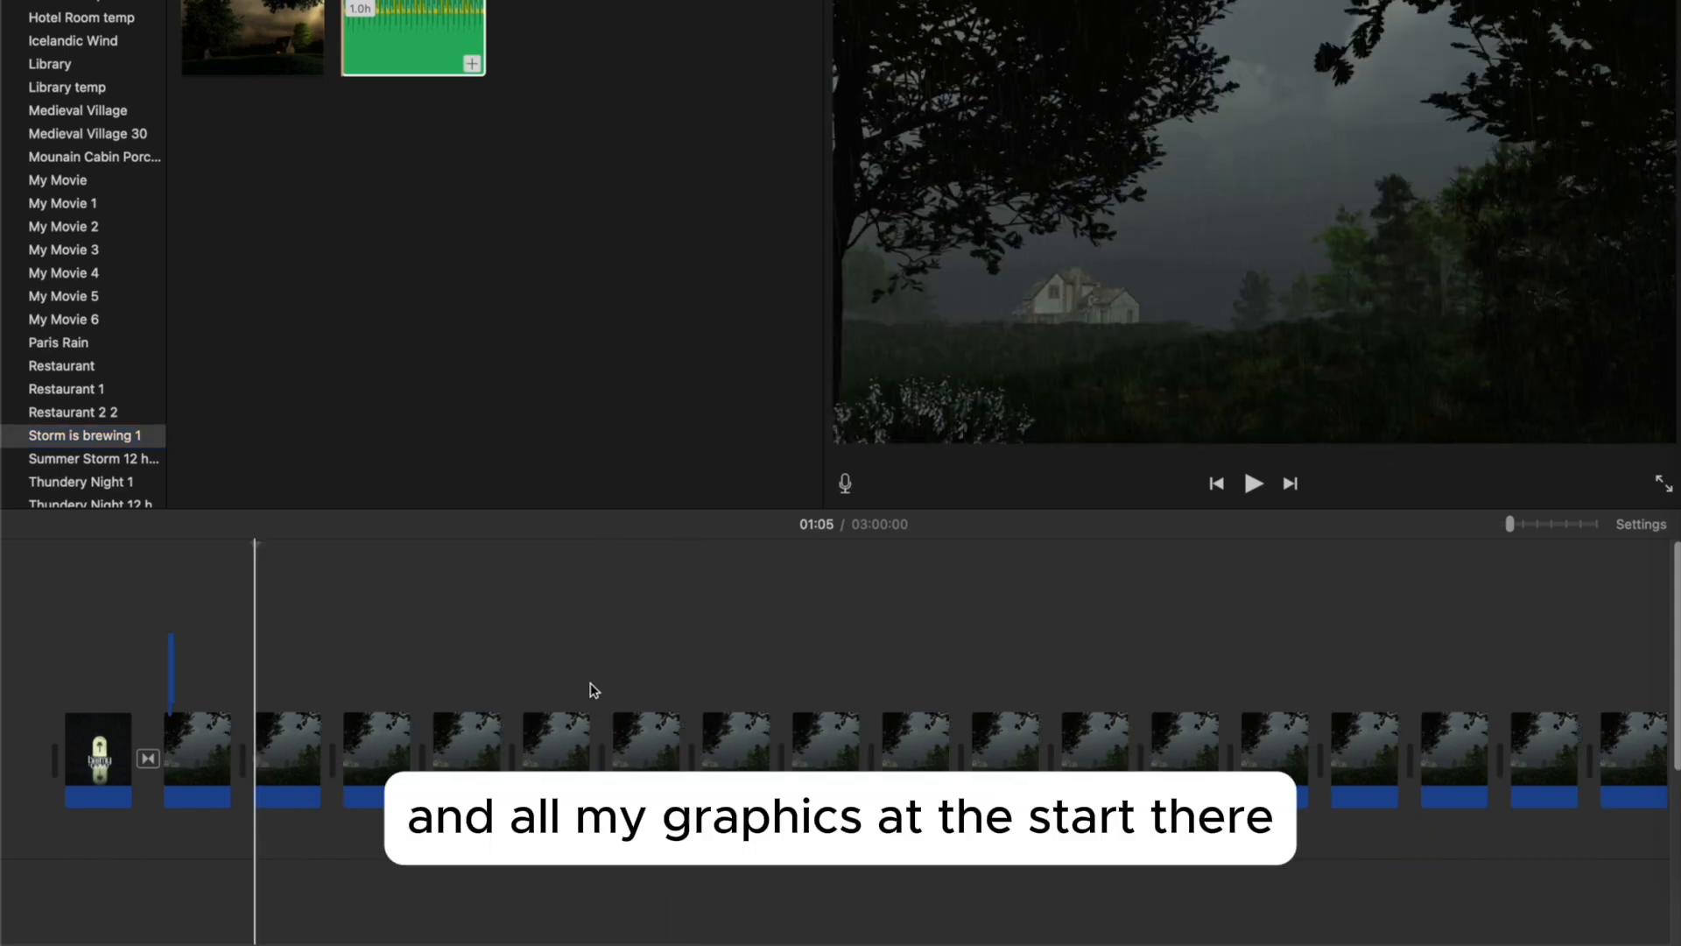
{"action": "left_click_drag", "start_coordinate": [363, 680], "coordinate": [1670, 943]}
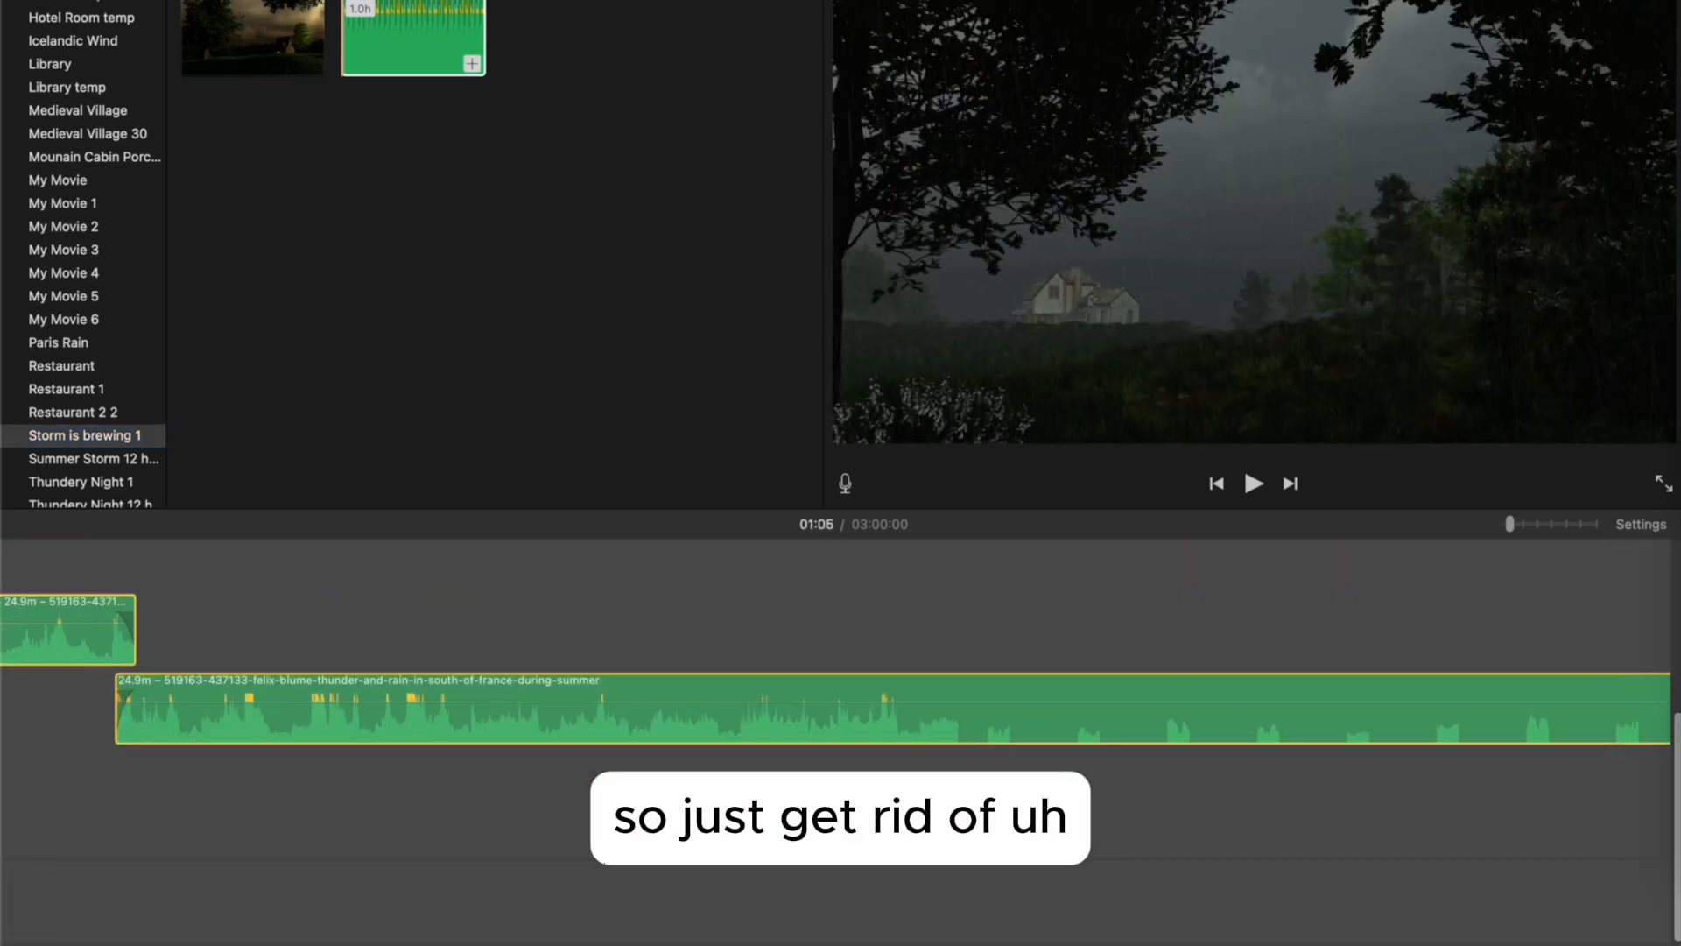
{"action": "key", "text": "Delete"}
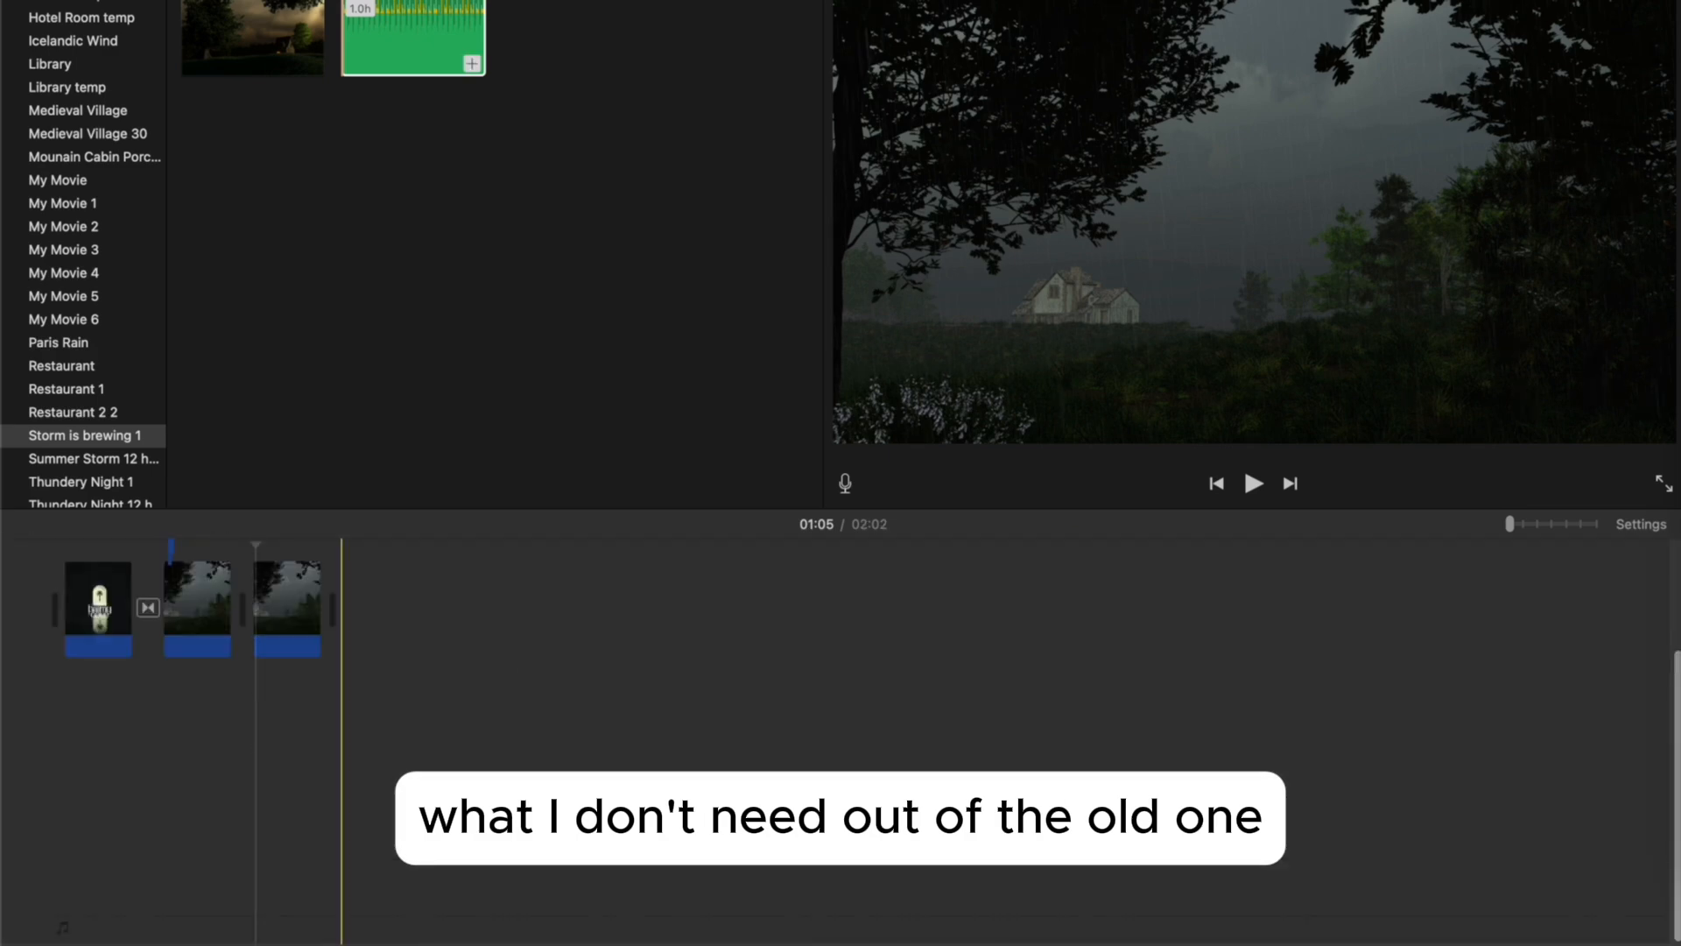
Replace both remaining landscape clips in the timeline with CBTS-nothundw 3.mov from Finder.
{"action": "key", "text": "super+Tab"}
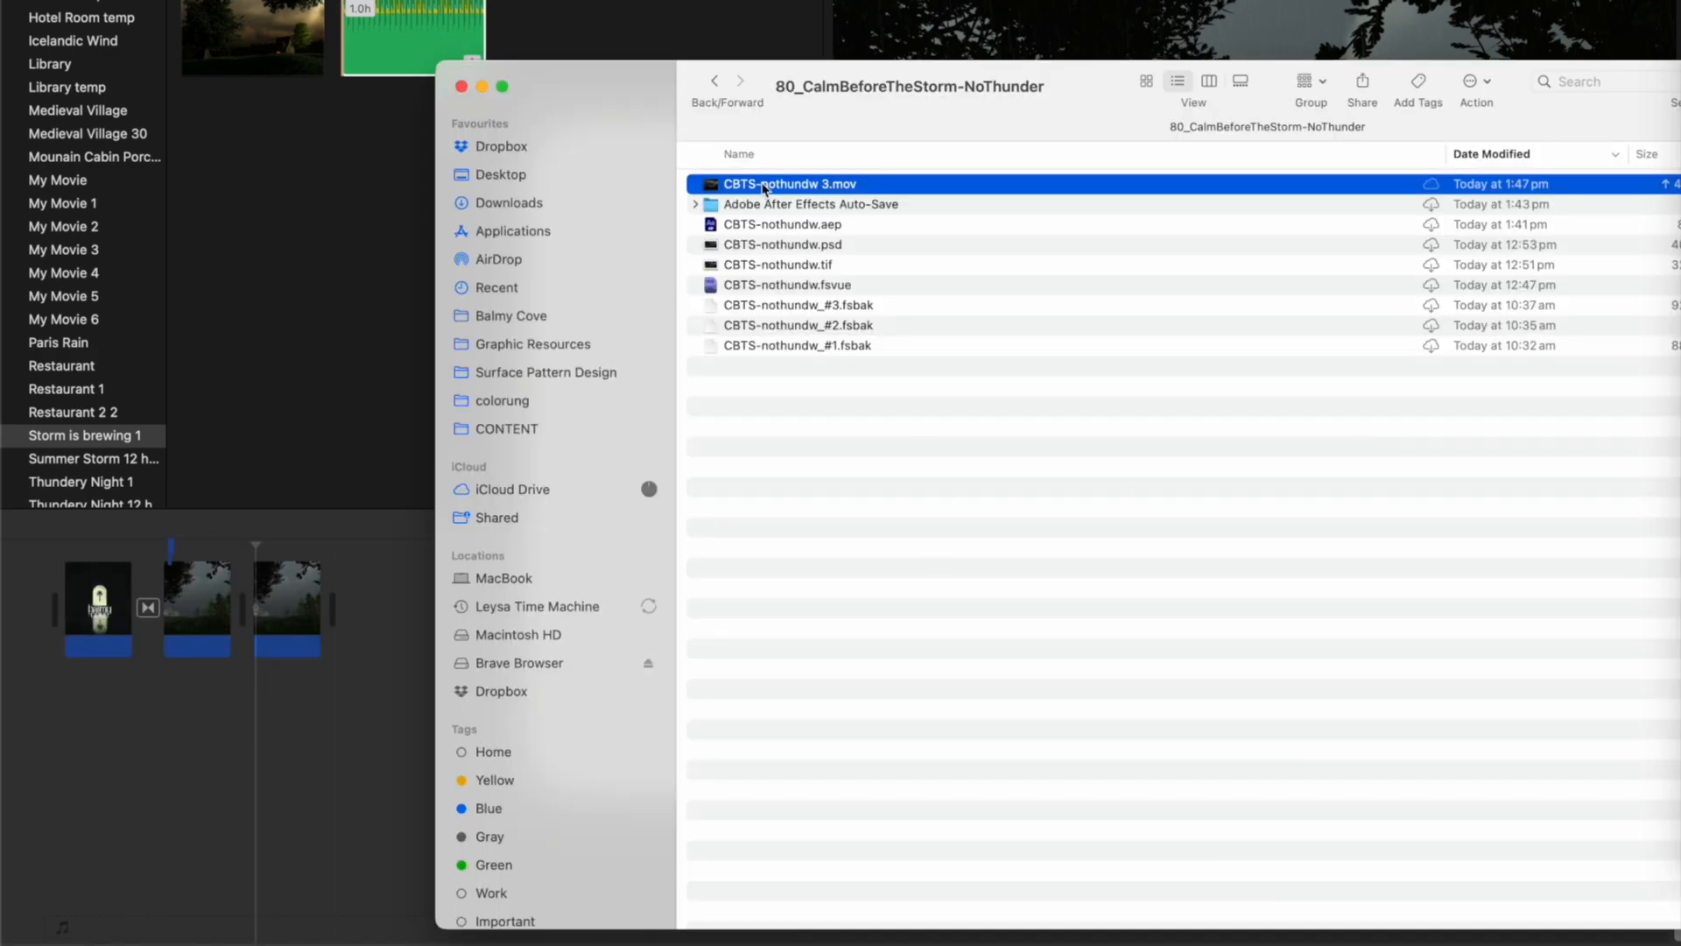
{"action": "left_click_drag", "start_coordinate": [751, 186], "coordinate": [289, 602]}
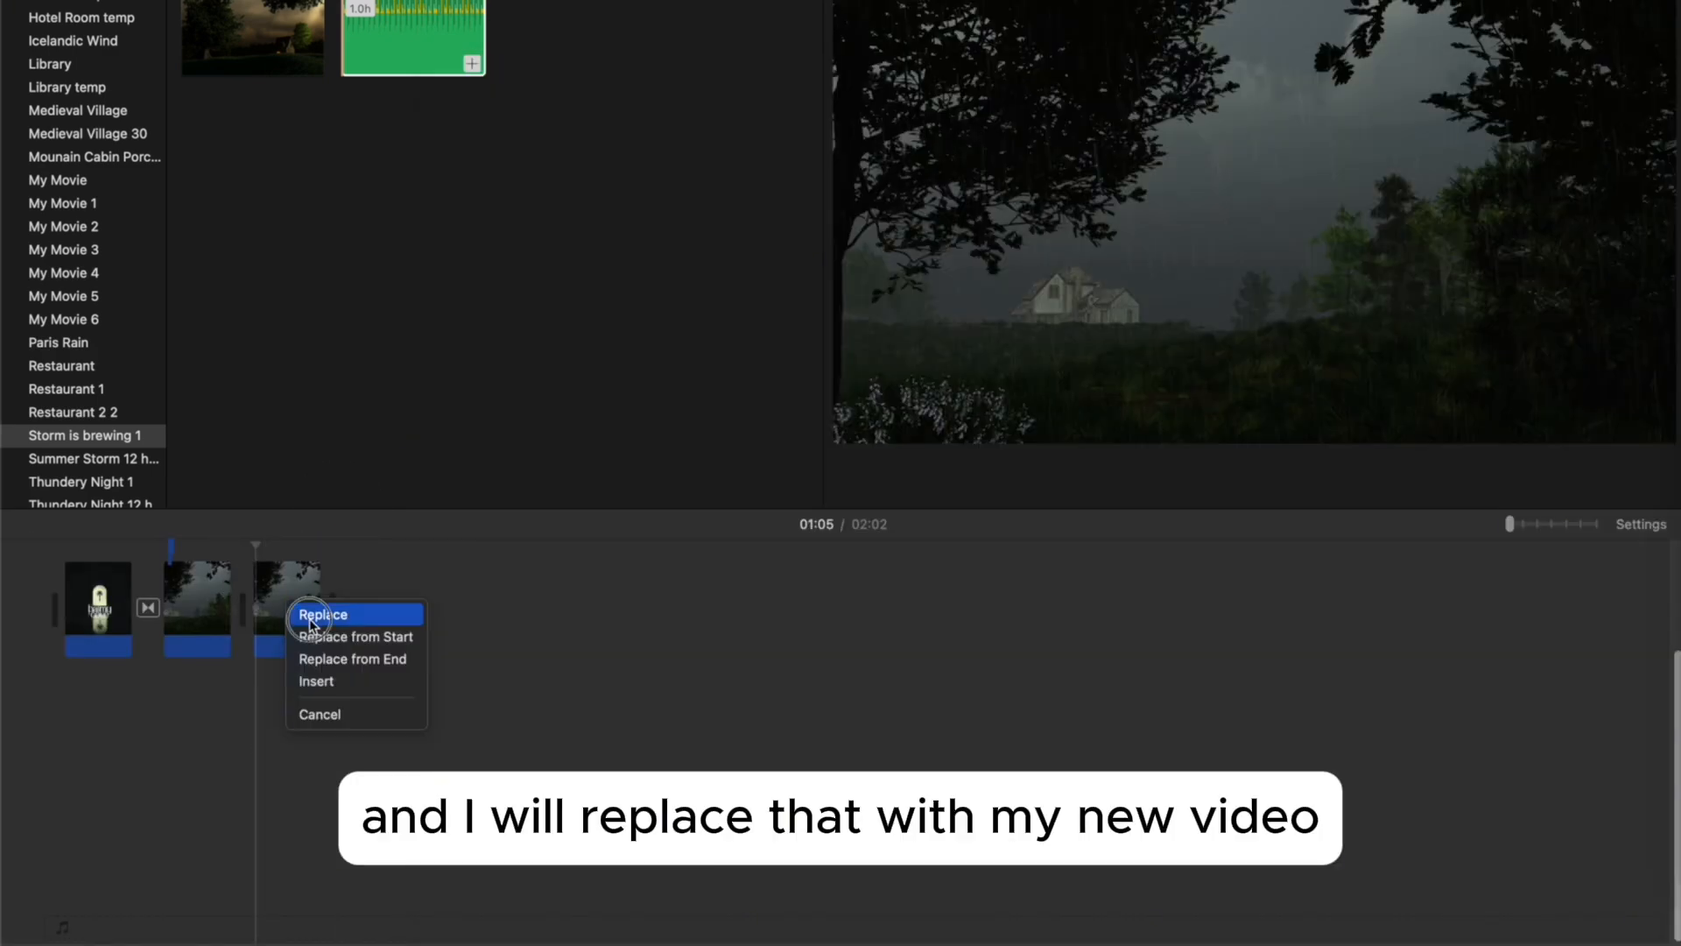
{"action": "left_click", "coordinate": [319, 612]}
{"action": "key", "text": "super+Tab"}
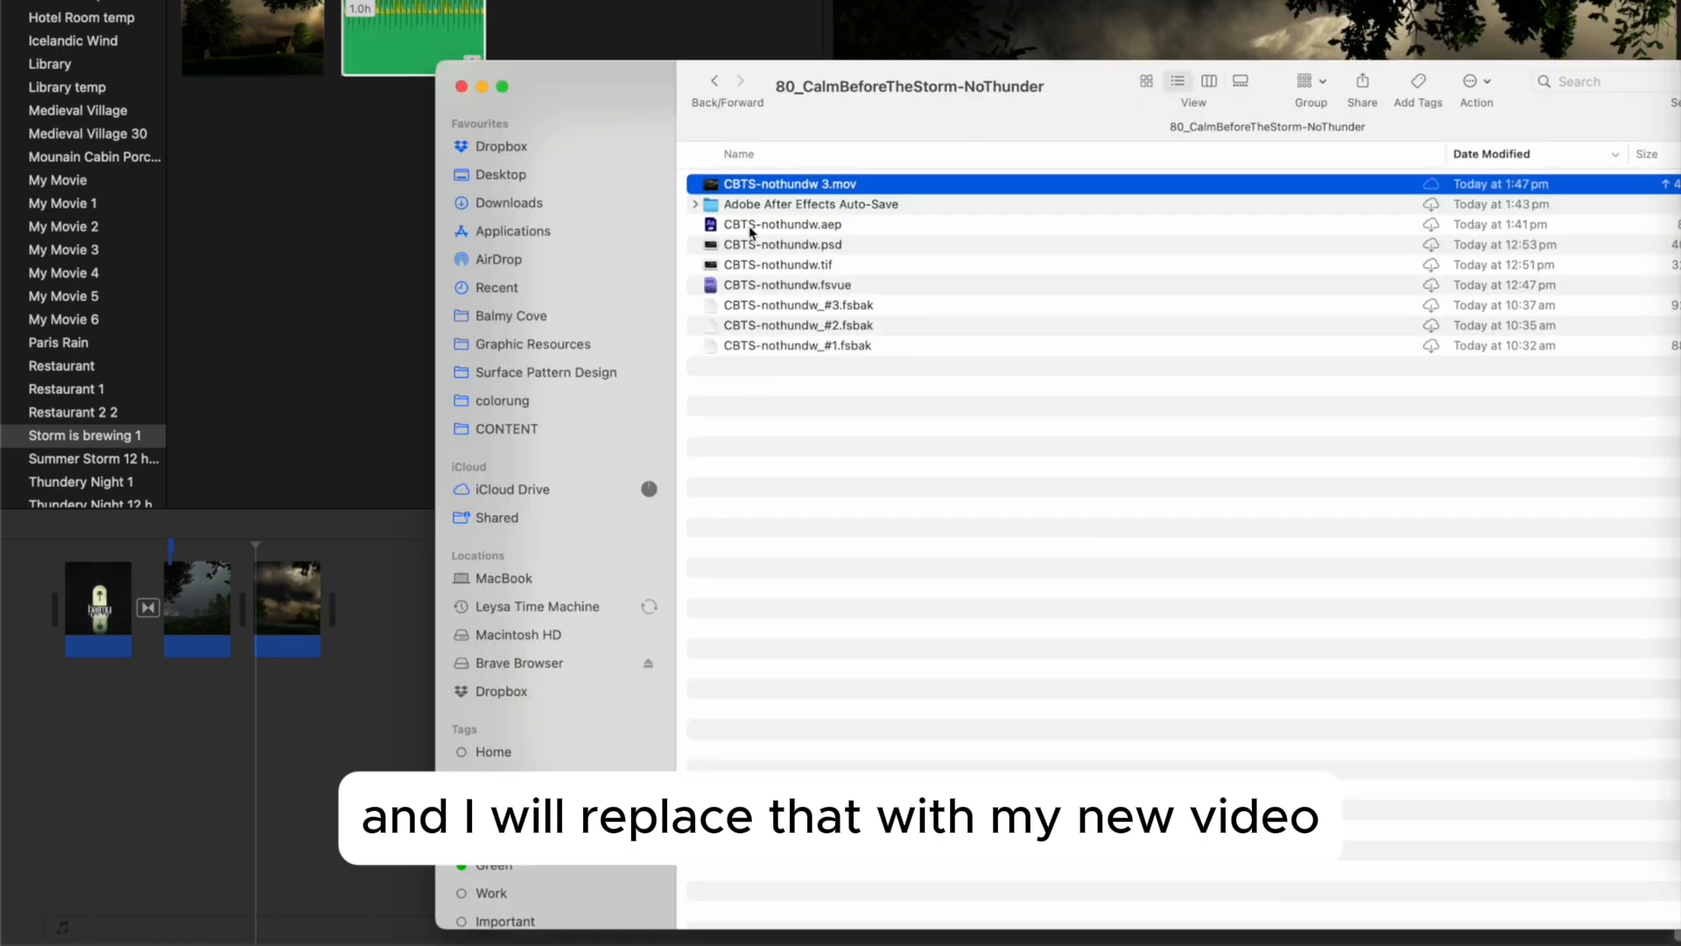
{"action": "left_click_drag", "start_coordinate": [740, 191], "coordinate": [201, 591]}
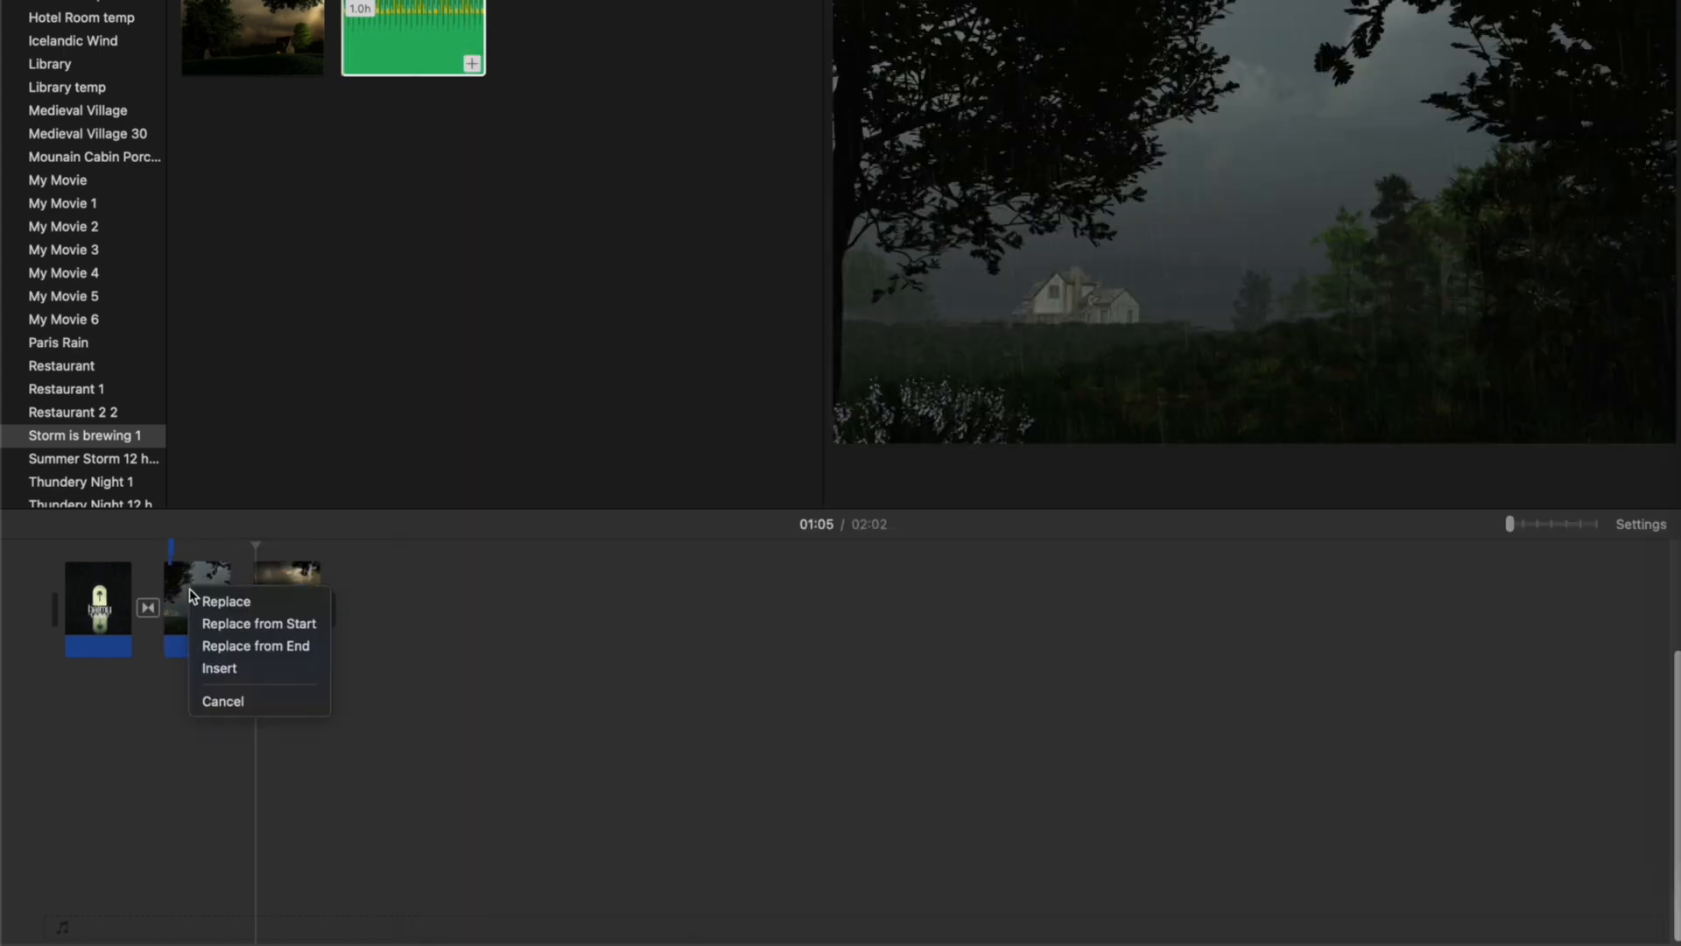
{"action": "left_click", "coordinate": [222, 603]}
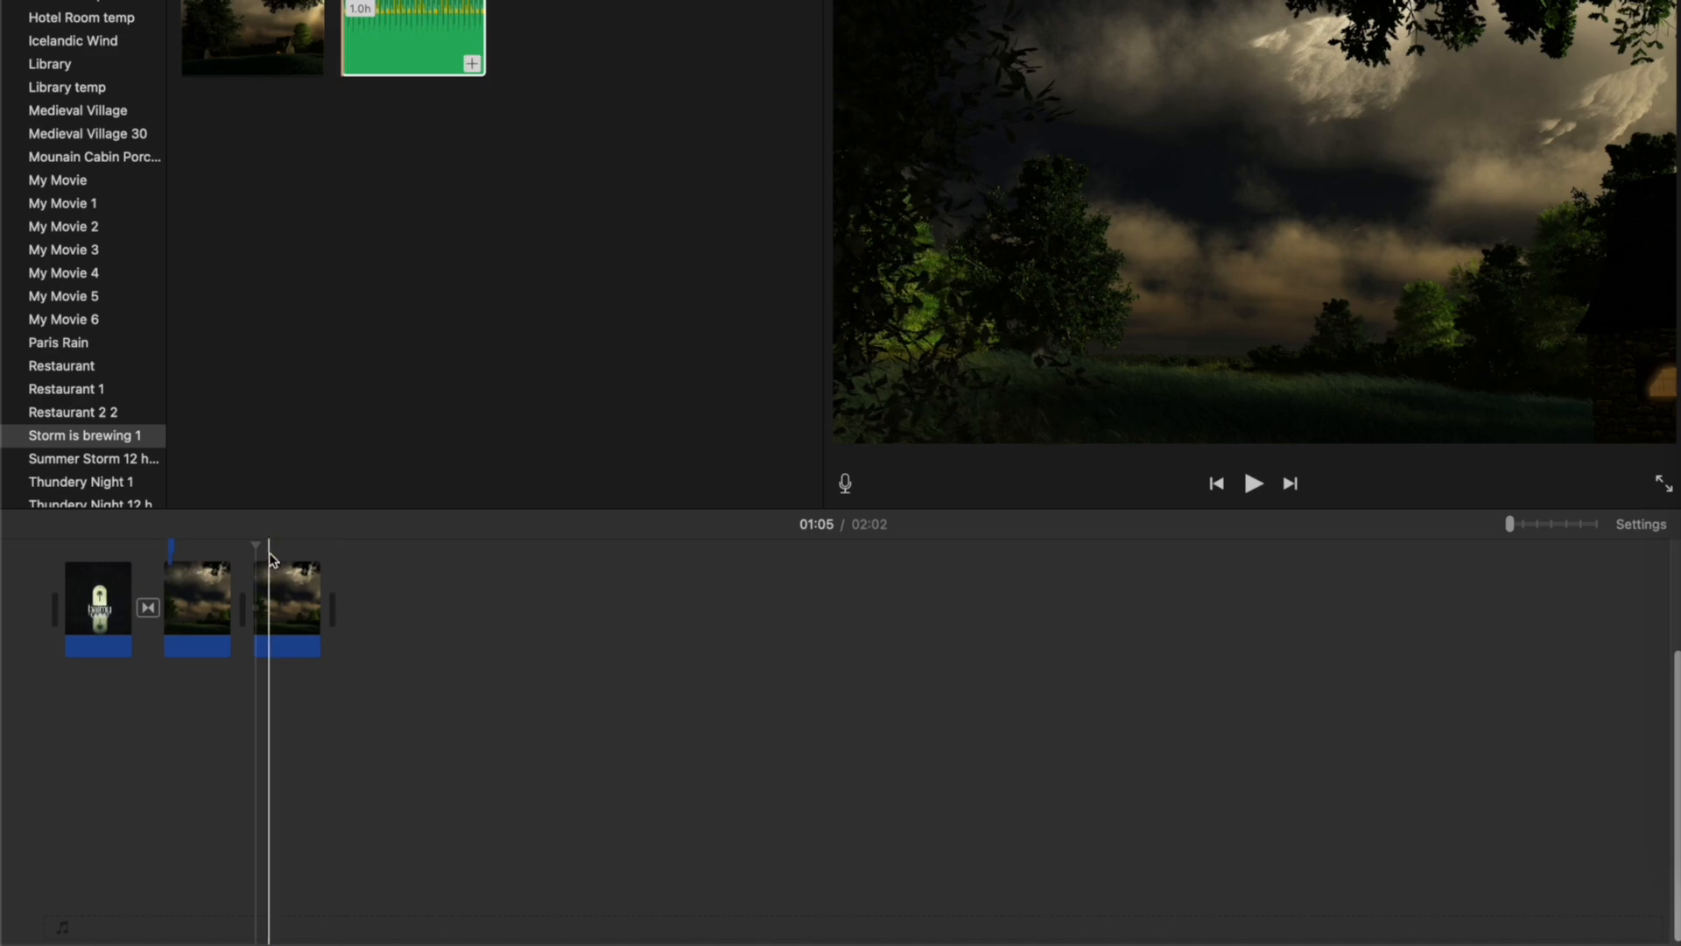
Preview the movie full screen from the start of the timeline.
{"action": "left_click", "coordinate": [61, 551]}
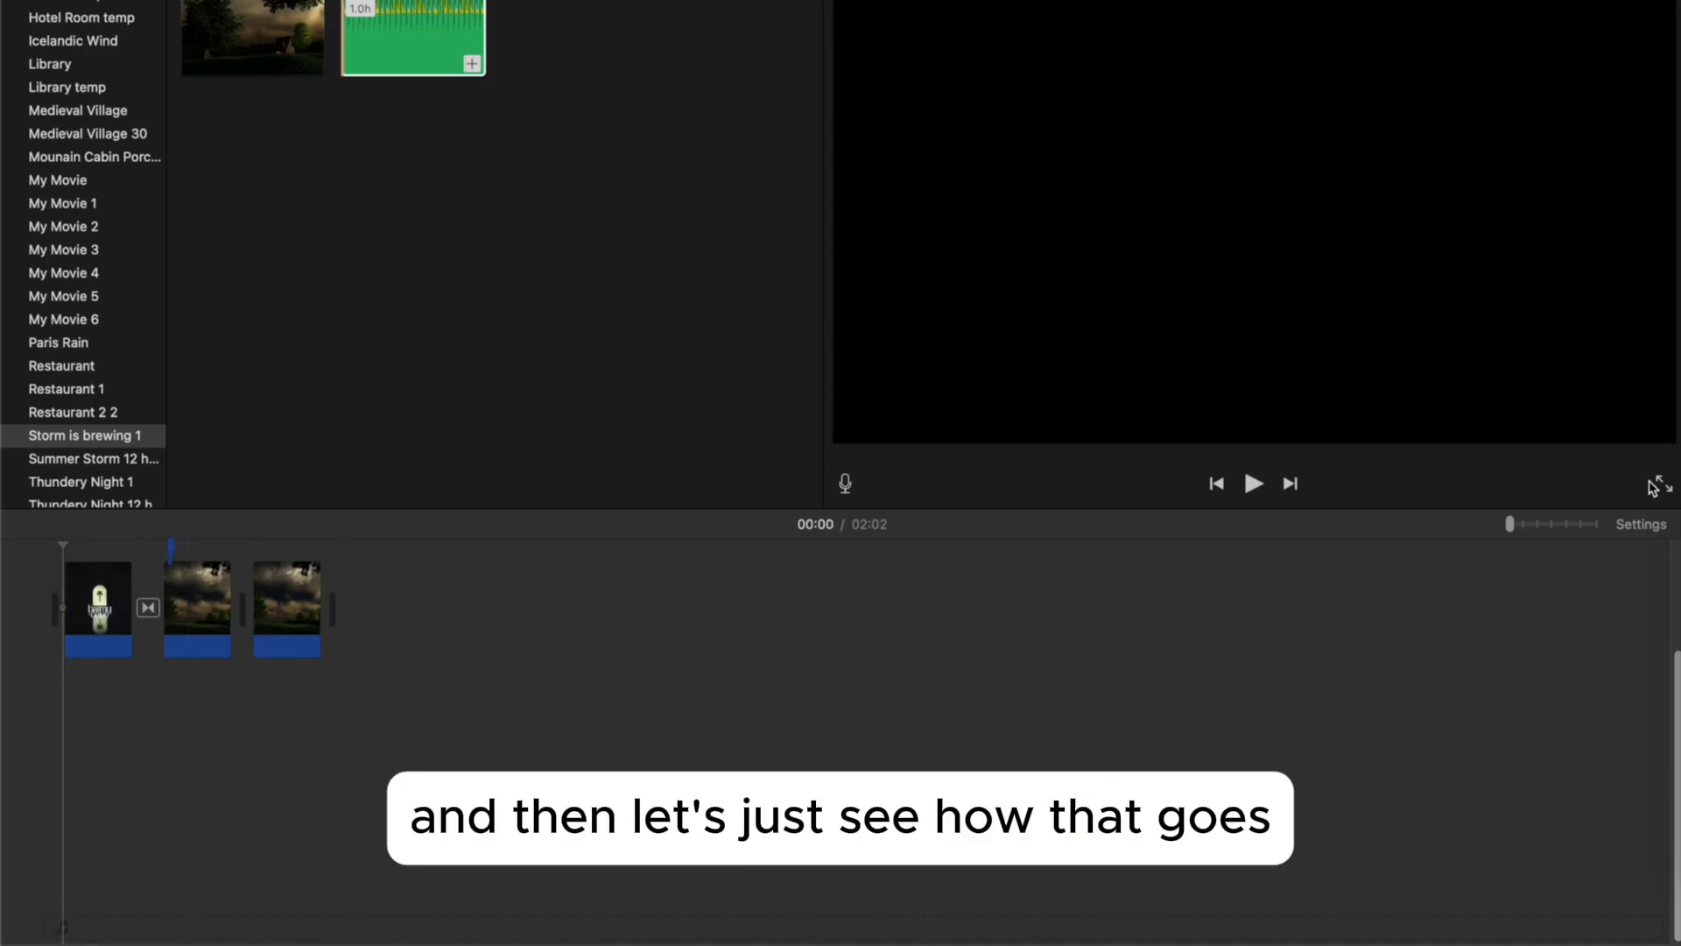
{"action": "left_click", "coordinate": [1663, 482]}
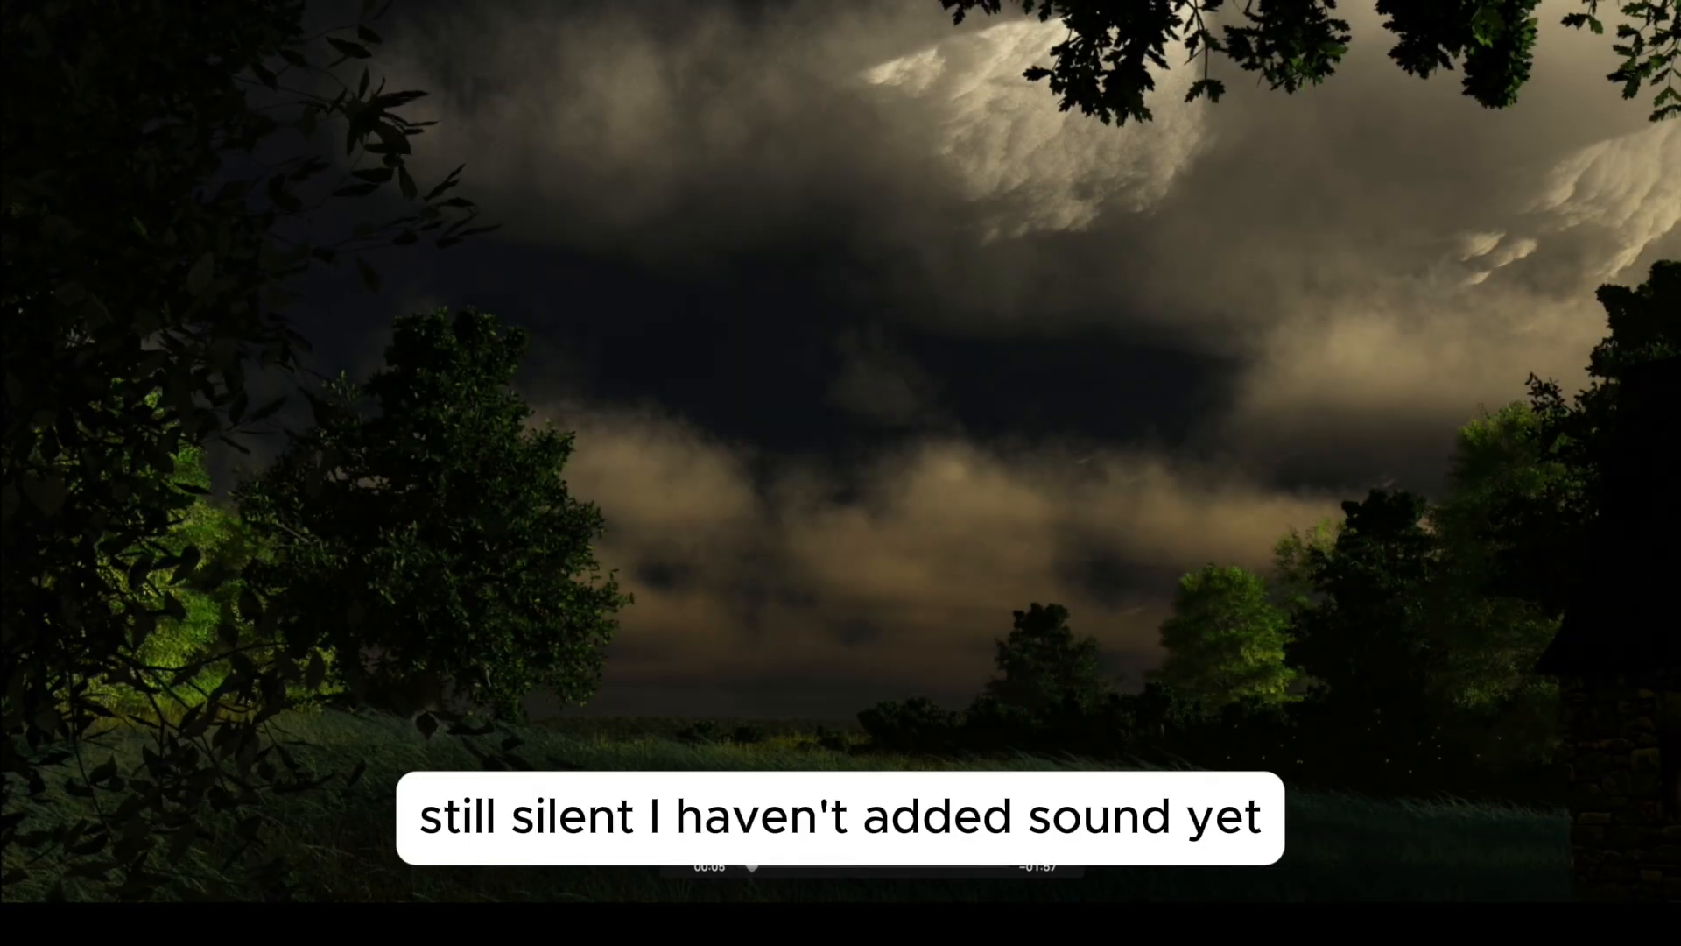
{"action": "key", "text": "Escape"}
Copy the last one-minute landscape clip and paste it eight times at the end of the timeline.
{"action": "left_click", "coordinate": [272, 592]}
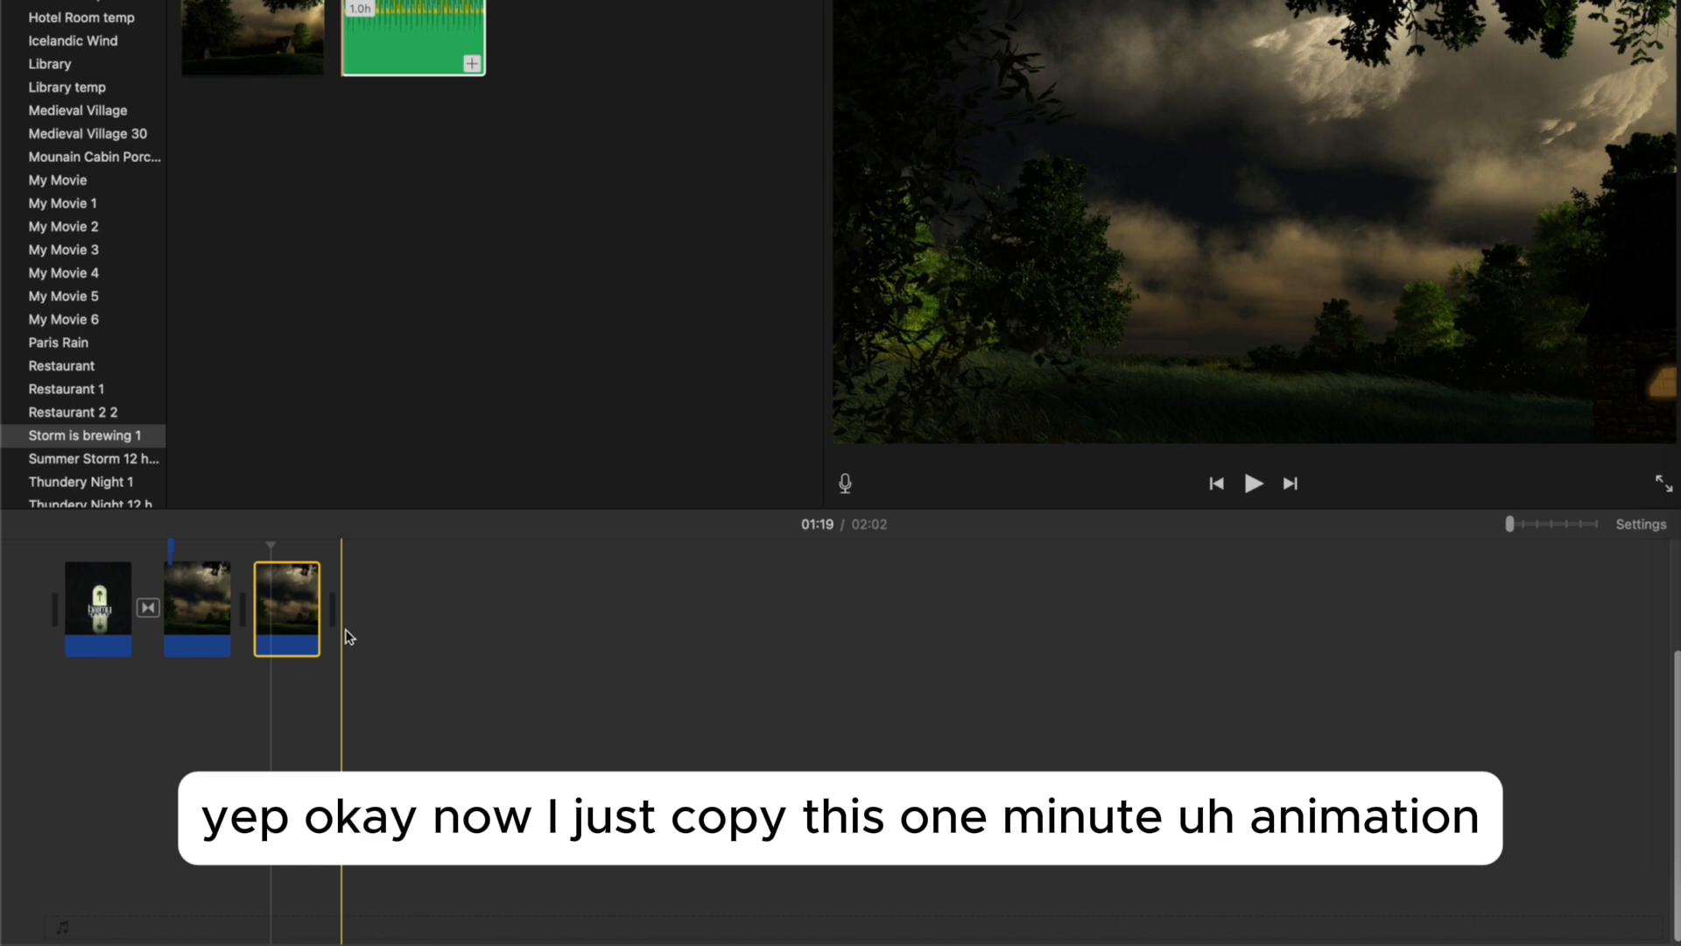
{"action": "left_click", "coordinate": [289, 599]}
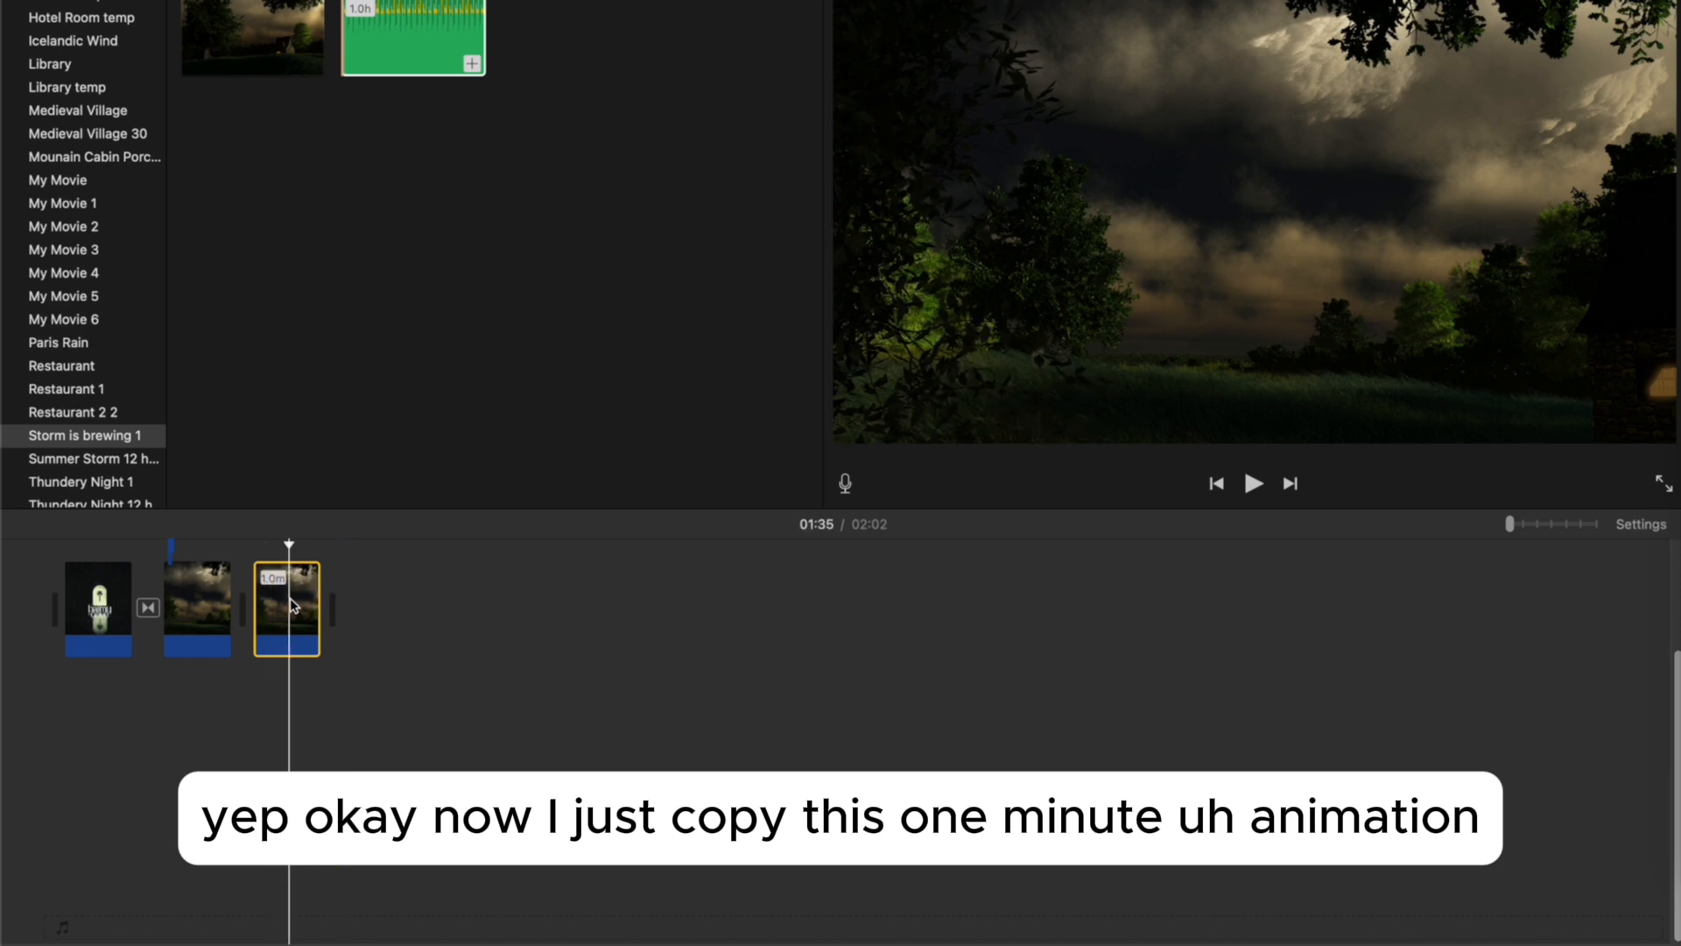
{"action": "left_click", "coordinate": [354, 579]}
{"action": "key", "text": "space"}
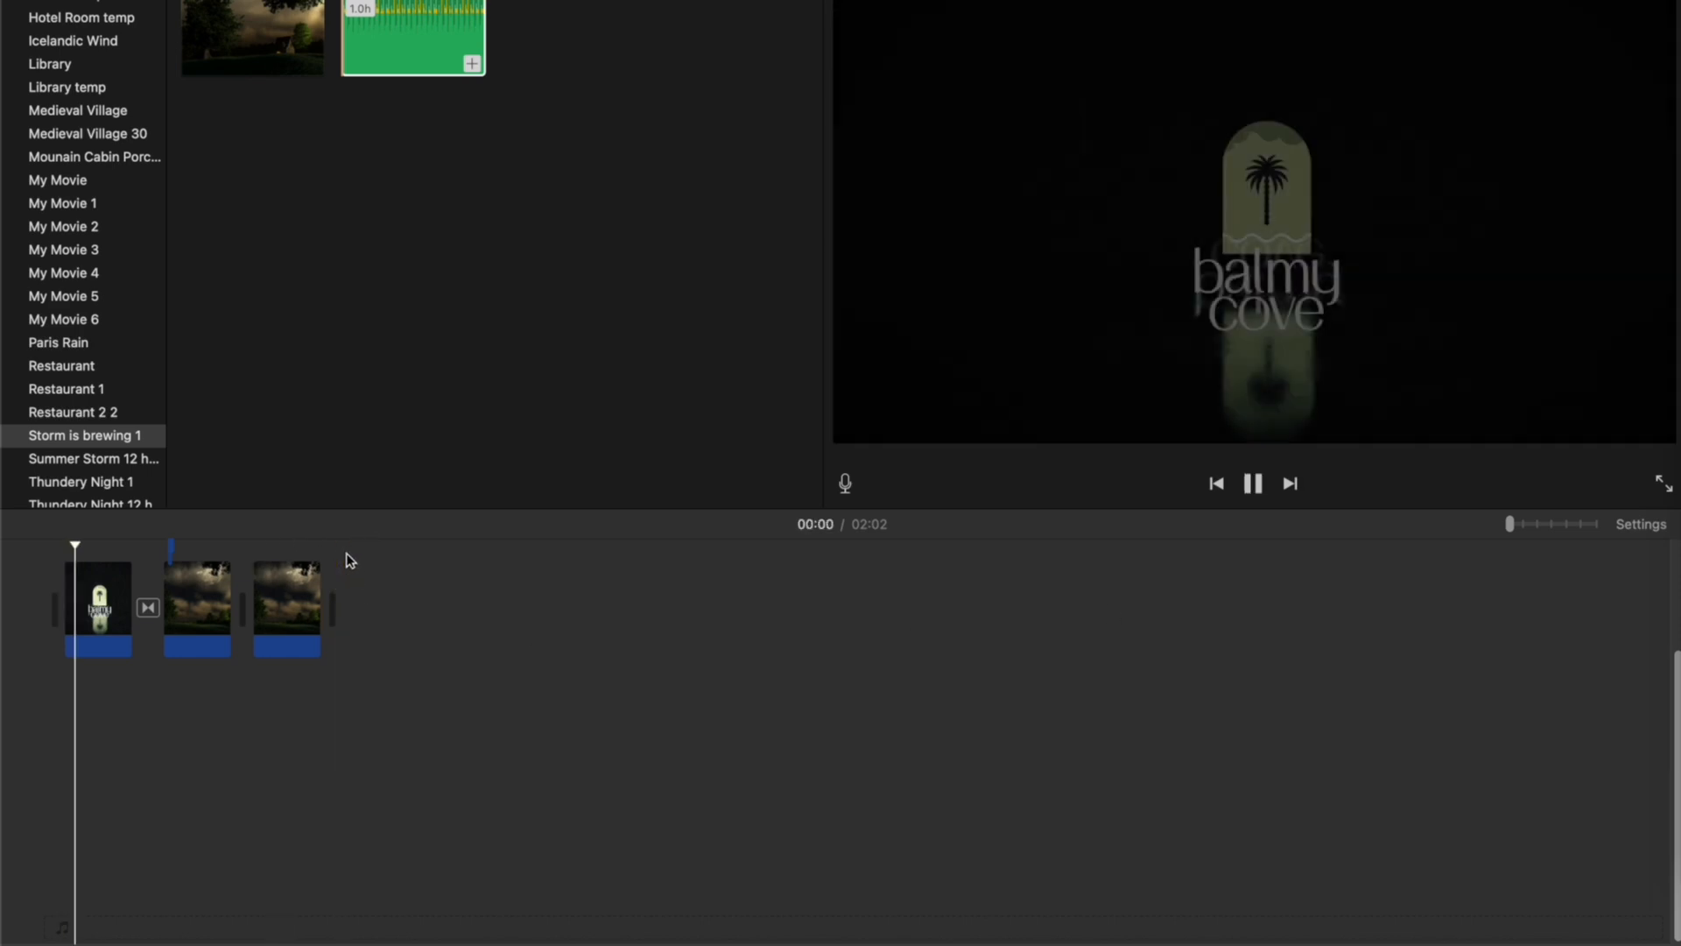
{"action": "left_click", "coordinate": [347, 560]}
{"action": "key", "text": "super+v"}
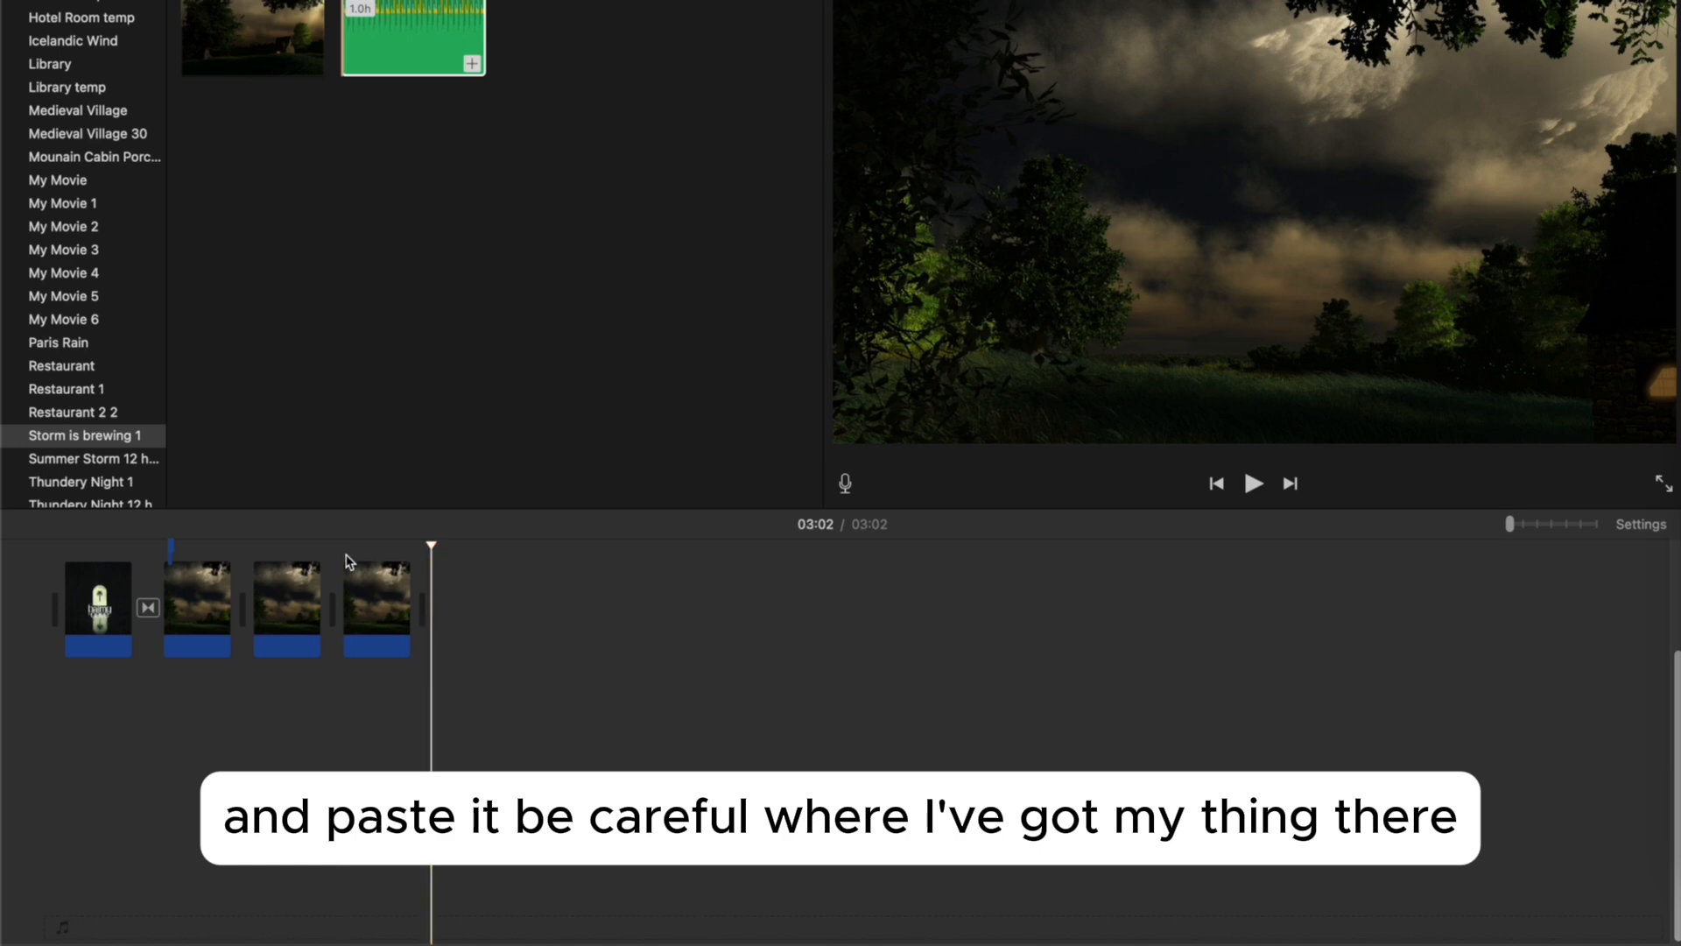
{"action": "key", "text": "super+v"}
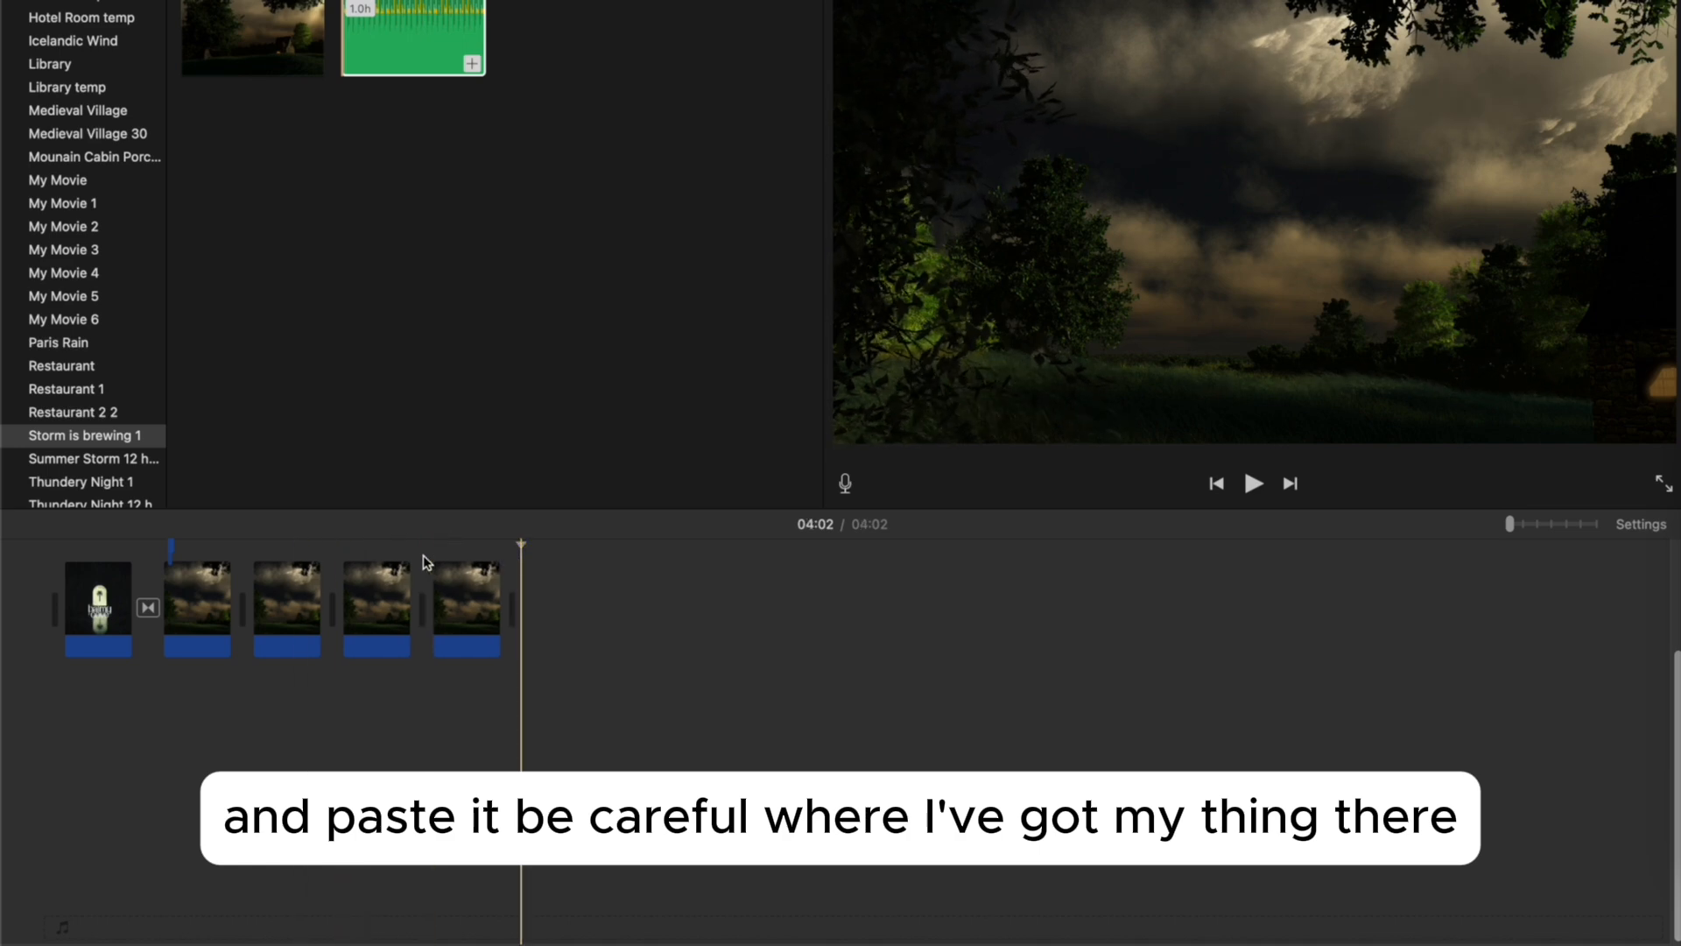
{"action": "key", "text": "super+v"}
{"action": "key", "text": "super+v"}
{"action": "key", "text": "super+v"}
{"action": "key", "text": "super+v"}
{"action": "key", "text": "super+v"}
{"action": "key", "text": "super+v"}
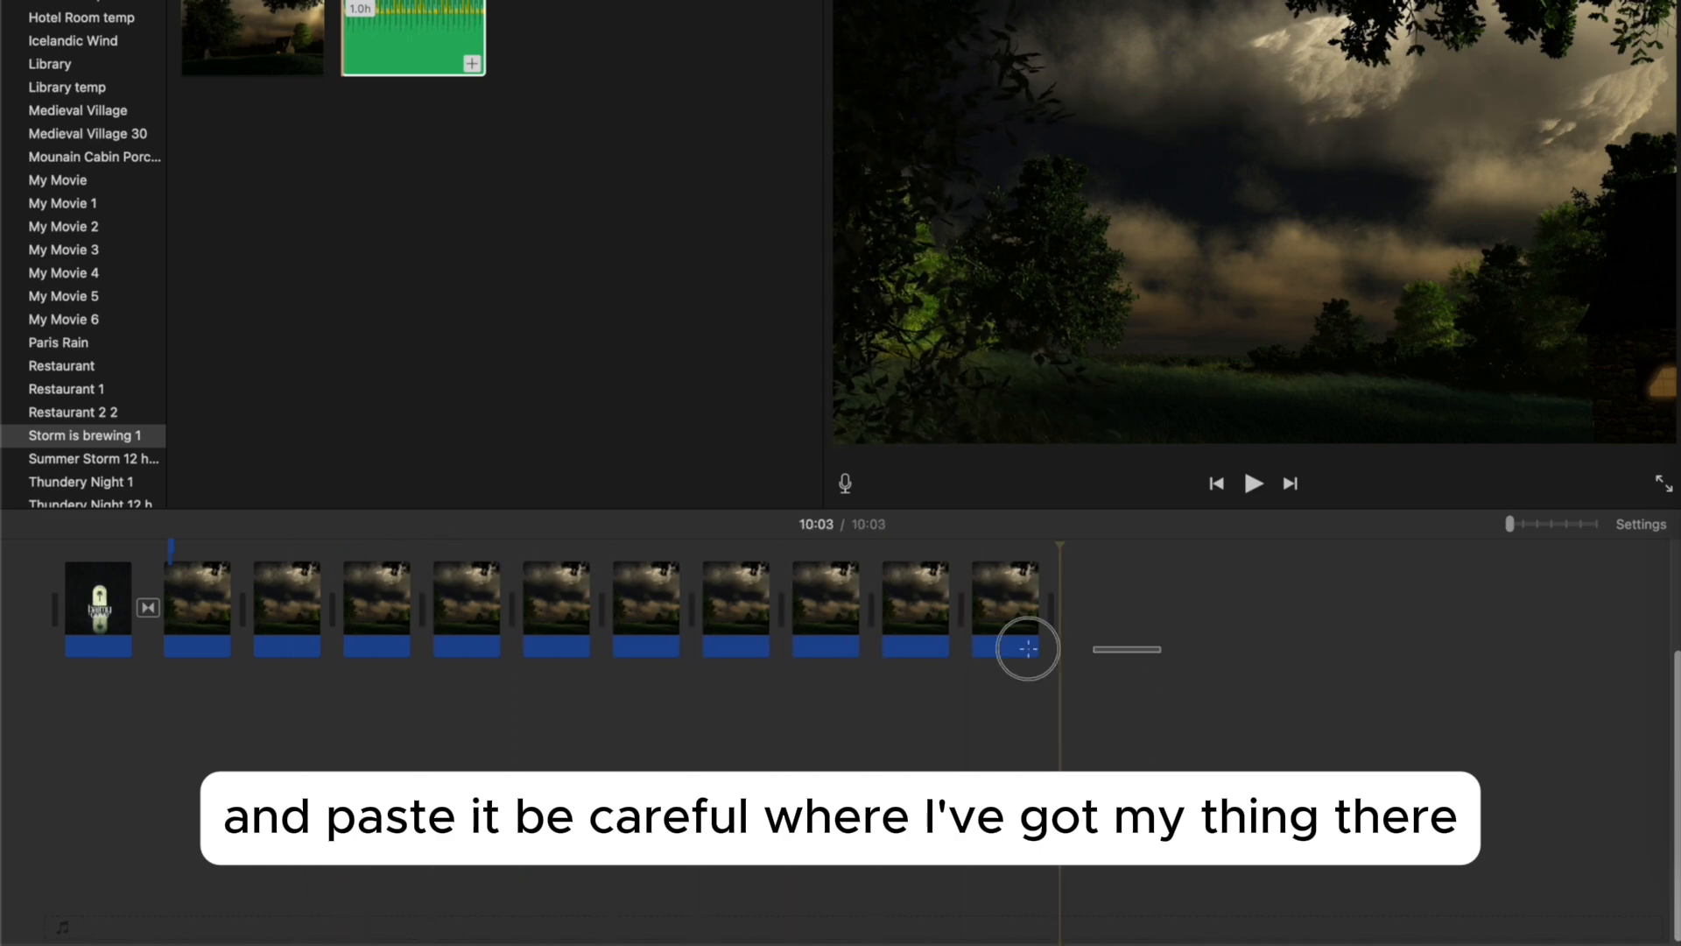
Copy the last nine landscape clips and paste them repeatedly at the end of the timeline until the movie exceeds three hours.
{"action": "left_click_drag", "start_coordinate": [1028, 648], "coordinate": [298, 711]}
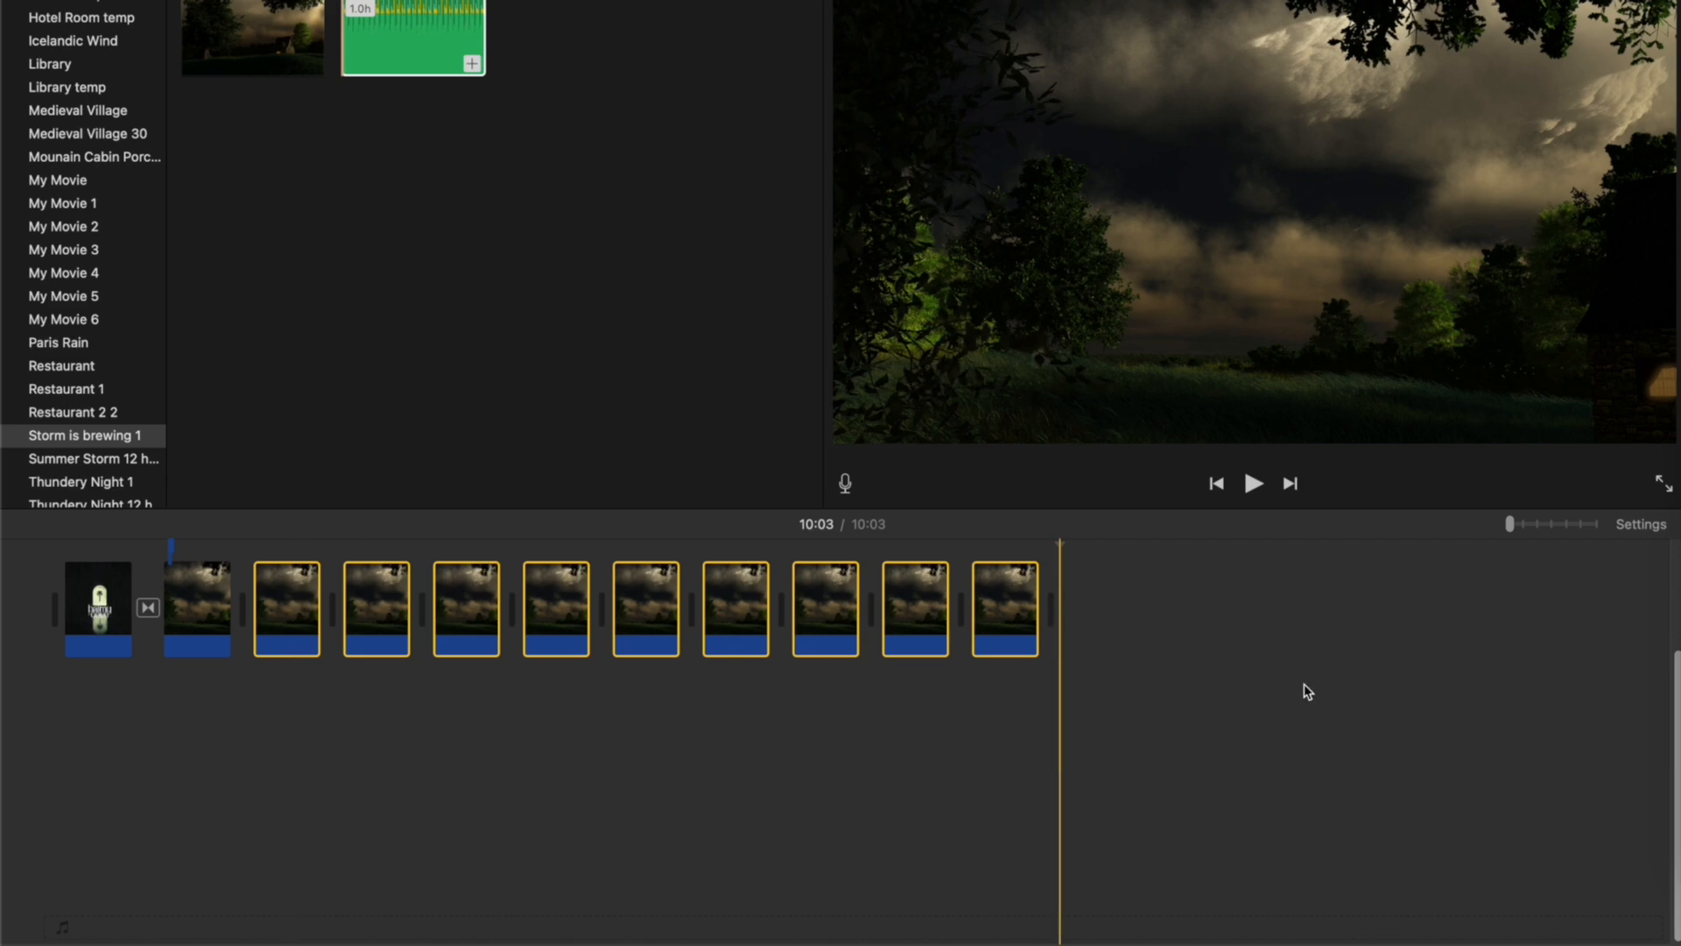
{"action": "left_click", "coordinate": [1055, 564]}
{"action": "key", "text": "super+v"}
{"action": "key", "text": "super+v"}
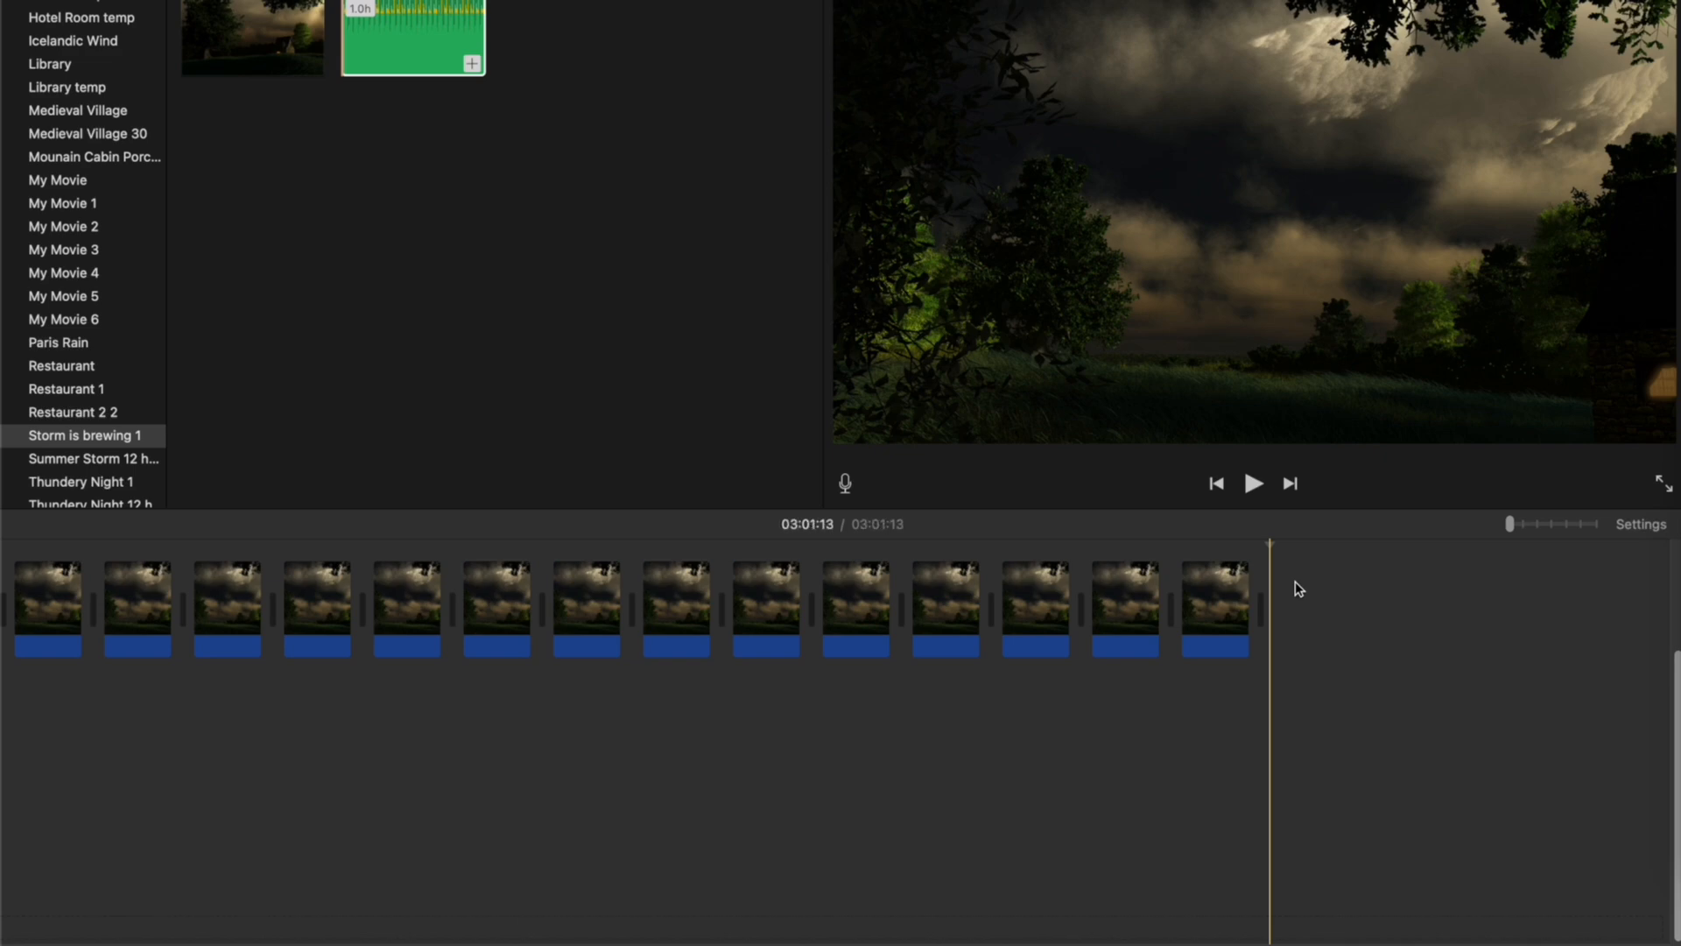
Delete the last landscape clip and trim the end of the remaining last one so the movie runs exactly 03:00:00.
{"action": "left_click", "coordinate": [1222, 605]}
{"action": "key", "text": "Delete"}
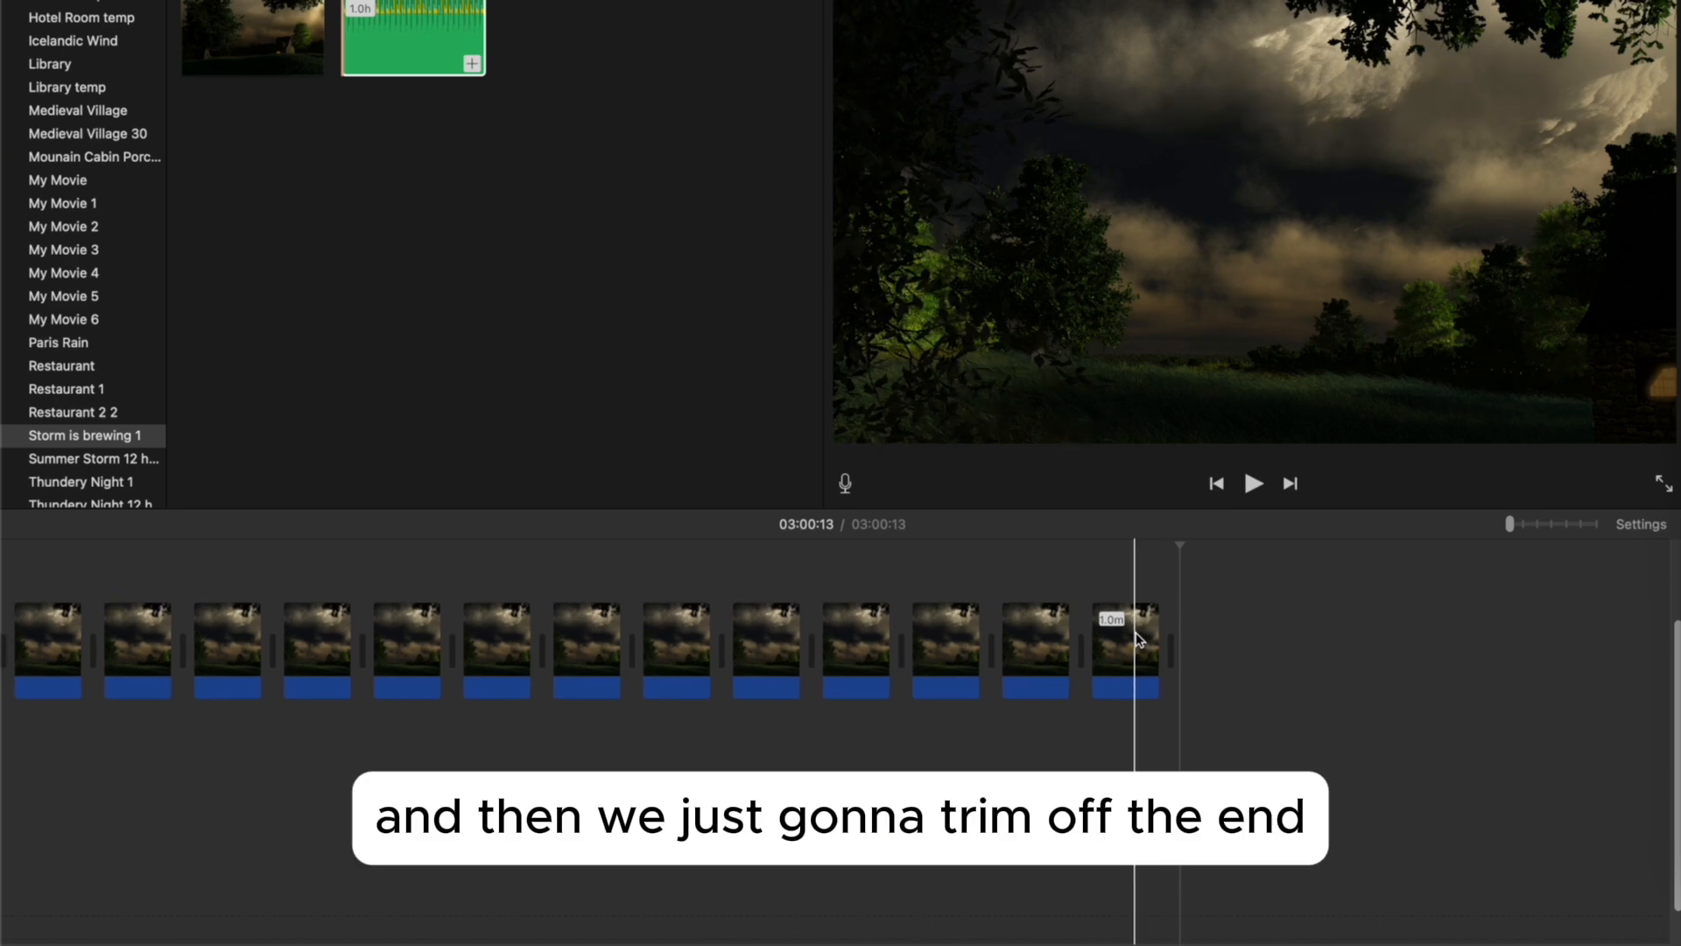
{"action": "key", "text": "super+plus"}
{"action": "left_click_drag", "start_coordinate": [1271, 646], "coordinate": [1192, 630]}
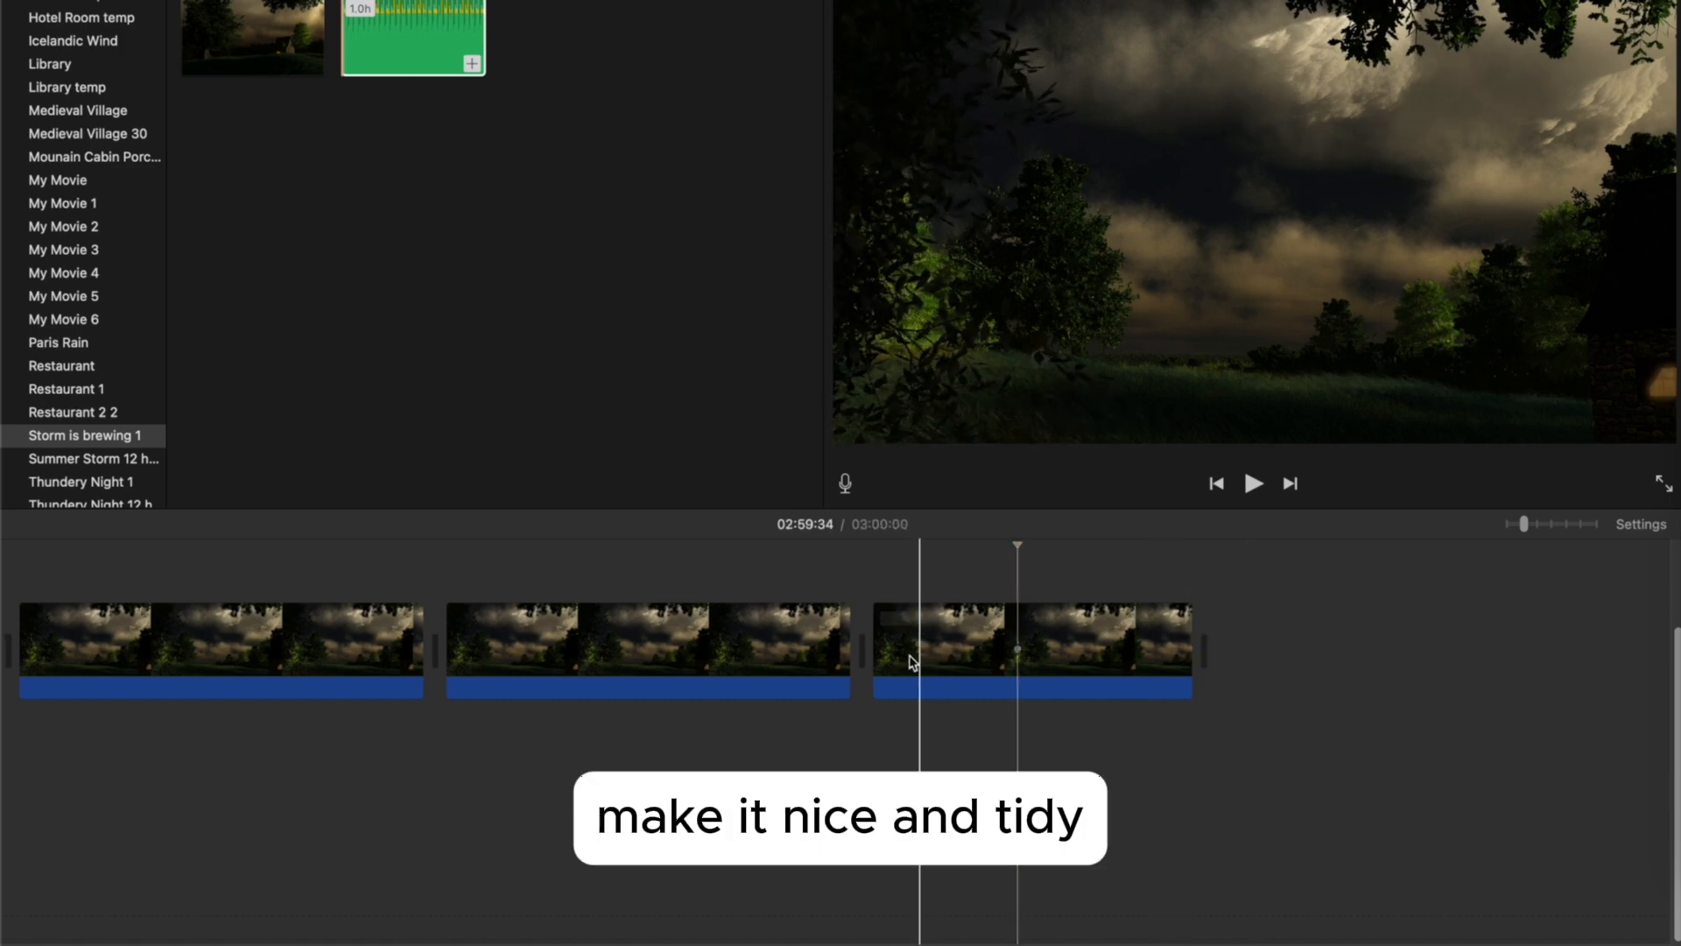
{"action": "key", "text": "super+minus"}
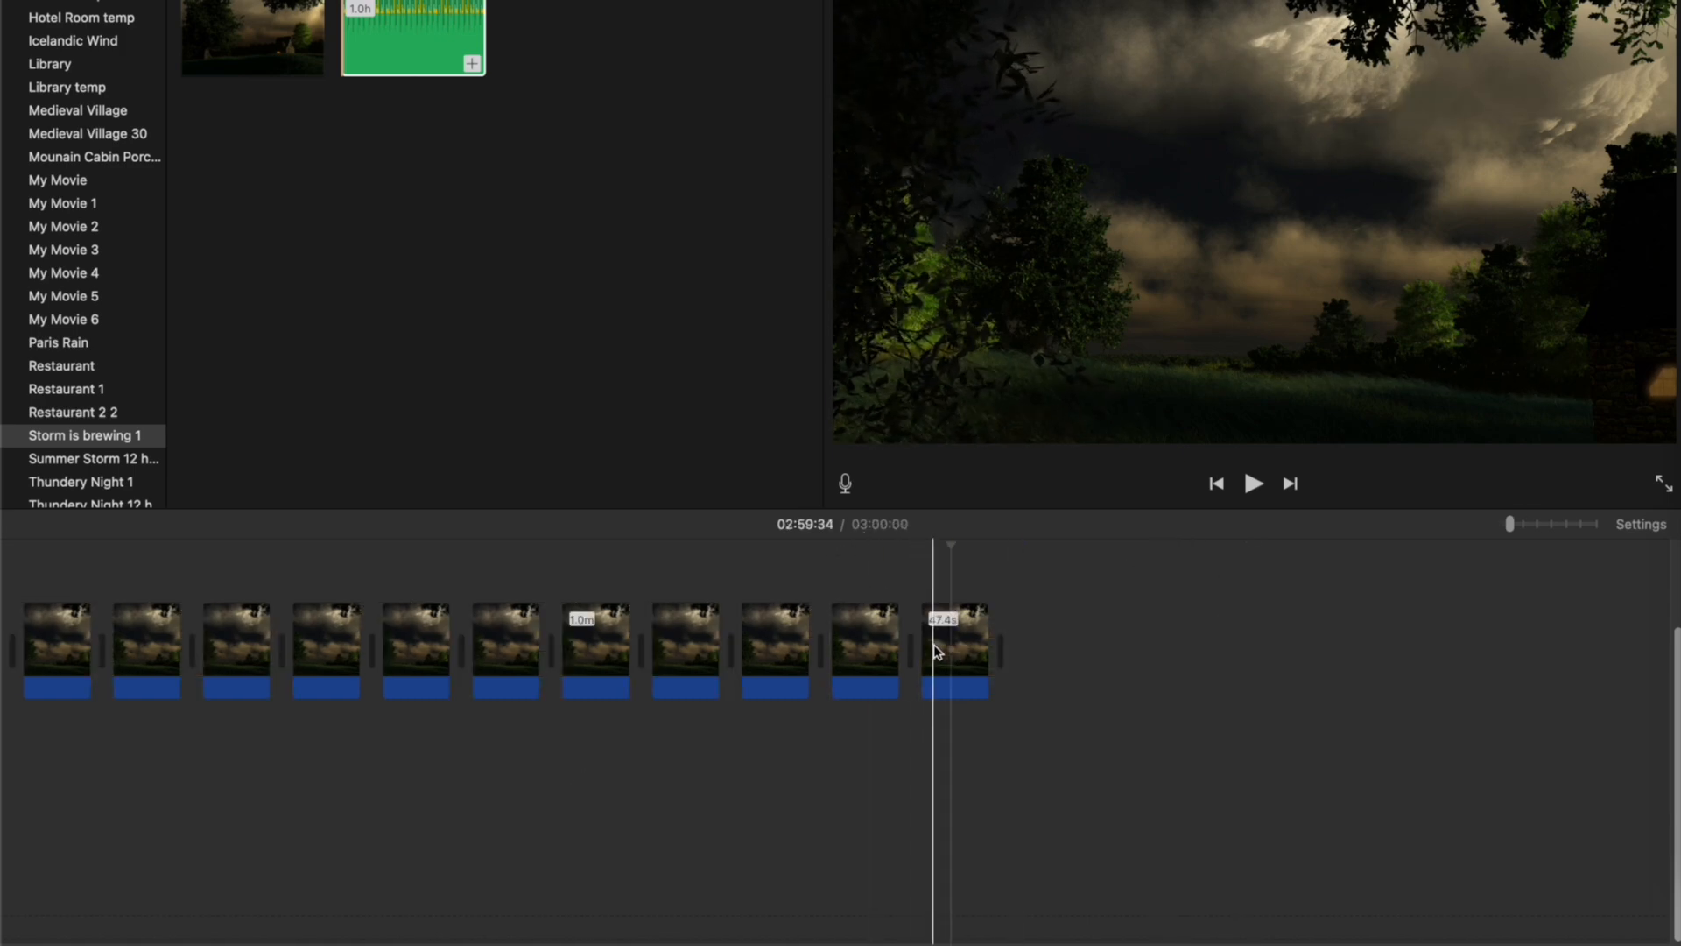
Add Calm-Before-The-Storm-No-Thund.mp3 from Finder under the start of the timeline and play the opening.
{"action": "scroll", "coordinate": [593, 648], "scroll_direction": "left", "scroll_amount": 10}
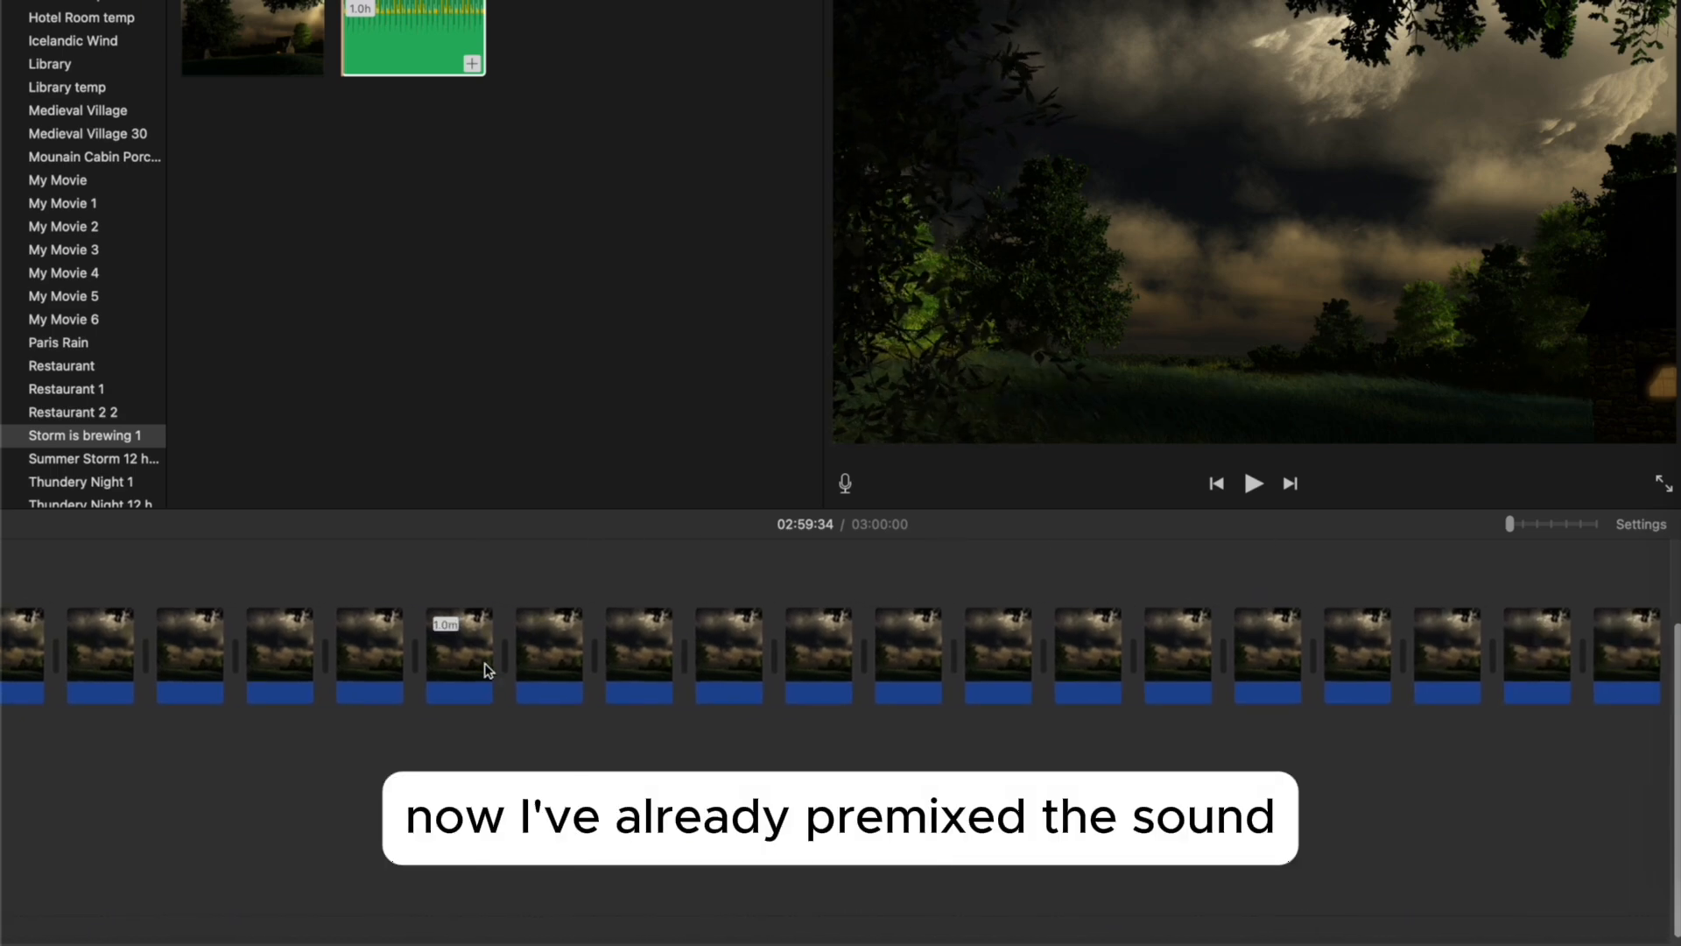
{"action": "scroll", "coordinate": [487, 670], "scroll_direction": "left", "scroll_amount": 10}
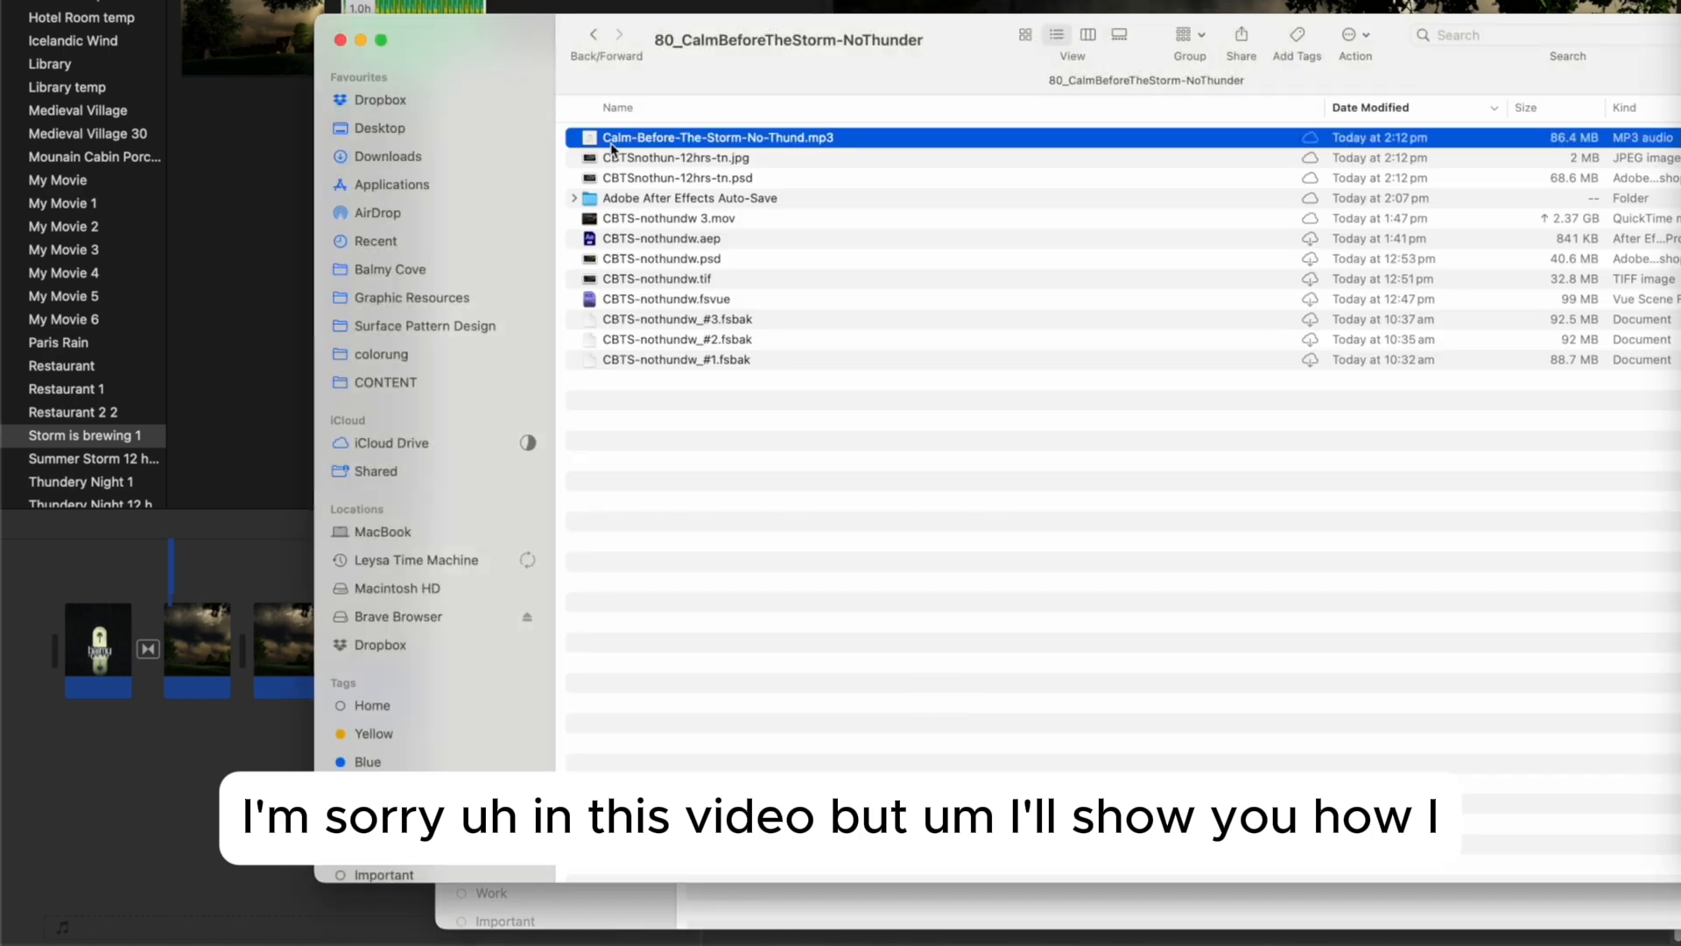
{"action": "left_click_drag", "start_coordinate": [612, 148], "coordinate": [65, 760]}
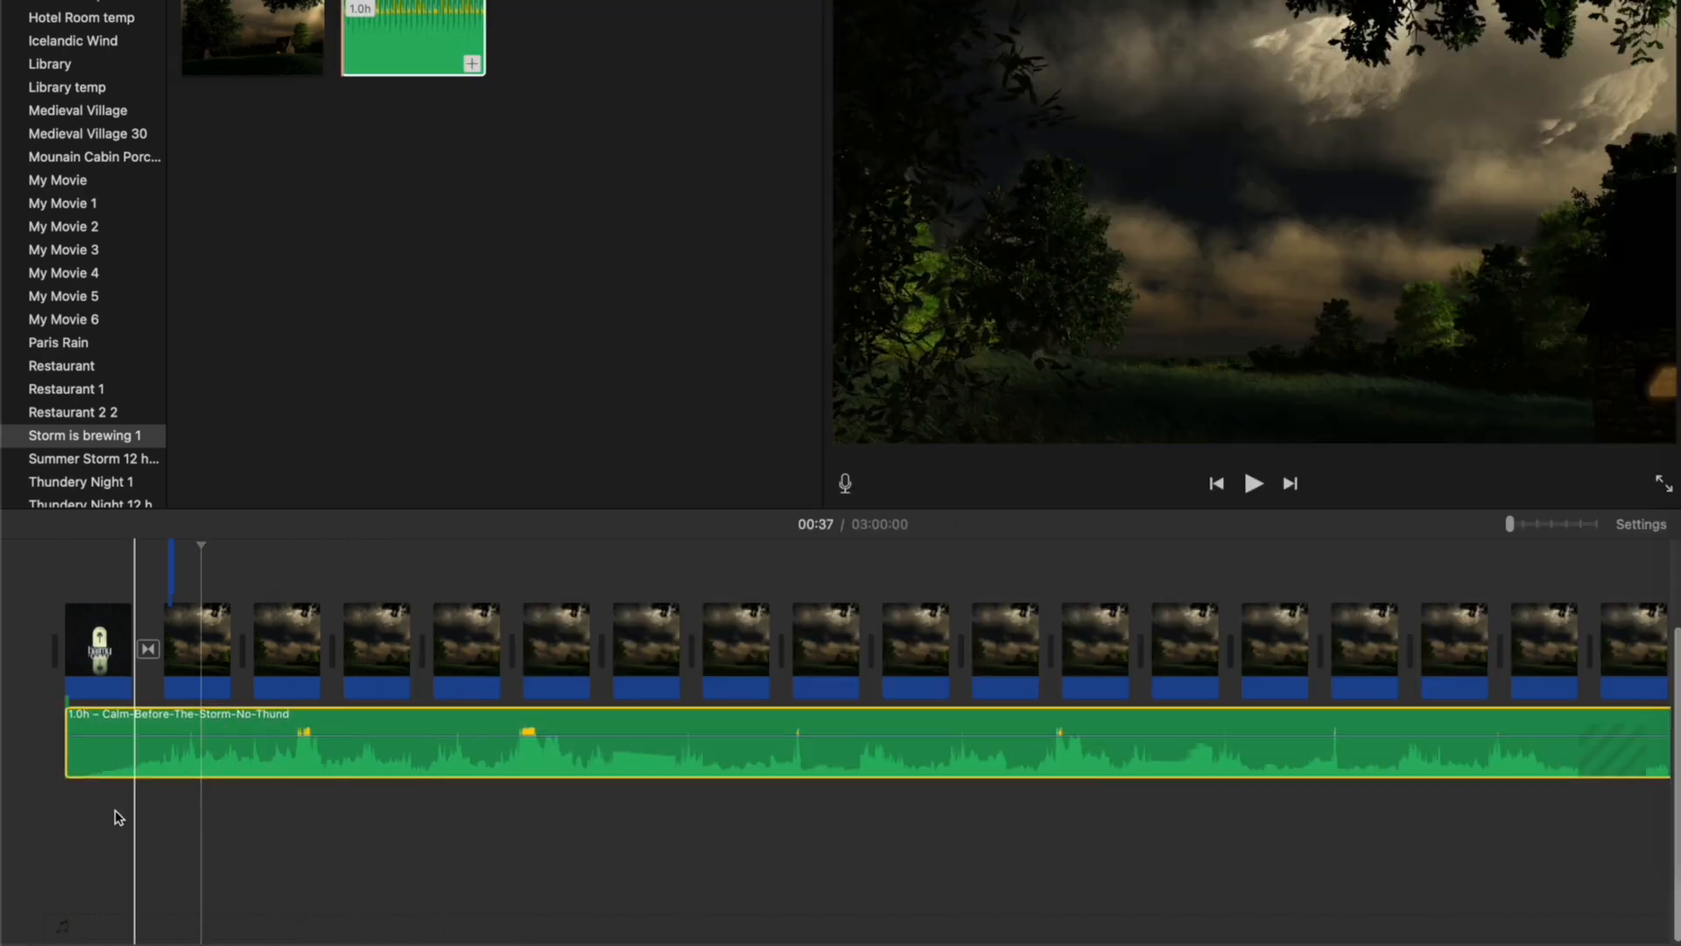
{"action": "left_click", "coordinate": [56, 810]}
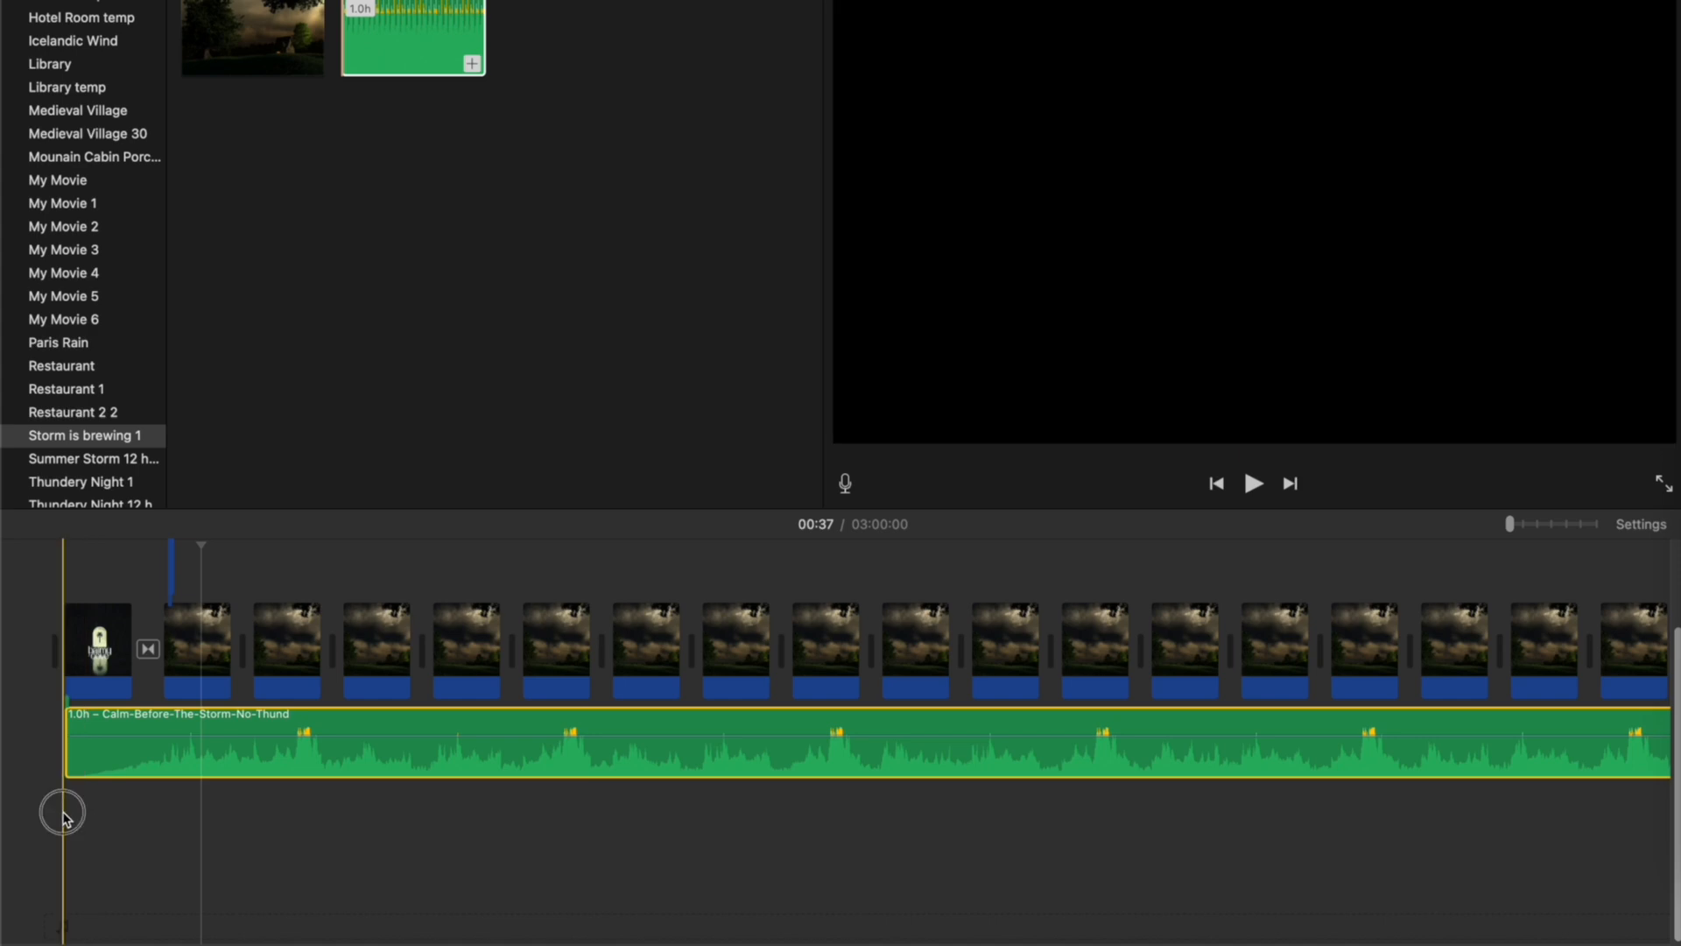
{"action": "key", "text": "space"}
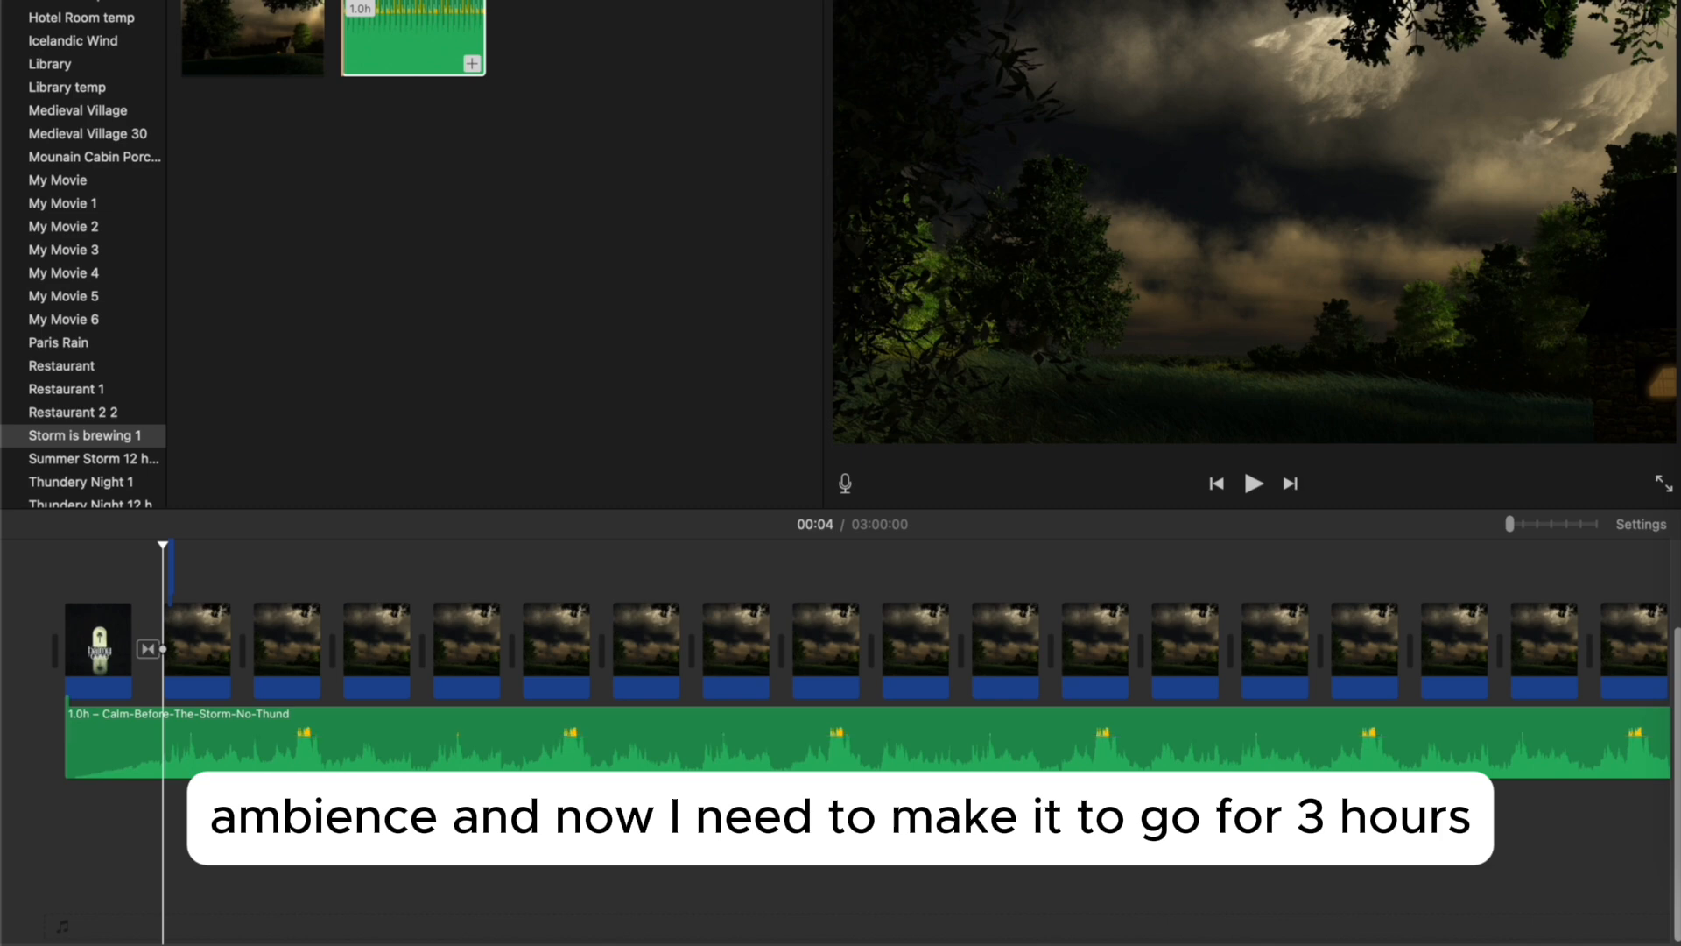
Trim the faded tail off the end of the Calm-Before-The-Storm-No-Thund audio clip, shortening it to 59.9 minutes.
{"action": "scroll", "coordinate": [506, 775], "scroll_direction": "right", "scroll_amount": 10}
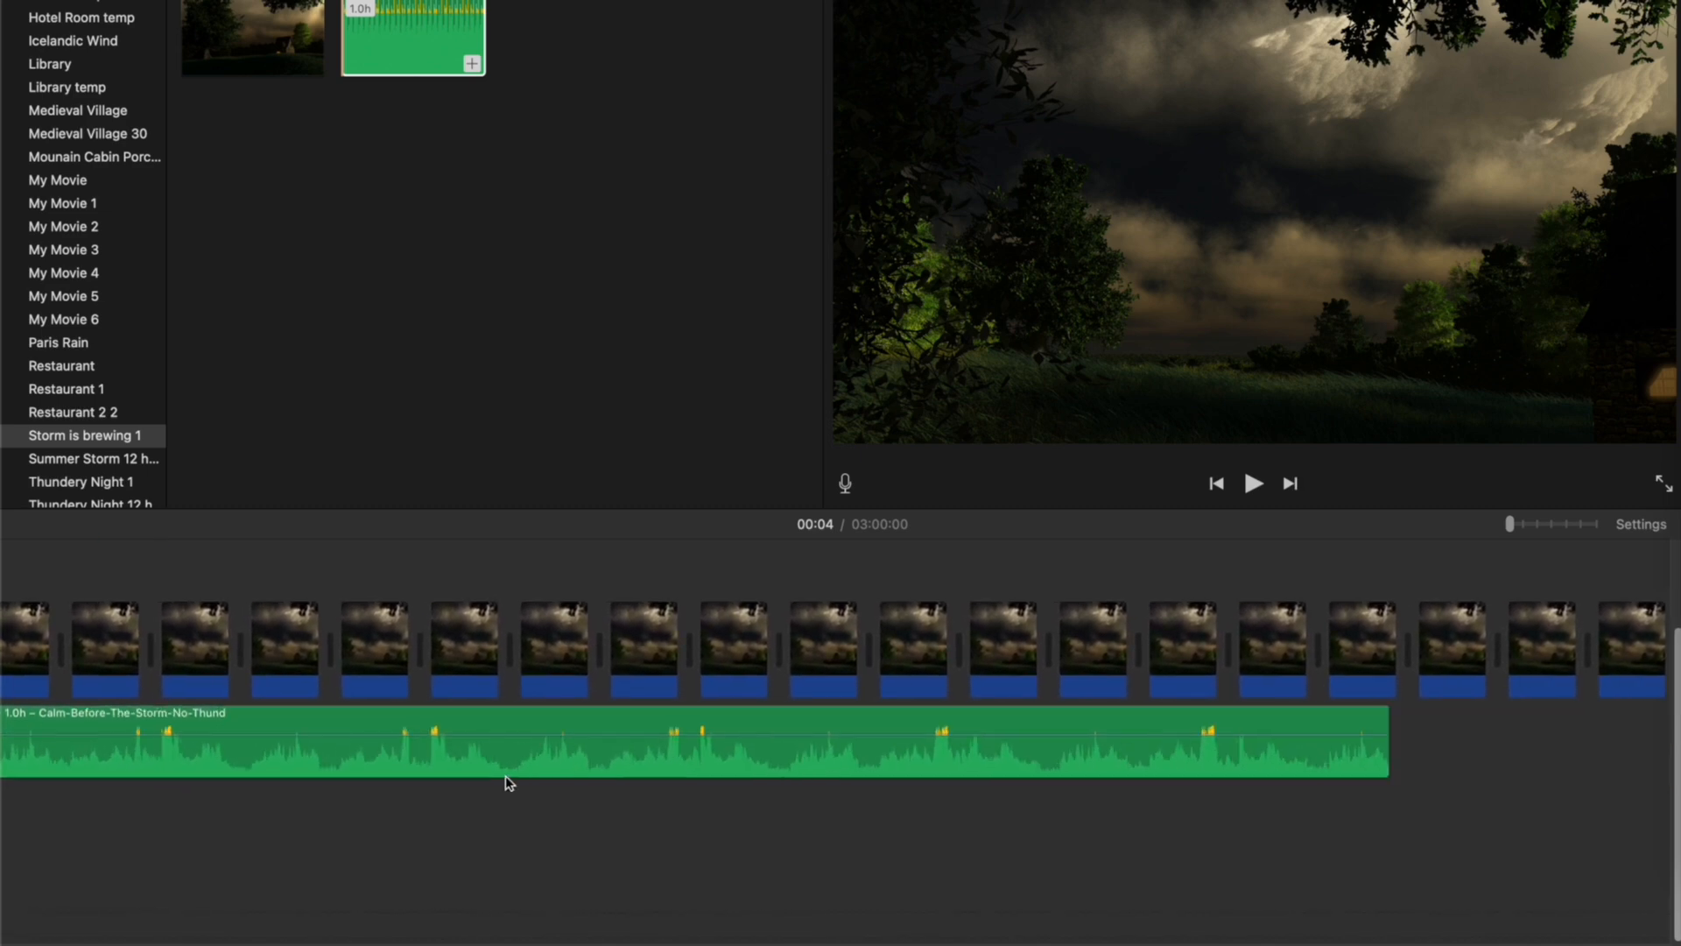
{"action": "scroll", "coordinate": [506, 775], "scroll_direction": "right", "scroll_amount": 5}
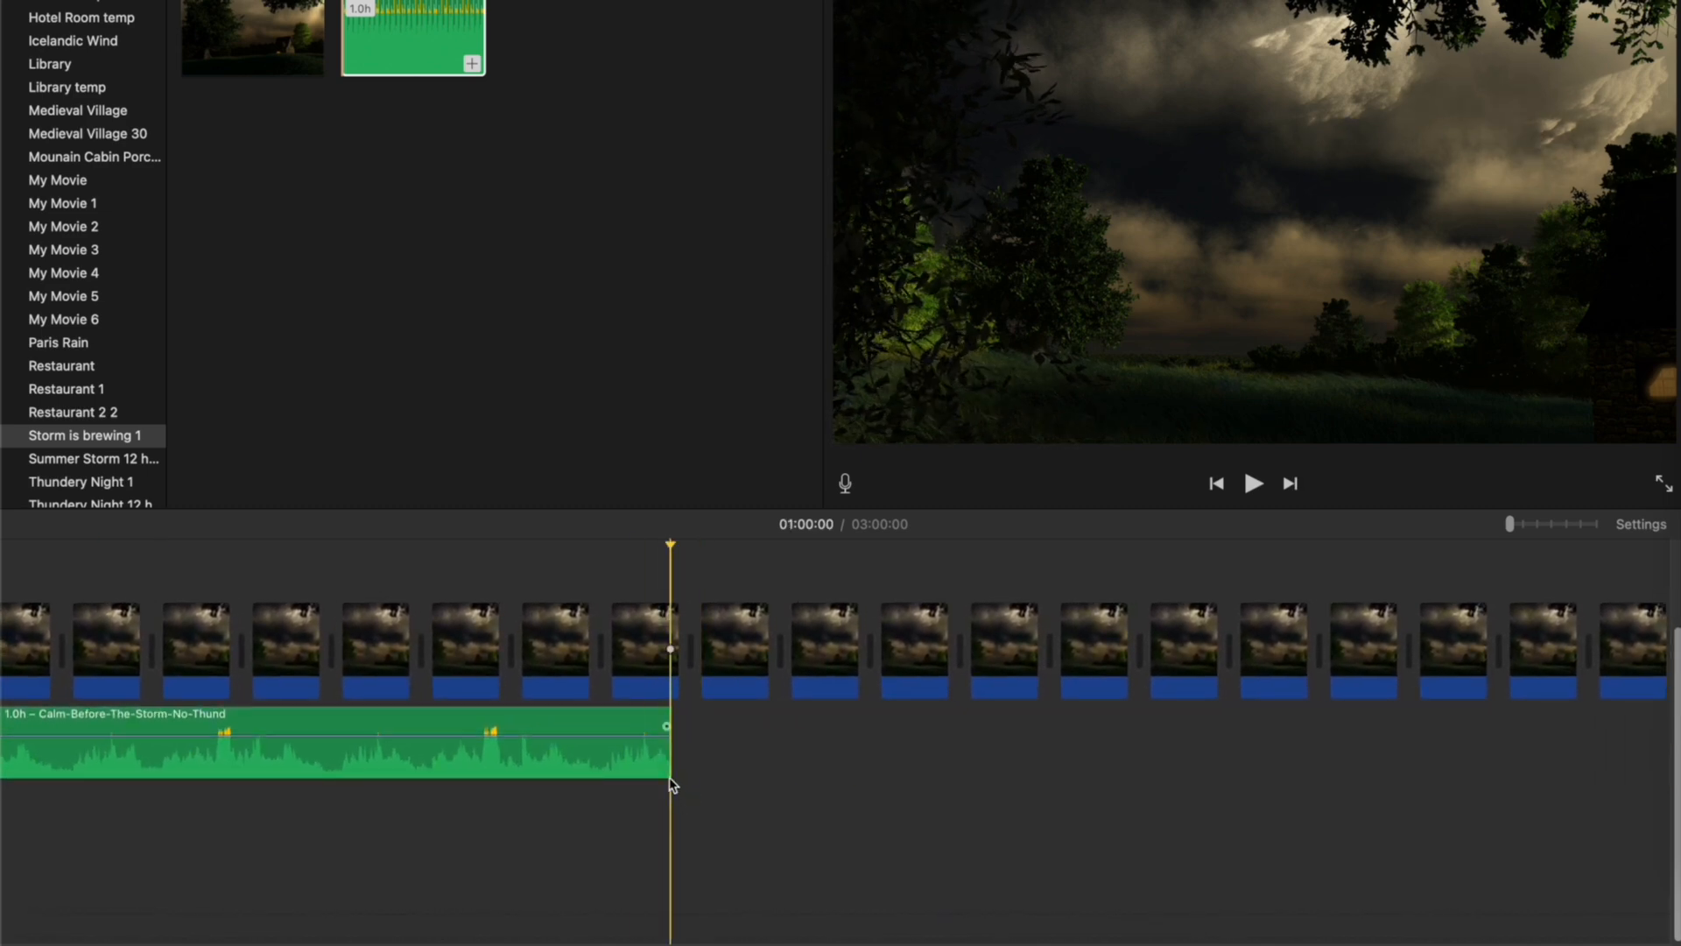
{"action": "scroll", "coordinate": [669, 775], "scroll_direction": "up", "scroll_amount": 3}
{"action": "scroll", "coordinate": [669, 771], "scroll_direction": "up", "scroll_amount": 2}
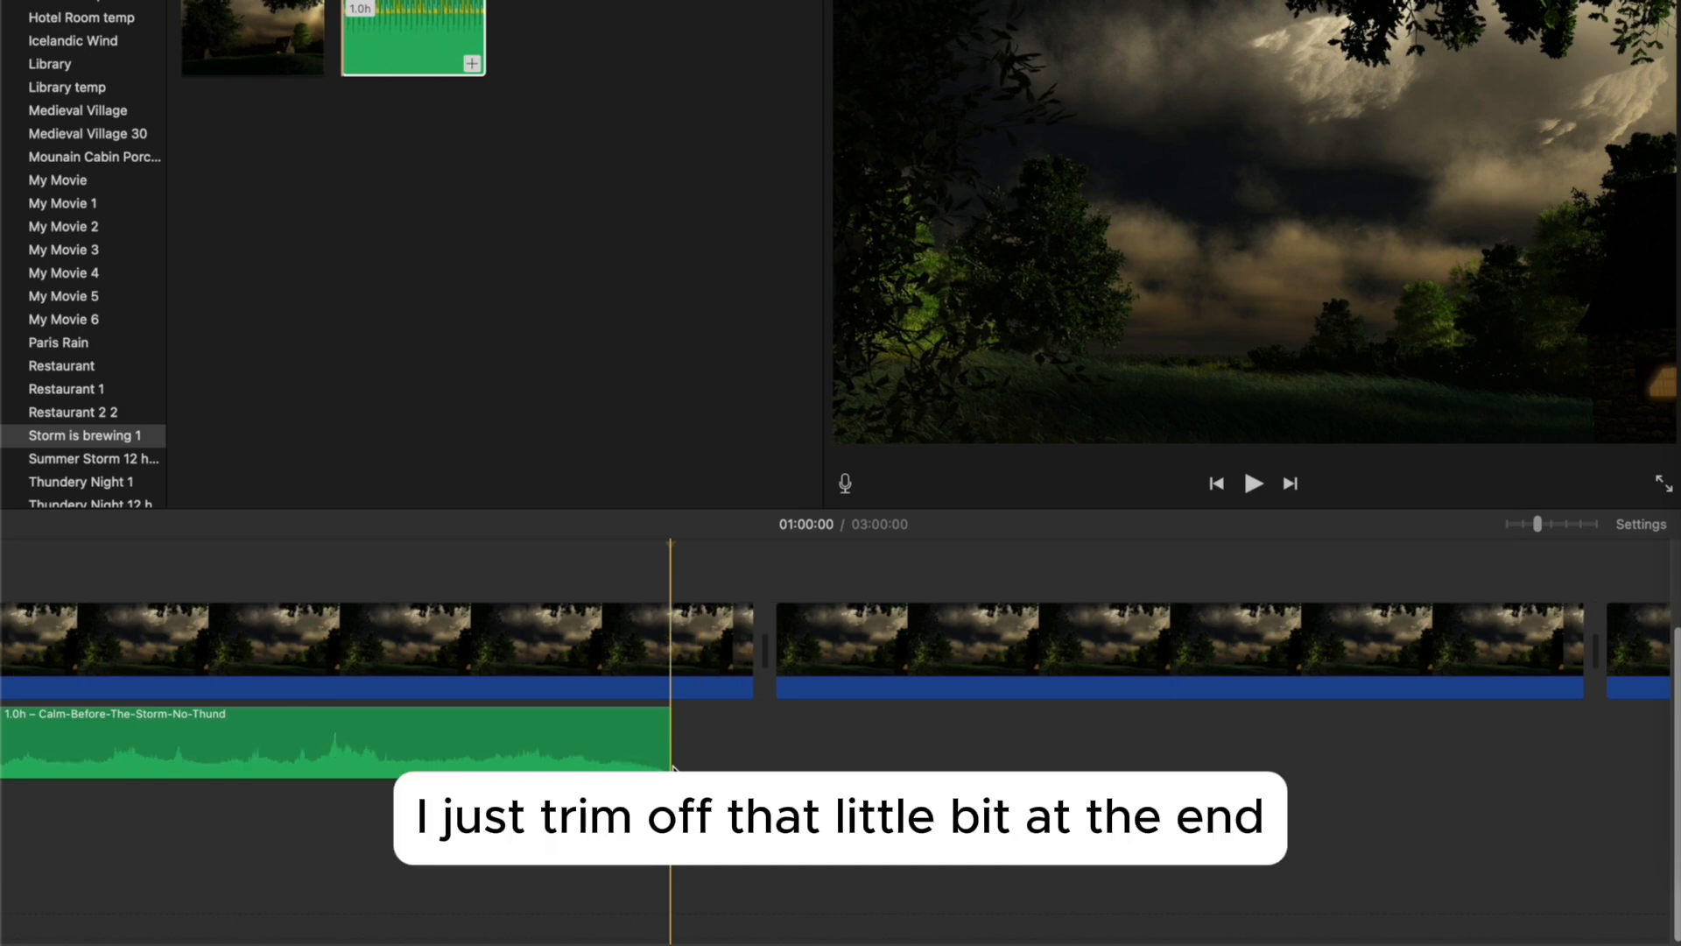
{"action": "left_click_drag", "start_coordinate": [668, 758], "coordinate": [605, 758]}
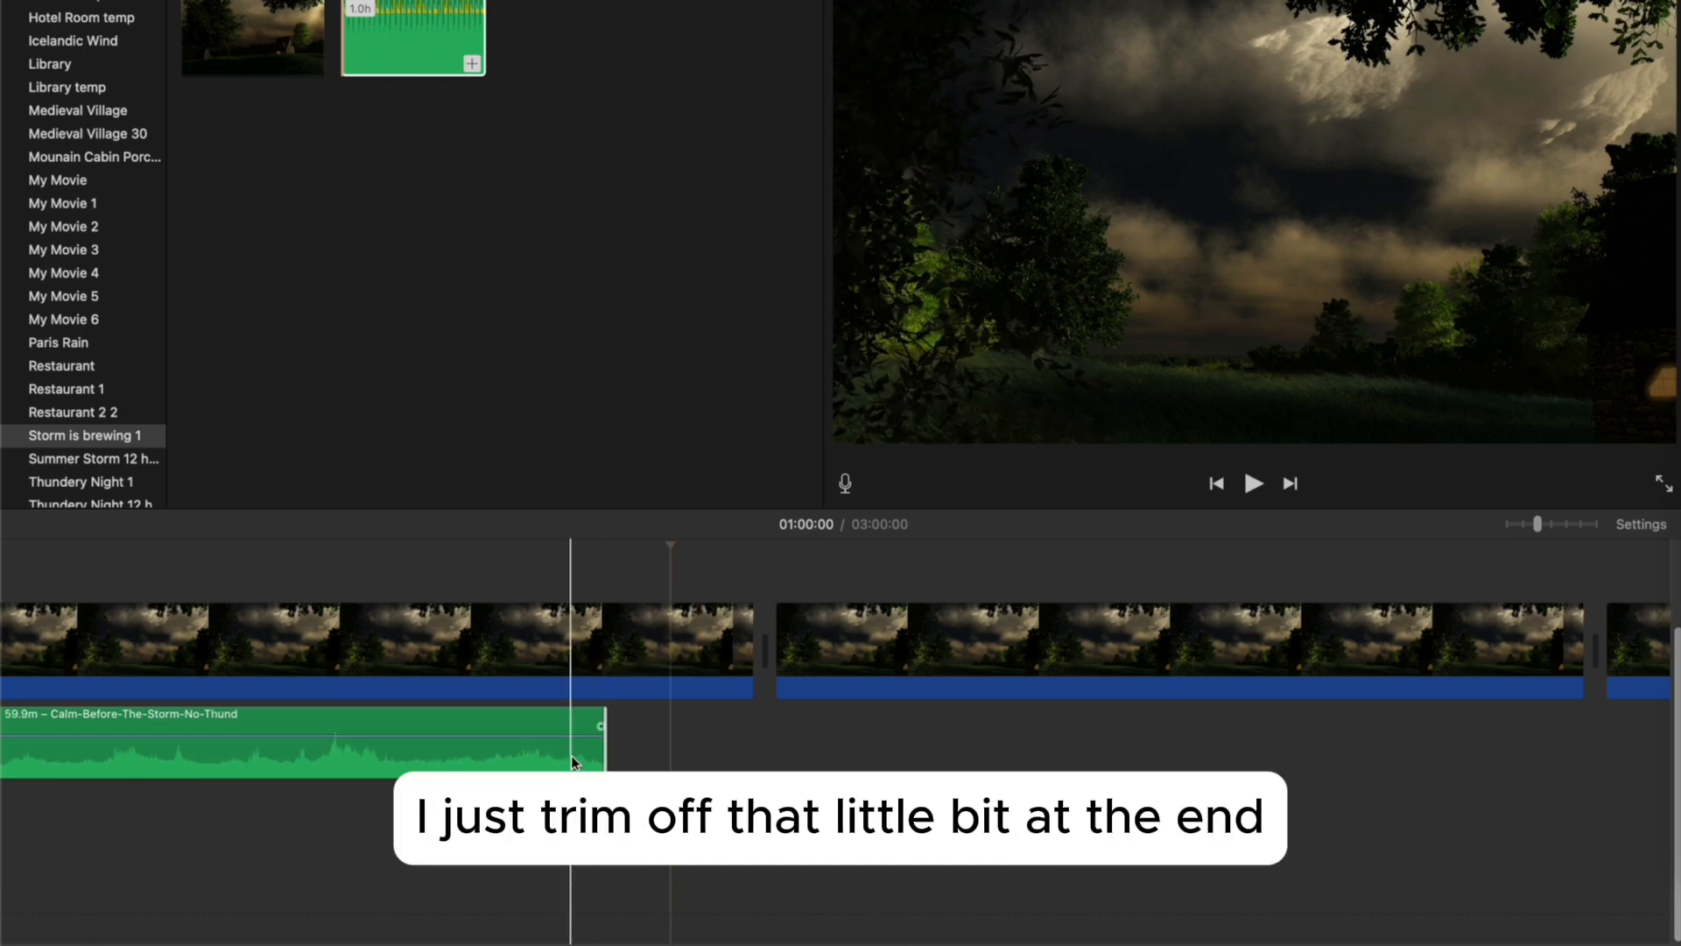
Add a fade-out of about 15 seconds to the end of the audio clip.
{"action": "scroll", "coordinate": [571, 755], "scroll_direction": "up", "scroll_amount": 2}
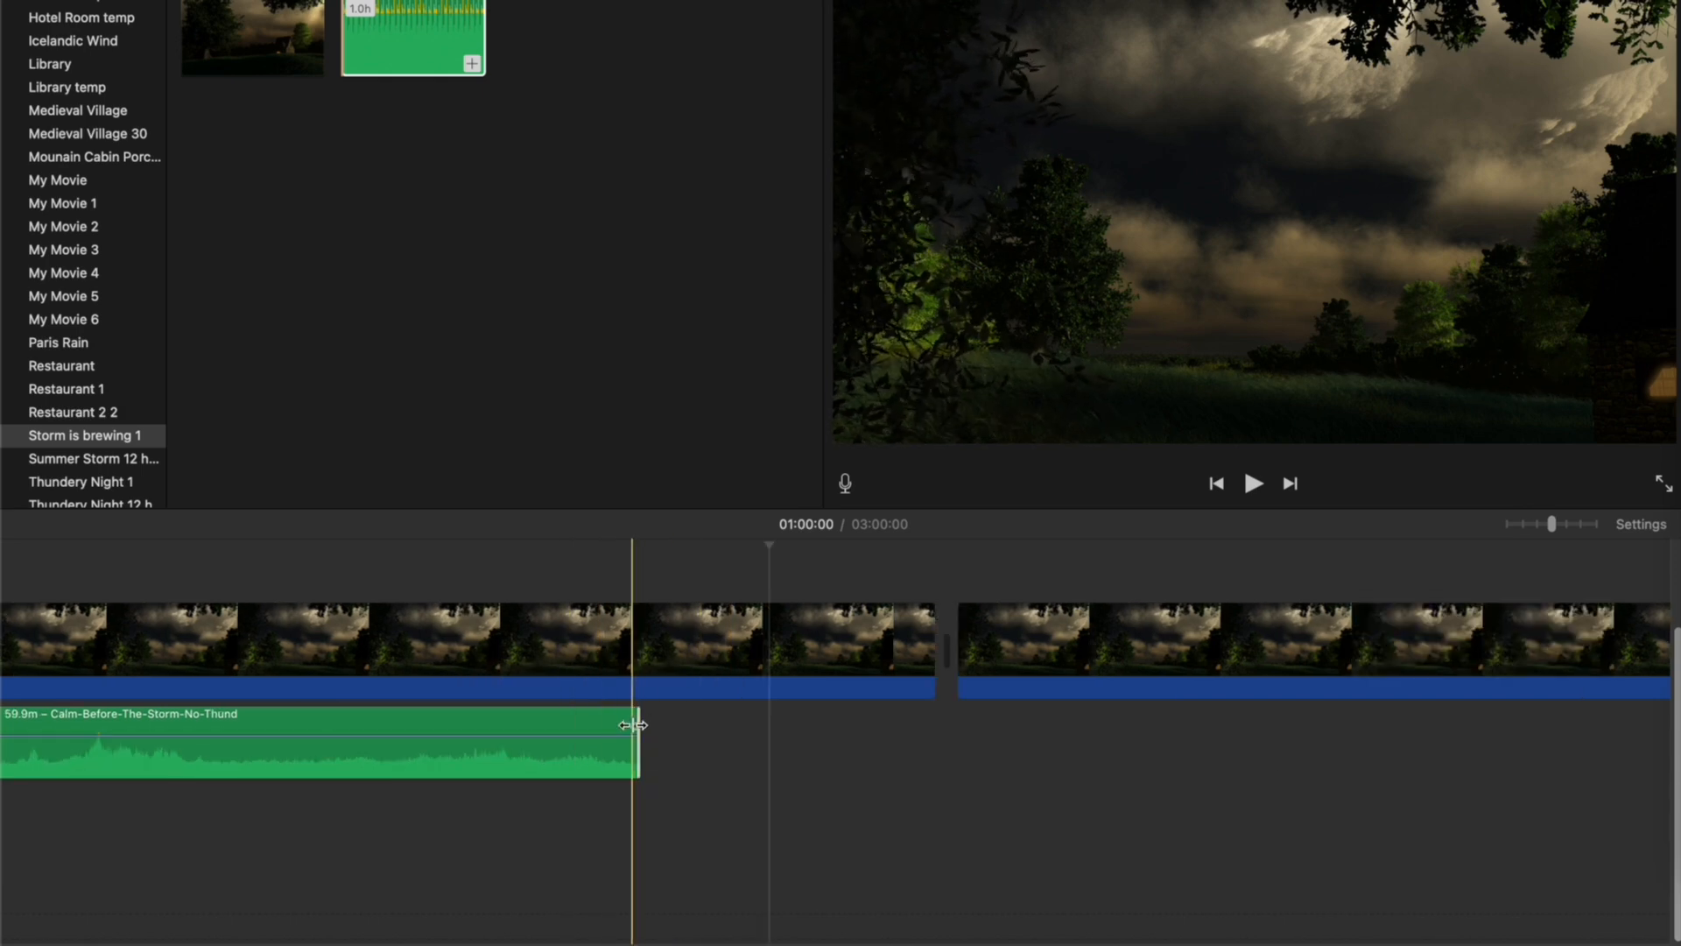
{"action": "left_click_drag", "start_coordinate": [634, 726], "coordinate": [292, 726]}
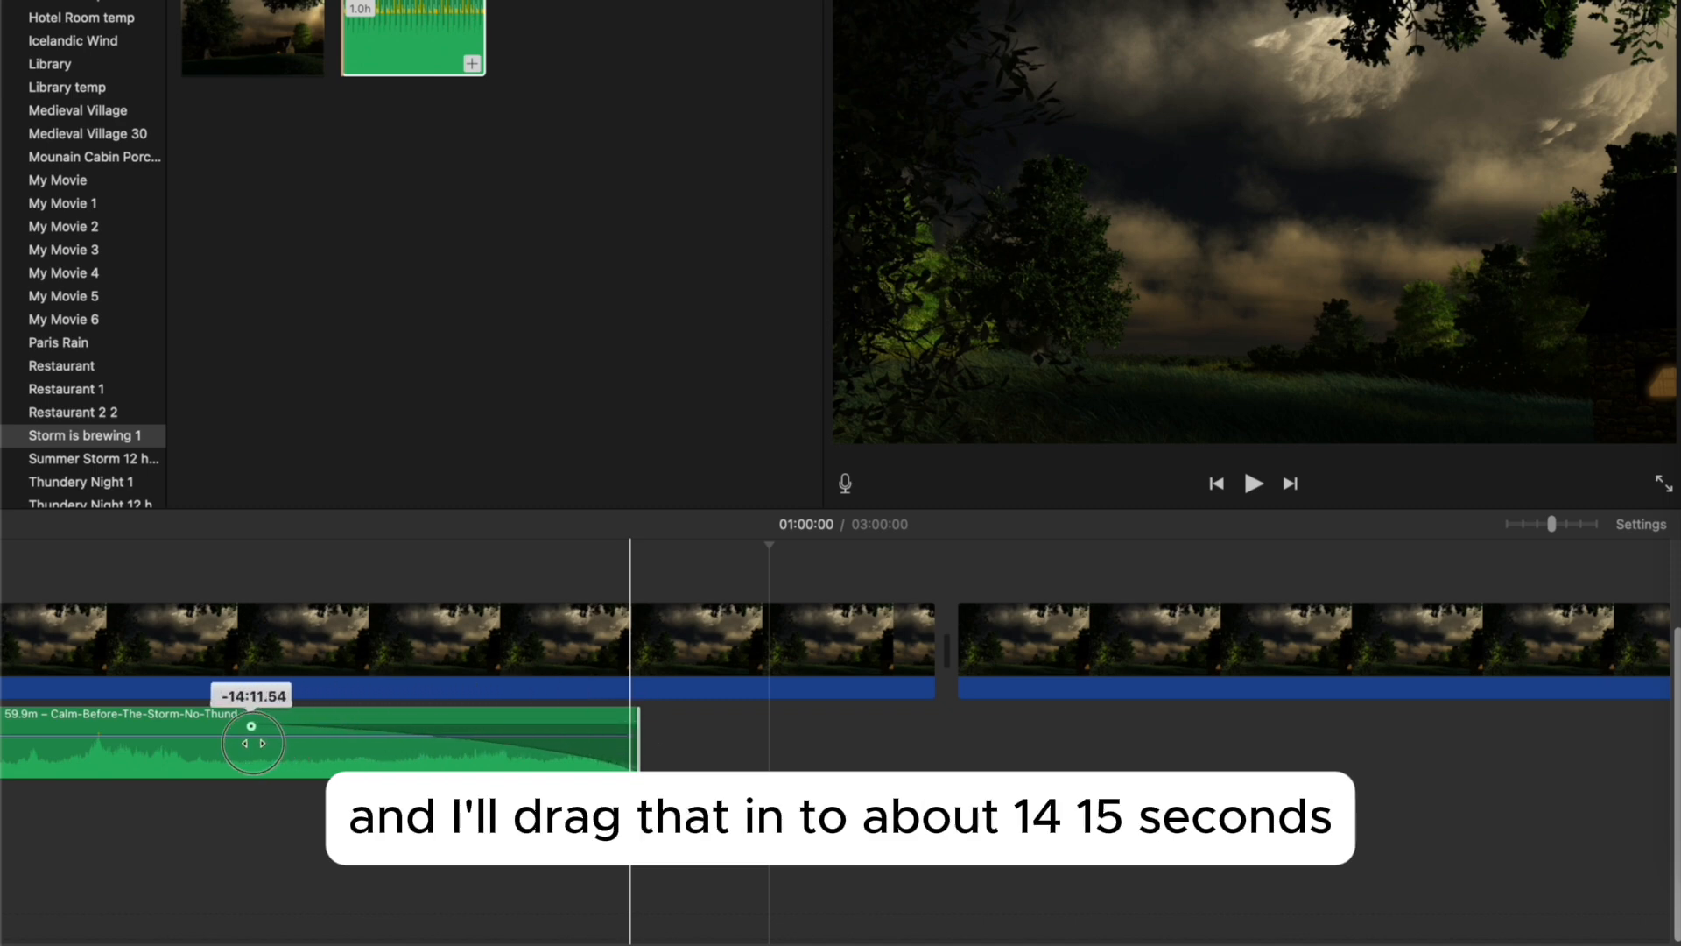
{"action": "left_click_drag", "start_coordinate": [230, 726], "coordinate": [236, 726]}
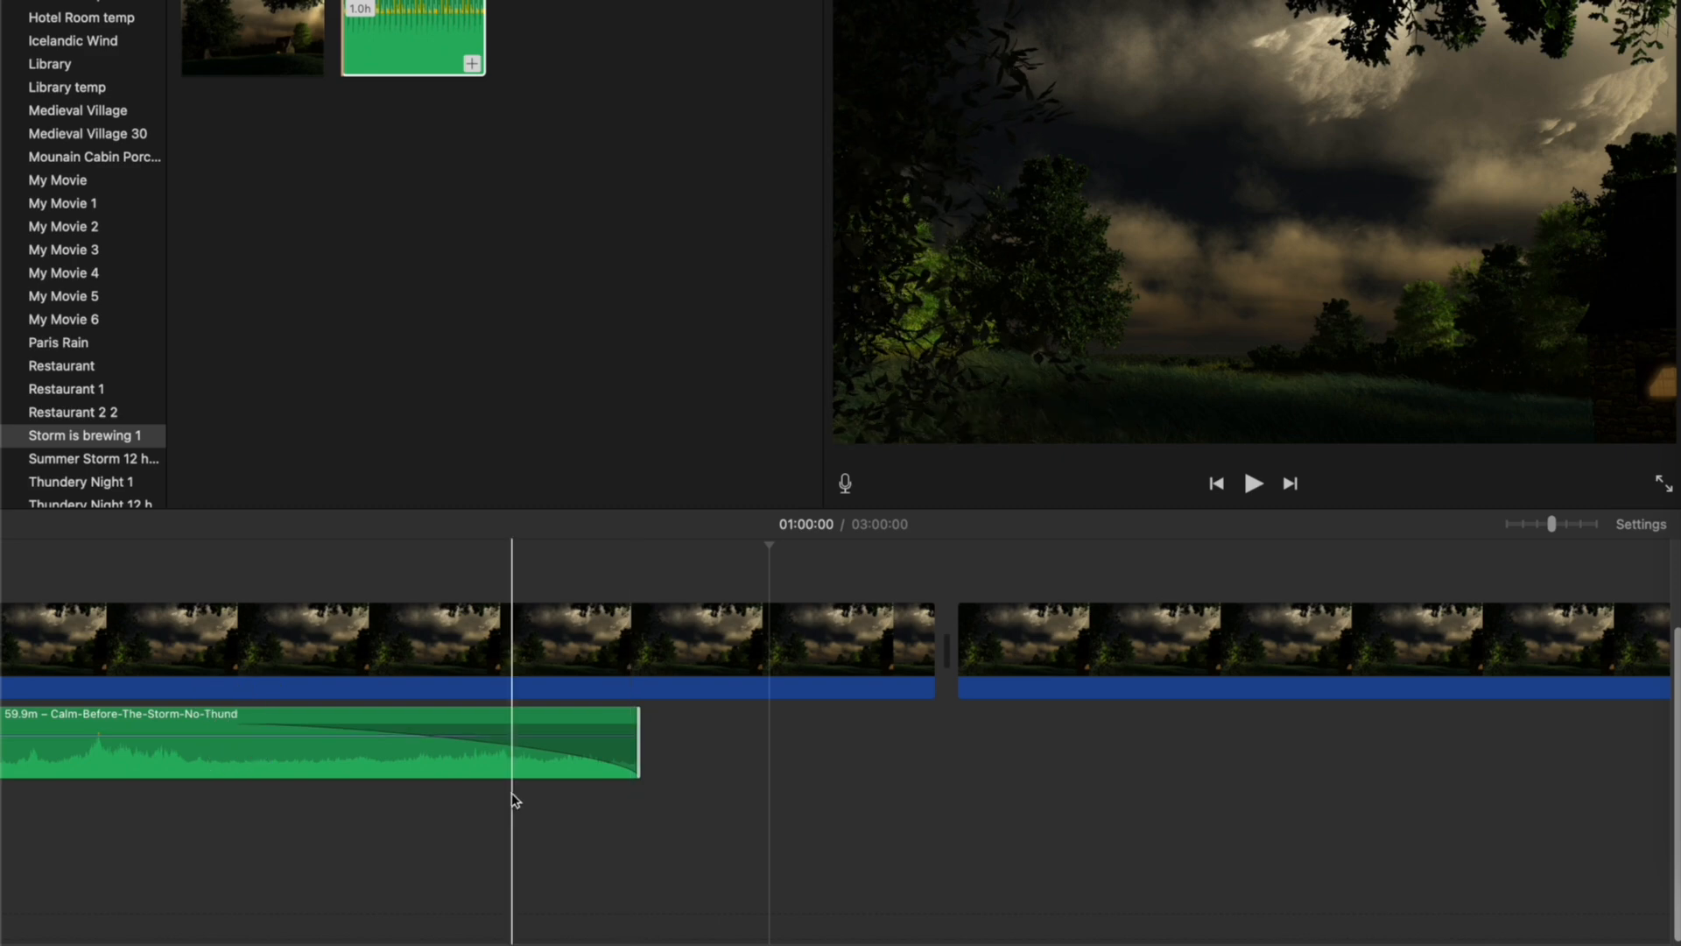
Copy the audio clip and paste it so the copy starts about 20 seconds before the first one ends.
{"action": "left_click", "coordinate": [402, 763]}
{"action": "left_click", "coordinate": [638, 848]}
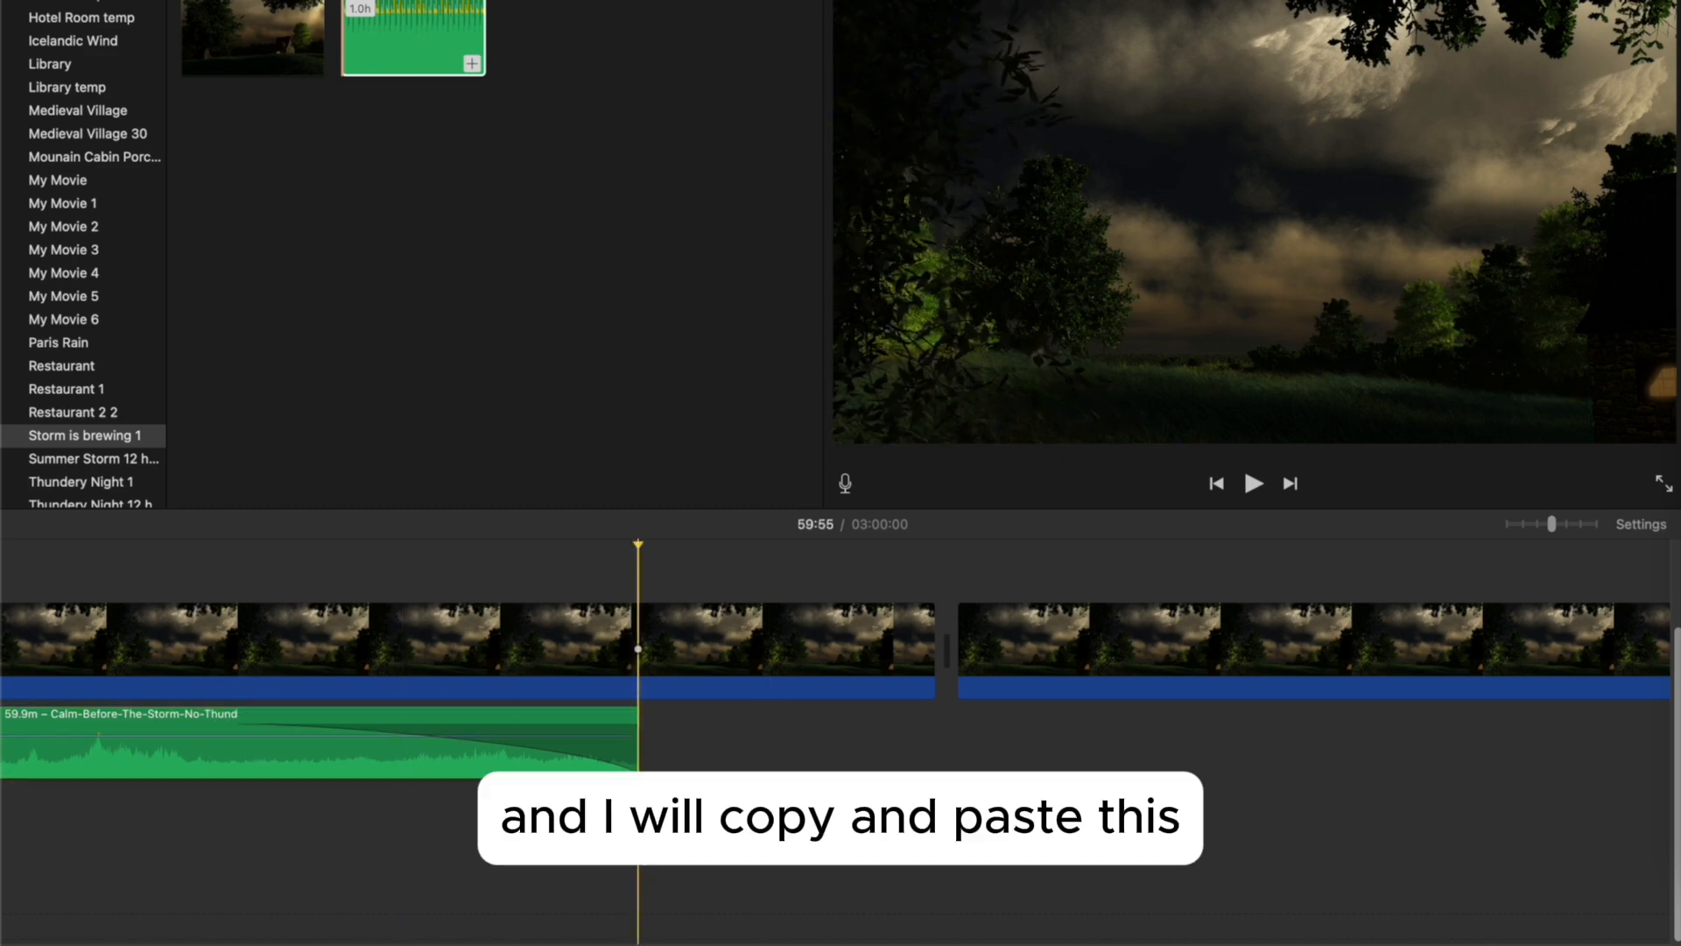
{"action": "left_click", "coordinate": [205, 753]}
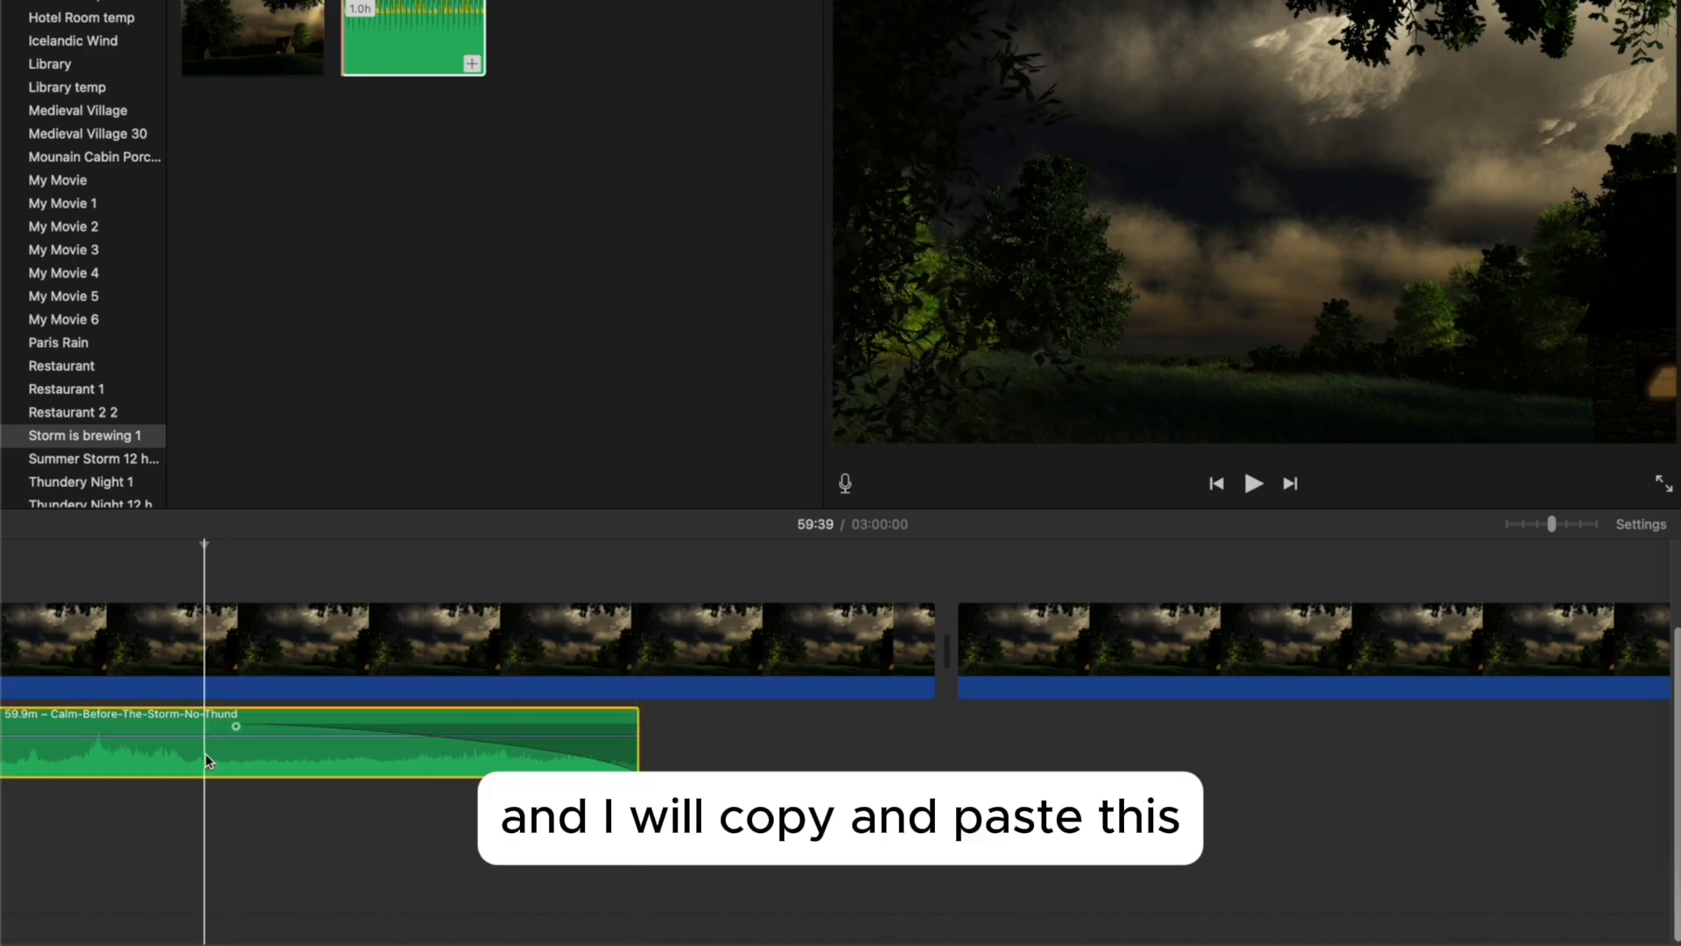
{"action": "left_click", "coordinate": [110, 754]}
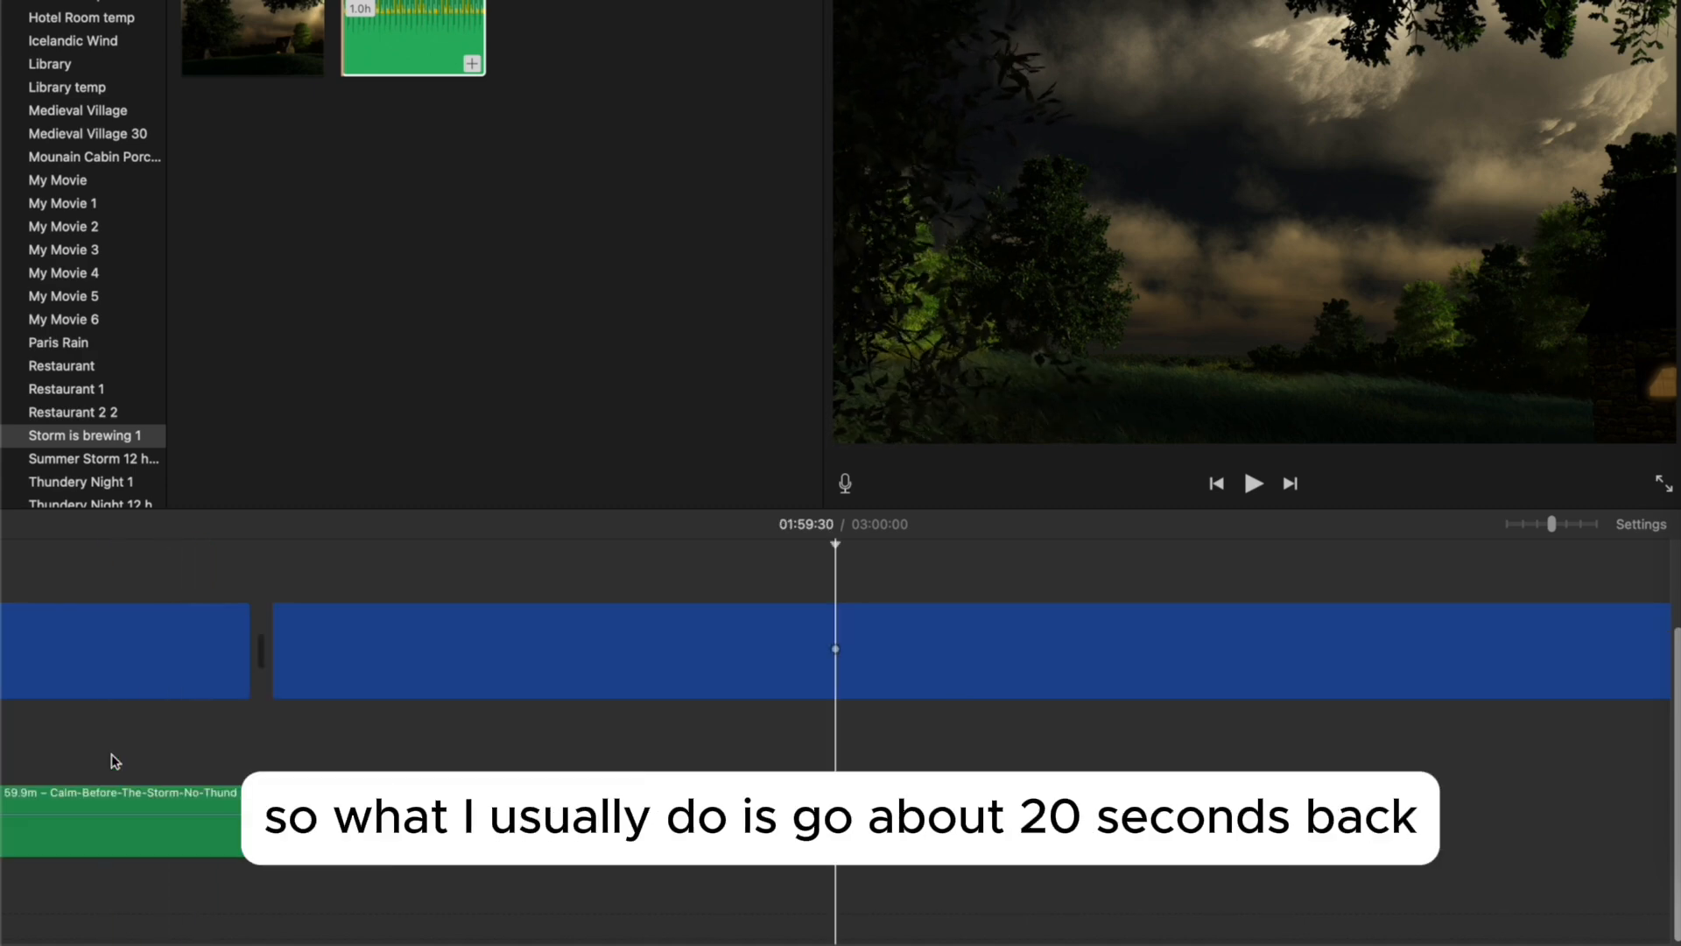
{"action": "key", "text": "super+minus"}
{"action": "scroll", "coordinate": [536, 792], "scroll_direction": "left", "scroll_amount": 15}
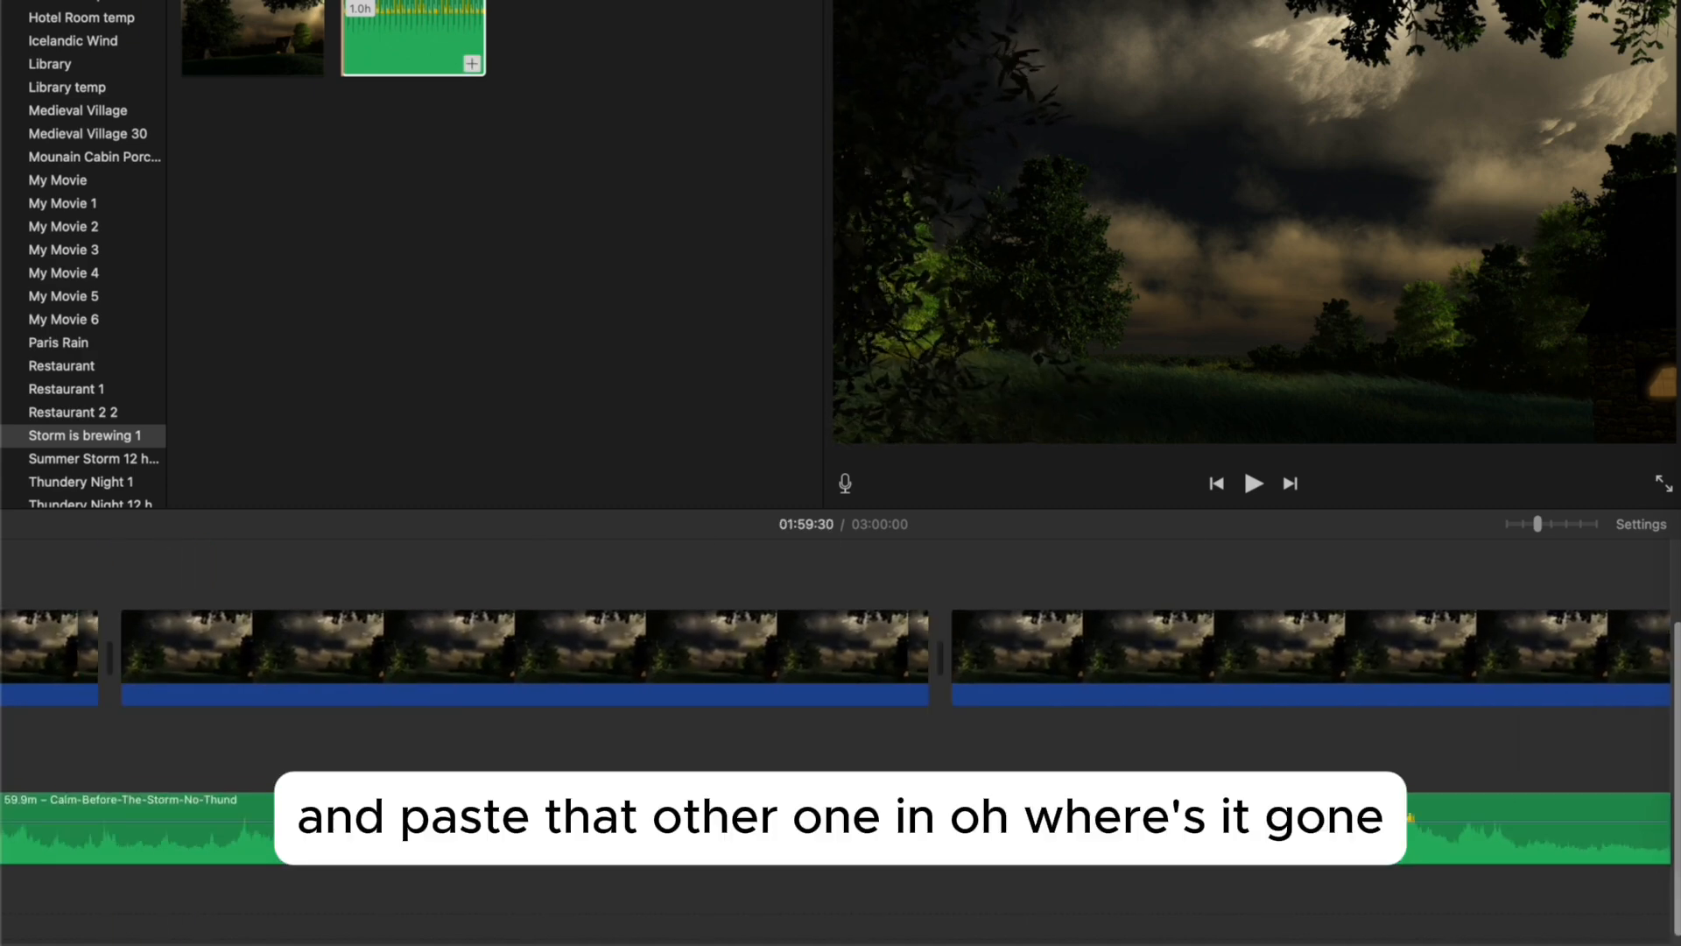
{"action": "scroll", "coordinate": [835, 700], "scroll_direction": "left", "scroll_amount": 15}
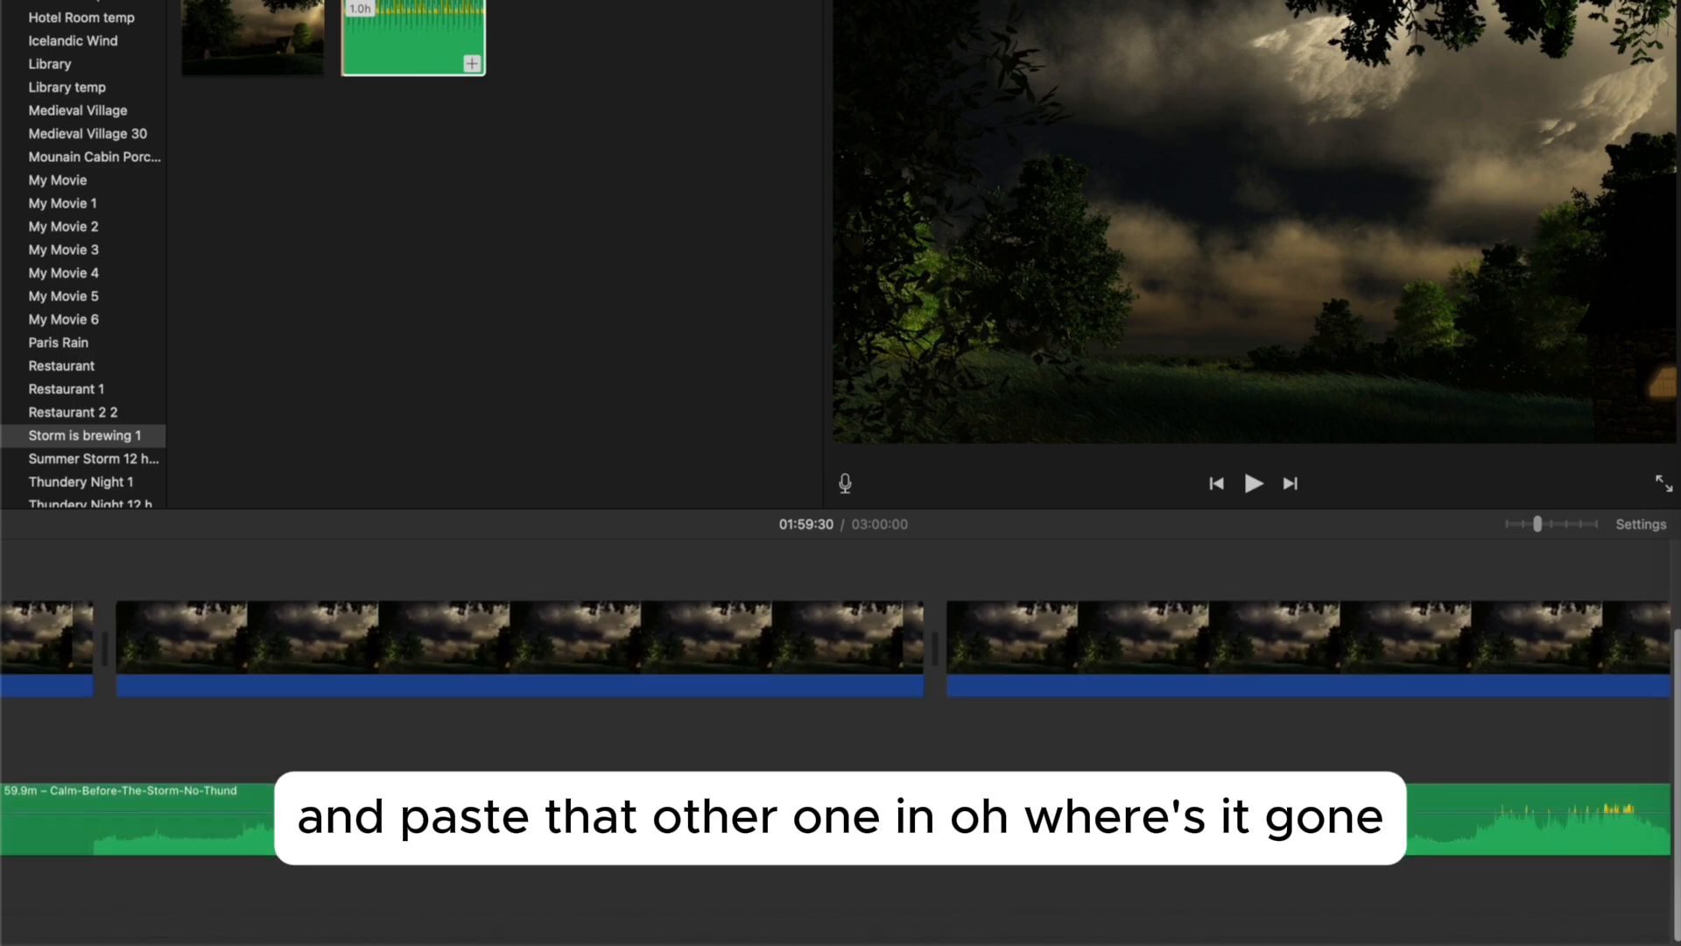
{"action": "scroll", "coordinate": [538, 790], "scroll_direction": "left", "scroll_amount": 15}
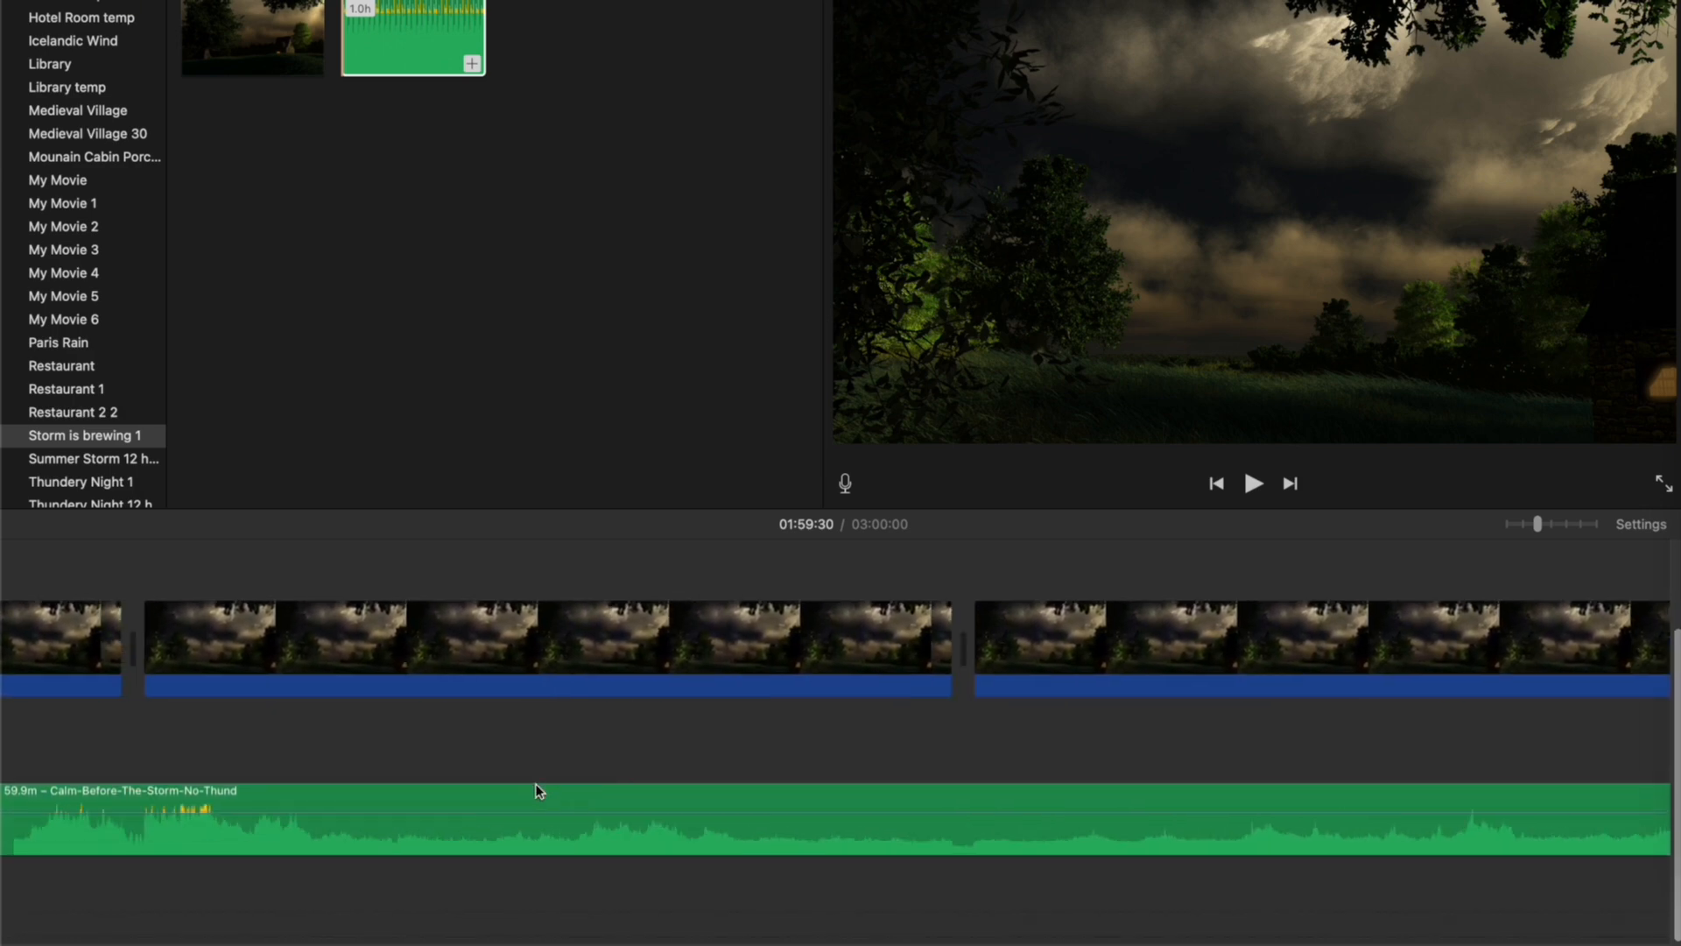
{"action": "scroll", "coordinate": [539, 790], "scroll_direction": "left", "scroll_amount": 15}
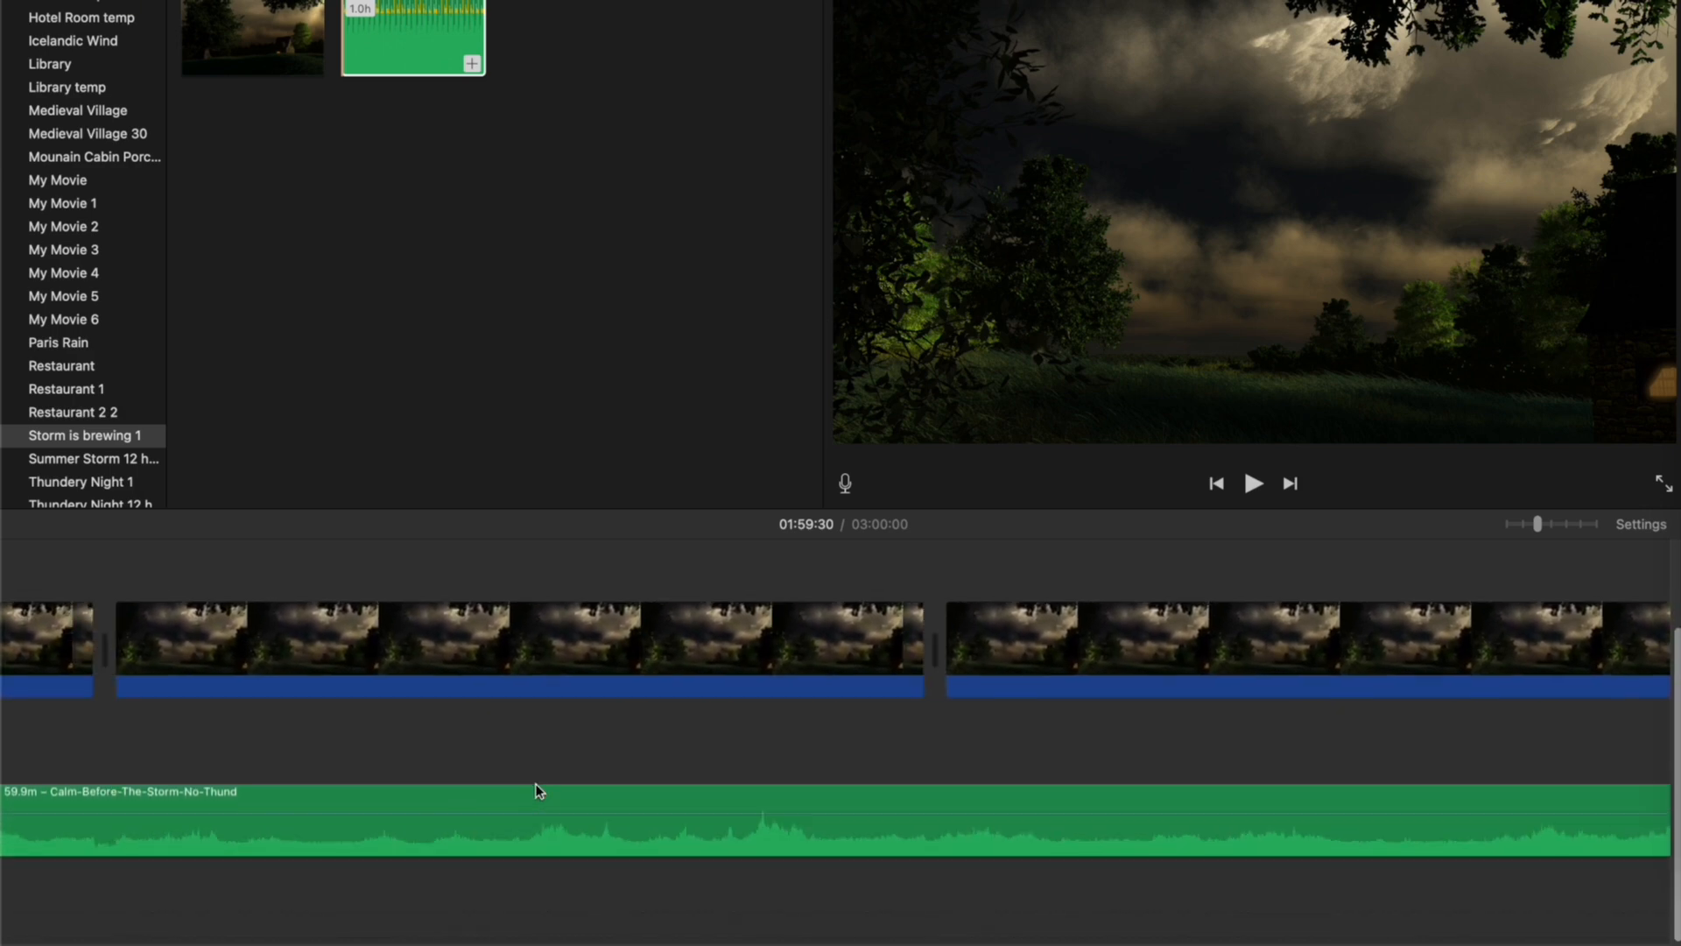
{"action": "scroll", "coordinate": [538, 791], "scroll_direction": "left", "scroll_amount": 15}
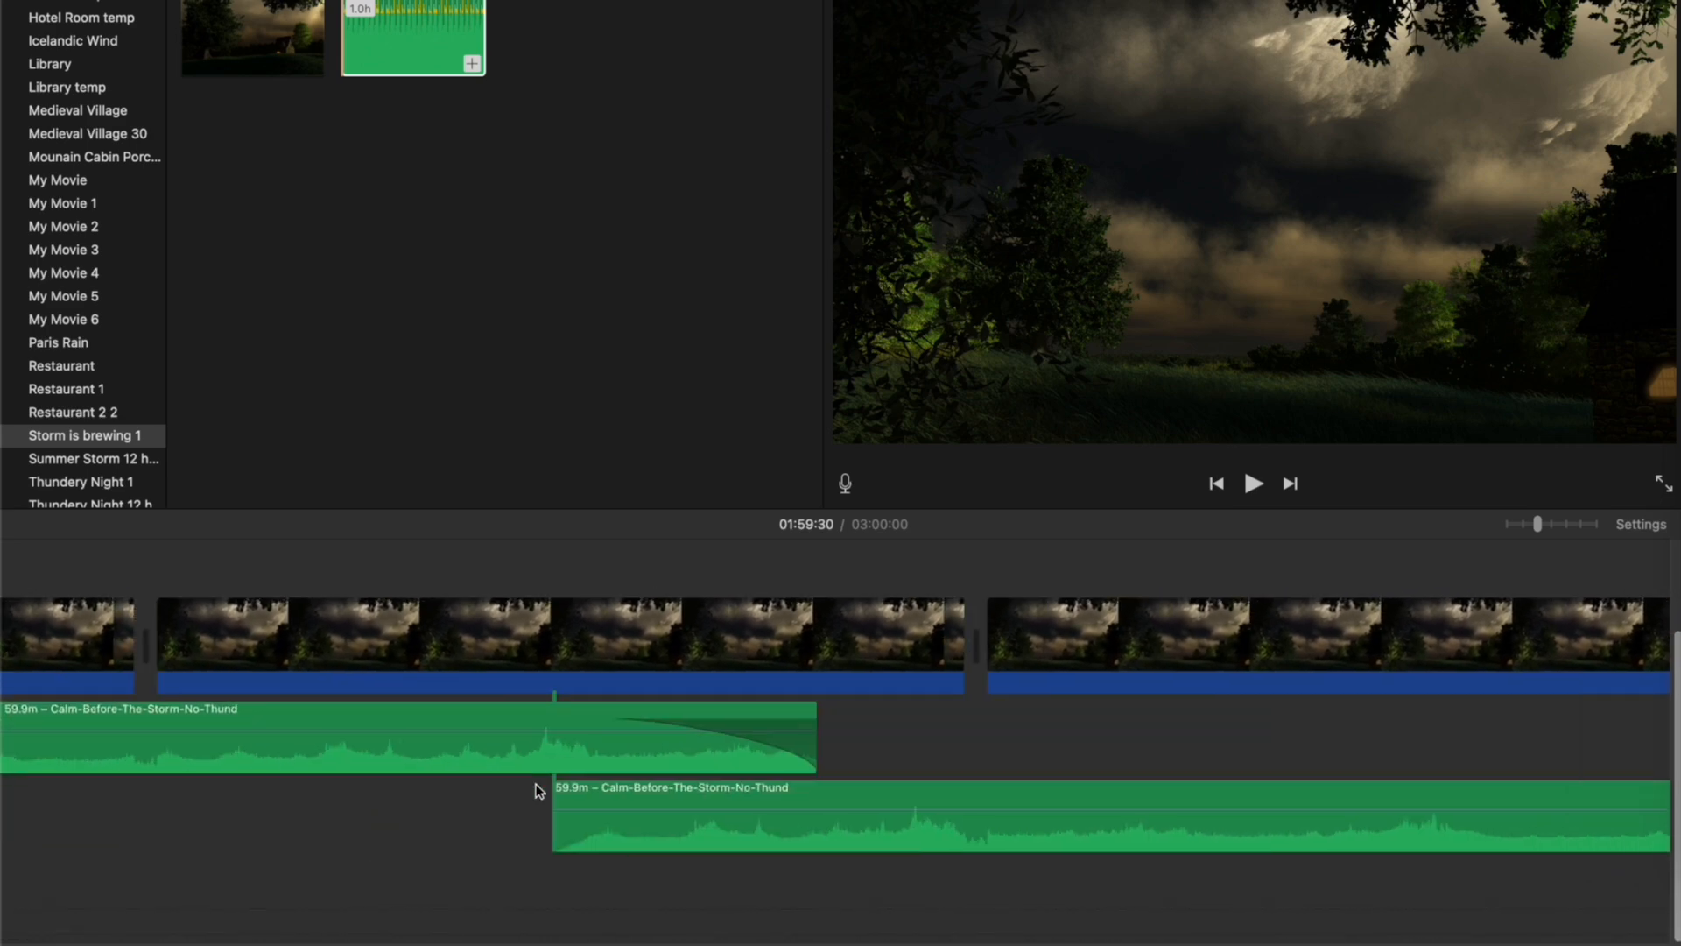
Trim the beginning off the second audio clip, keep its start at 59:35, and give it a fade-in of about 15 seconds.
{"action": "left_click", "coordinate": [517, 835]}
{"action": "left_click", "coordinate": [389, 837]}
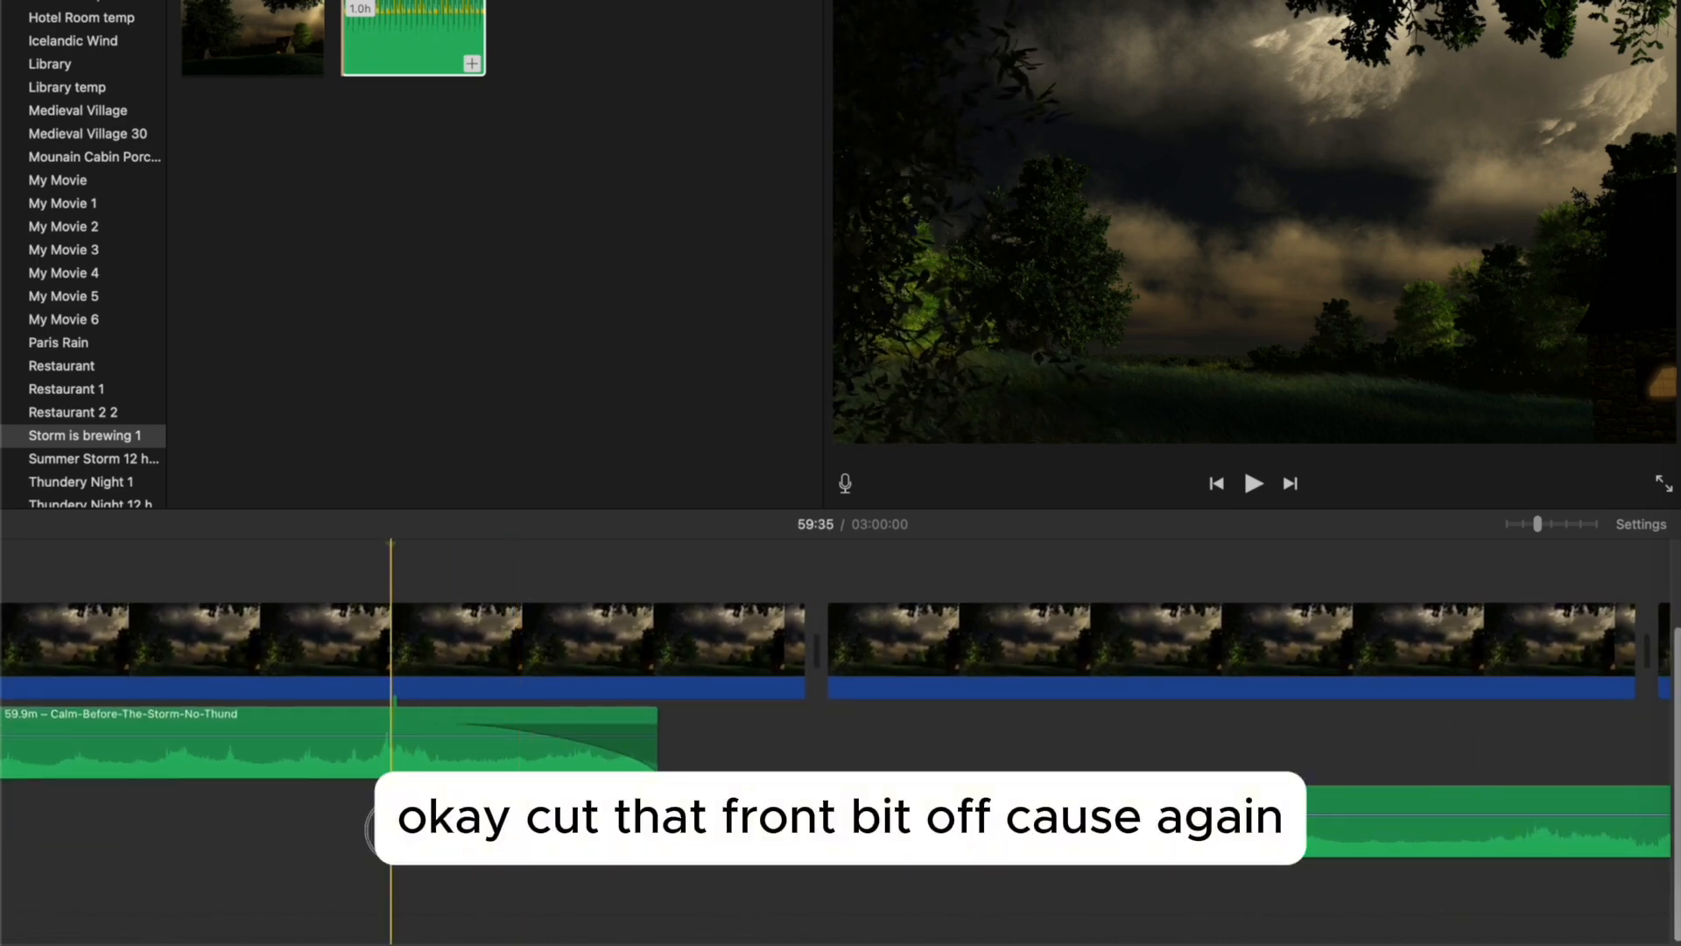
{"action": "left_click_drag", "start_coordinate": [394, 829], "coordinate": [485, 830]}
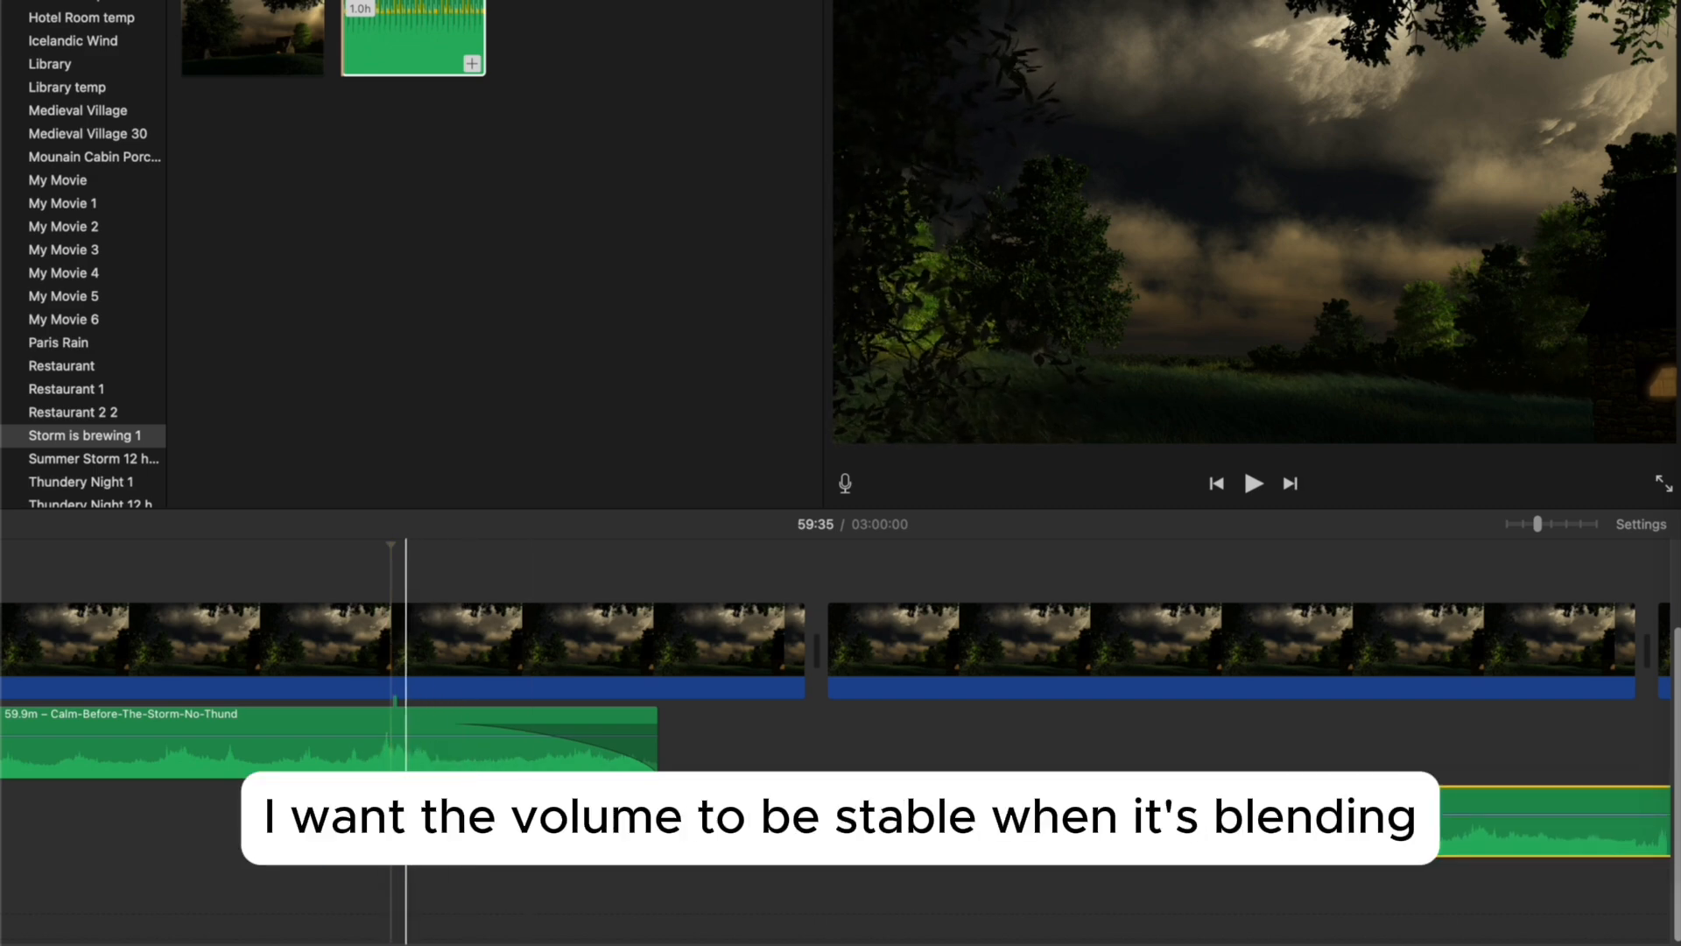
{"action": "left_click_drag", "start_coordinate": [394, 802], "coordinate": [618, 803]}
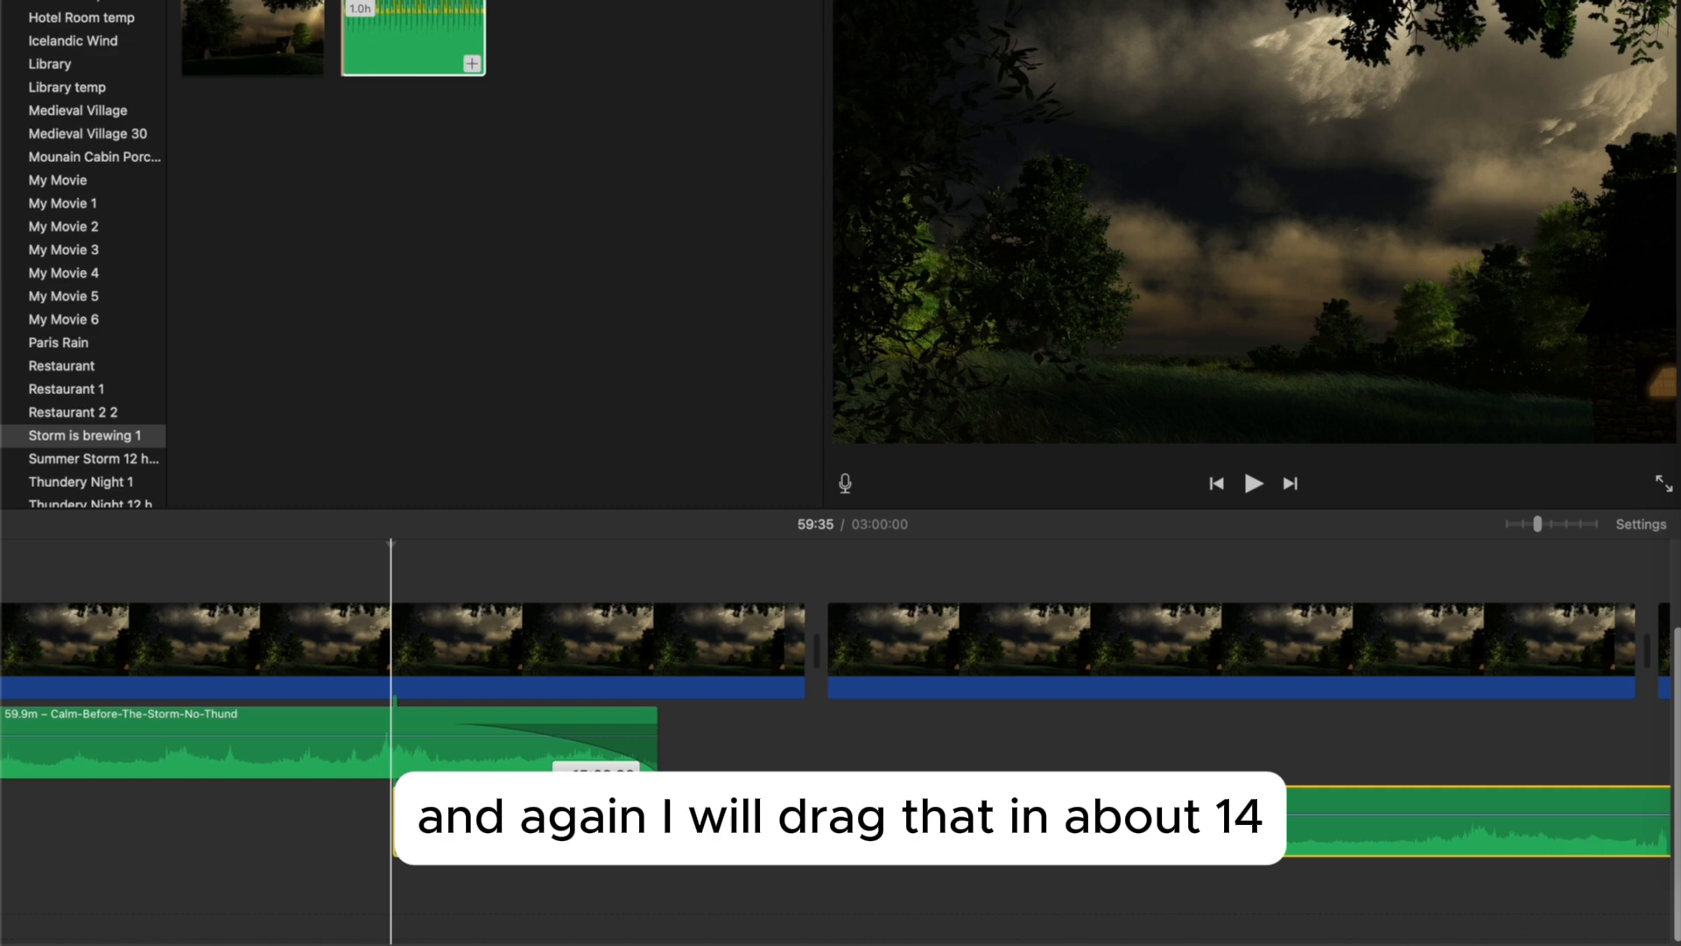
Play the overlap between the two audio clips to check how they blend.
{"action": "left_click", "coordinate": [293, 843]}
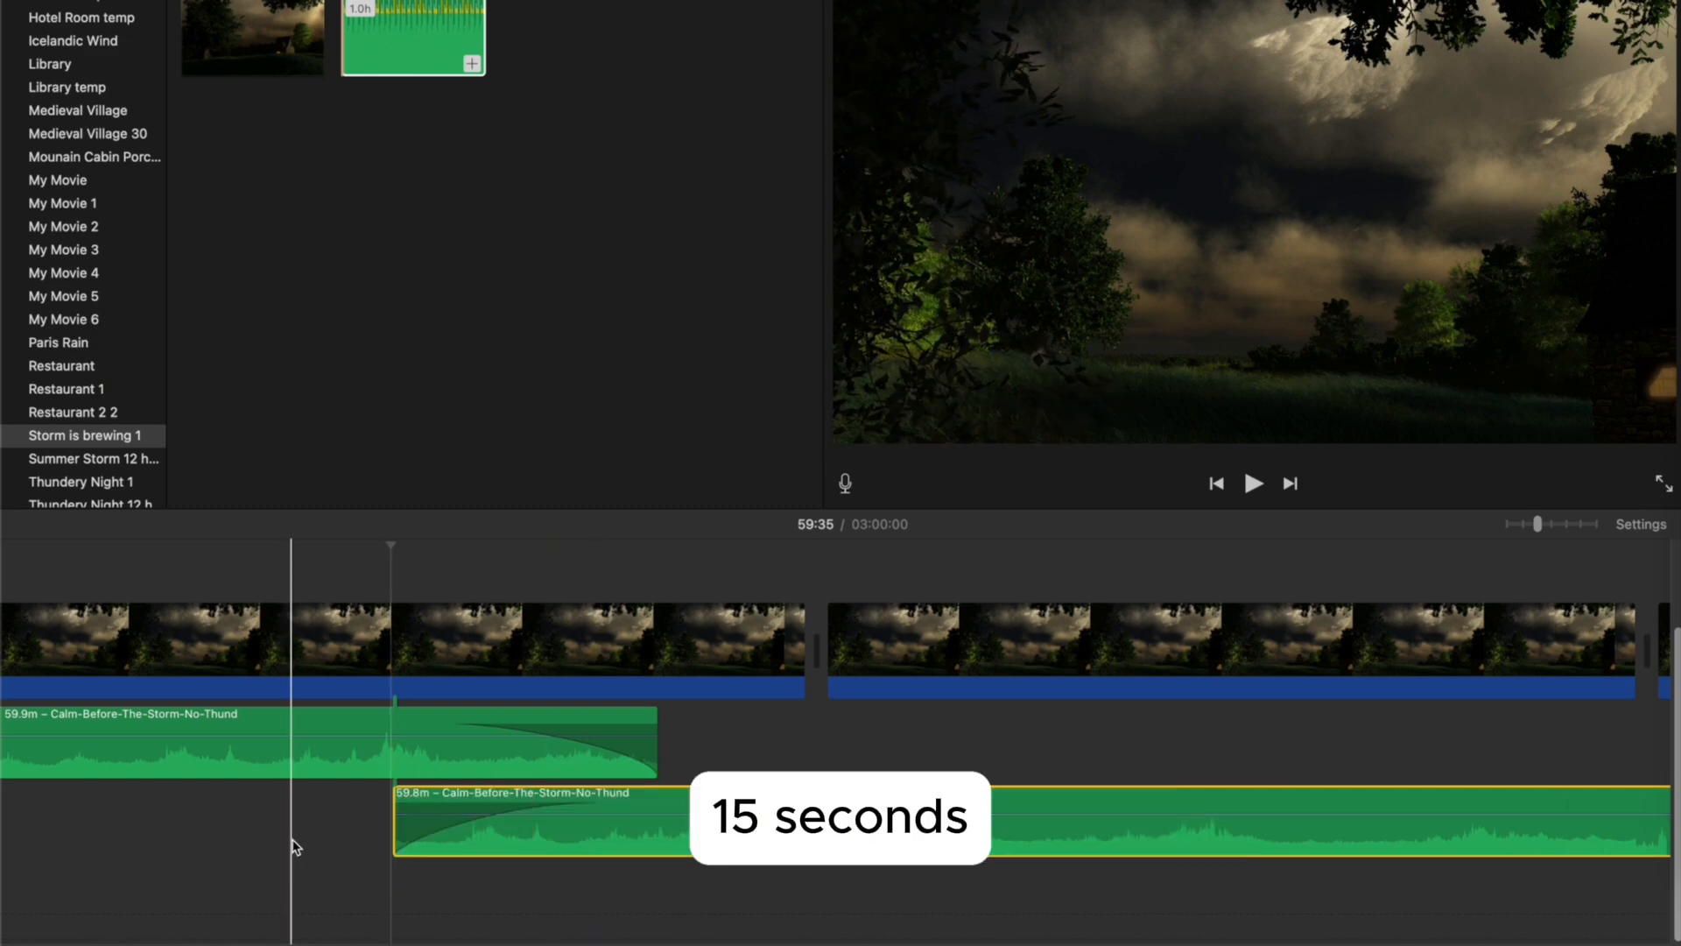
{"action": "key", "text": "space"}
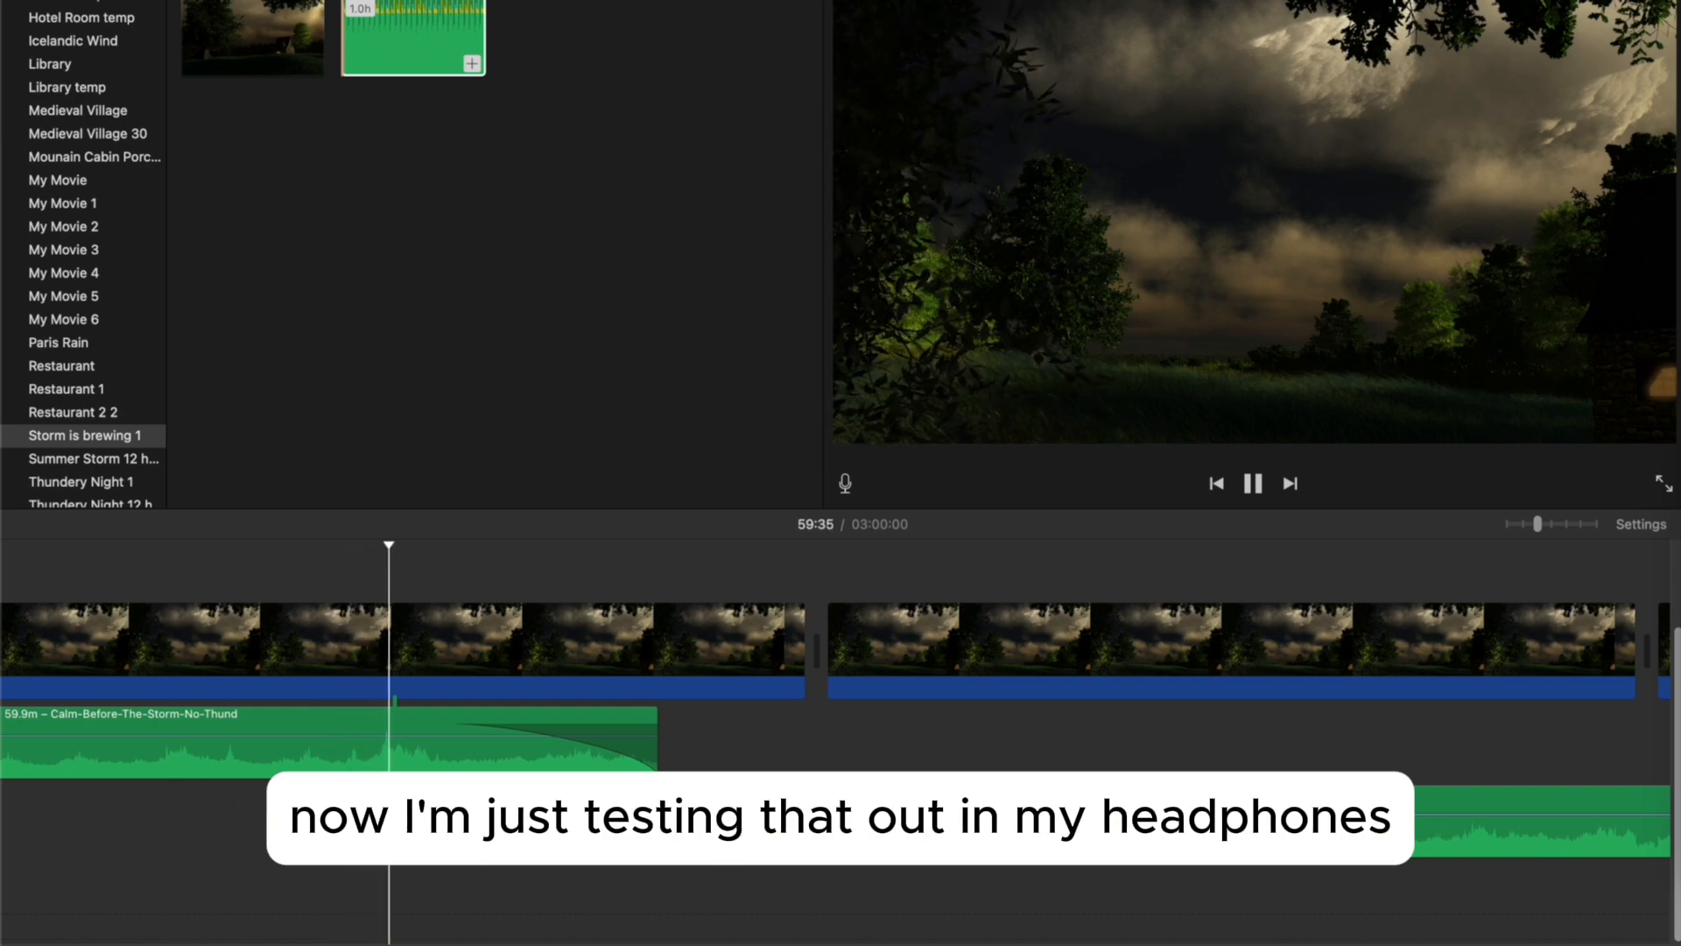
{"action": "key", "text": "XF86AudioRaiseVolume"}
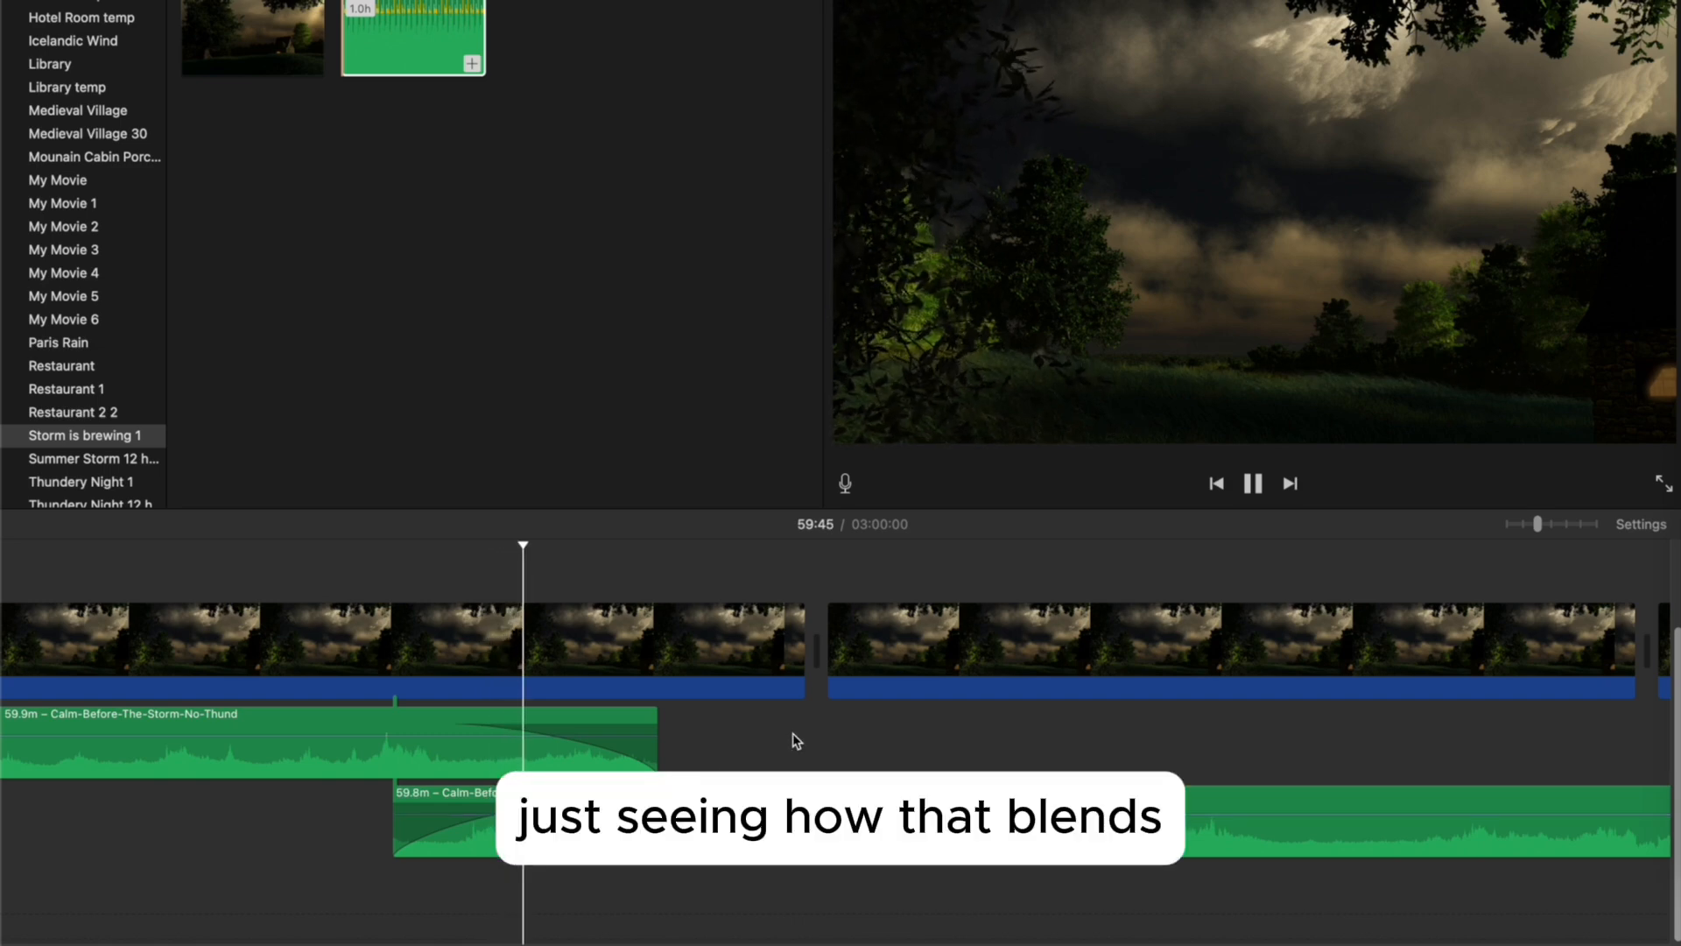
{"action": "key", "text": "space"}
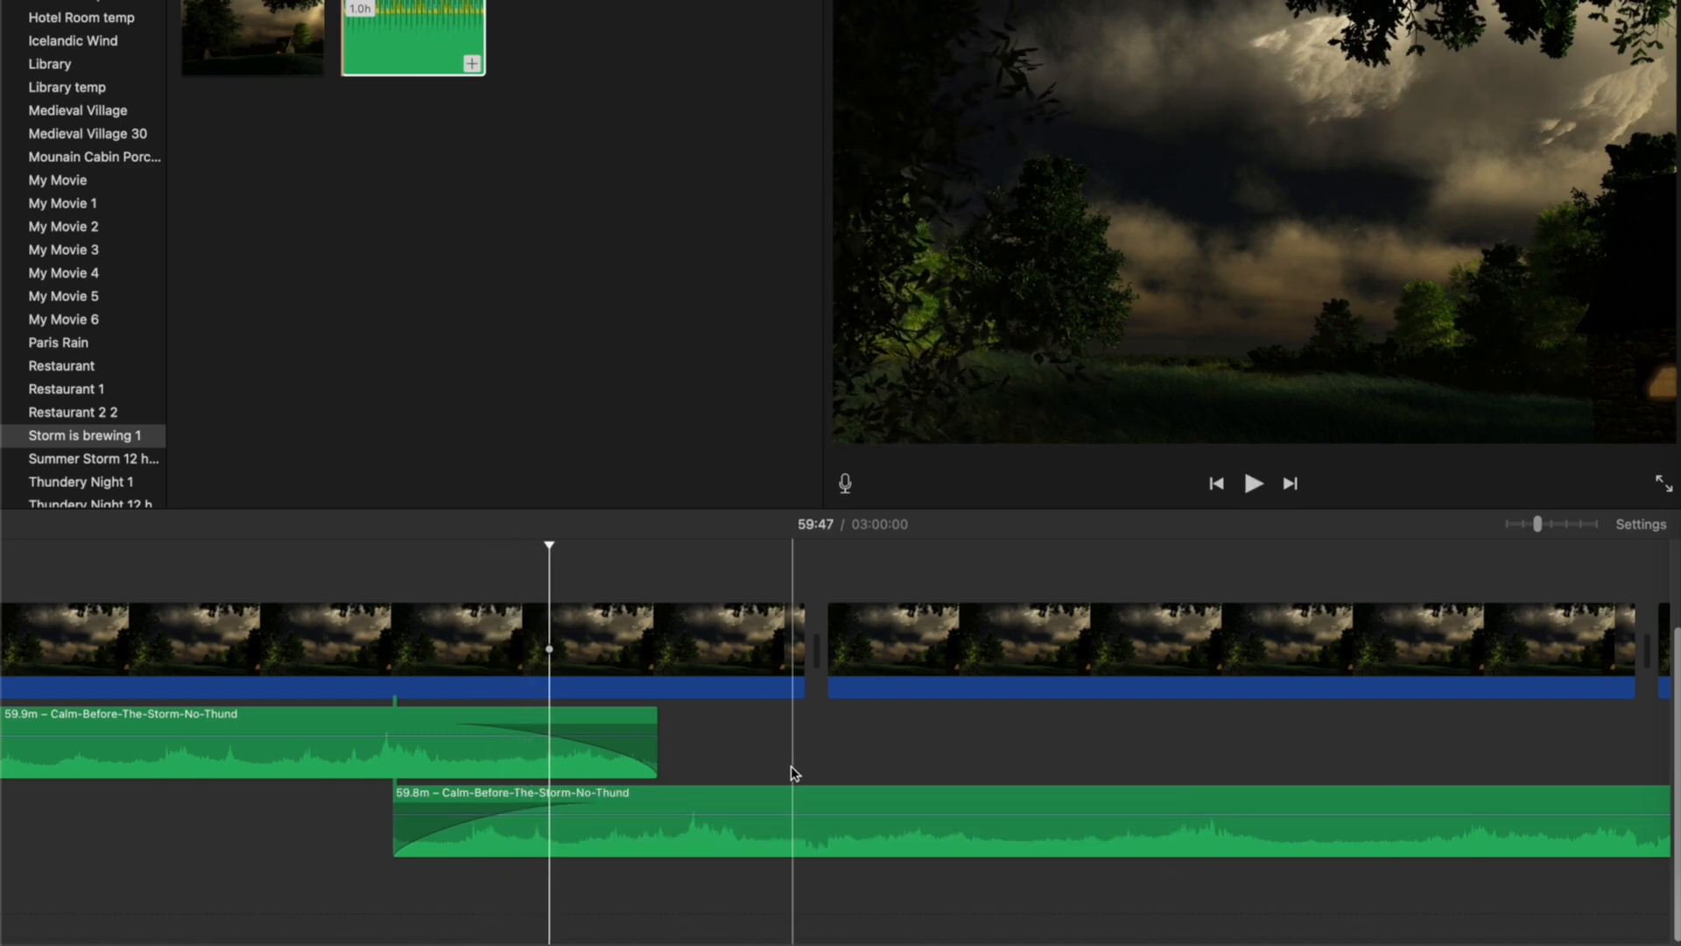
Copy the second audio clip and paste it at 01:59:06, about 20 seconds before that clip ends.
{"action": "left_click", "coordinate": [753, 823]}
{"action": "key", "text": "super+minus"}
{"action": "key", "text": "super+minus"}
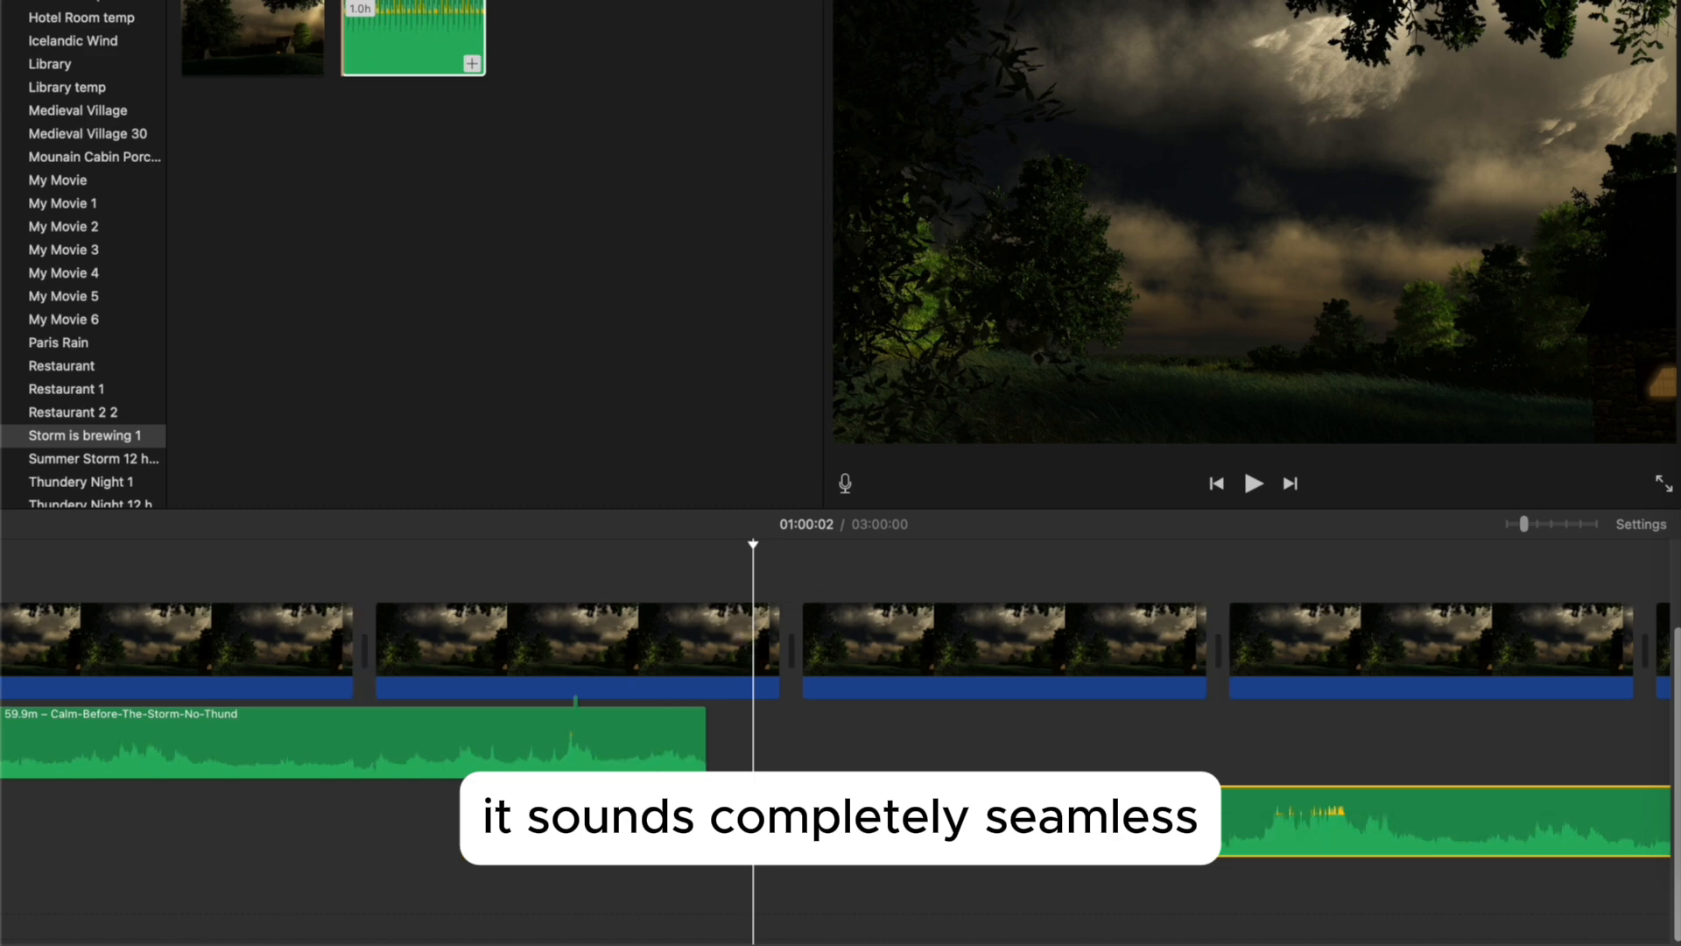
{"action": "scroll", "coordinate": [753, 833], "scroll_direction": "right", "scroll_amount": 10}
{"action": "scroll", "coordinate": [753, 834], "scroll_direction": "right", "scroll_amount": 10}
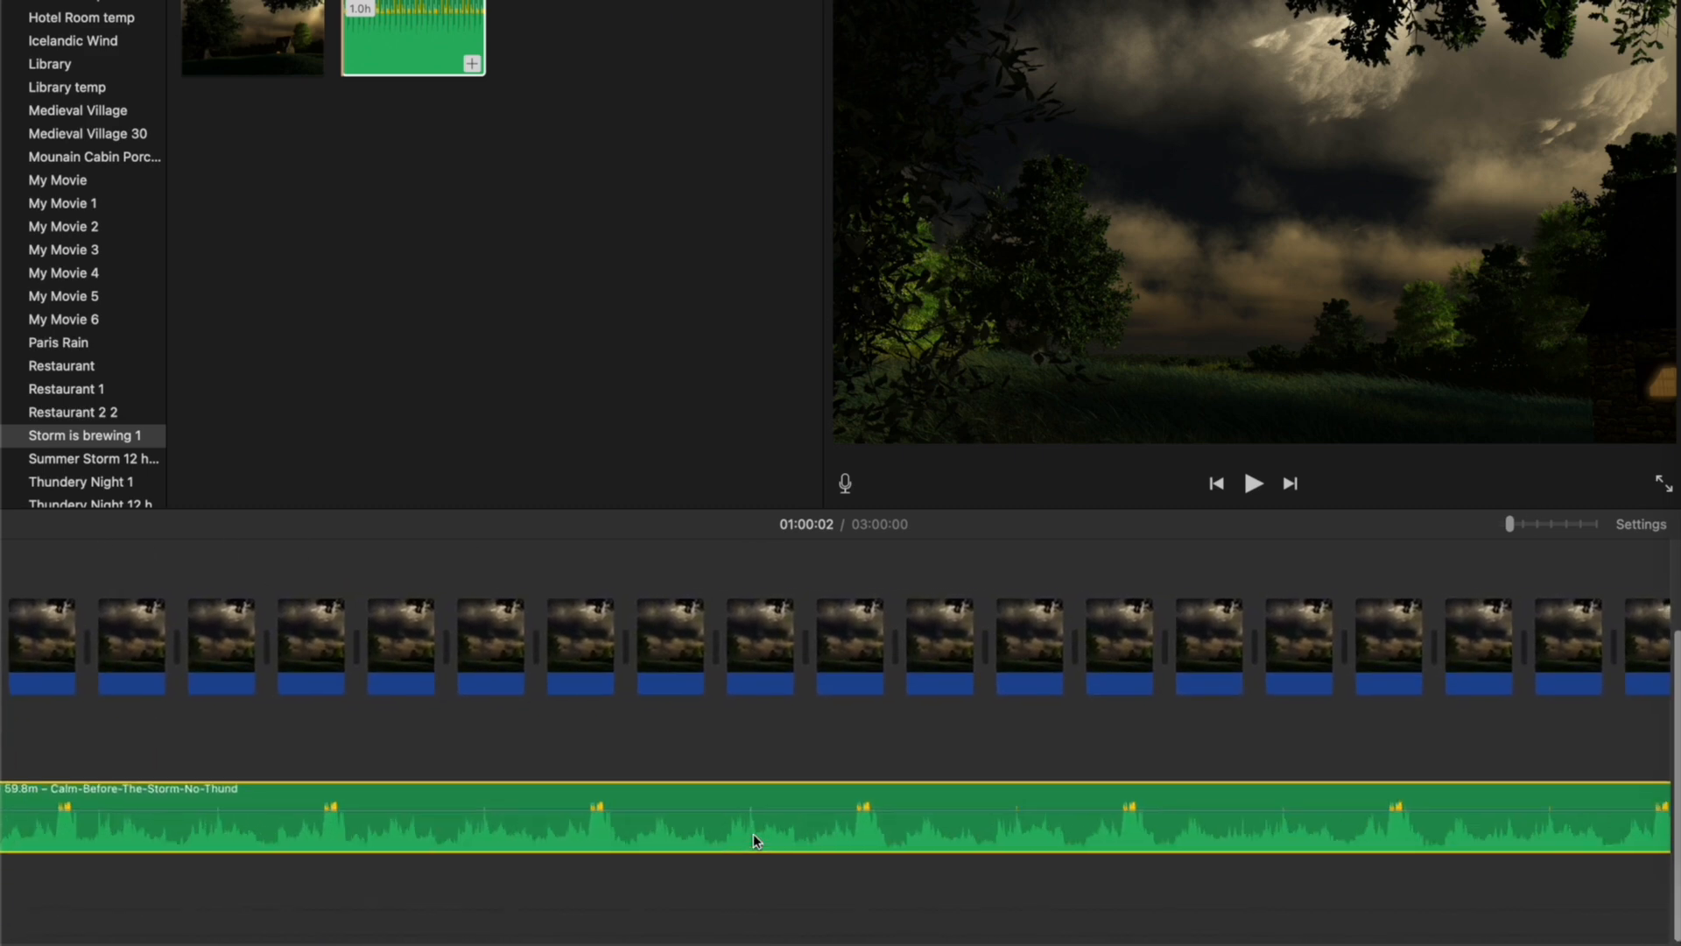
{"action": "scroll", "coordinate": [753, 833], "scroll_direction": "left", "scroll_amount": 10}
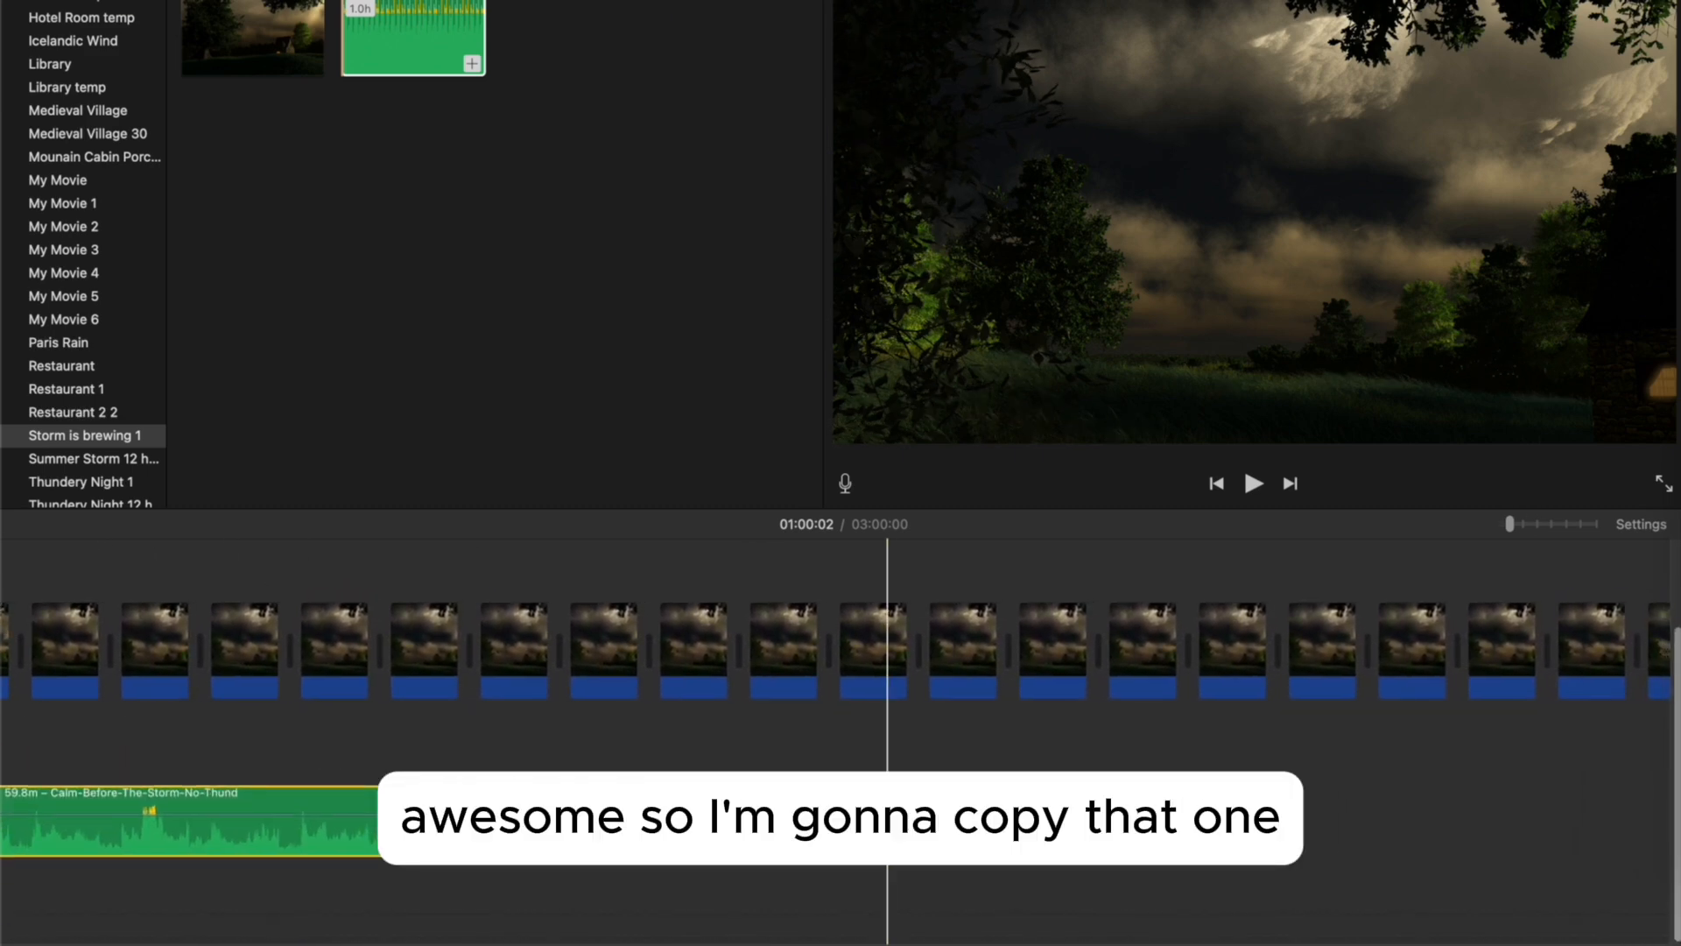
{"action": "key", "text": "super+plus"}
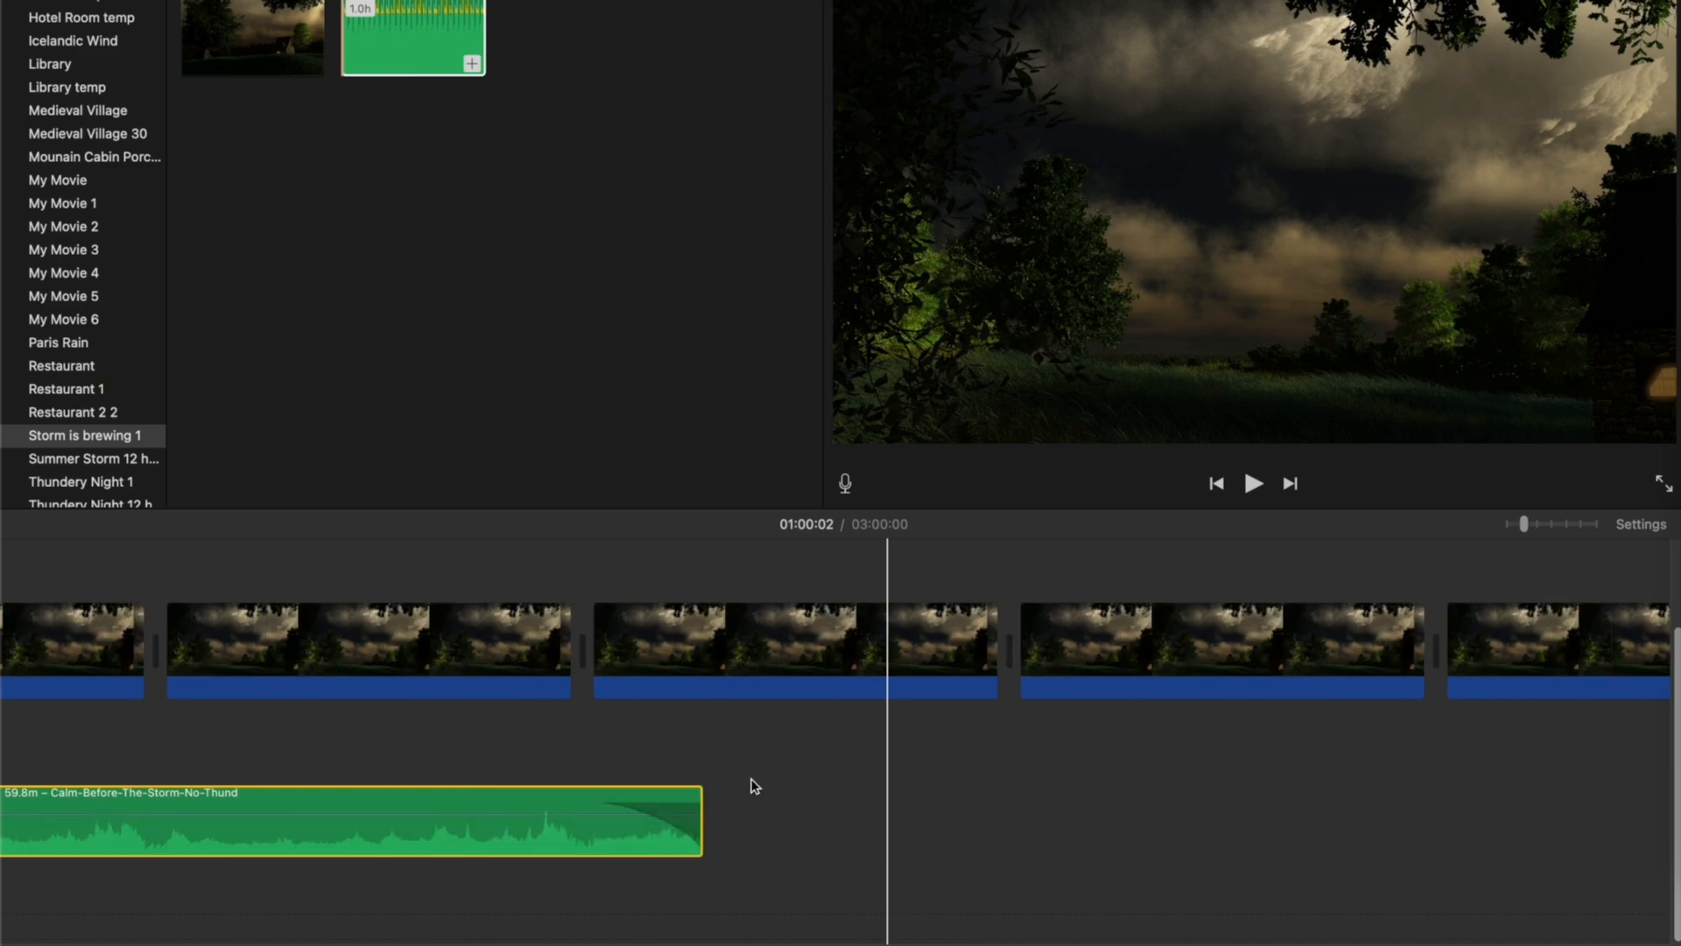
{"action": "left_click", "coordinate": [701, 865]}
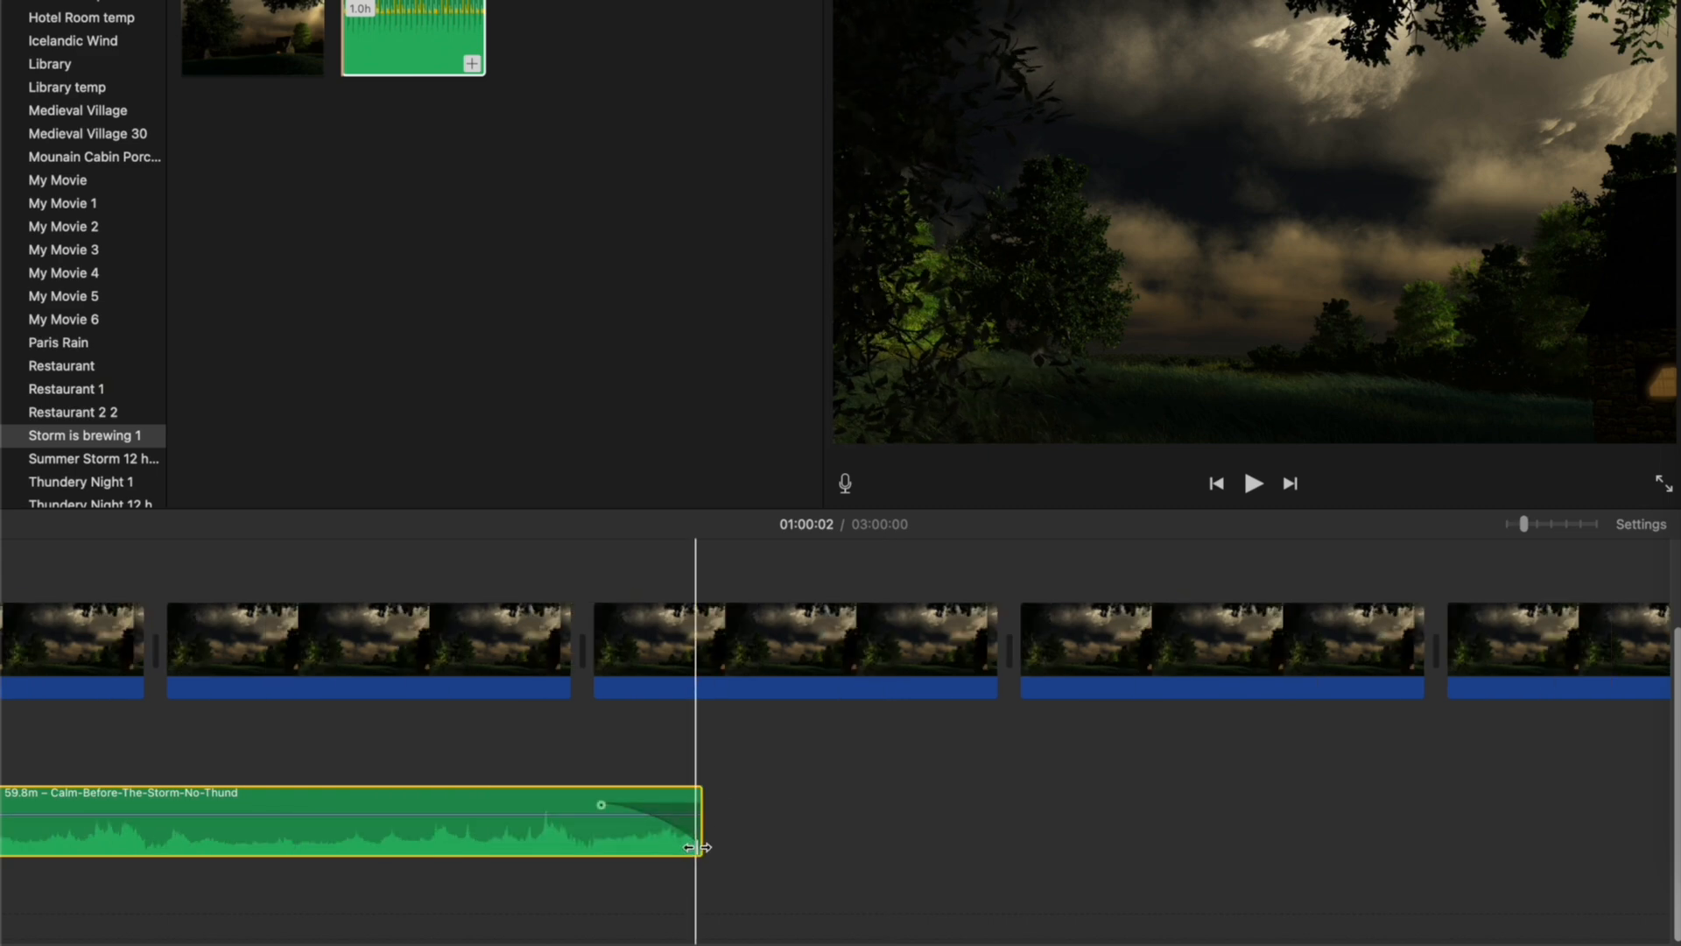
{"action": "left_click", "coordinate": [592, 837]}
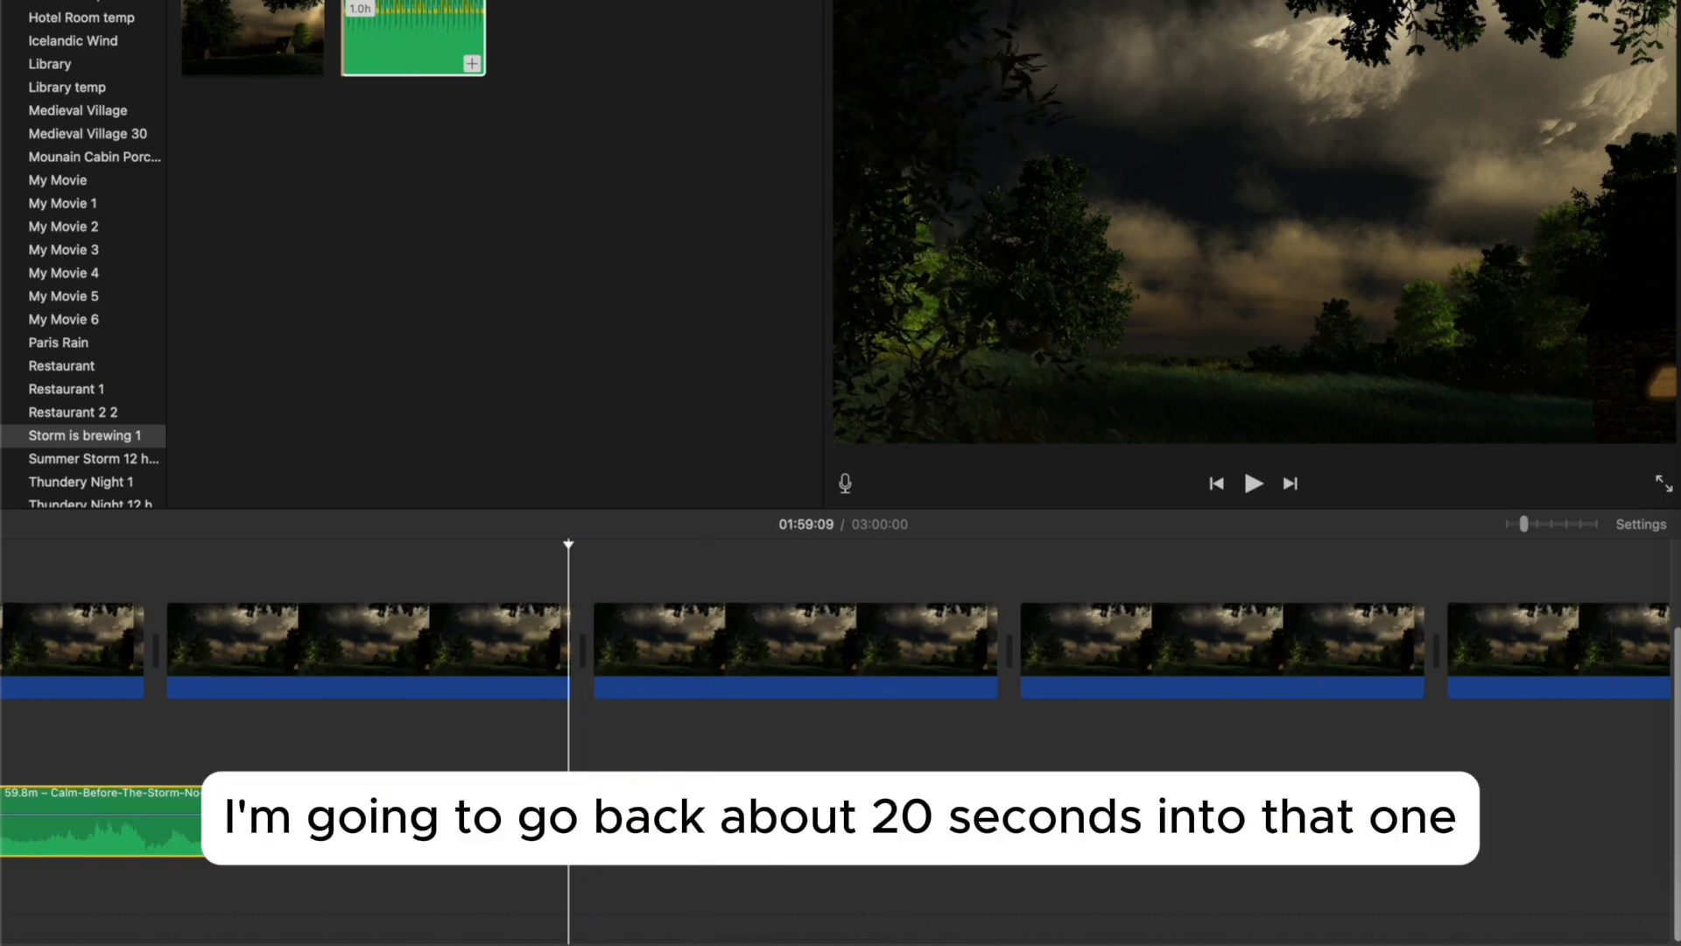
{"action": "key", "text": "Left"}
{"action": "left_click", "coordinate": [550, 827]}
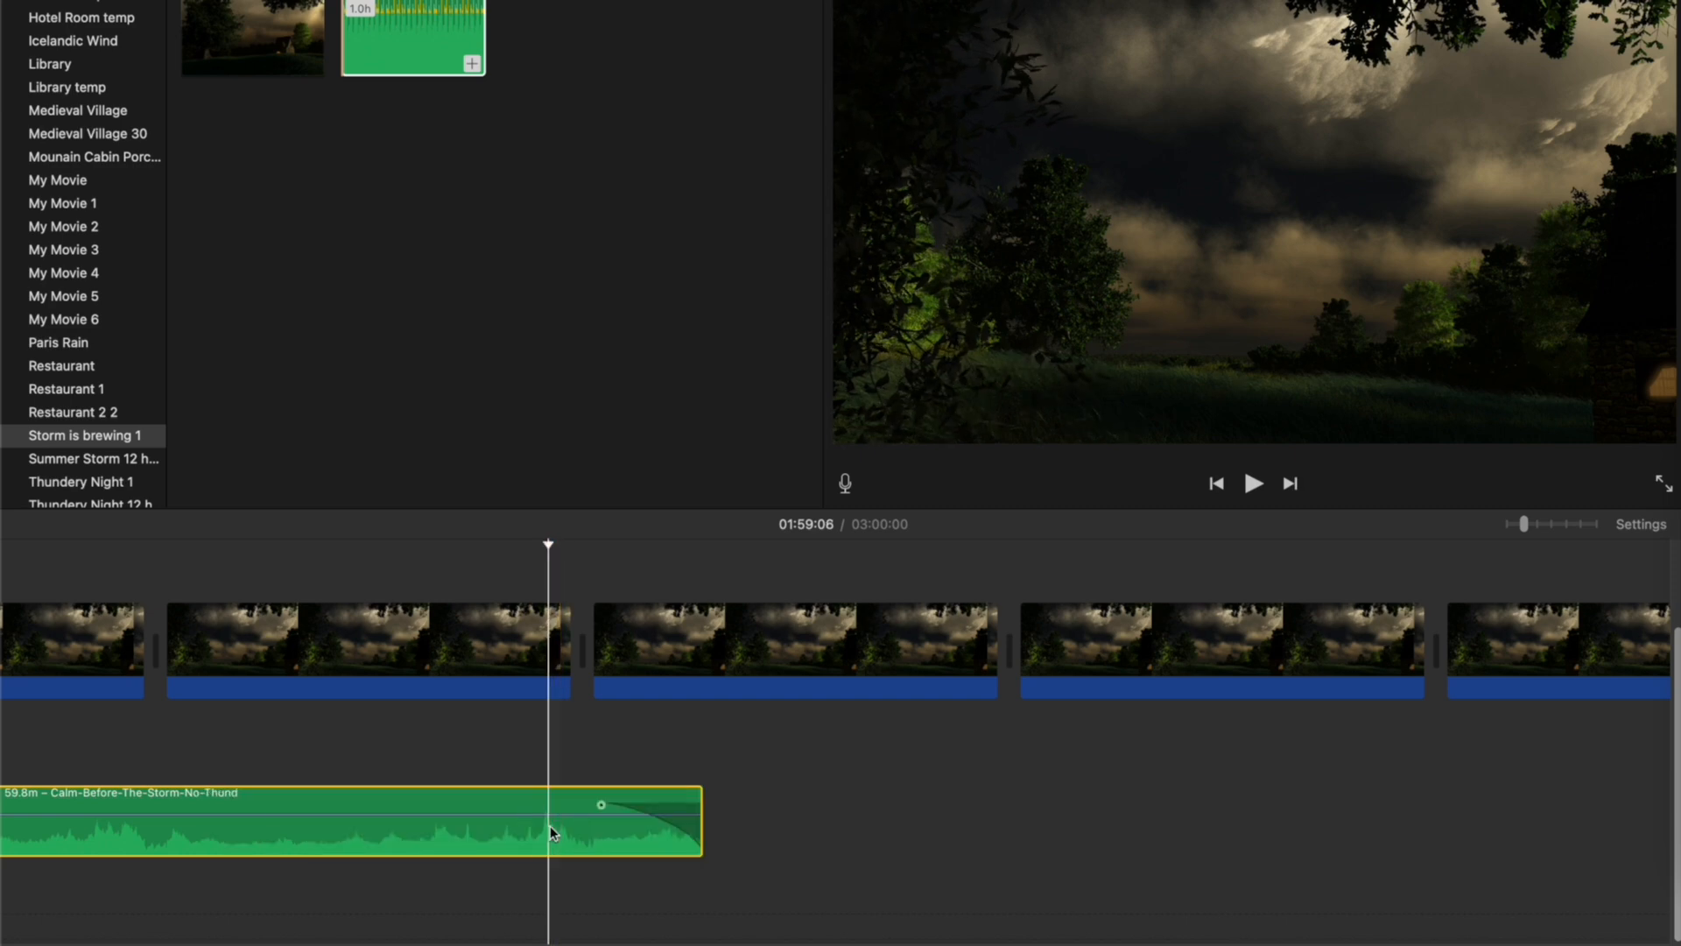
{"action": "key", "text": "super+v"}
Paste another copy of the audio clip at about 02:58:38, roughly 20 seconds before the third audio clip ends.
{"action": "scroll", "coordinate": [653, 807], "scroll_direction": "down", "scroll_amount": 2}
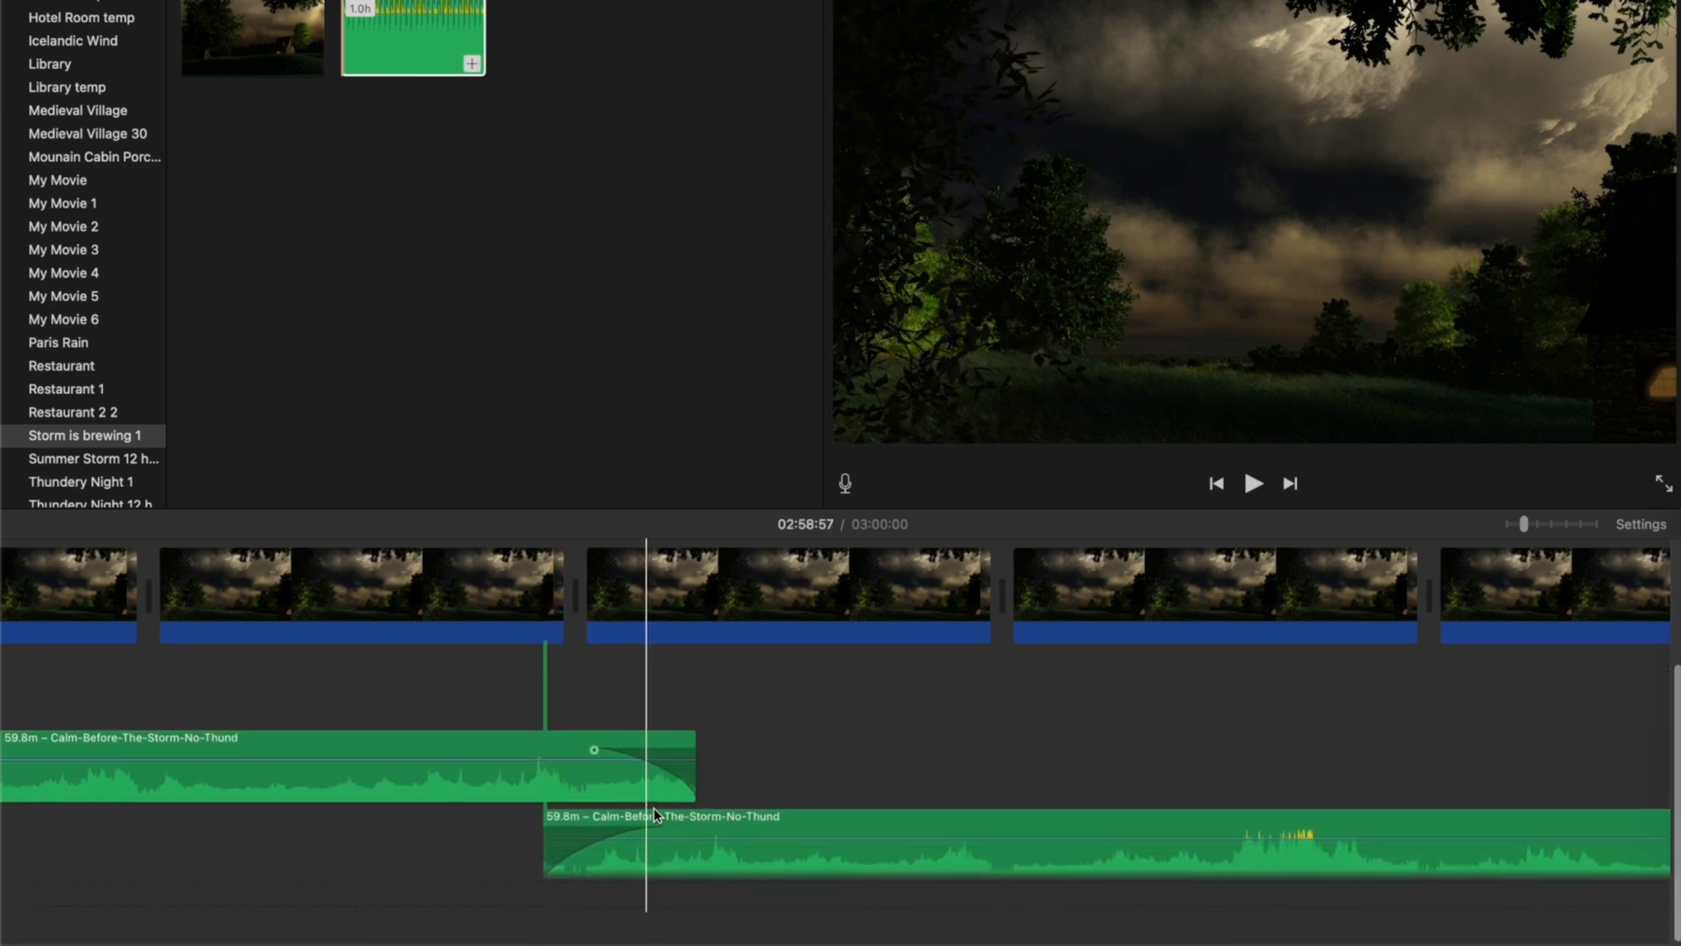
{"action": "scroll", "coordinate": [712, 872], "scroll_direction": "right", "scroll_amount": 10}
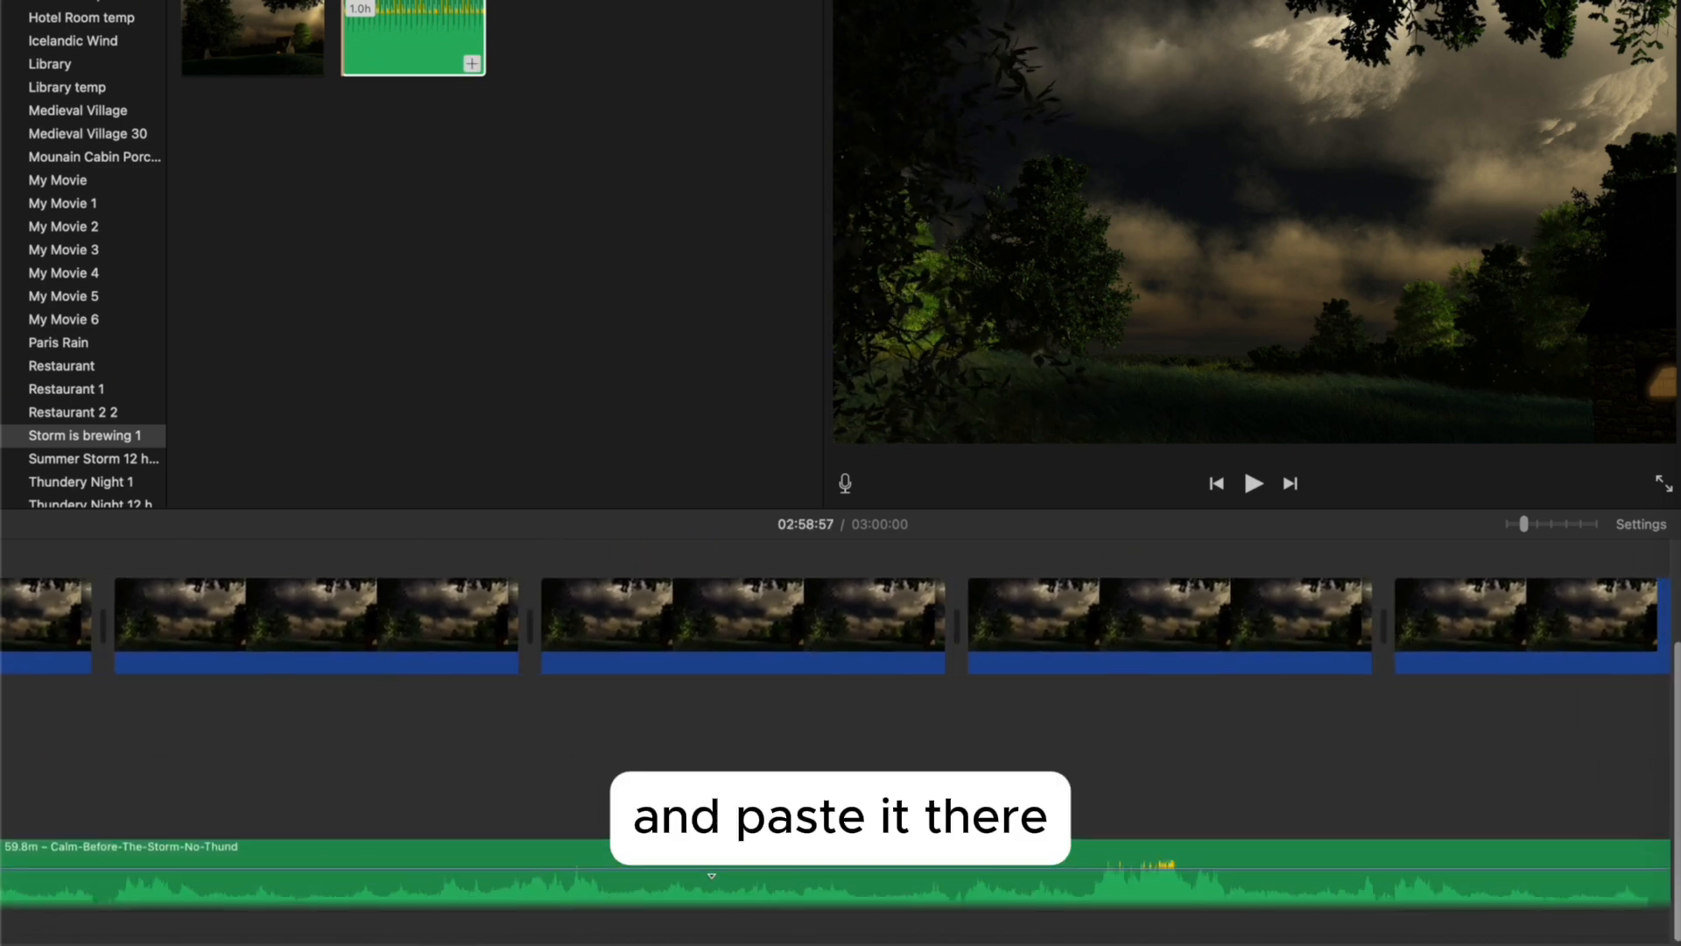
{"action": "scroll", "coordinate": [711, 872], "scroll_direction": "right", "scroll_amount": 10}
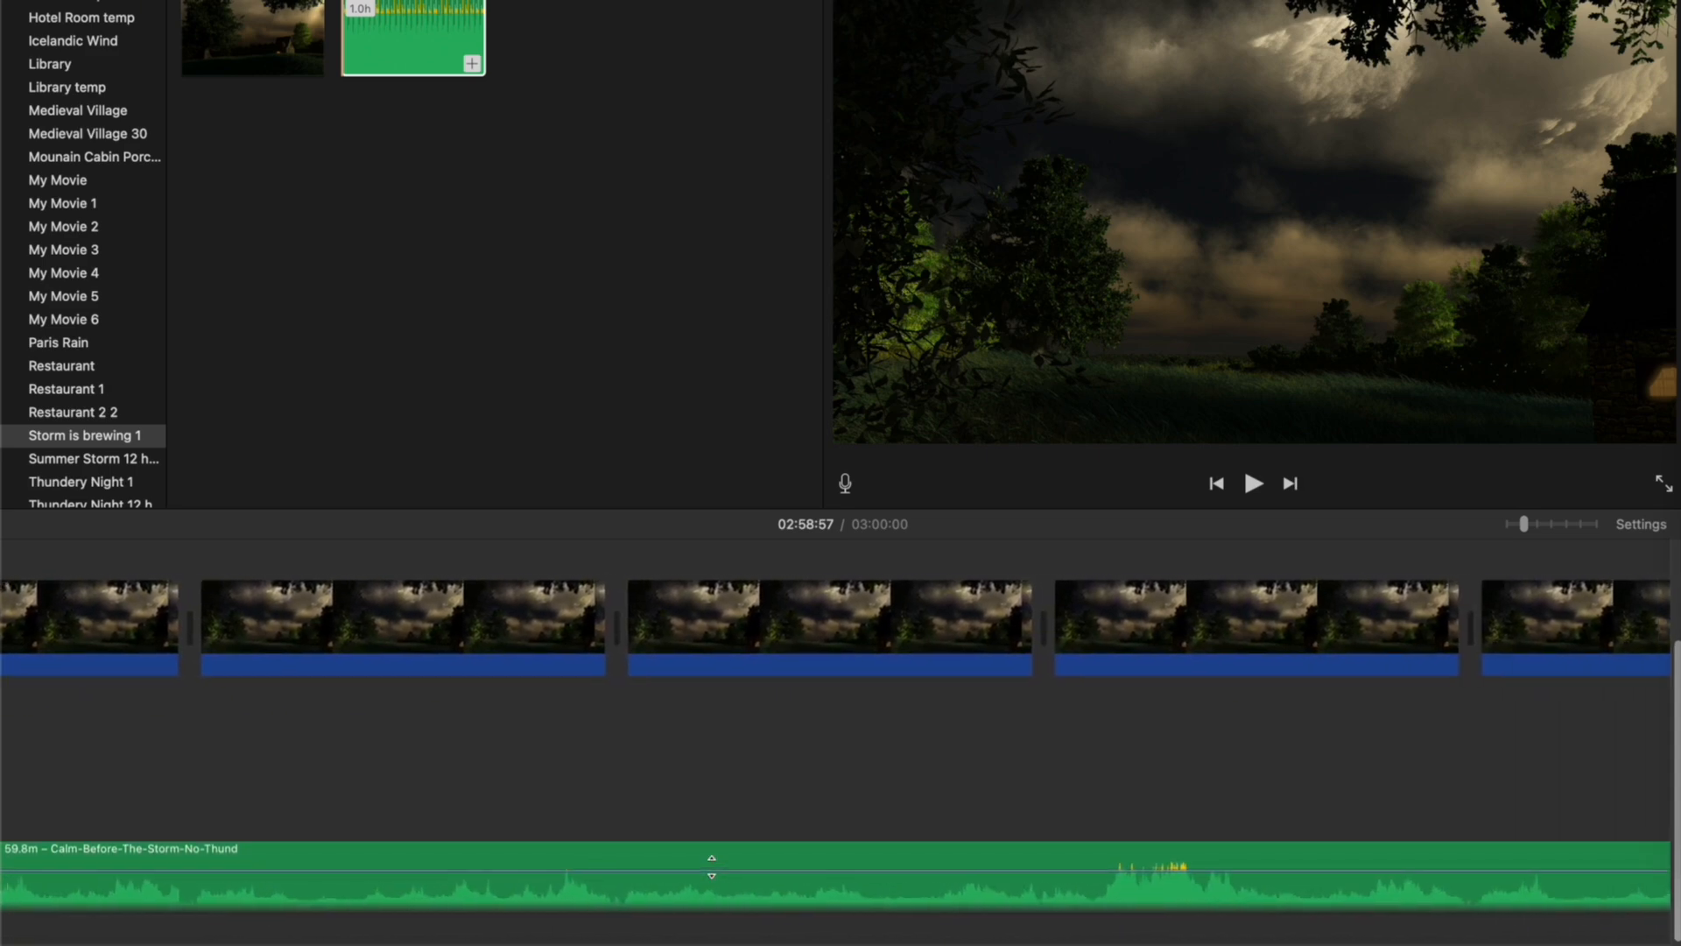
{"action": "scroll", "coordinate": [712, 867], "scroll_direction": "right", "scroll_amount": 15}
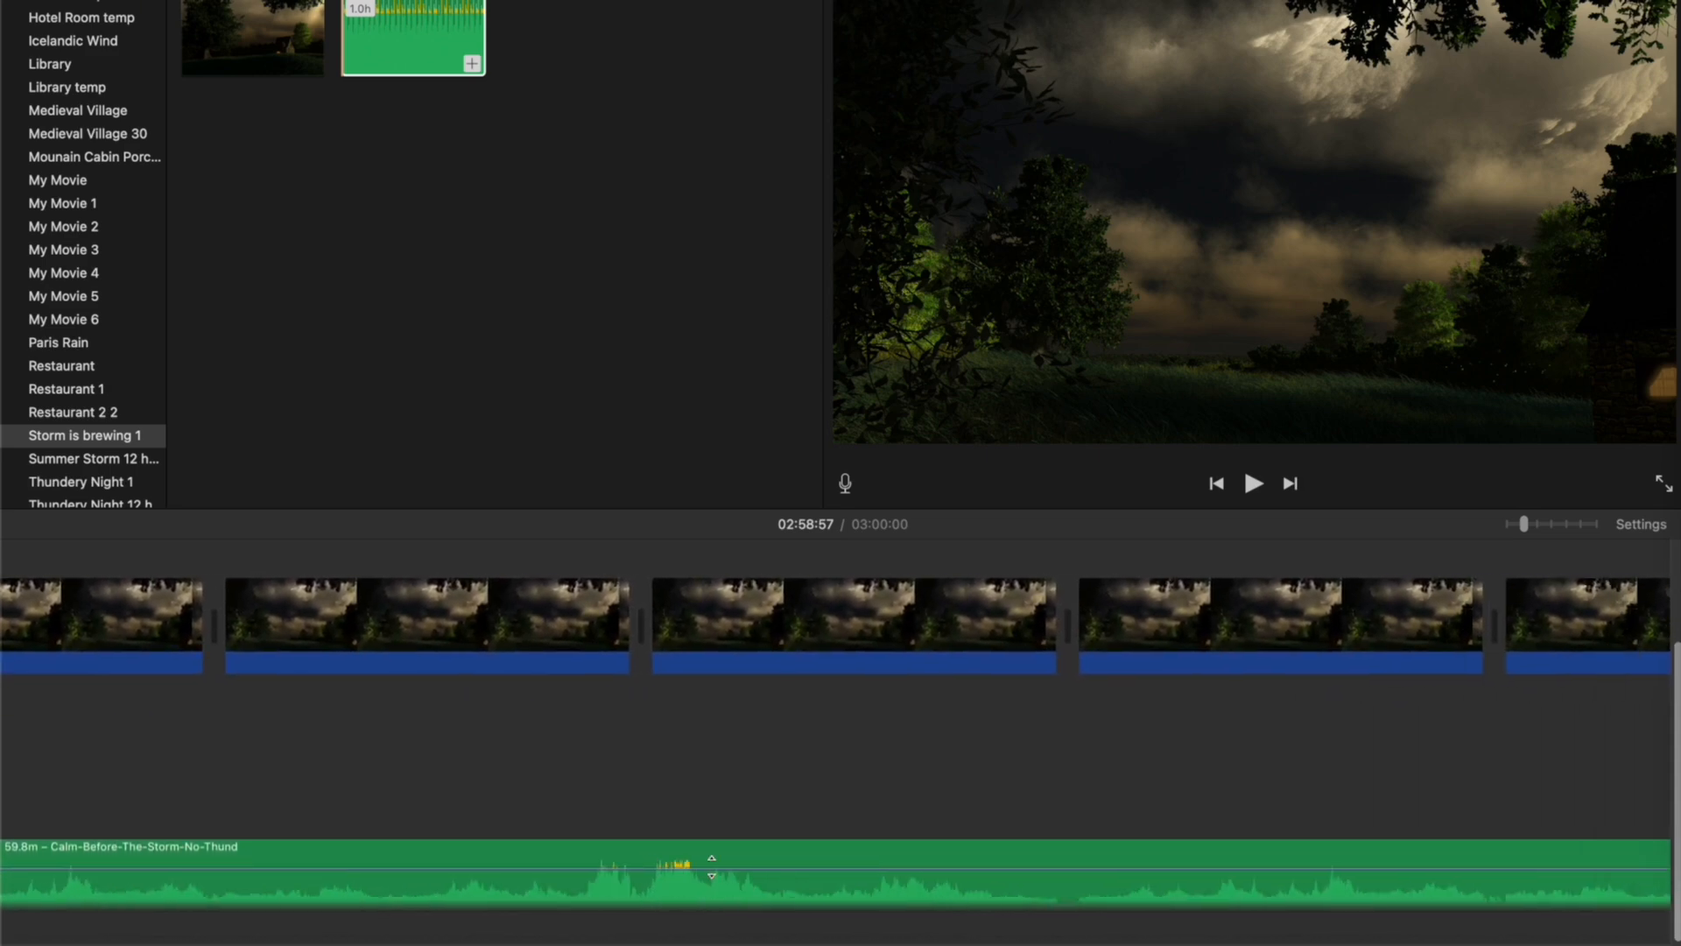
{"action": "scroll", "coordinate": [712, 866], "scroll_direction": "left", "scroll_amount": 3}
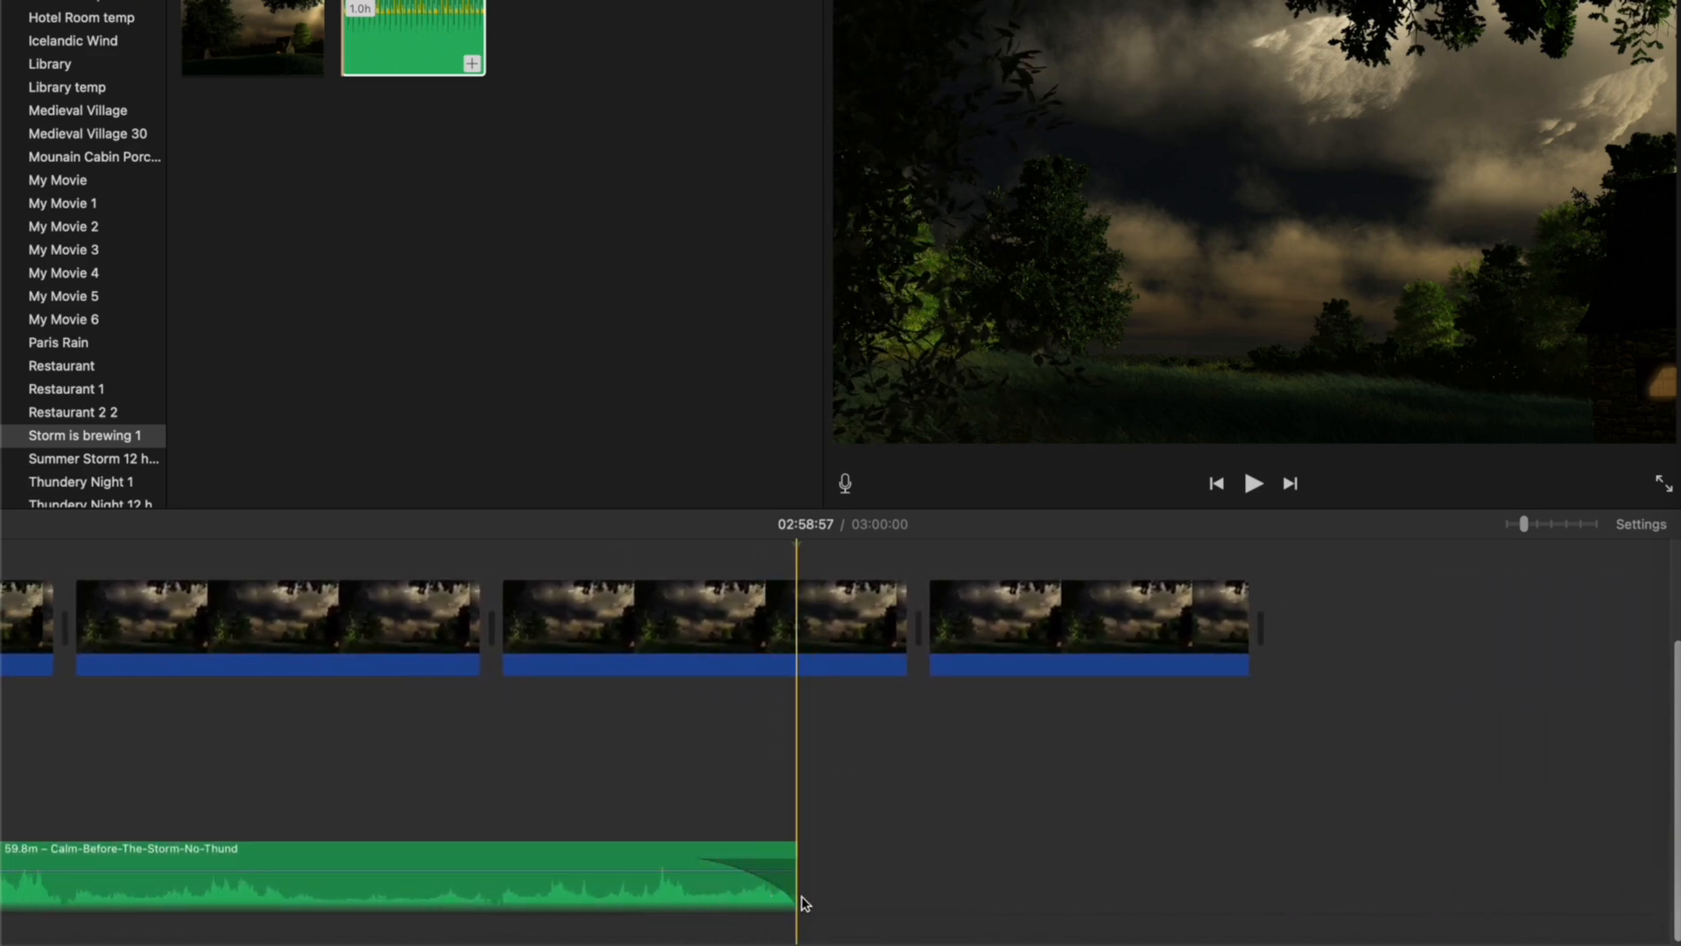
{"action": "left_click", "coordinate": [672, 889]}
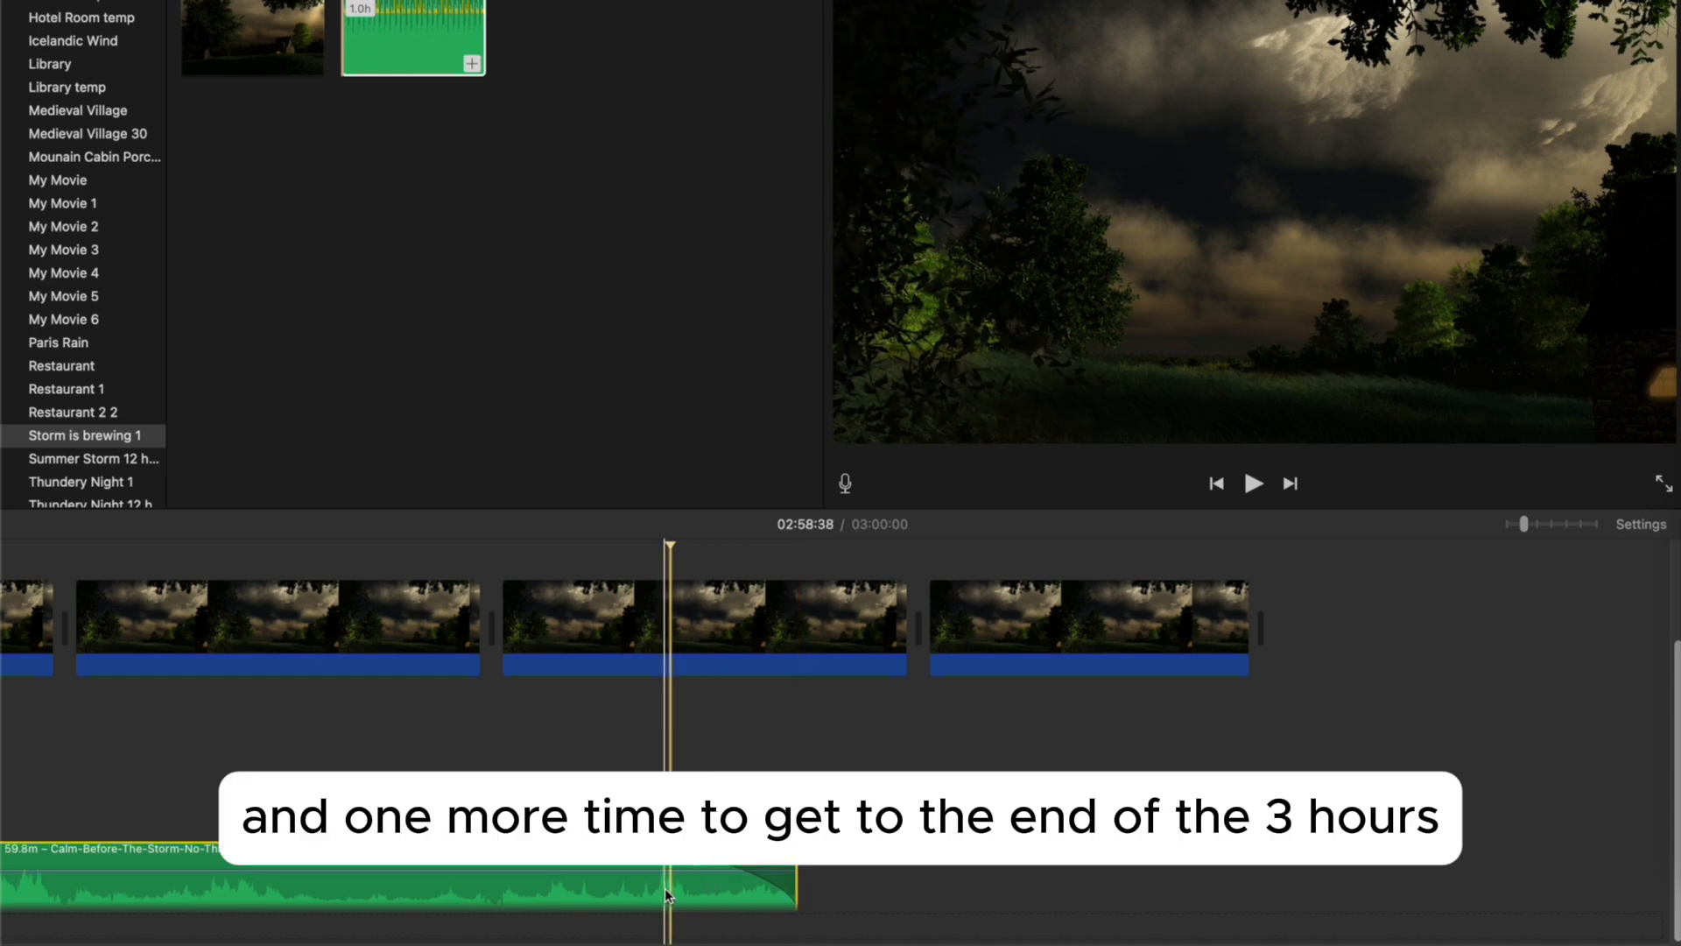
{"action": "left_click", "coordinate": [664, 888]}
{"action": "key", "text": "super+v"}
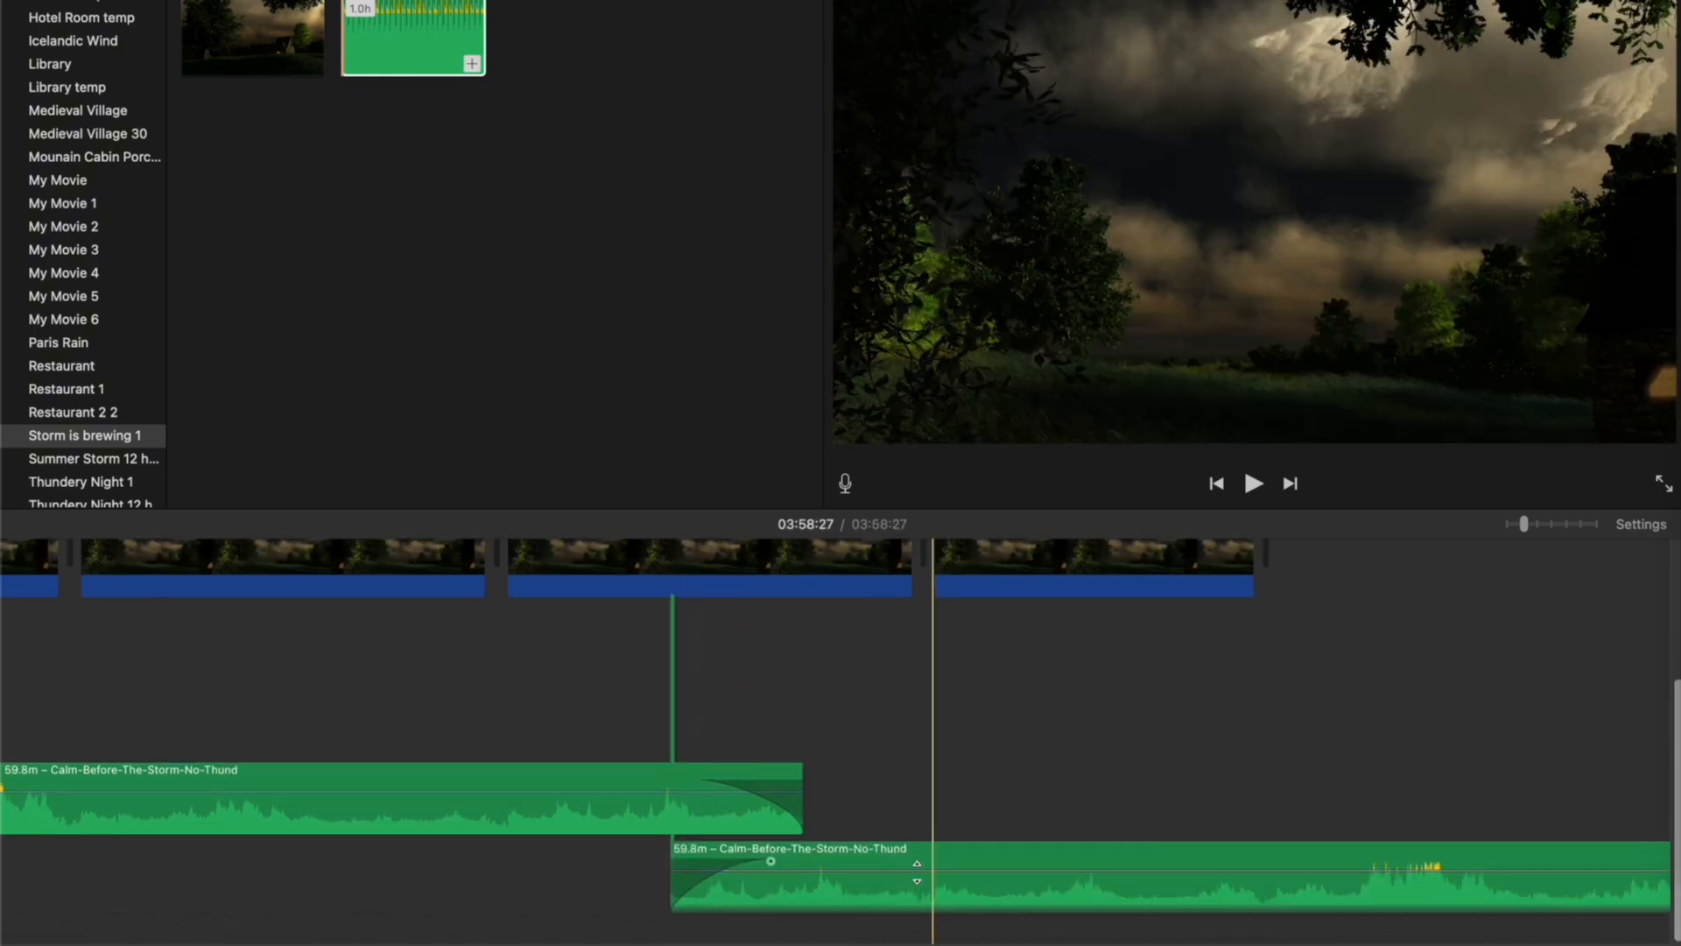
Trim the end of the last audio clip back to the end of the video at 03:00:00.
{"action": "left_click", "coordinate": [866, 889]}
{"action": "scroll", "coordinate": [1124, 844], "scroll_direction": "right", "scroll_amount": 10}
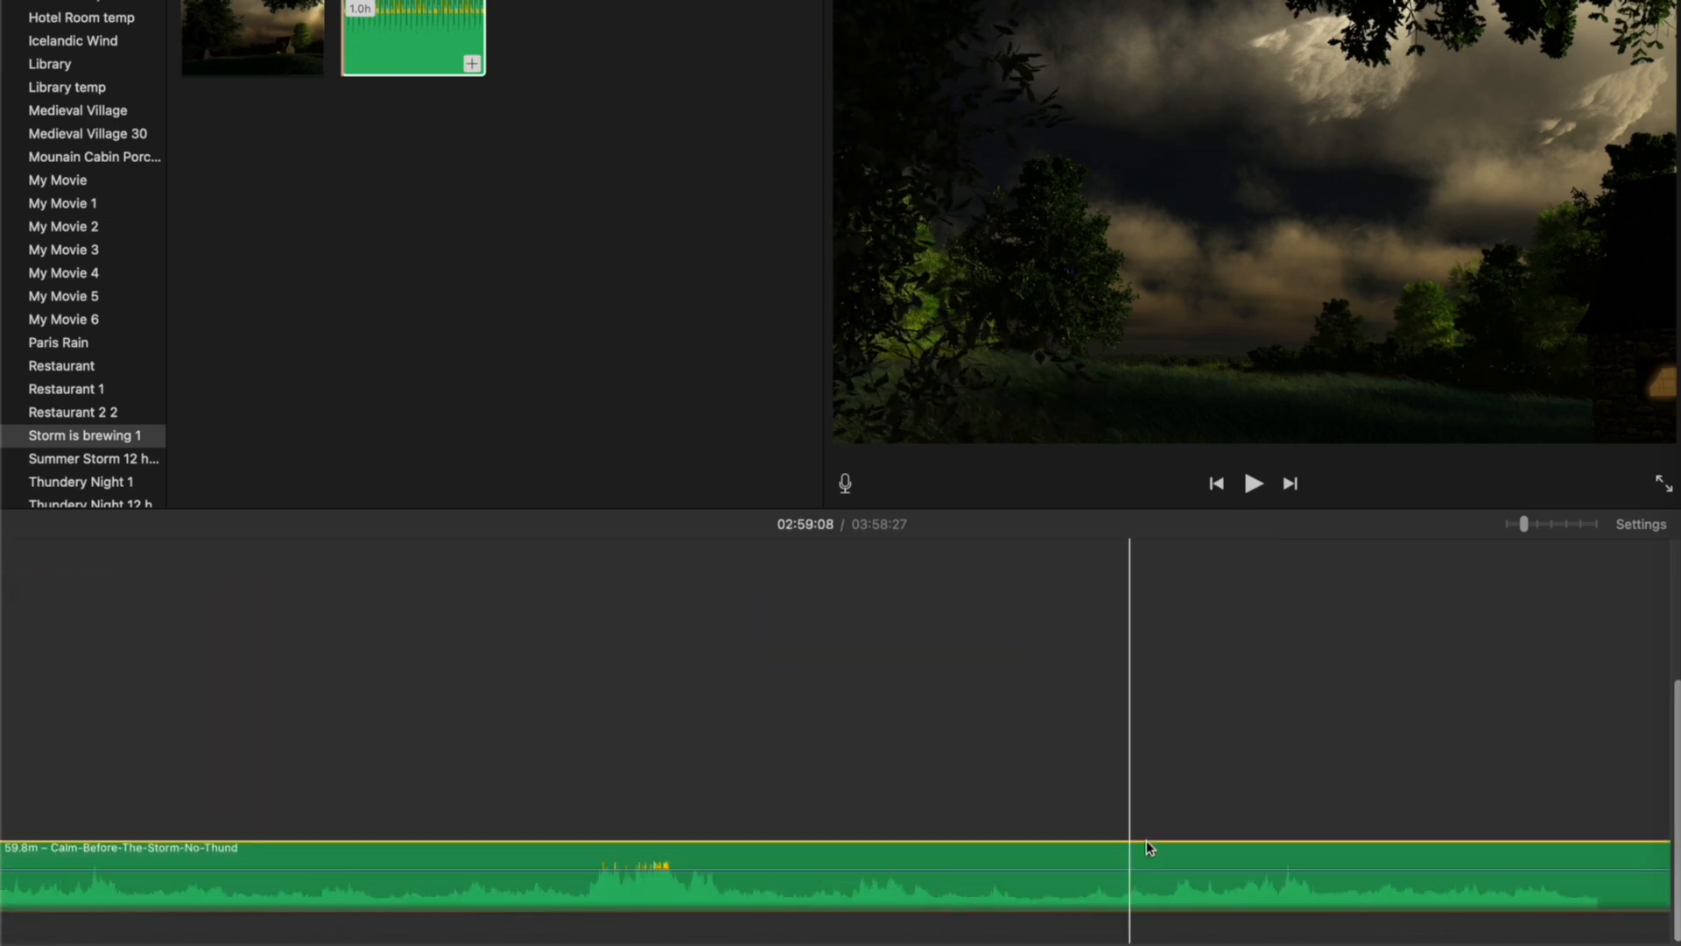
{"action": "scroll", "coordinate": [1228, 867], "scroll_direction": "left", "scroll_amount": 3}
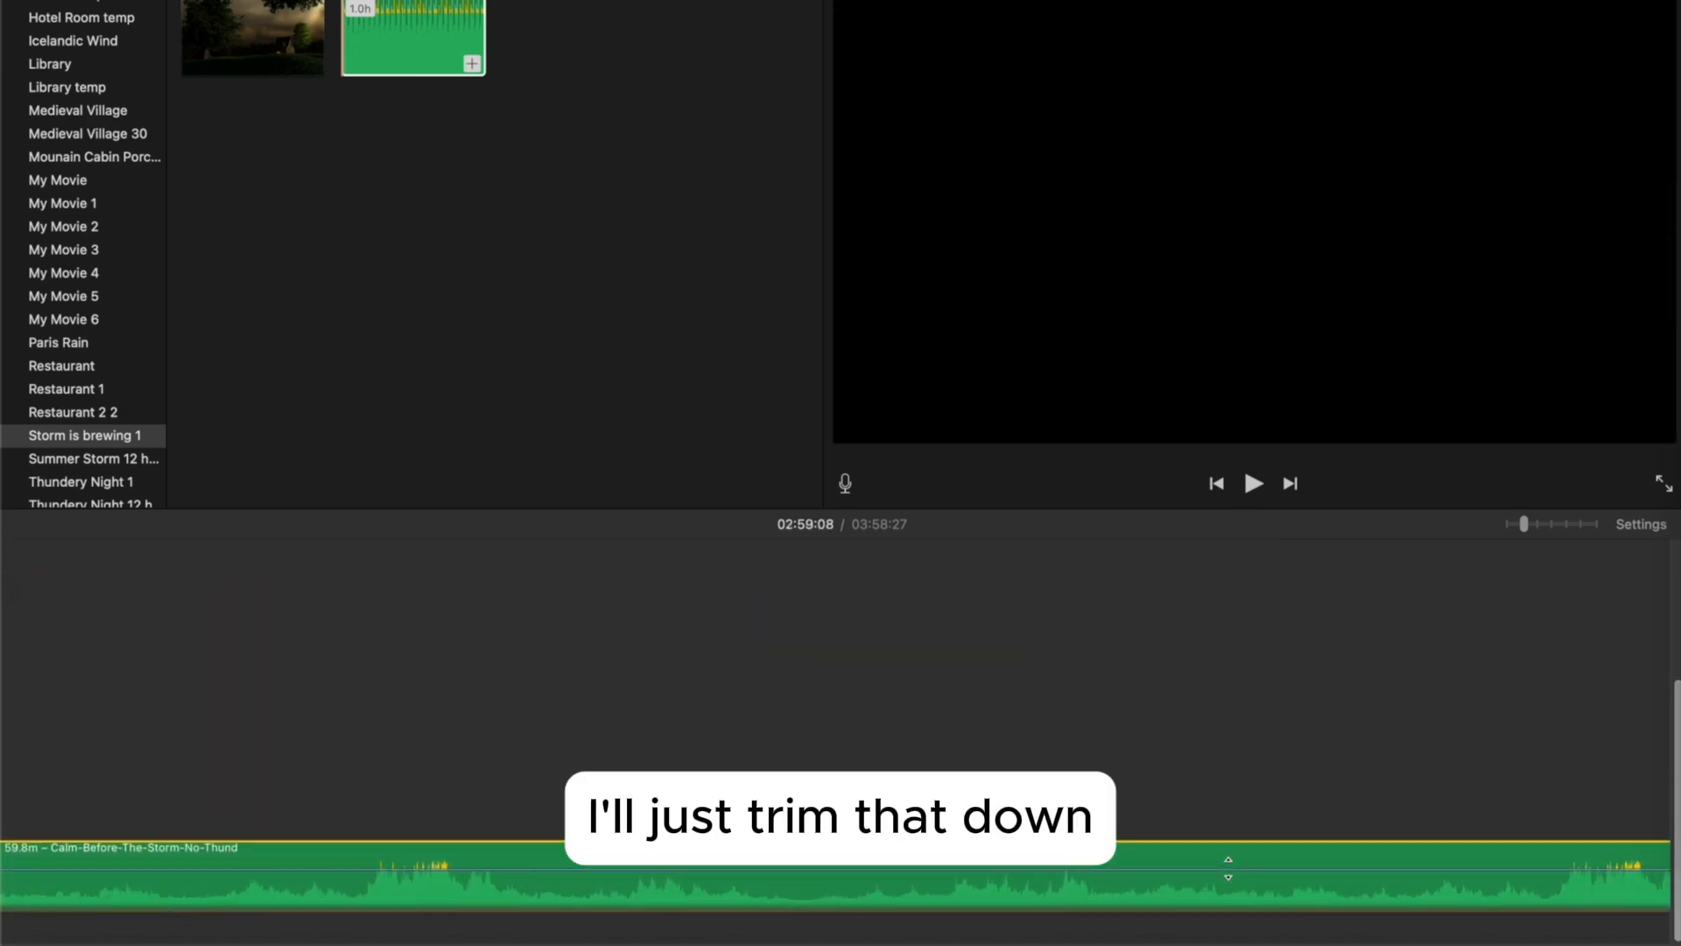
{"action": "scroll", "coordinate": [1228, 867], "scroll_direction": "right", "scroll_amount": 5}
{"action": "scroll", "coordinate": [1228, 868], "scroll_direction": "left", "scroll_amount": 5}
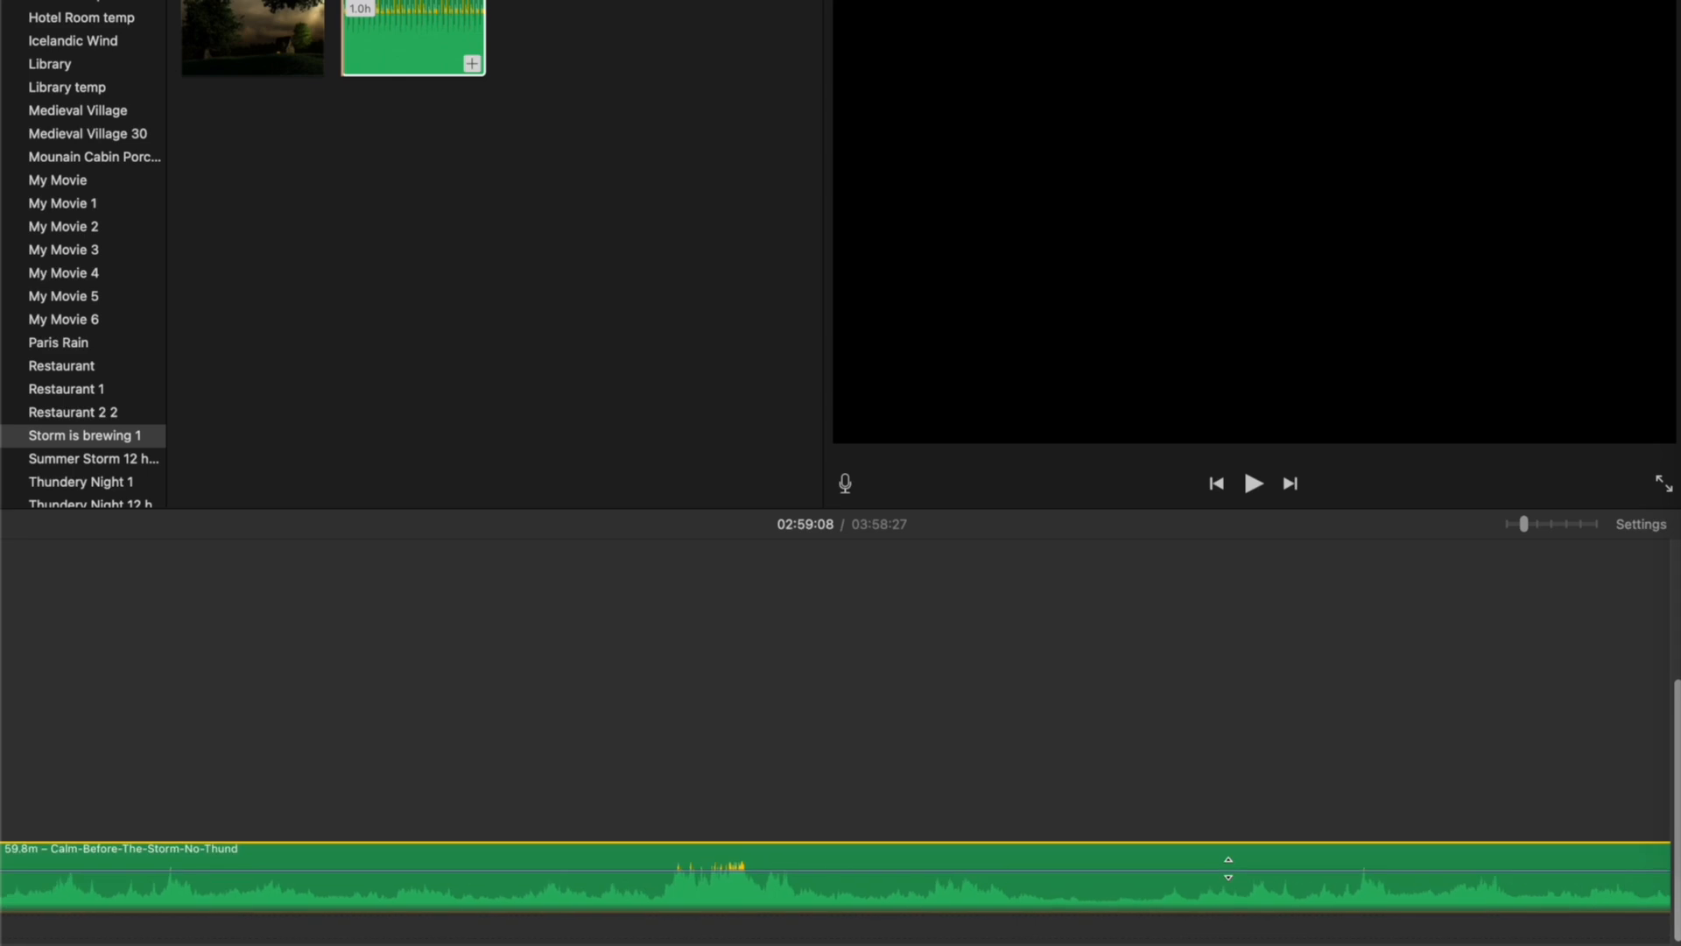
{"action": "scroll", "coordinate": [1229, 867], "scroll_direction": "right", "scroll_amount": 1}
{"action": "left_click", "coordinate": [1064, 890]}
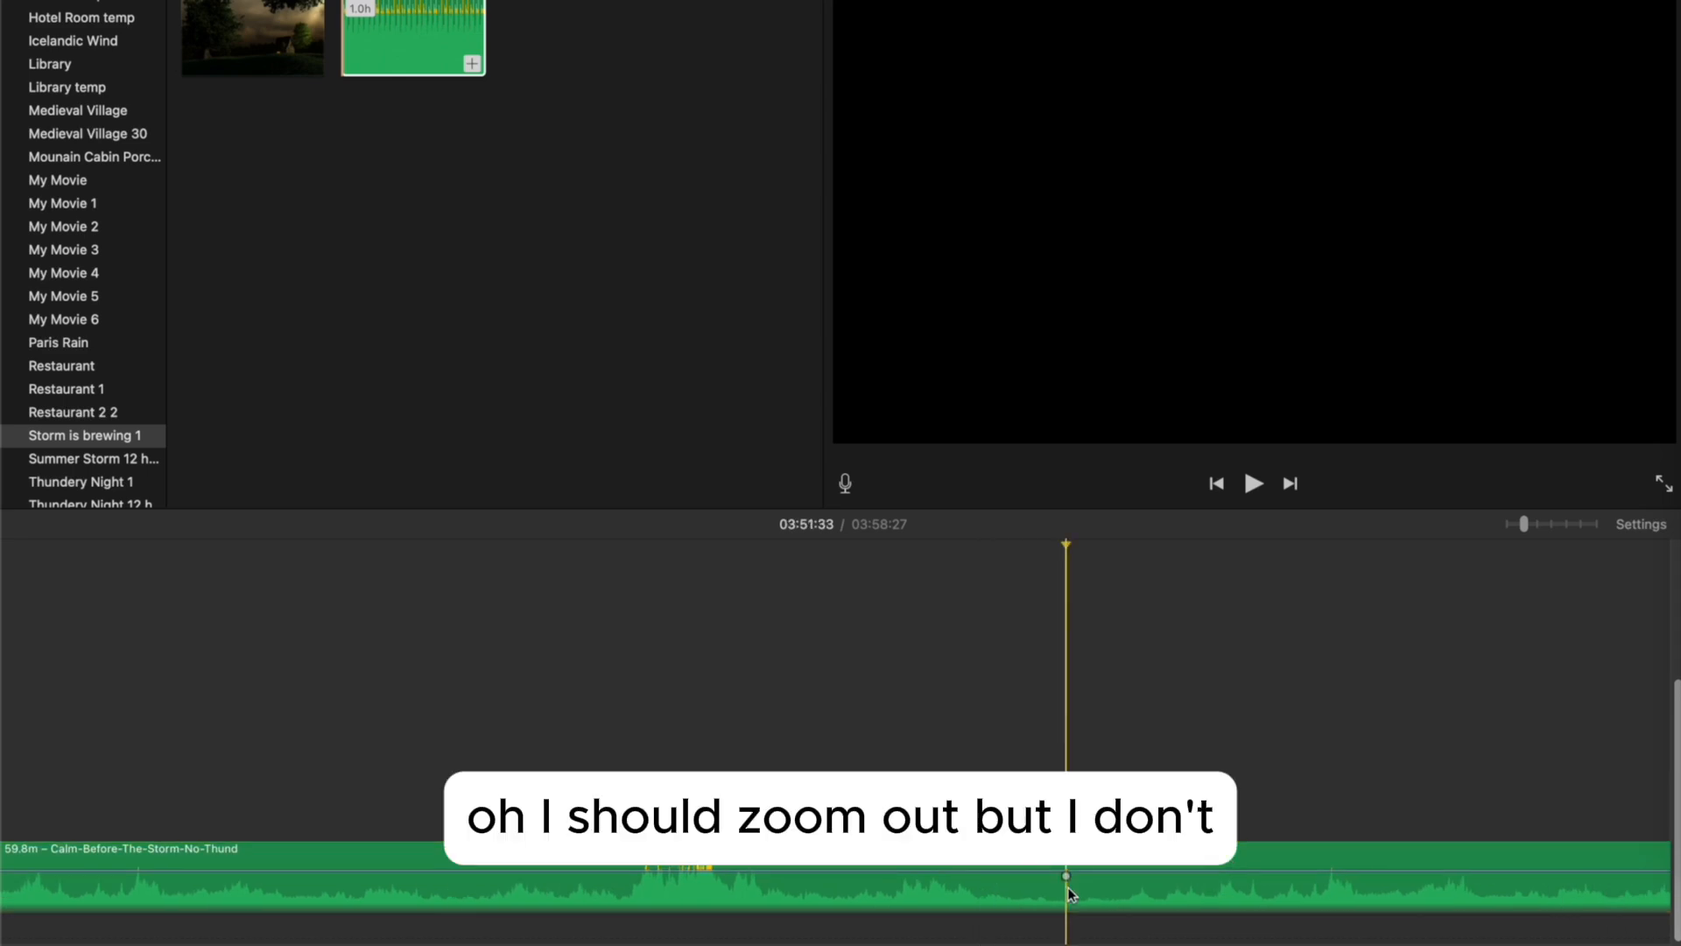
{"action": "key", "text": "super+minus"}
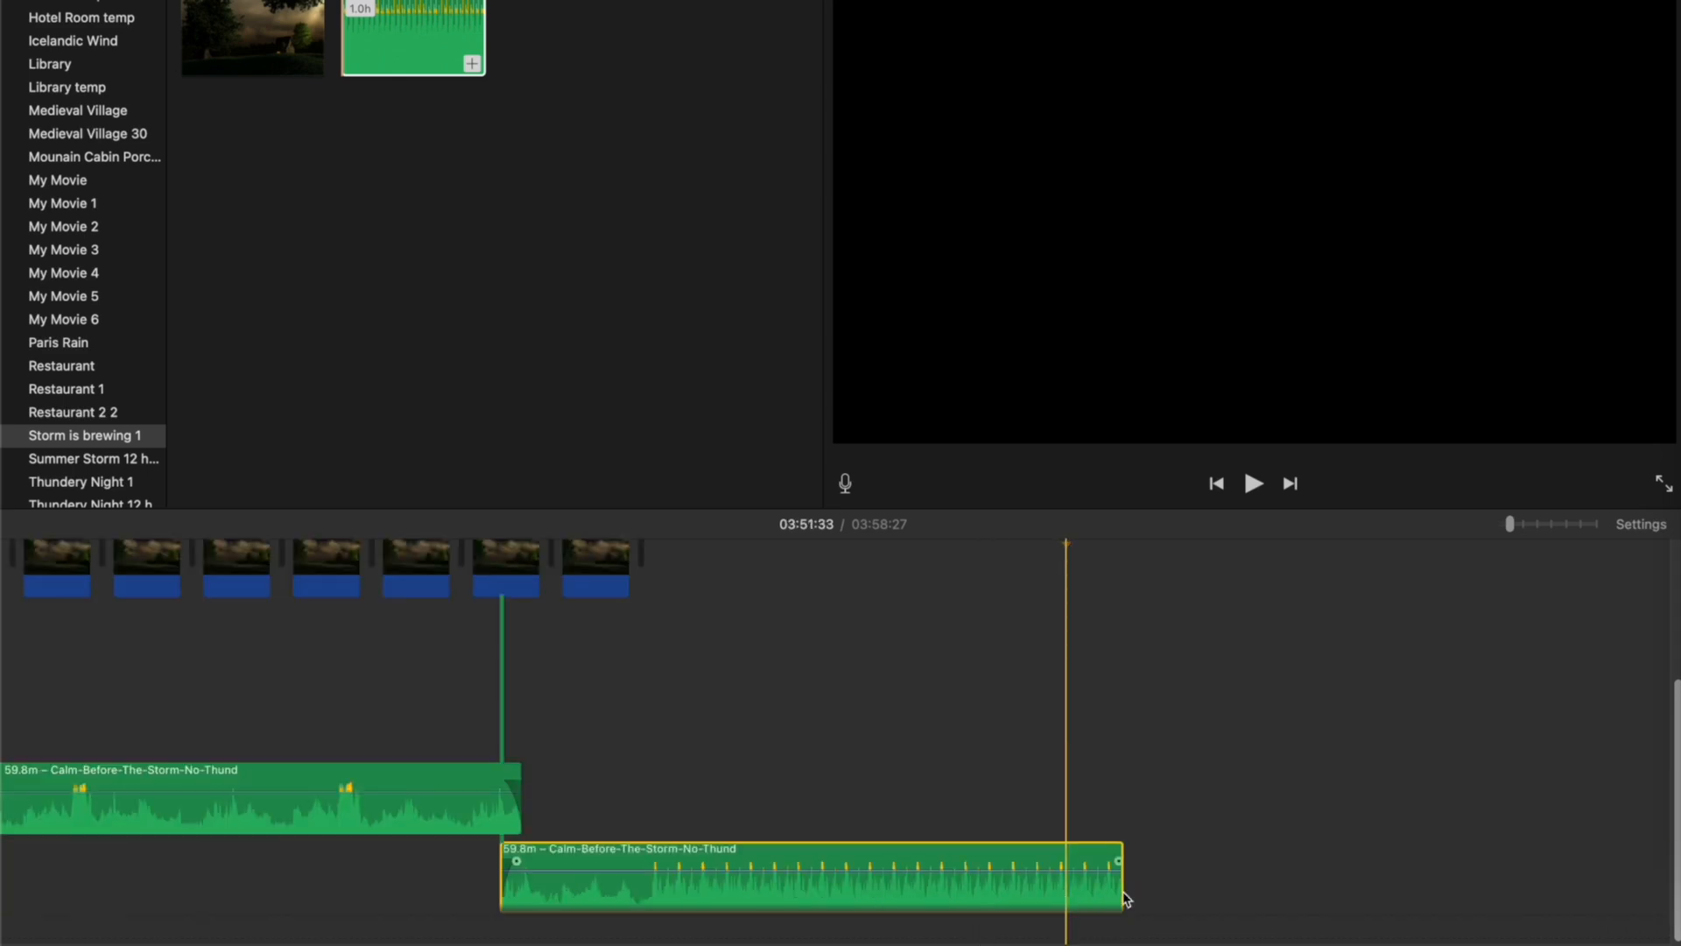
{"action": "left_click_drag", "start_coordinate": [1094, 899], "coordinate": [626, 899]}
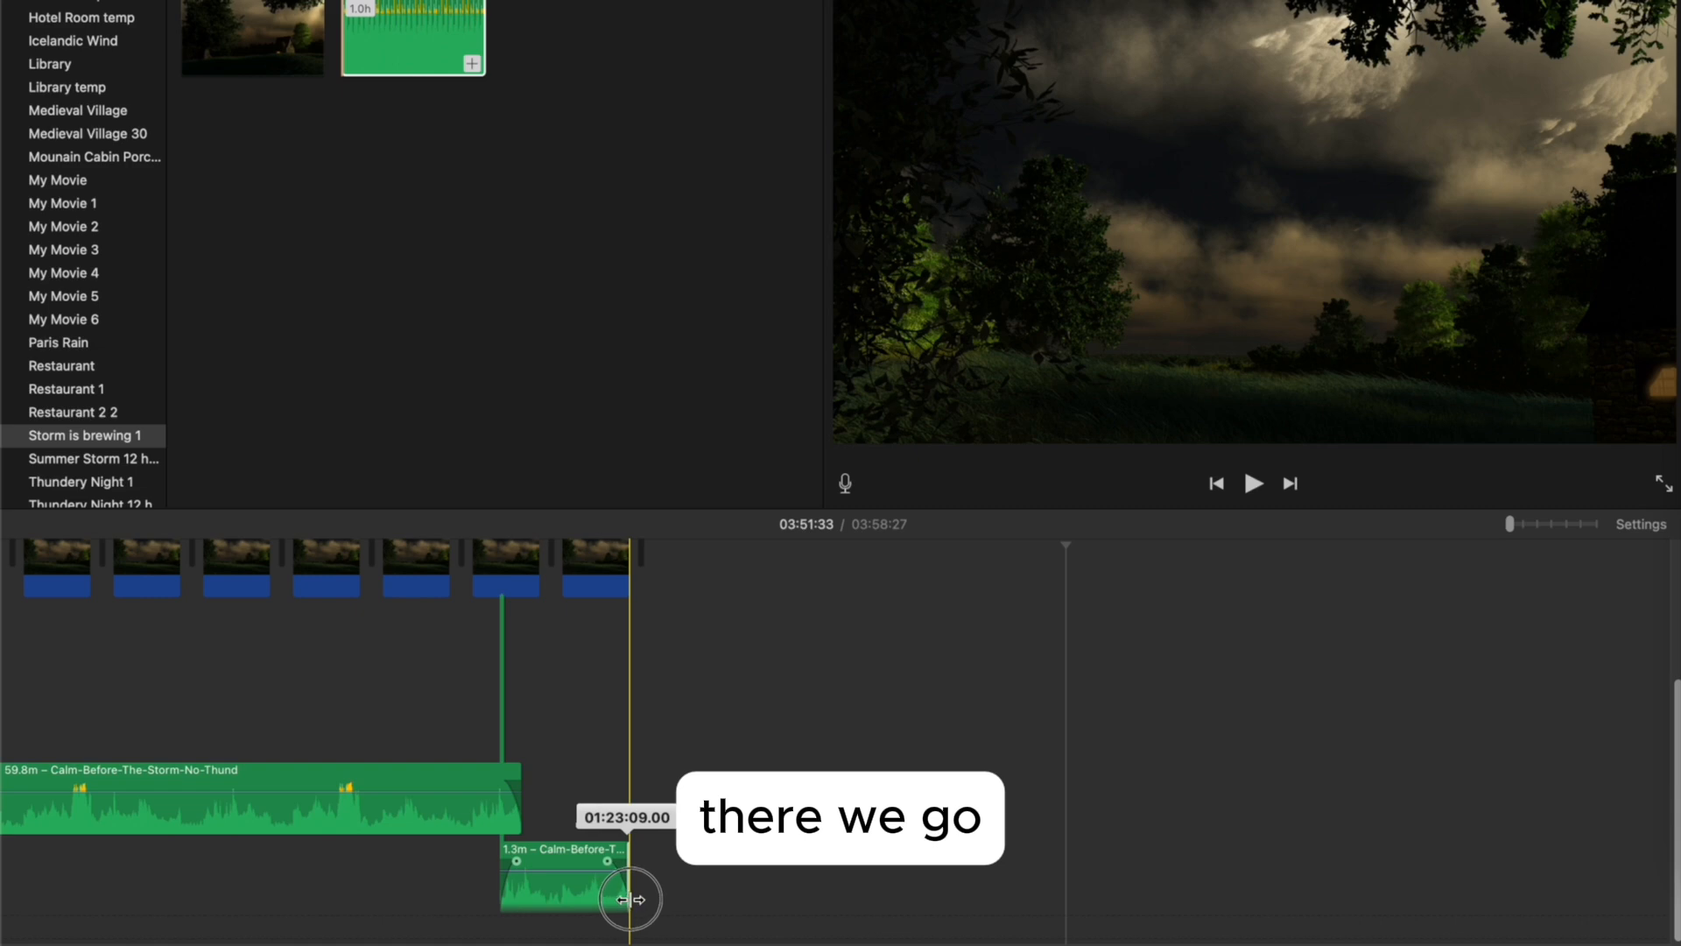
Play the opening of the project from the beginning to check the intro and sound.
{"action": "scroll", "coordinate": [668, 854], "scroll_direction": "left", "scroll_amount": 15}
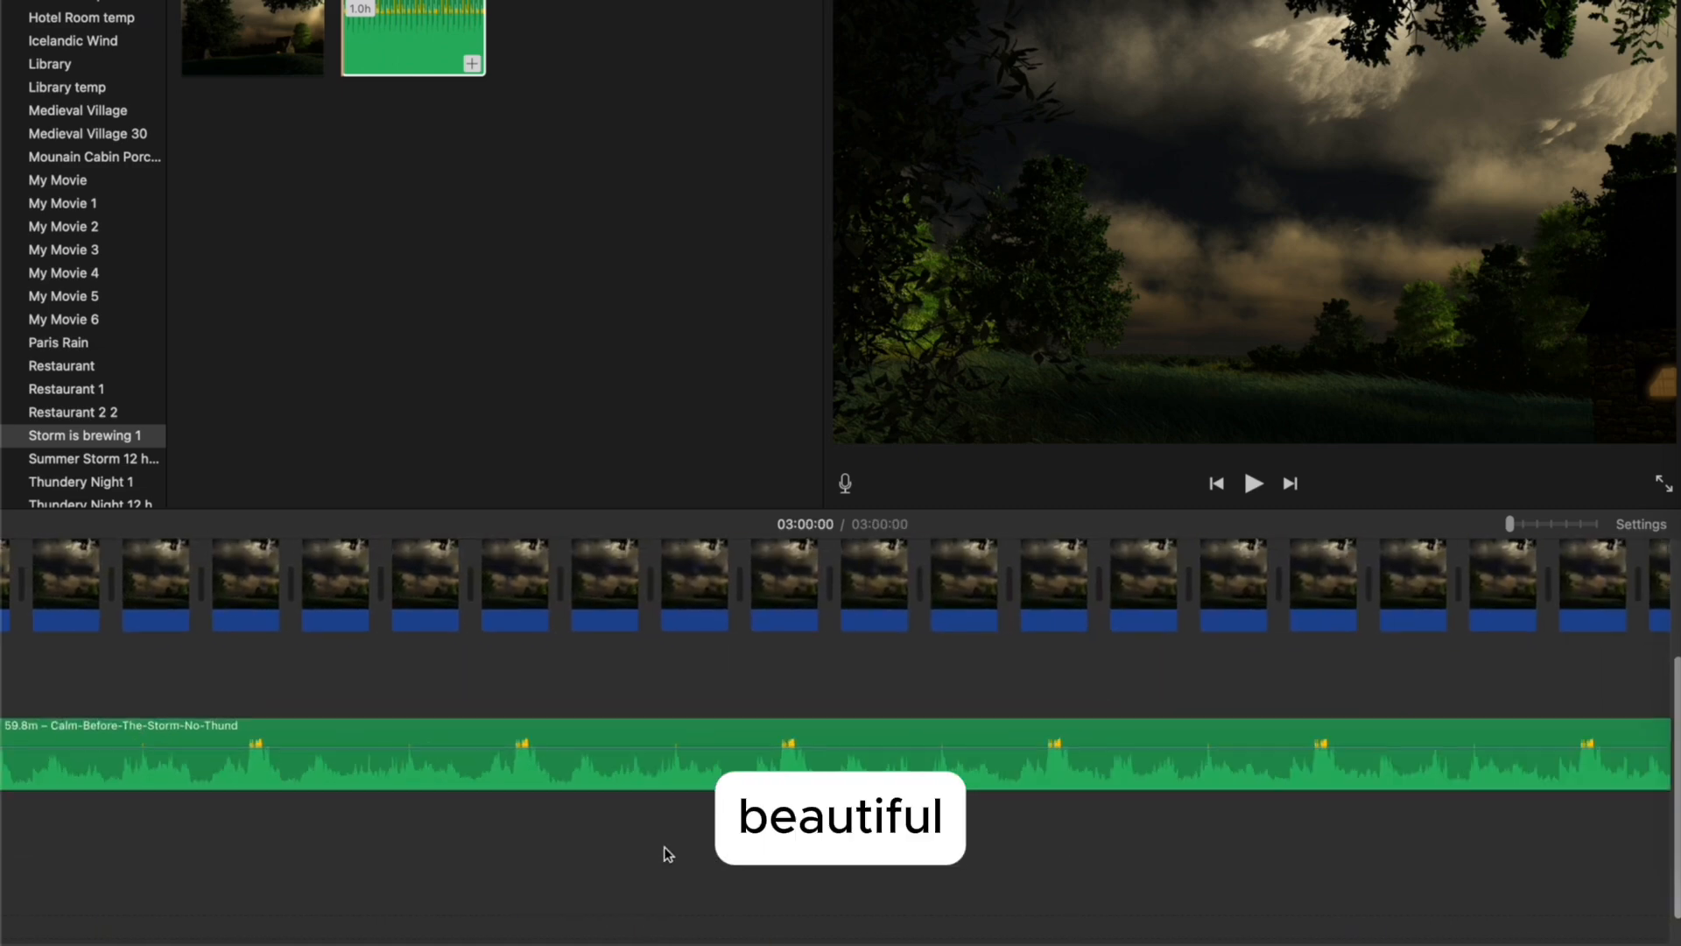
{"action": "scroll", "coordinate": [668, 853], "scroll_direction": "left", "scroll_amount": 2}
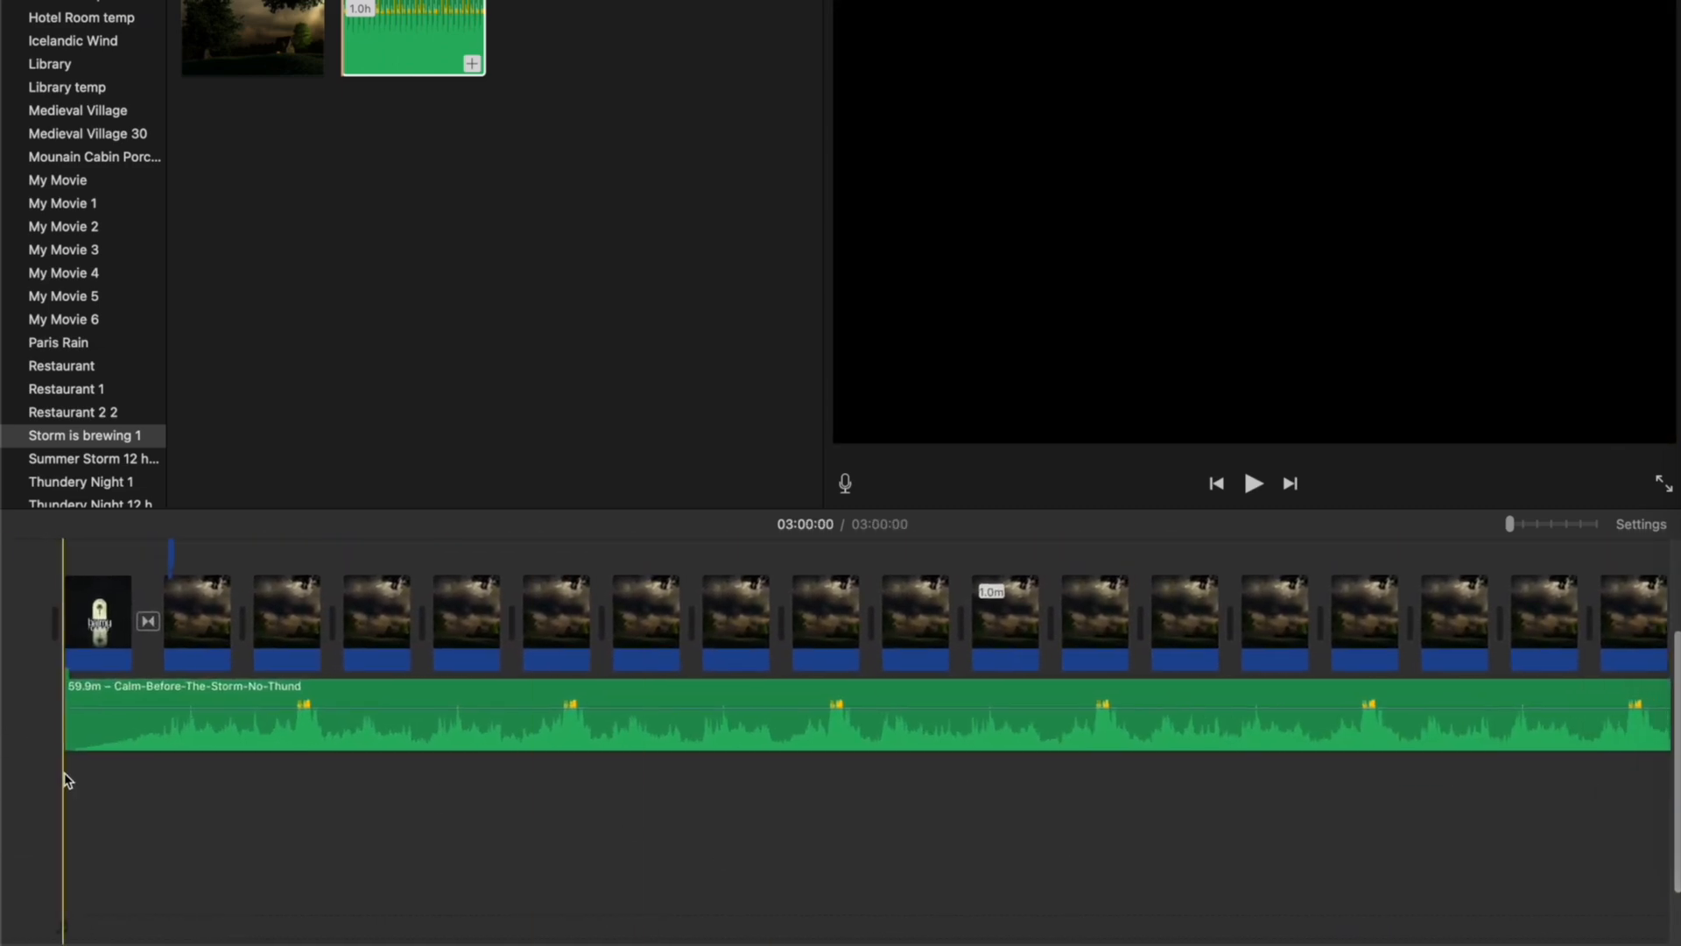
{"action": "key", "text": "space"}
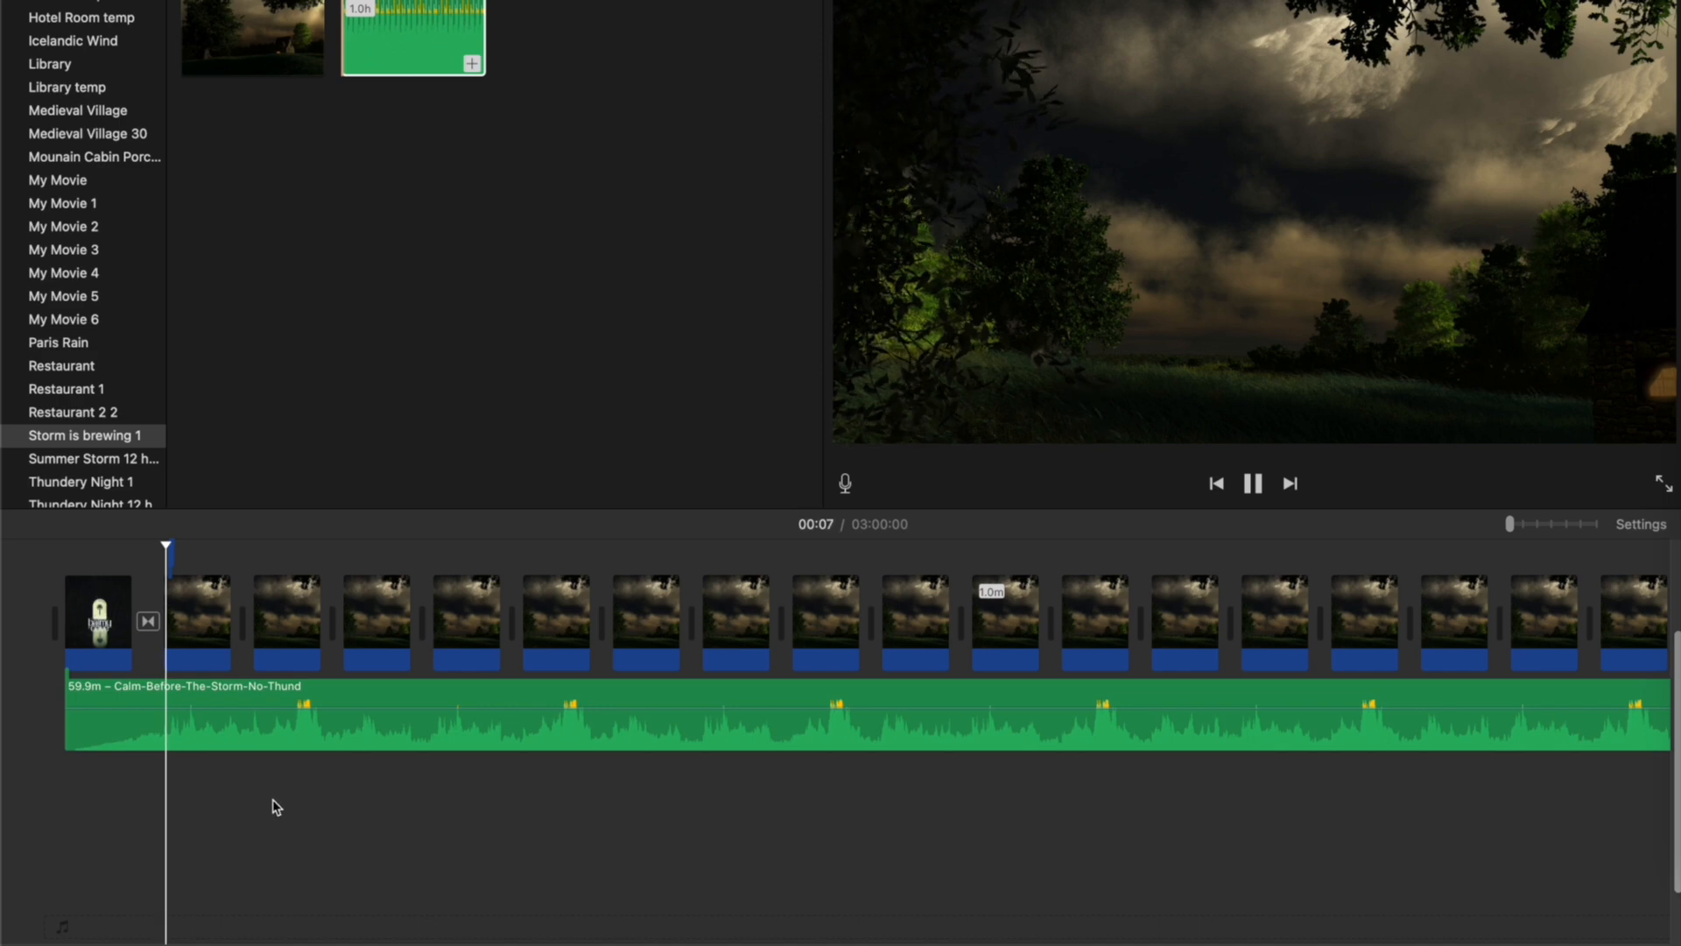
Start a Social Platforms export of the project with the resolution set to 1920 x 1080.
{"action": "left_click", "coordinate": [127, 0]}
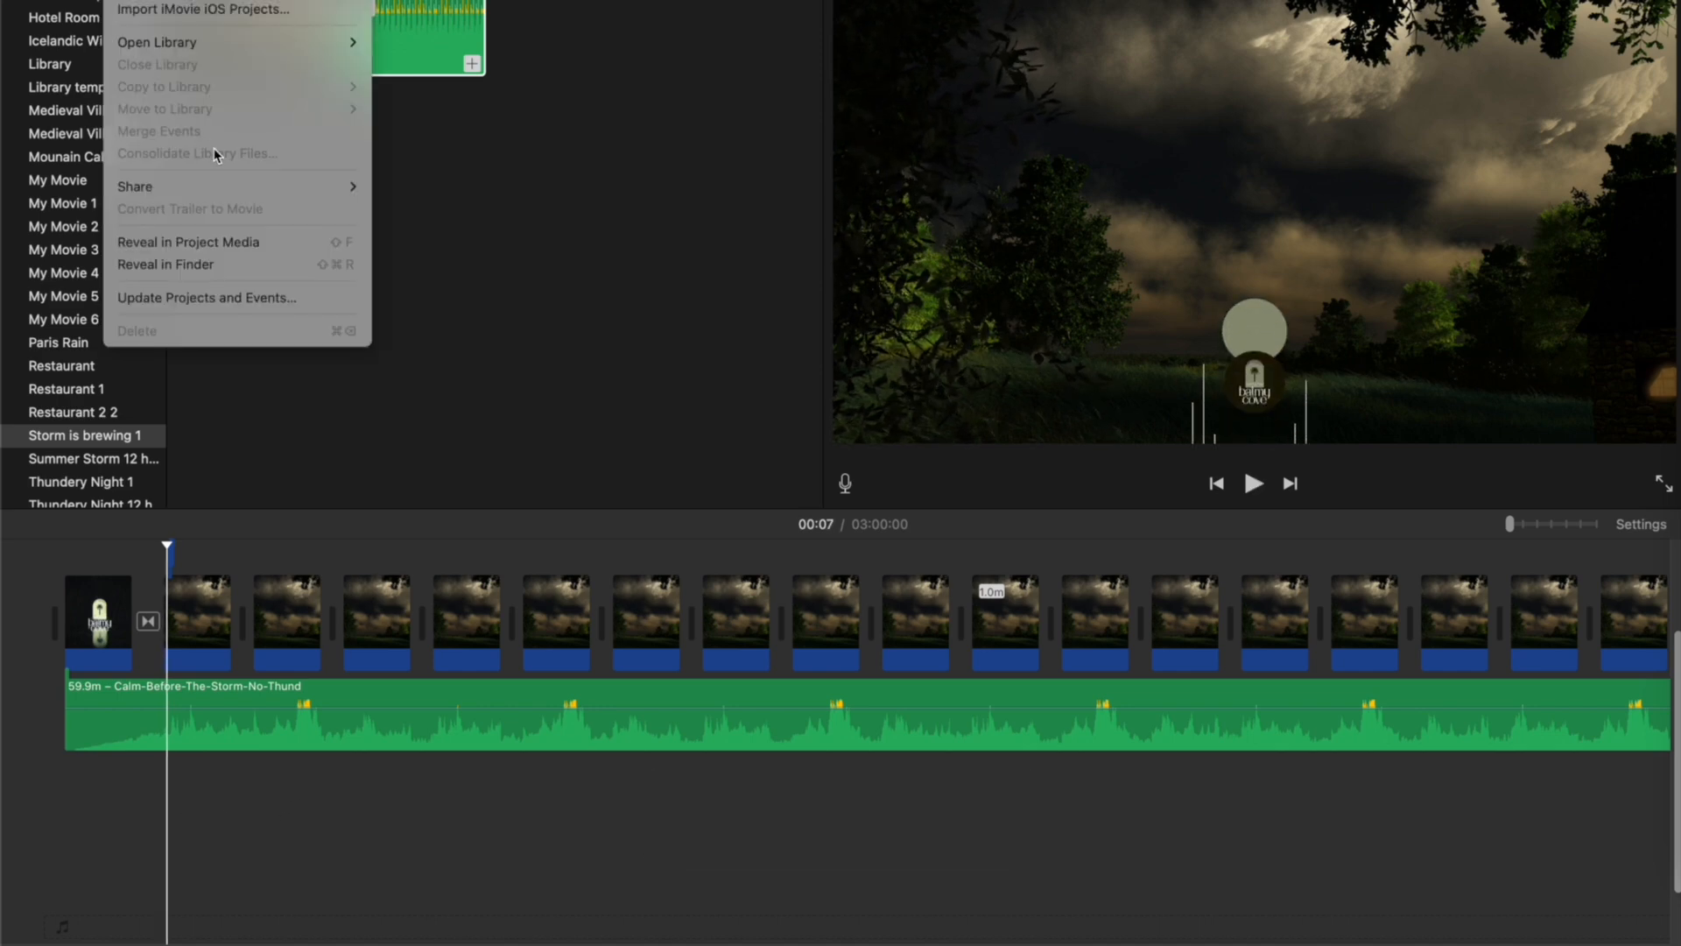
{"action": "mouse_move", "coordinate": [212, 186]}
{"action": "left_click", "coordinate": [484, 210]}
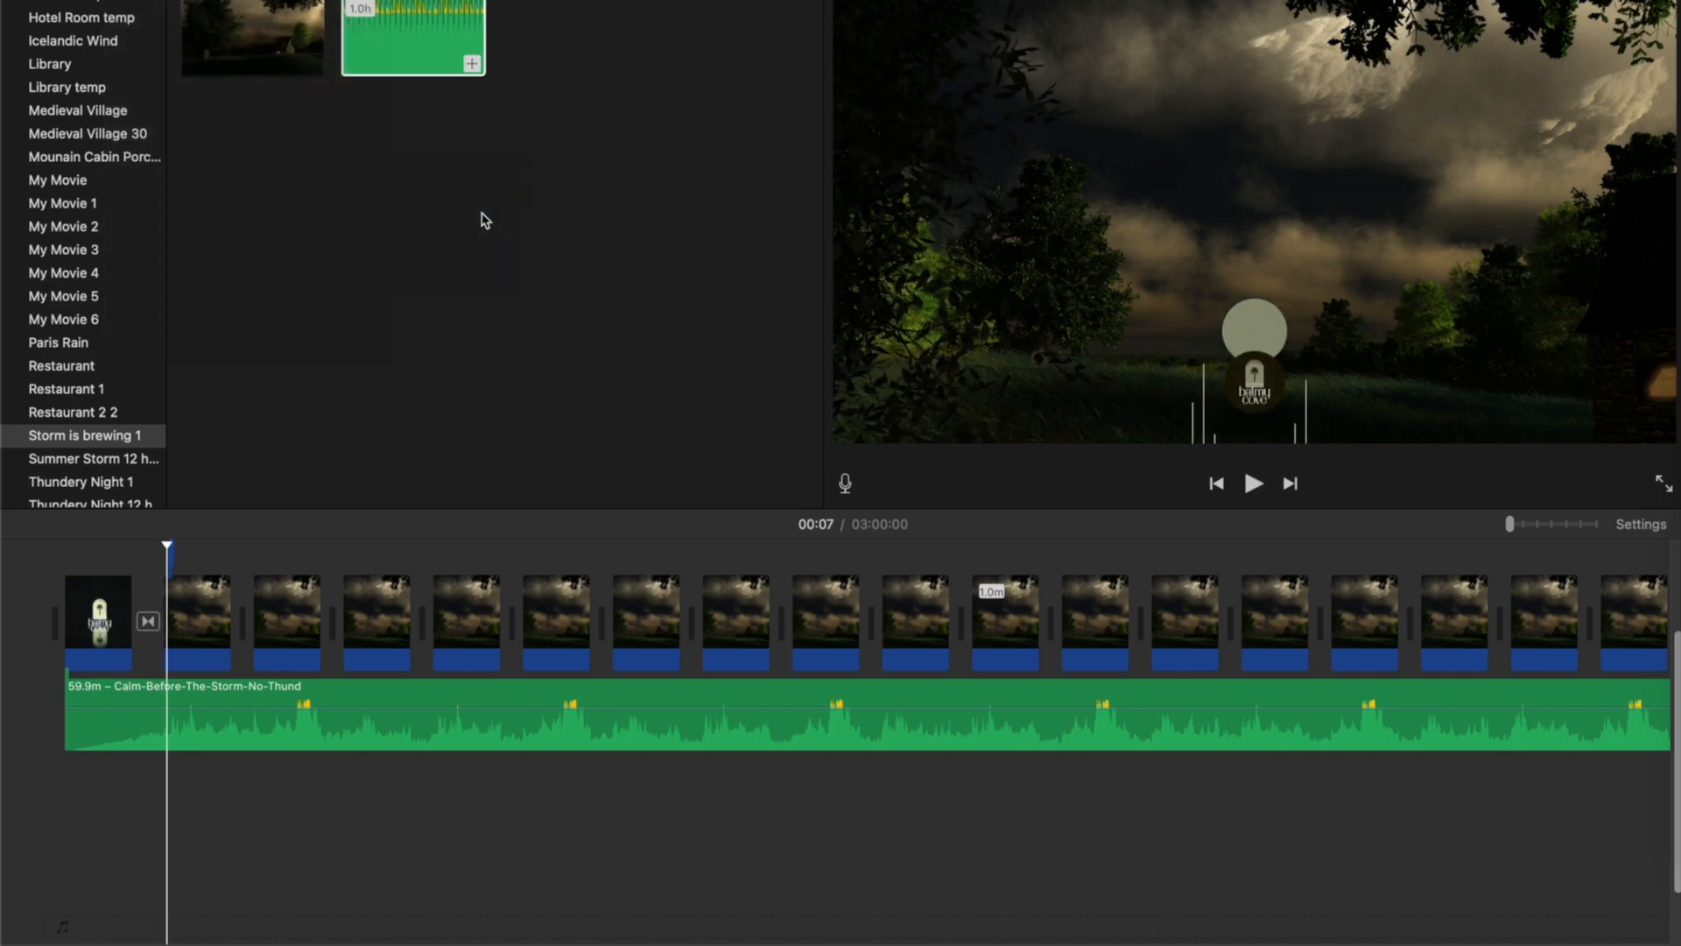
{"action": "left_click", "coordinate": [999, 177]}
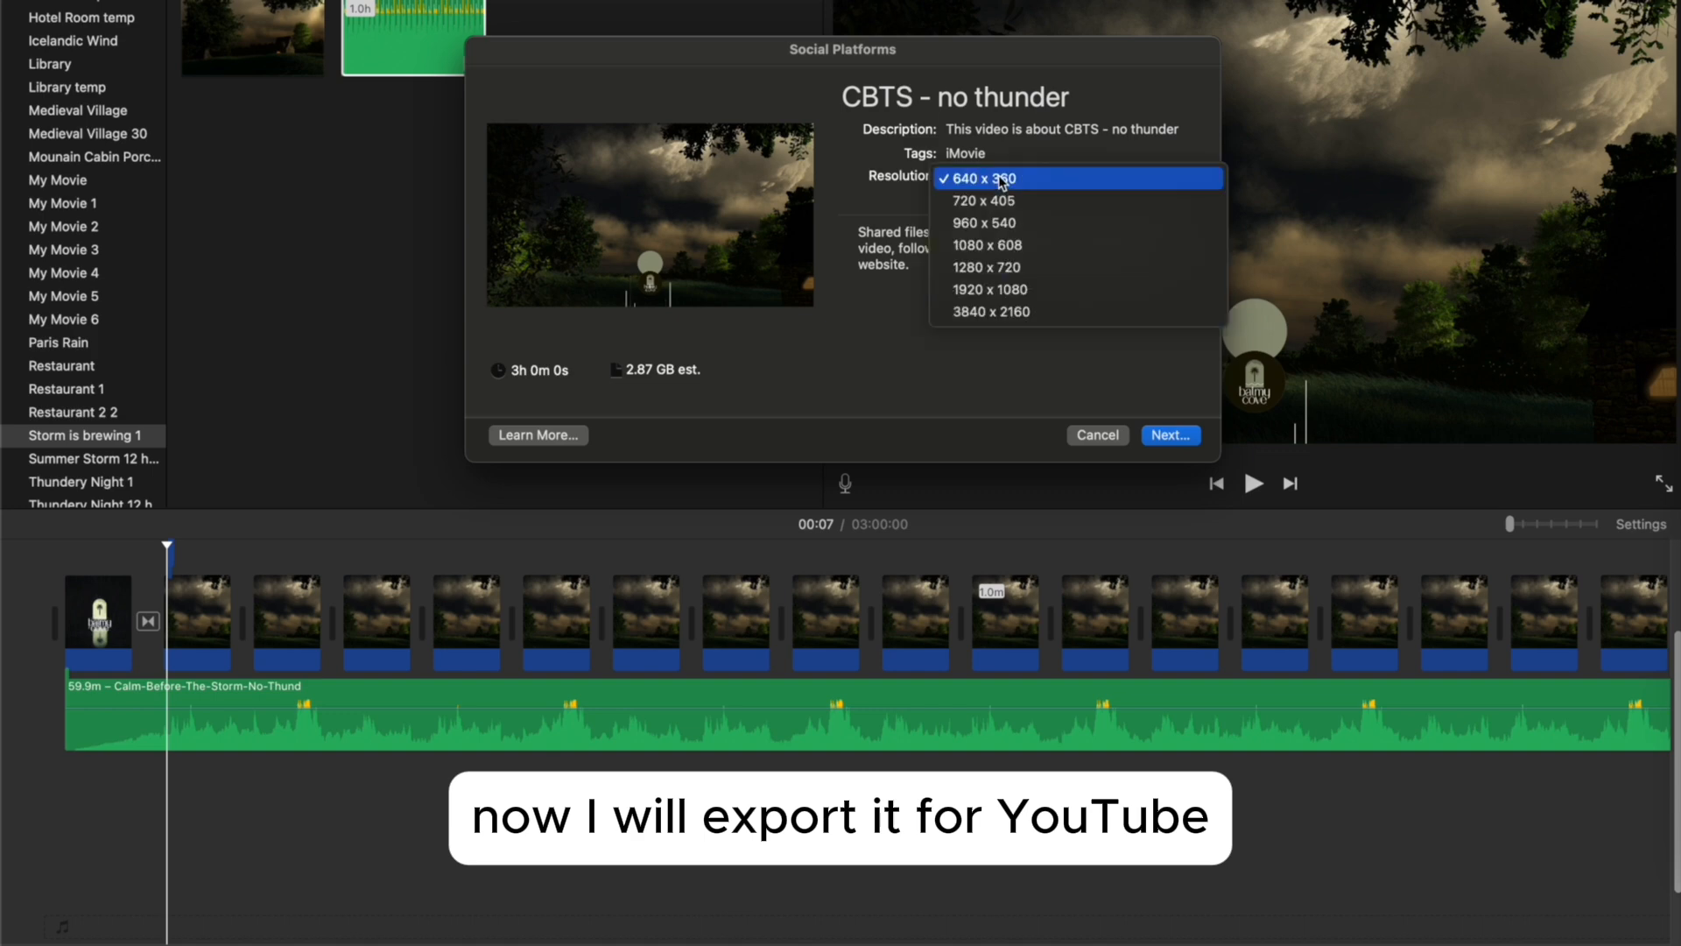
{"action": "left_click", "coordinate": [1011, 293]}
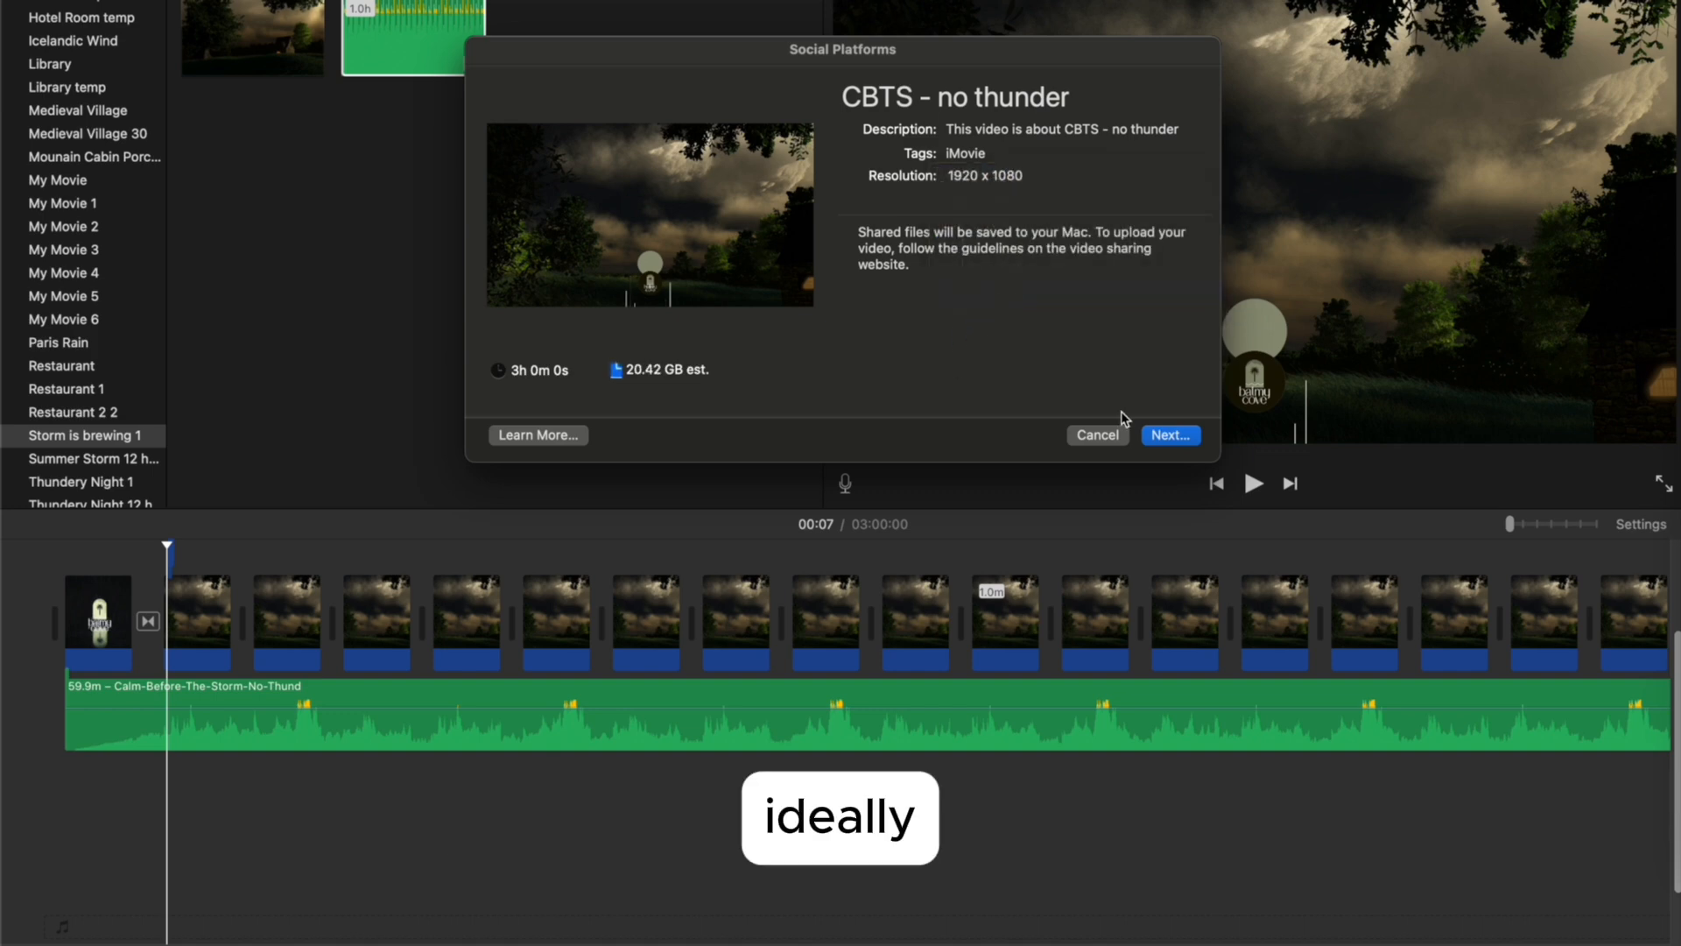
Compare the estimated file size at 3840 x 2160 and set the export resolution back to 1920 x 1080.
{"action": "left_click", "coordinate": [978, 183]}
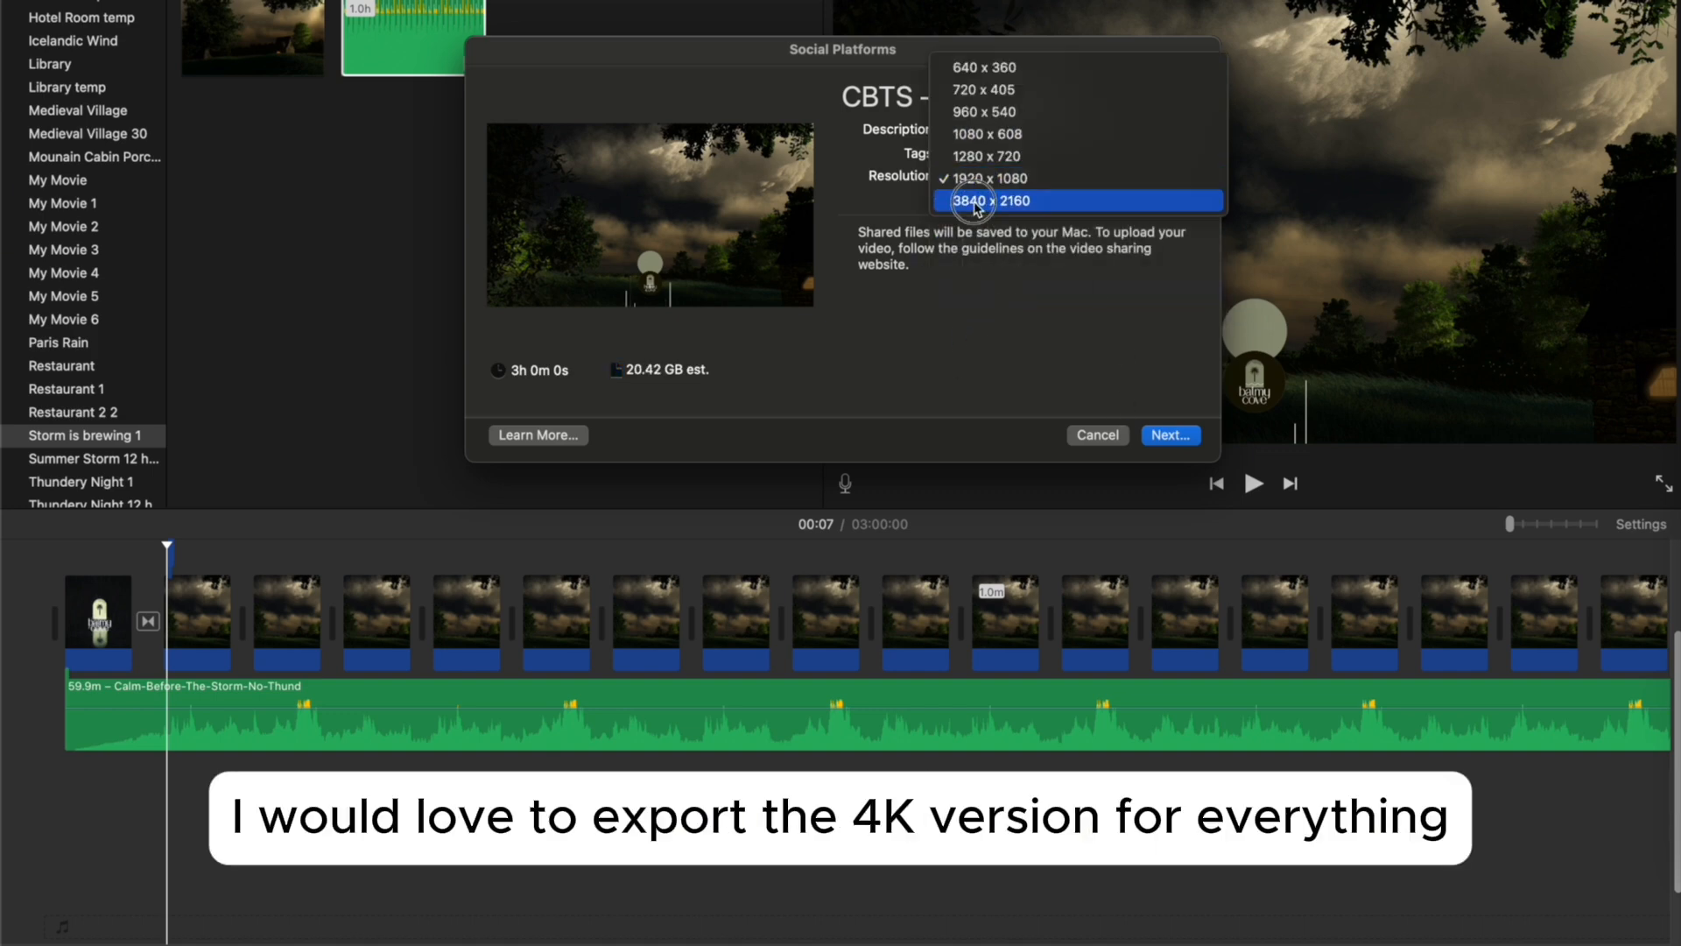
{"action": "left_click", "coordinate": [976, 208]}
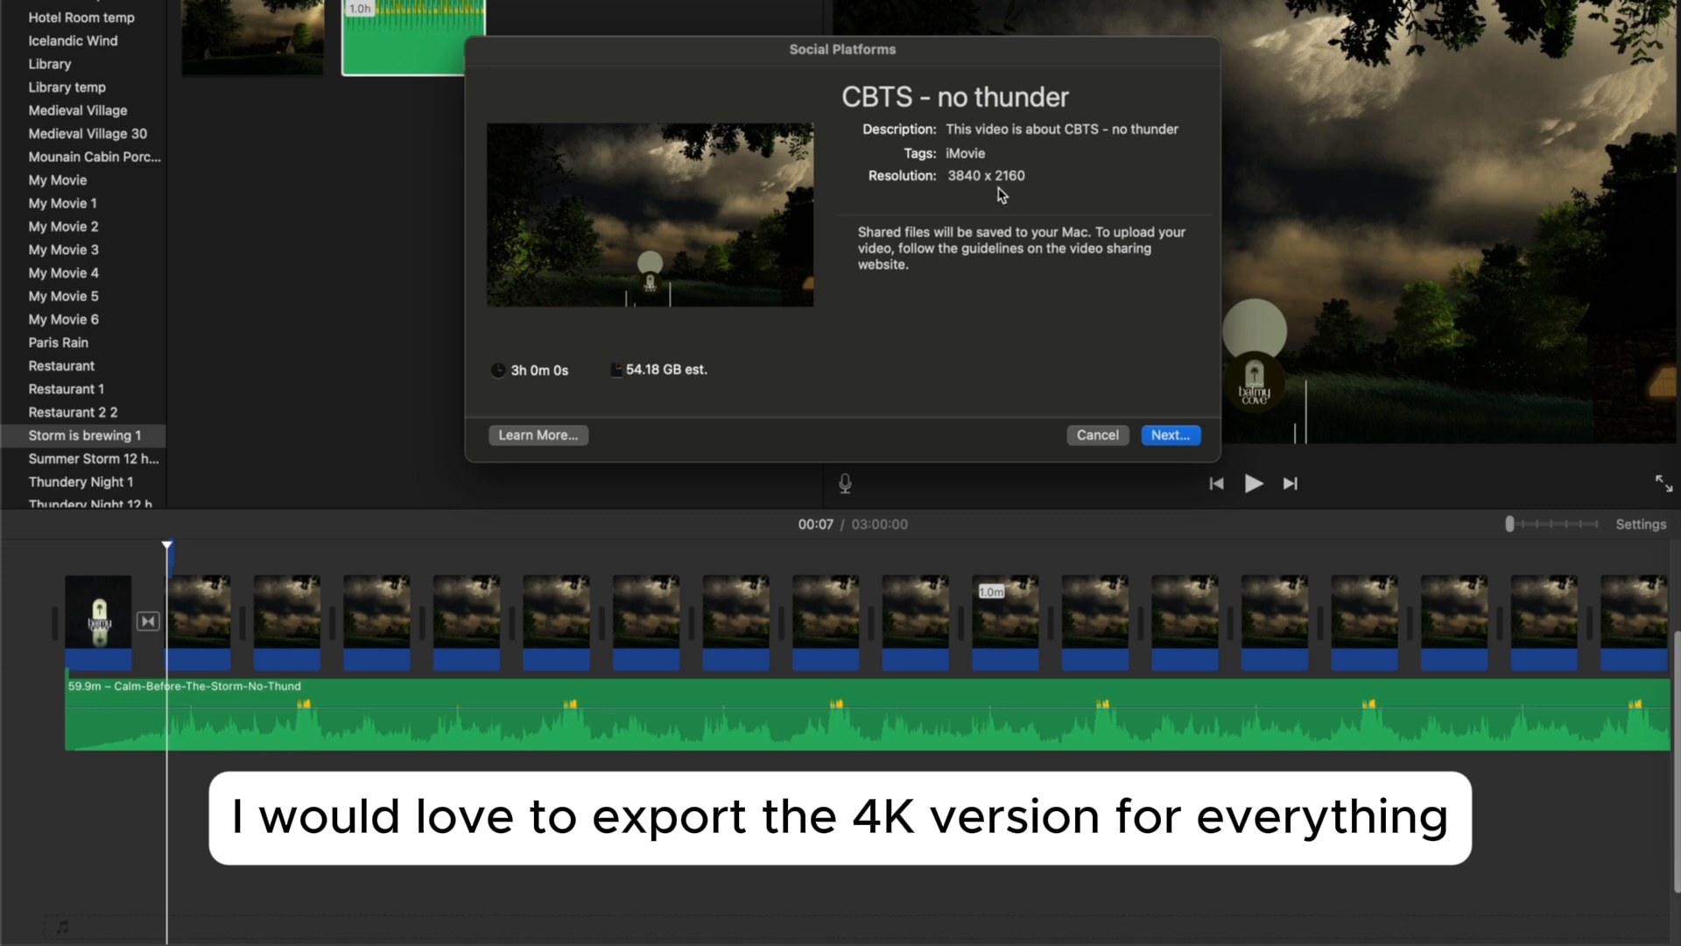
{"action": "left_click", "coordinate": [1001, 192]}
{"action": "left_click", "coordinate": [992, 177]}
{"action": "left_click", "coordinate": [990, 177]}
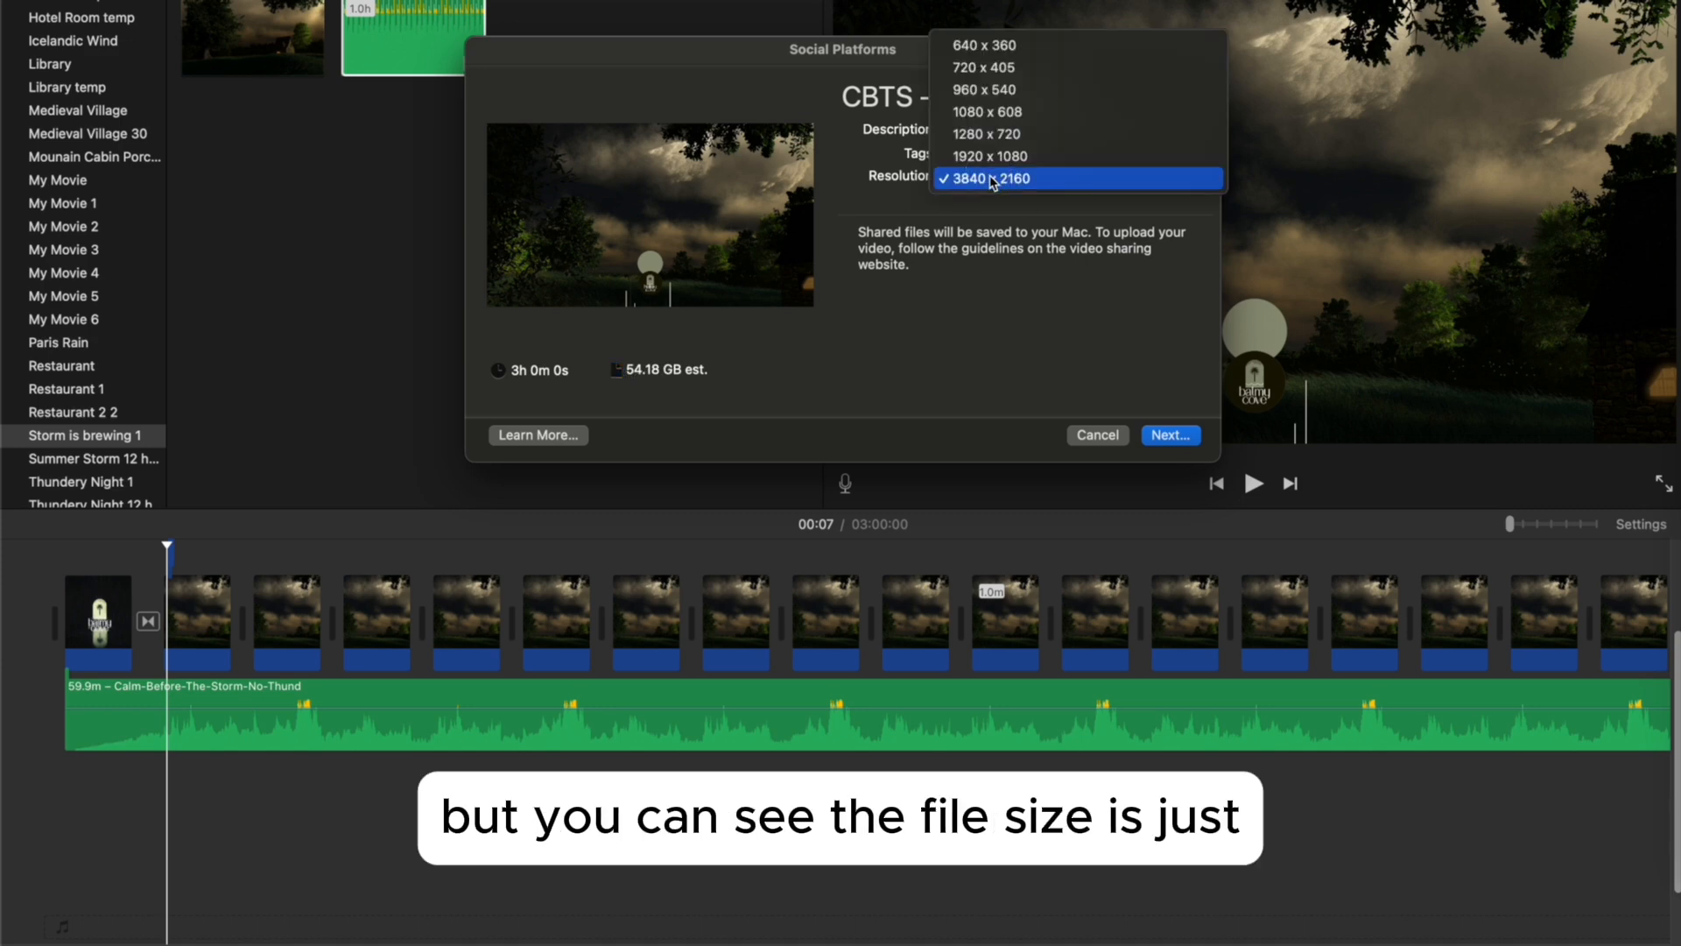
{"action": "left_click", "coordinate": [989, 156]}
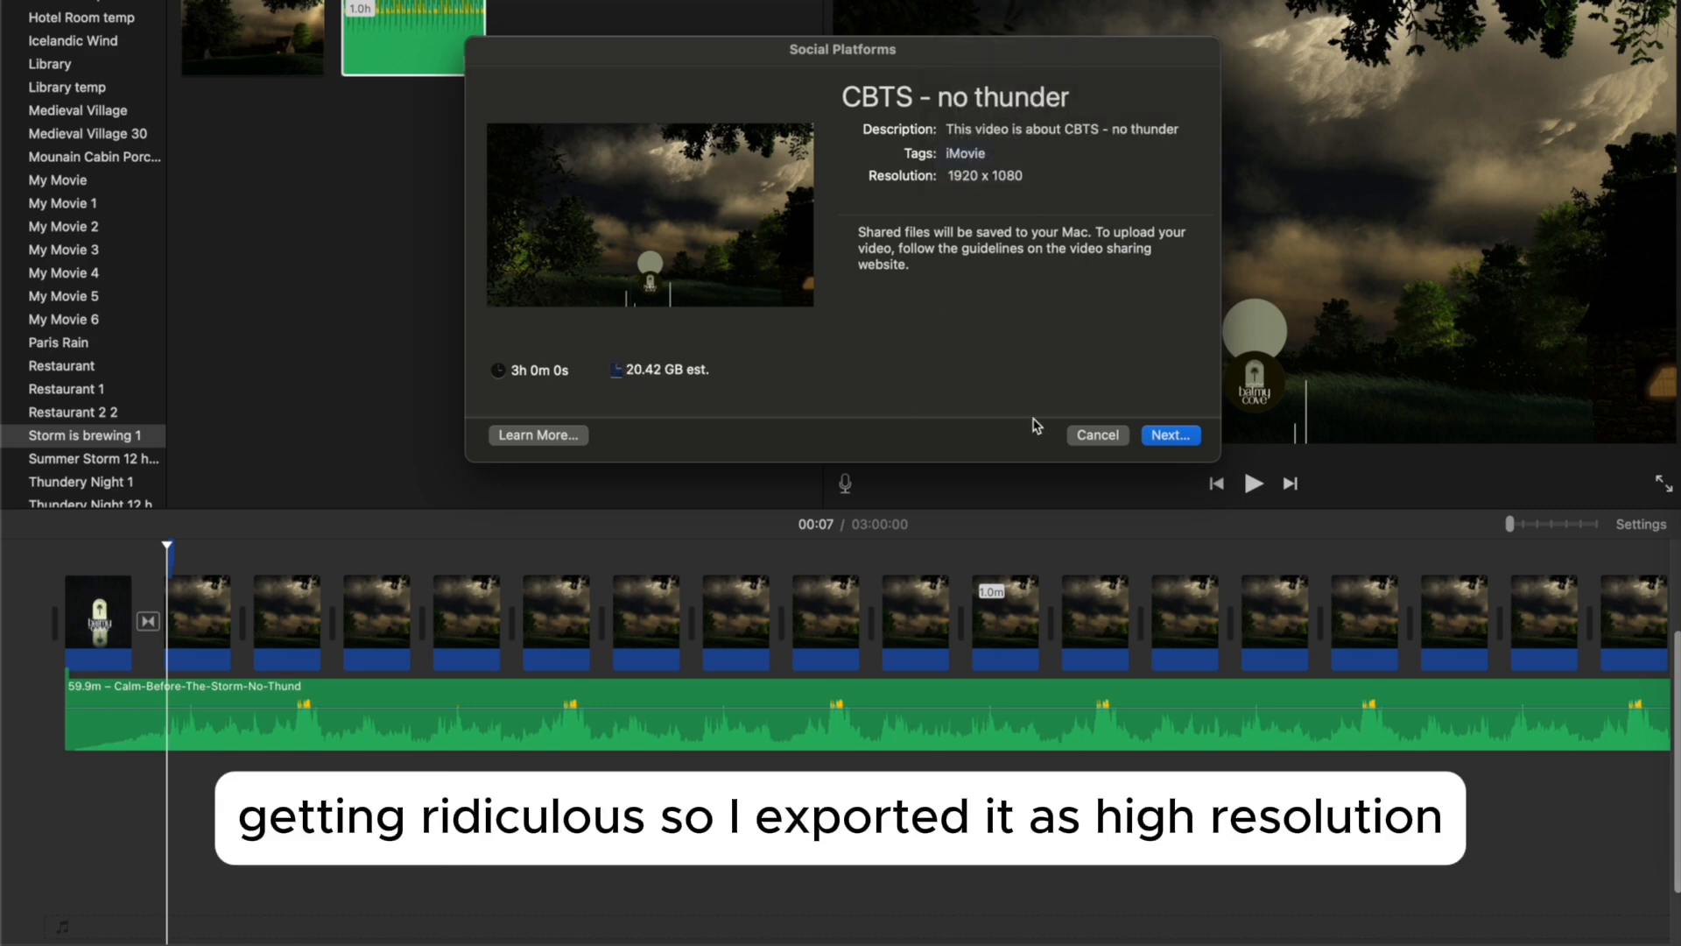
Save the export as "CBTS - no thunder_yt" in the 80_CalmBeforeTheStorm-NoThunder folder.
{"action": "left_click", "coordinate": [1173, 436]}
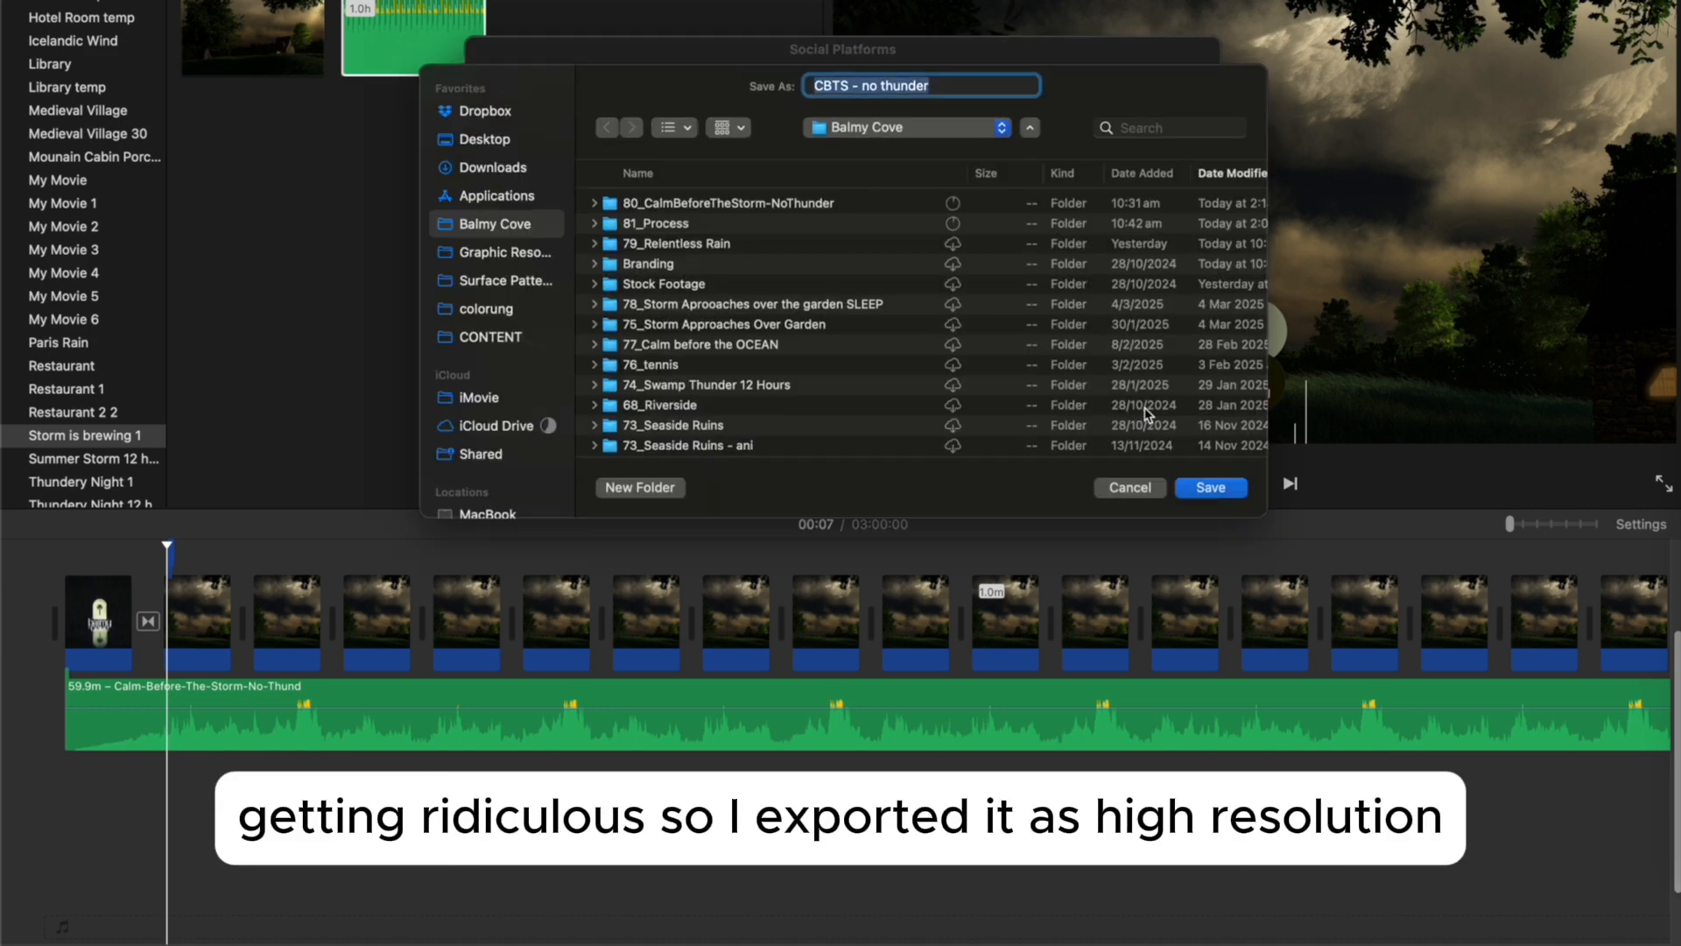
{"action": "double_click", "coordinate": [679, 204]}
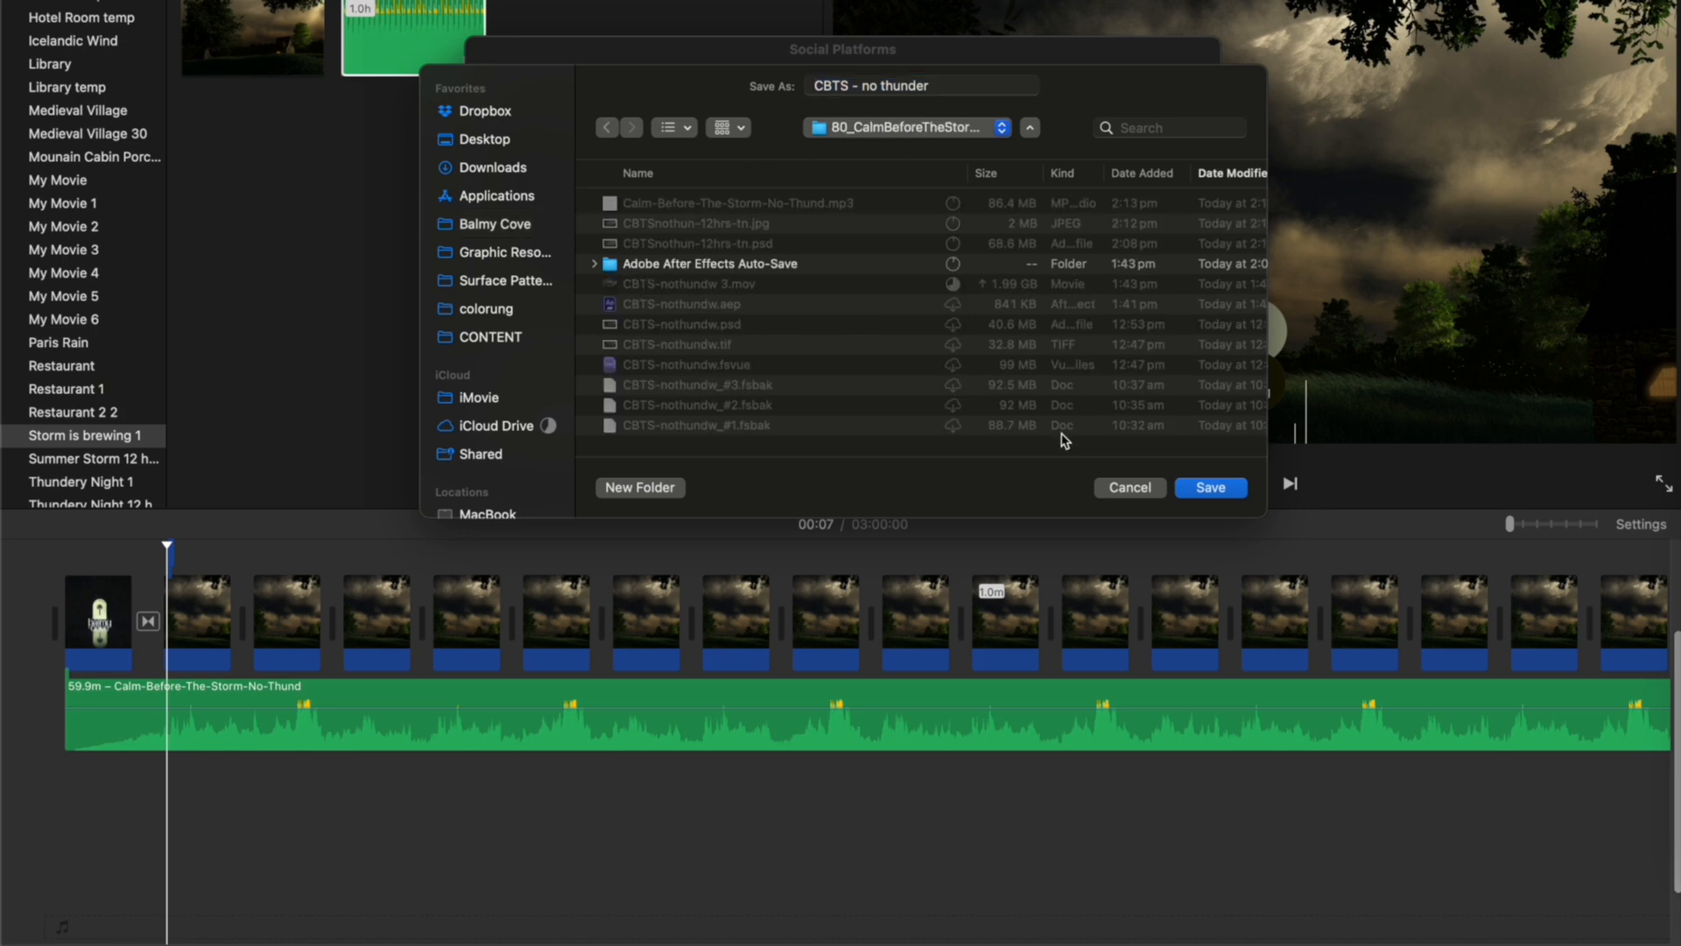
{"action": "left_click", "coordinate": [952, 87]}
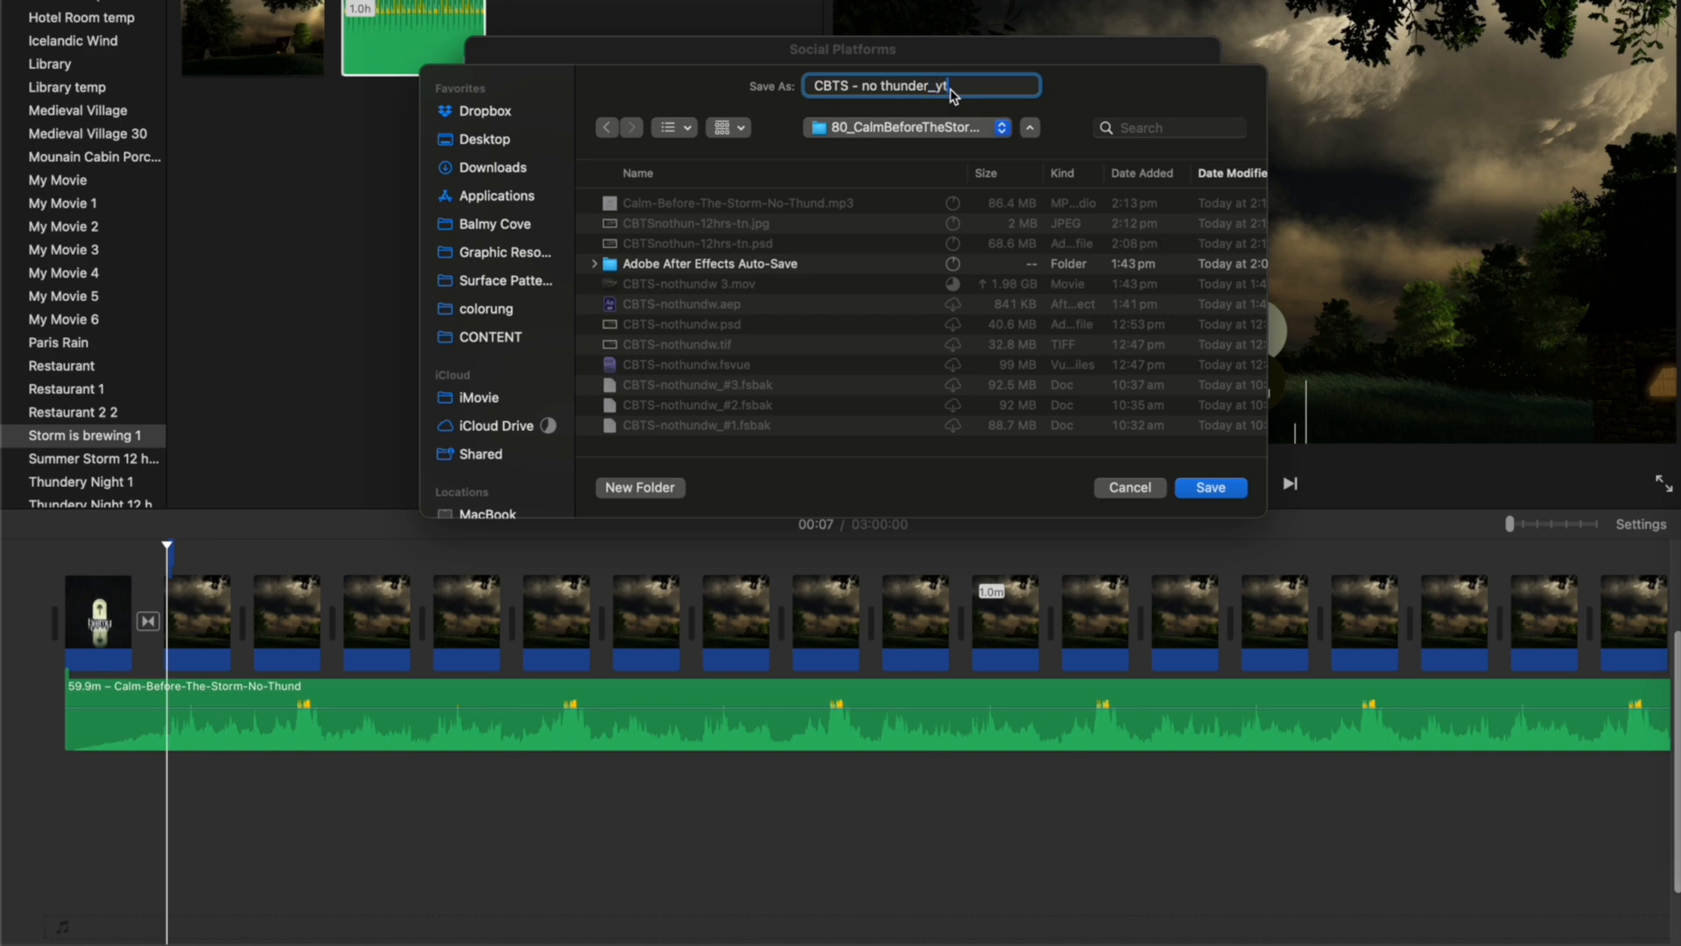
{"action": "key", "text": "Return"}
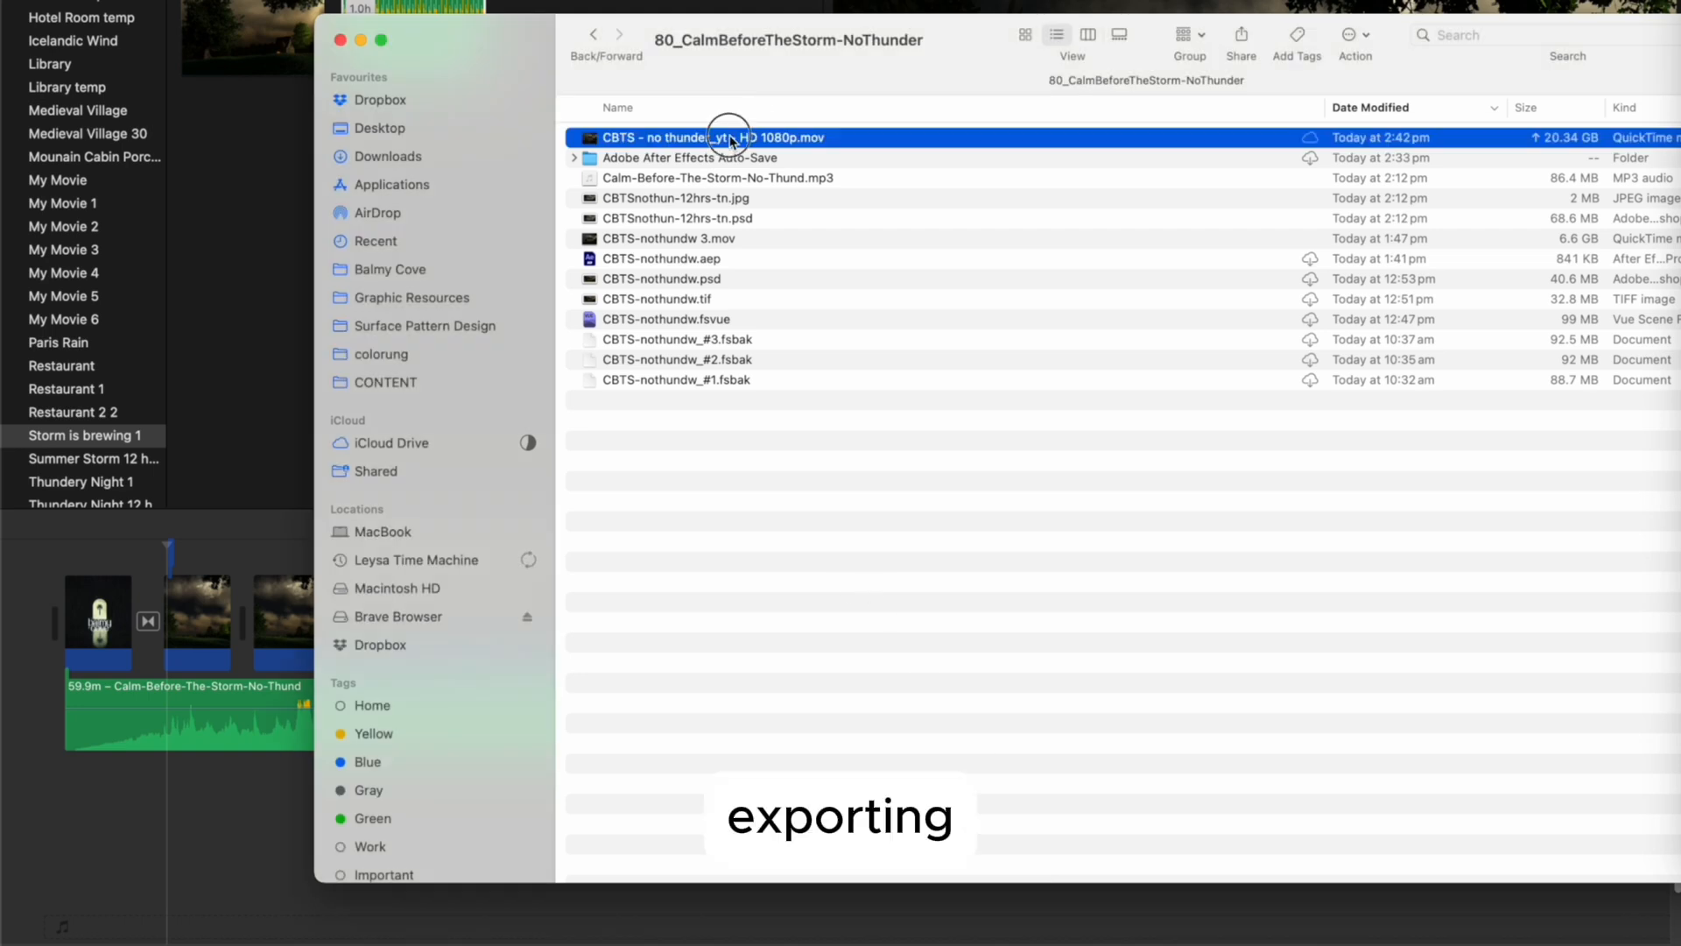
Open the exported movie "CBTS - no thunder_yt - HD 1080p.mov" from its folder in Finder.
{"action": "double_click", "coordinate": [729, 137]}
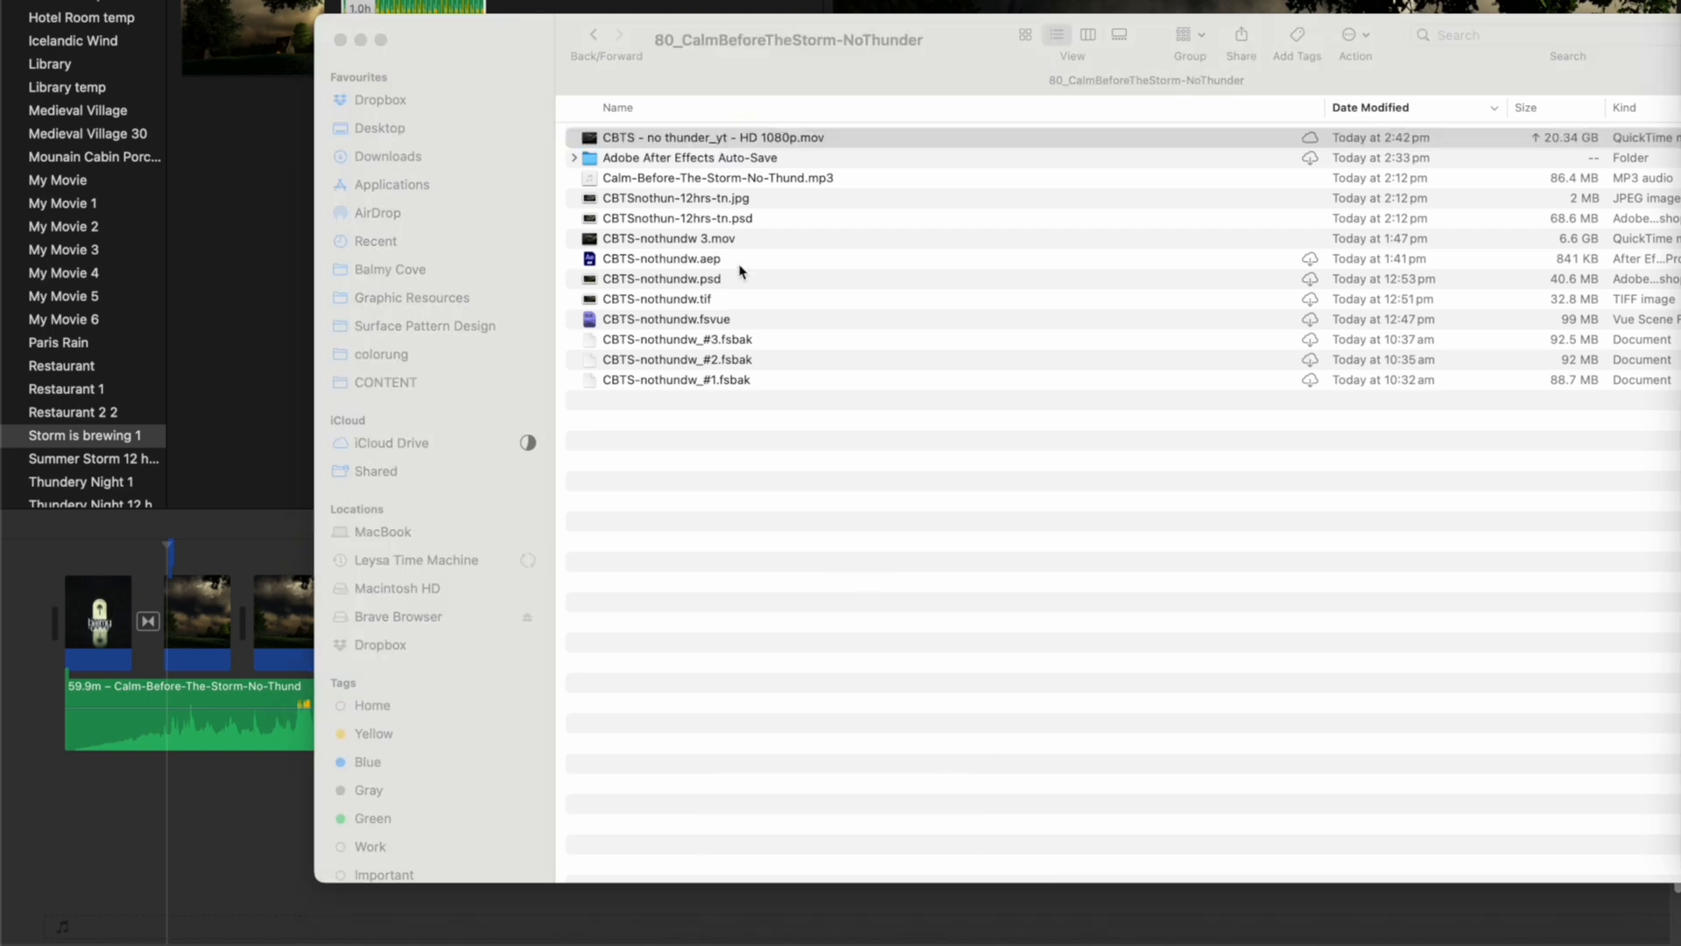